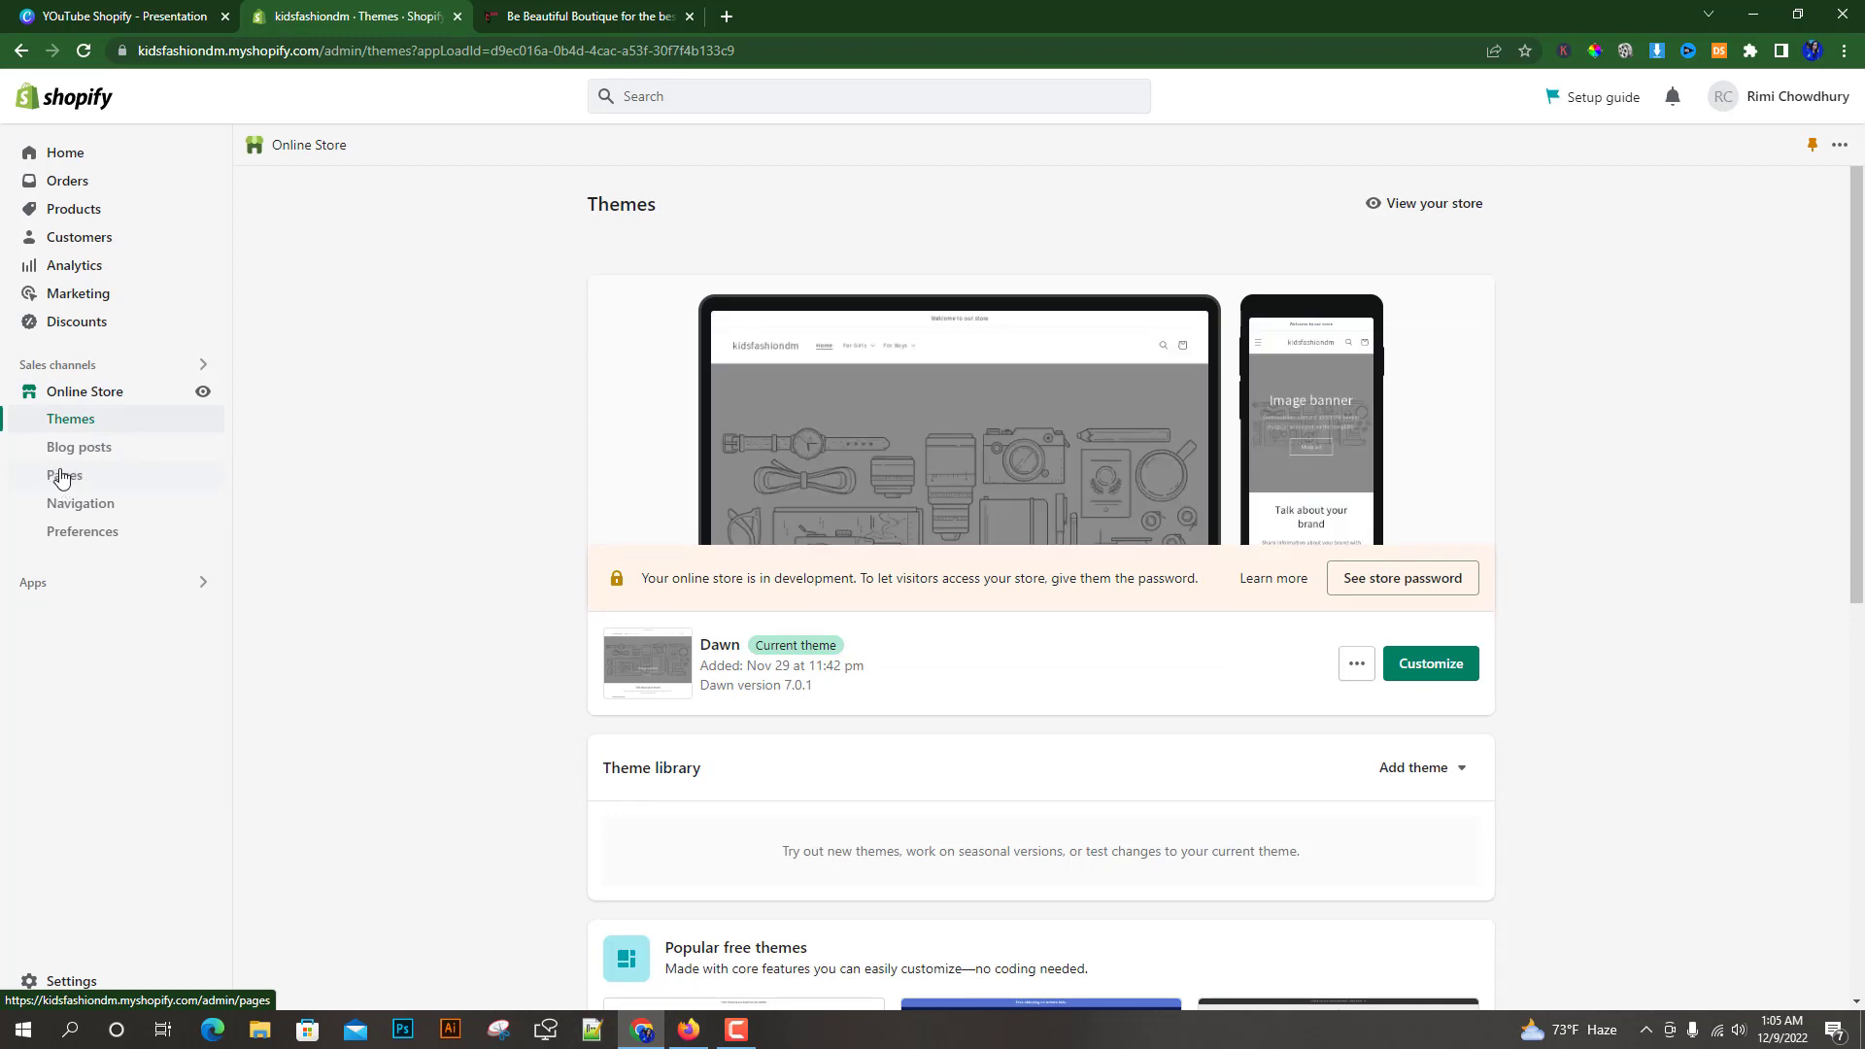
Open the store's Pages list and compare it with the Quick Links in the reference boutique's footer
left_click(61, 478)
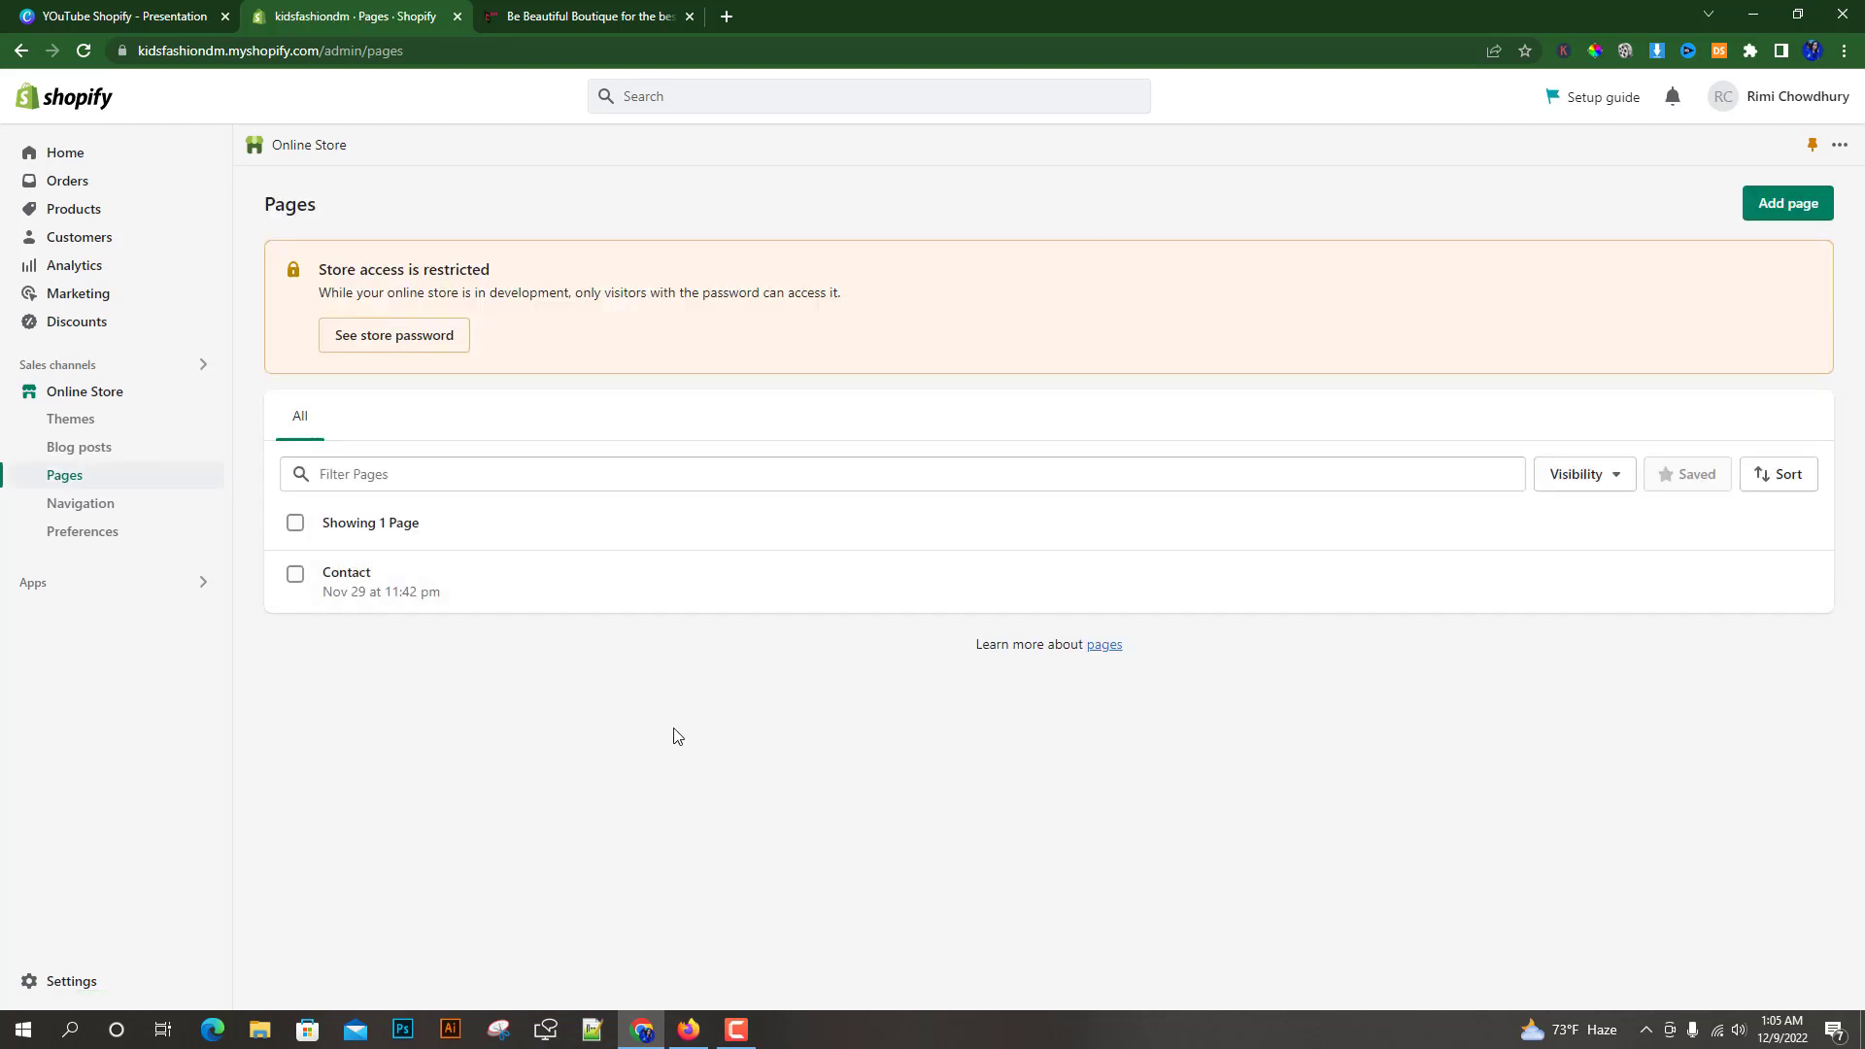
key("ctrl+Tab")
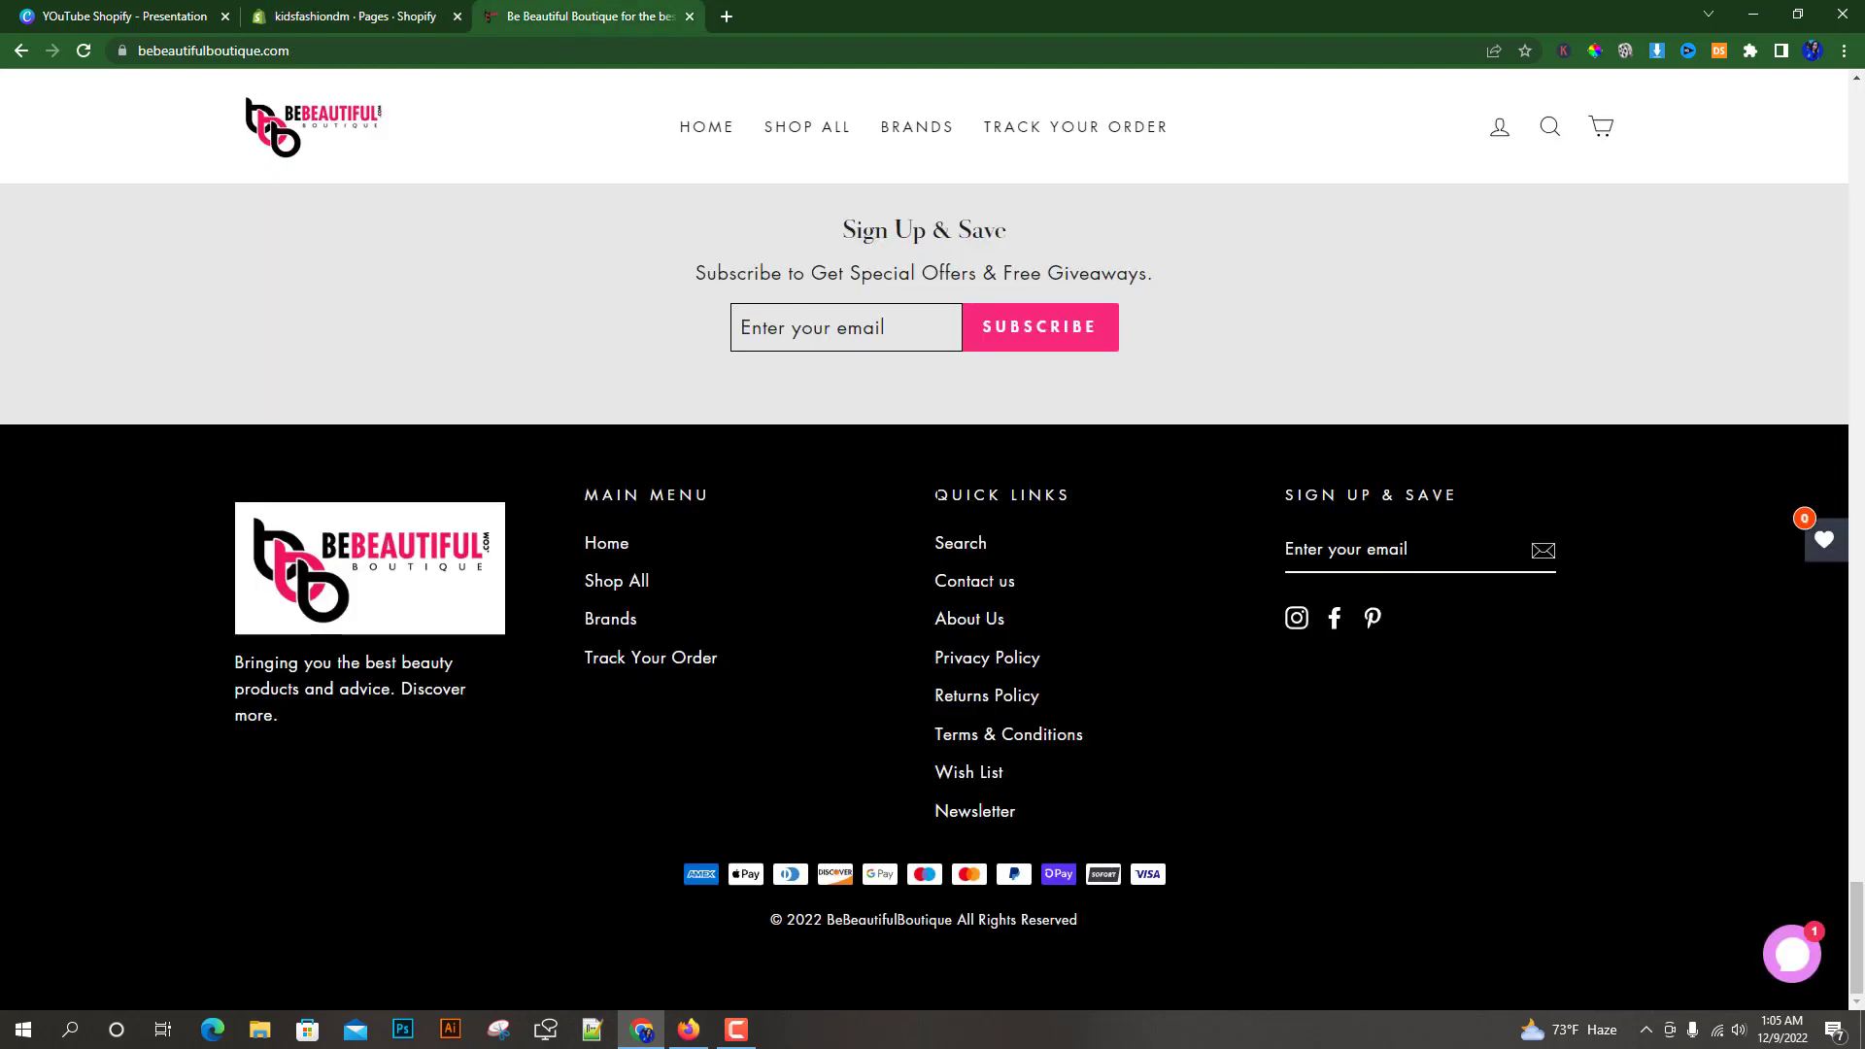
left_click_drag(931, 502, 1127, 489)
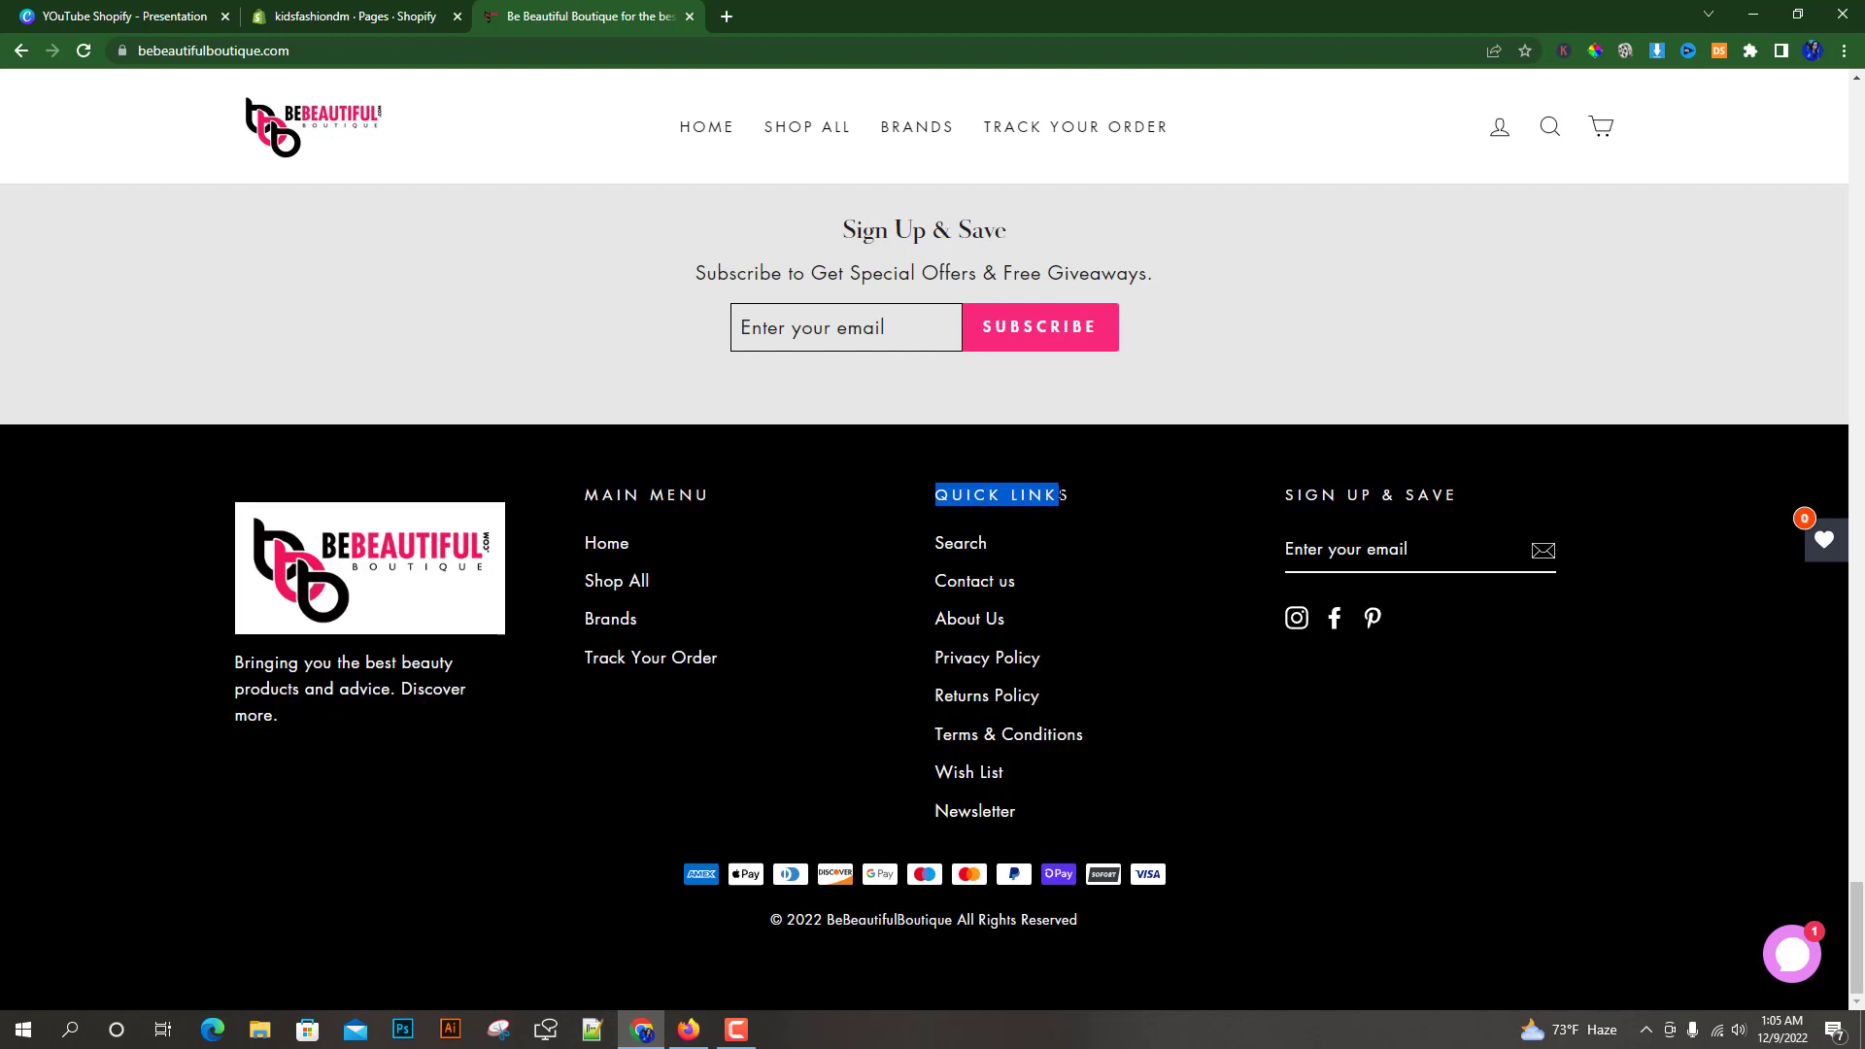
left_click(1127, 490)
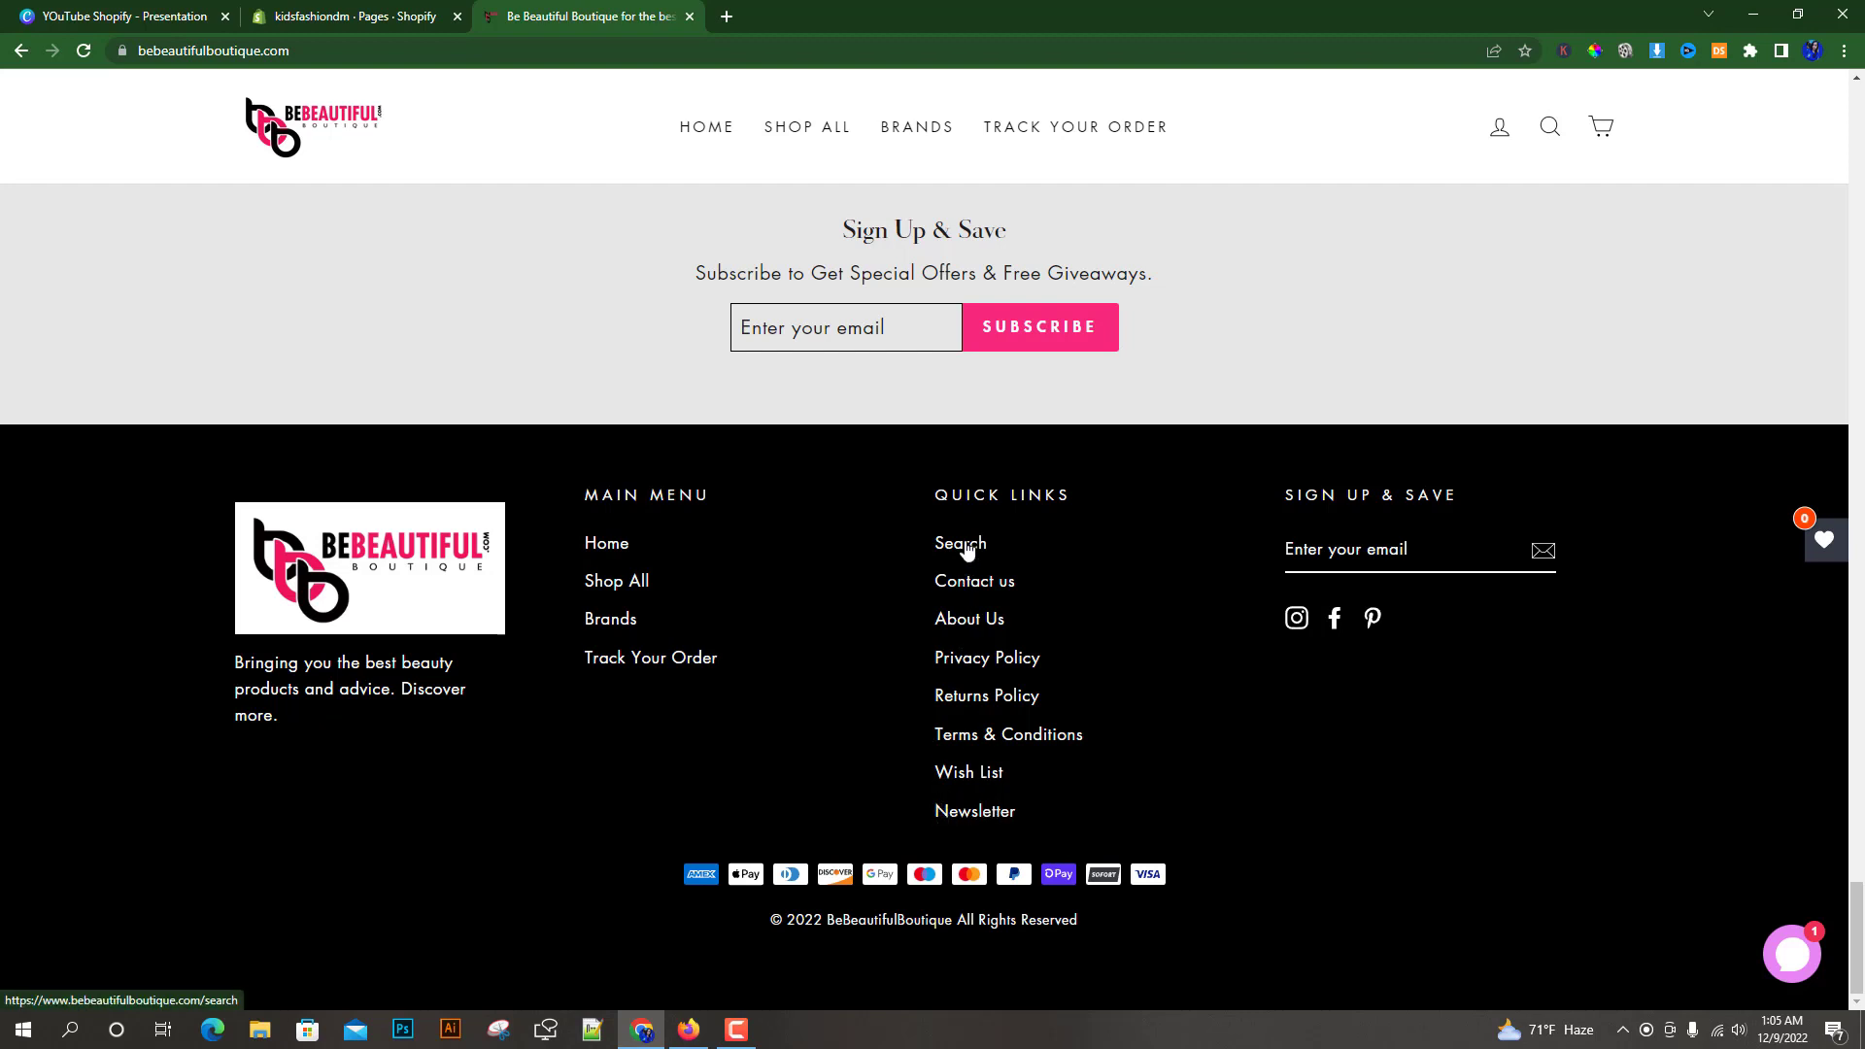
left_click(350, 12)
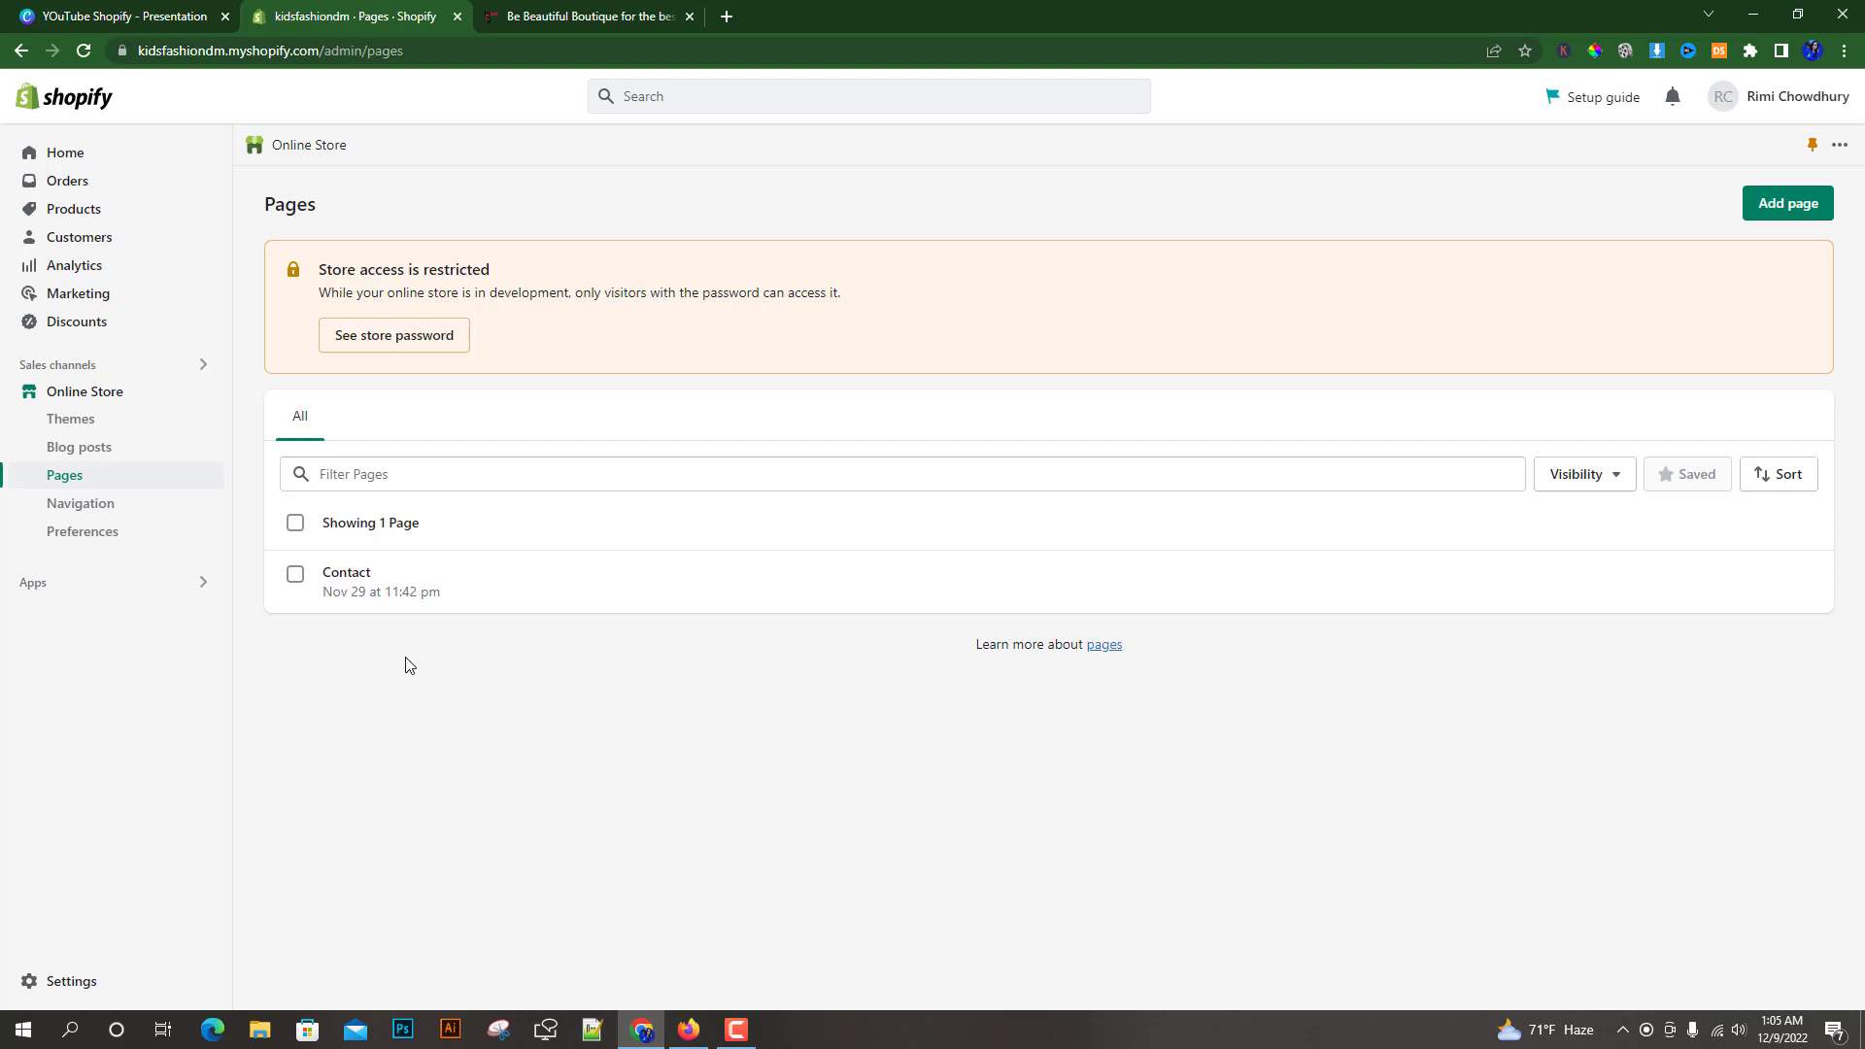
Open the existing Contact page and delete it
left_click(295, 576)
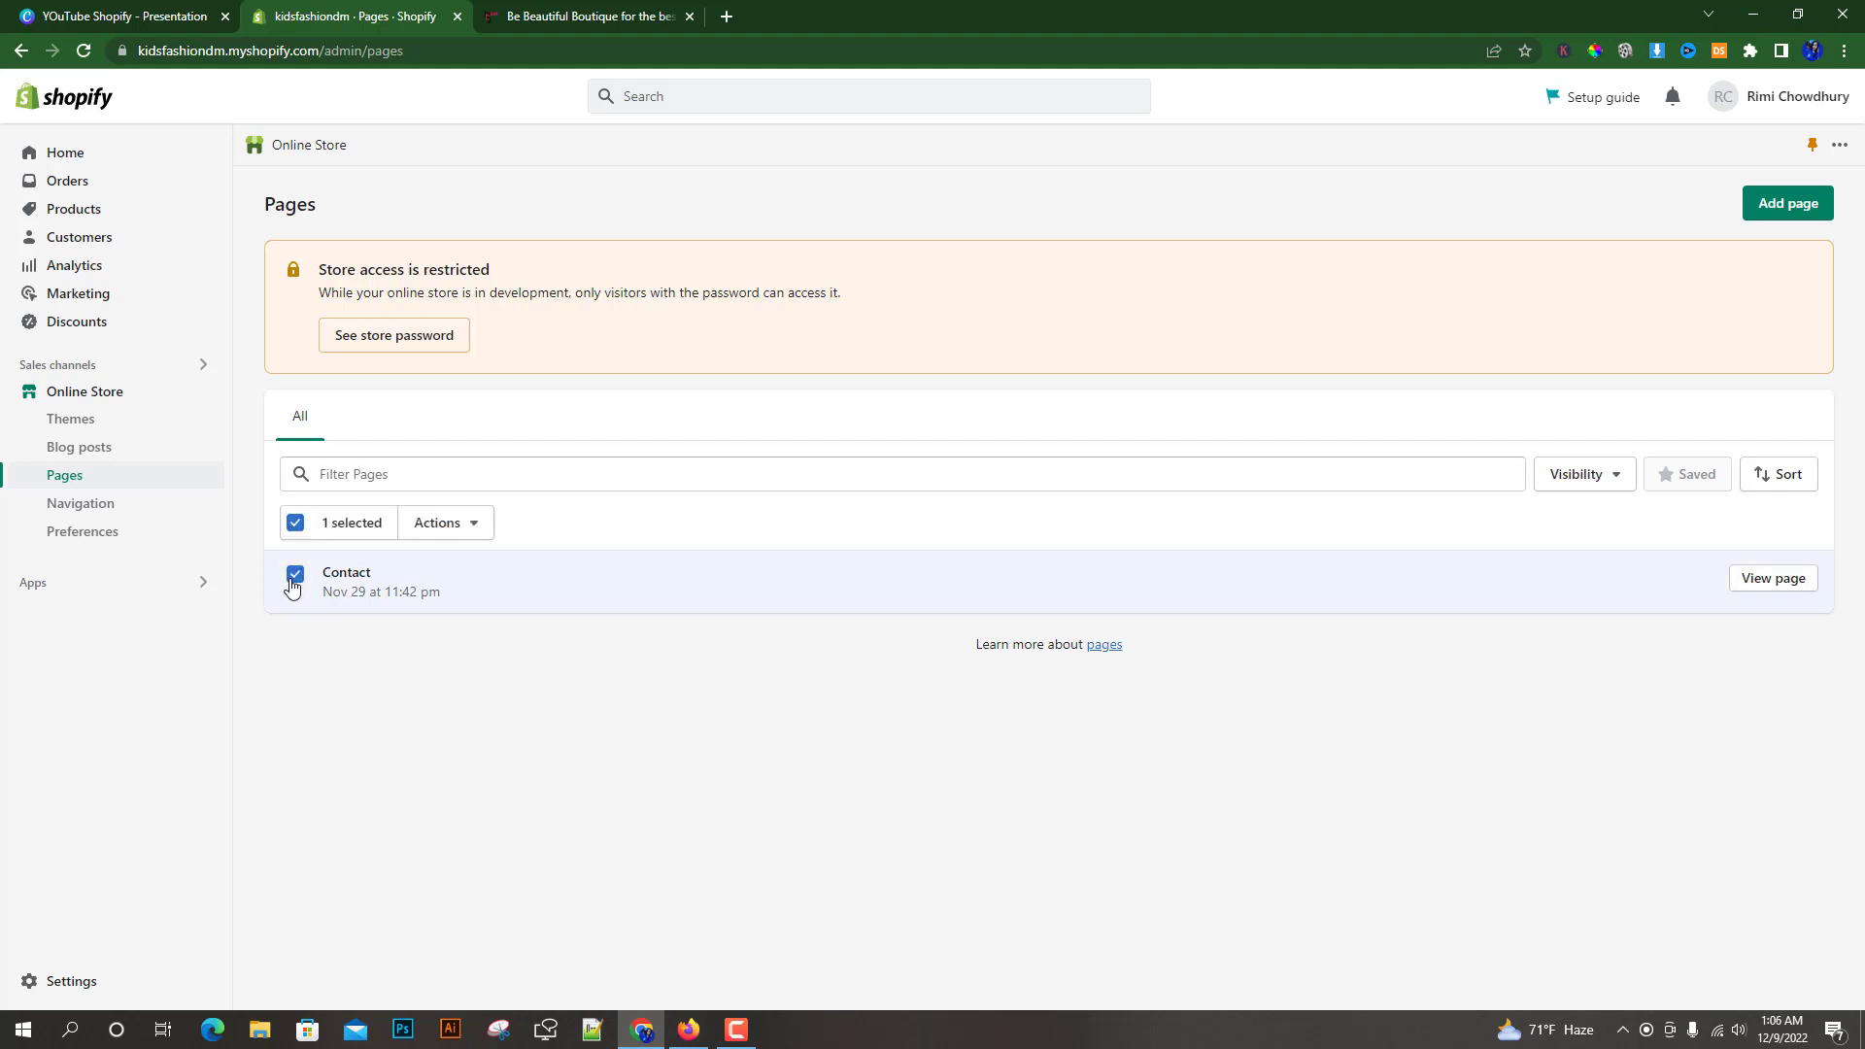
left_click(551, 584)
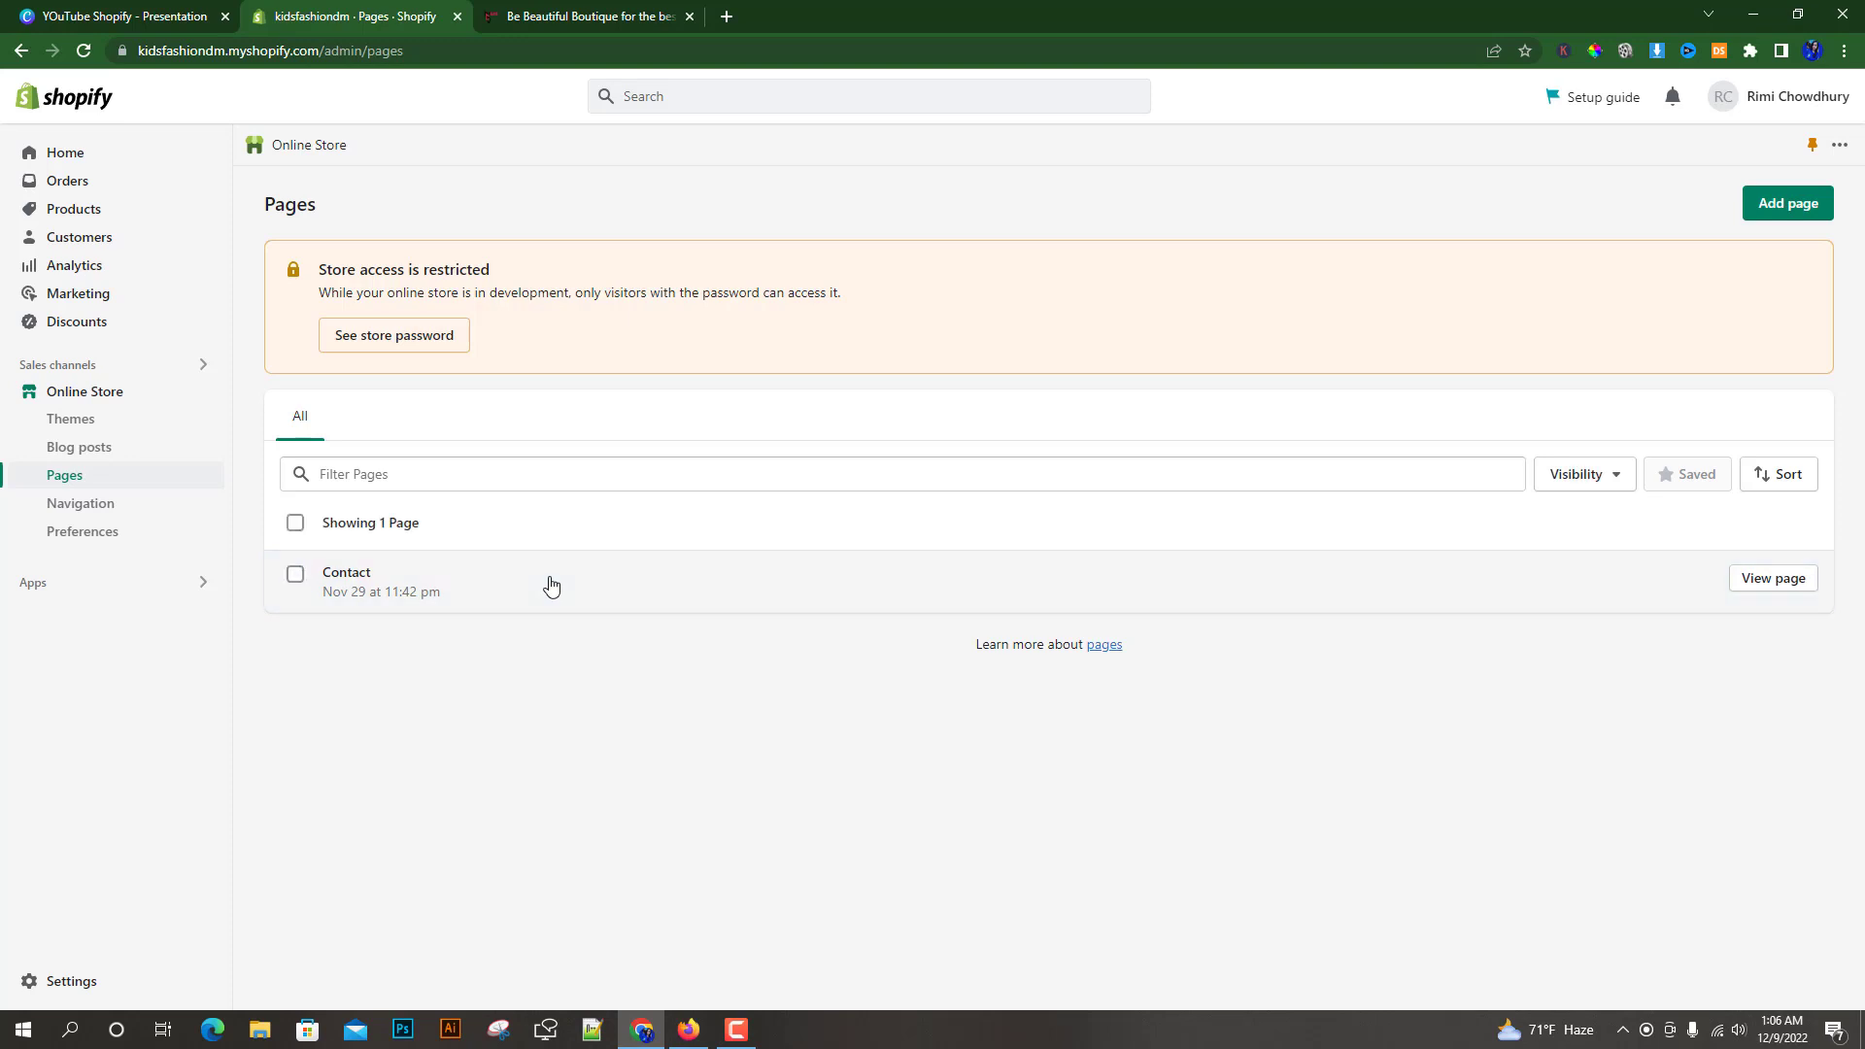
left_click(551, 584)
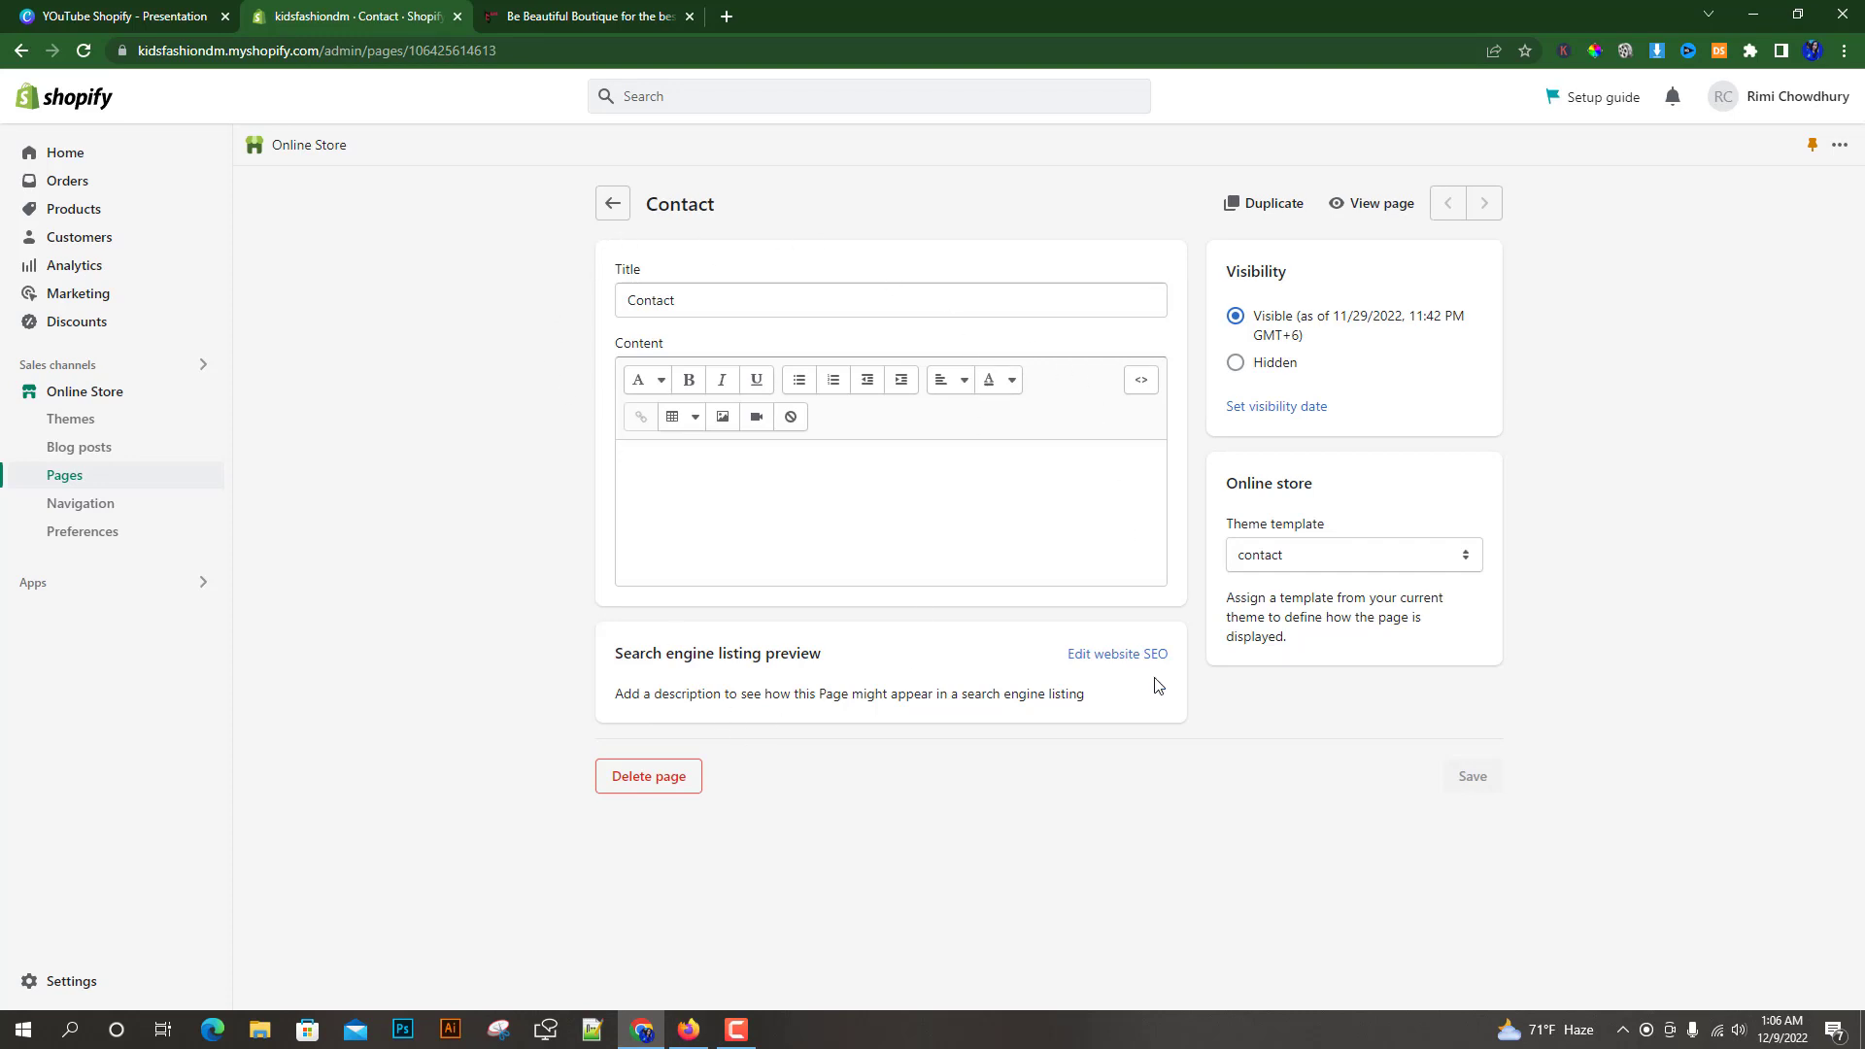
left_click(657, 785)
left_click(1185, 605)
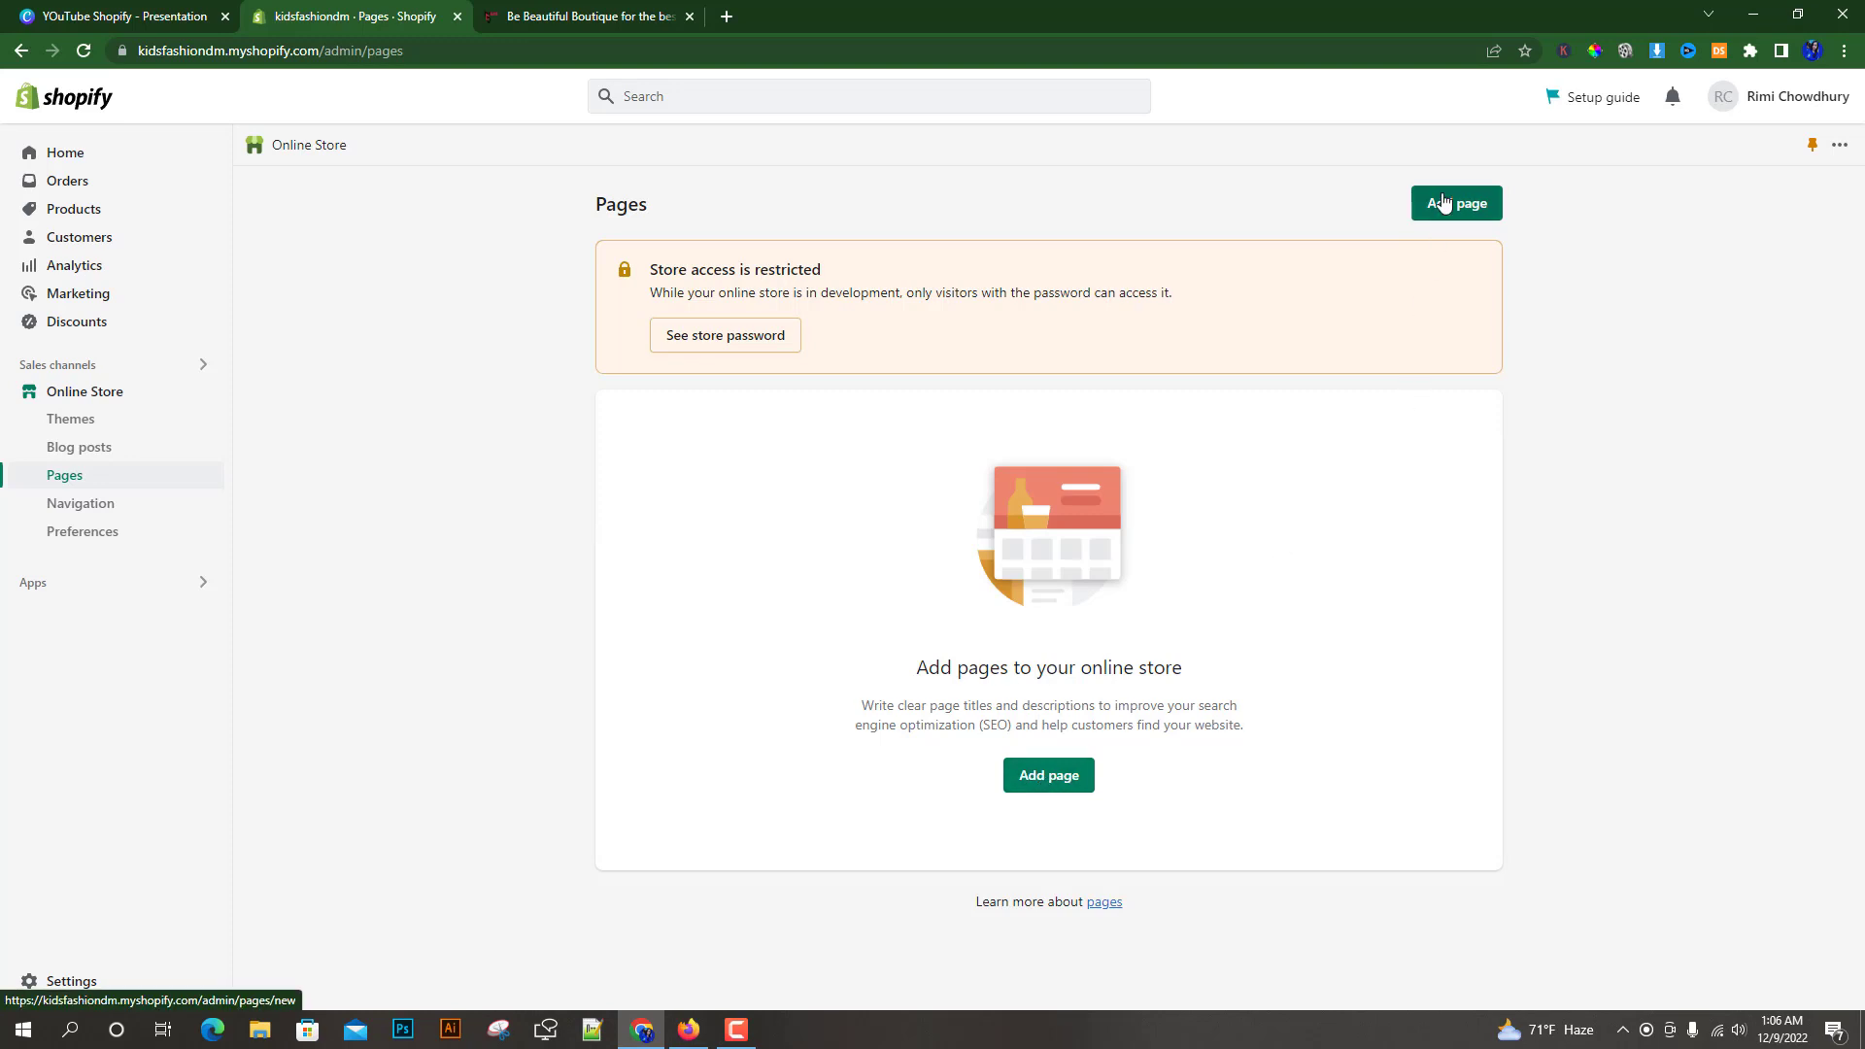
Add a new page titled "Contact Us" with an empty content area
left_click(1041, 778)
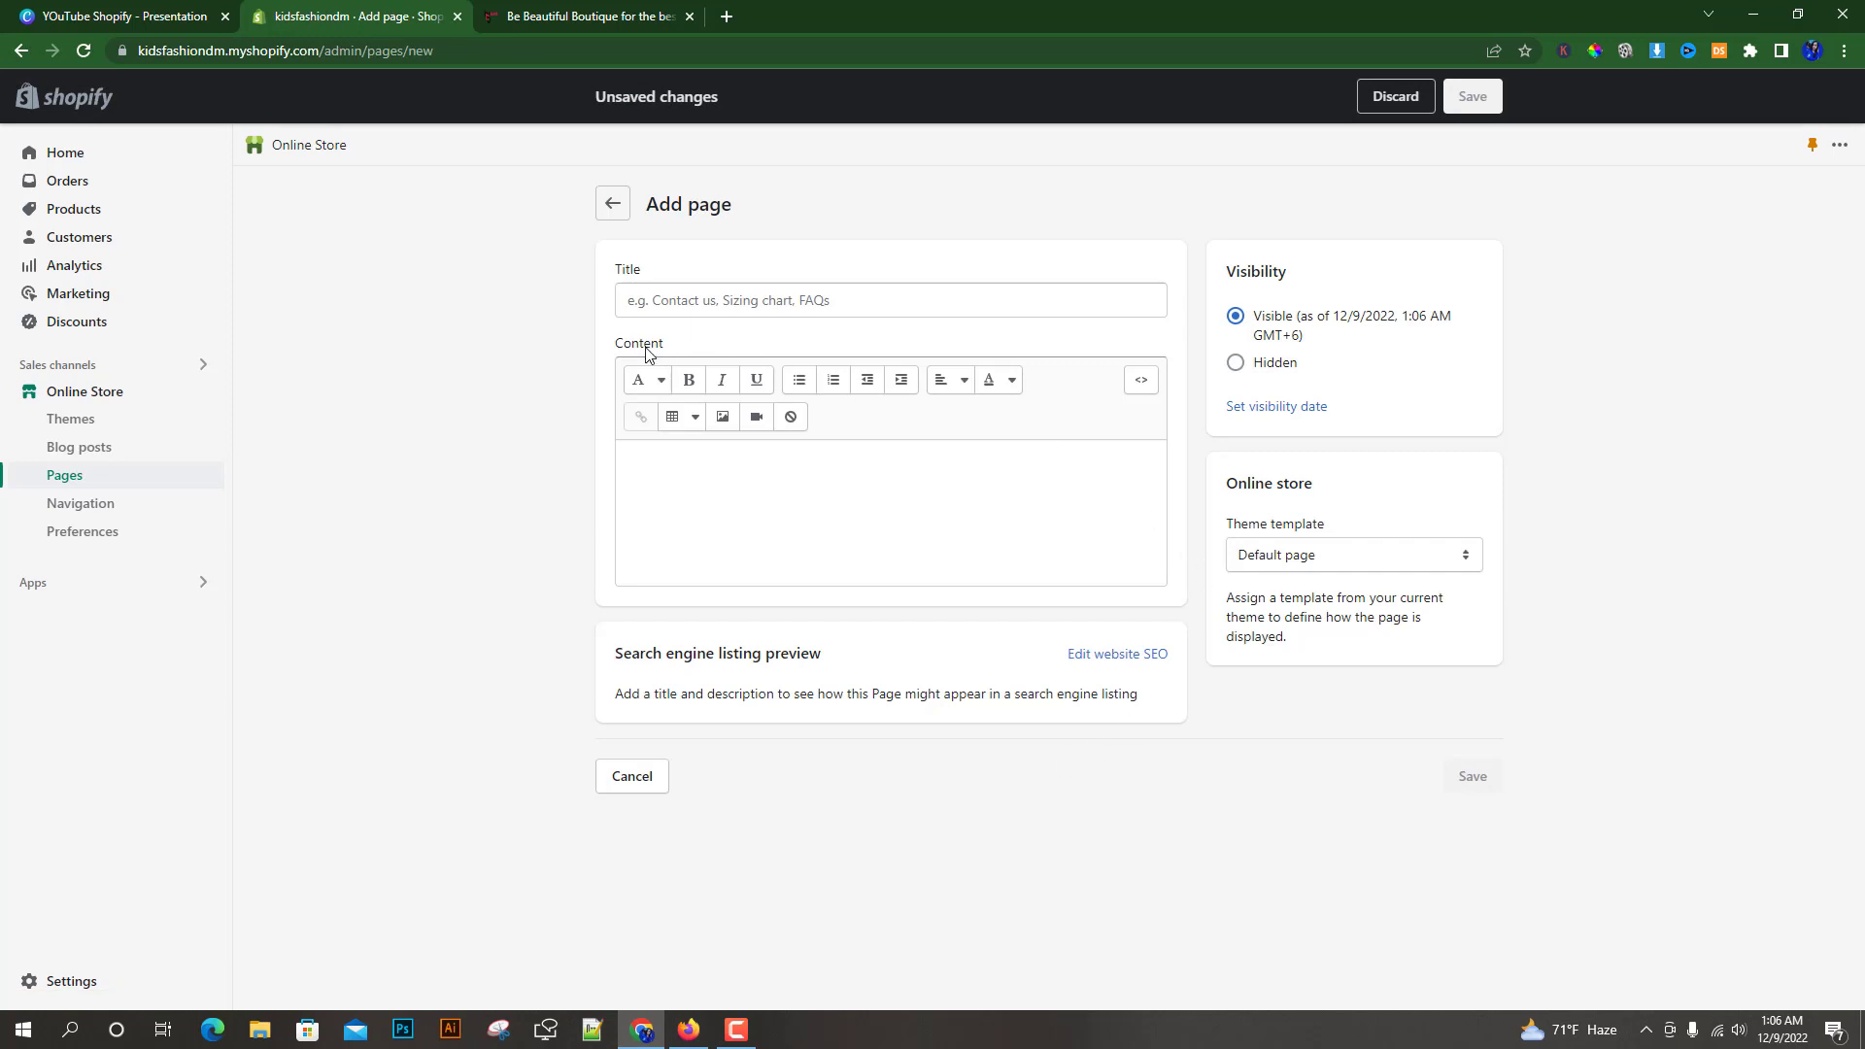
left_click(644, 294)
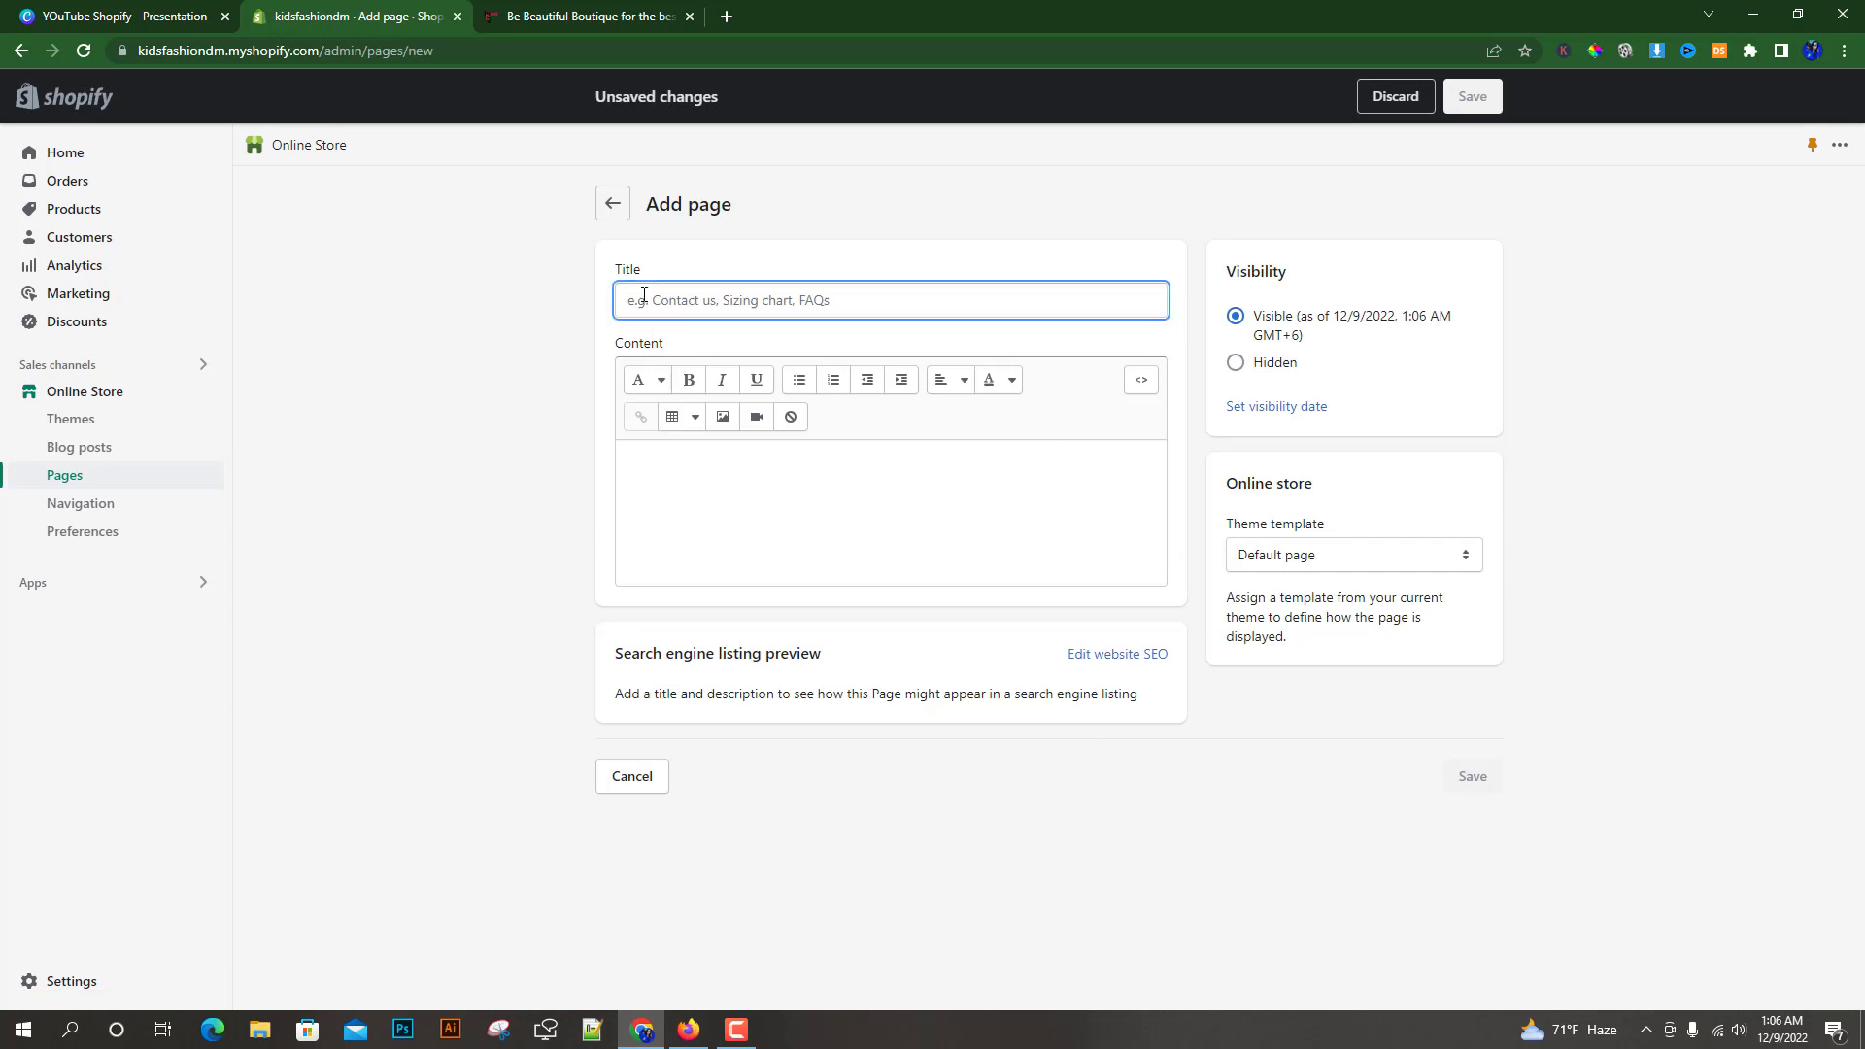
type("C")
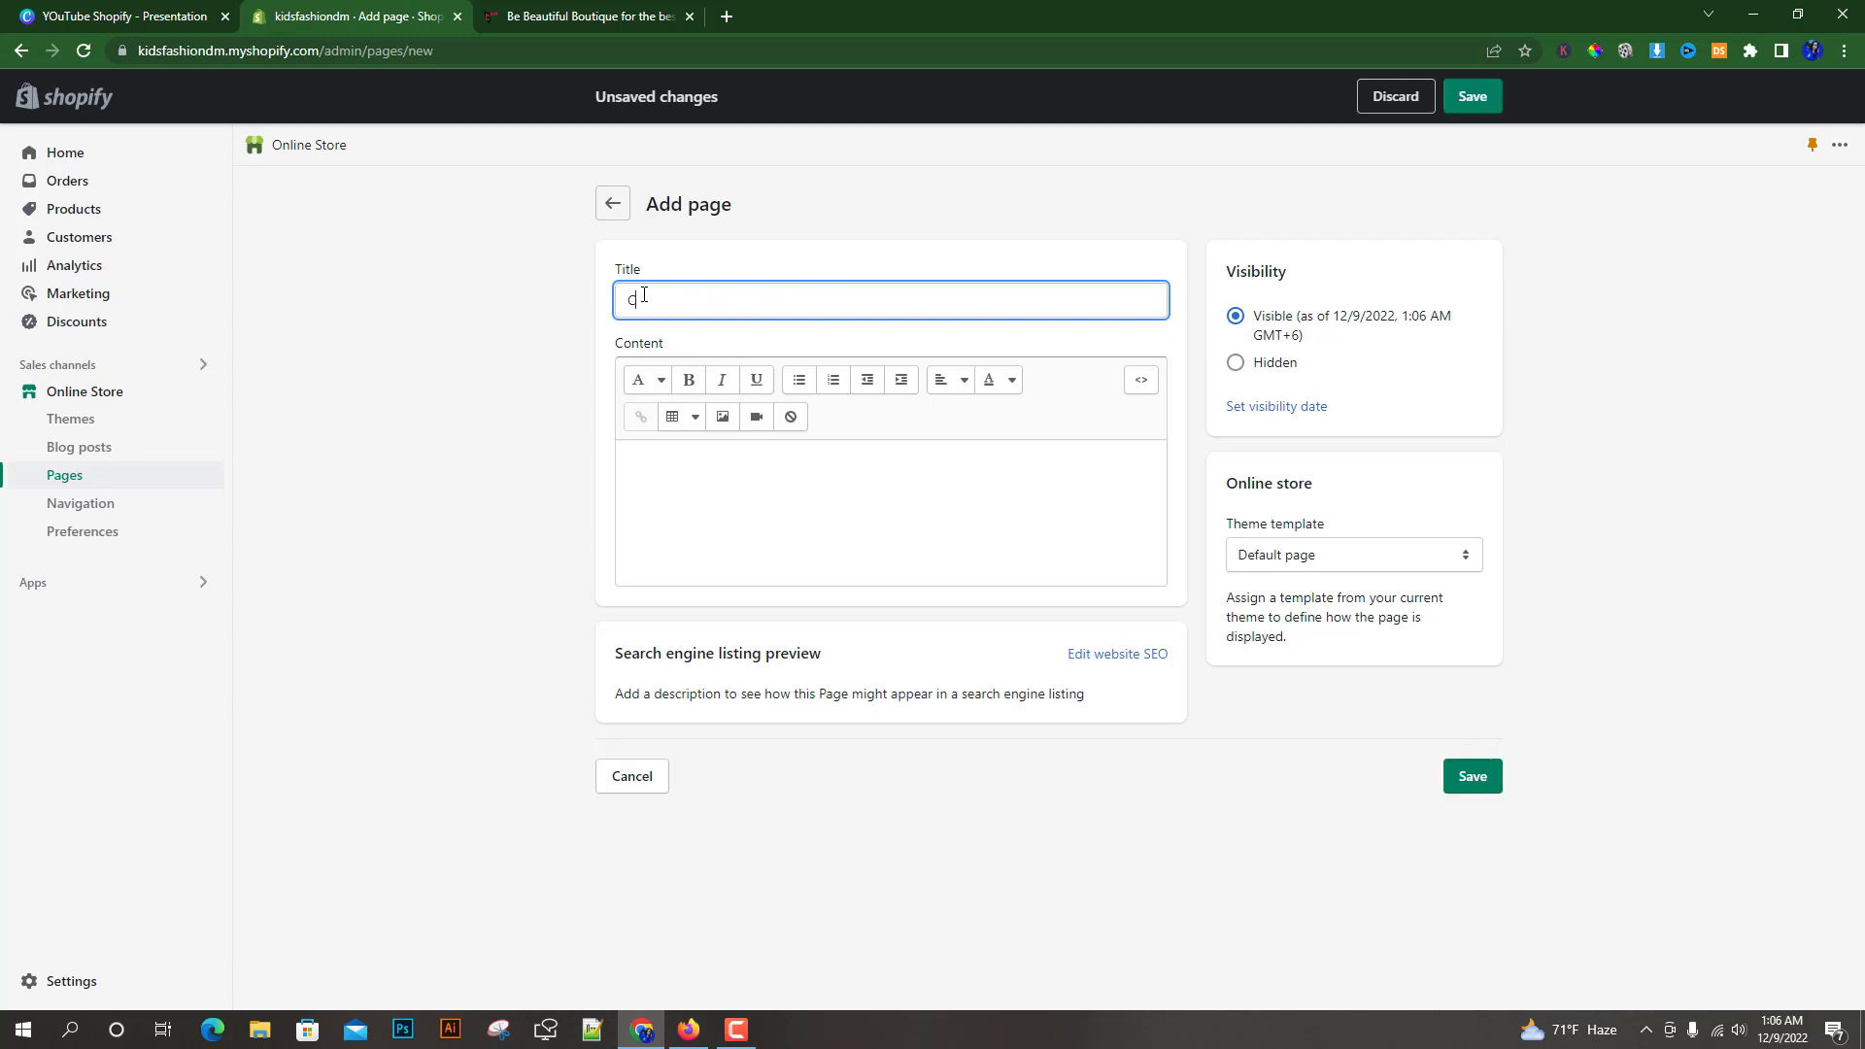
type("ontact Us")
left_click(550, 431)
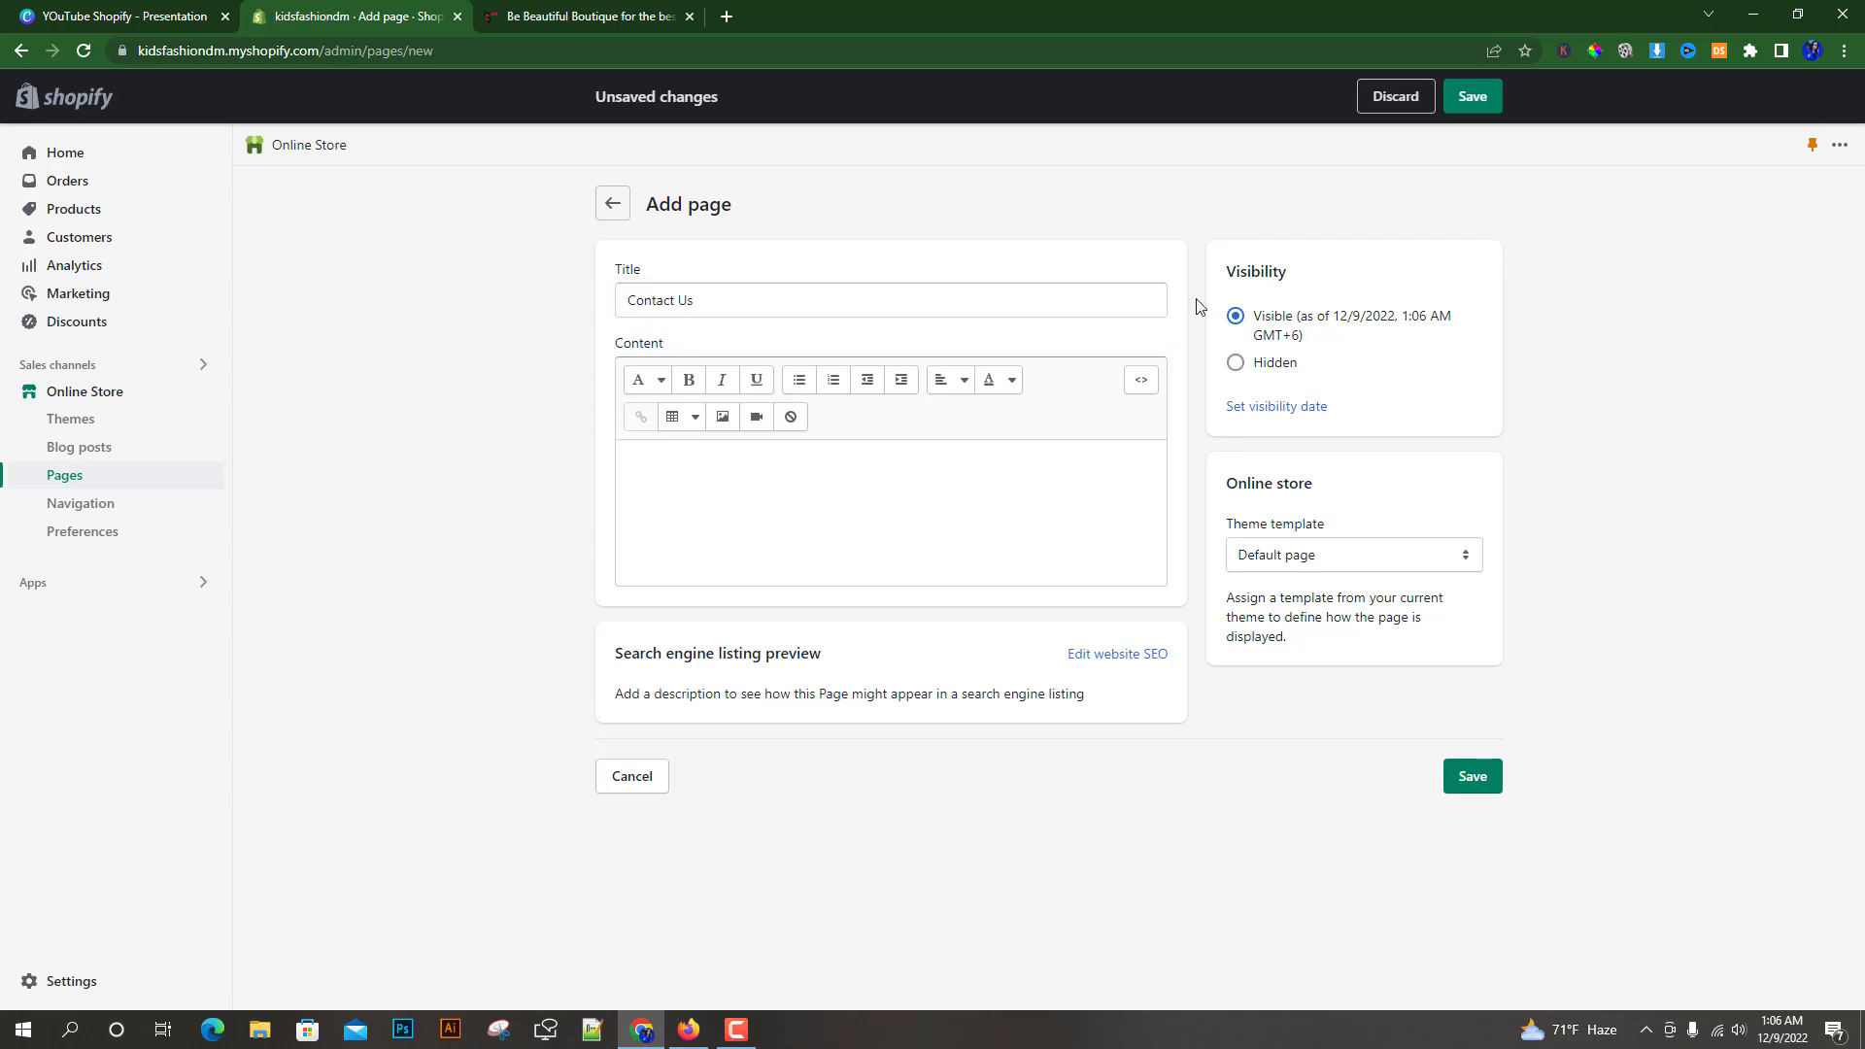
left_click(643, 457)
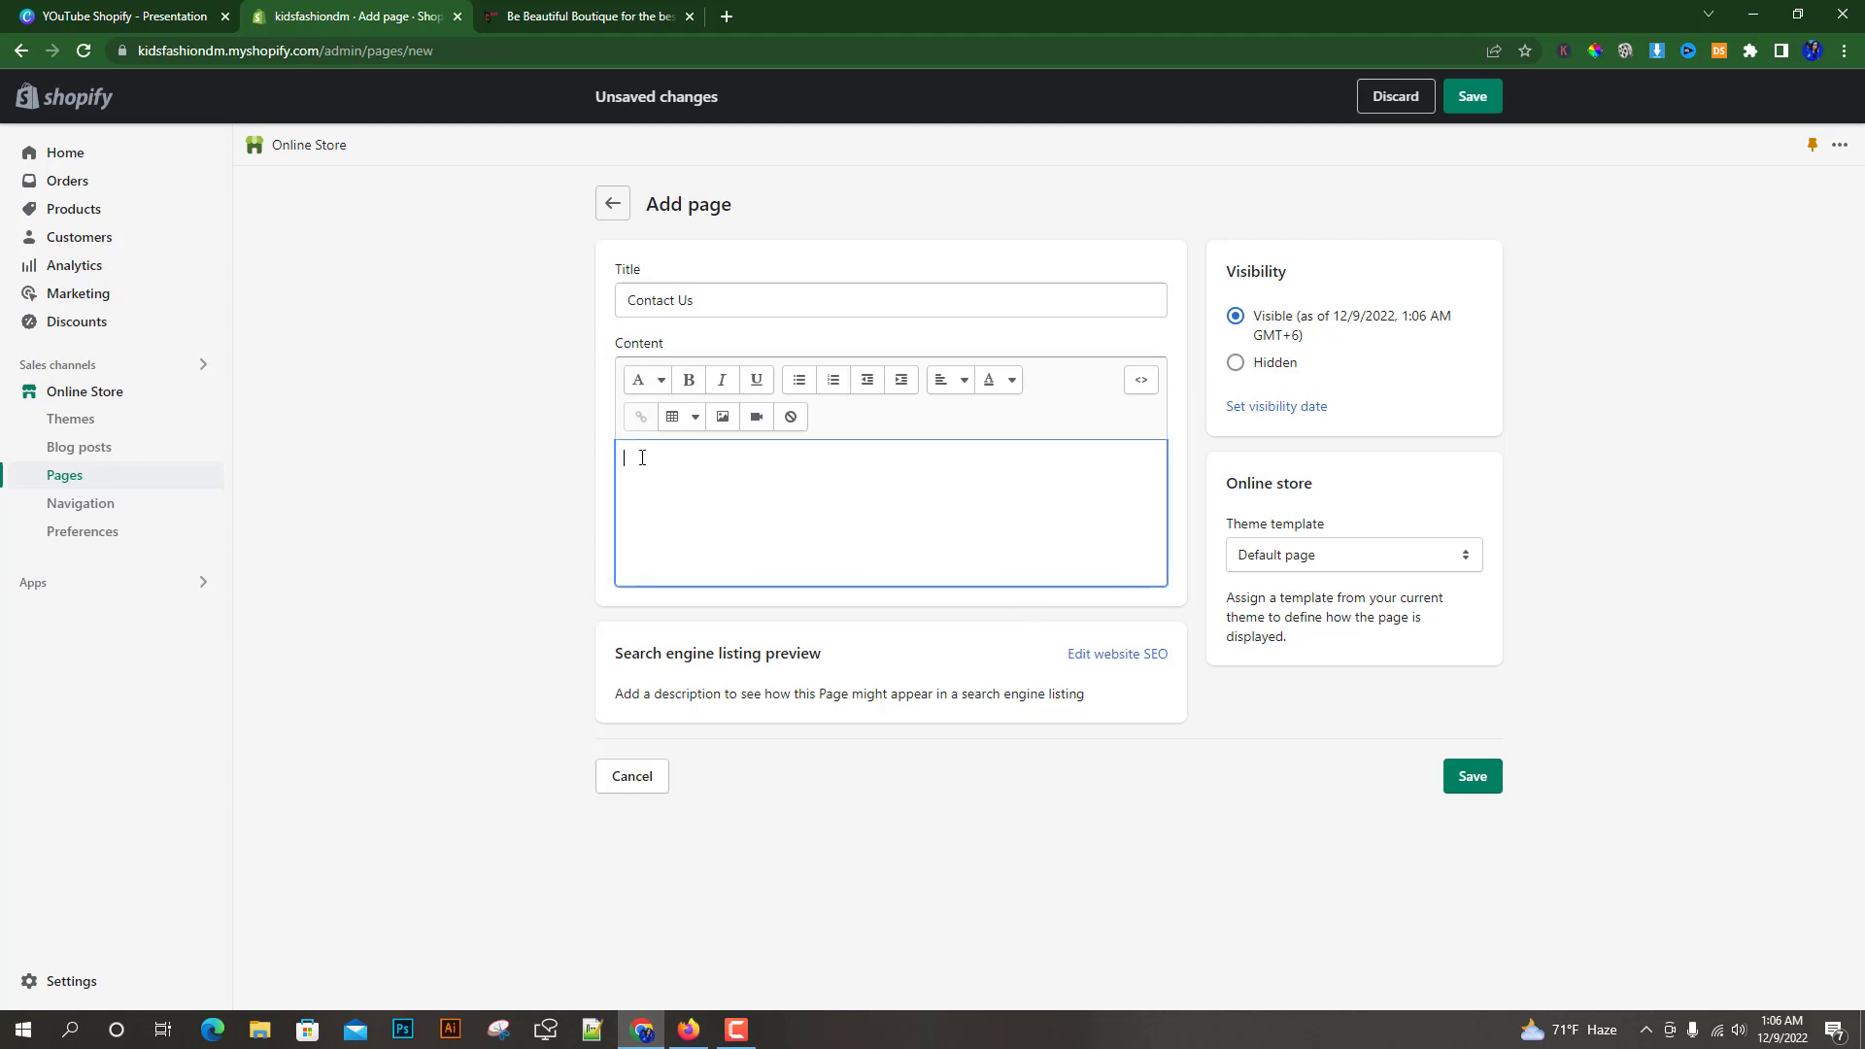
left_click(477, 476)
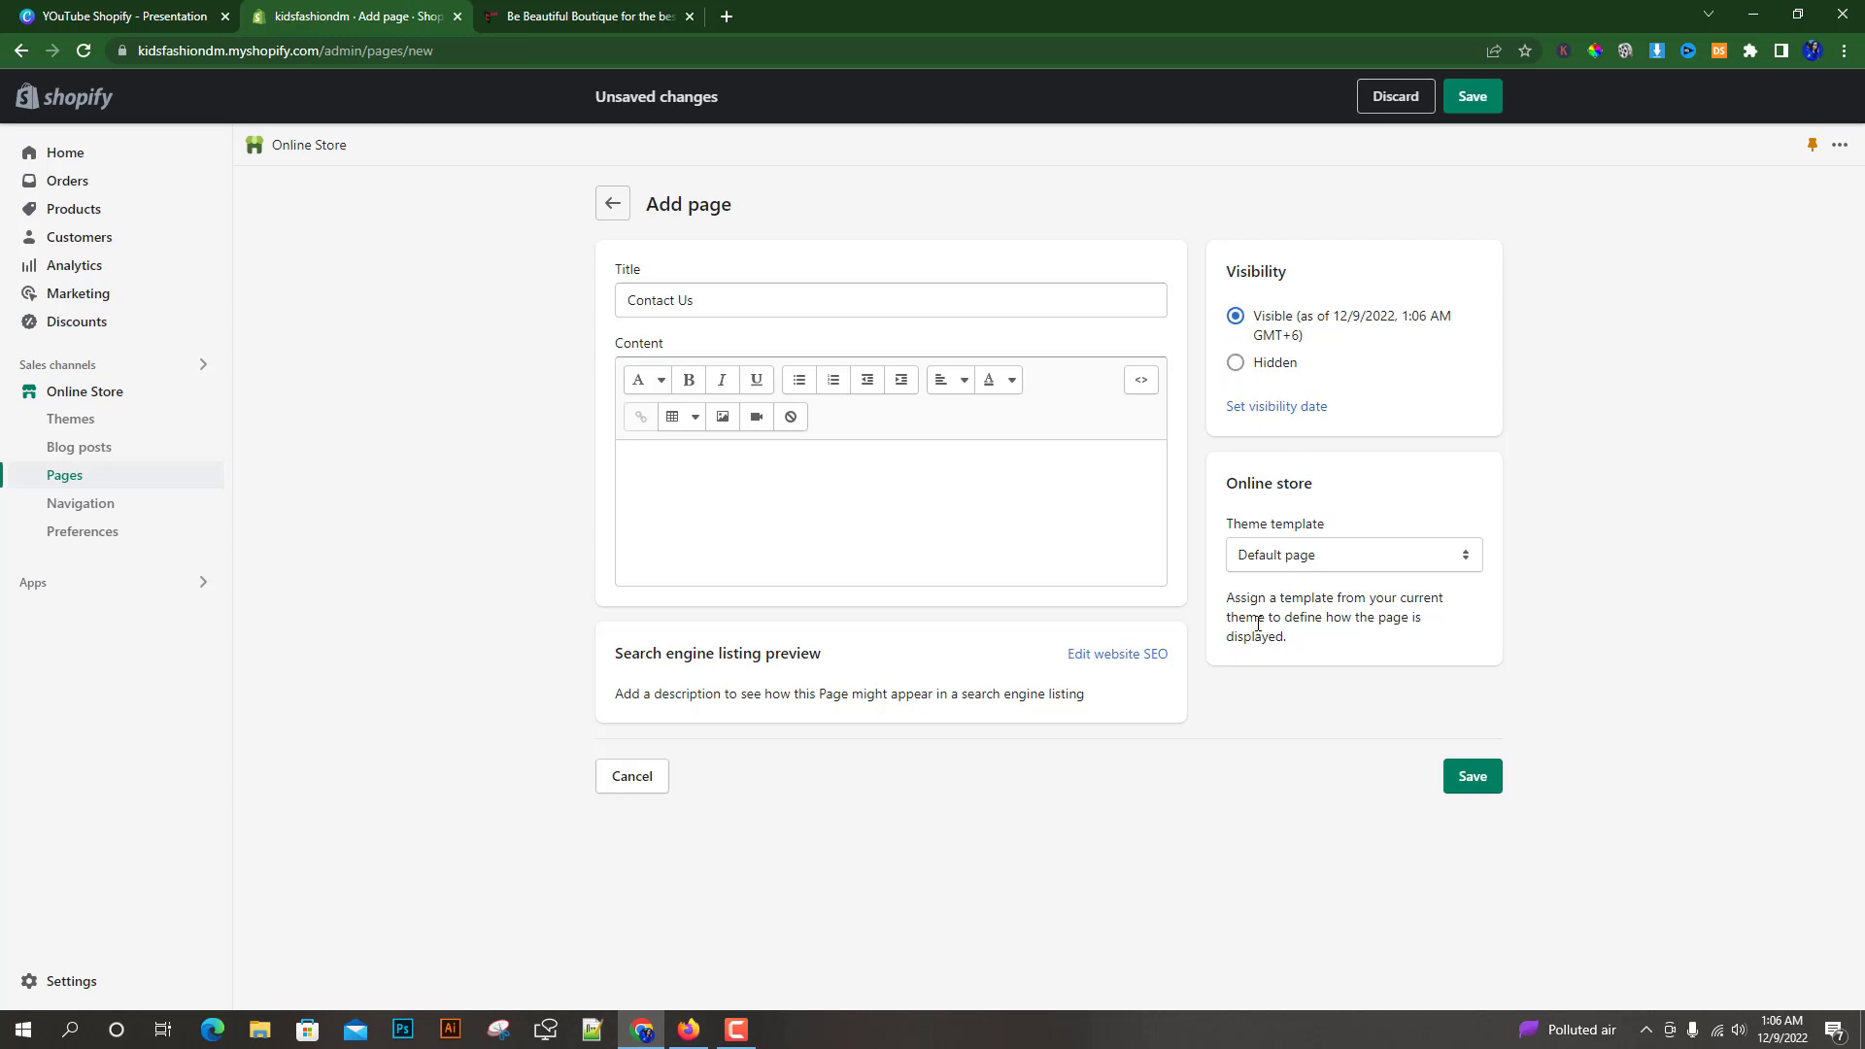
Assign the contact theme template to the Contact Us page and save it
left_click_drag(1228, 483, 1343, 492)
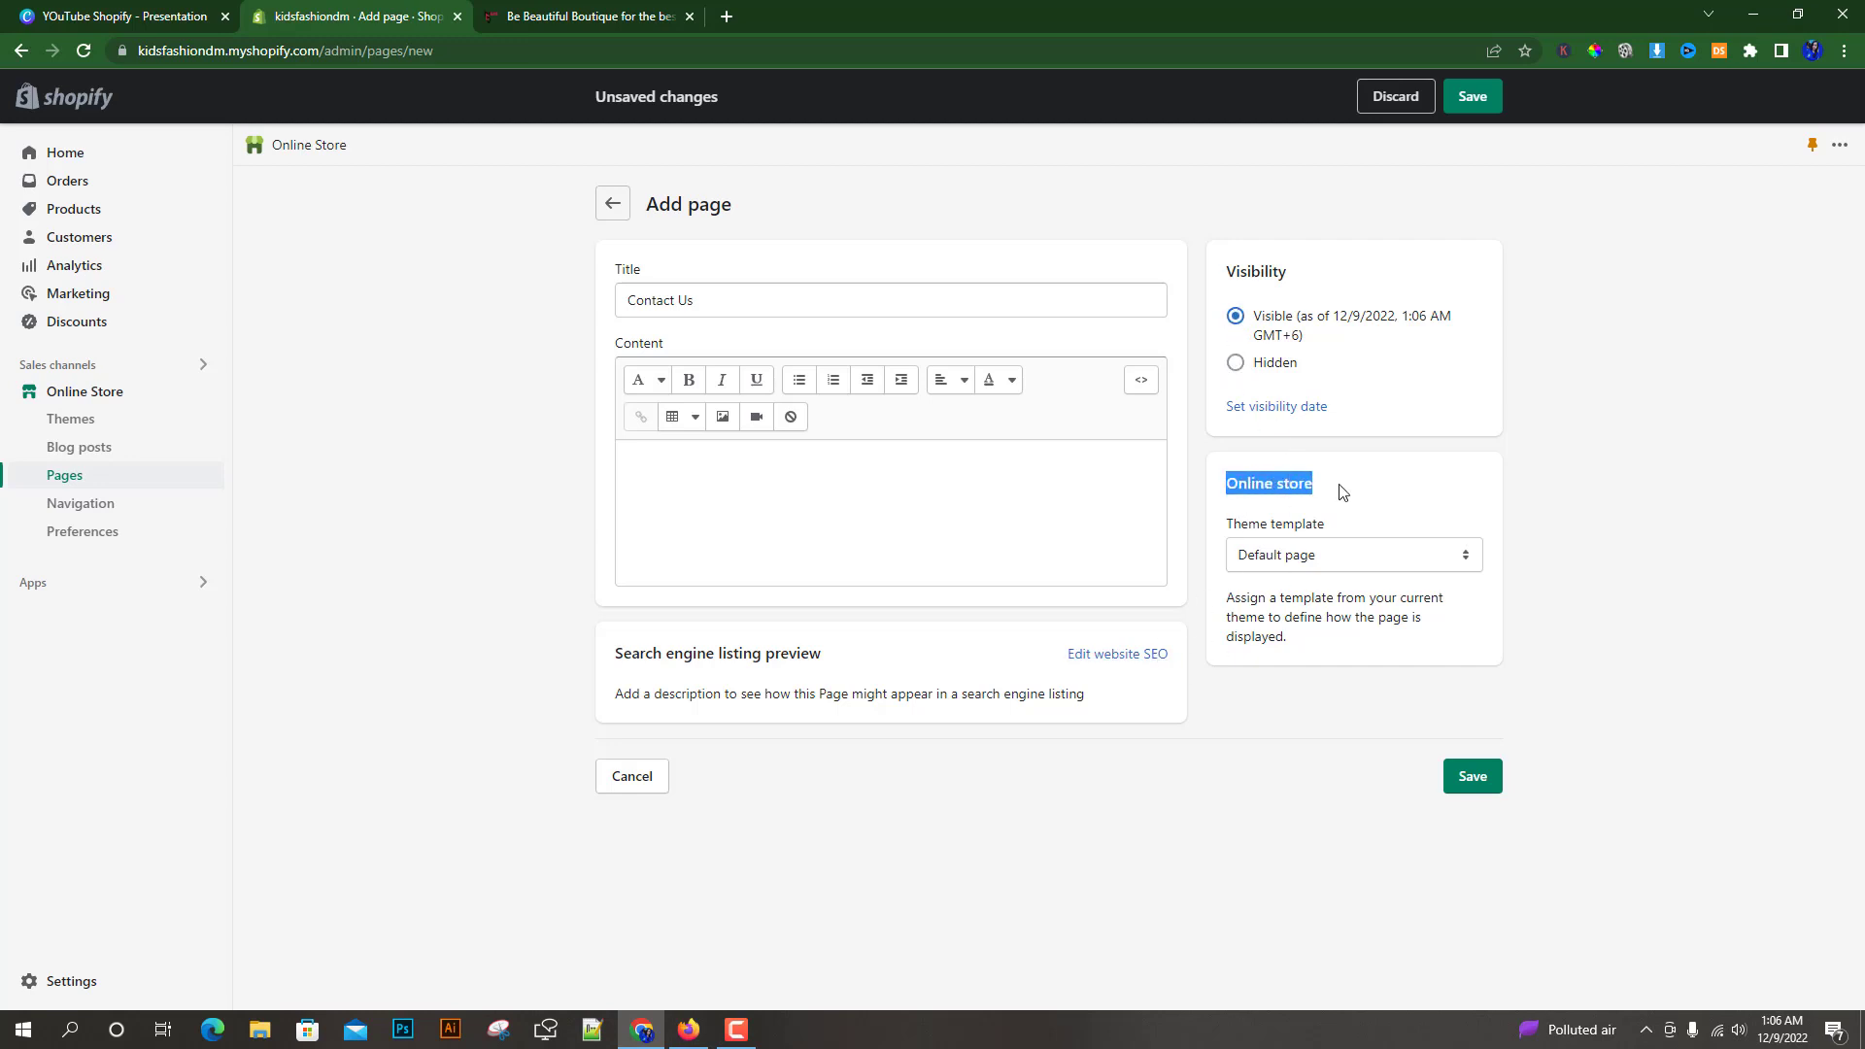
left_click(1351, 486)
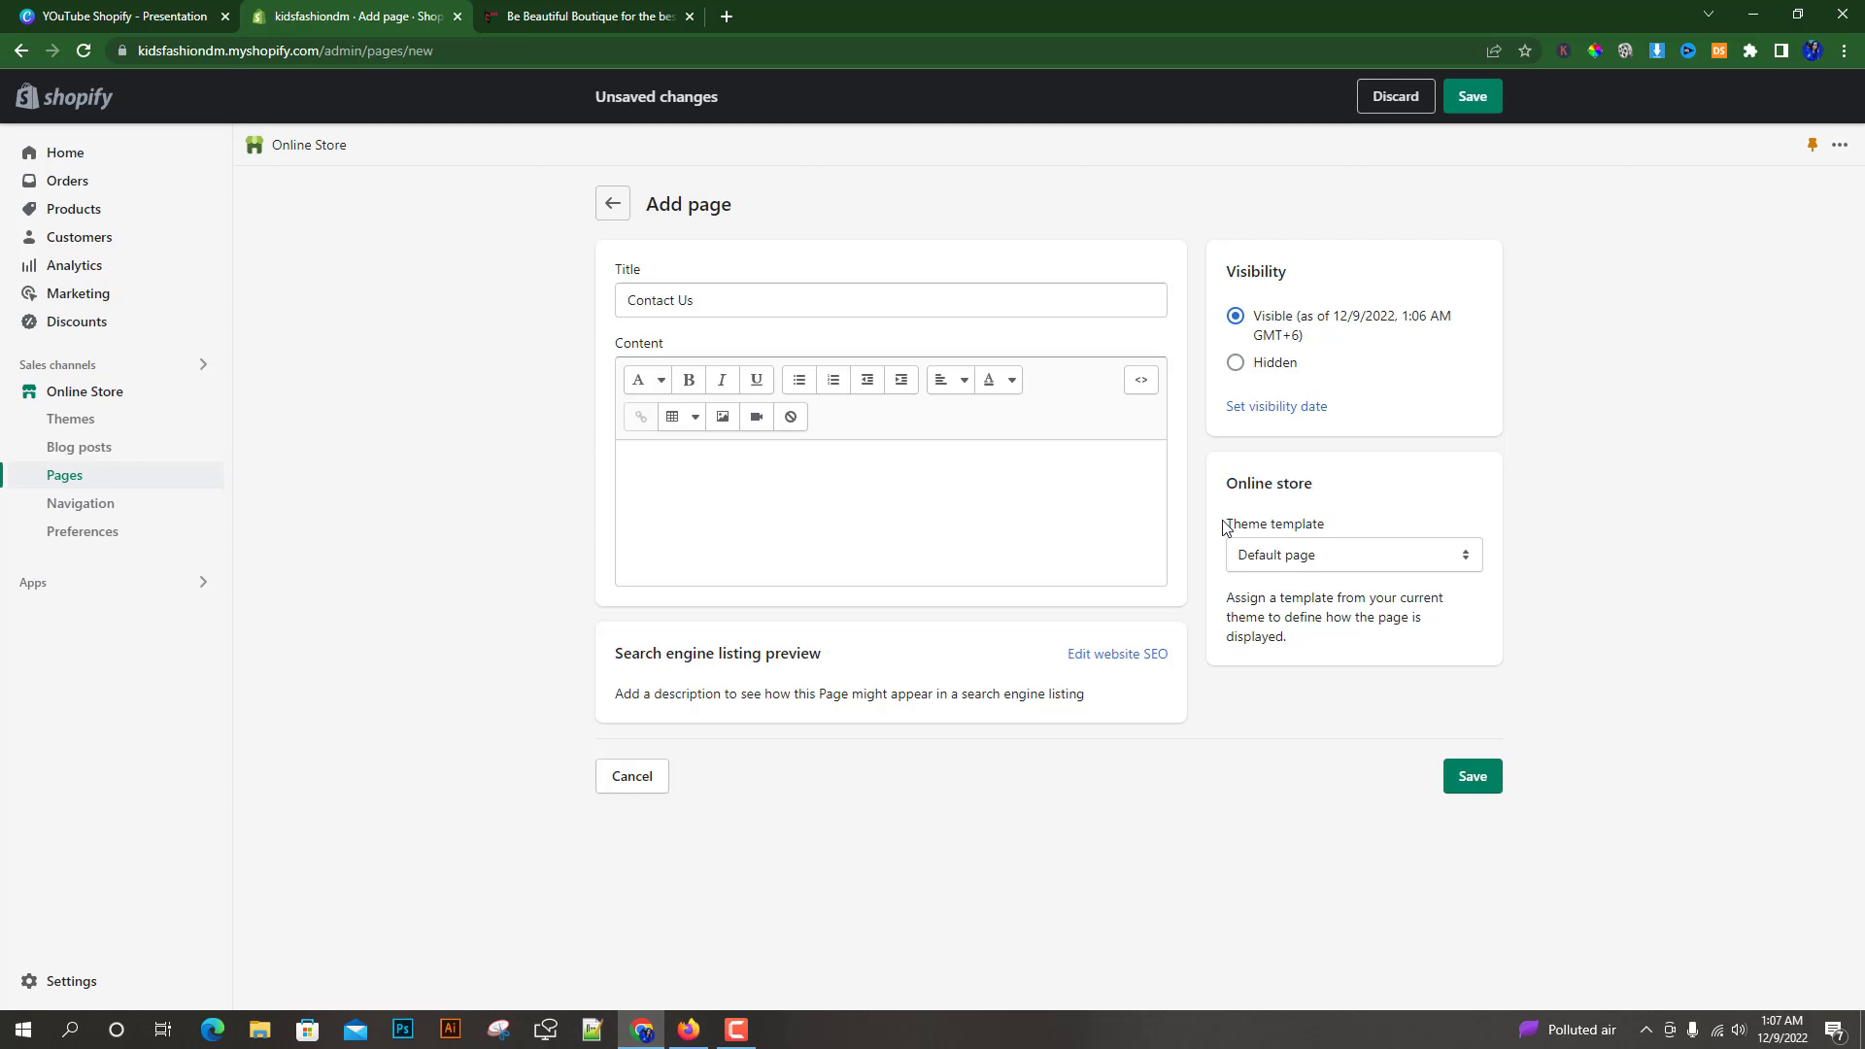
left_click_drag(1227, 528, 1327, 526)
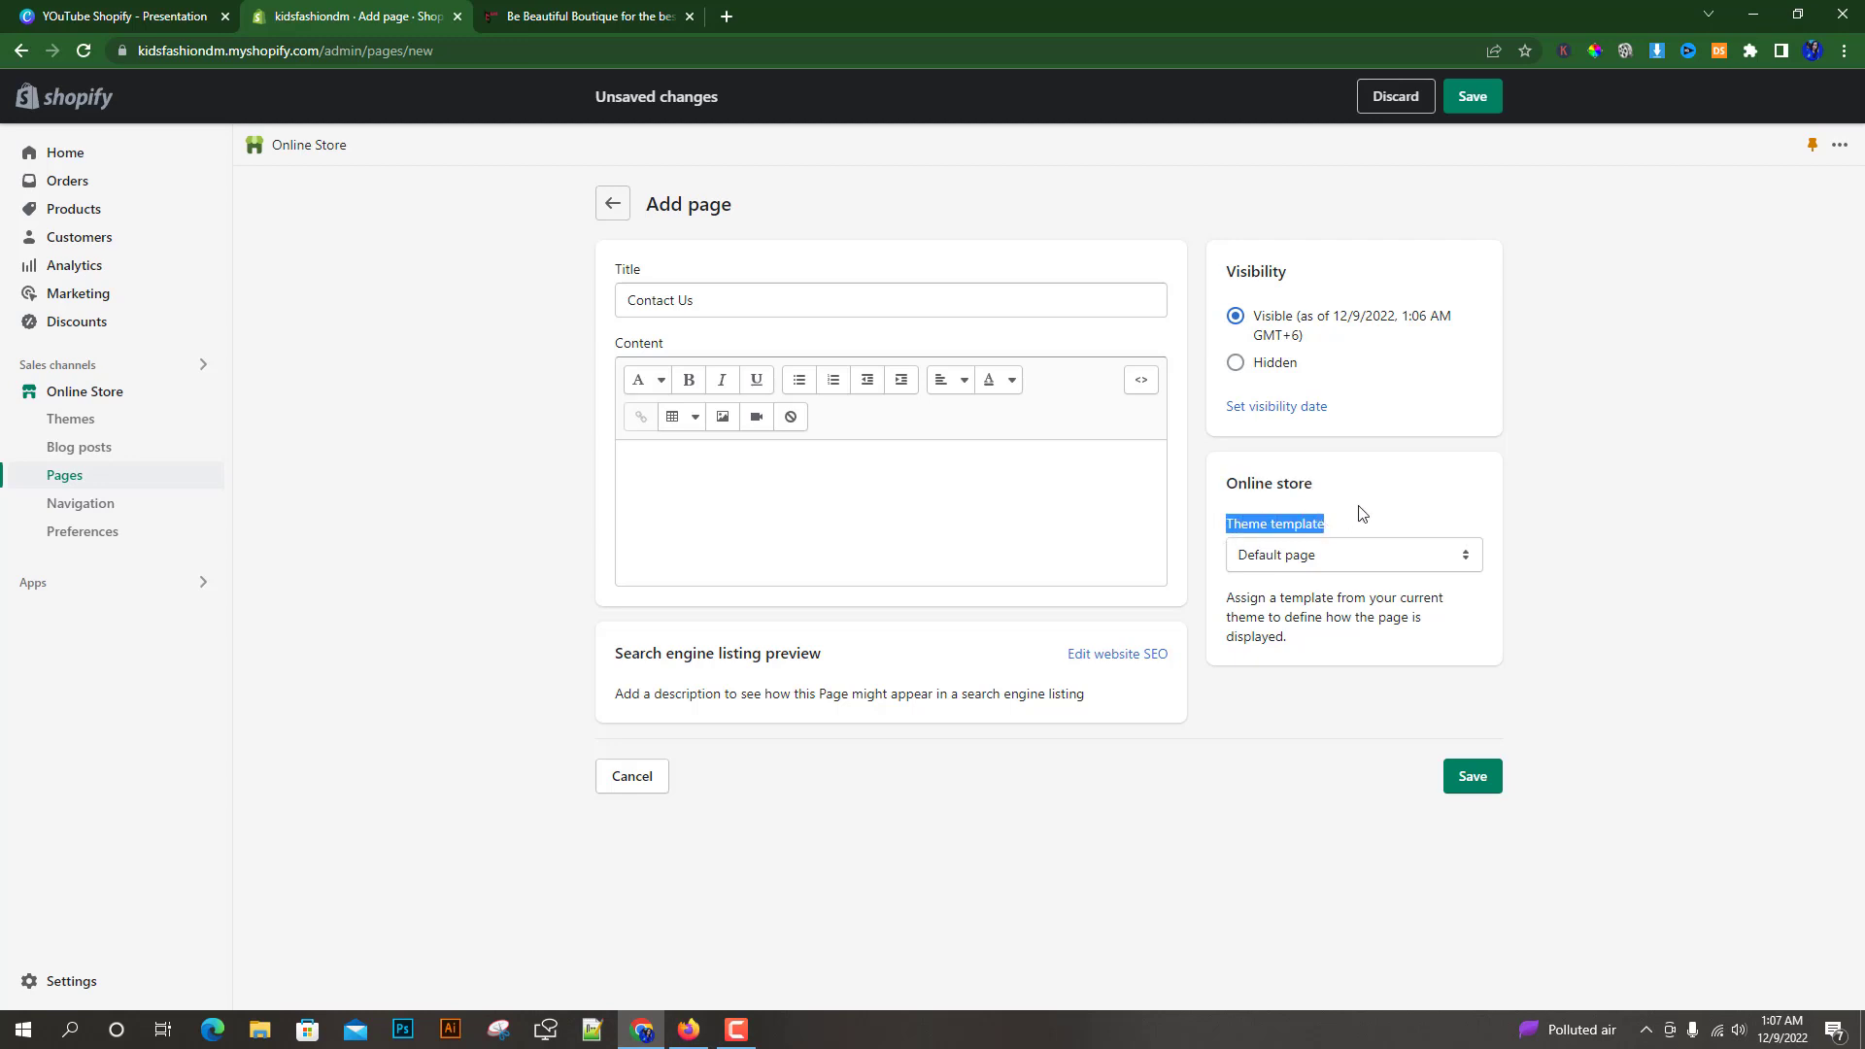
left_click(1361, 509)
left_click(1328, 559)
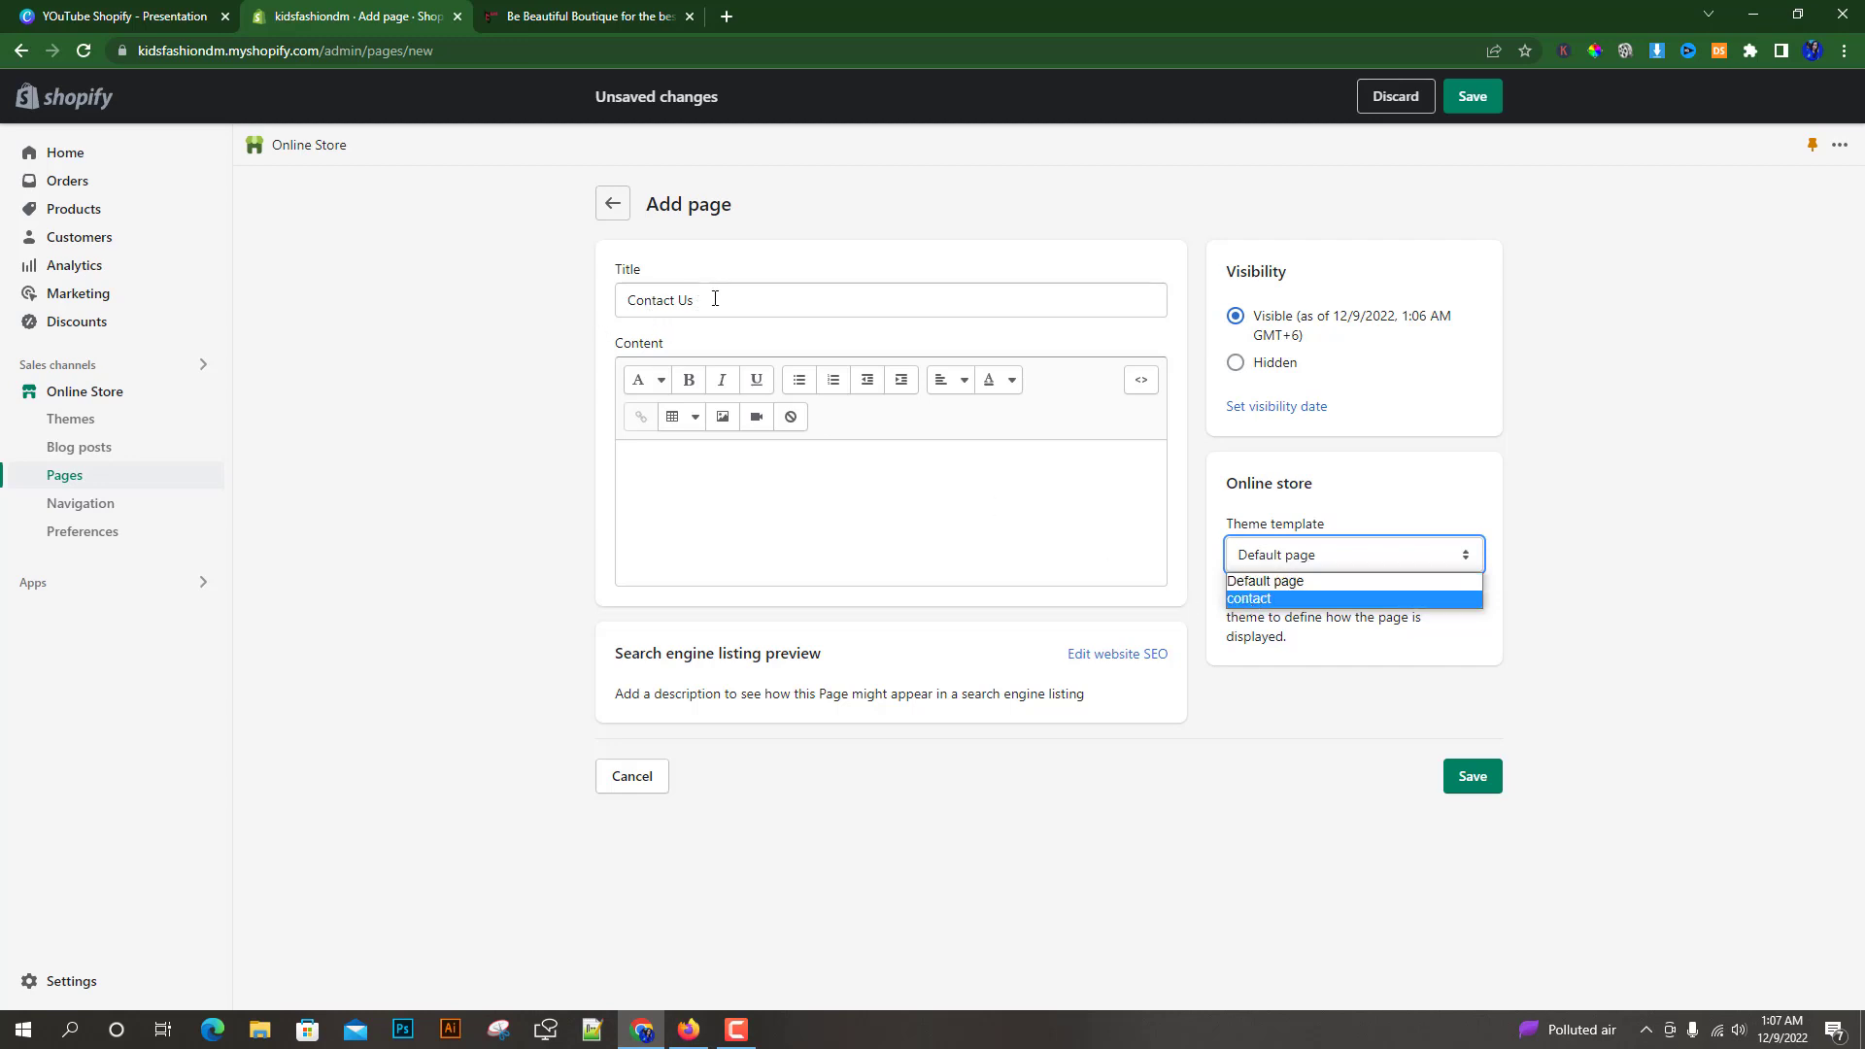
left_click(1250, 599)
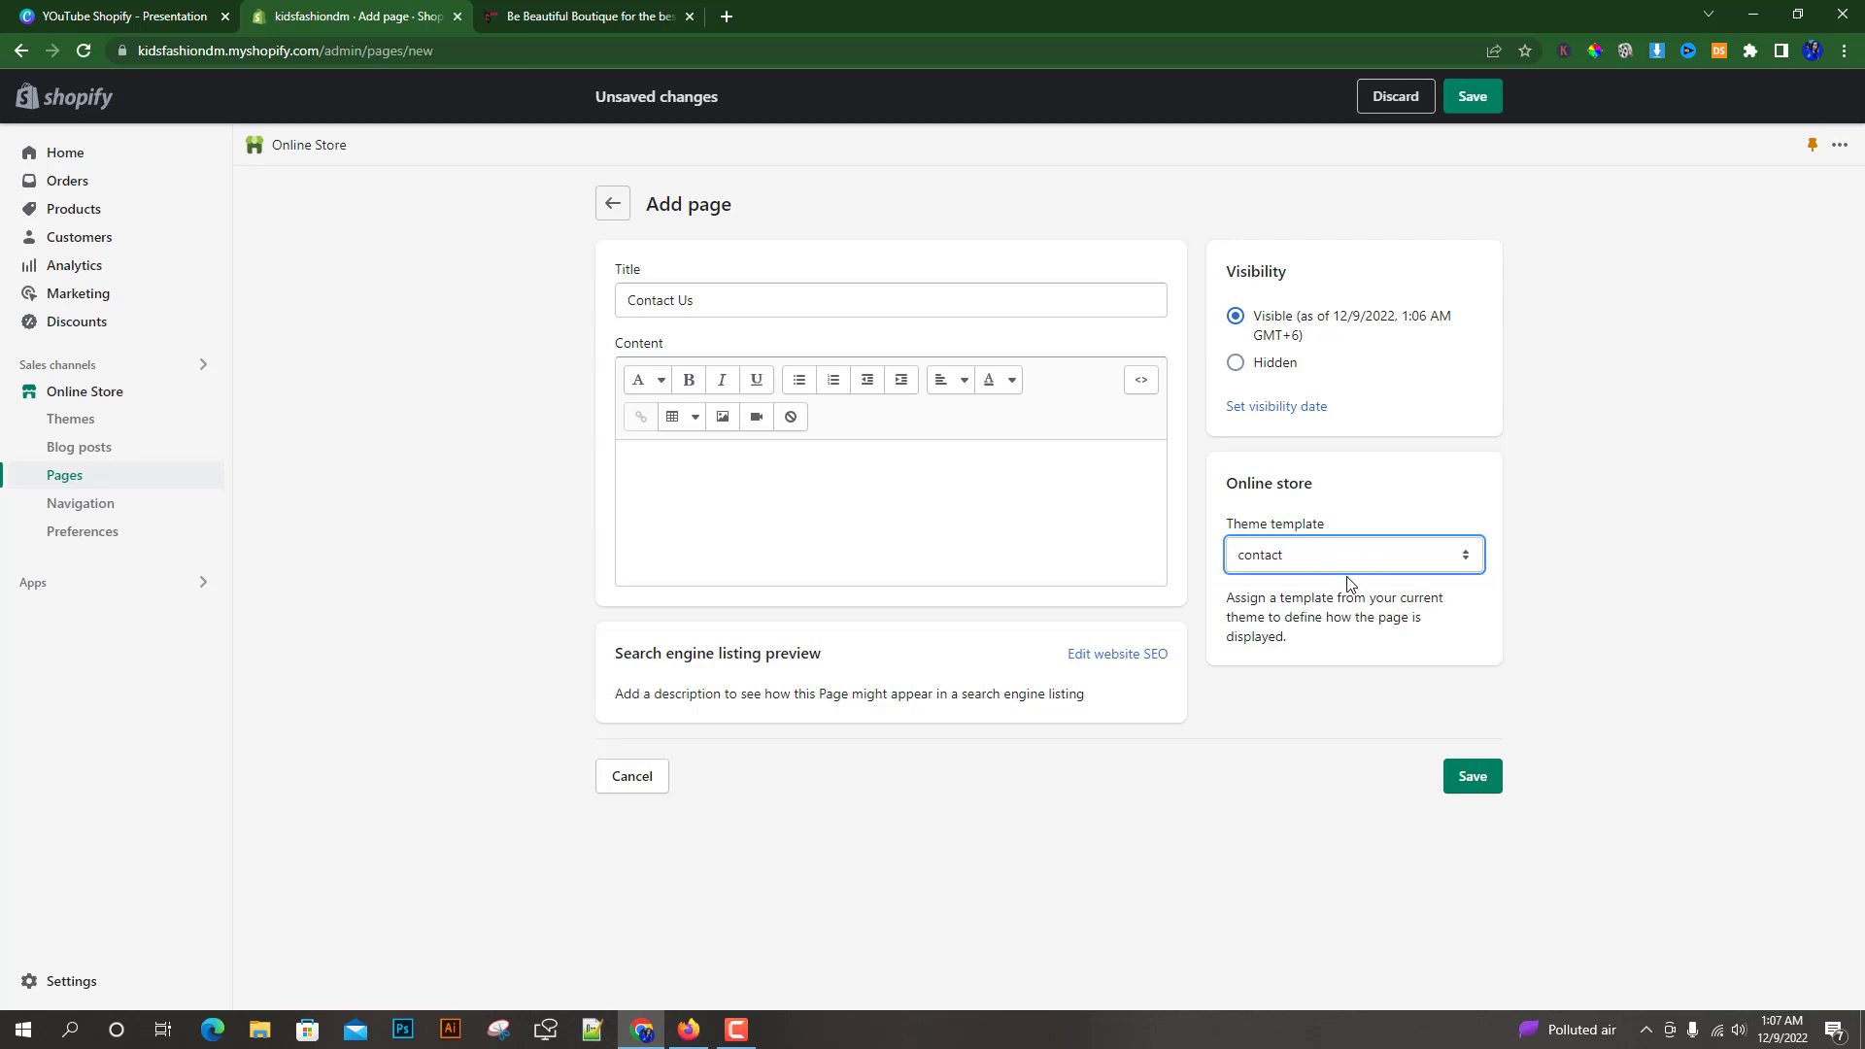
left_click(1473, 777)
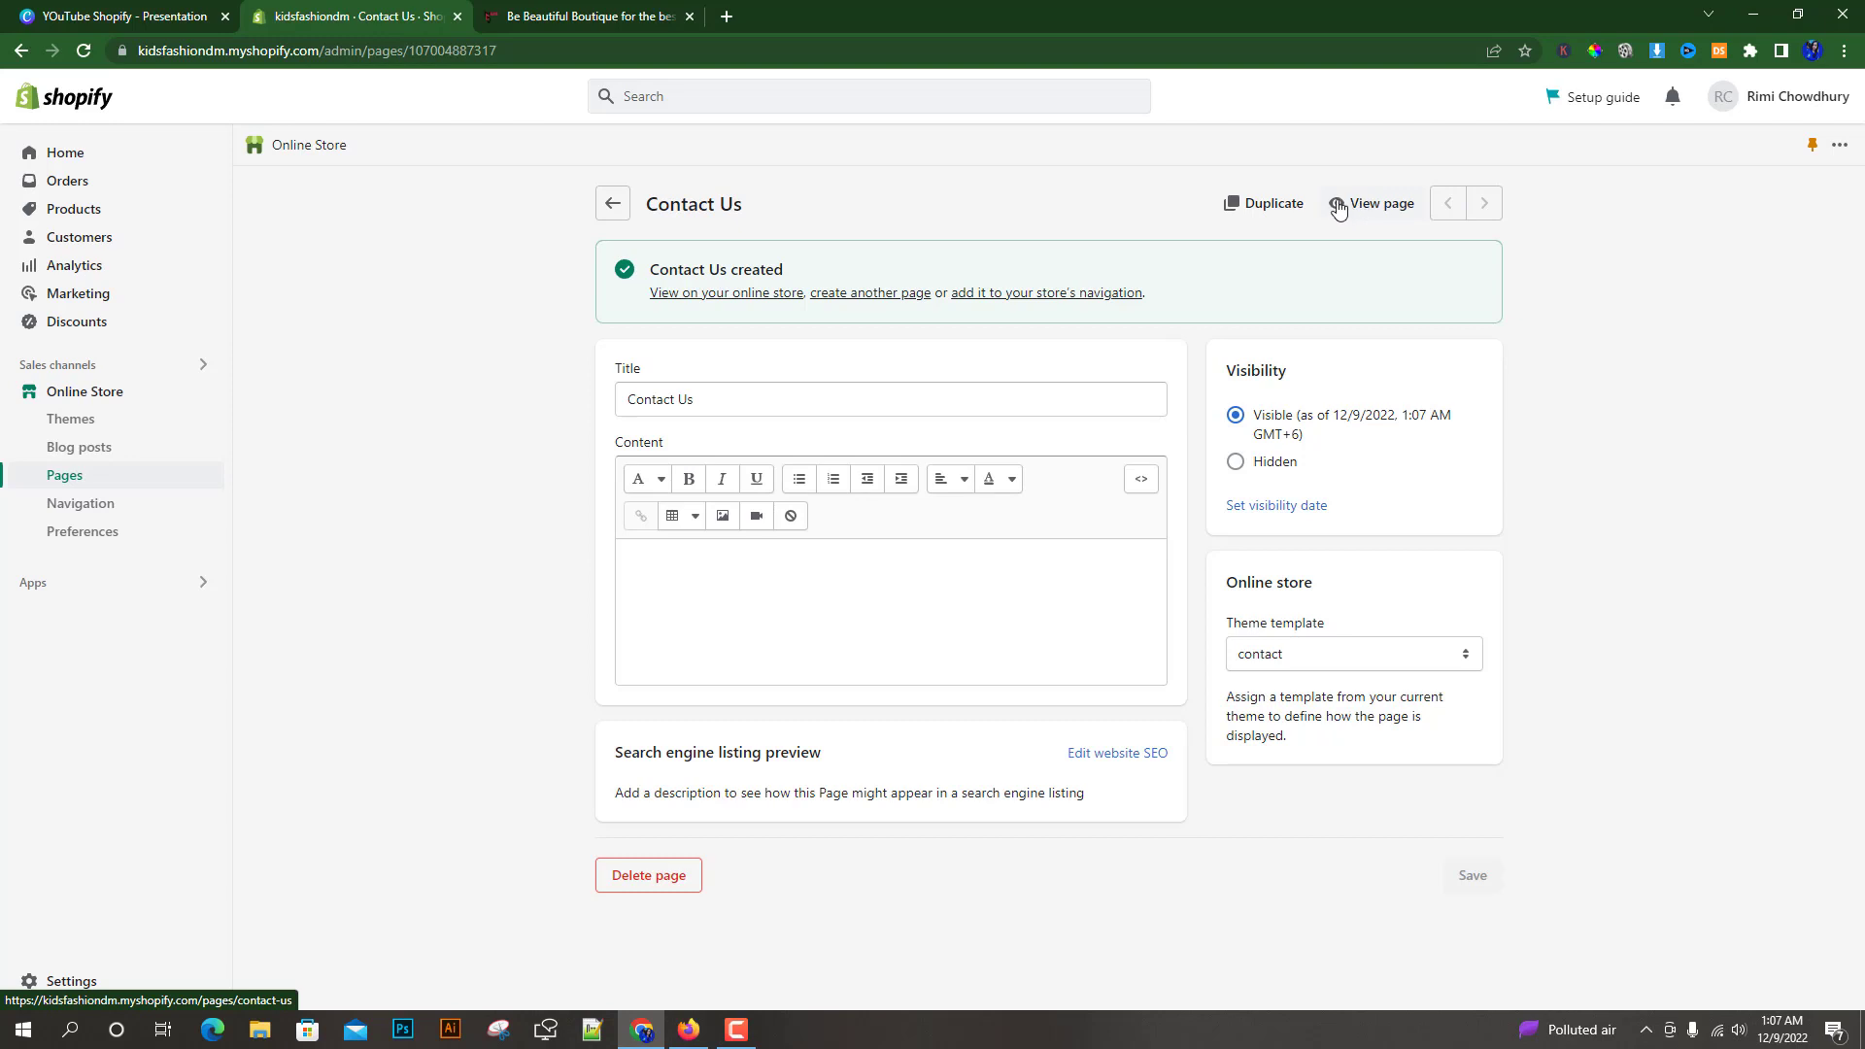
View the Contact Us page on the online store and inspect its contact form fields
left_click(1338, 206)
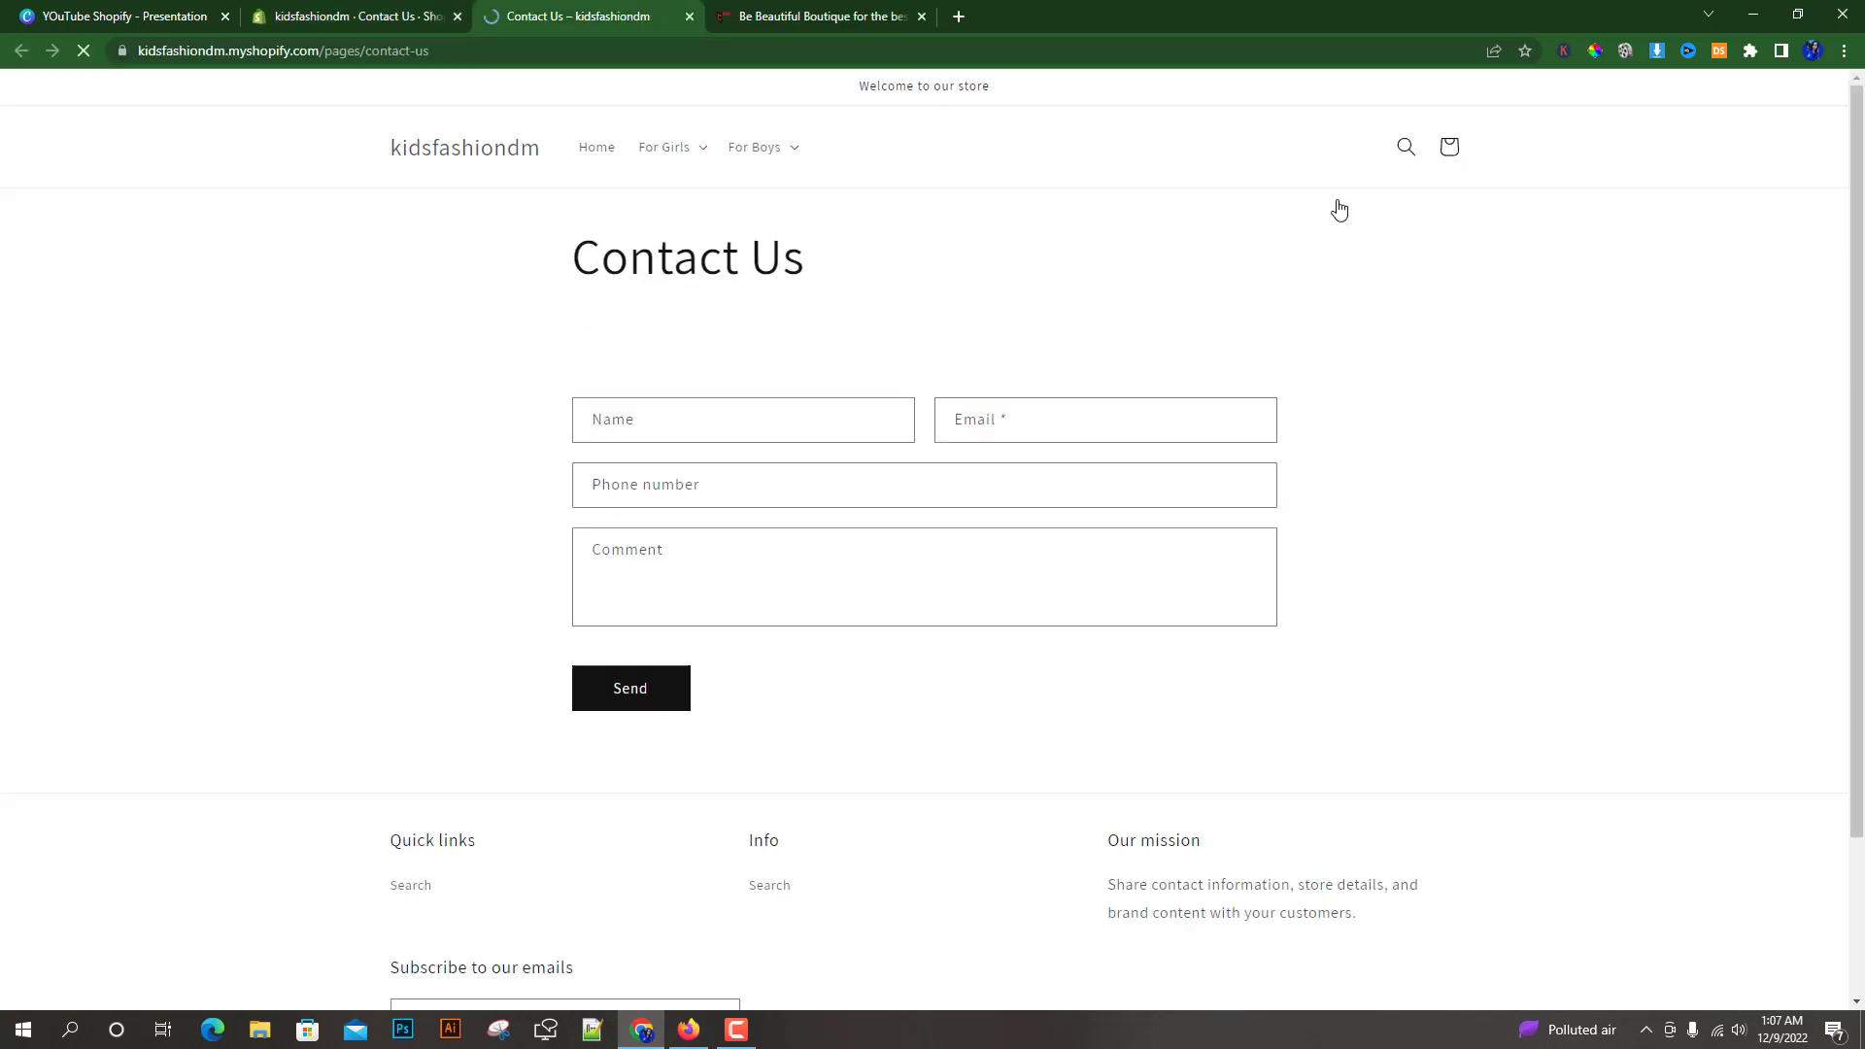
left_click(746, 406)
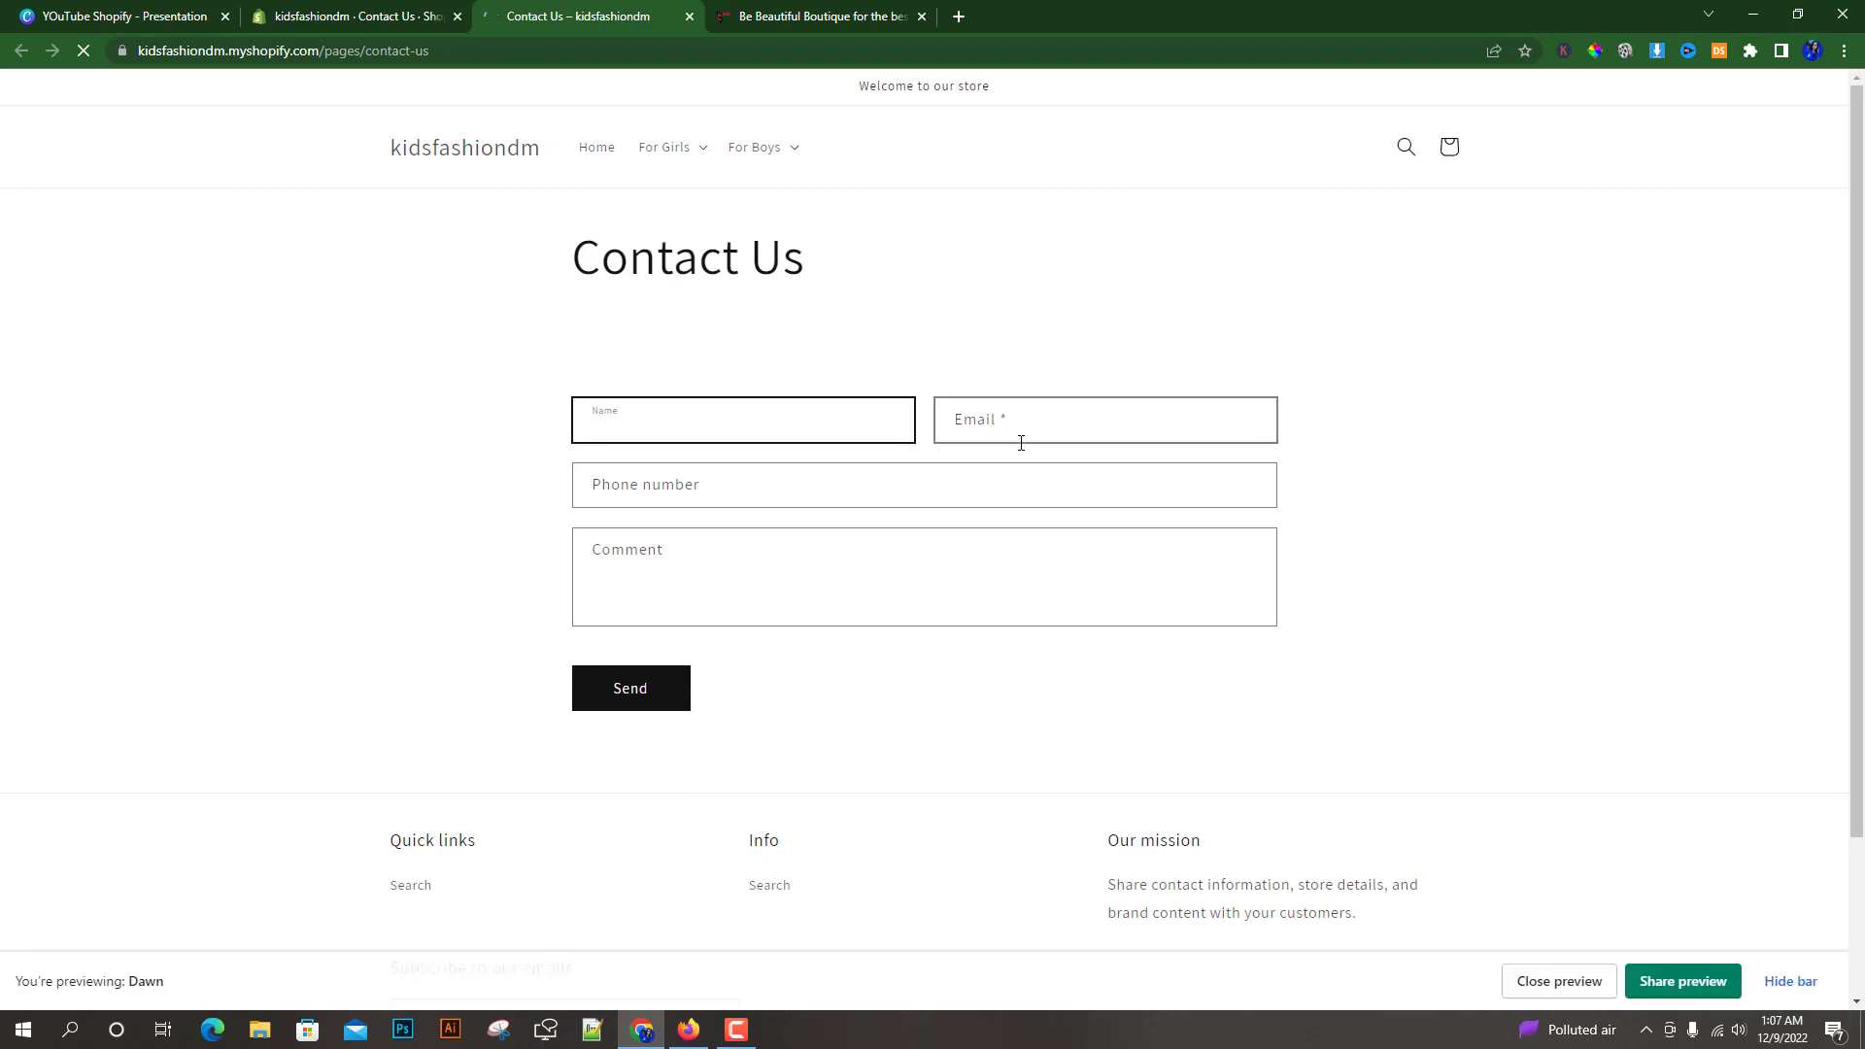
left_click(941, 437)
left_click(728, 460)
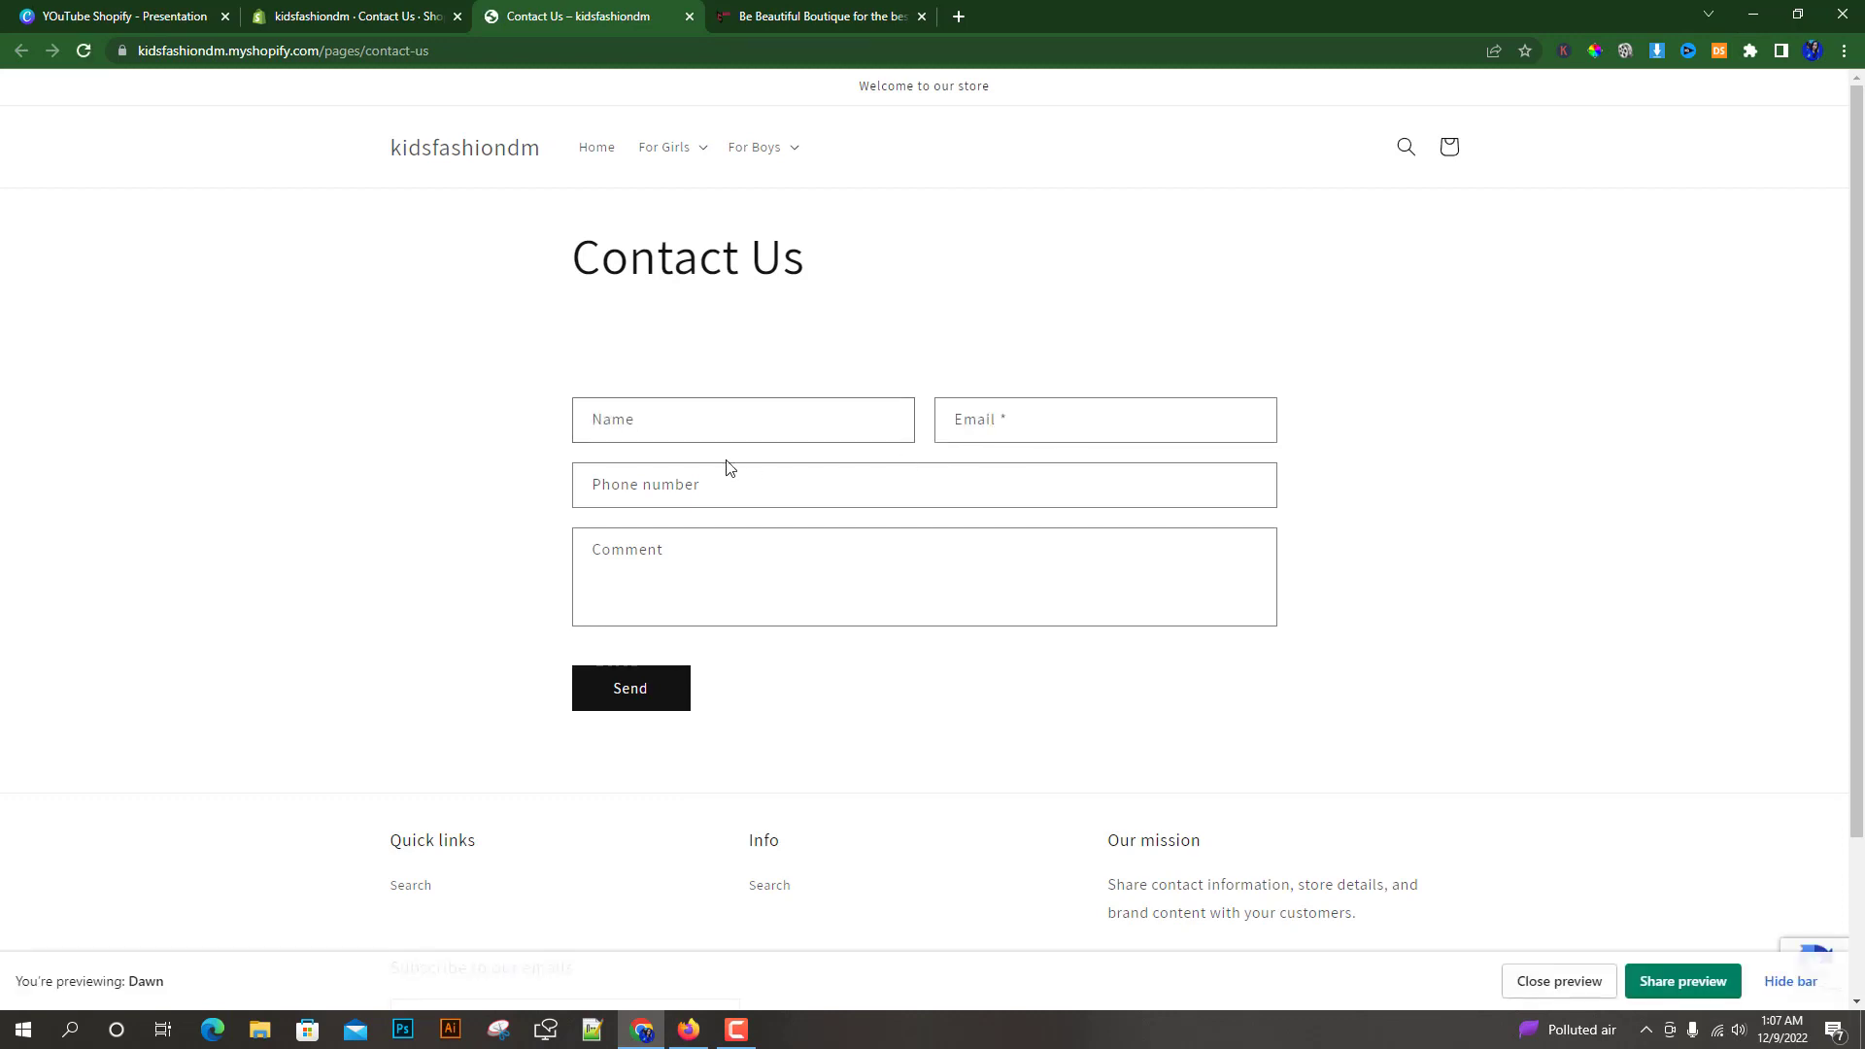
left_click(624, 560)
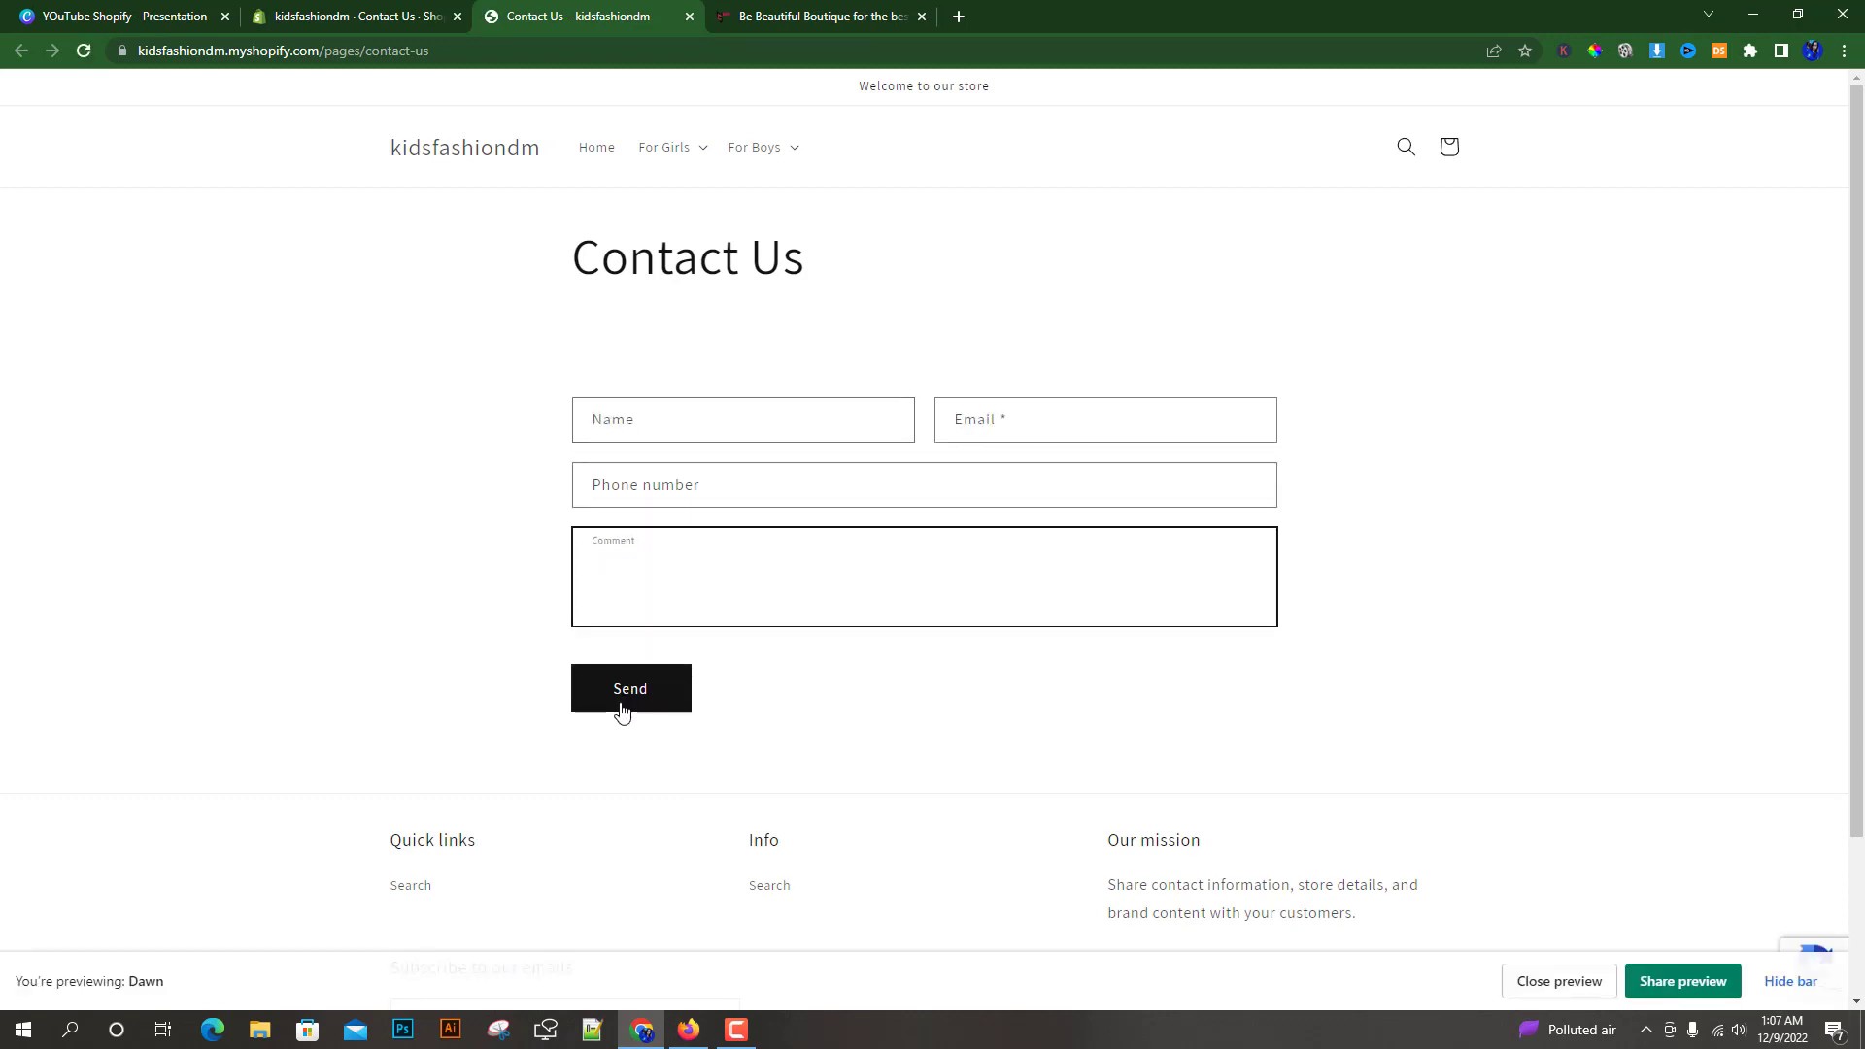
Return to the Pages list and add a new page titled "About Us"
key("ctrl+shift+Tab")
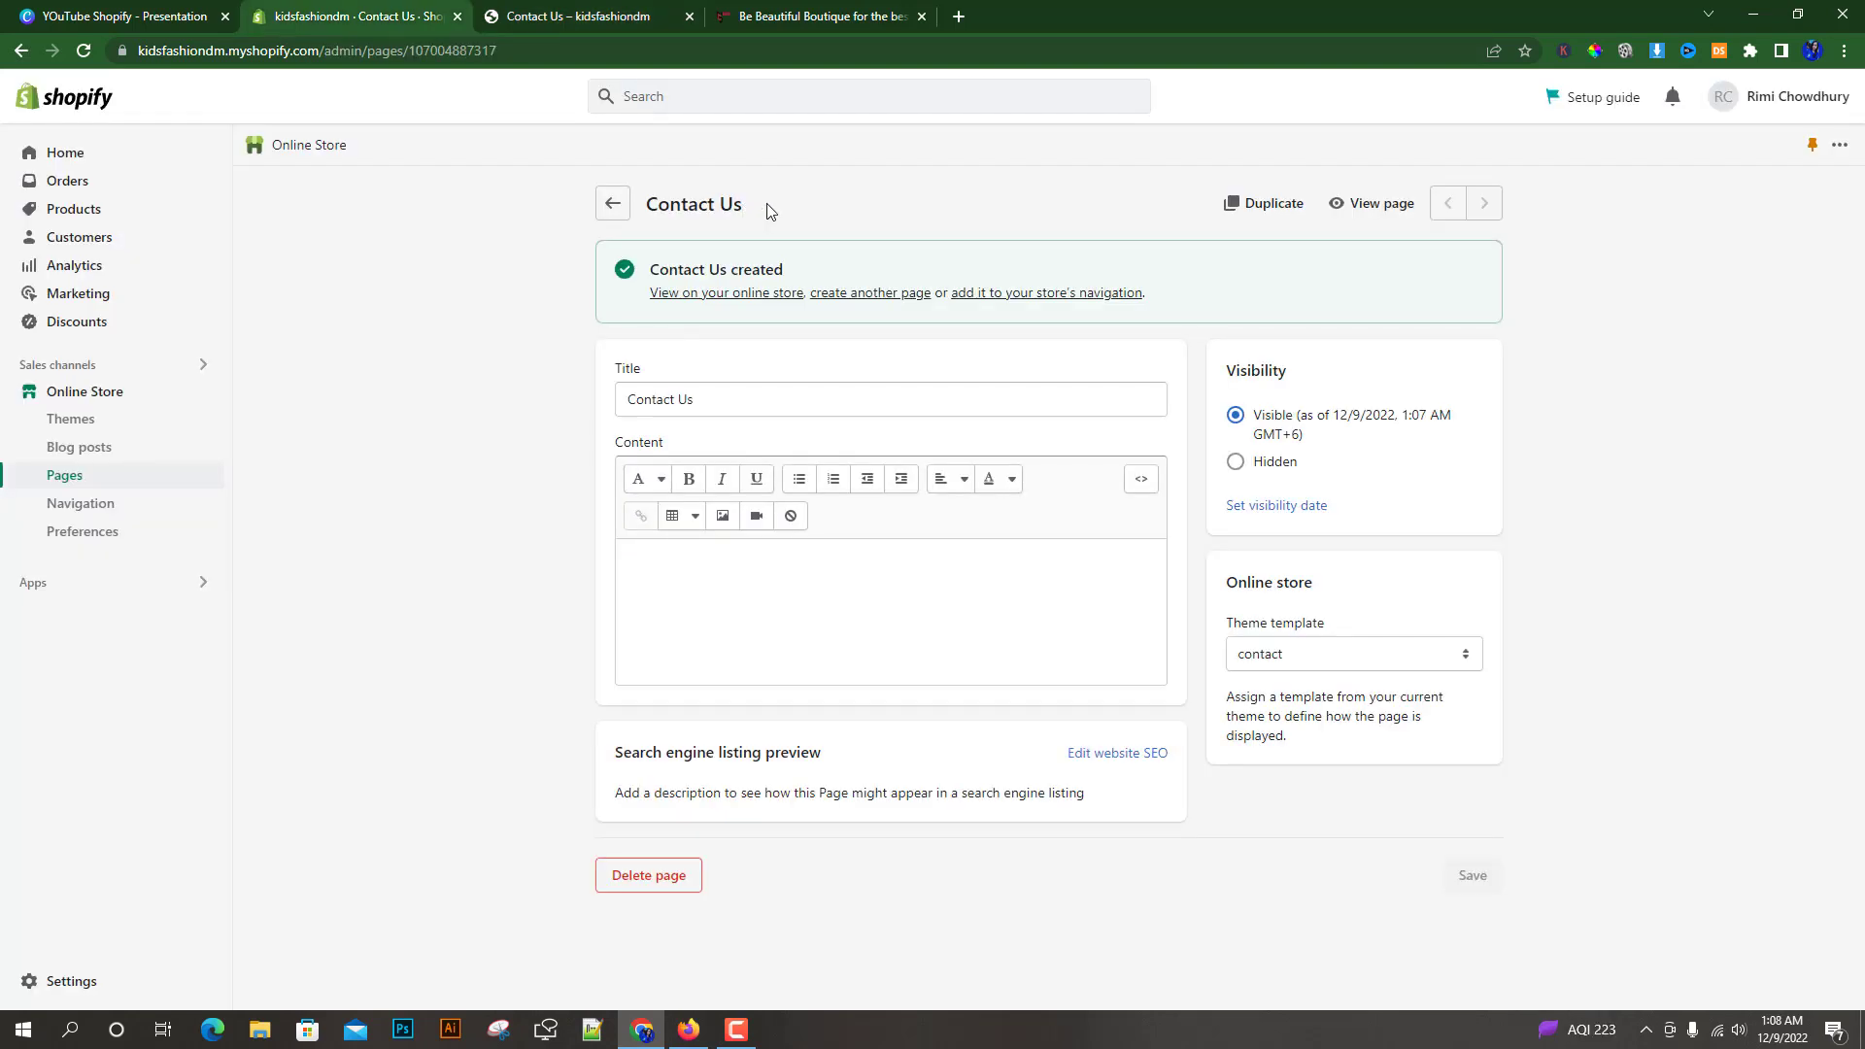
left_click(613, 203)
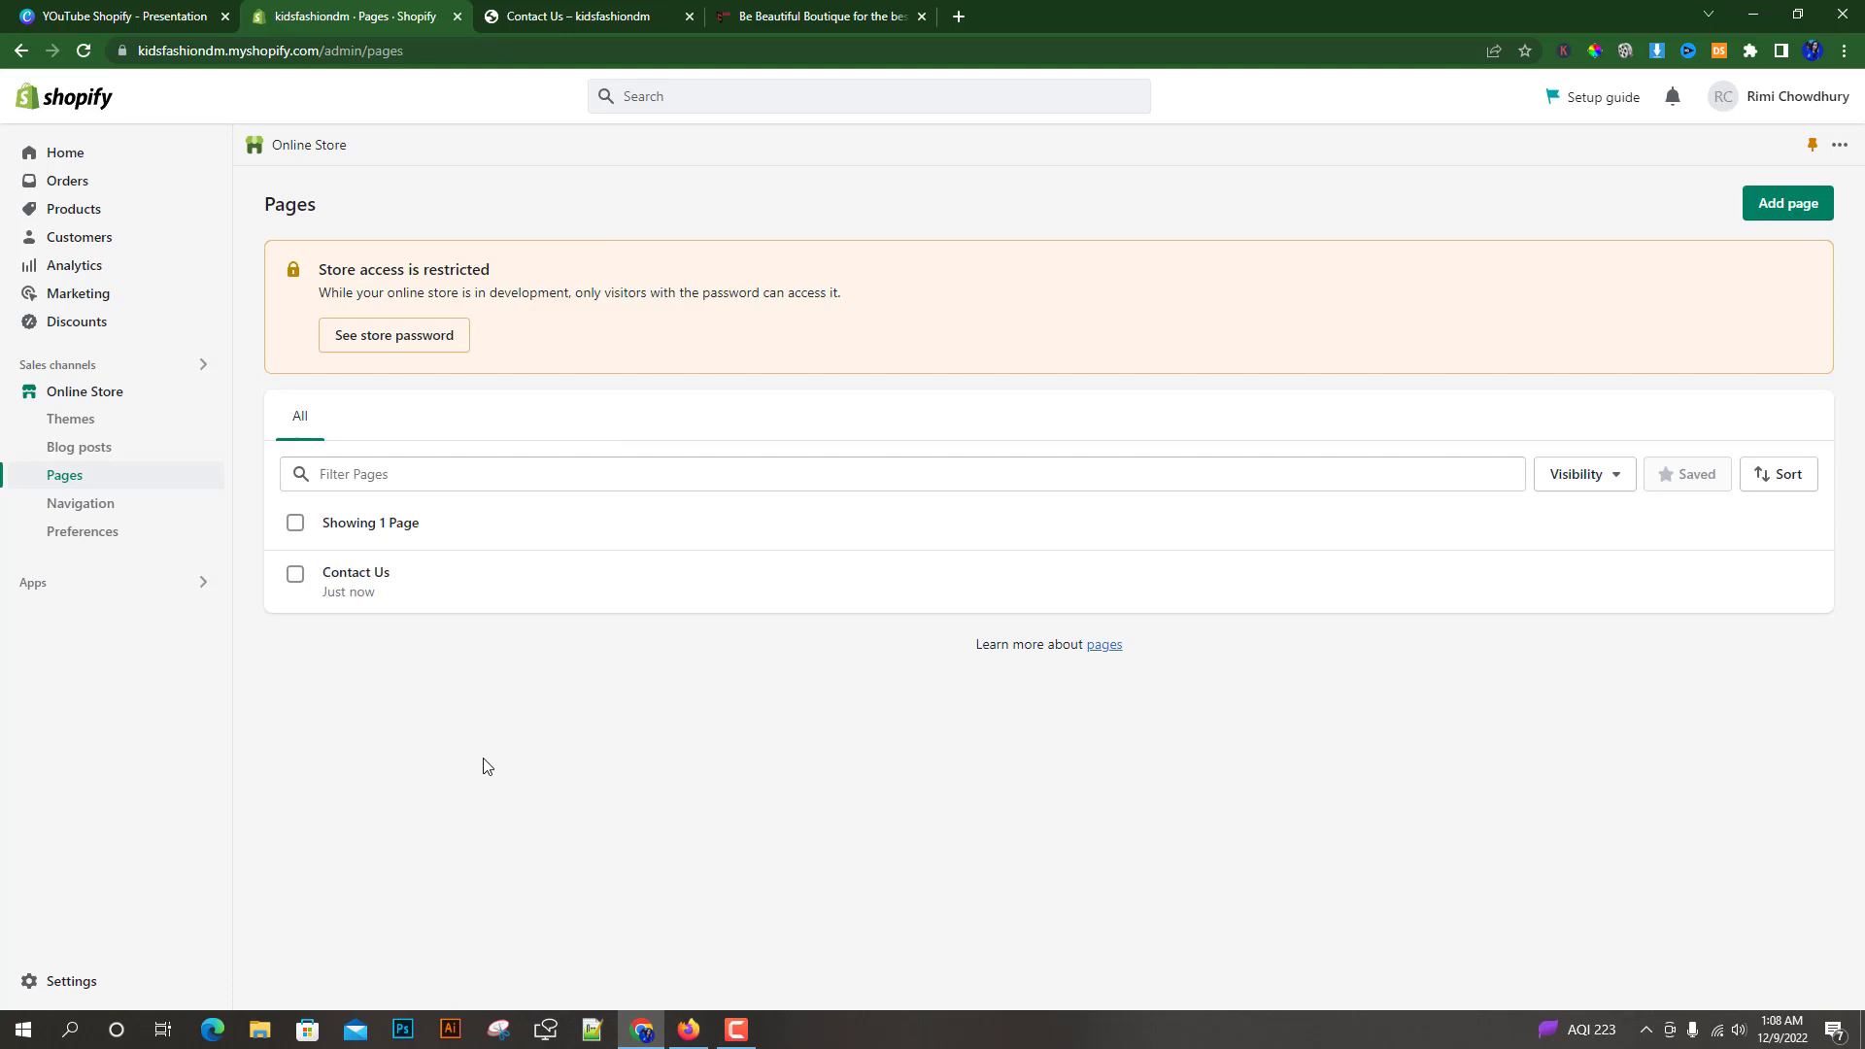
left_click(1781, 205)
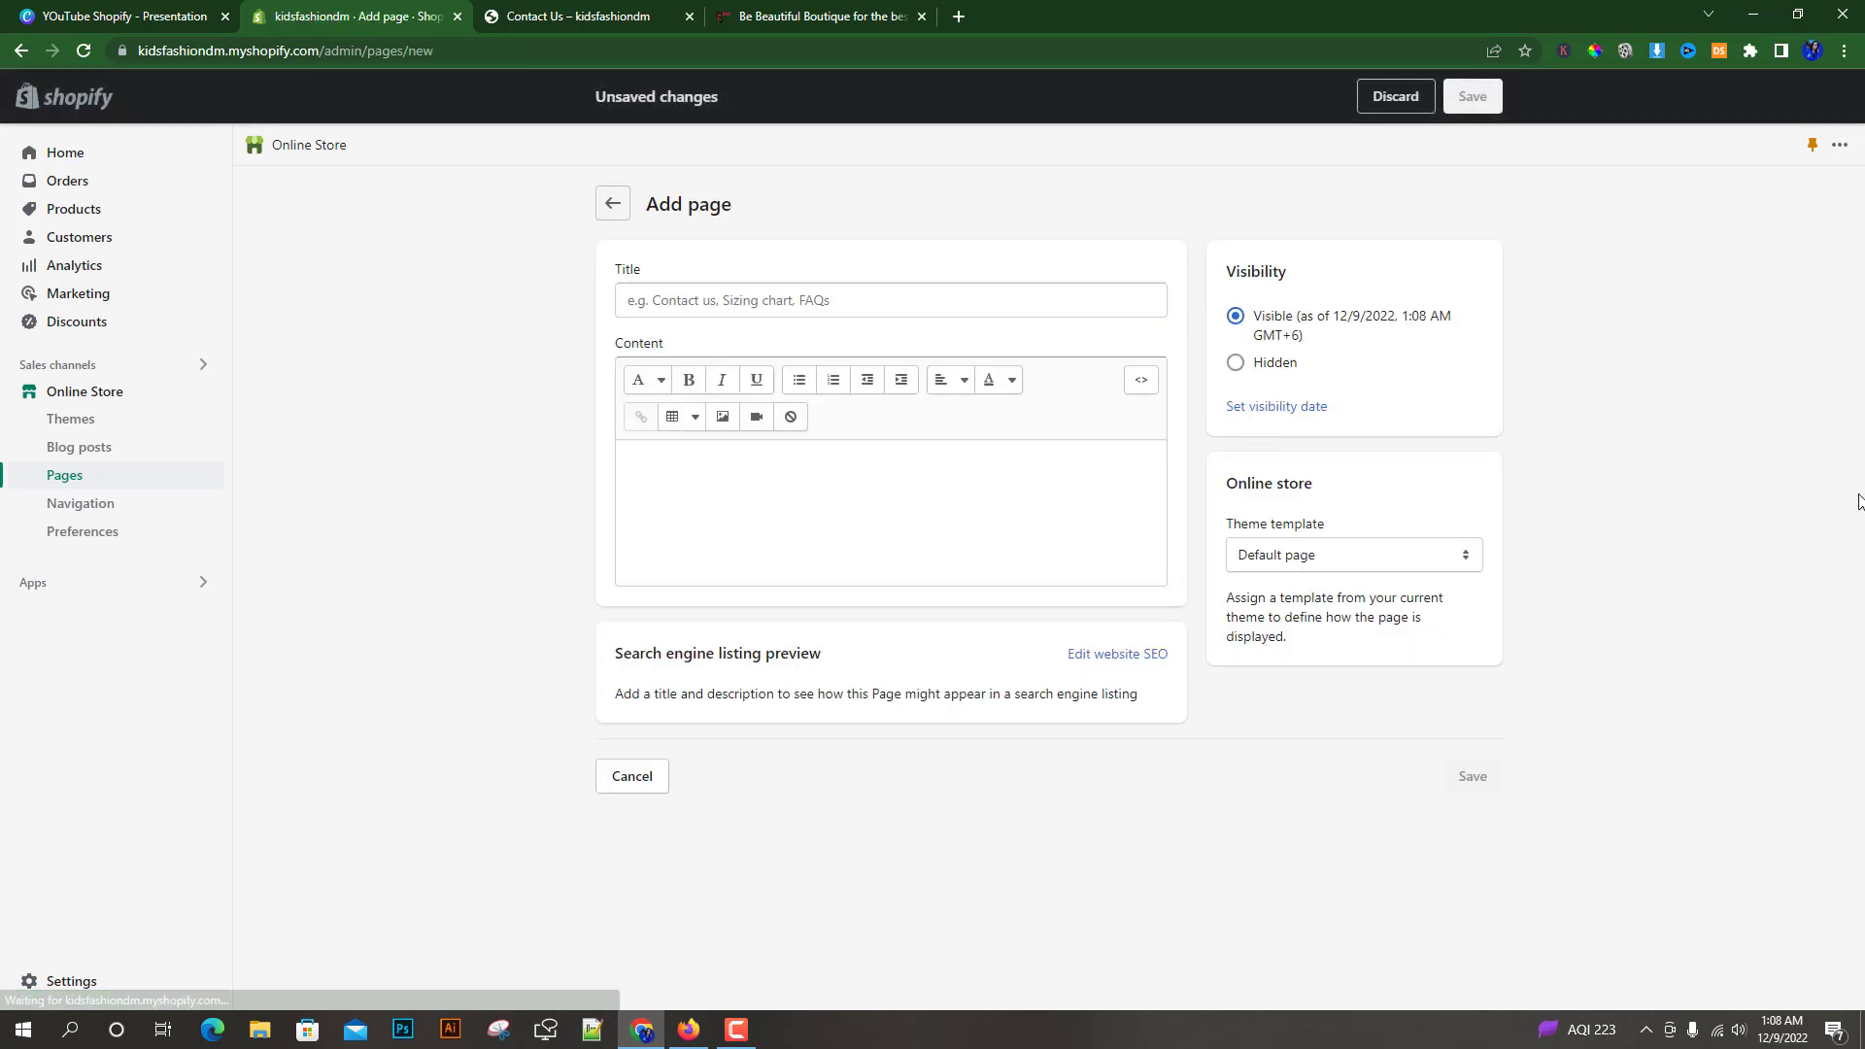
left_click(635, 300)
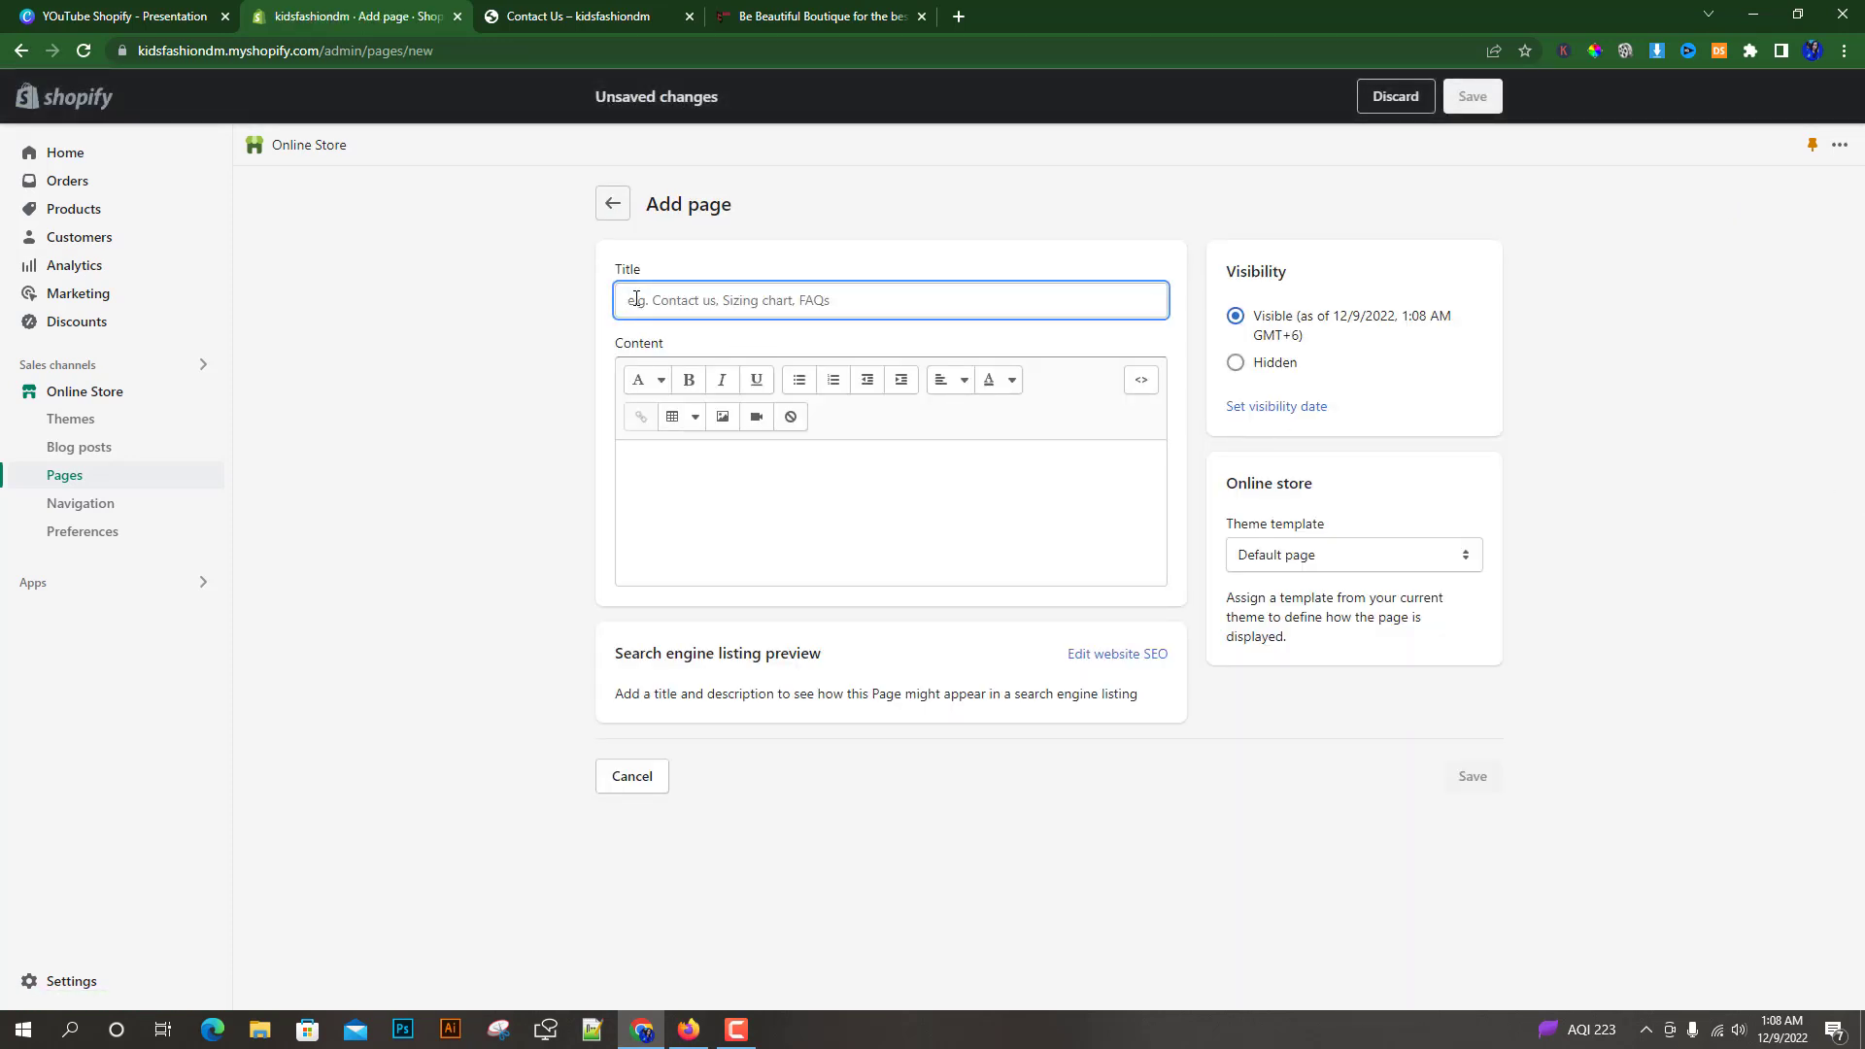
type("About Us")
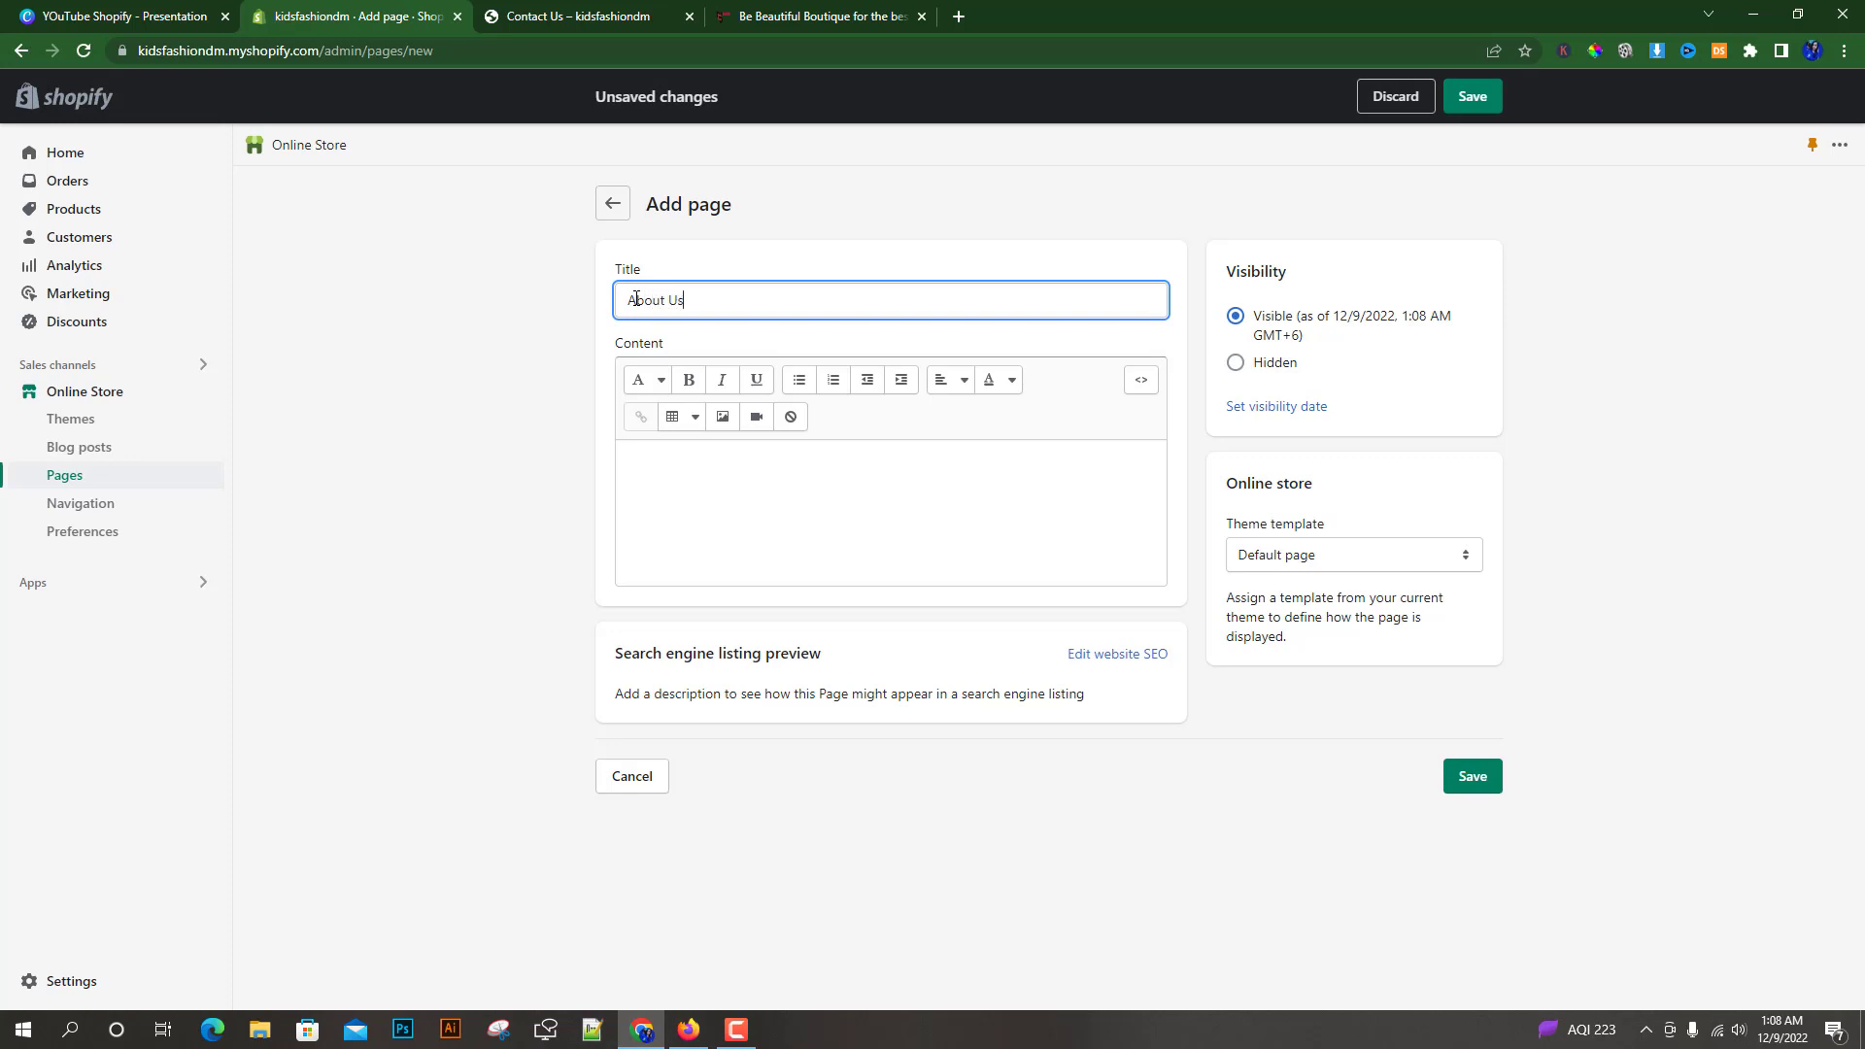
left_click(473, 406)
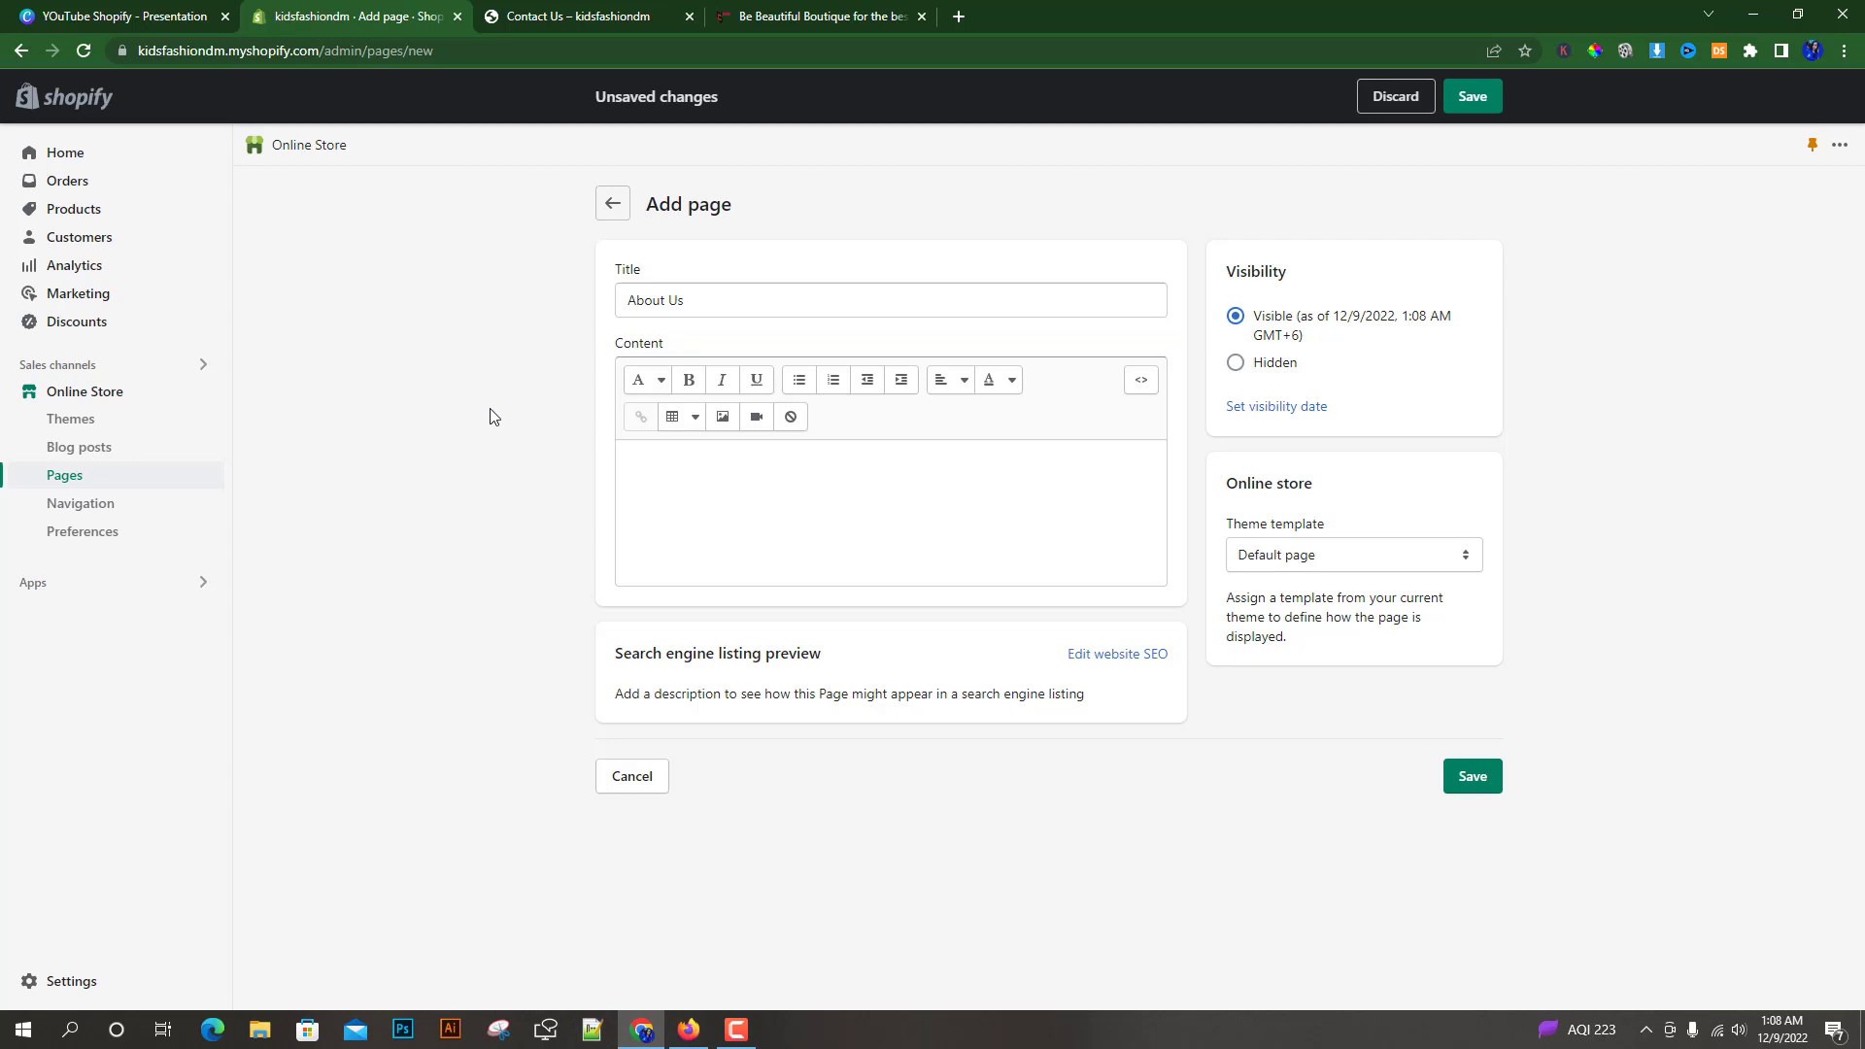
left_click(631, 456)
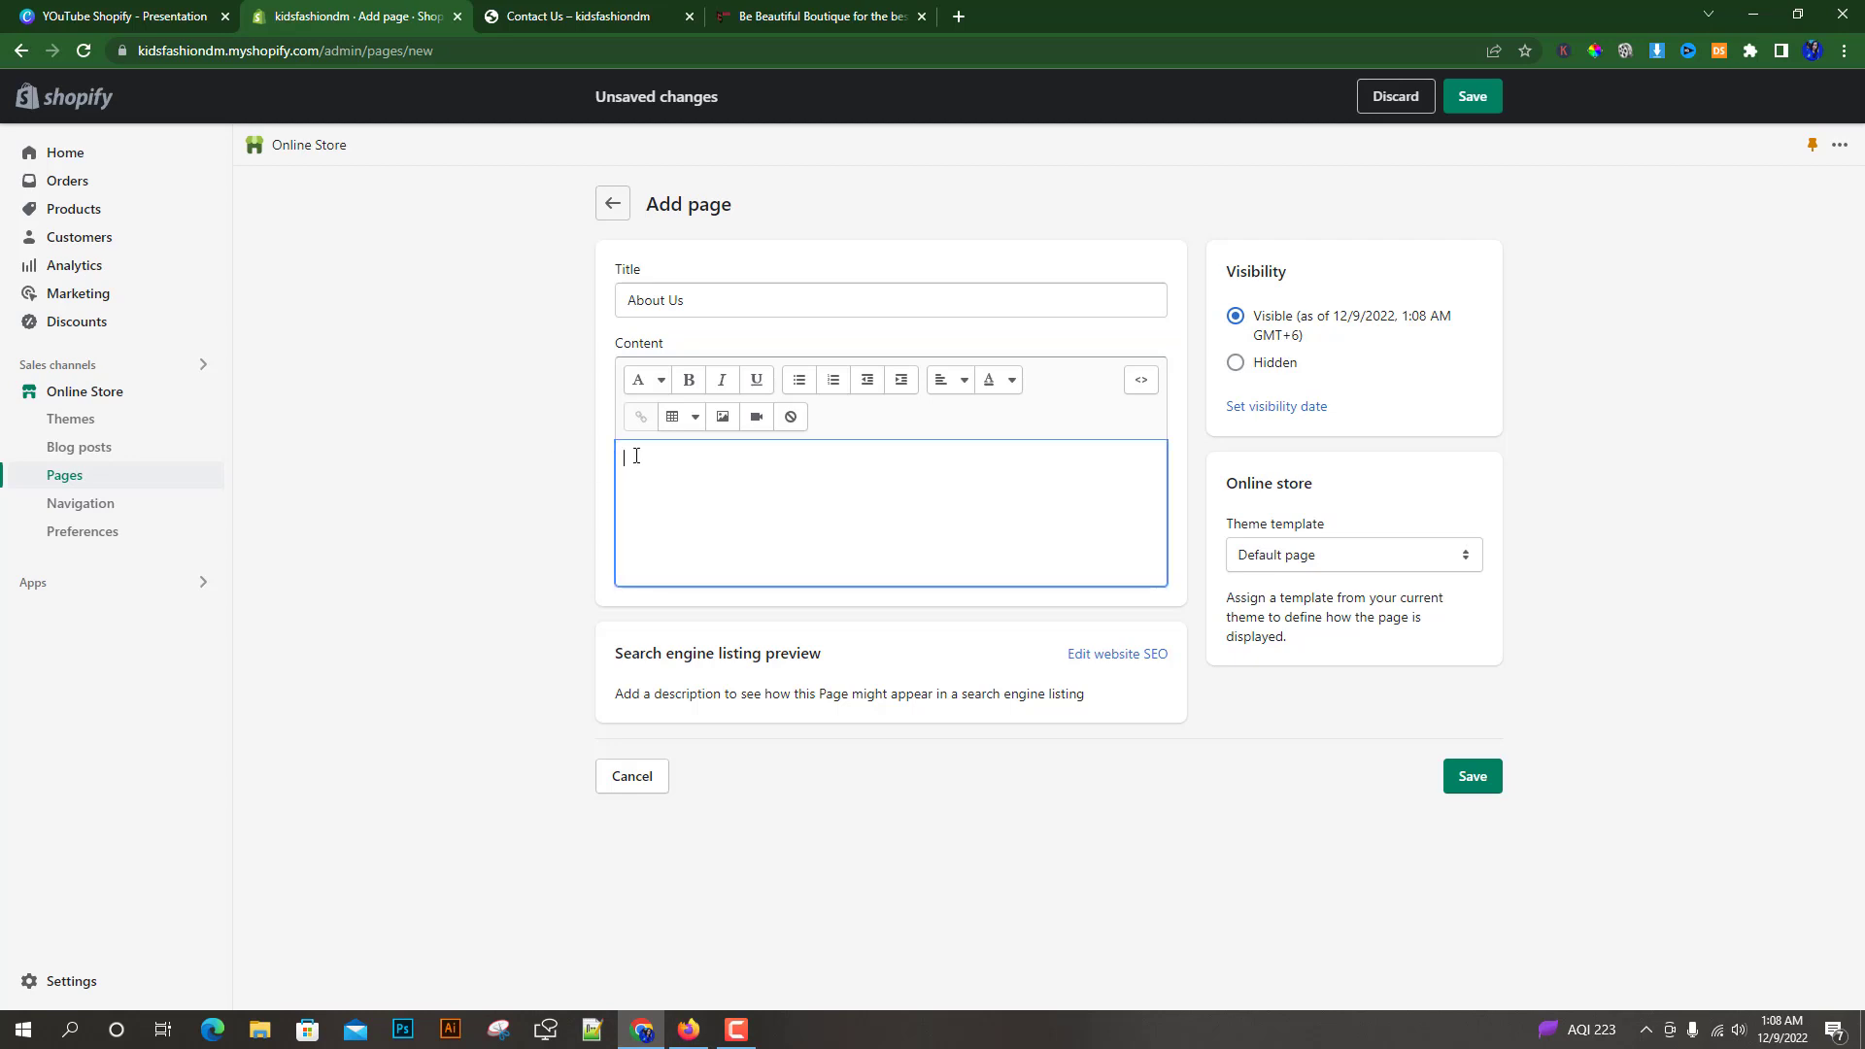
Open the reference boutique's About Us page and read its text
left_click(855, 17)
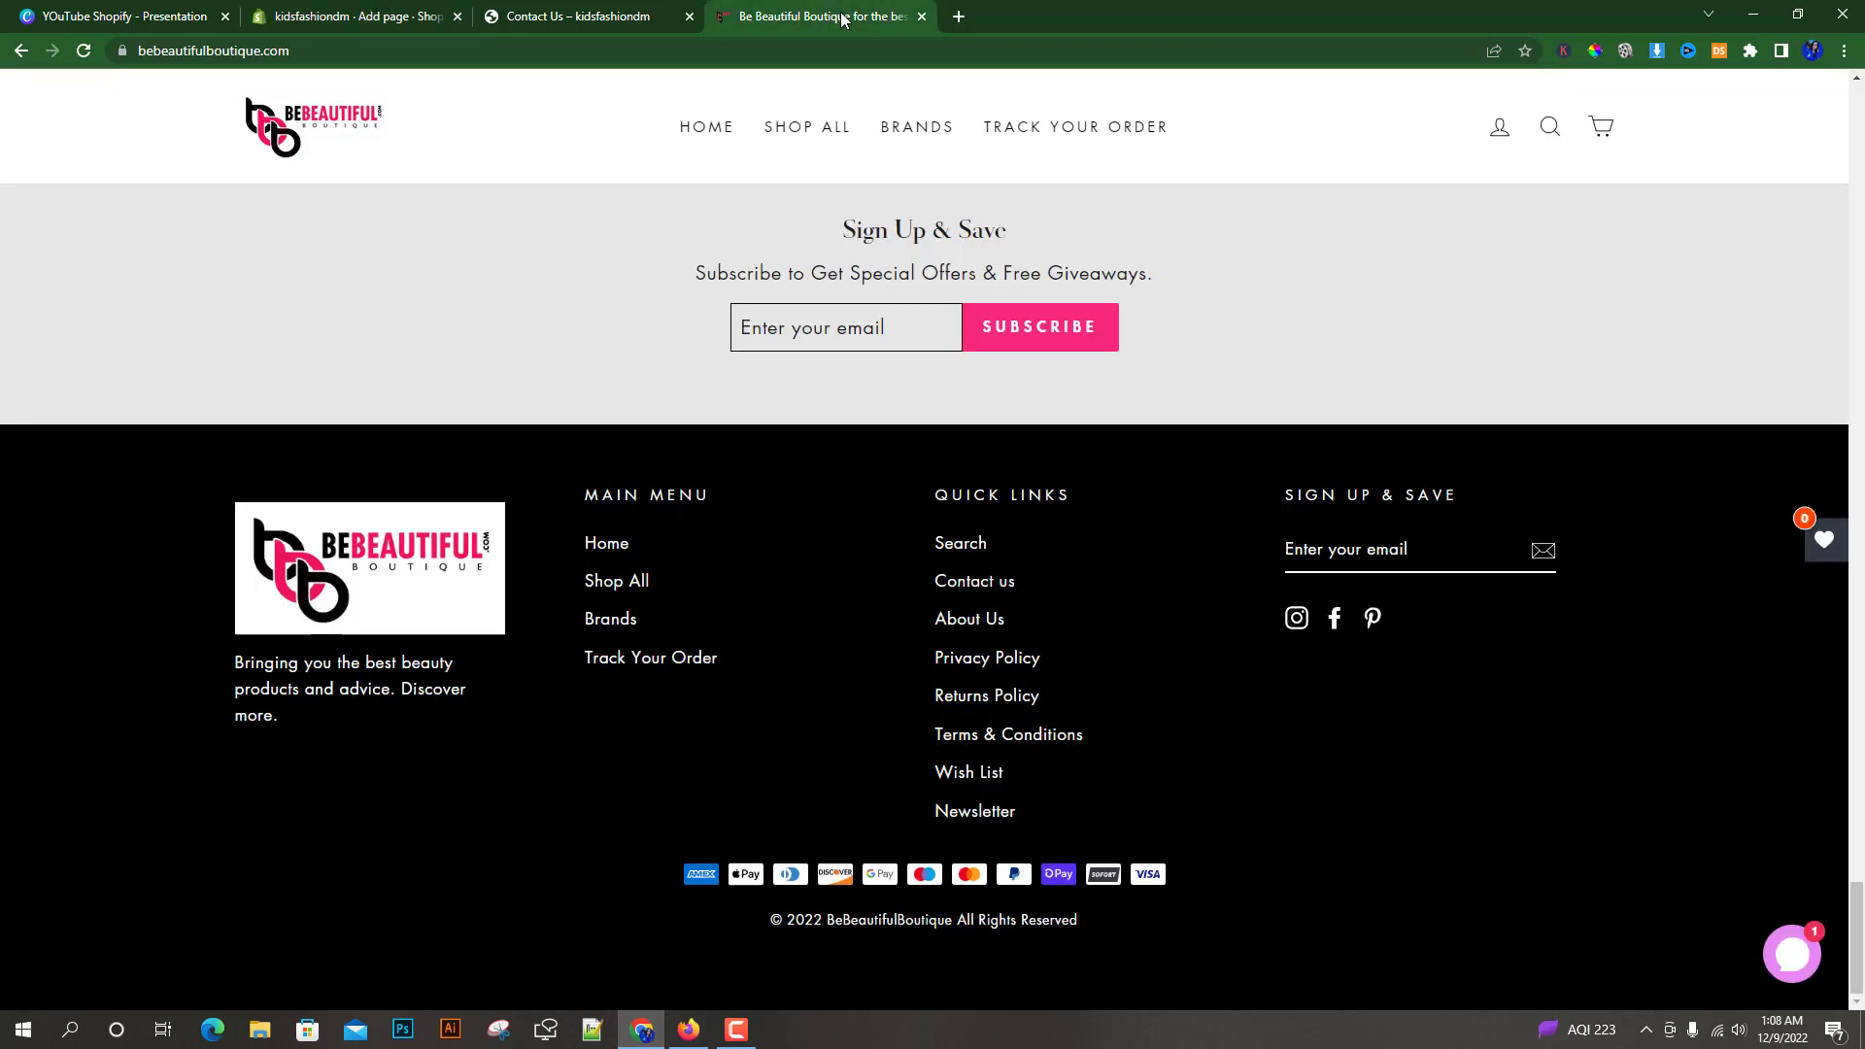
left_click(946, 620)
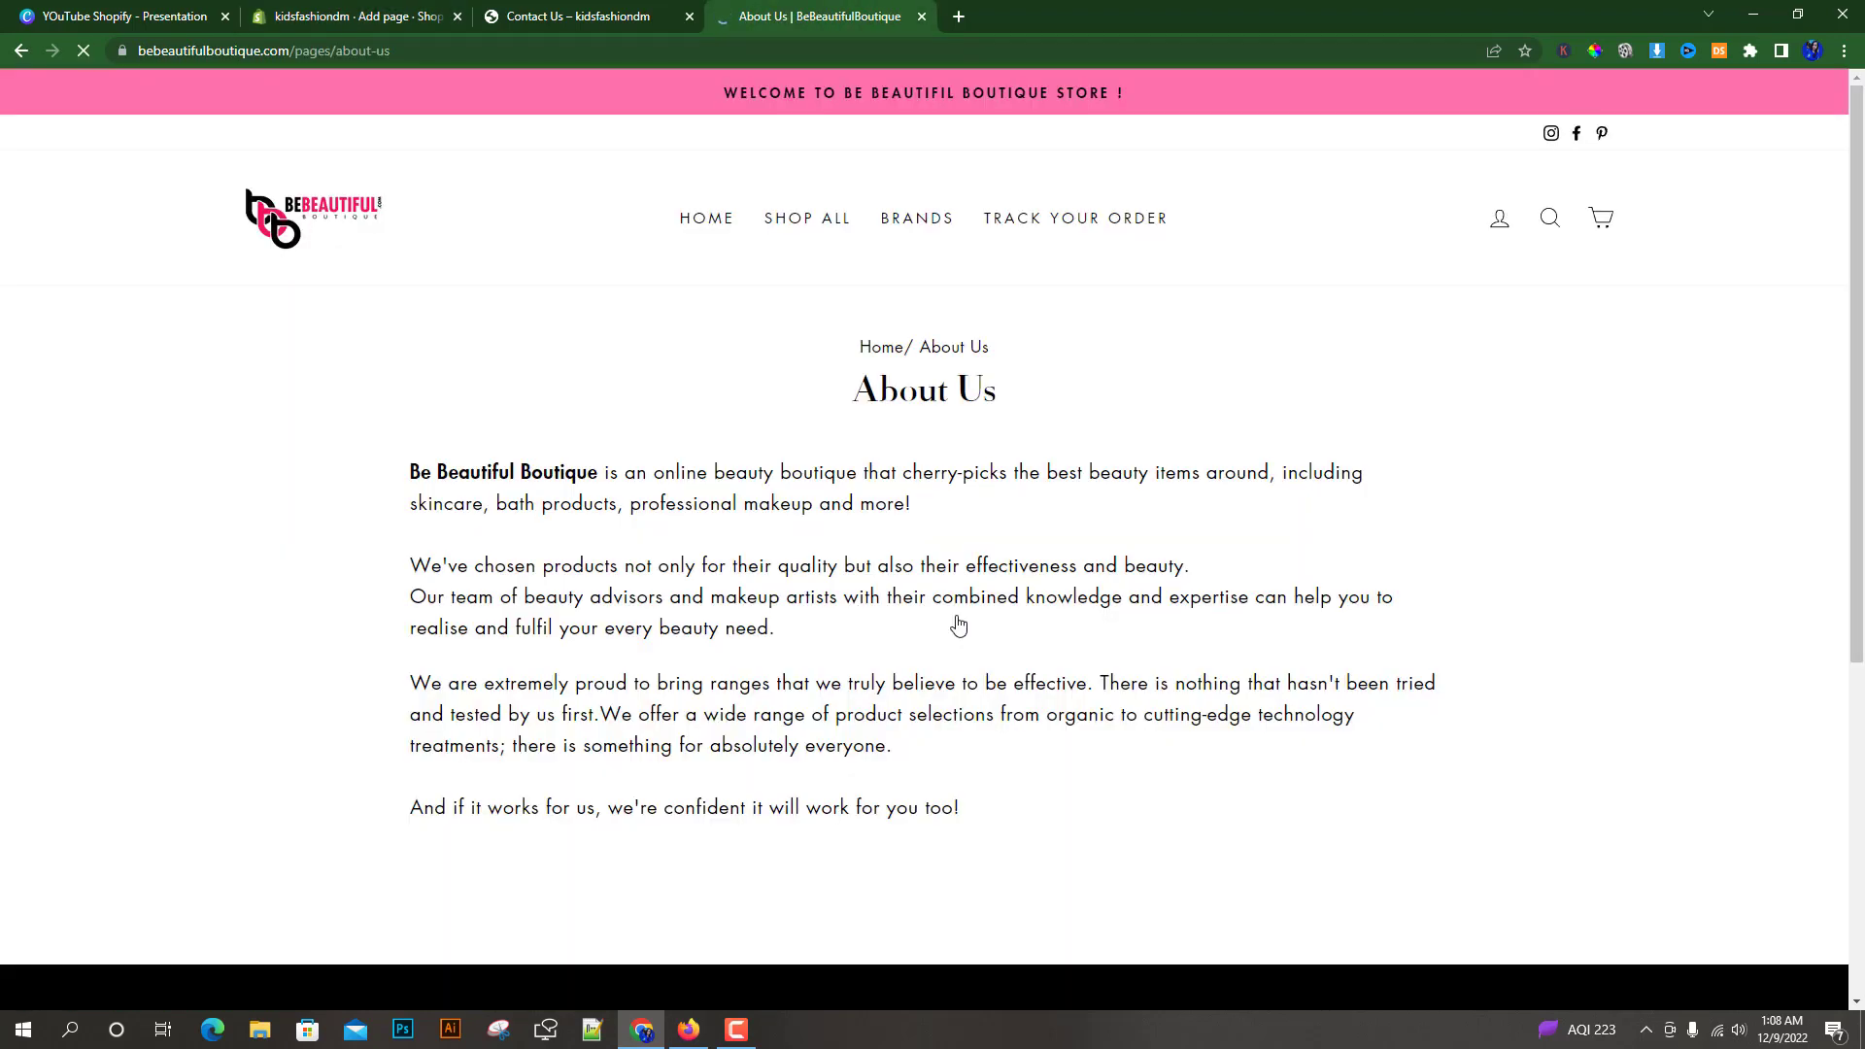
scroll(595, 541, "down", 1)
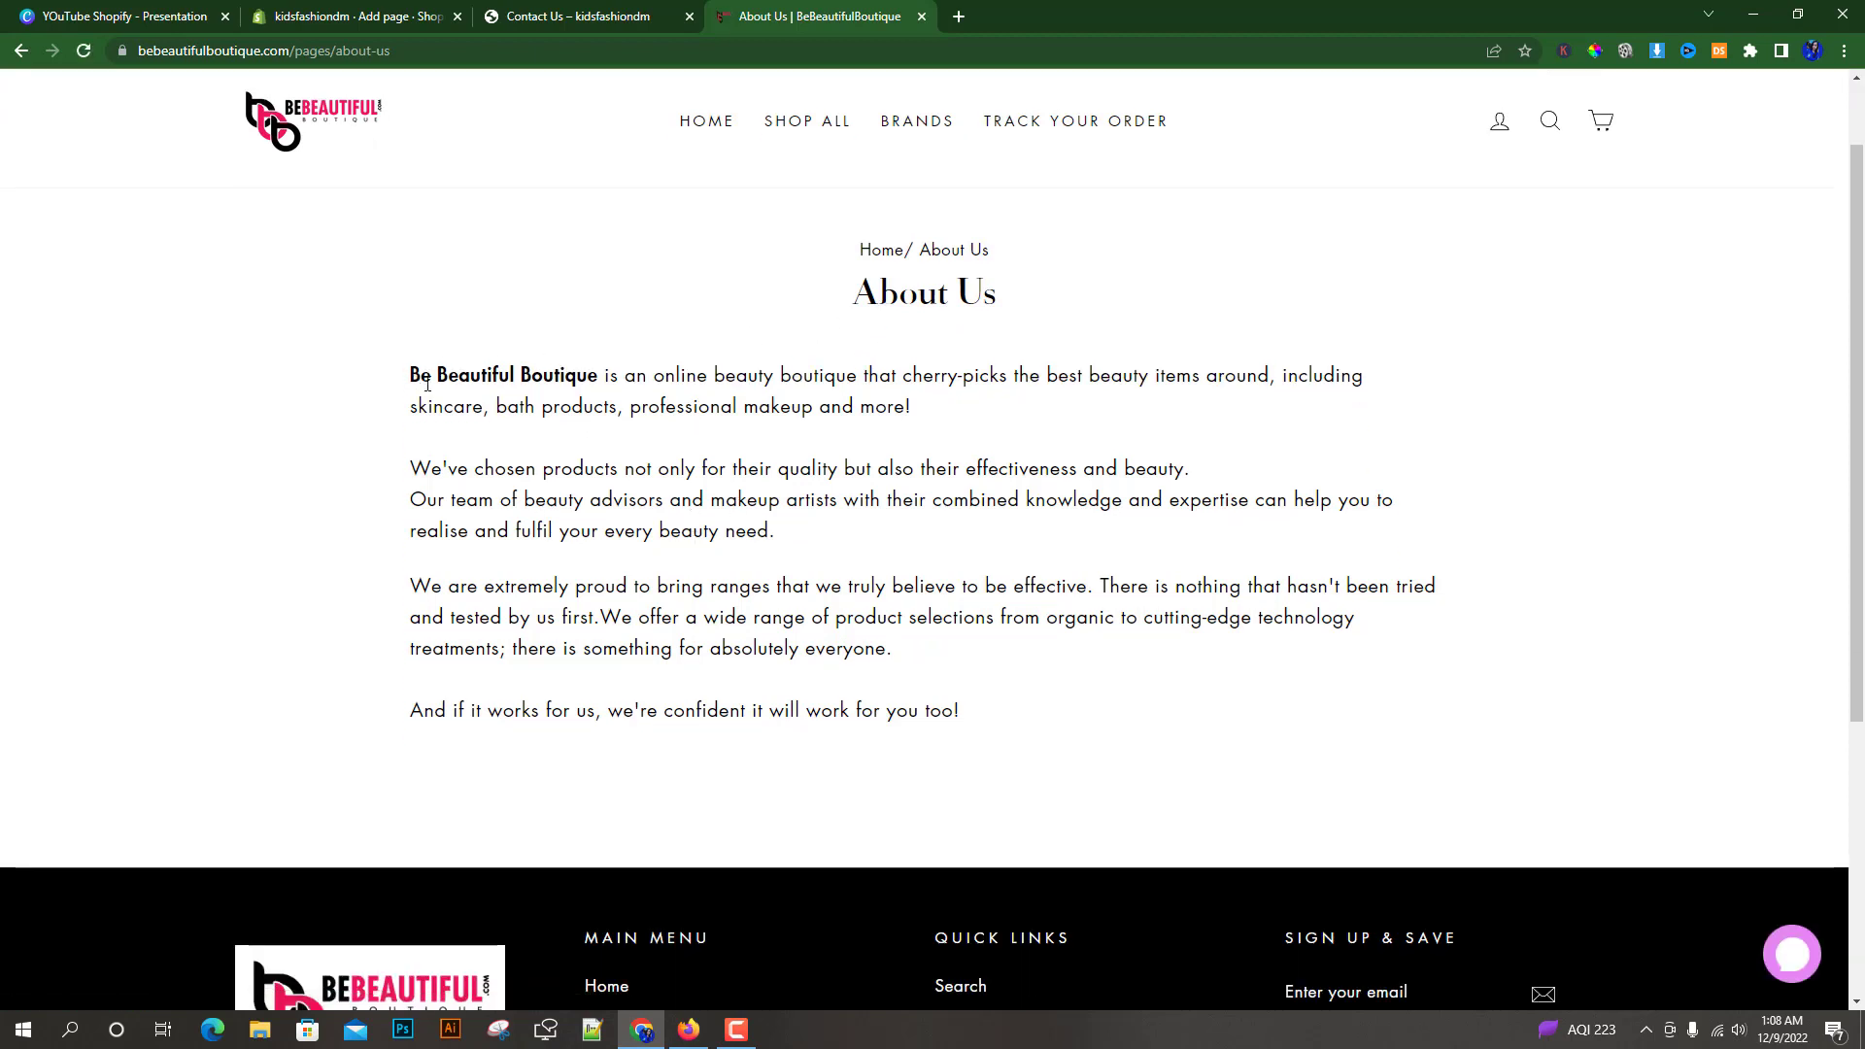
Copy the reference boutique's About Us text and paste it into the new page's content editor
left_click_drag(426, 384, 1037, 720)
right_click(727, 509)
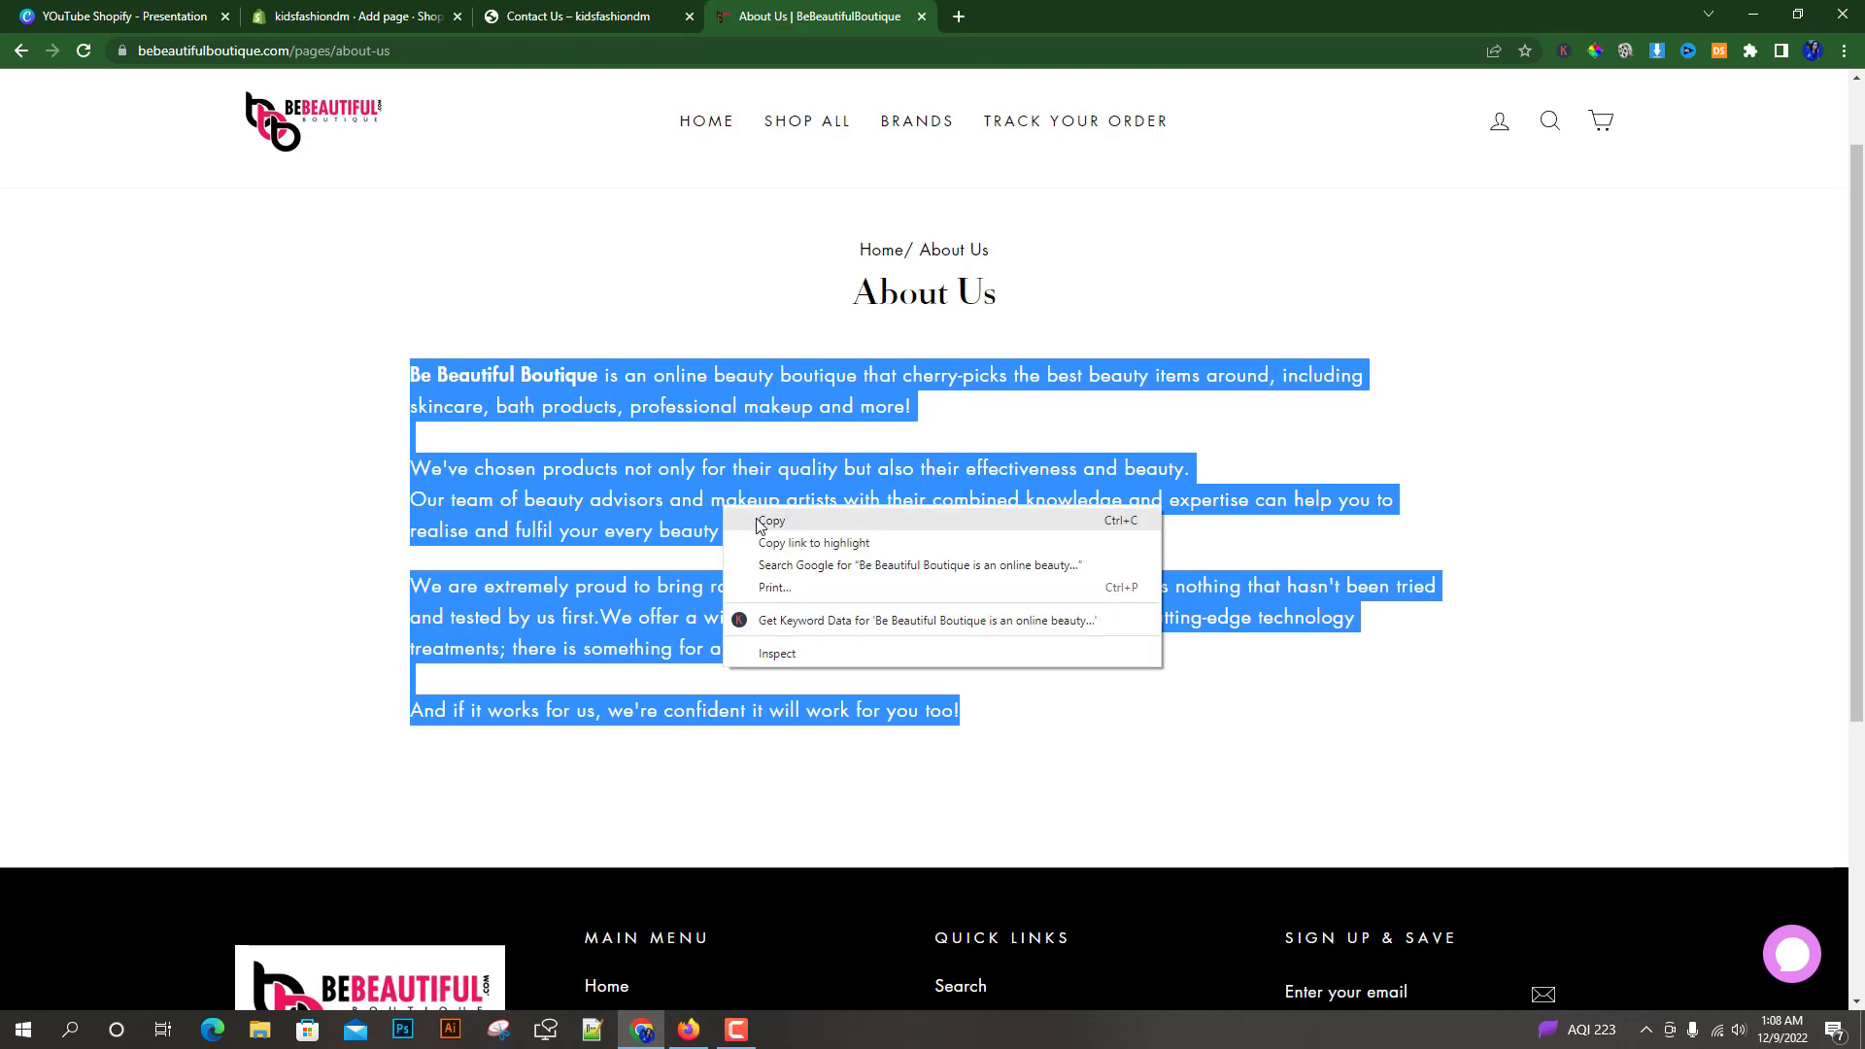
left_click(770, 522)
left_click(352, 17)
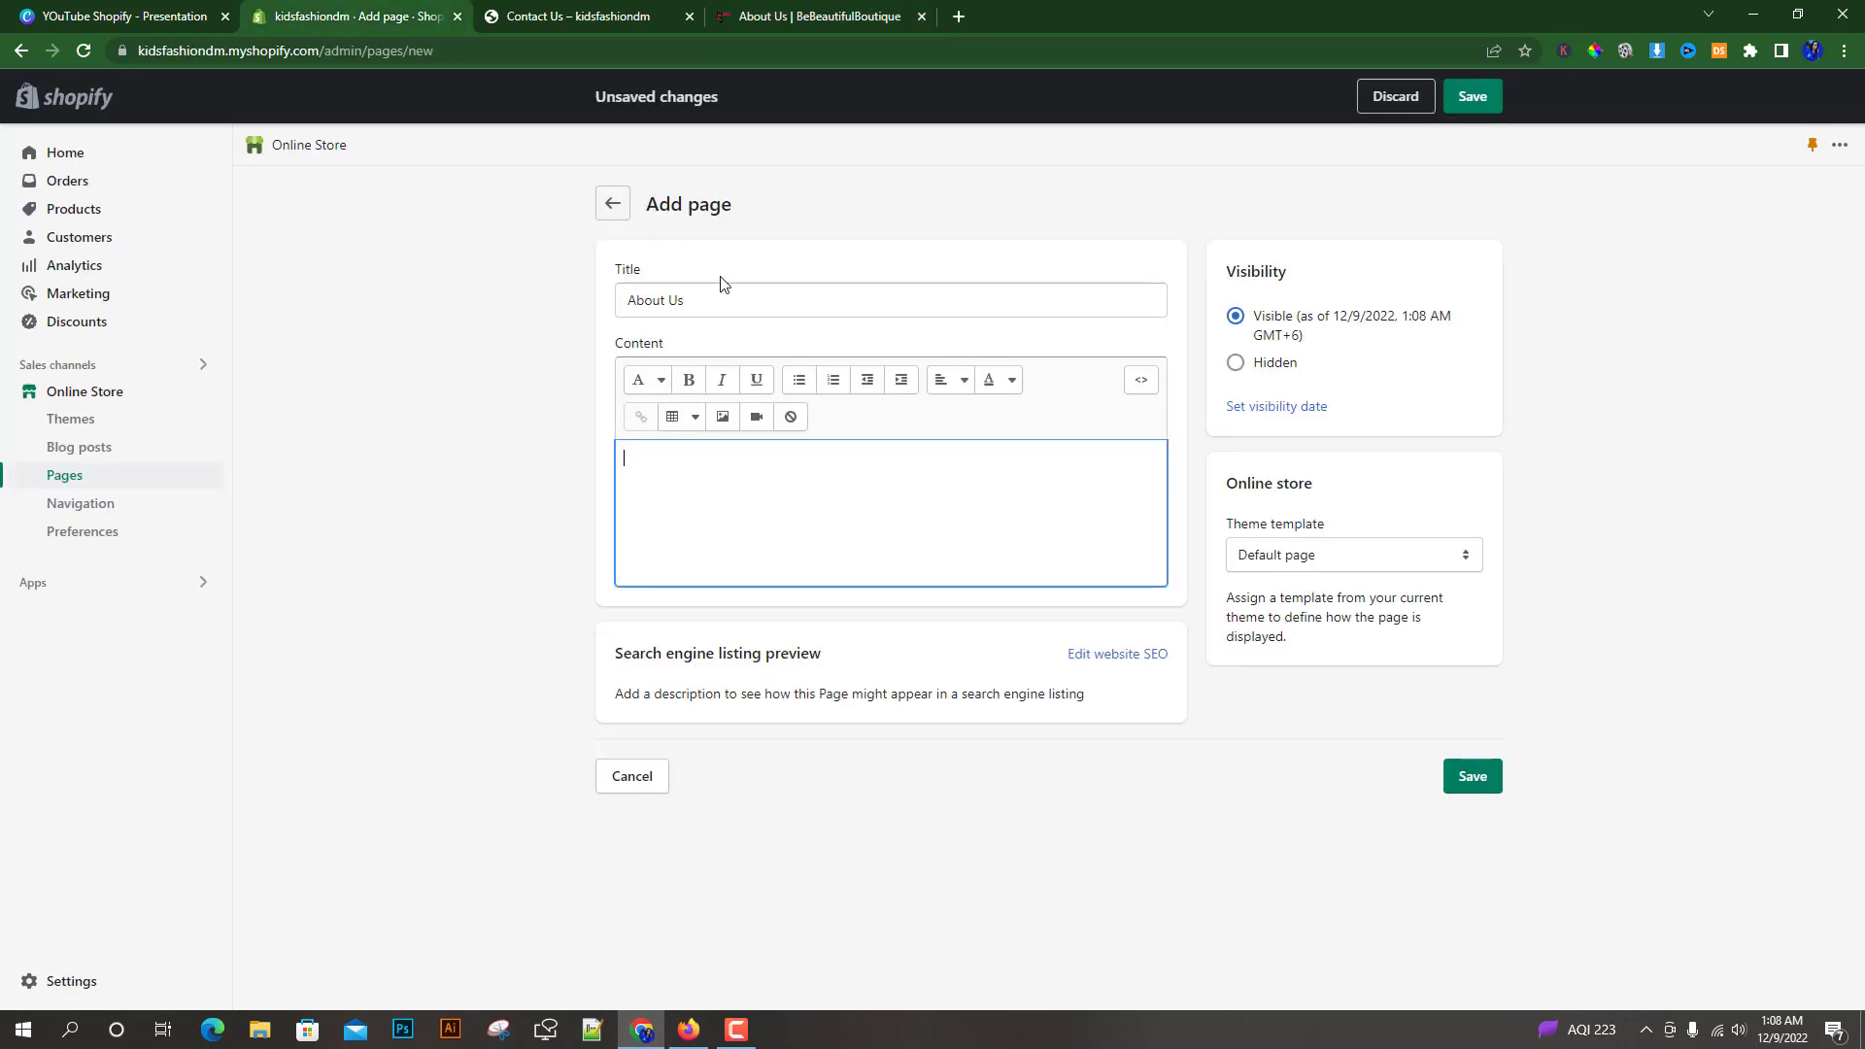
right_click(649, 455)
left_click(720, 605)
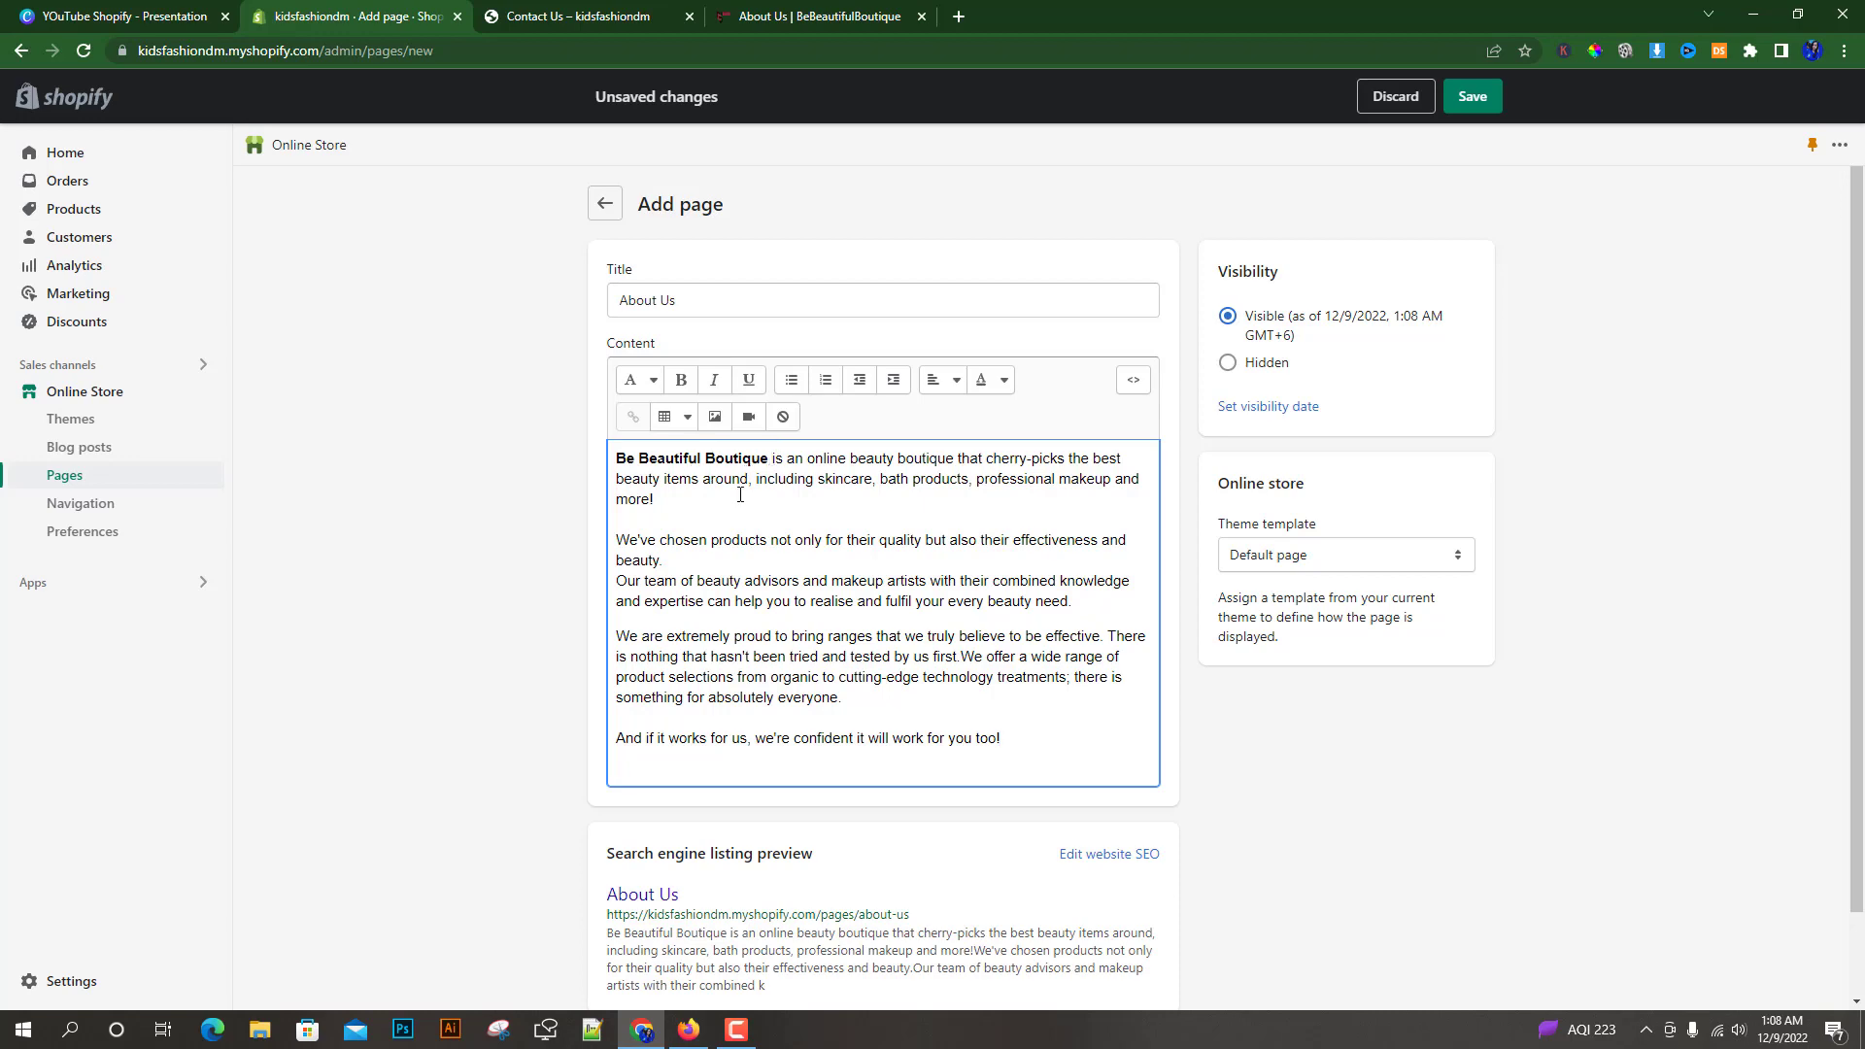
Replace the bold brand name "Be Beautiful Boutique" at the start of the content with "Kidsfashion"
left_click(794, 11)
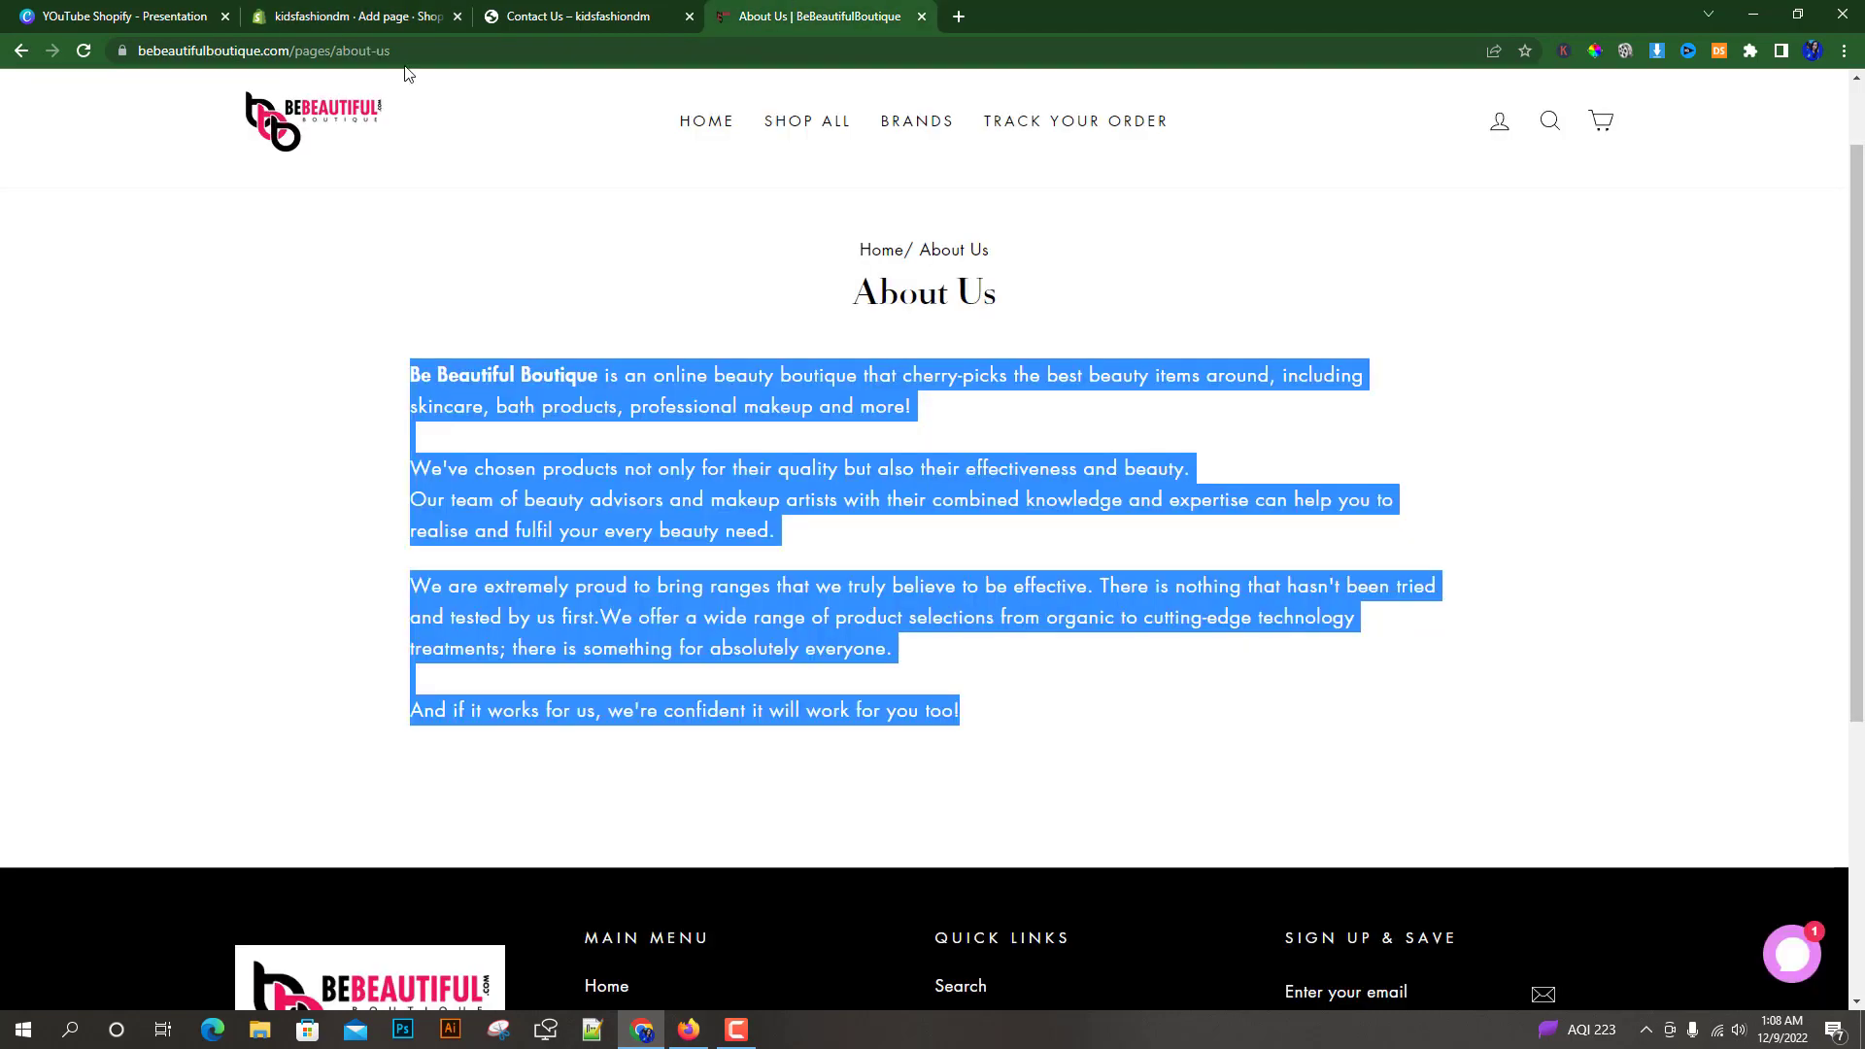
left_click(376, 16)
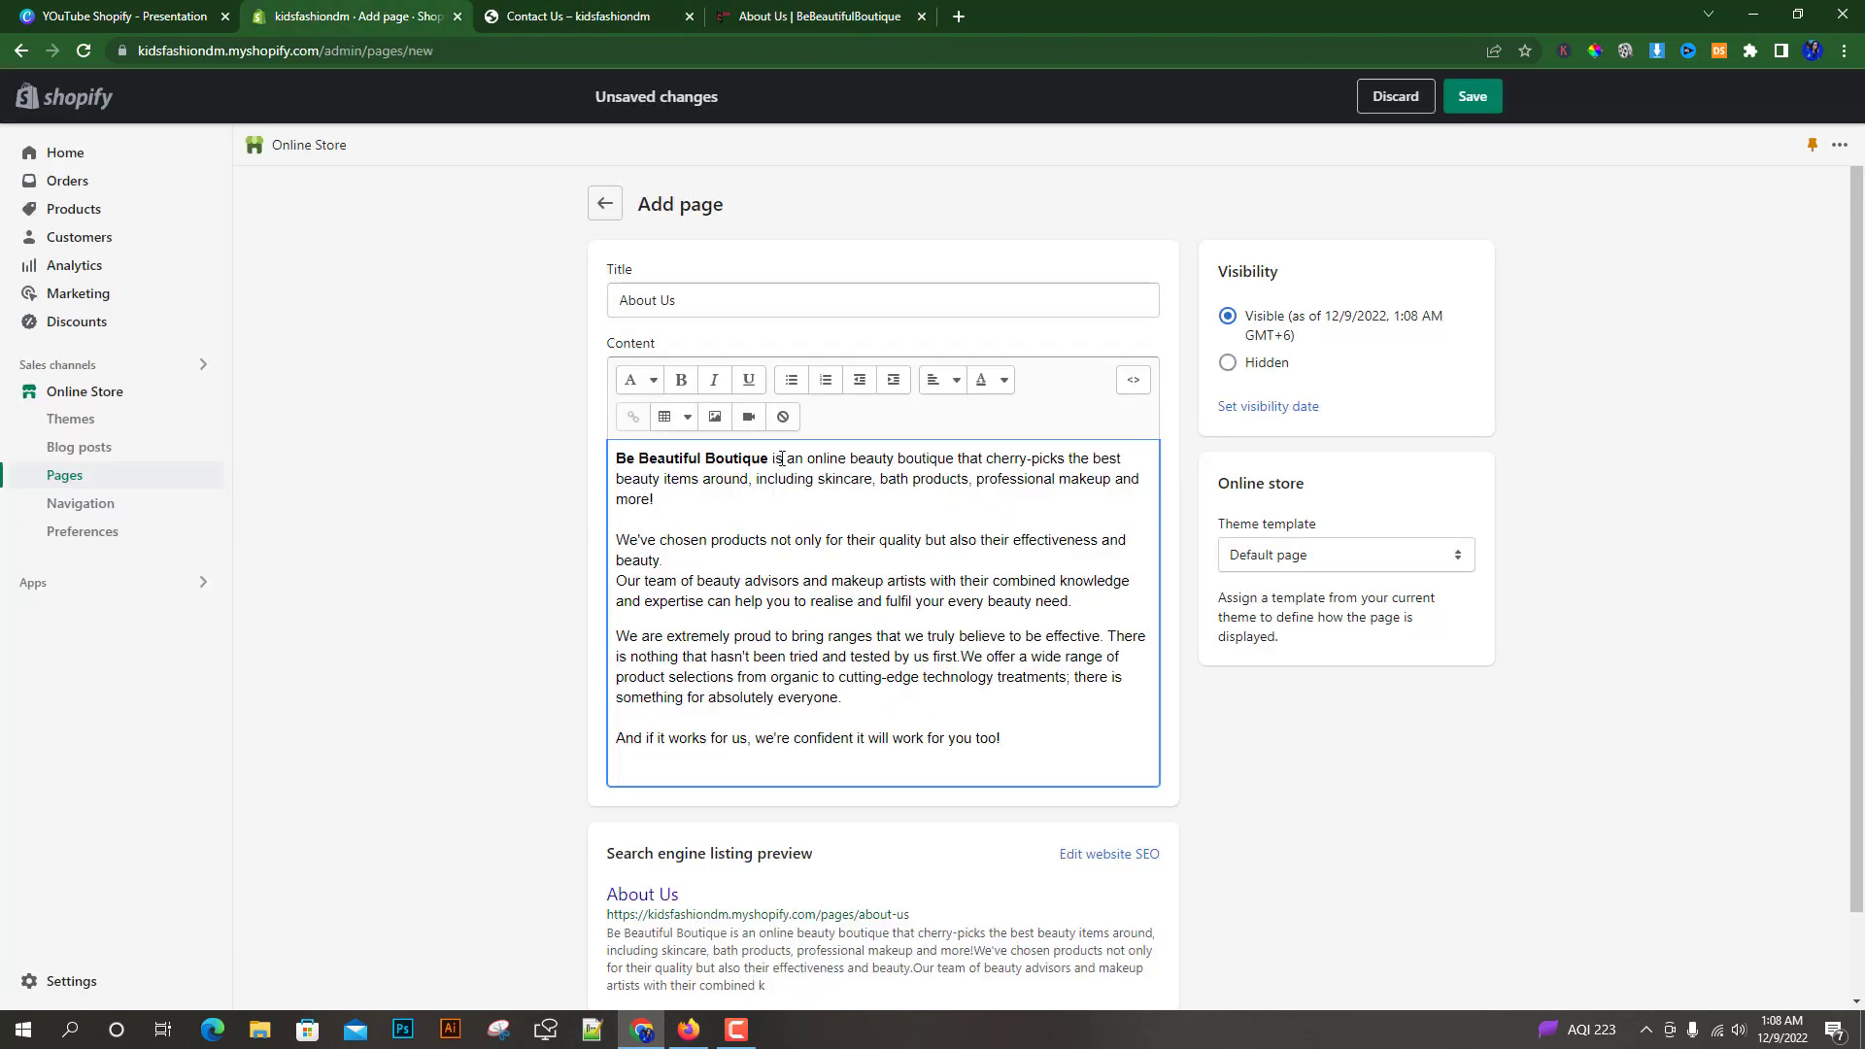
left_click_drag(770, 460, 619, 458)
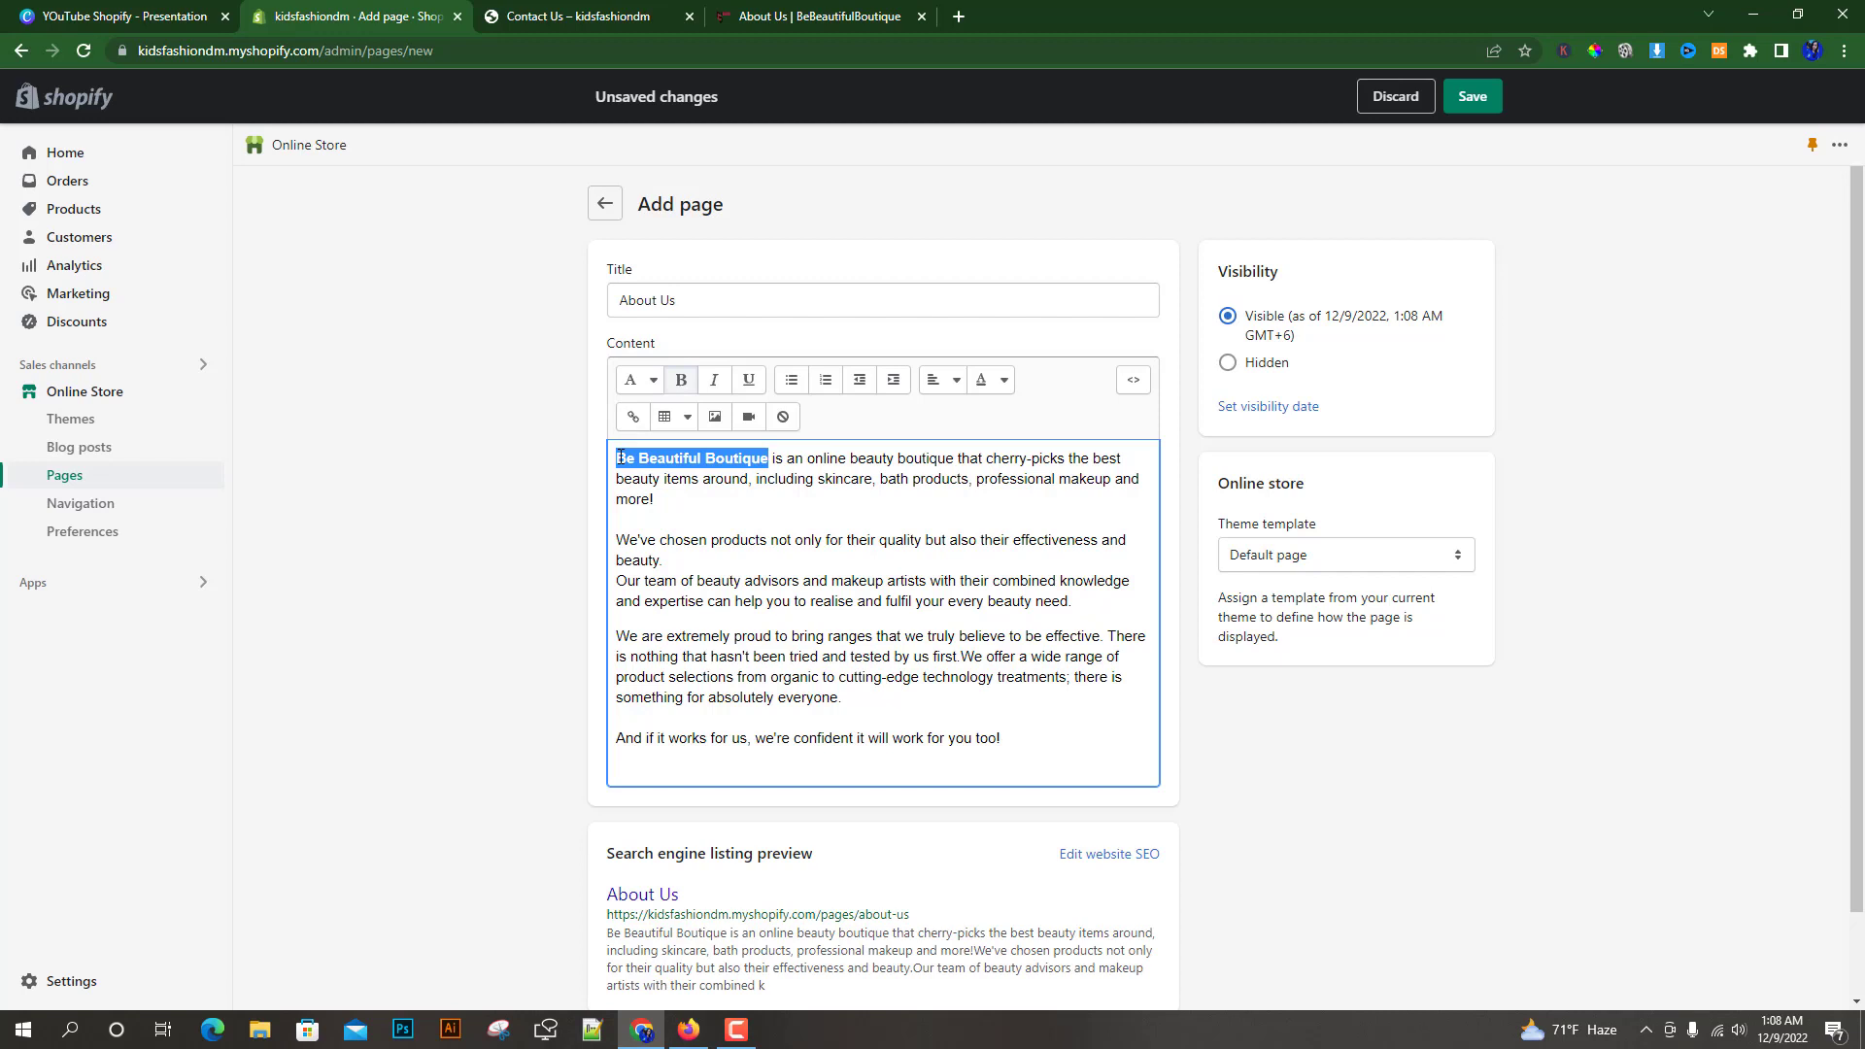
type("Kid")
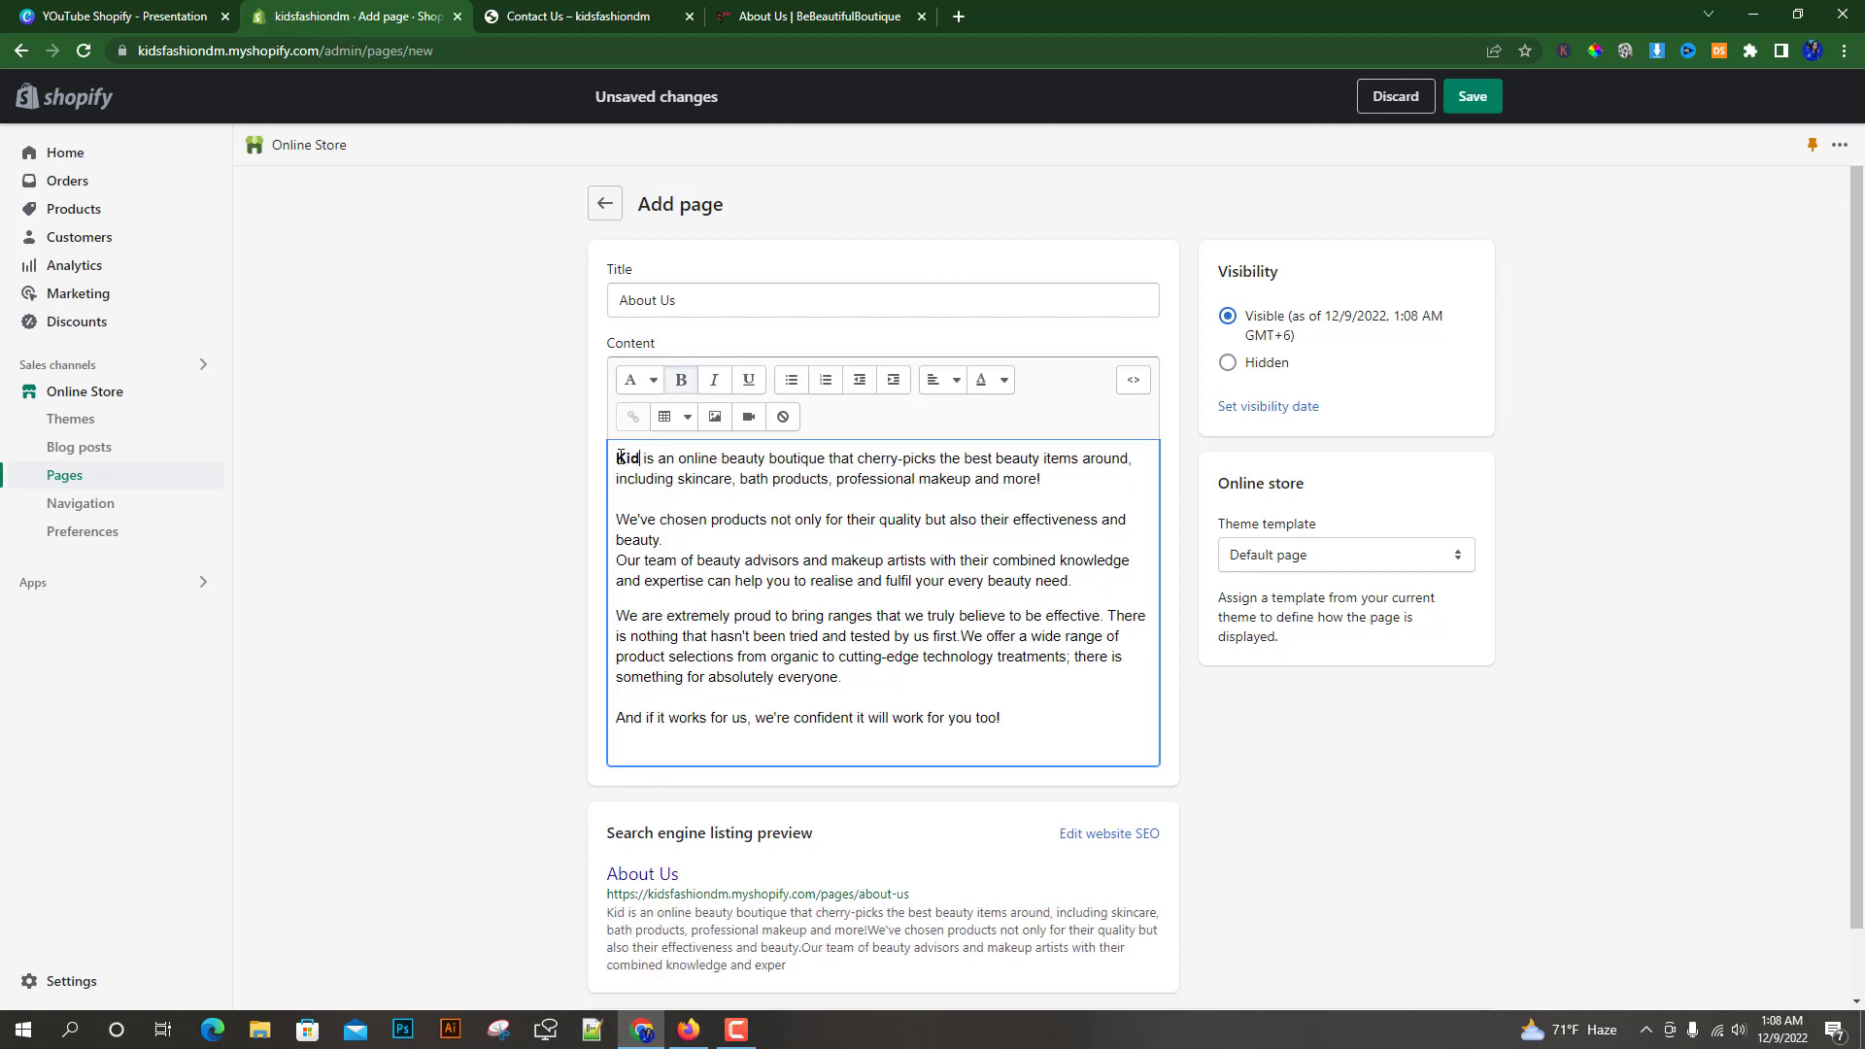
type("sfashion")
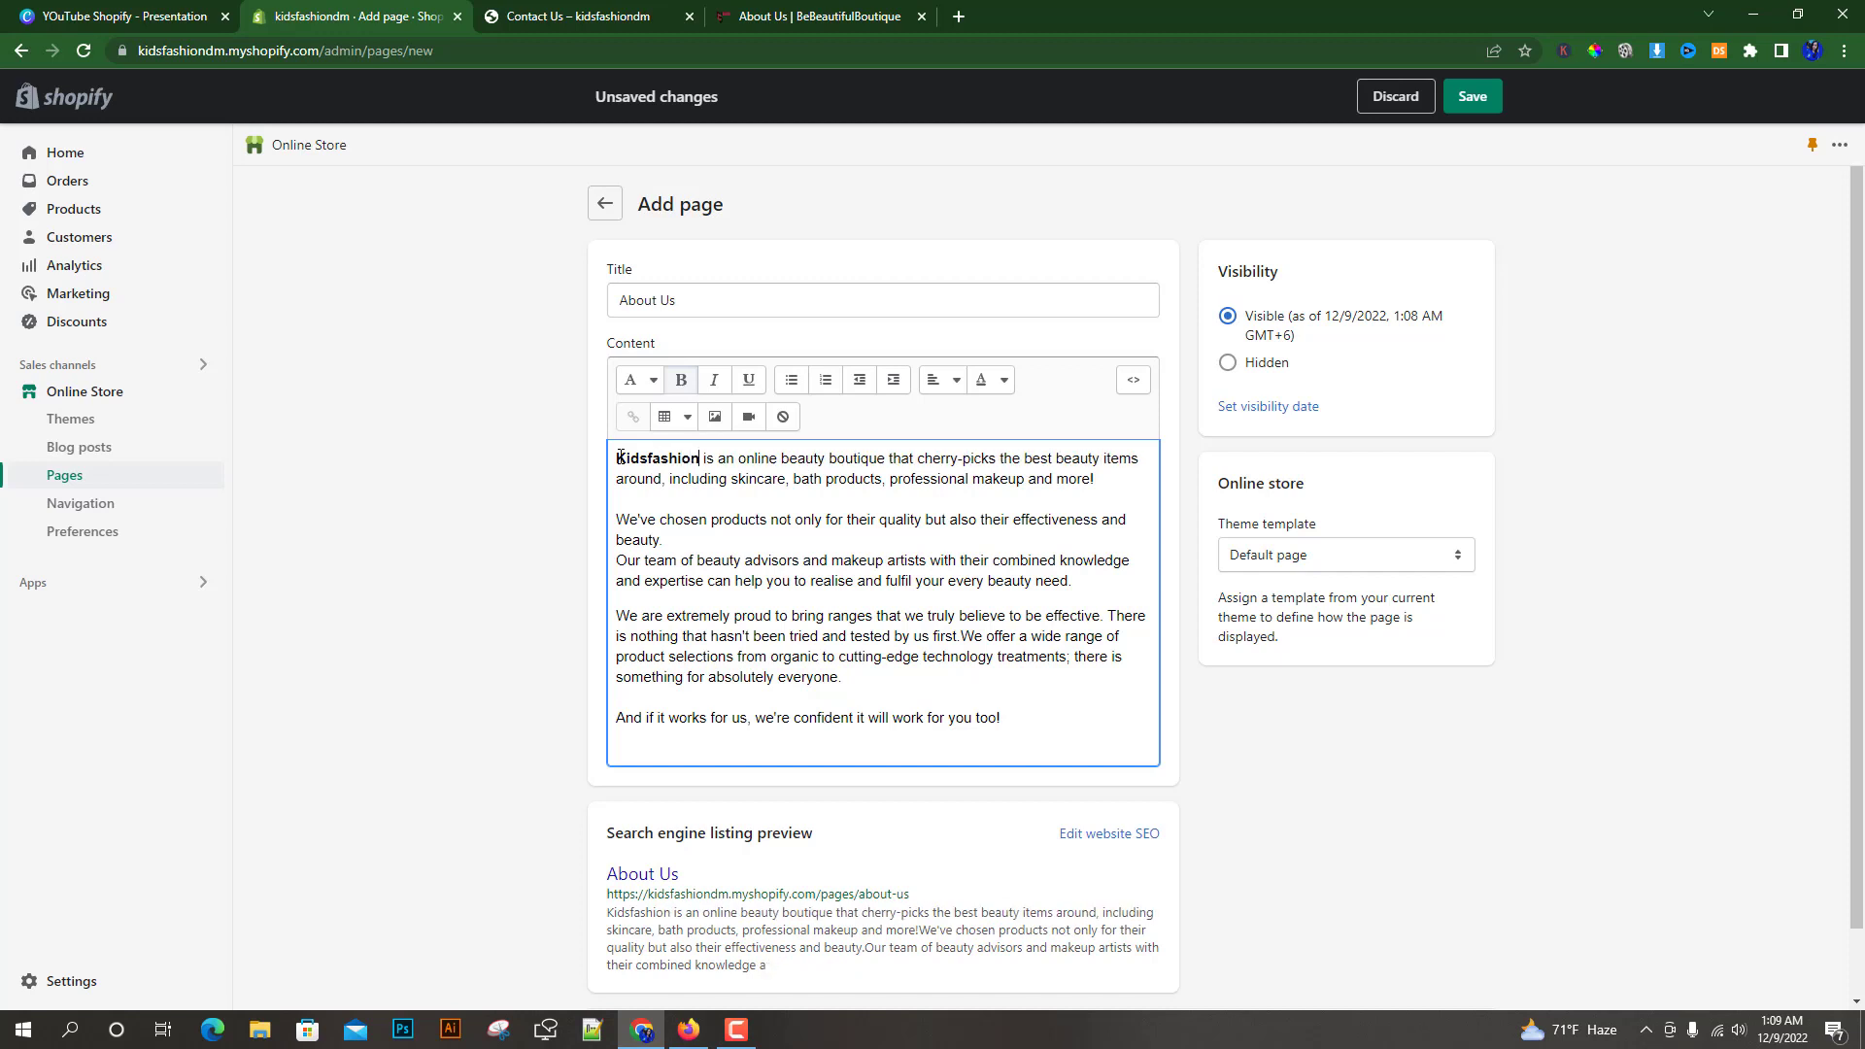
left_click(303, 604)
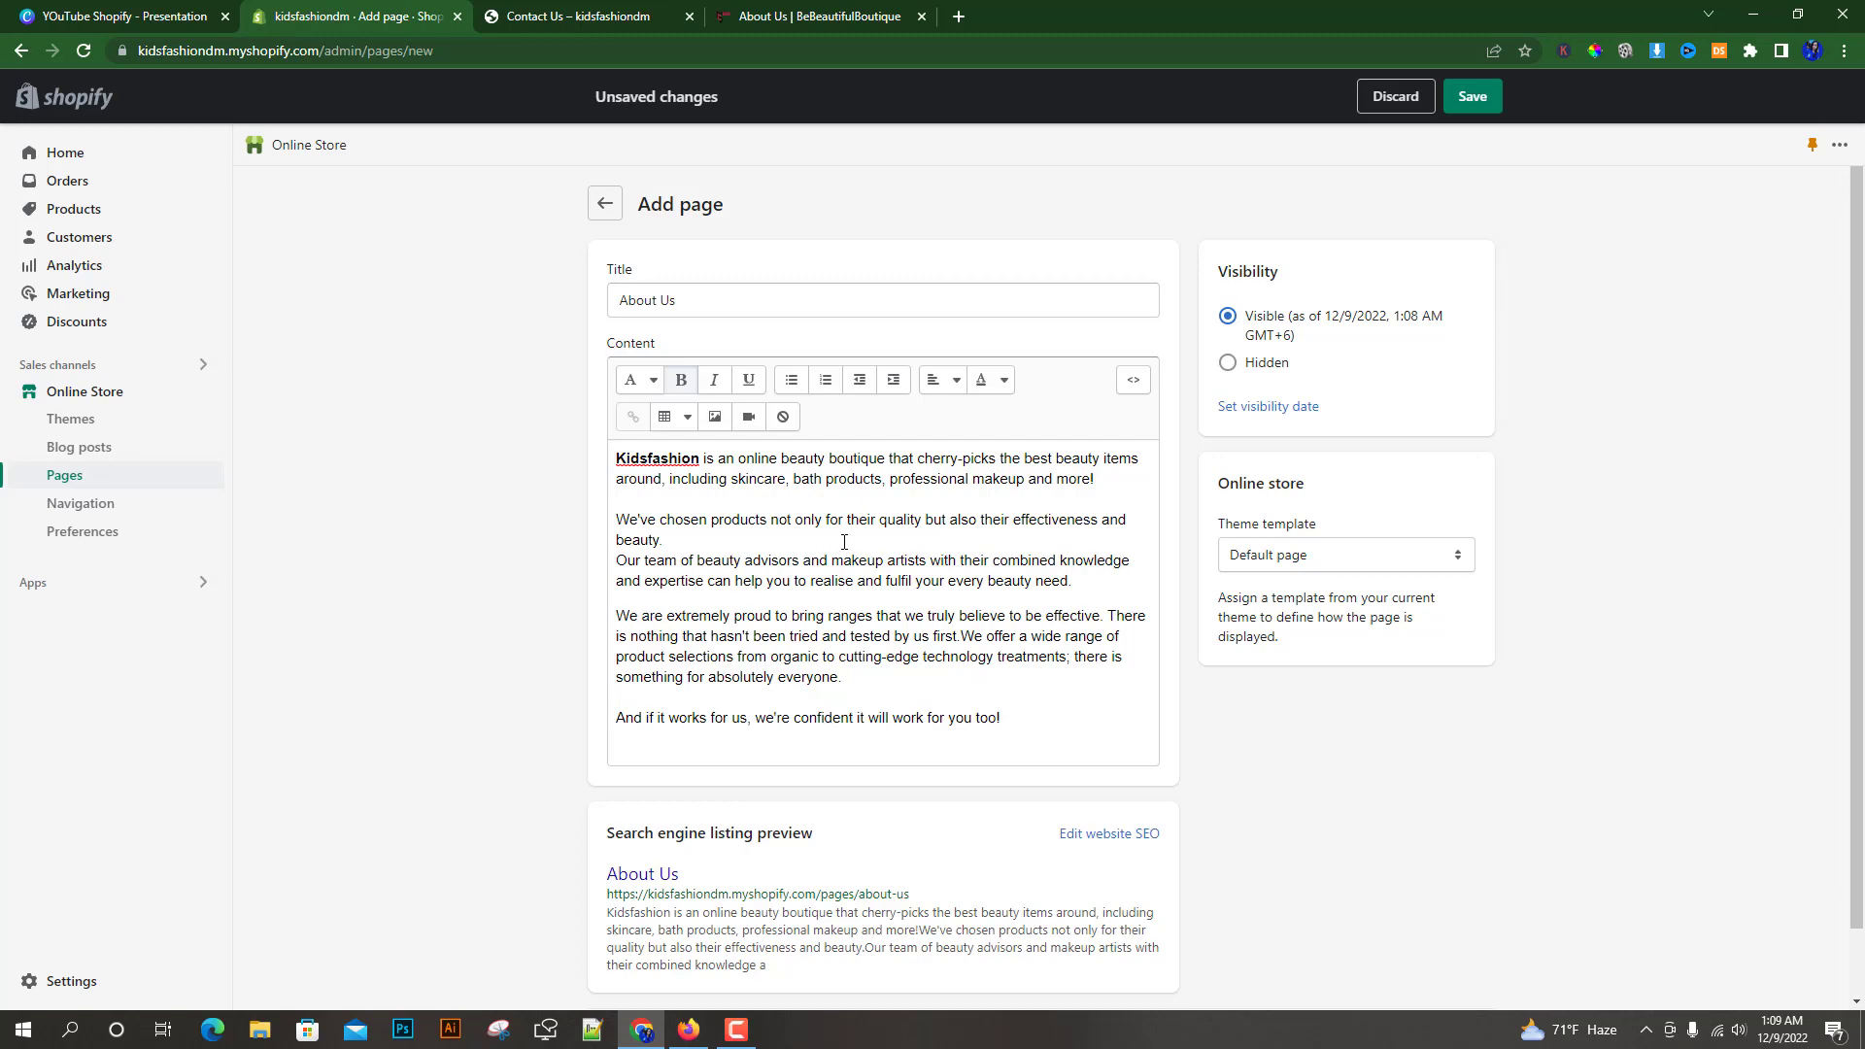
Copy the web address of the reference boutique's About Us page
left_click(871, 10)
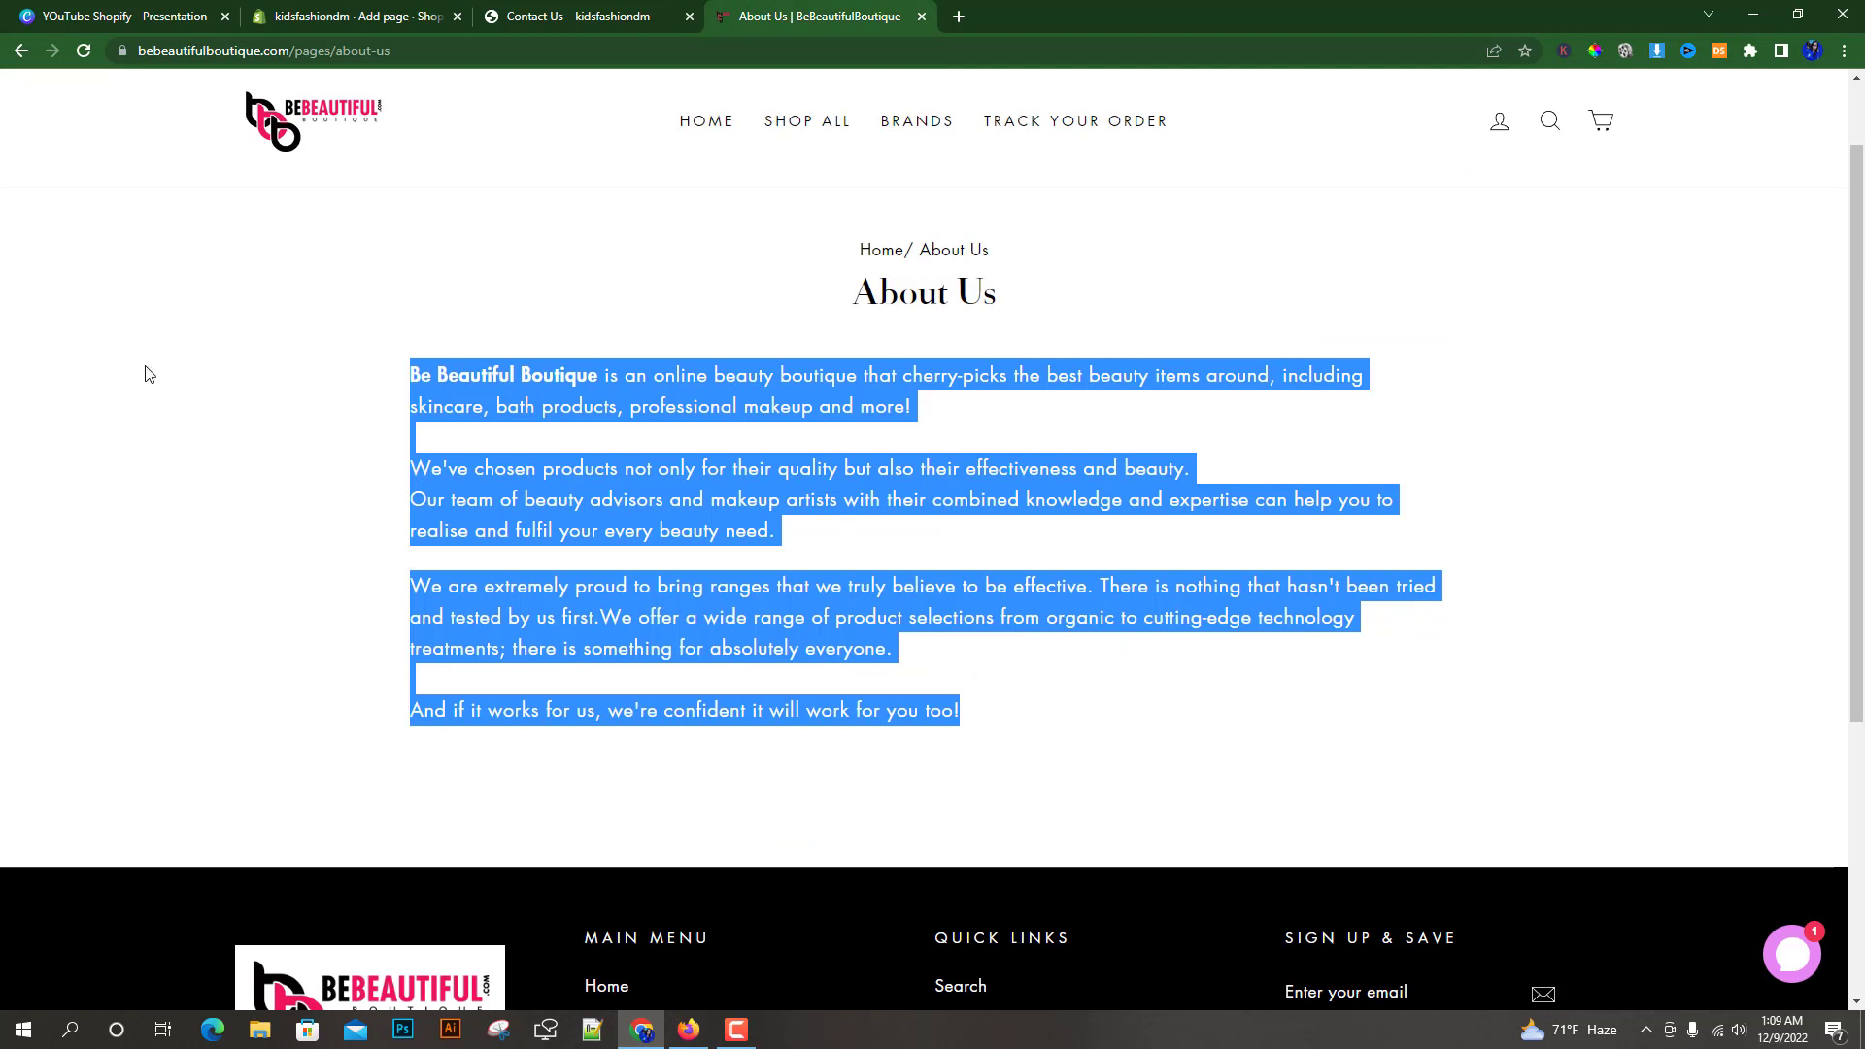
left_click(165, 453)
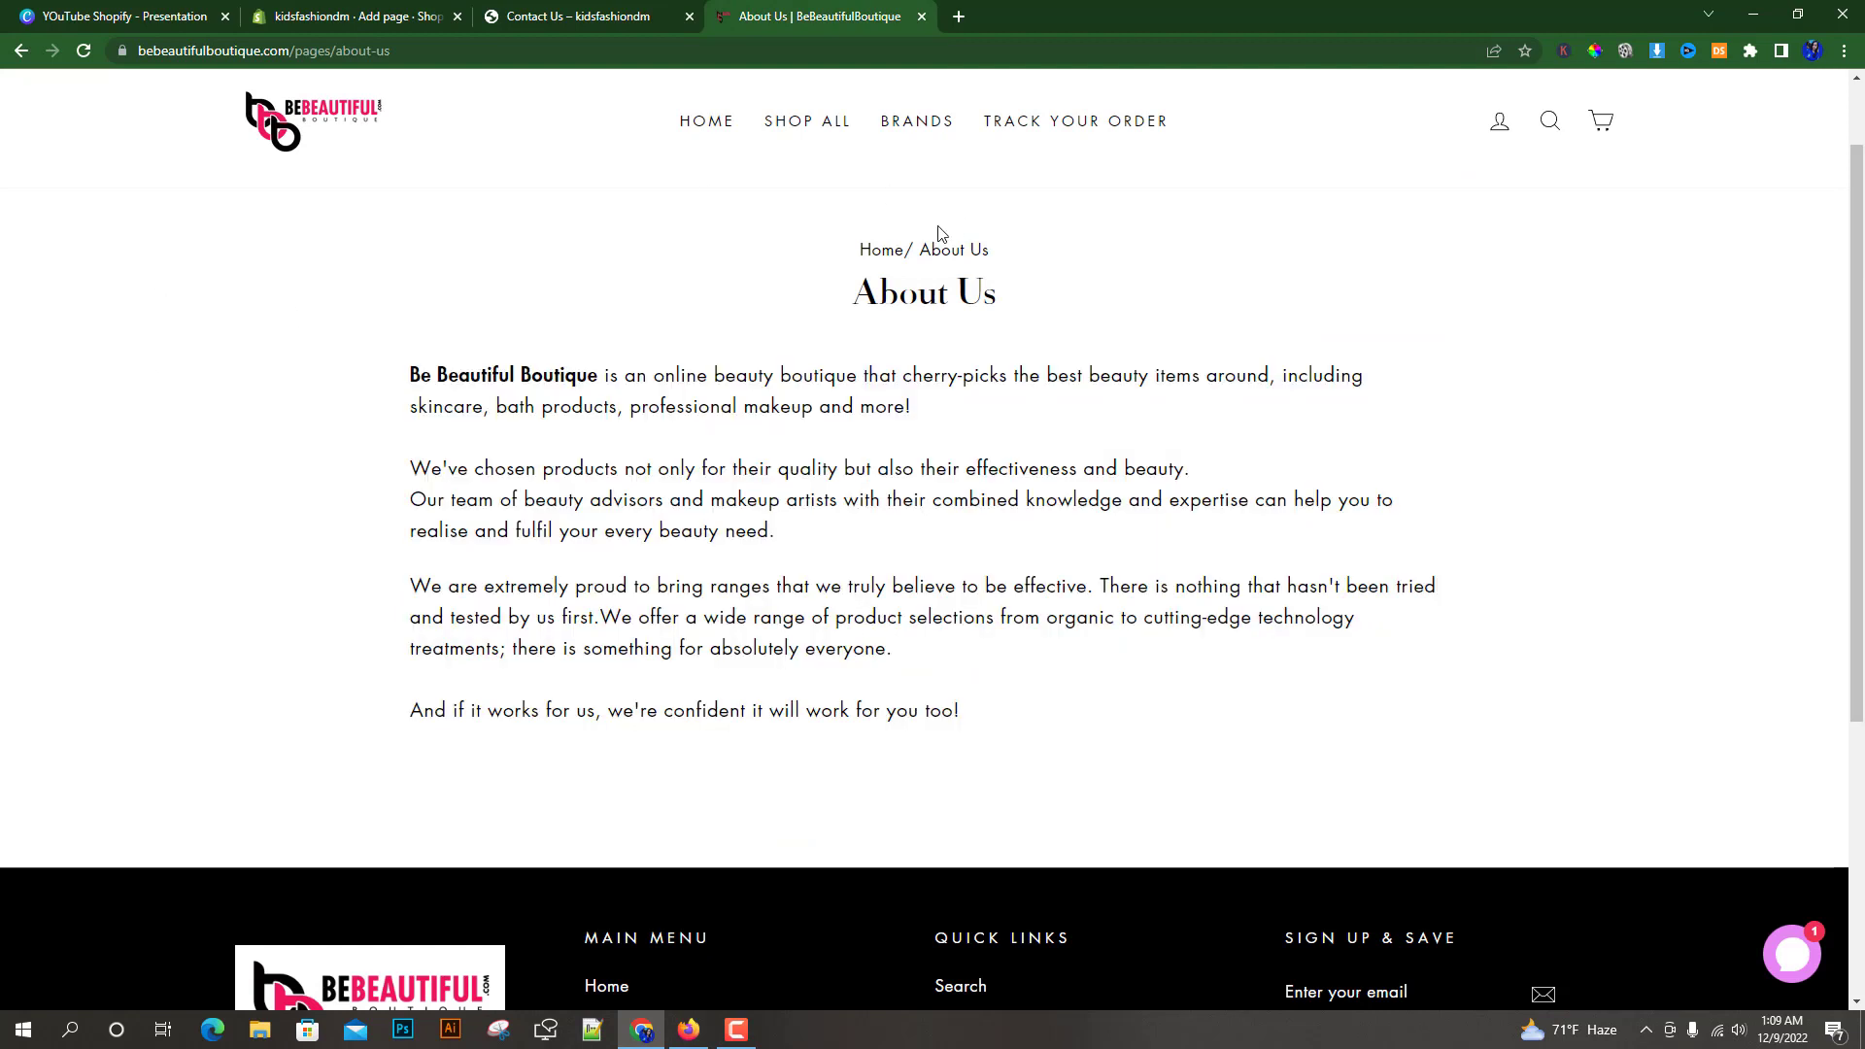
left_click(224, 51)
right_click(214, 51)
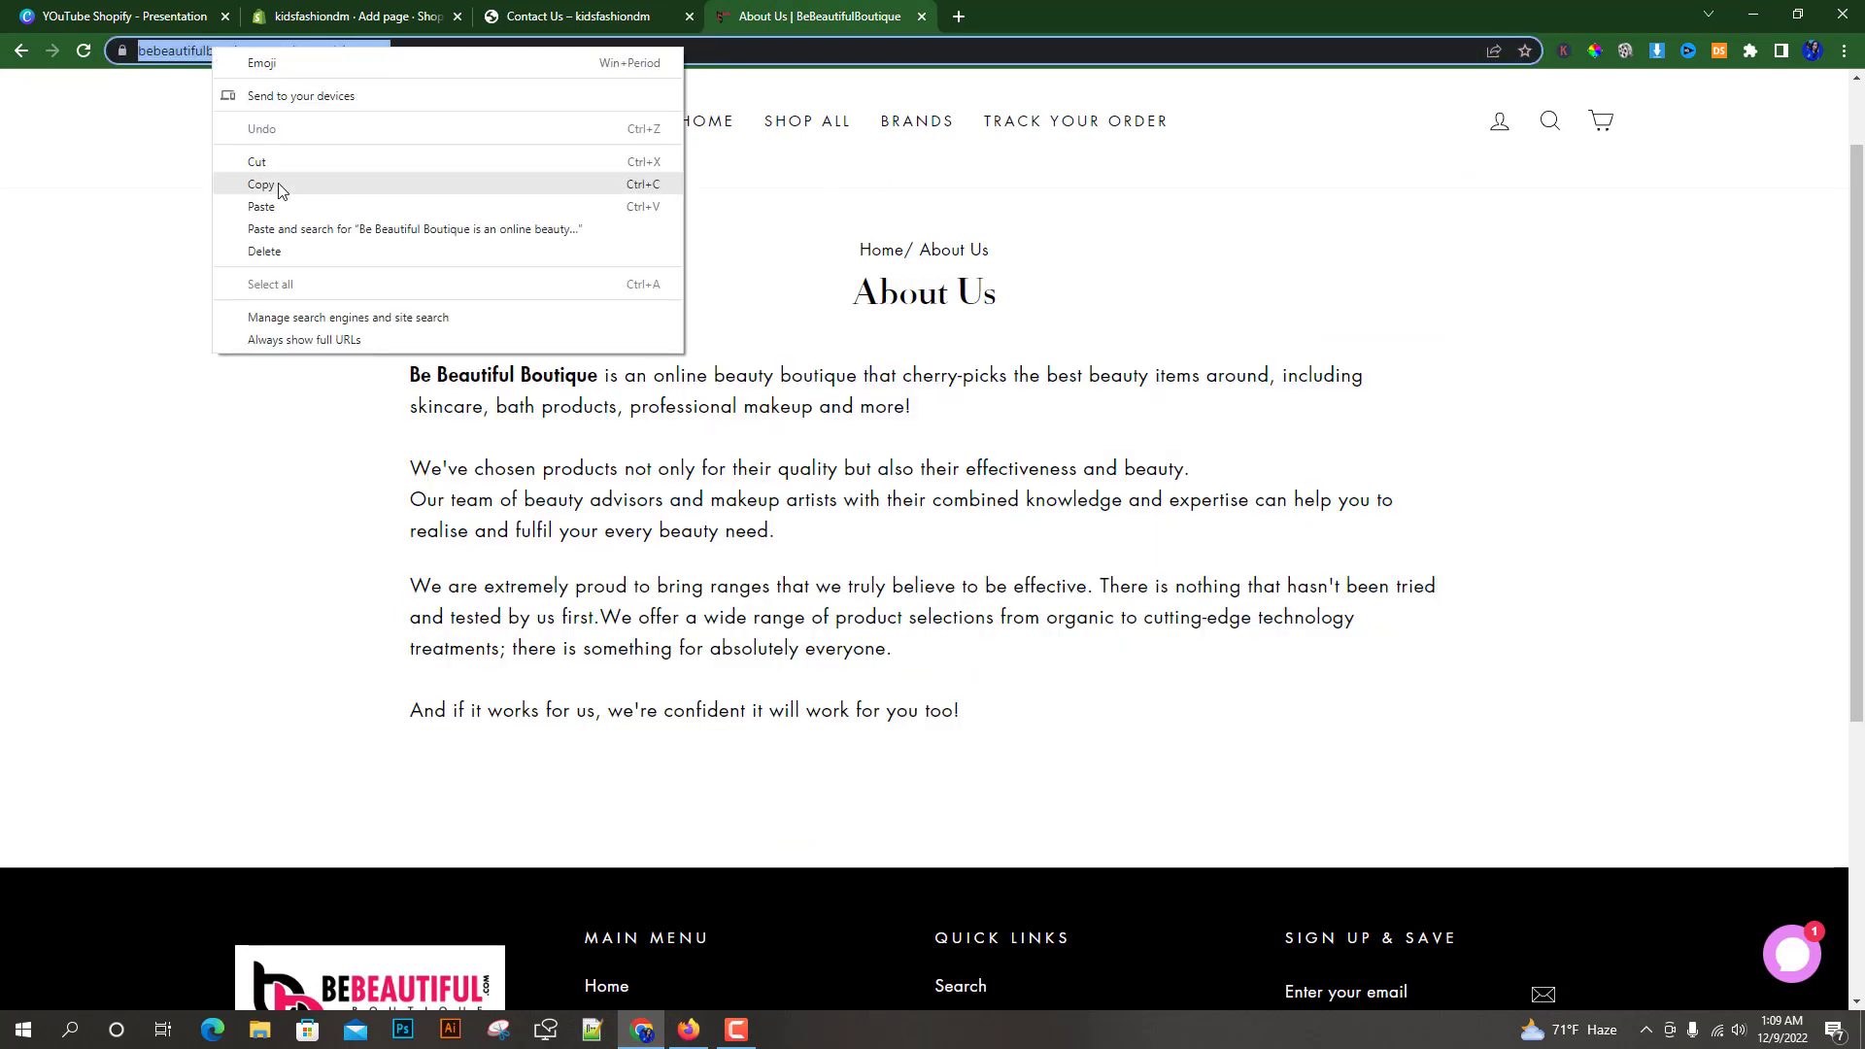
left_click(276, 184)
left_click(362, 16)
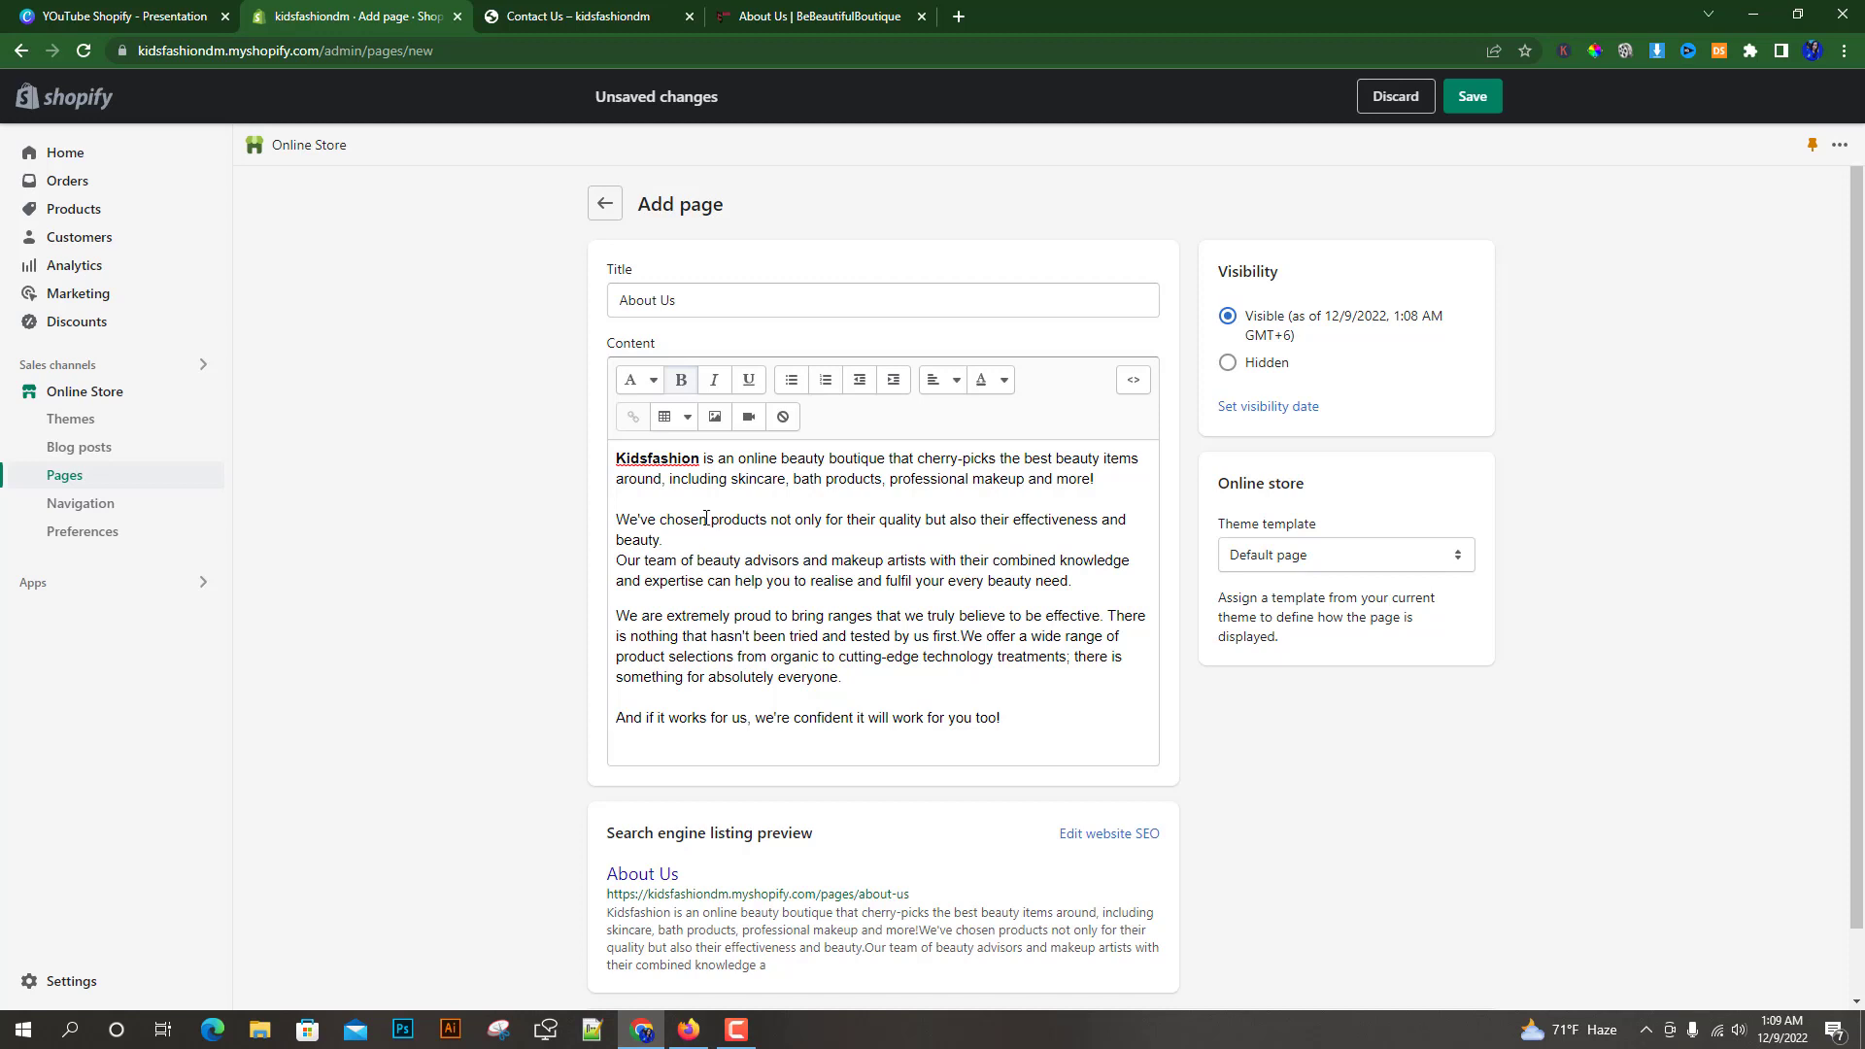
Link the word "products" in the second paragraph to the copied reference About Us page address
left_click_drag(708, 519, 768, 519)
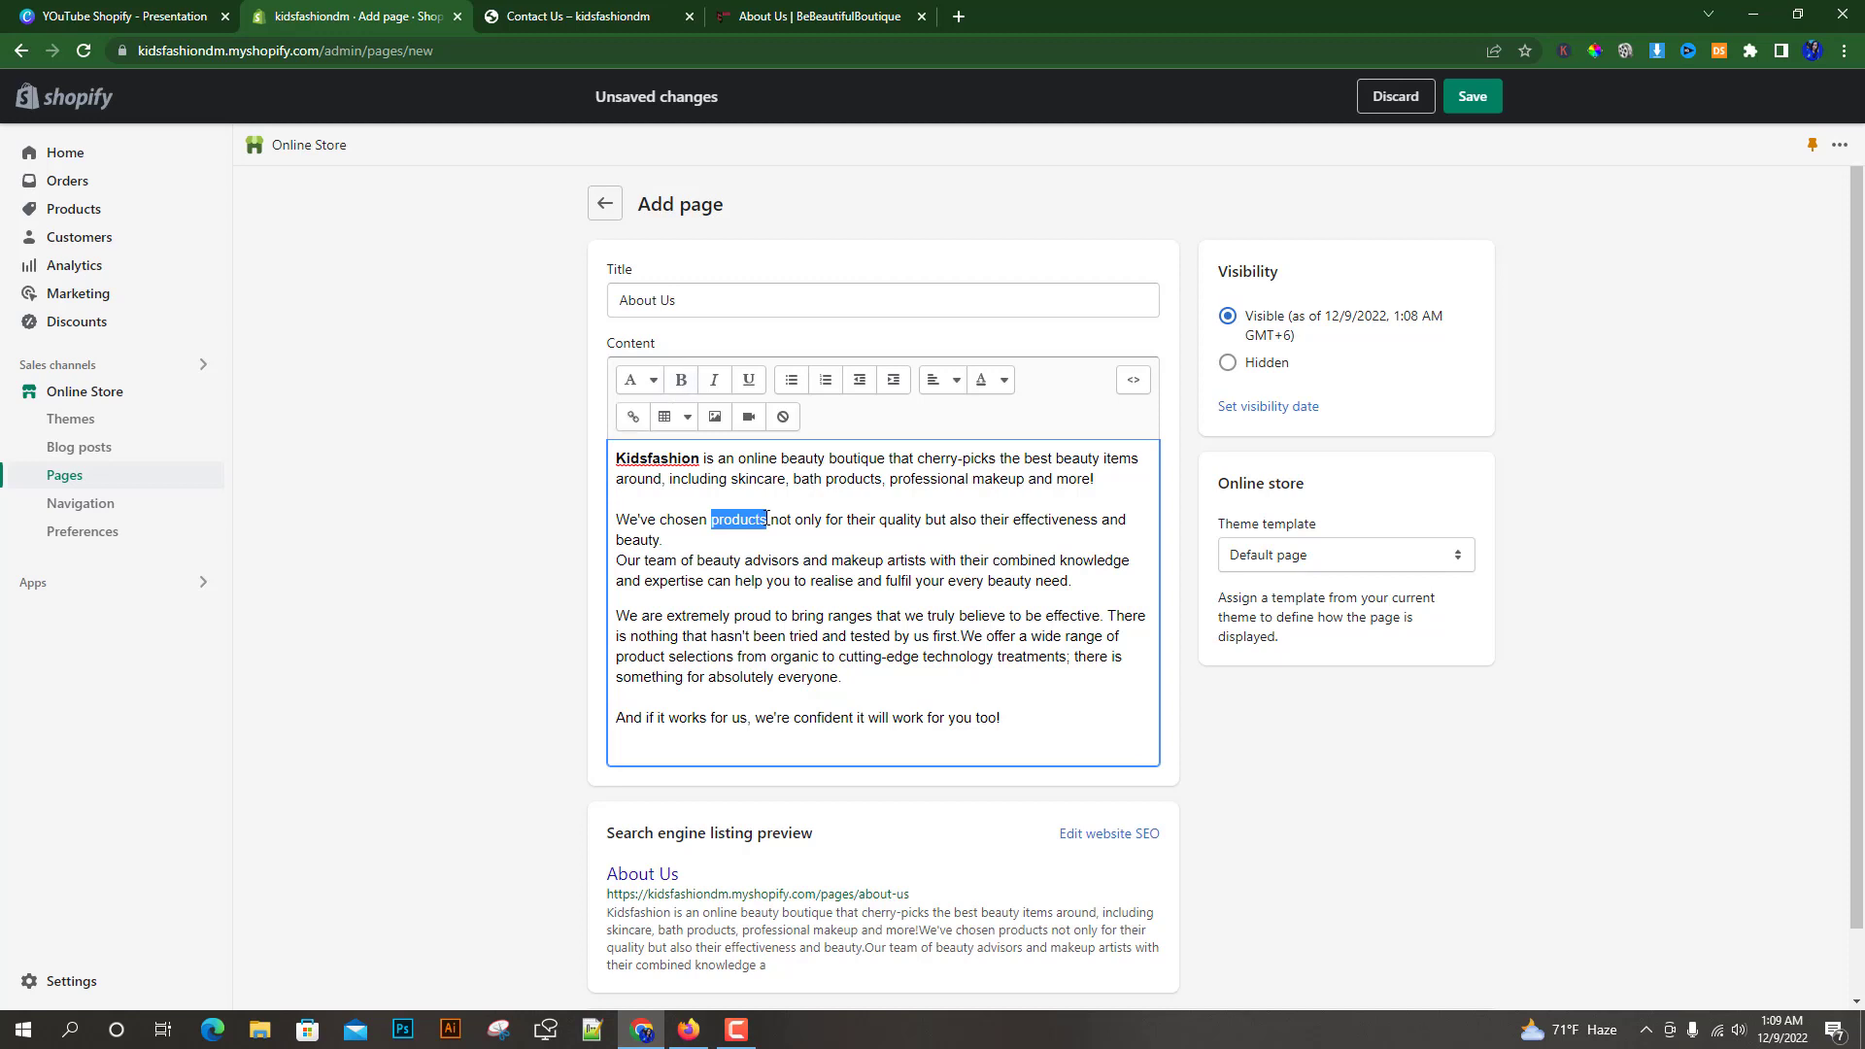
left_click(632, 418)
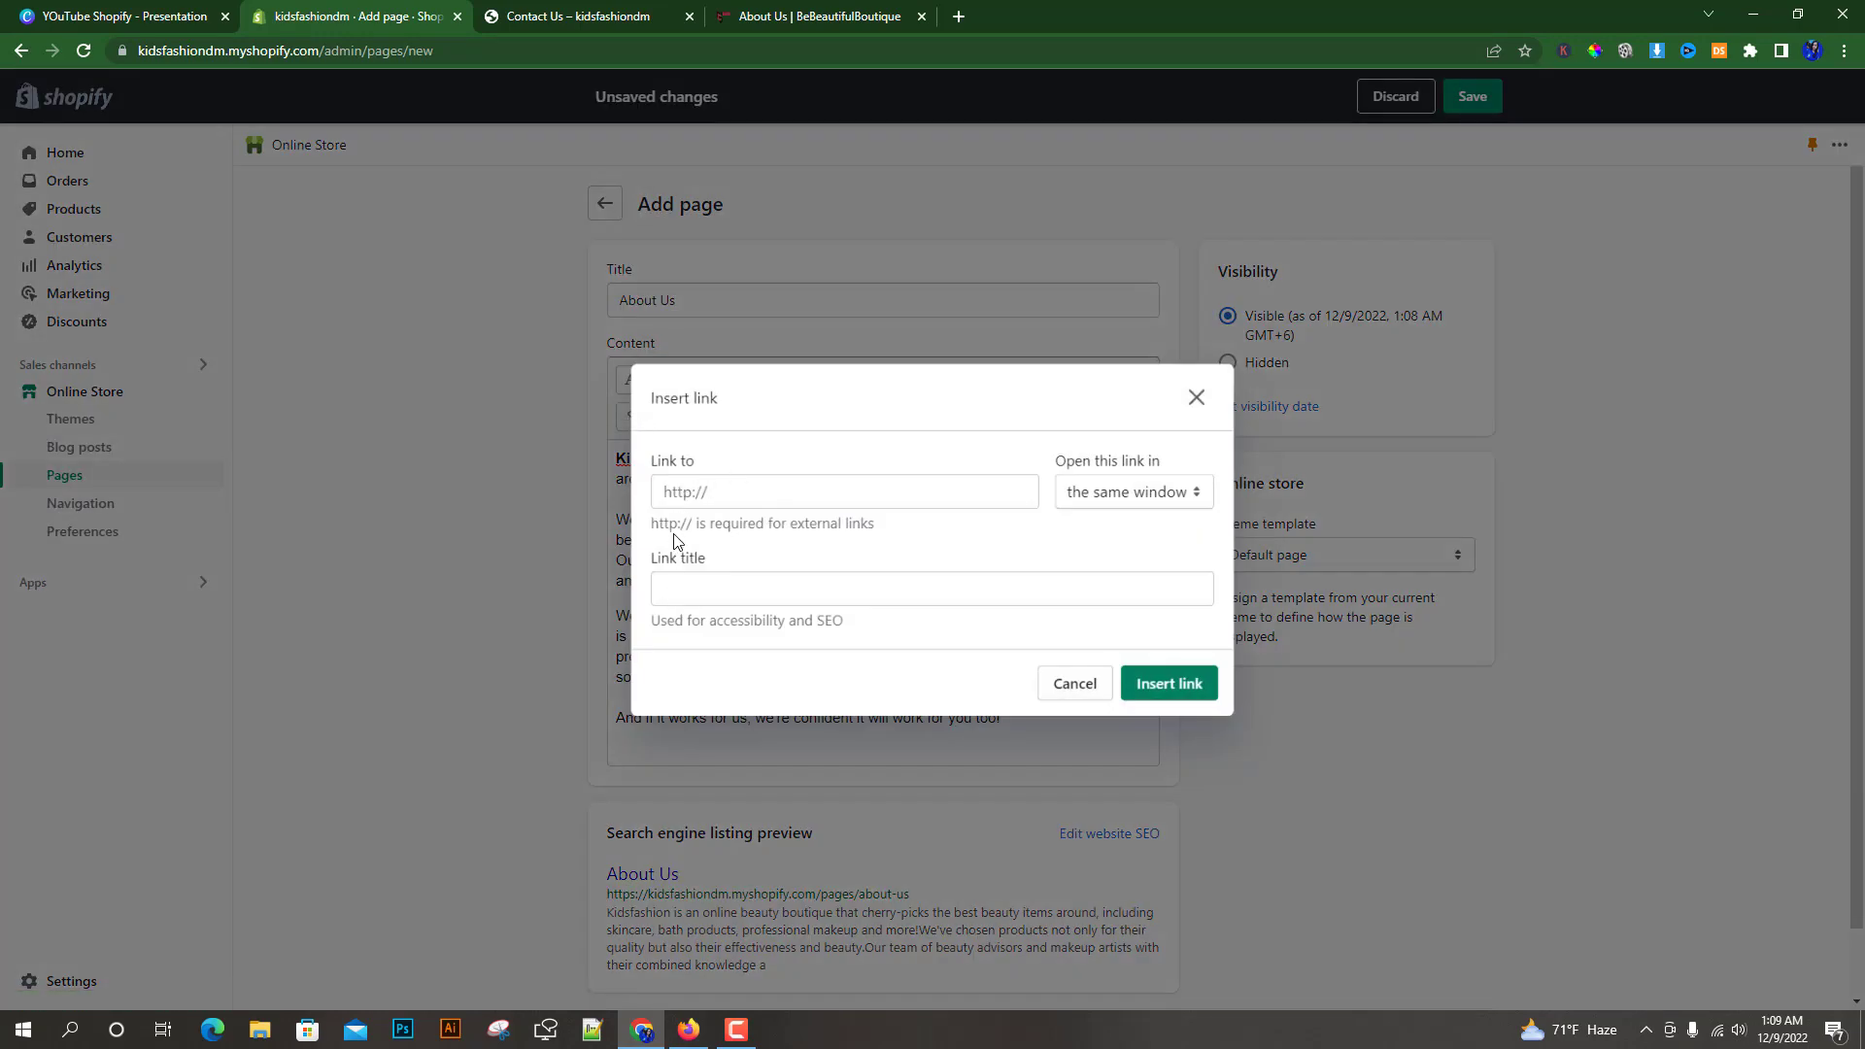
left_click(678, 491)
right_click(679, 491)
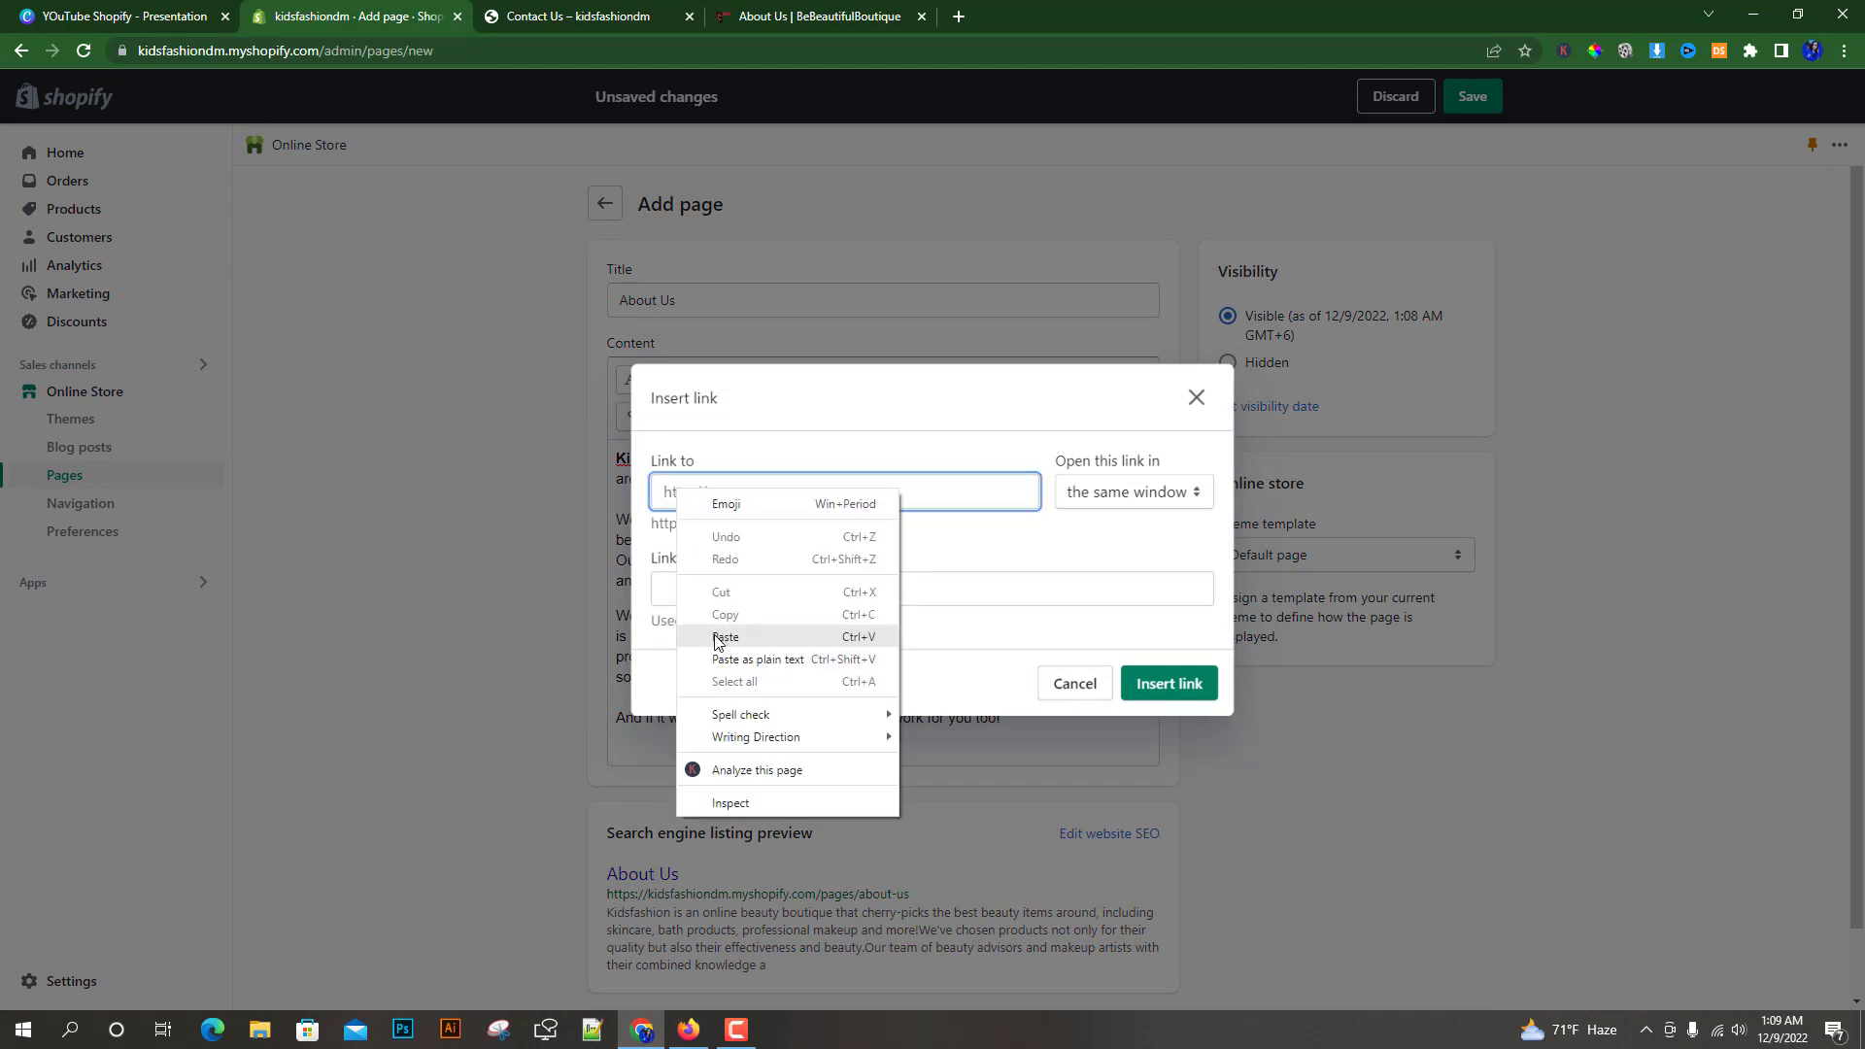
left_click(725, 637)
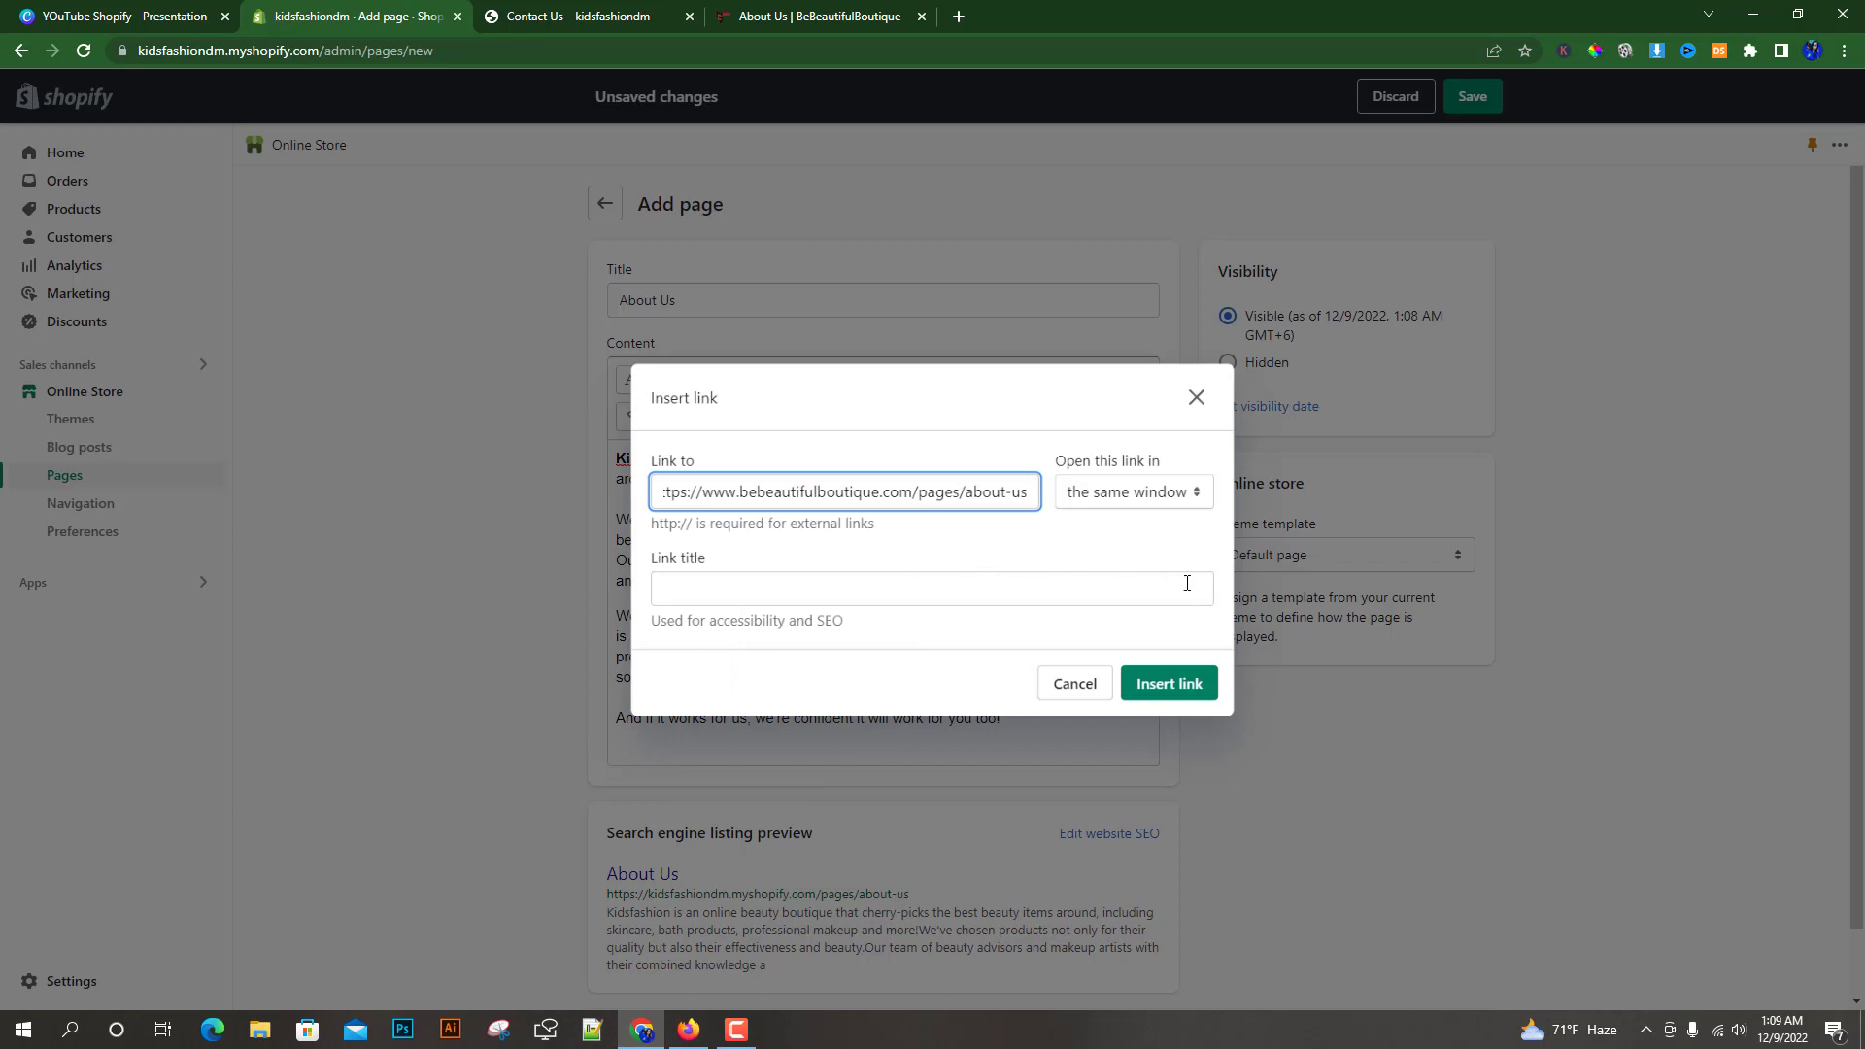
left_click(1169, 684)
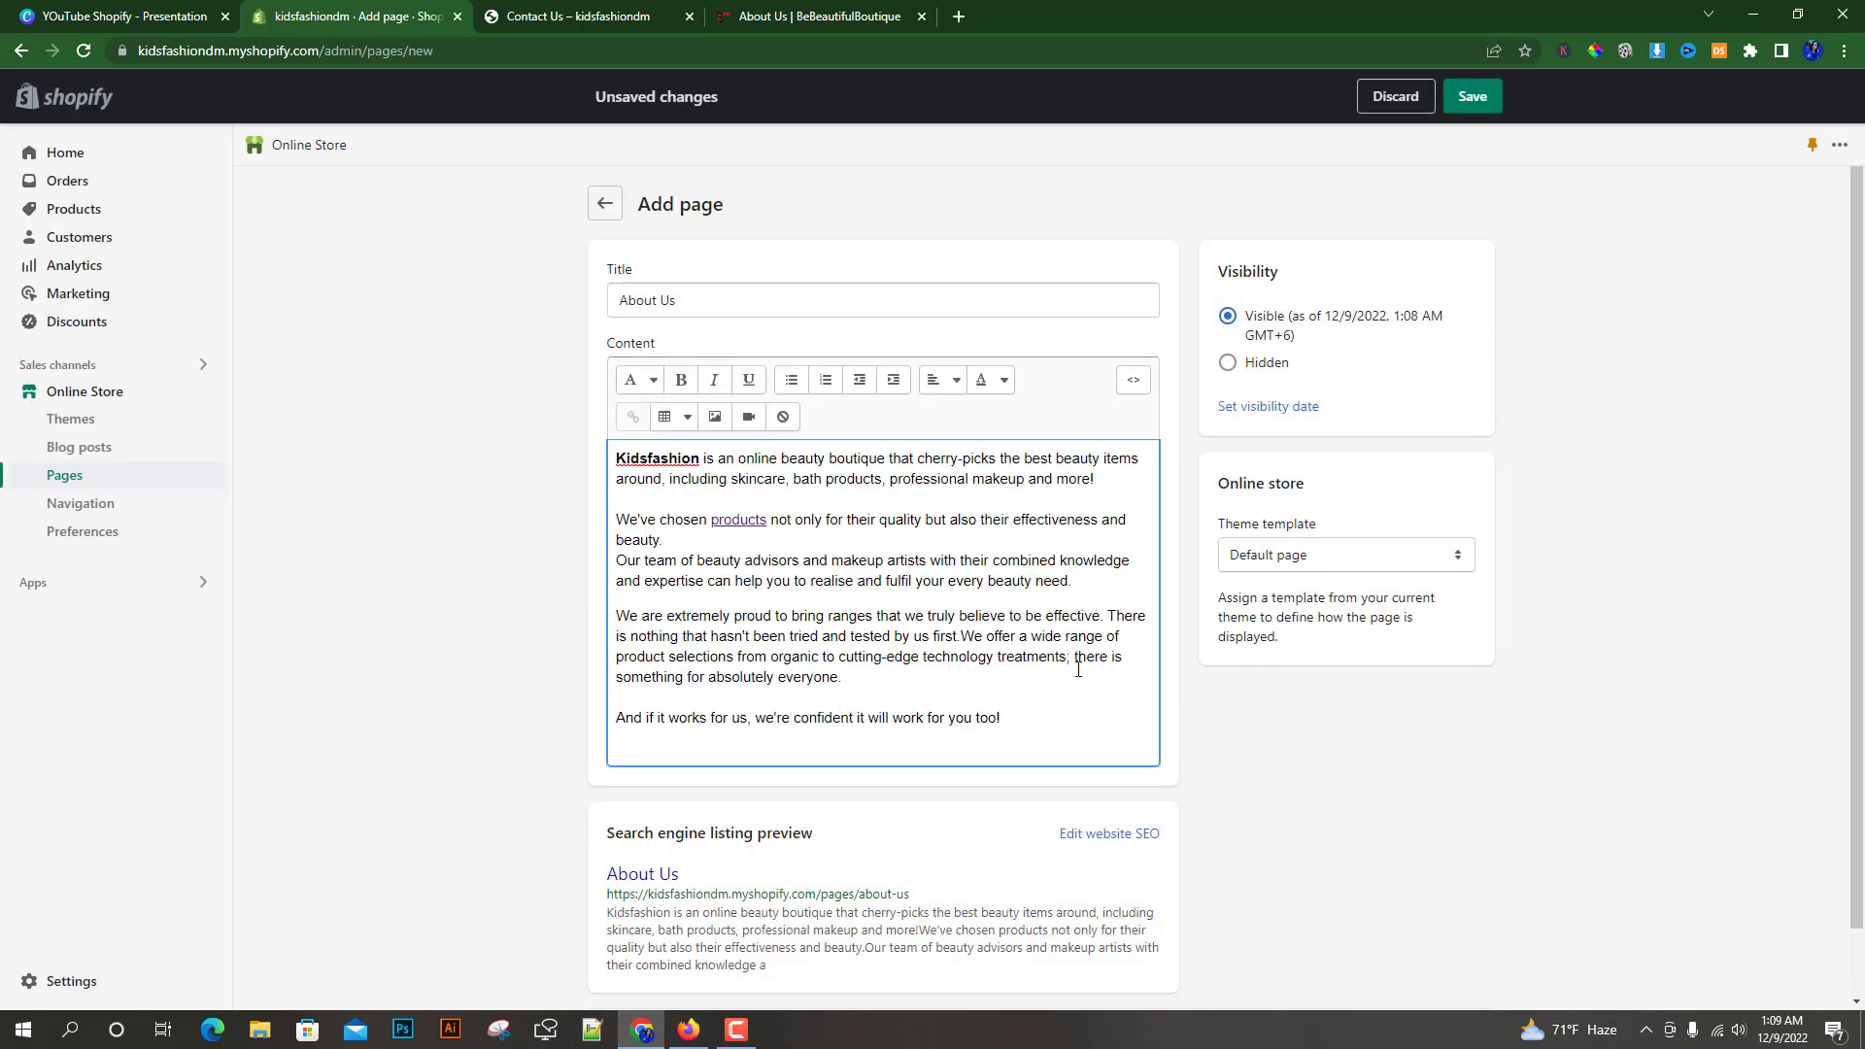
Start a new empty line after the last paragraph of the content
left_click(745, 522)
left_click(743, 523)
left_click(774, 529)
left_click(1021, 715)
key("Return")
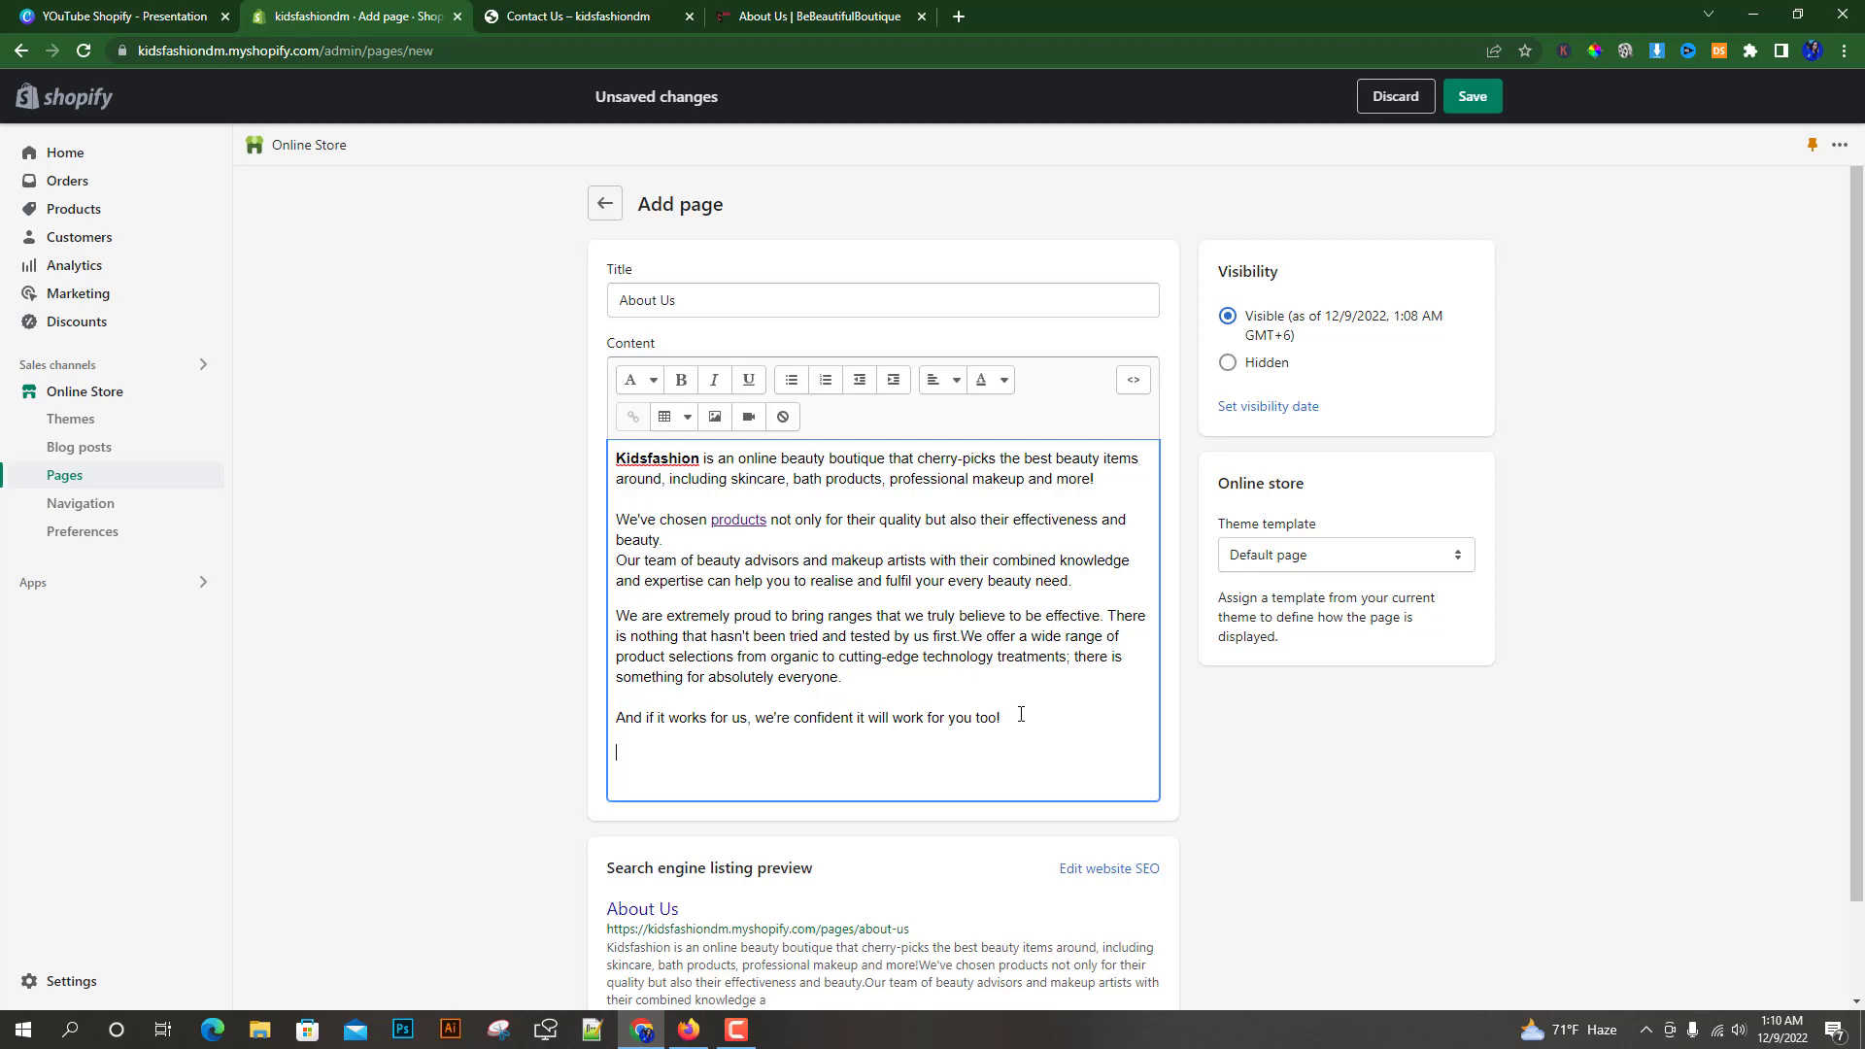
Upload the image BB_nav_cosmetics-303x750 and insert it into the content at Product image (480px) size
scroll(647, 789, "down", 1)
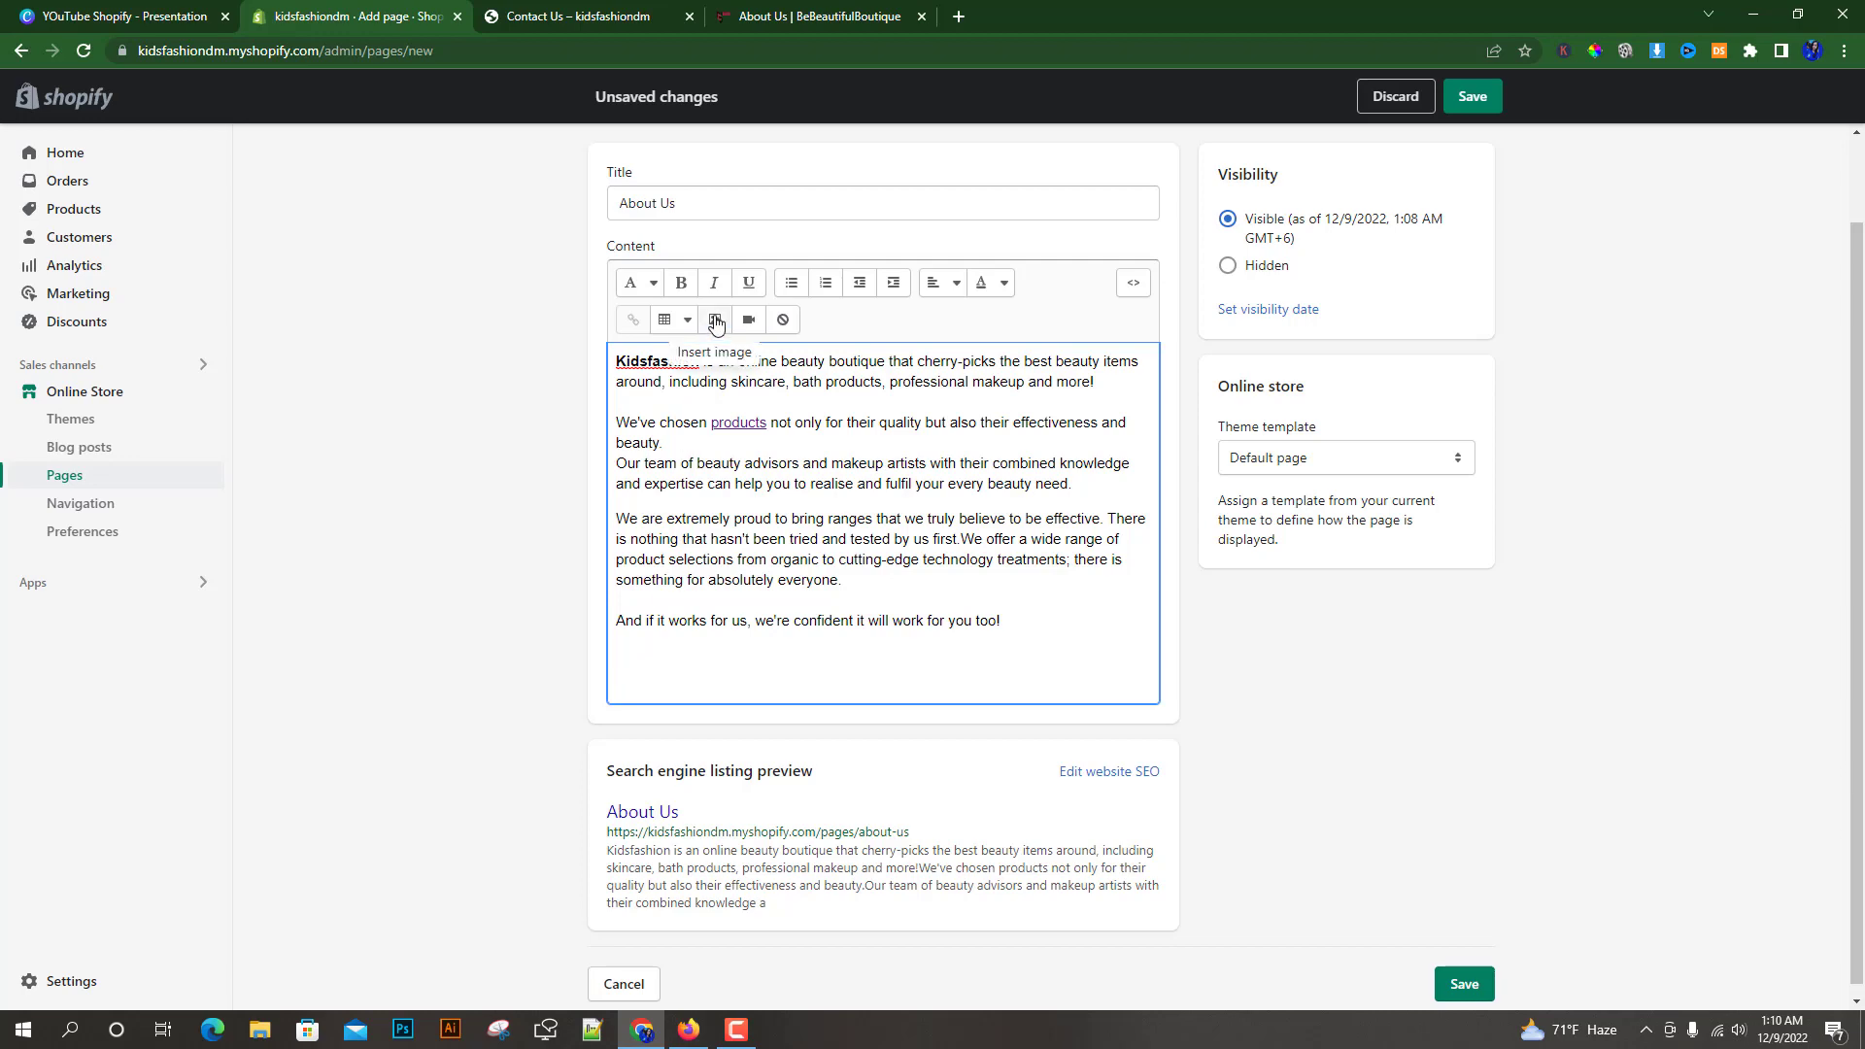
left_click(716, 320)
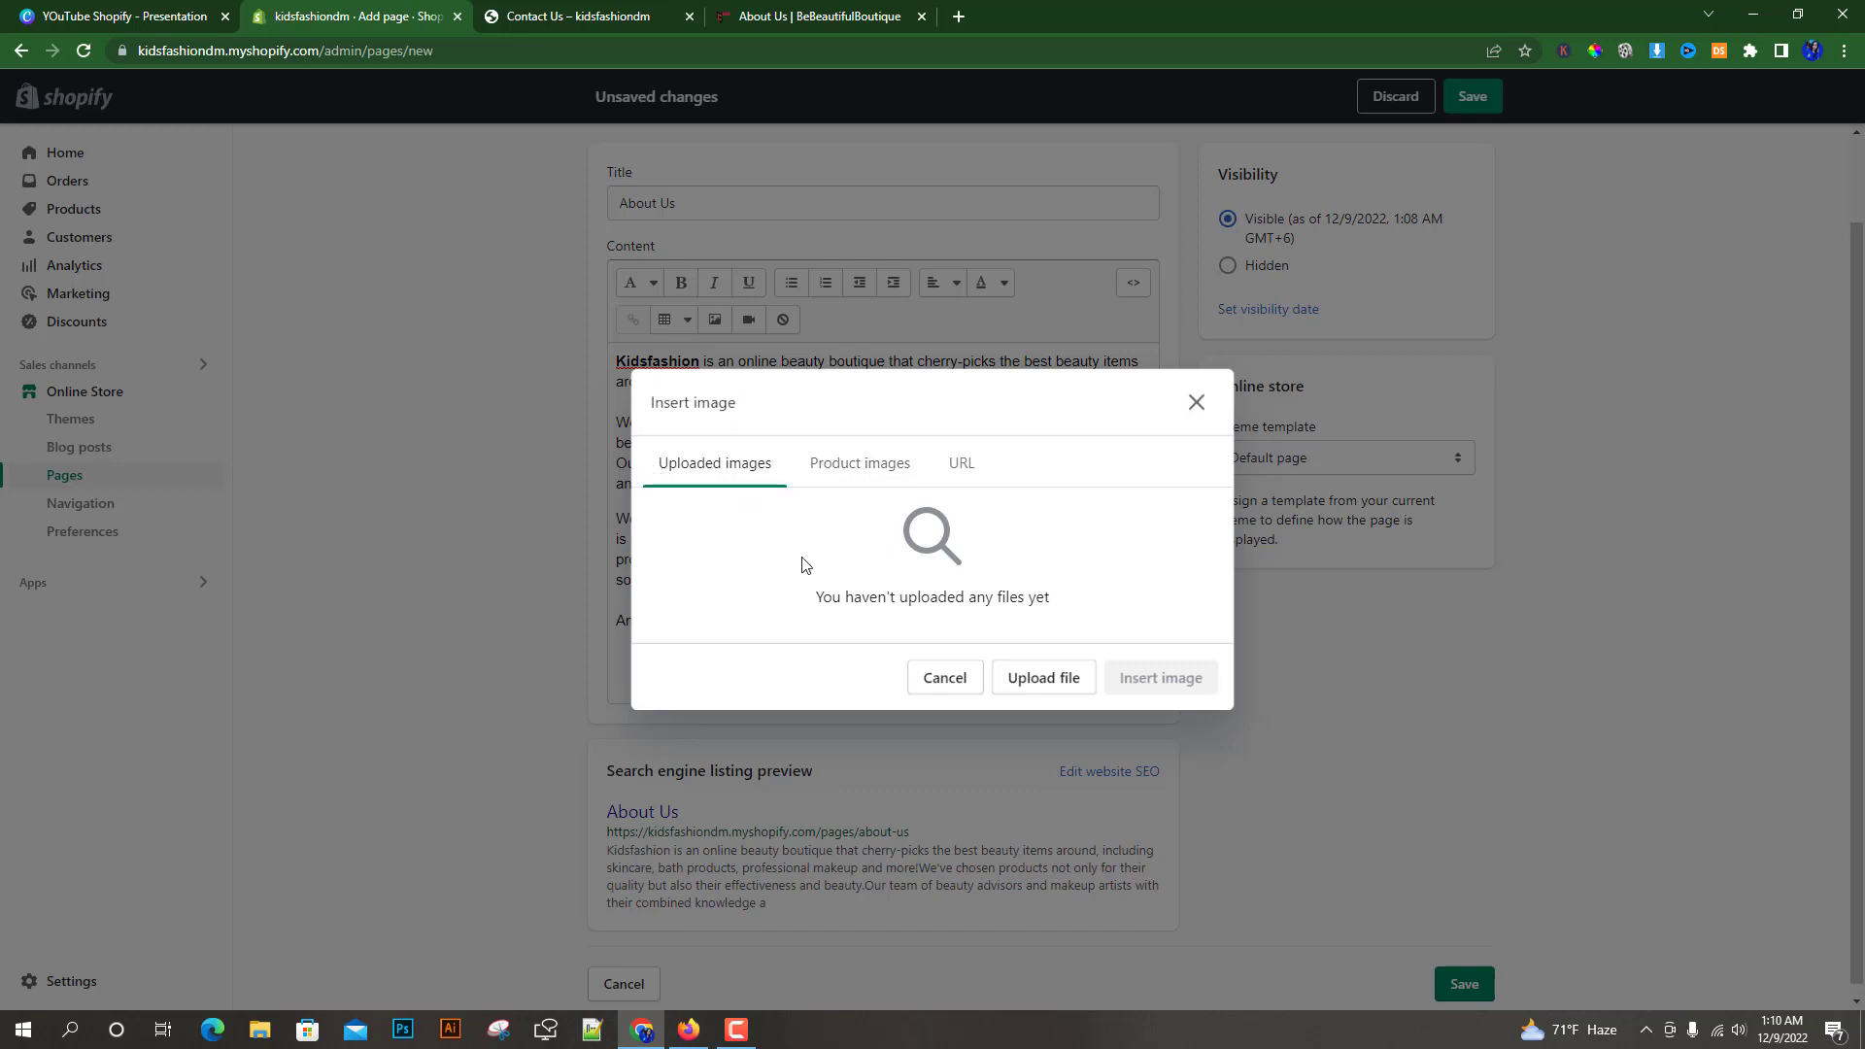
left_click(1034, 675)
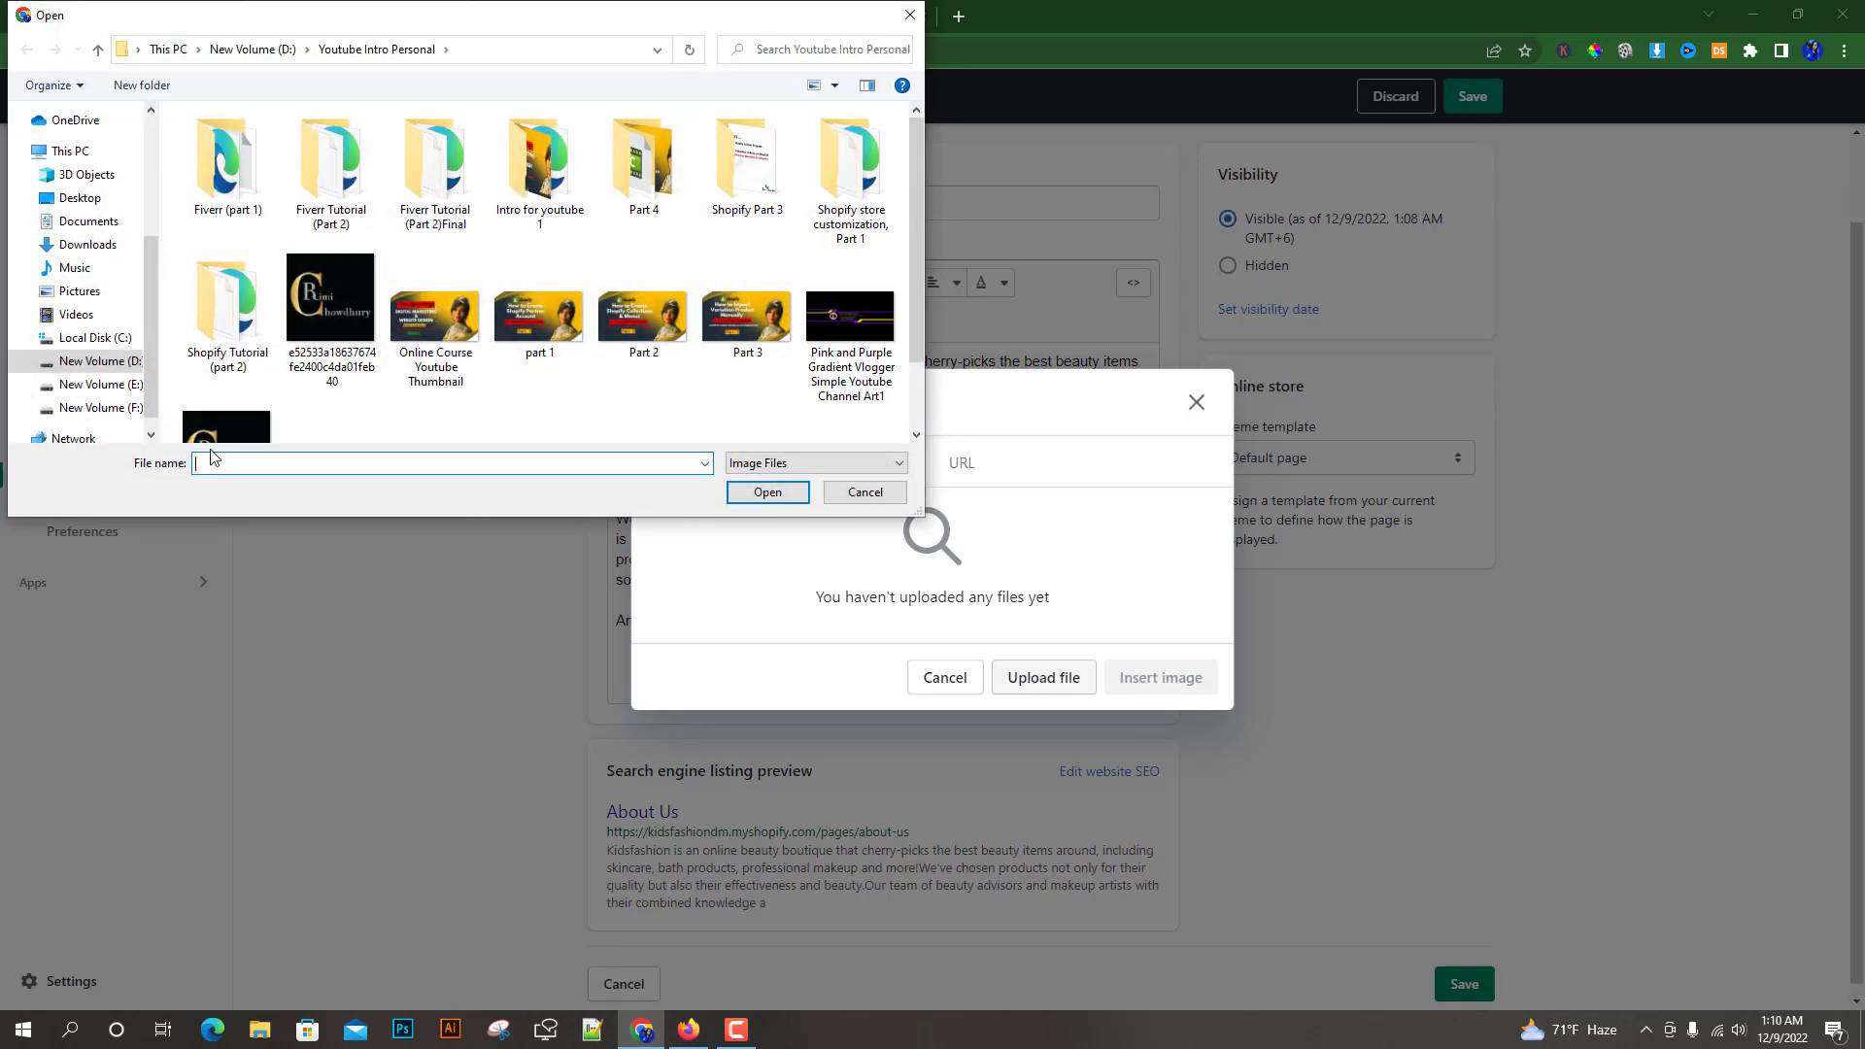
left_click(78, 409)
scroll(438, 388, "down", 3)
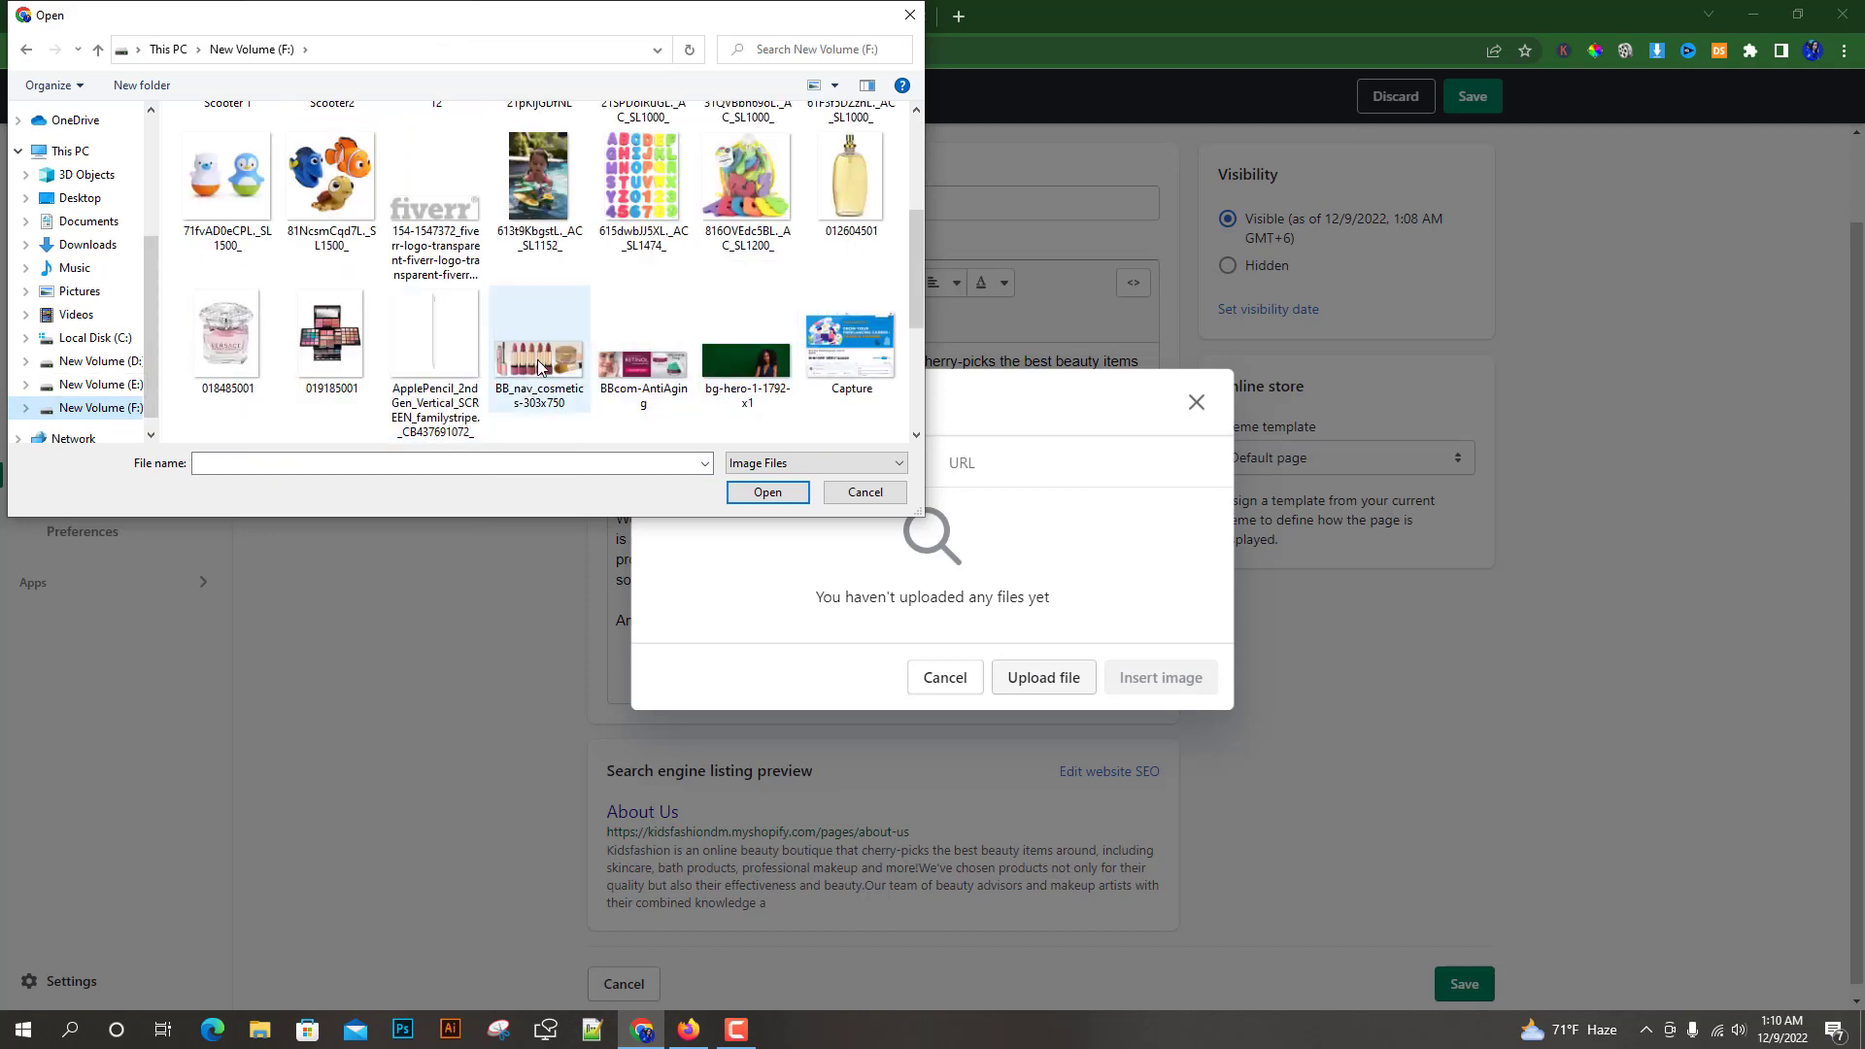
left_click(538, 365)
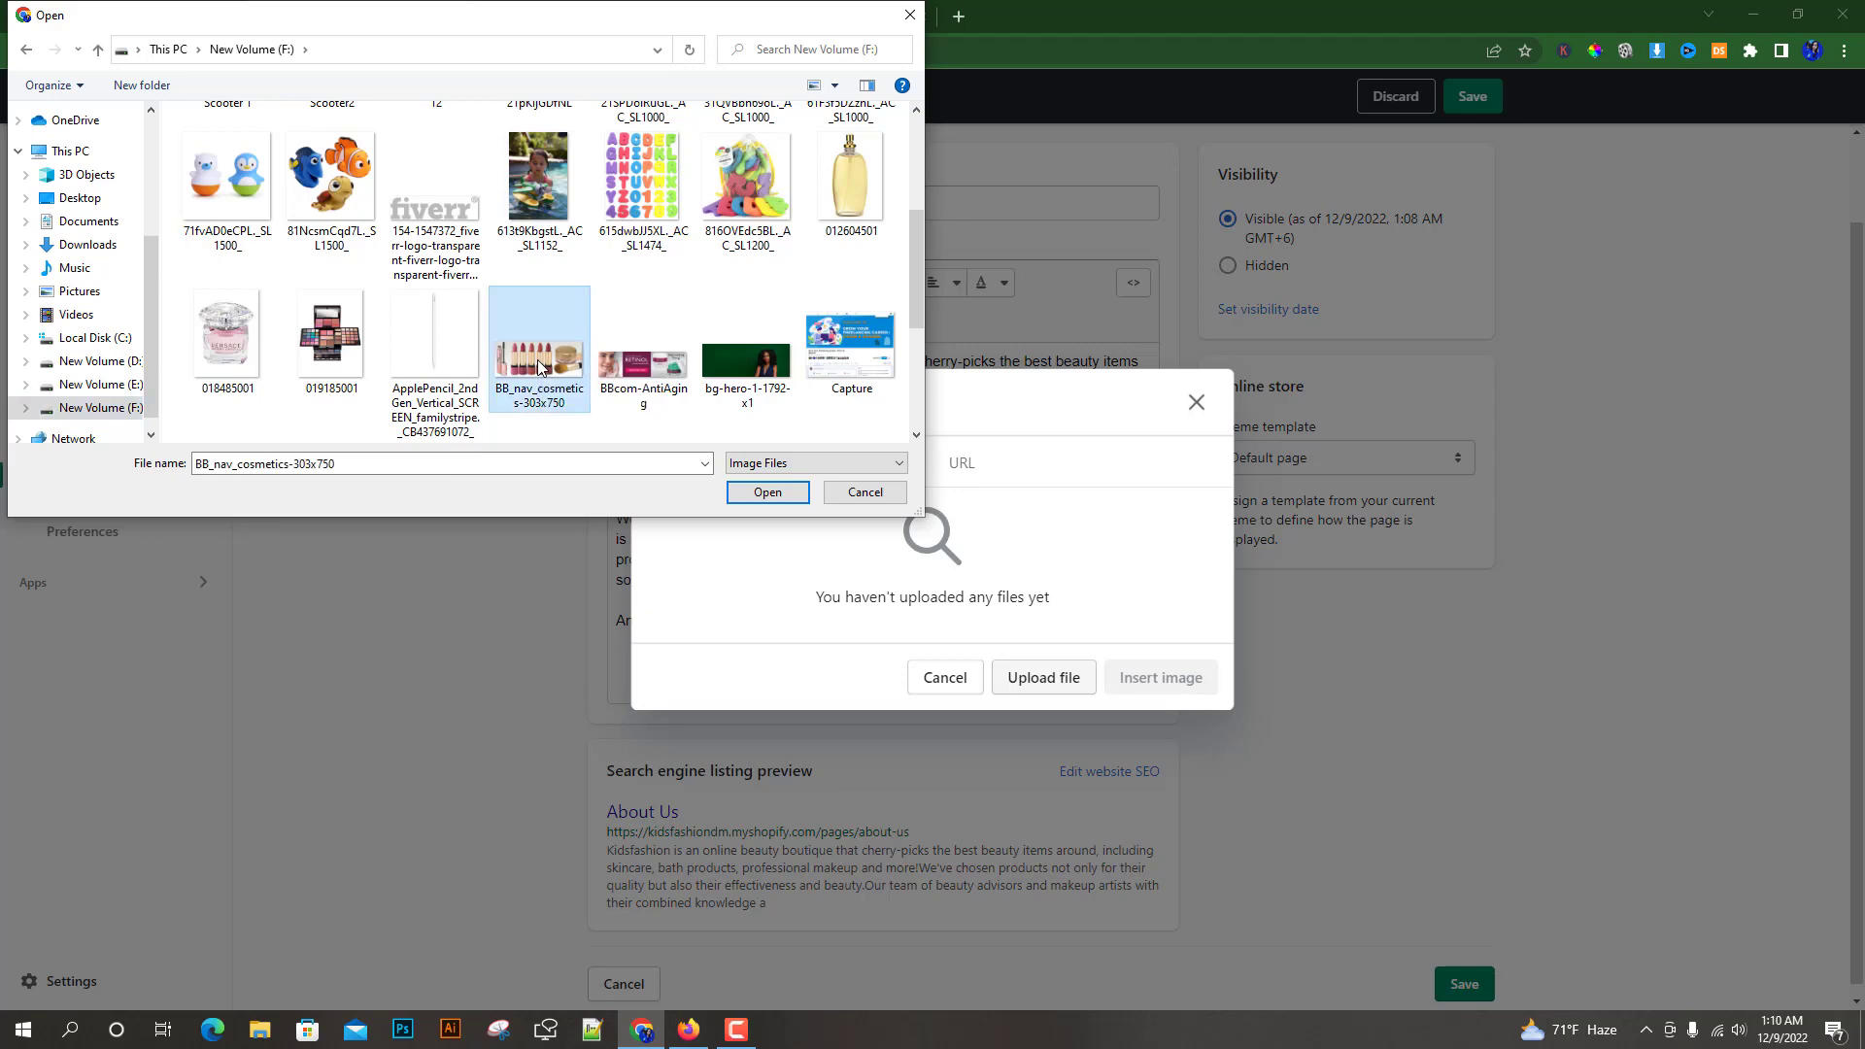
left_click(763, 493)
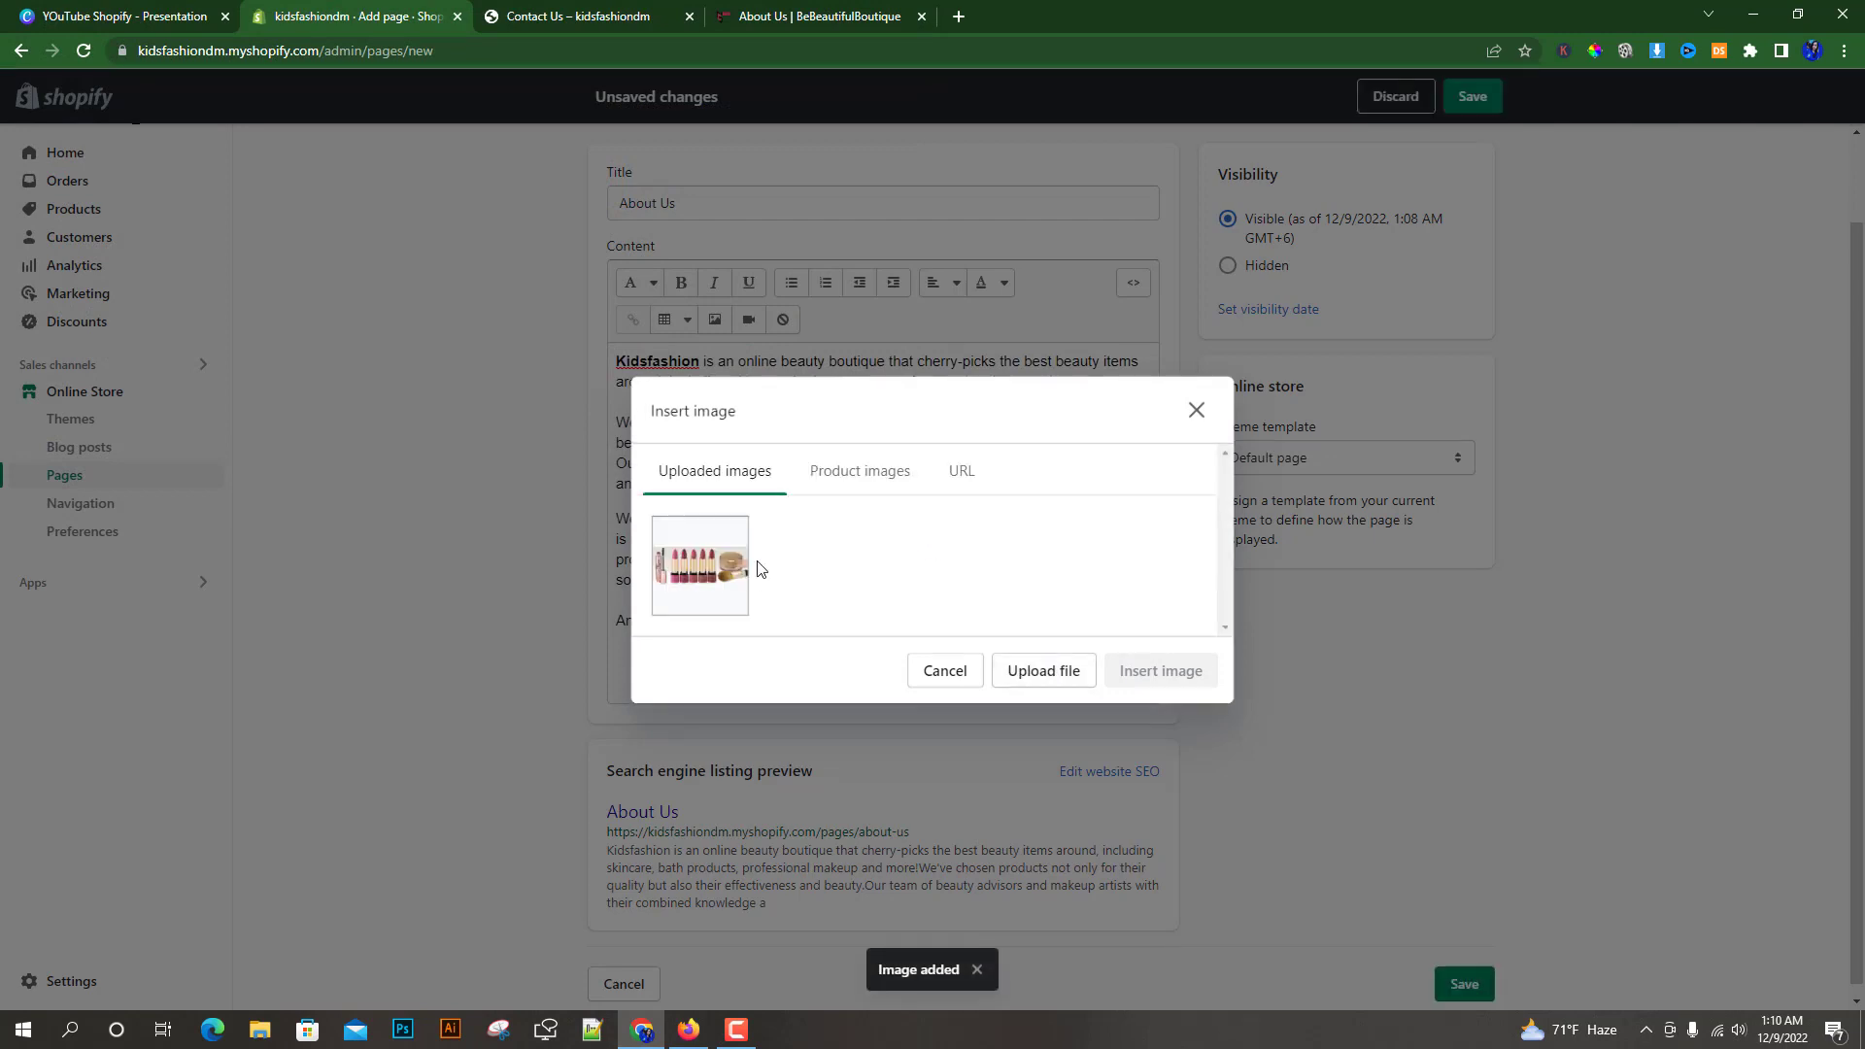
left_click(698, 573)
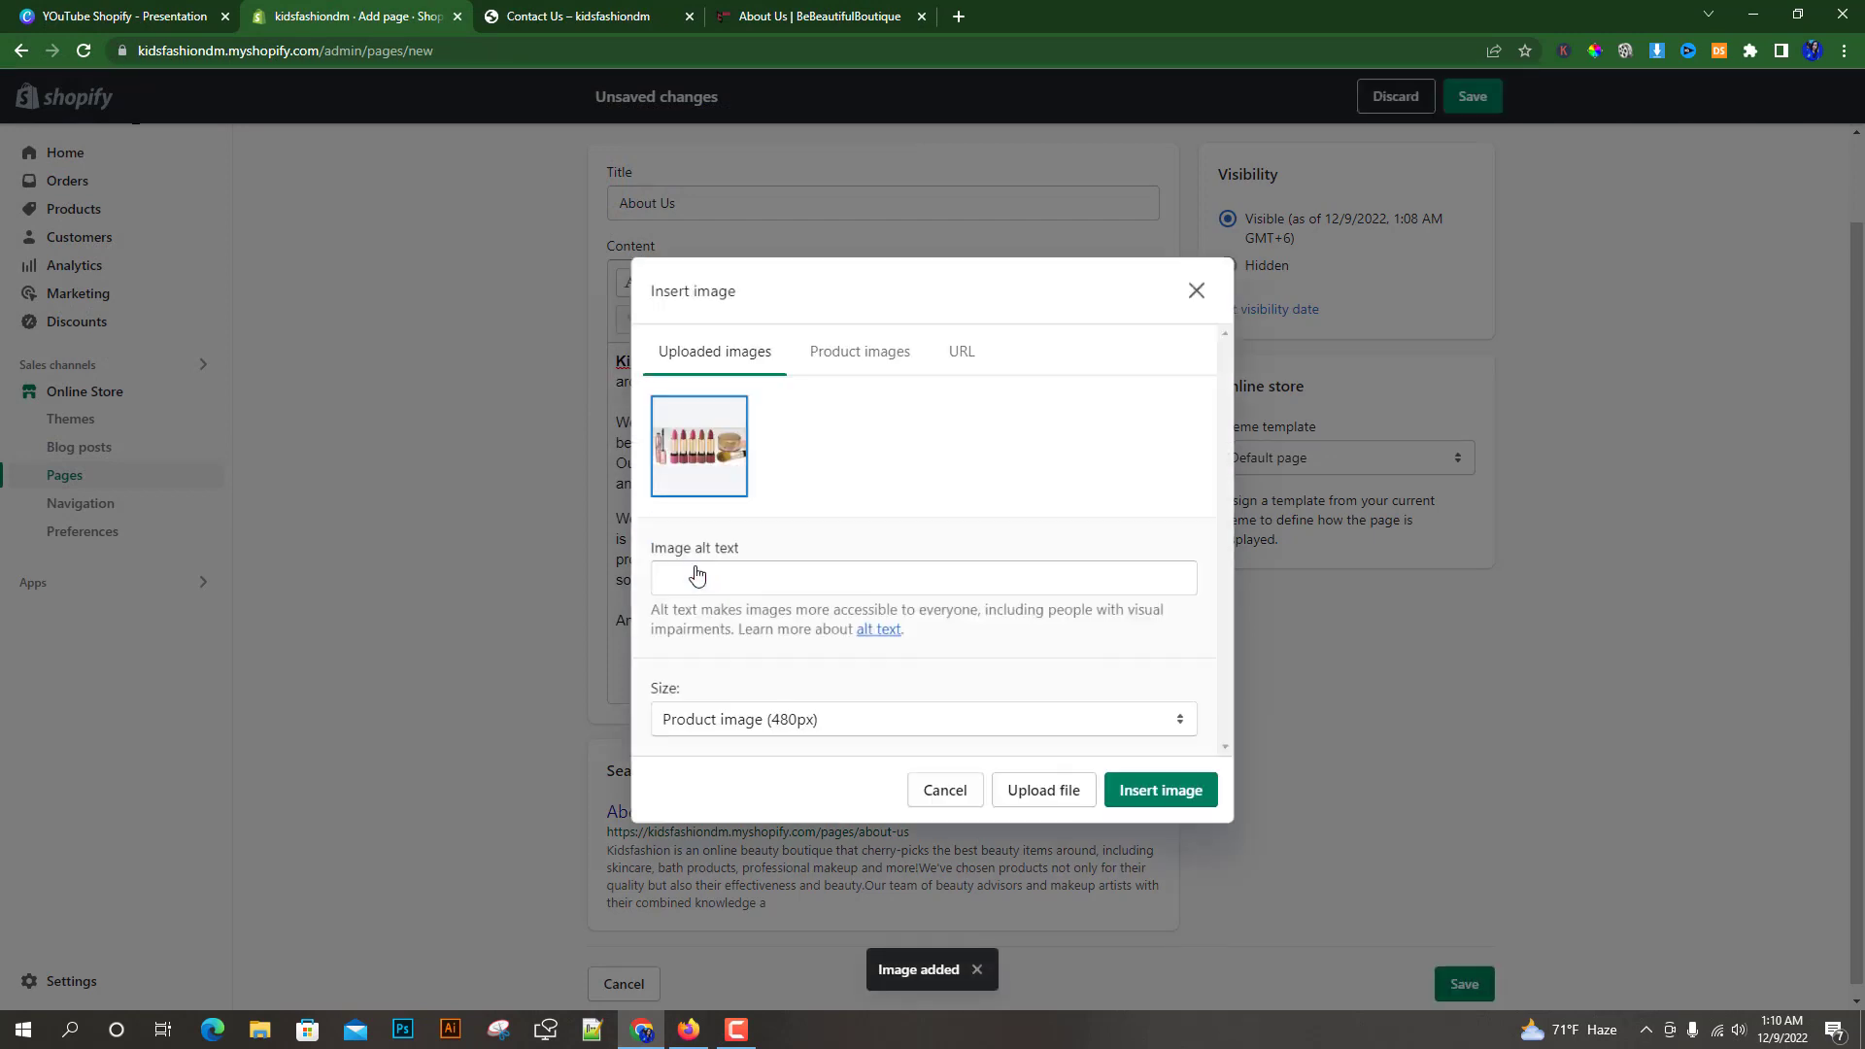
left_click(1161, 792)
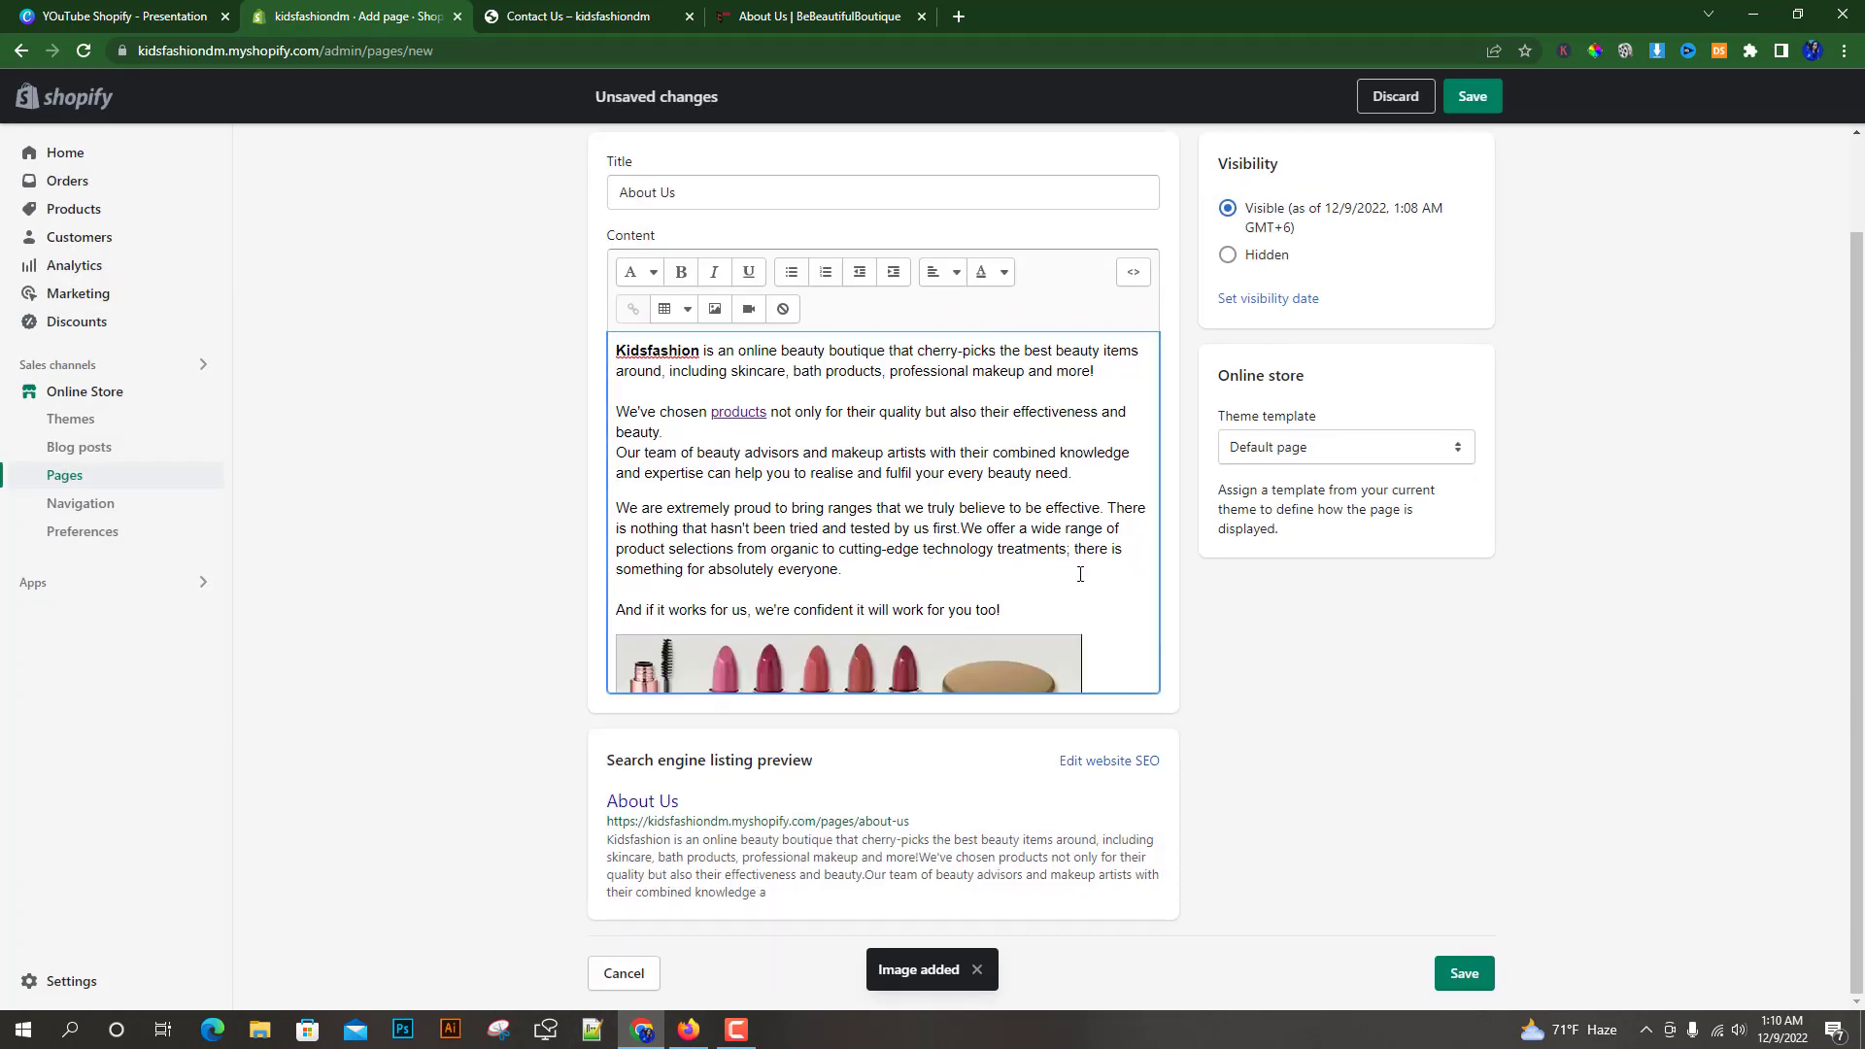
Center-align the inserted cosmetics image in the content
scroll(1089, 658, "down", 1)
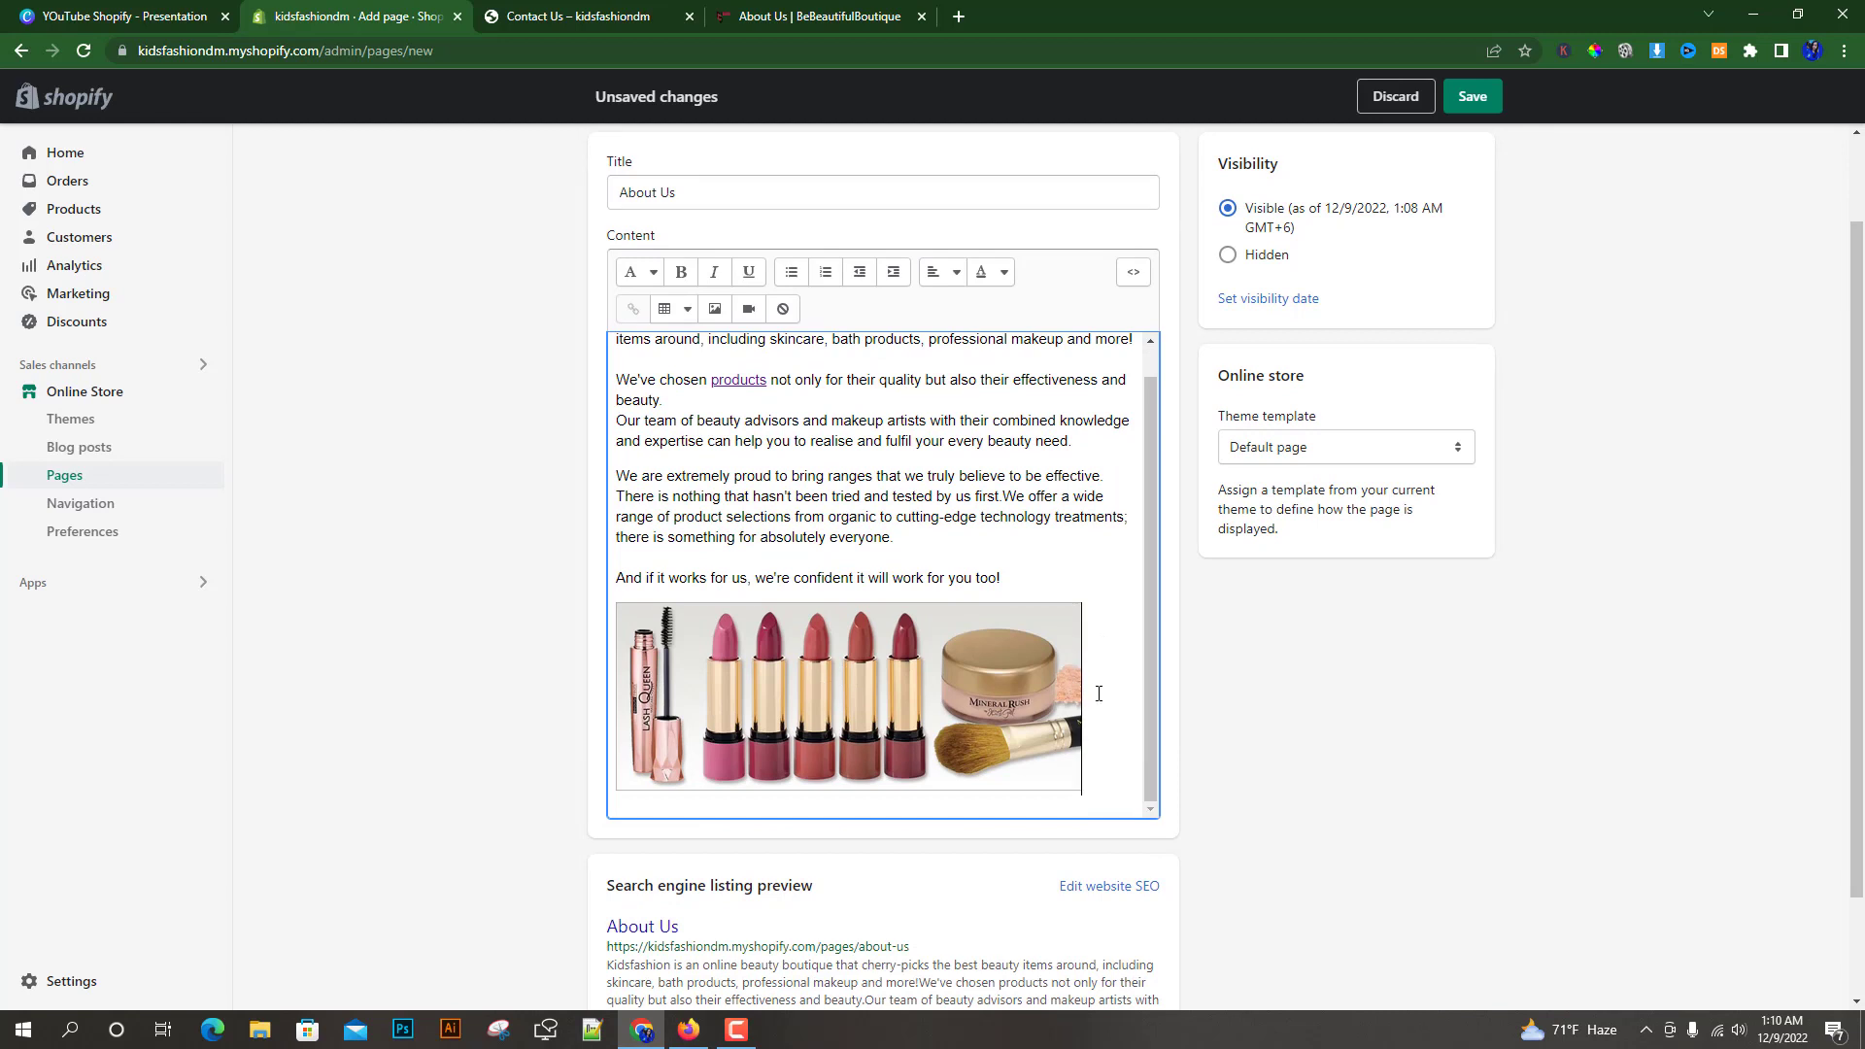
left_click(675, 689)
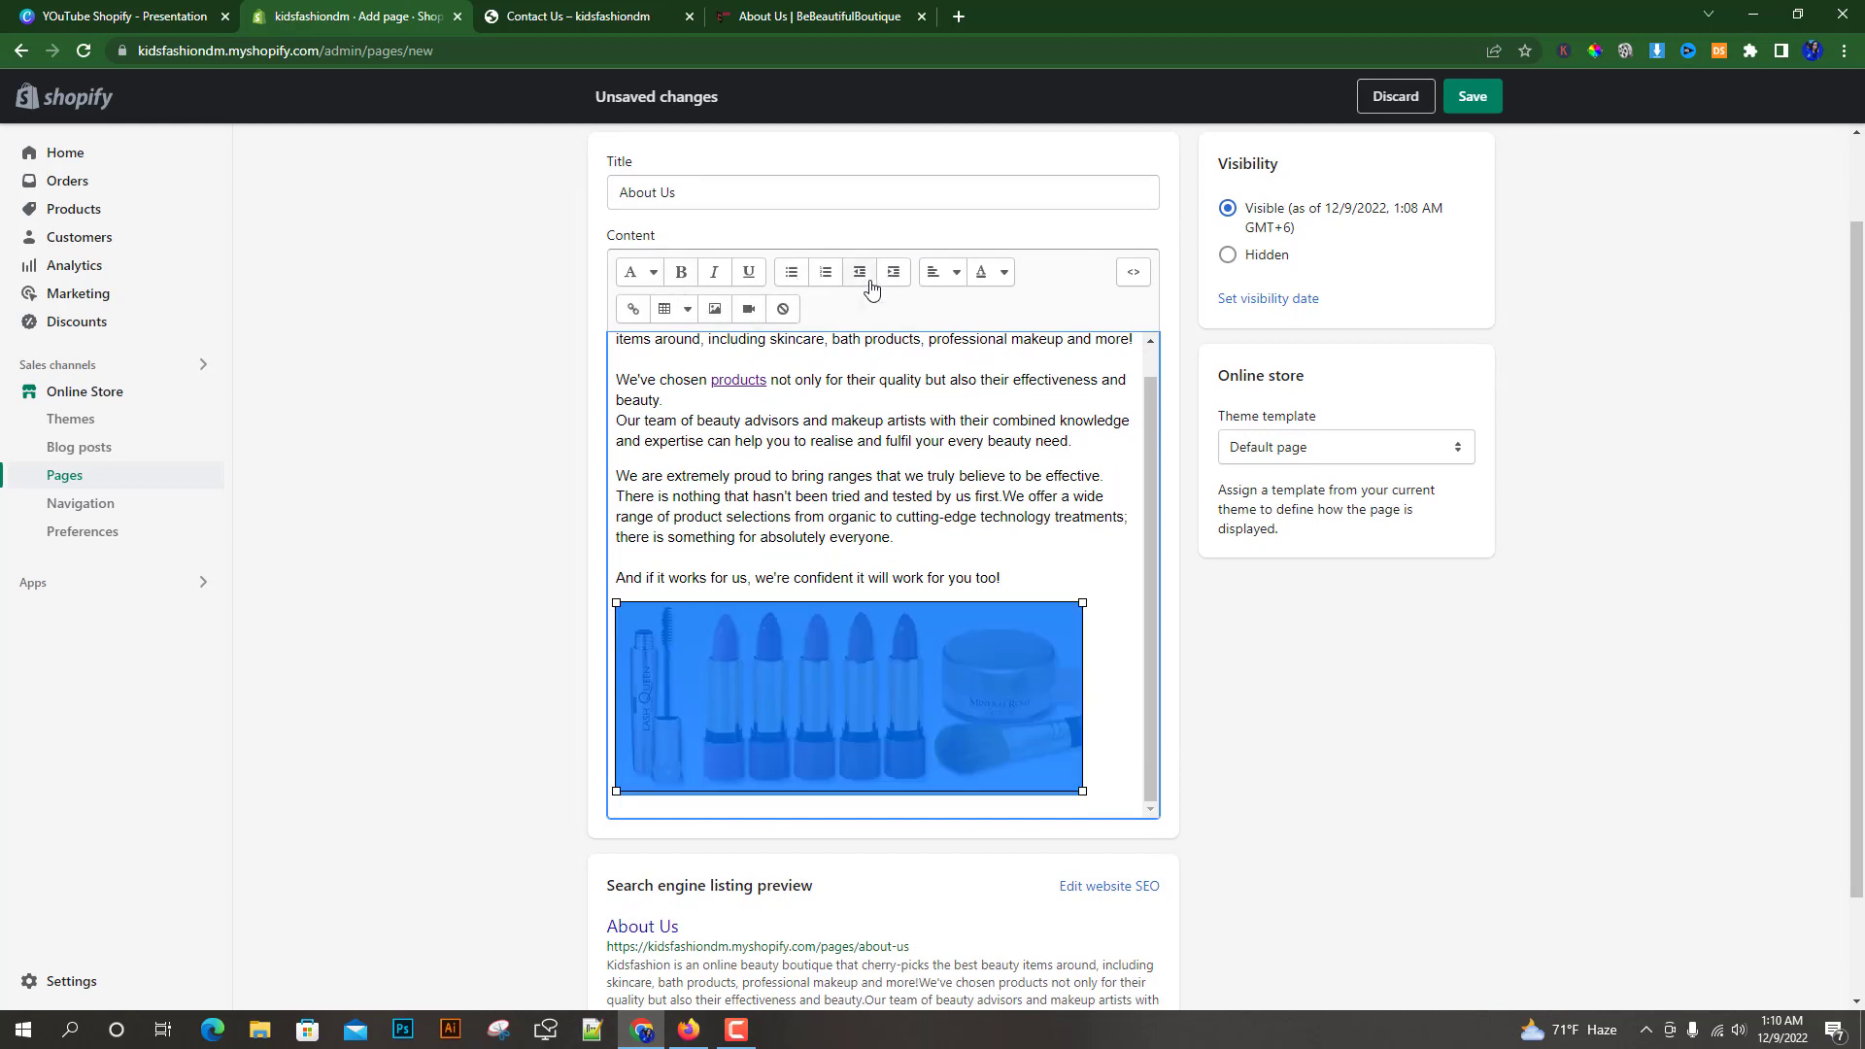
left_click(954, 277)
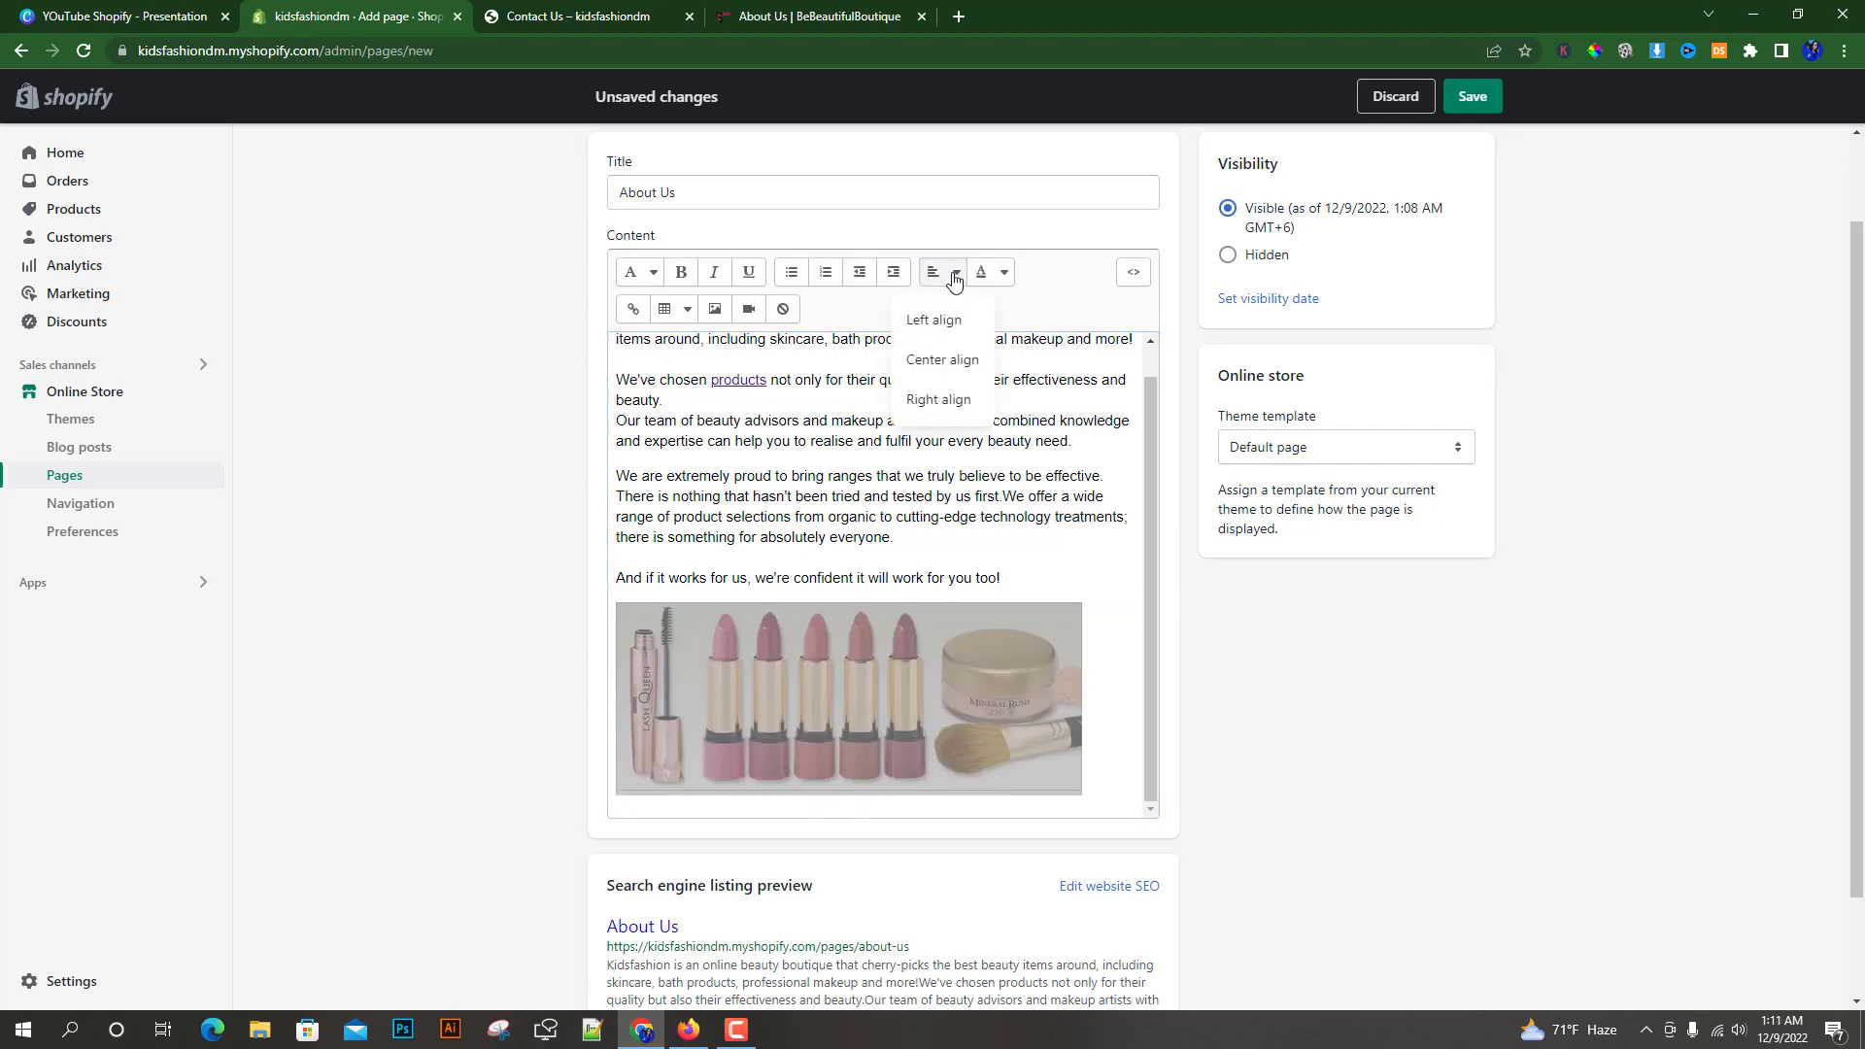
left_click(938, 361)
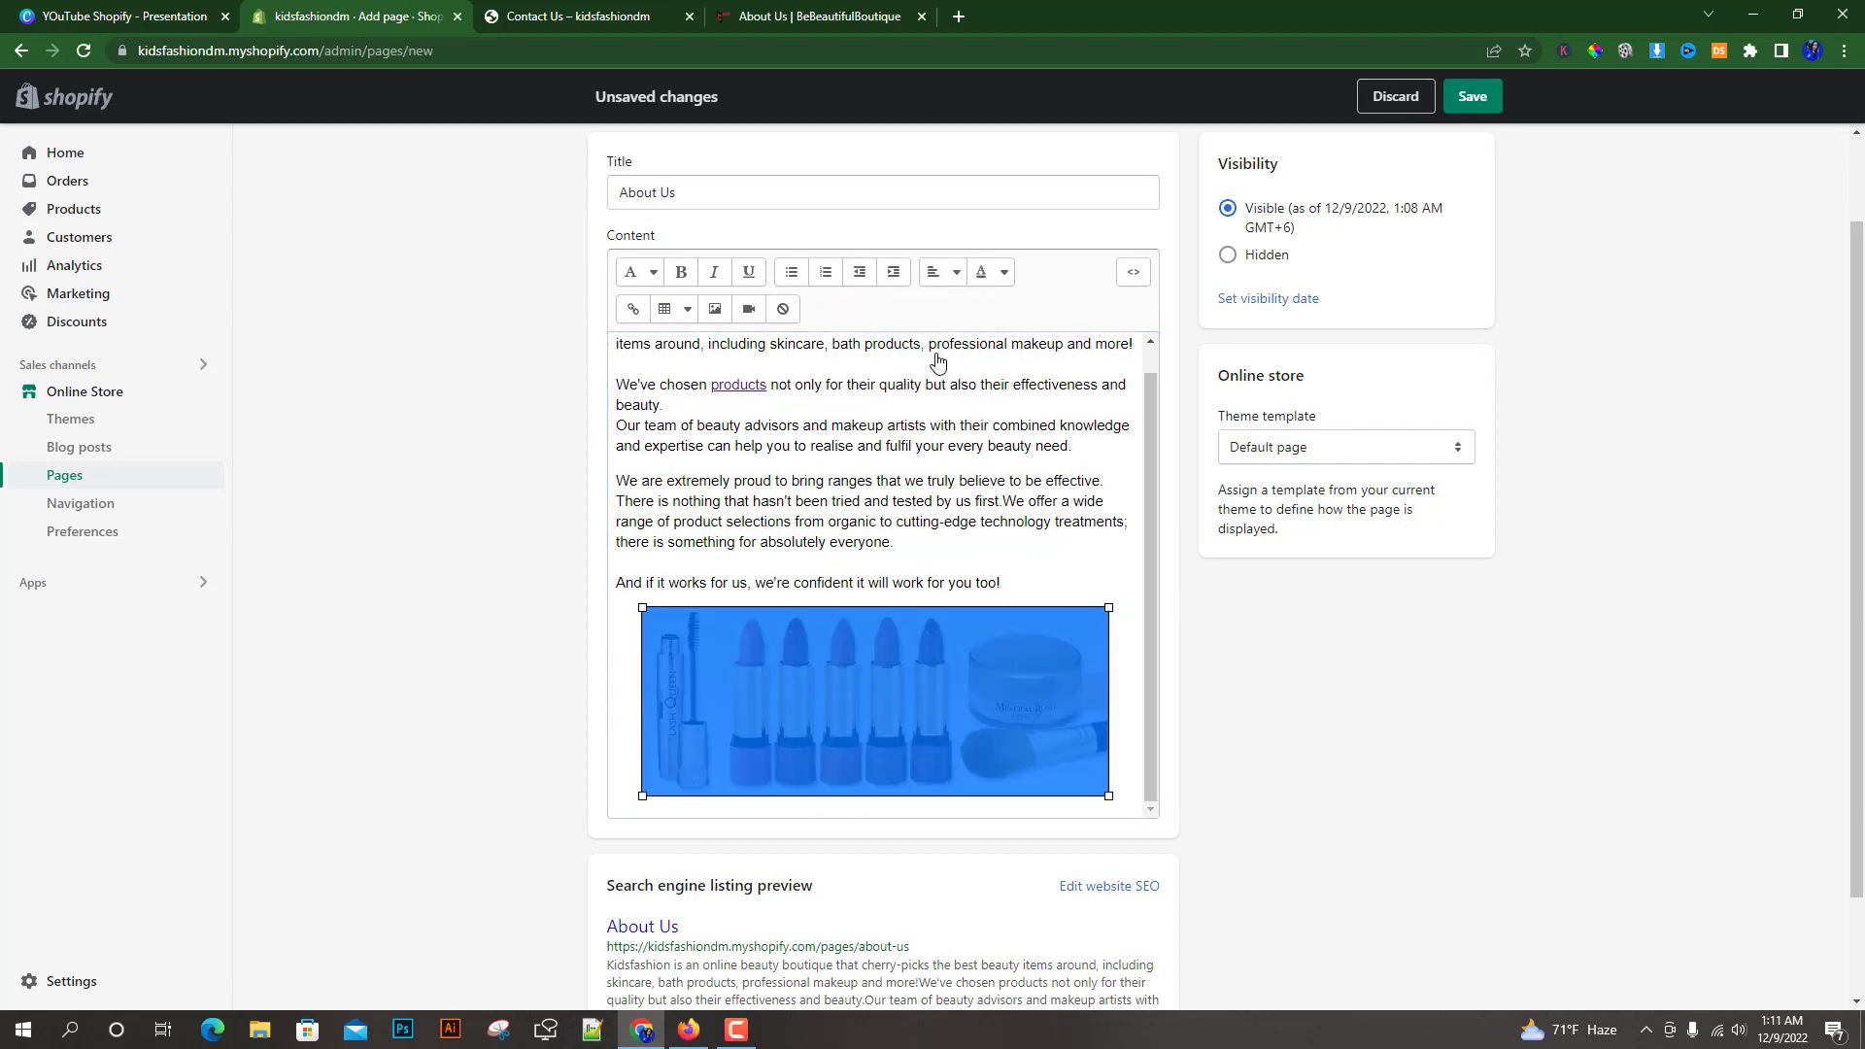
left_click(1121, 630)
left_click(1122, 648)
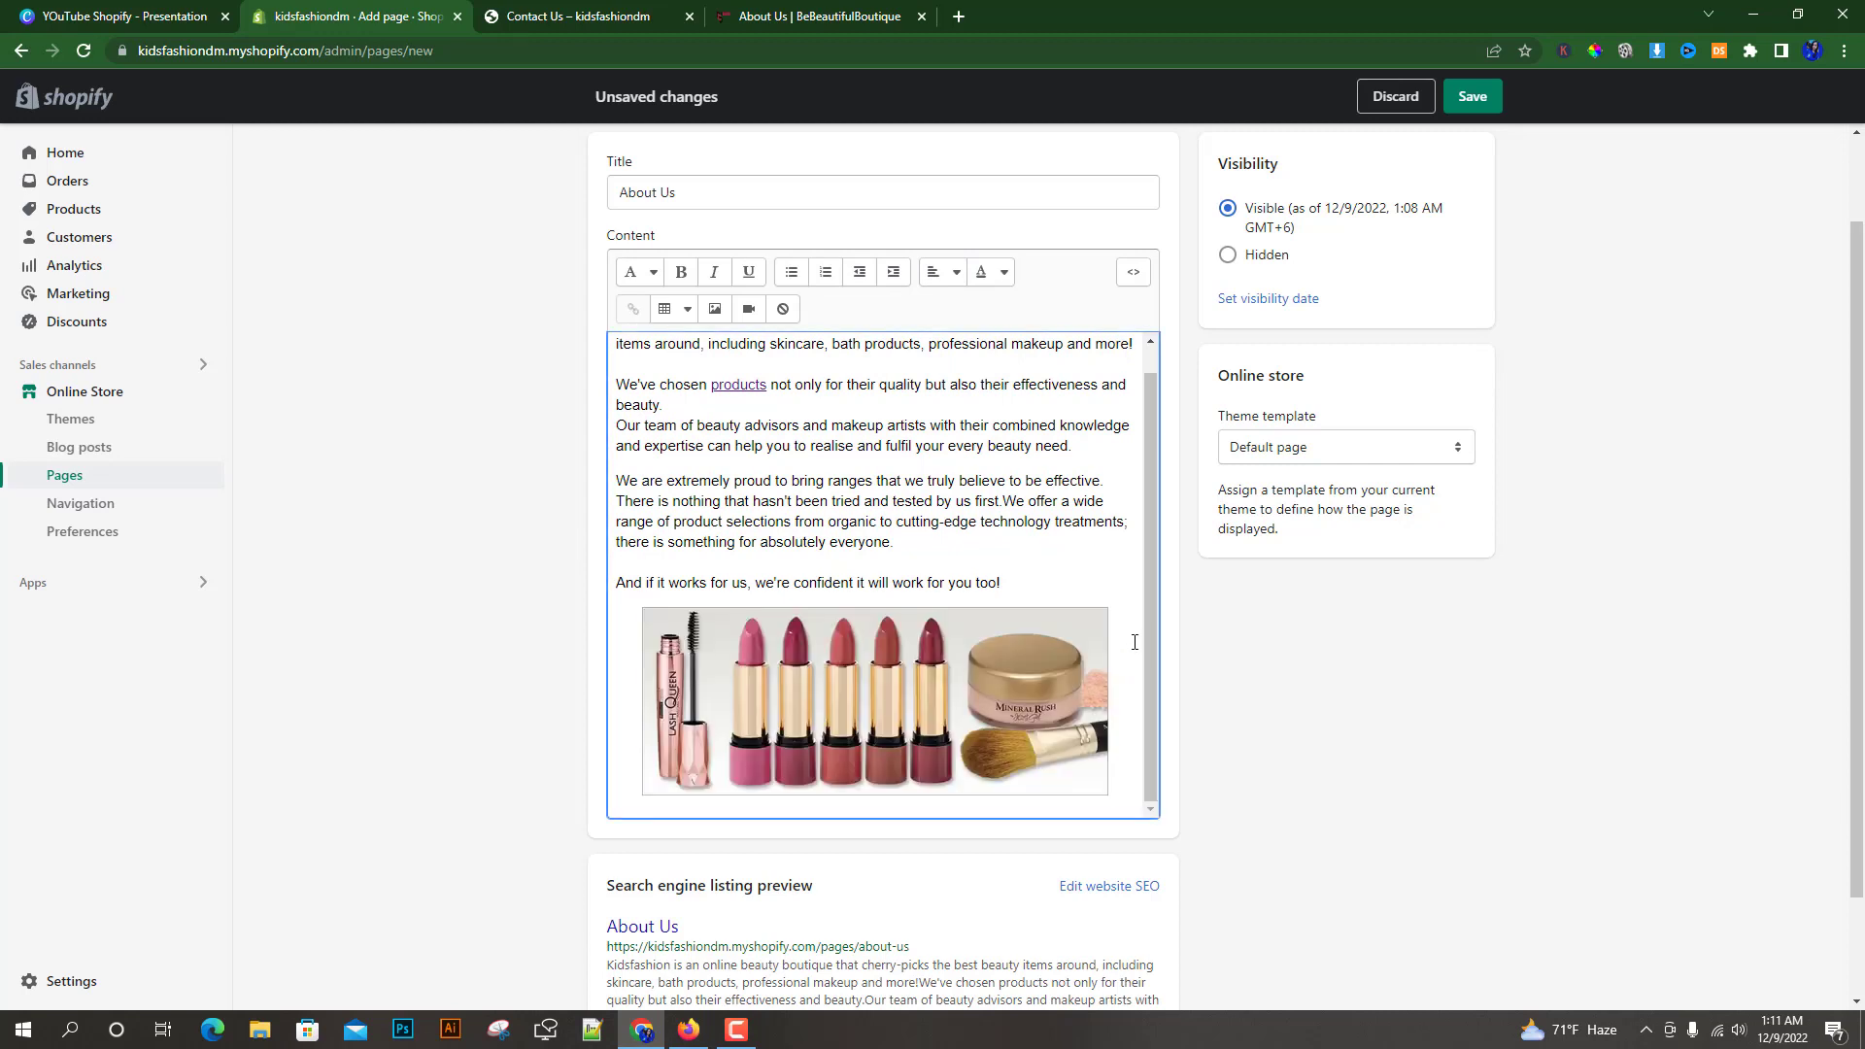
Add a new empty line below the image
scroll(1135, 643, "down", 2)
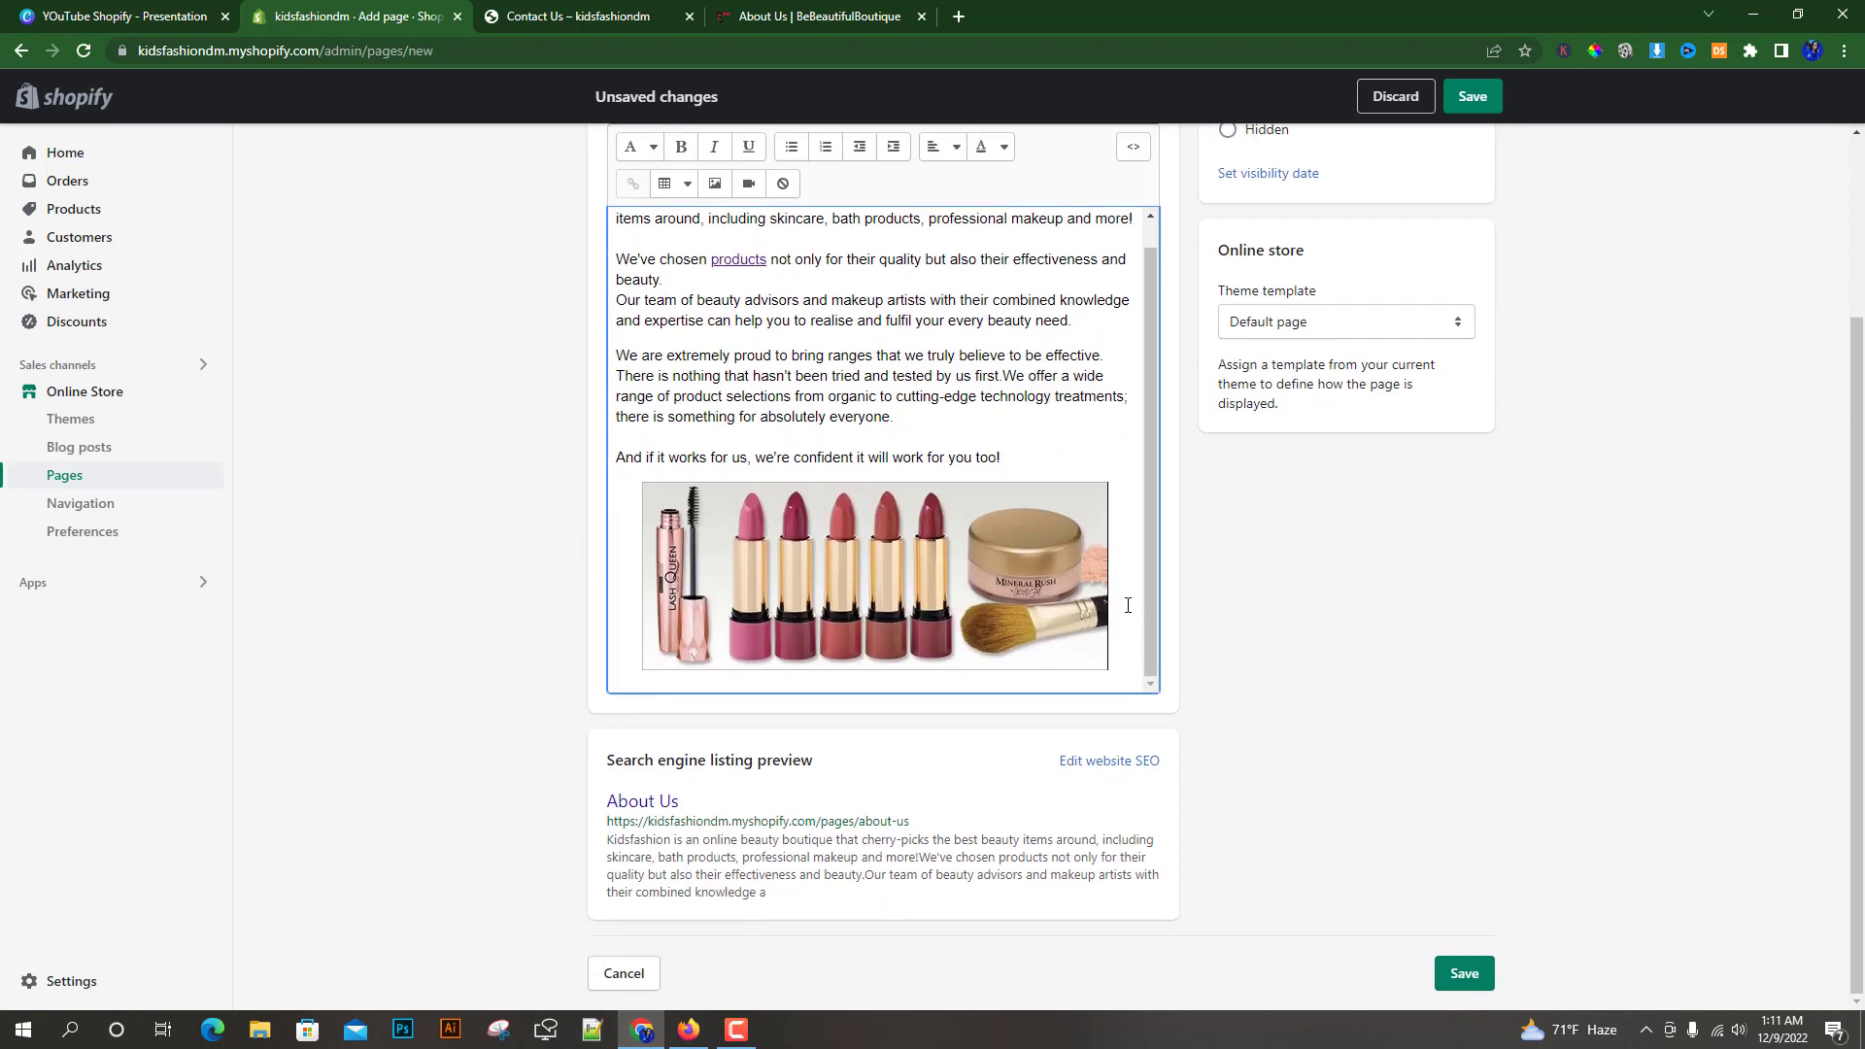
key("Return")
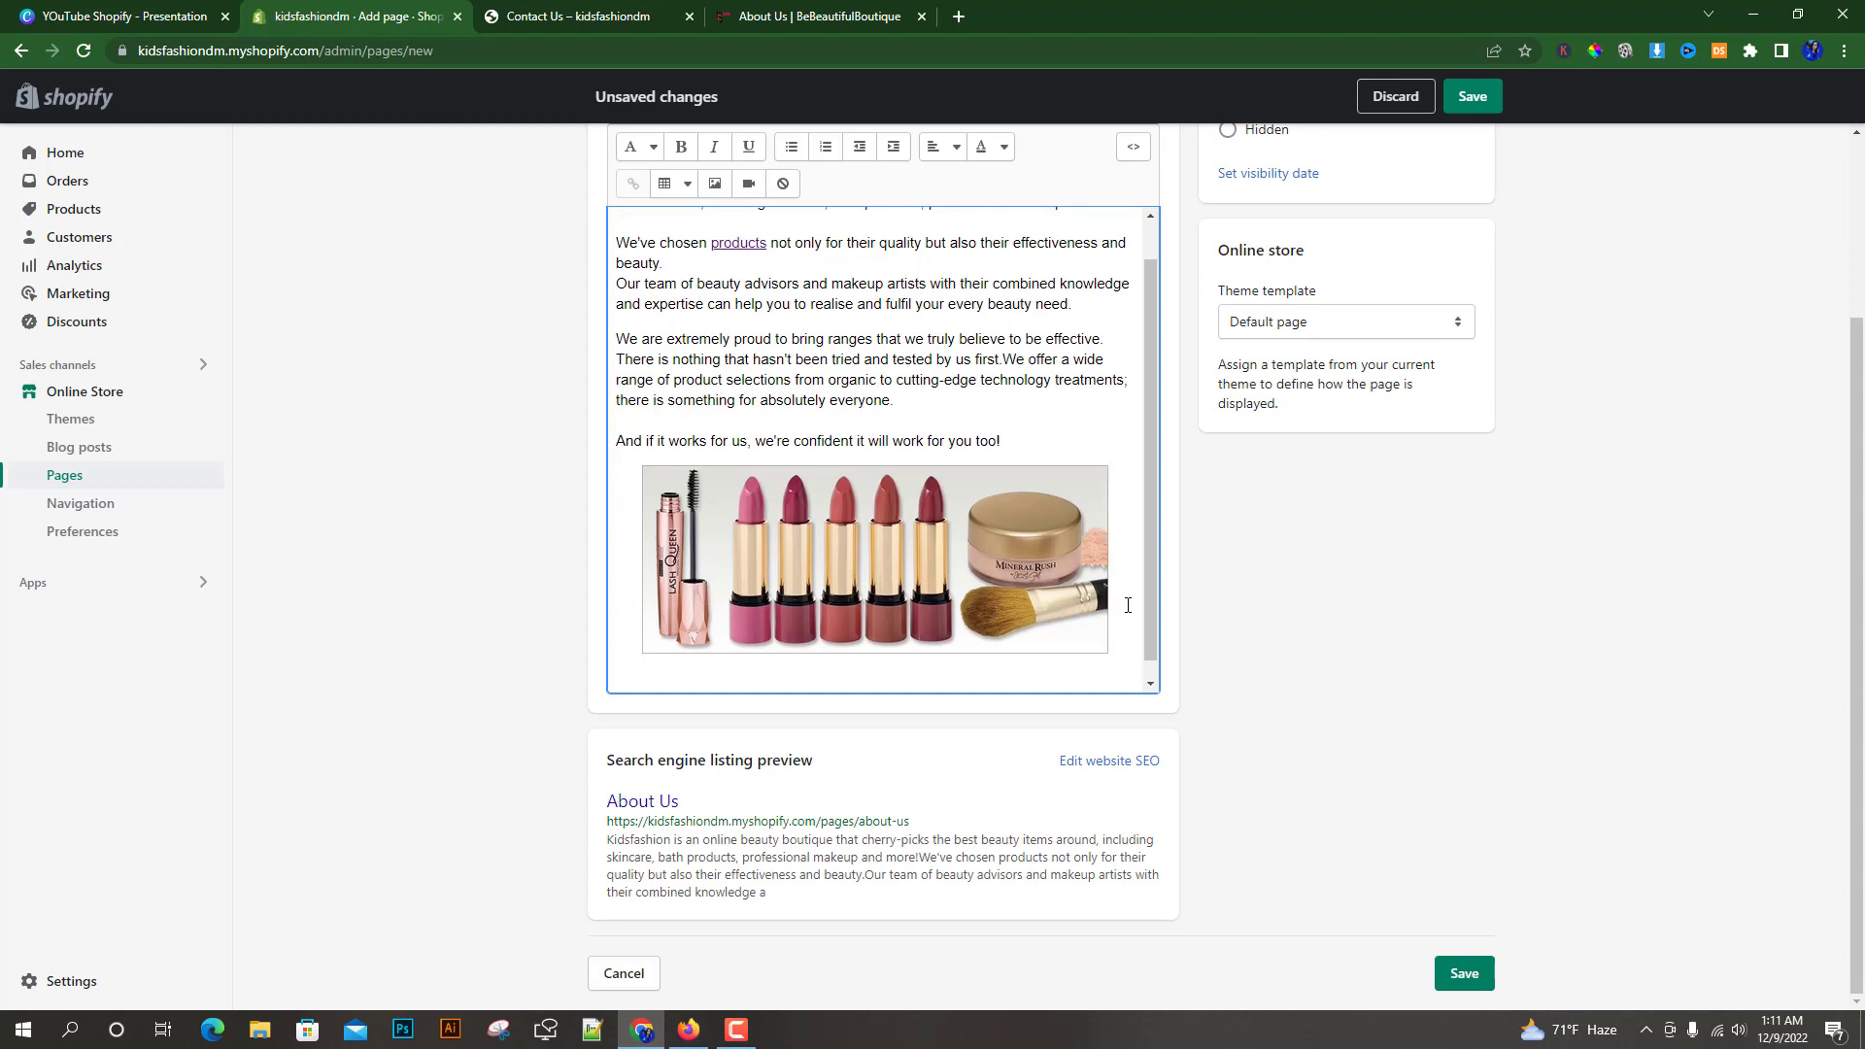
scroll(661, 660, "down", 1)
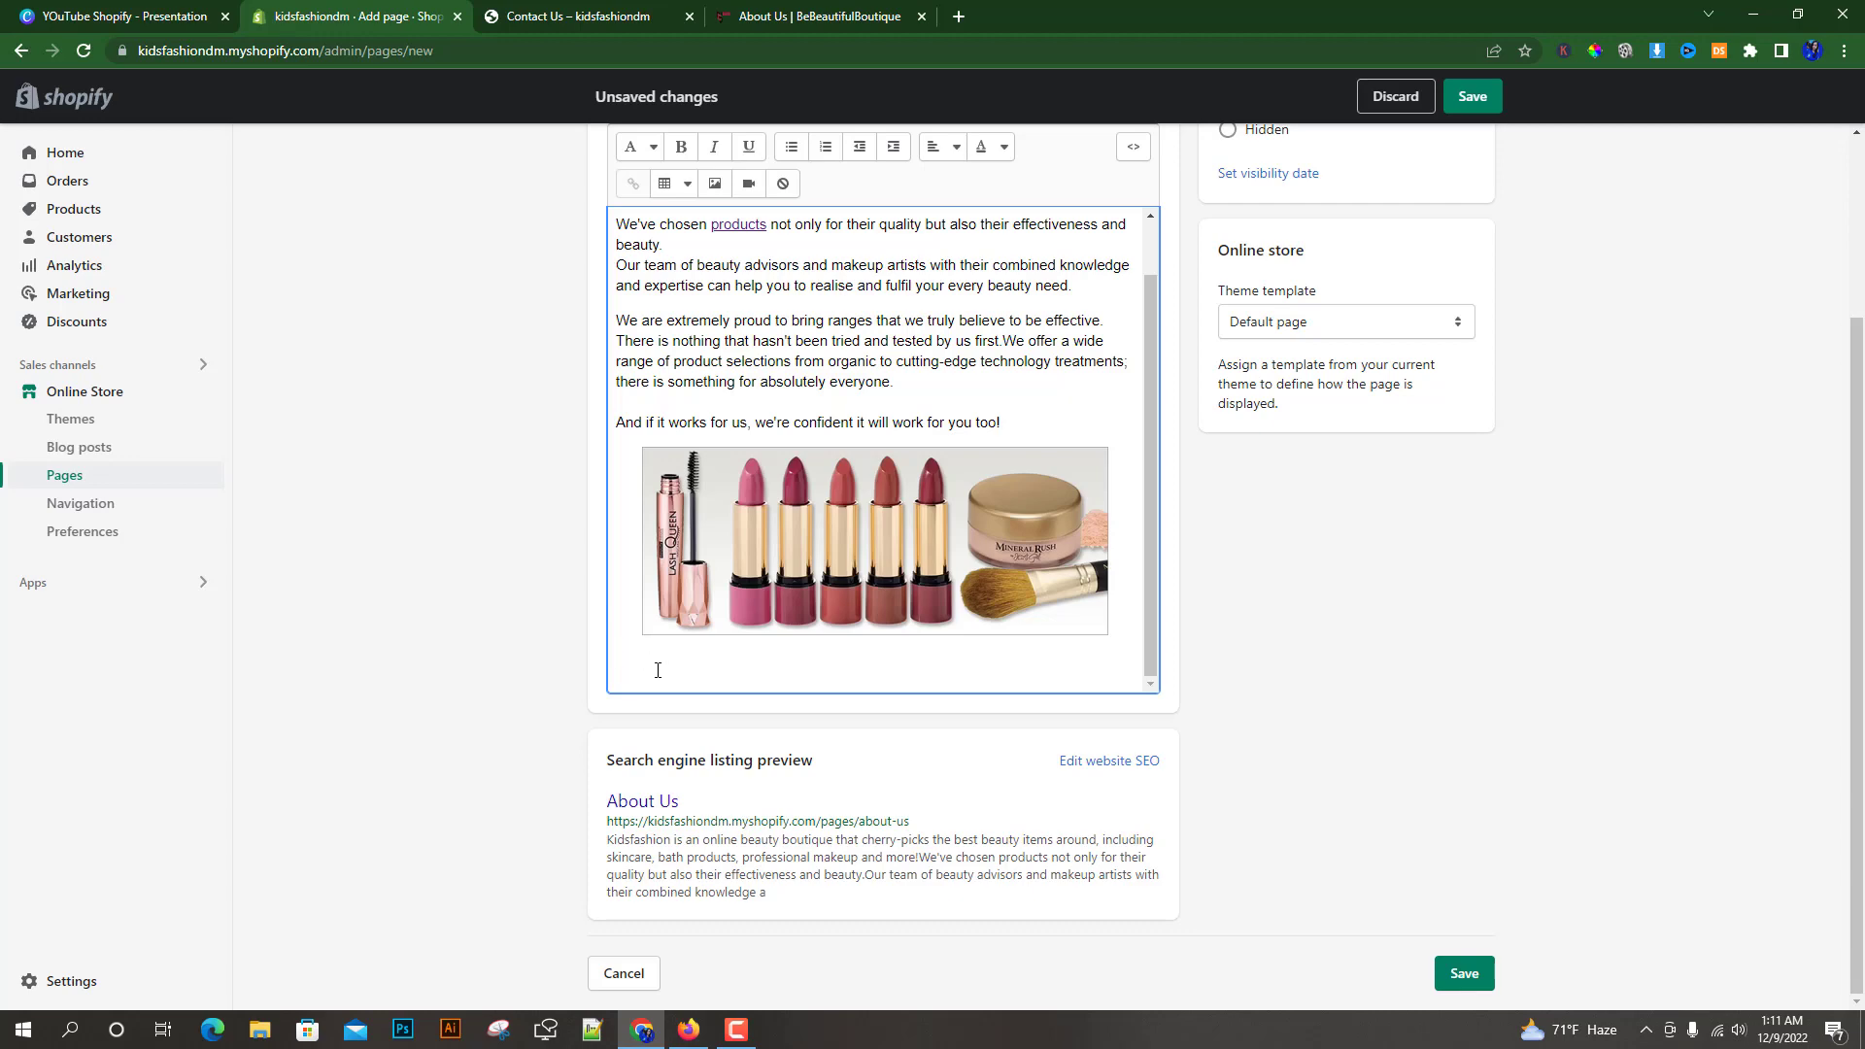
Place the cursor on the empty line below the image and open the Insert video dialog's snippet box
scroll(641, 666, "up", 5)
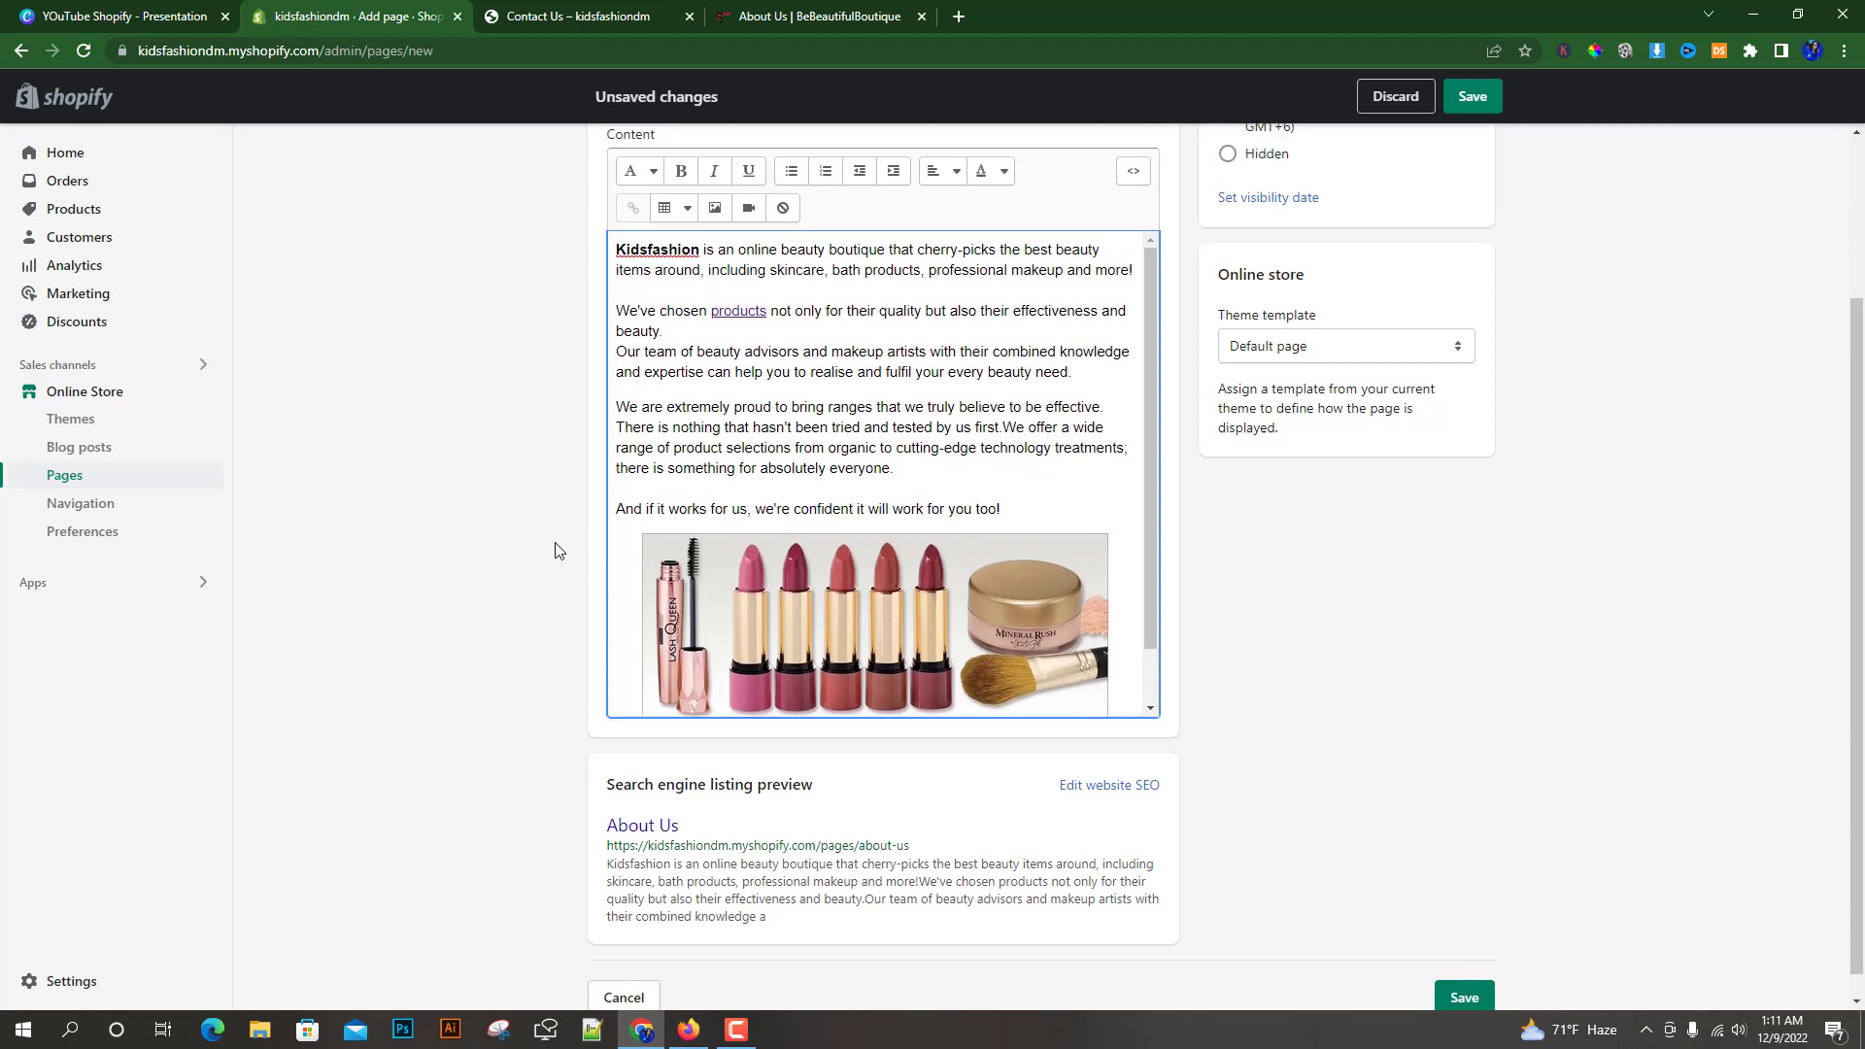
left_click_drag(690, 304, 595, 309)
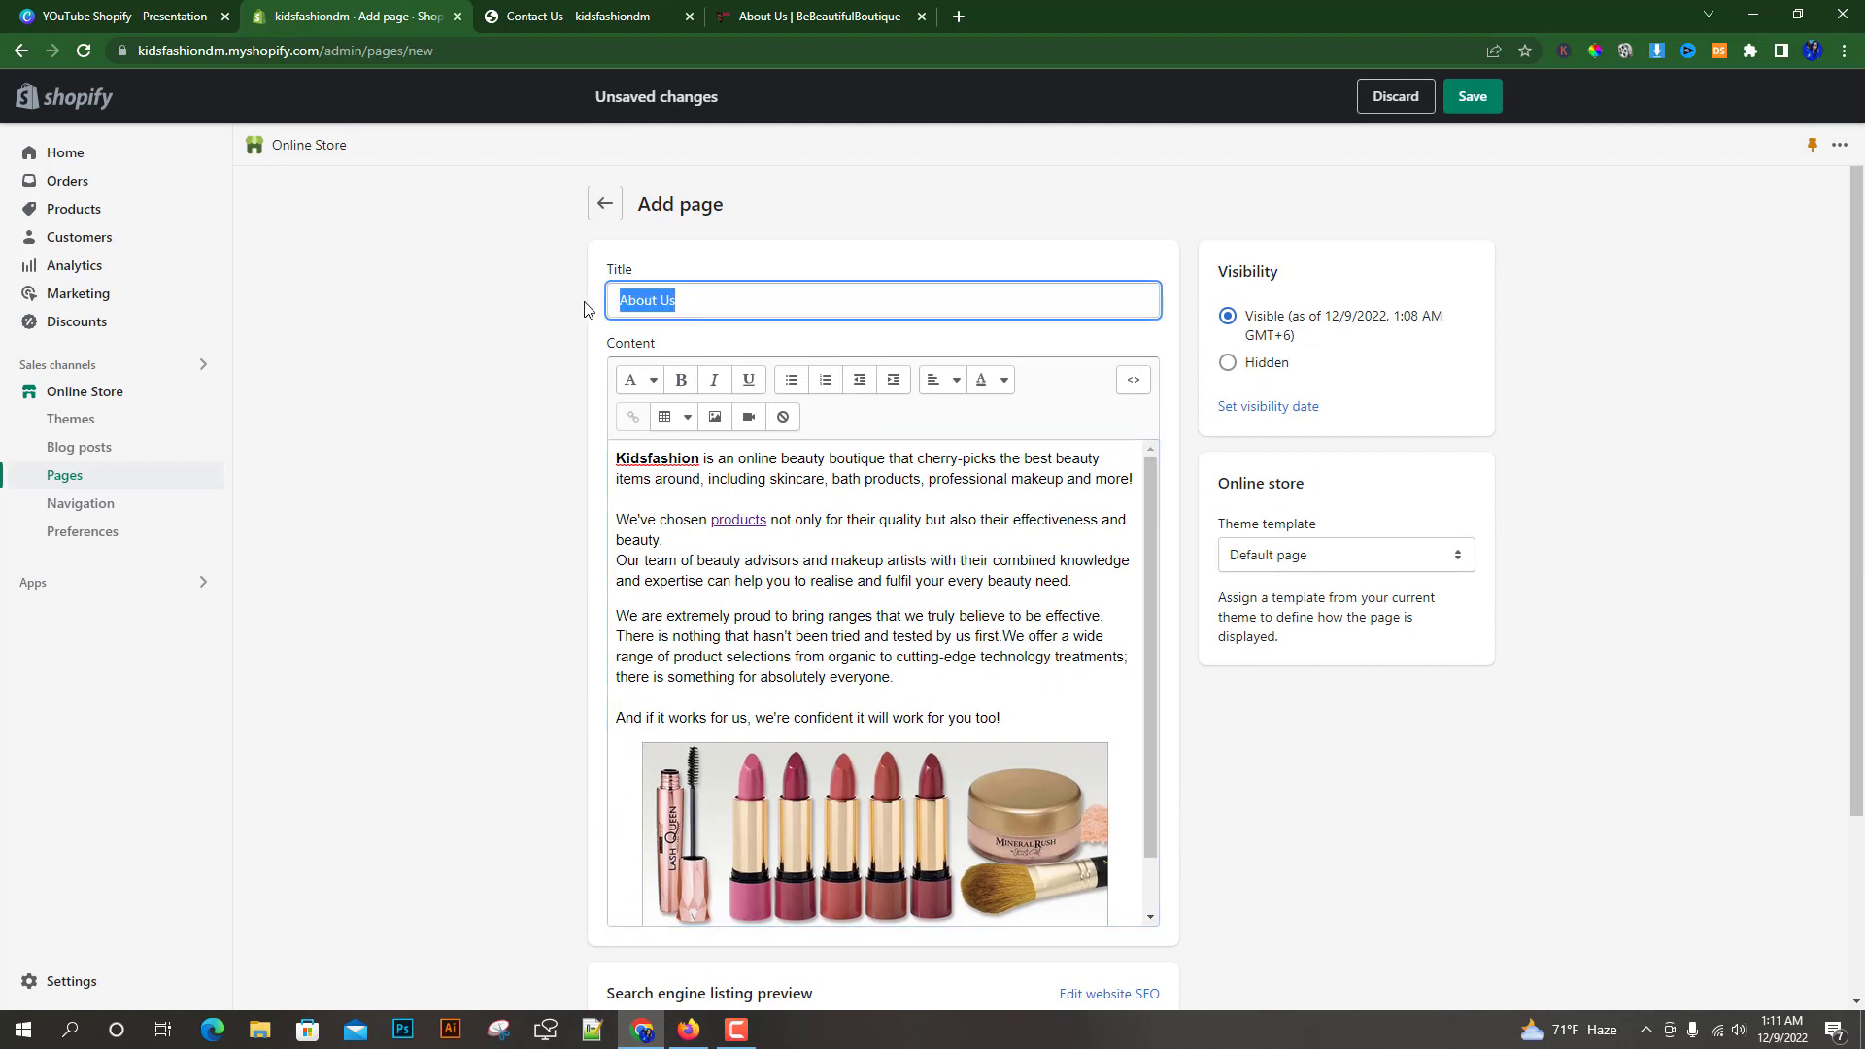
left_click(534, 575)
scroll(771, 522, "down", 2)
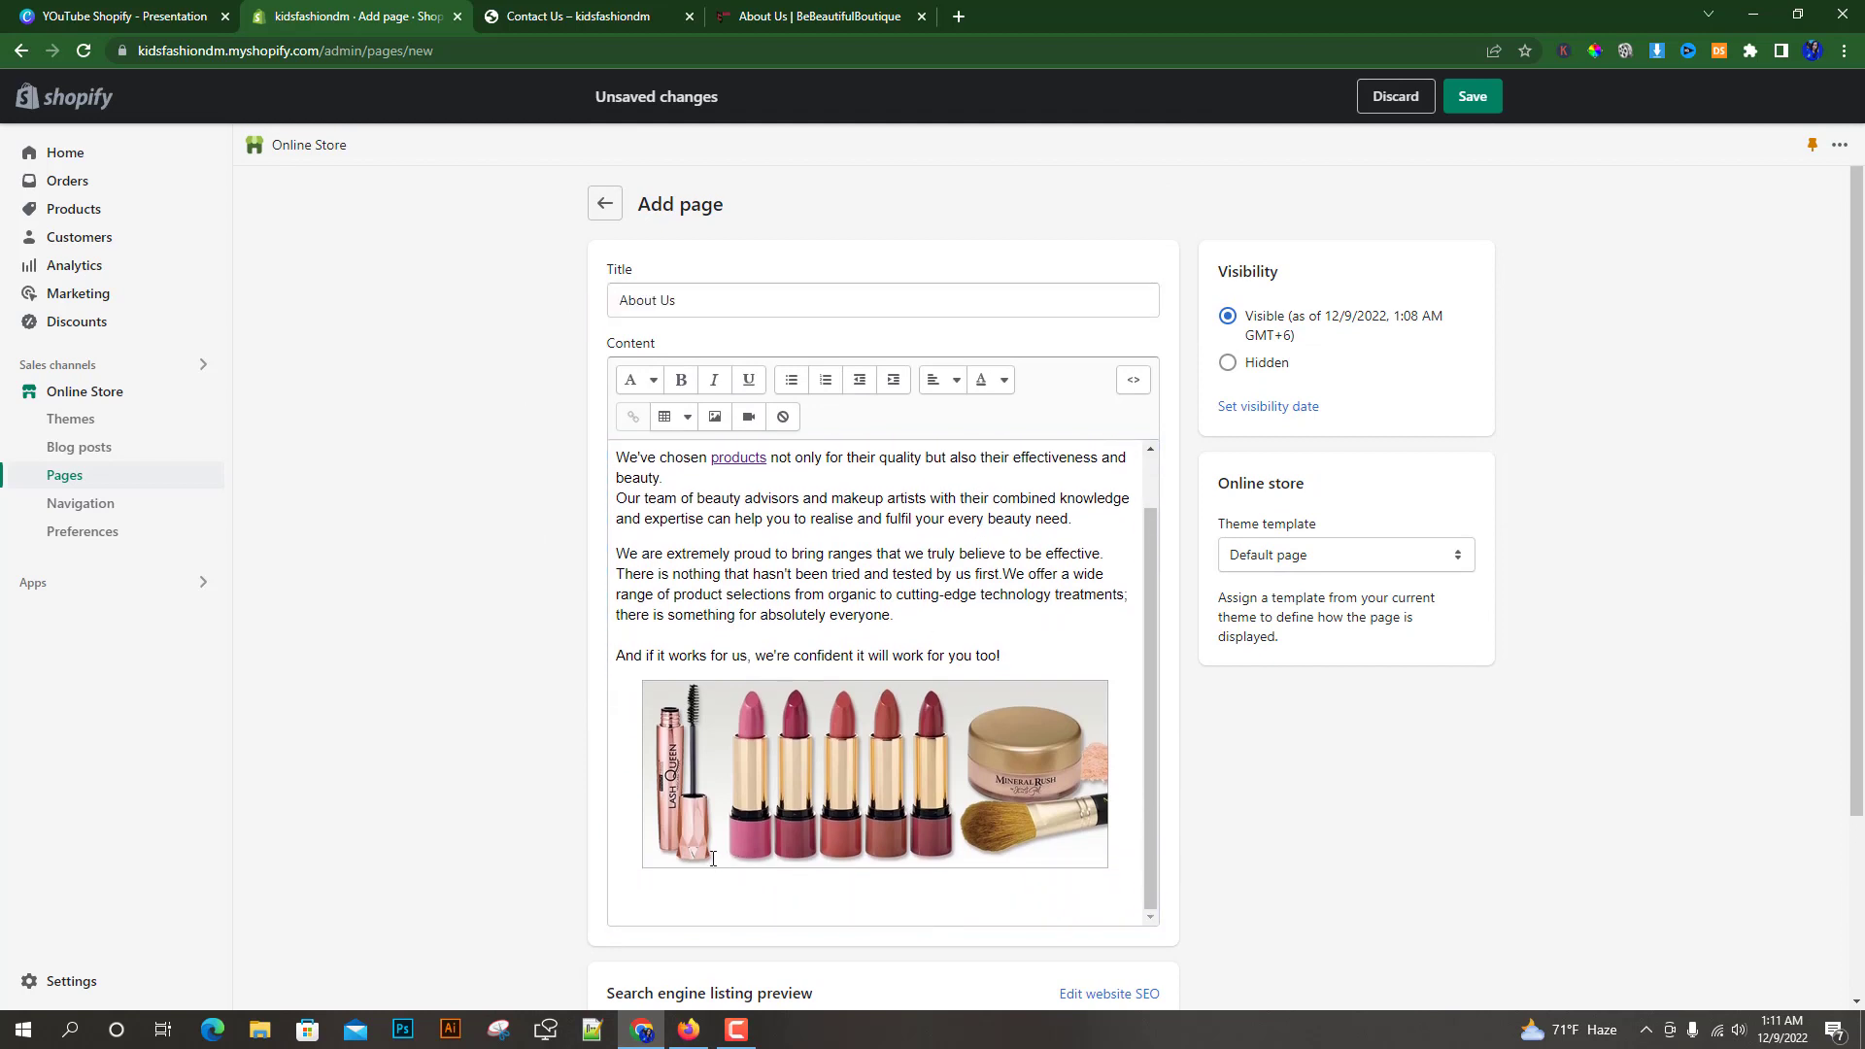
scroll(508, 836, "down", 2)
scroll(506, 792, "down", 1)
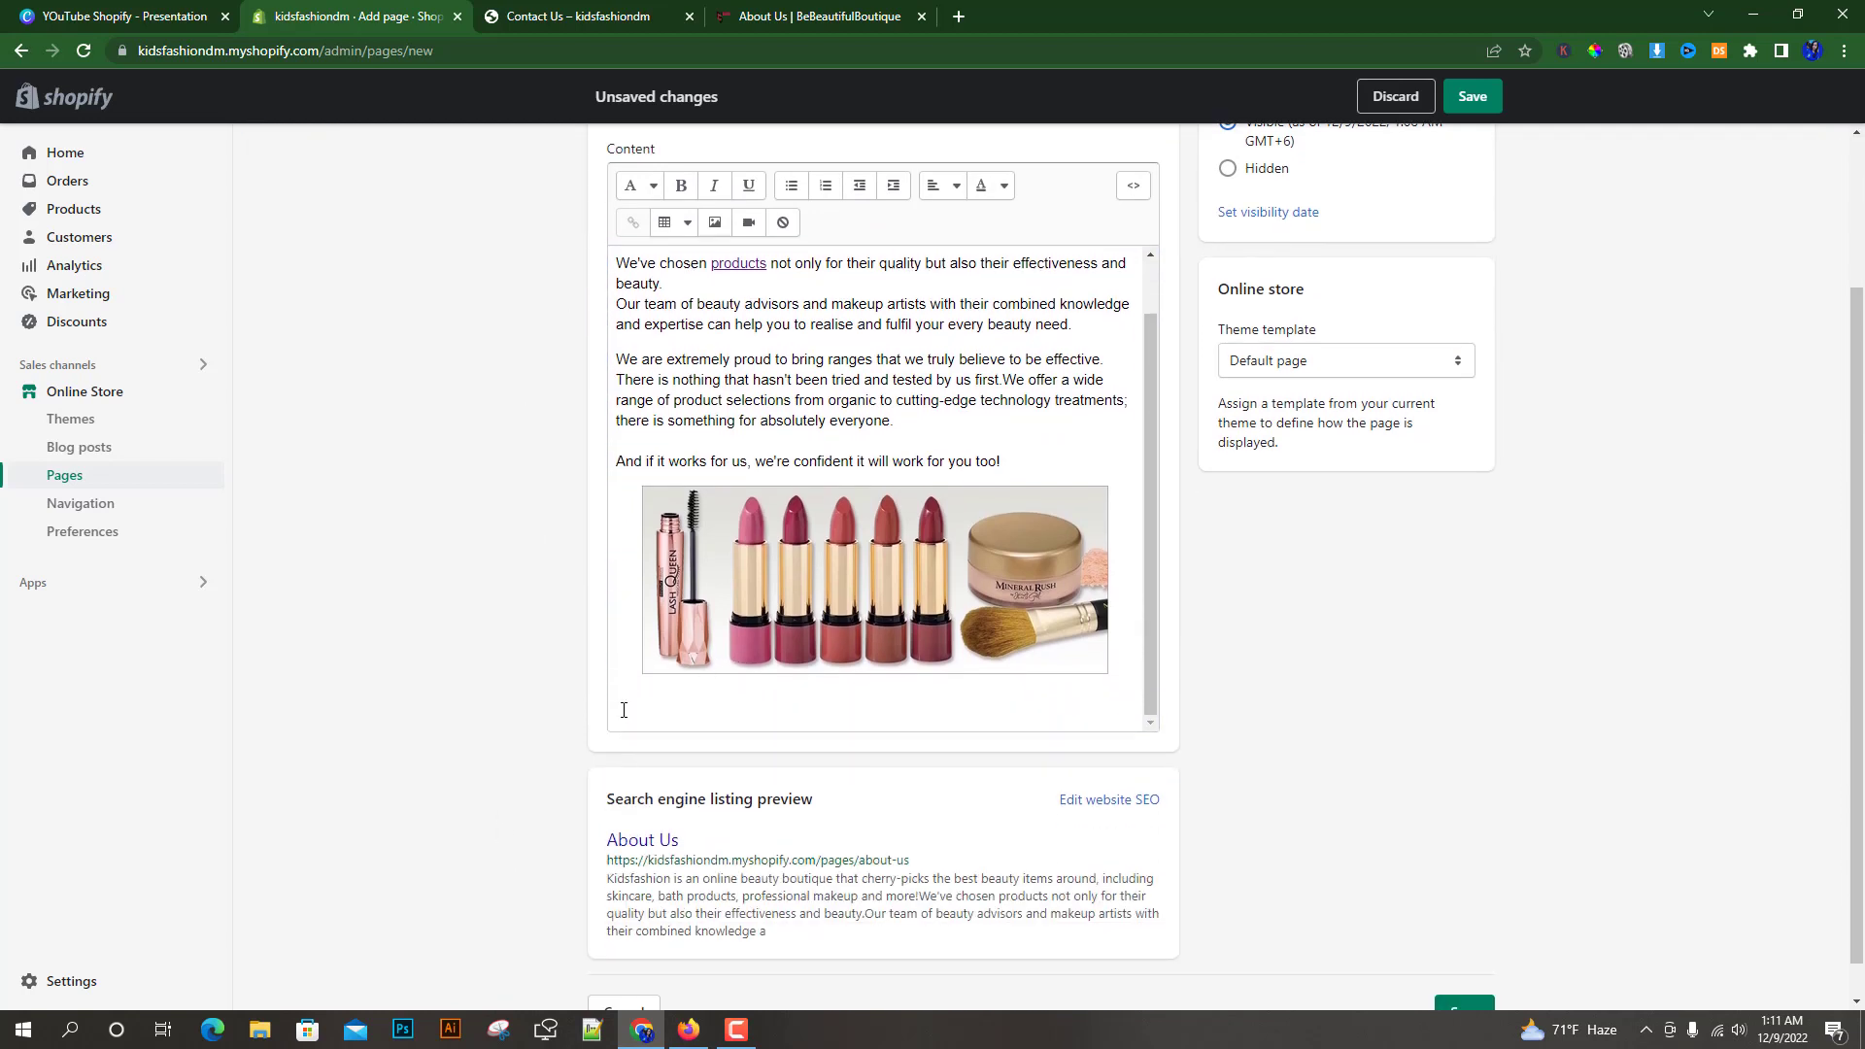
left_click(624, 710)
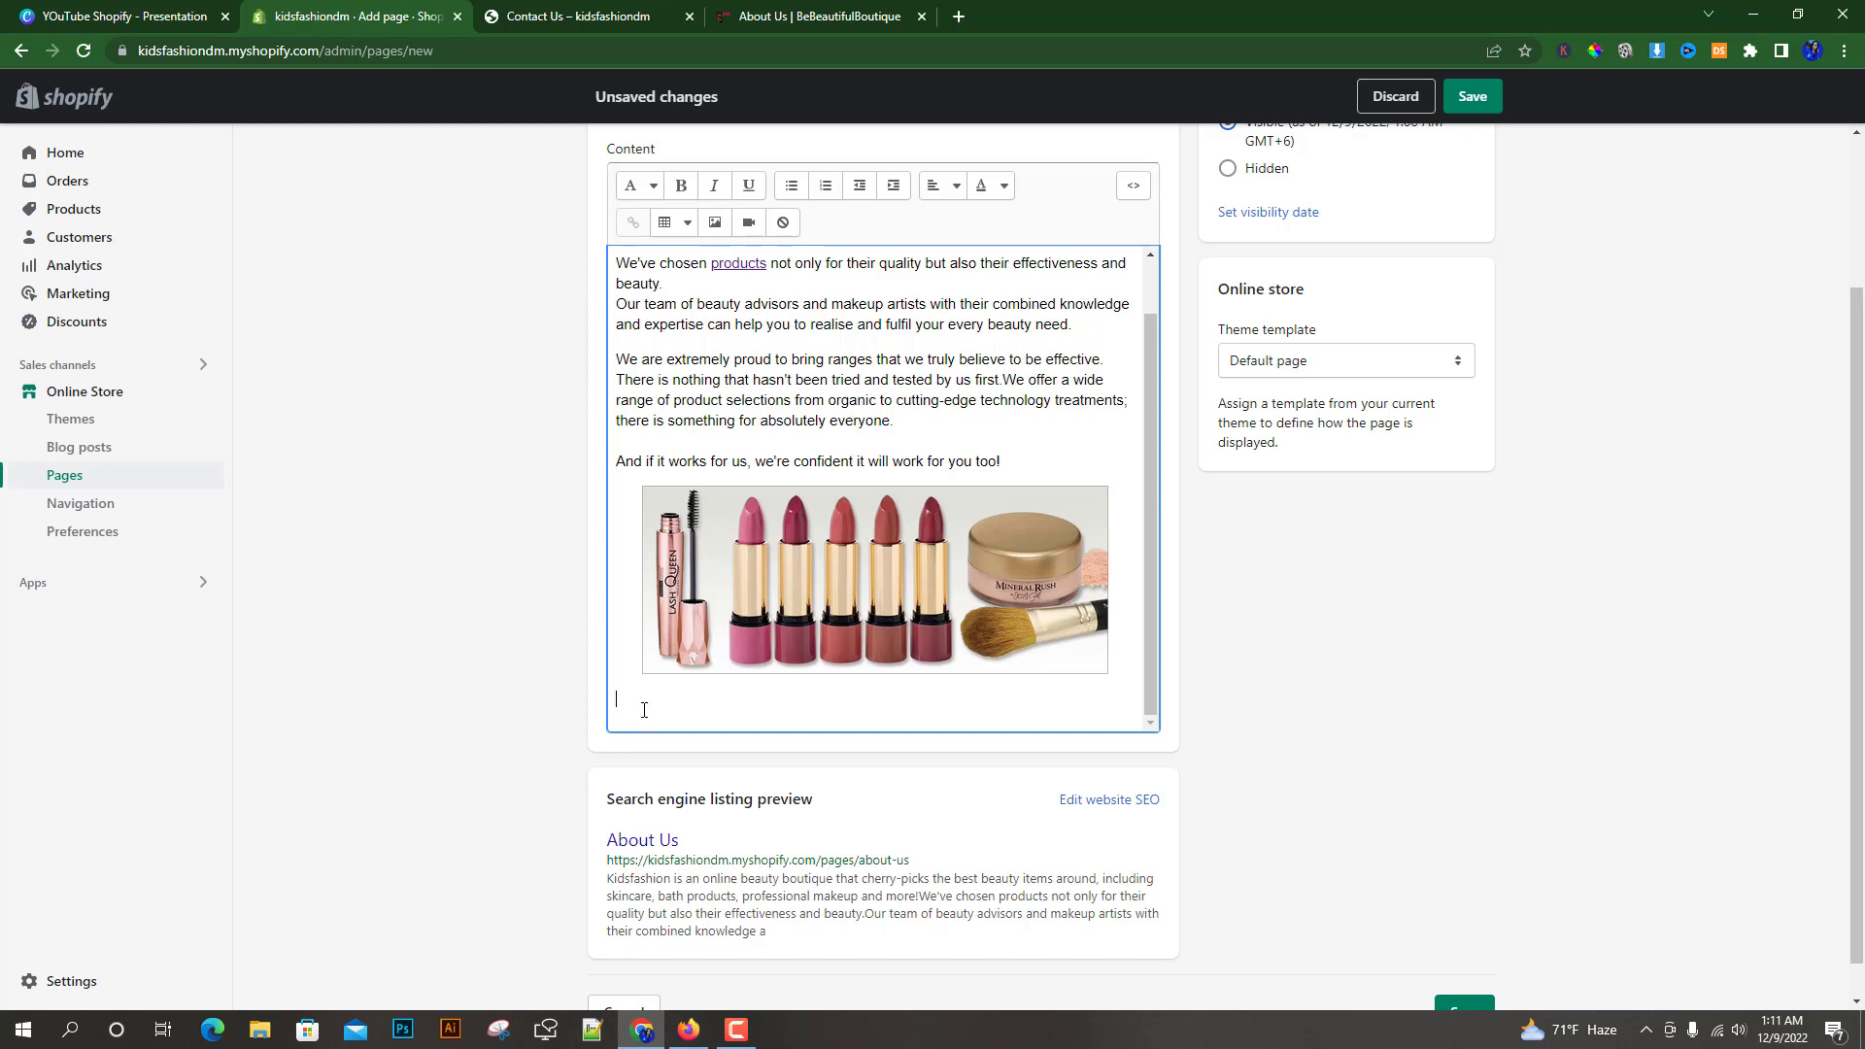
scroll(486, 645, "up", 2)
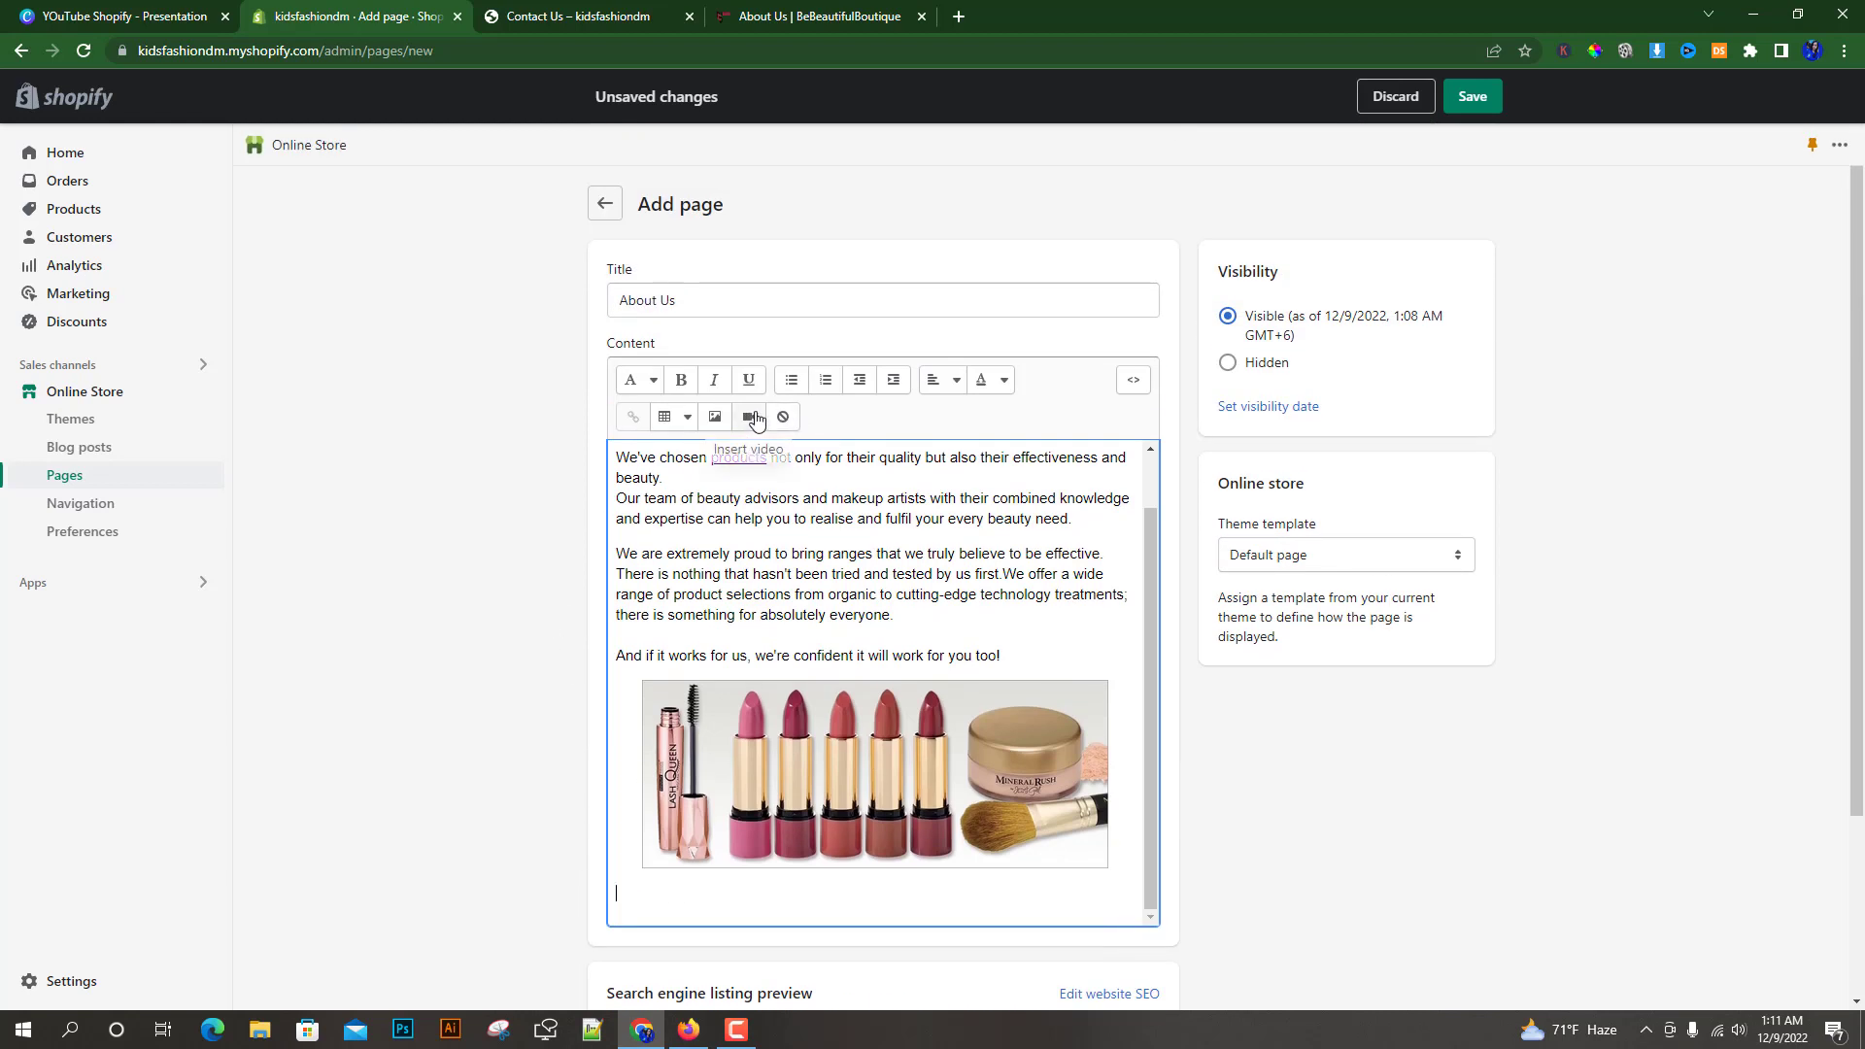
left_click(747, 417)
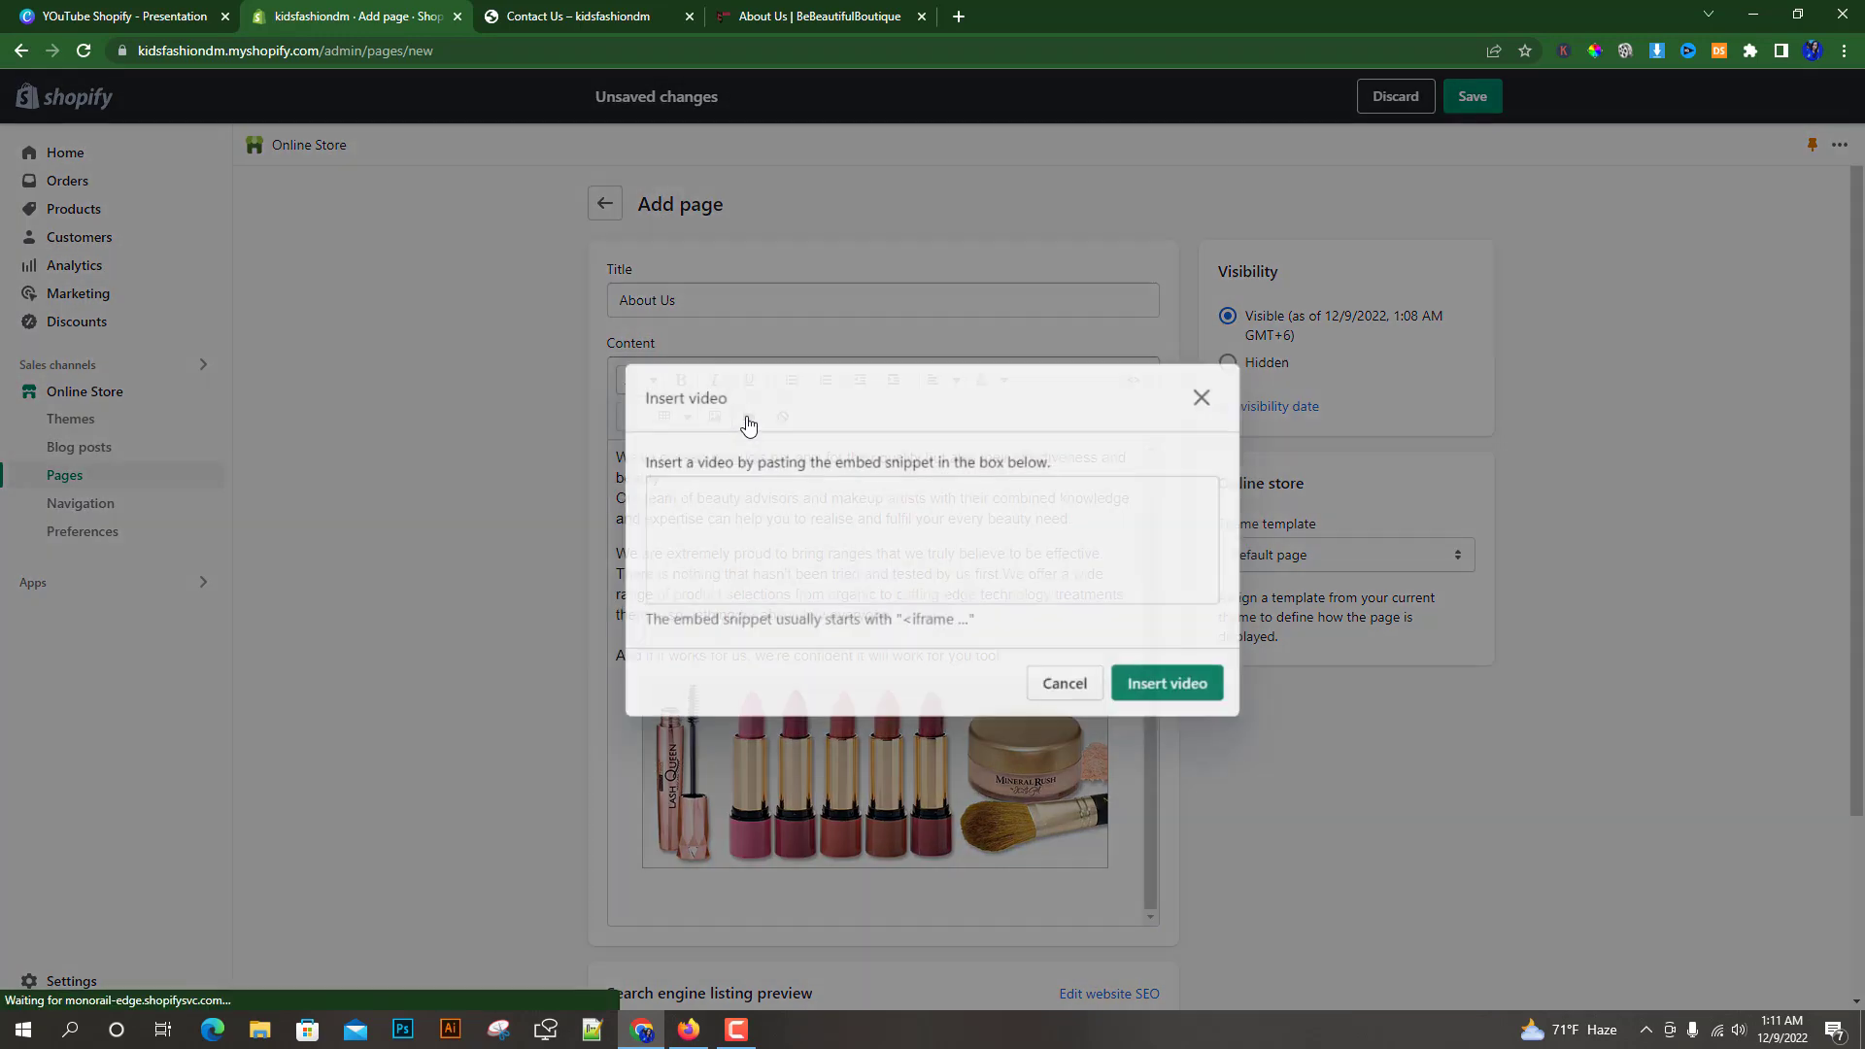
left_click(690, 491)
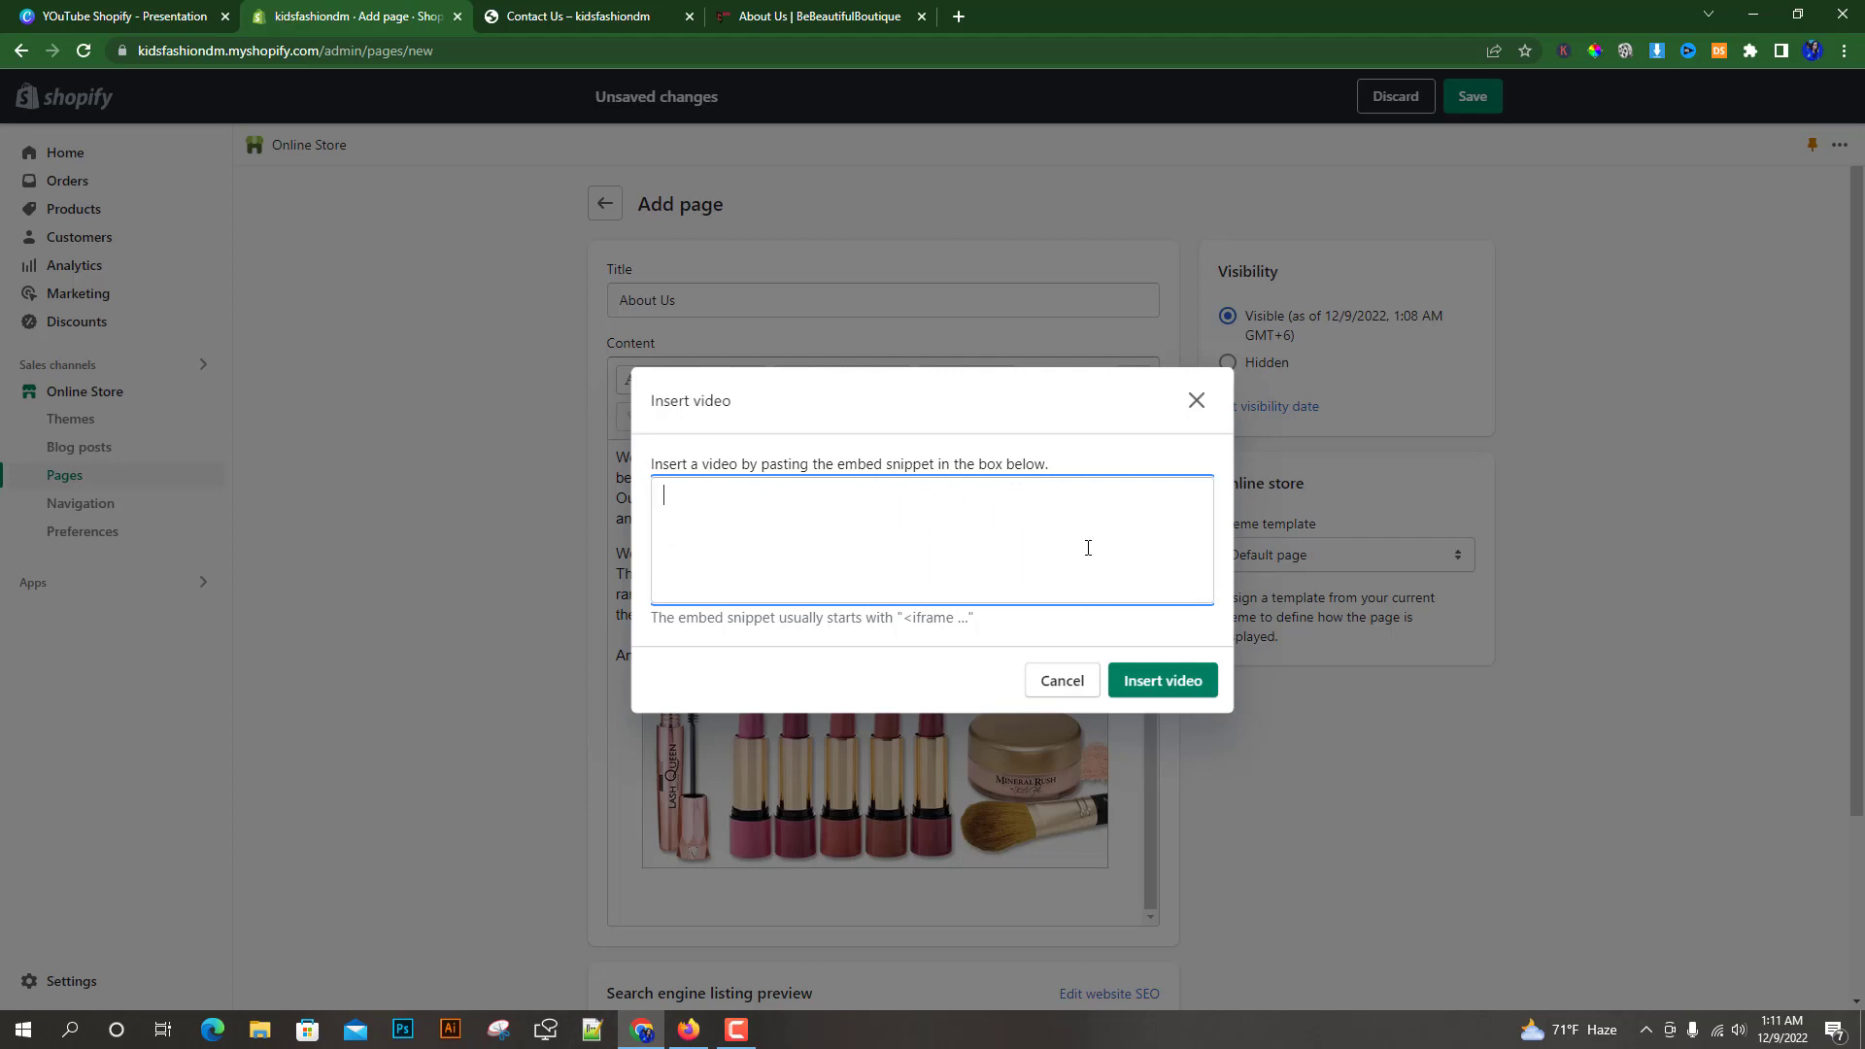
Open YouTube in a new browser tab and search for kidsfashion
left_click(958, 15)
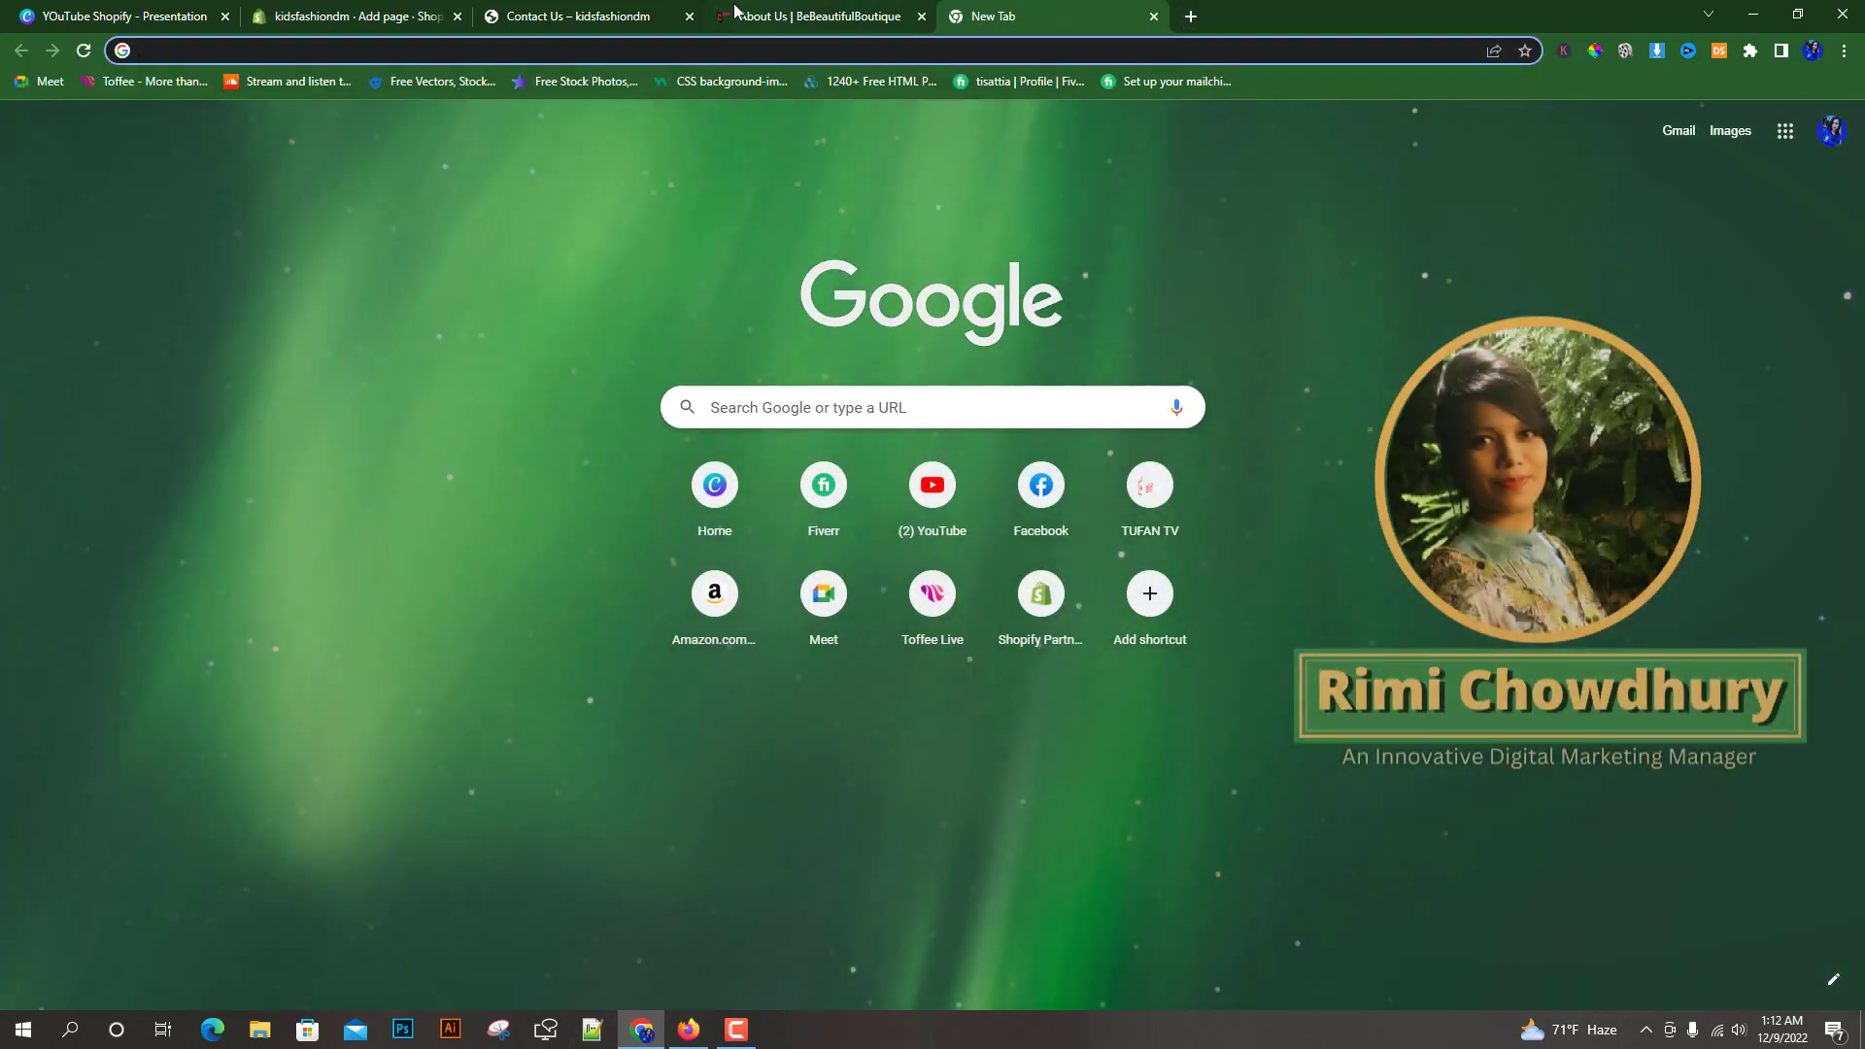
left_click(379, 12)
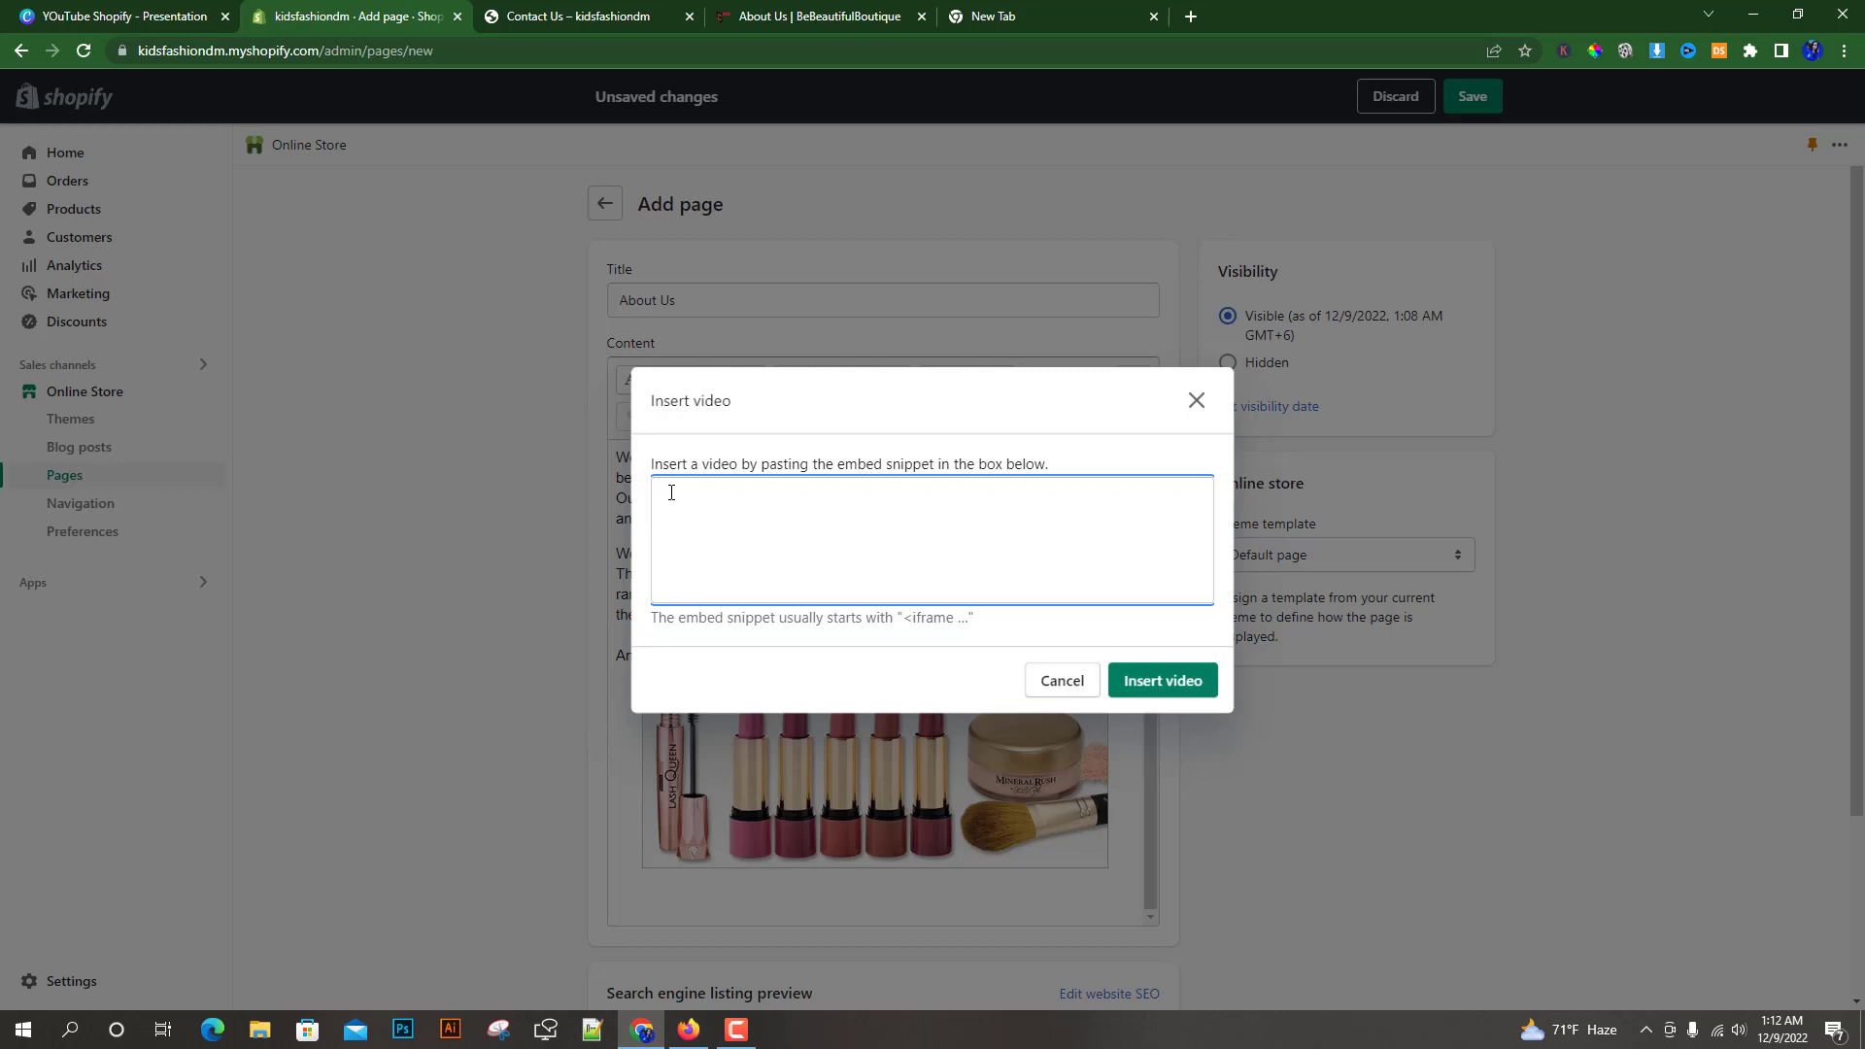
left_click(1032, 11)
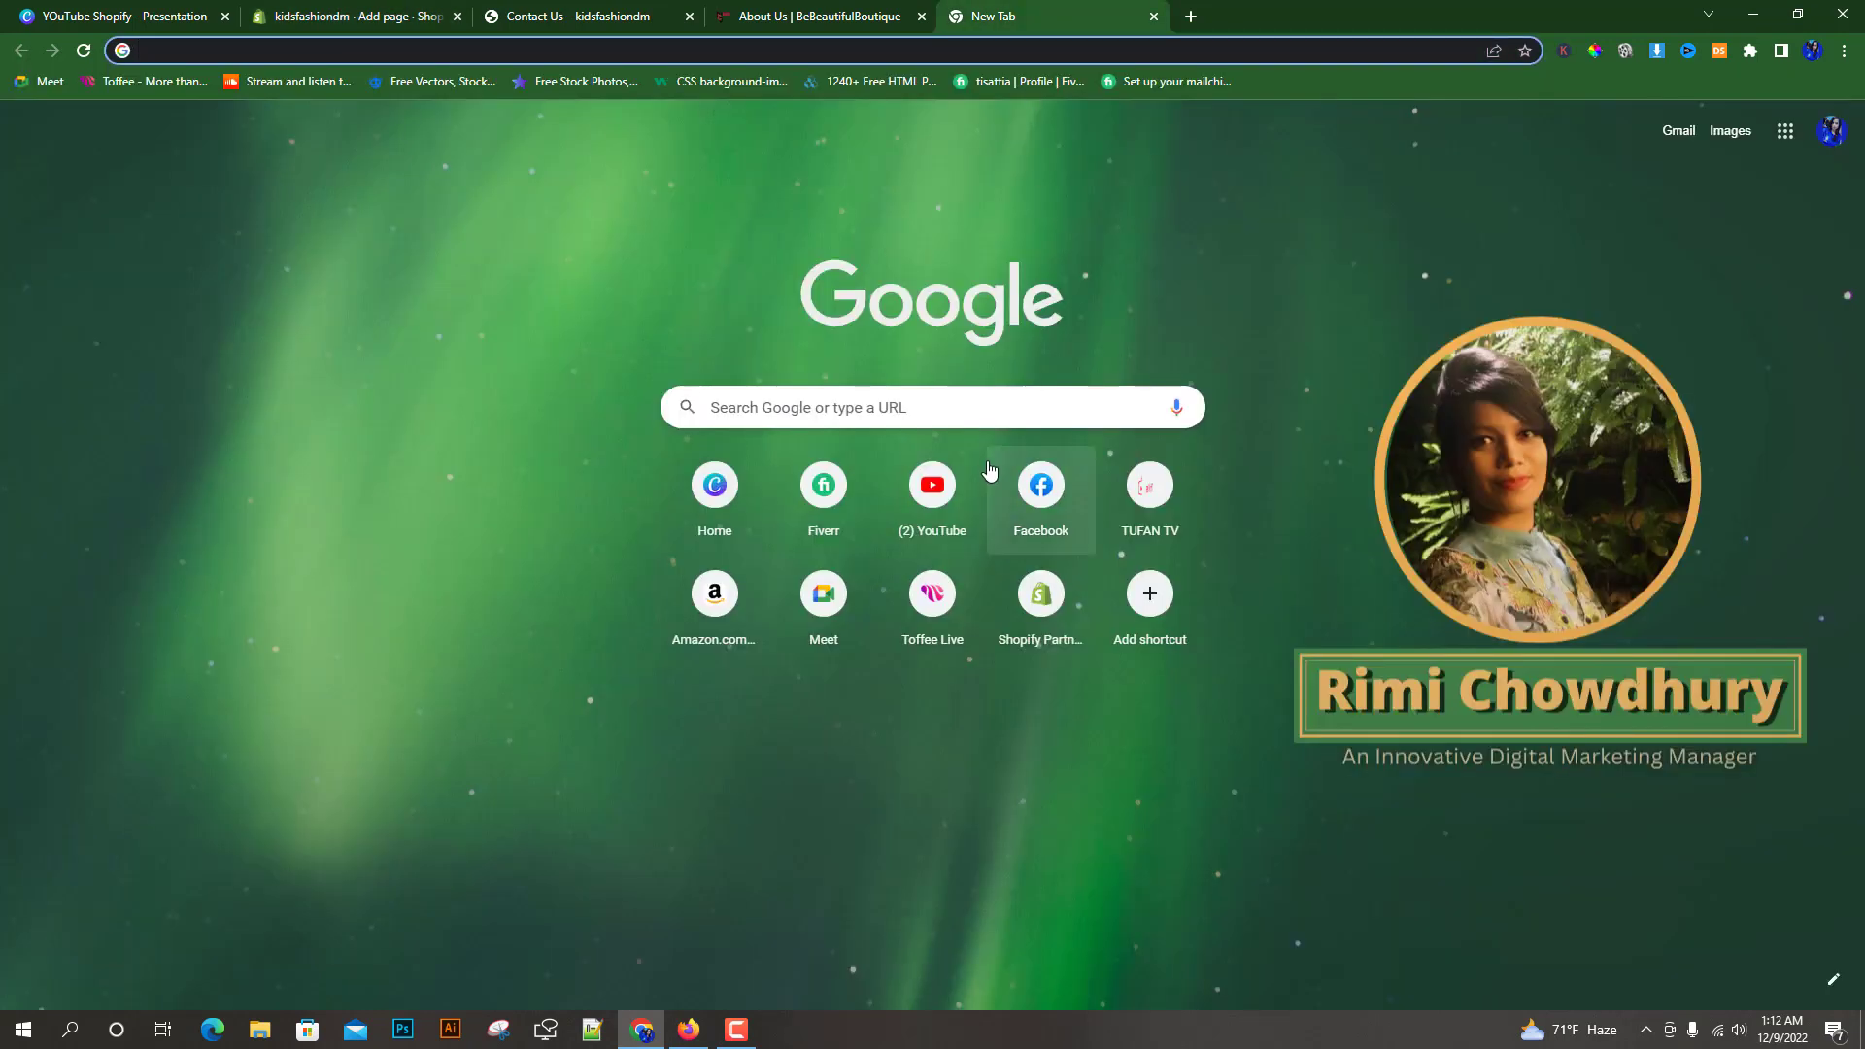
left_click(934, 489)
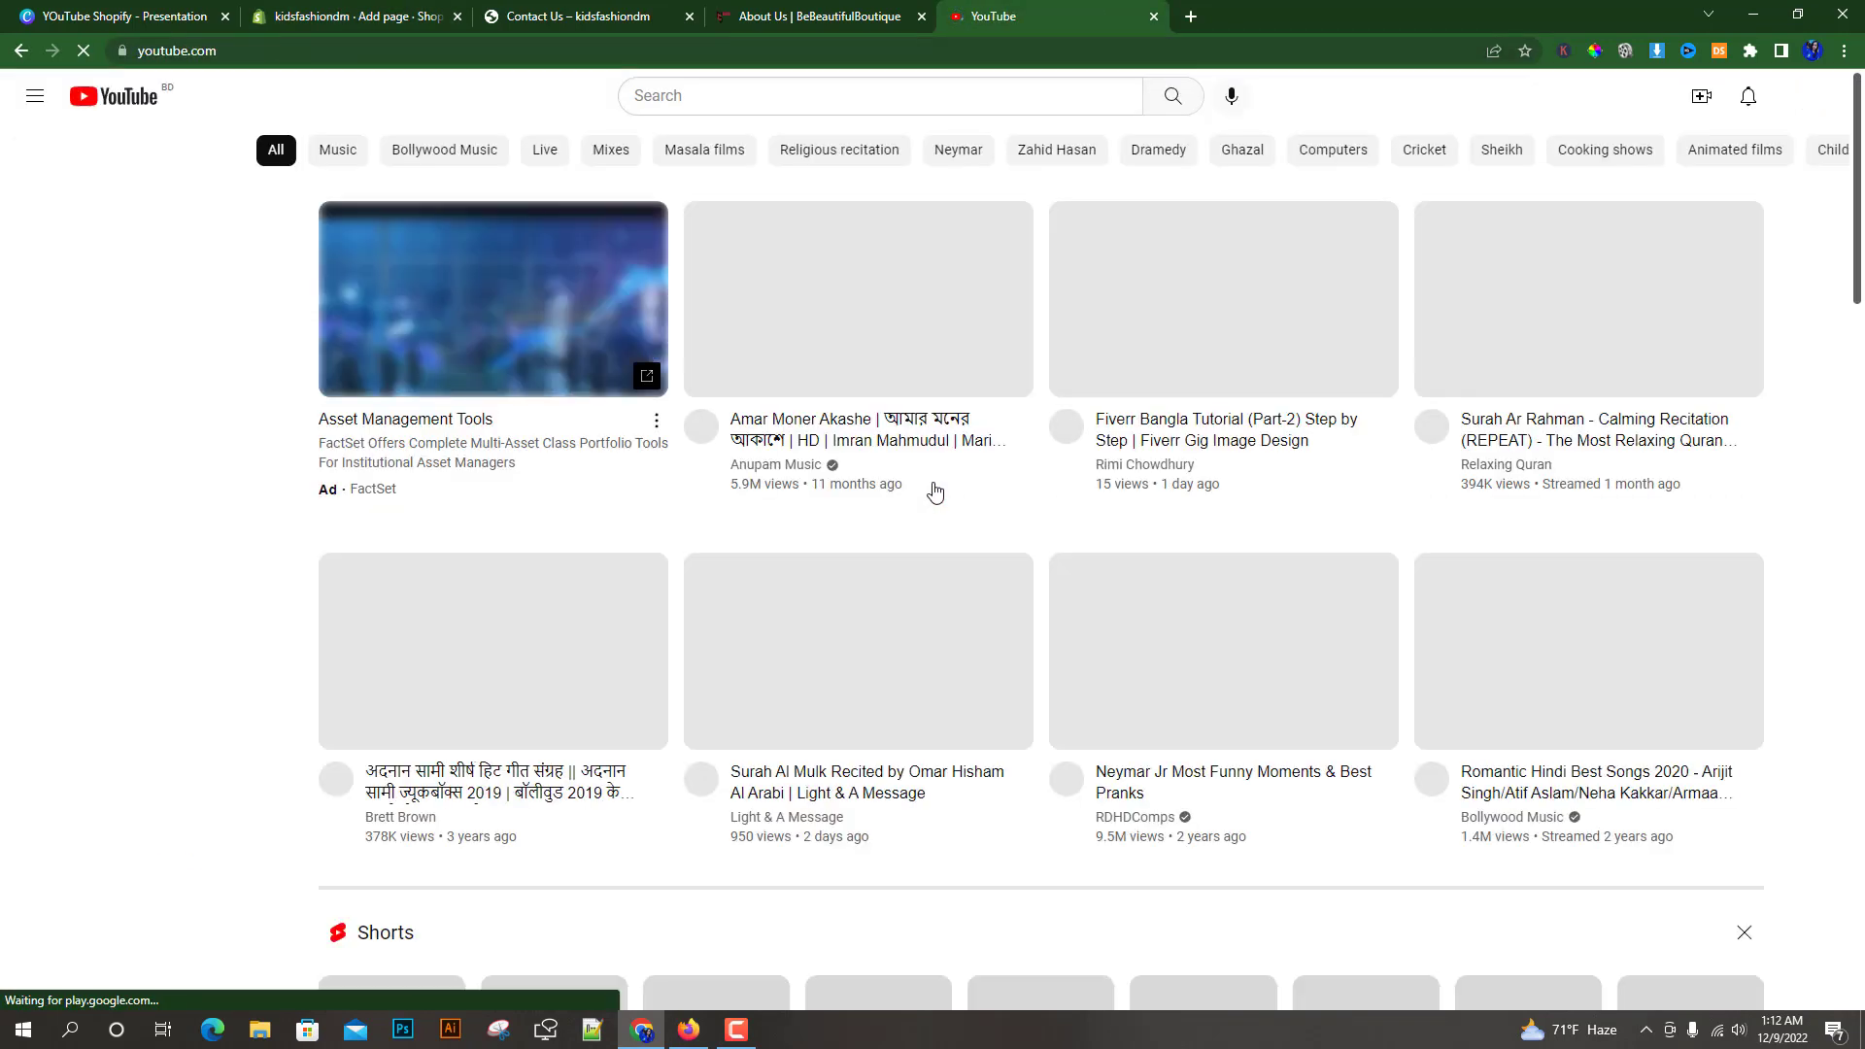
left_click(667, 94)
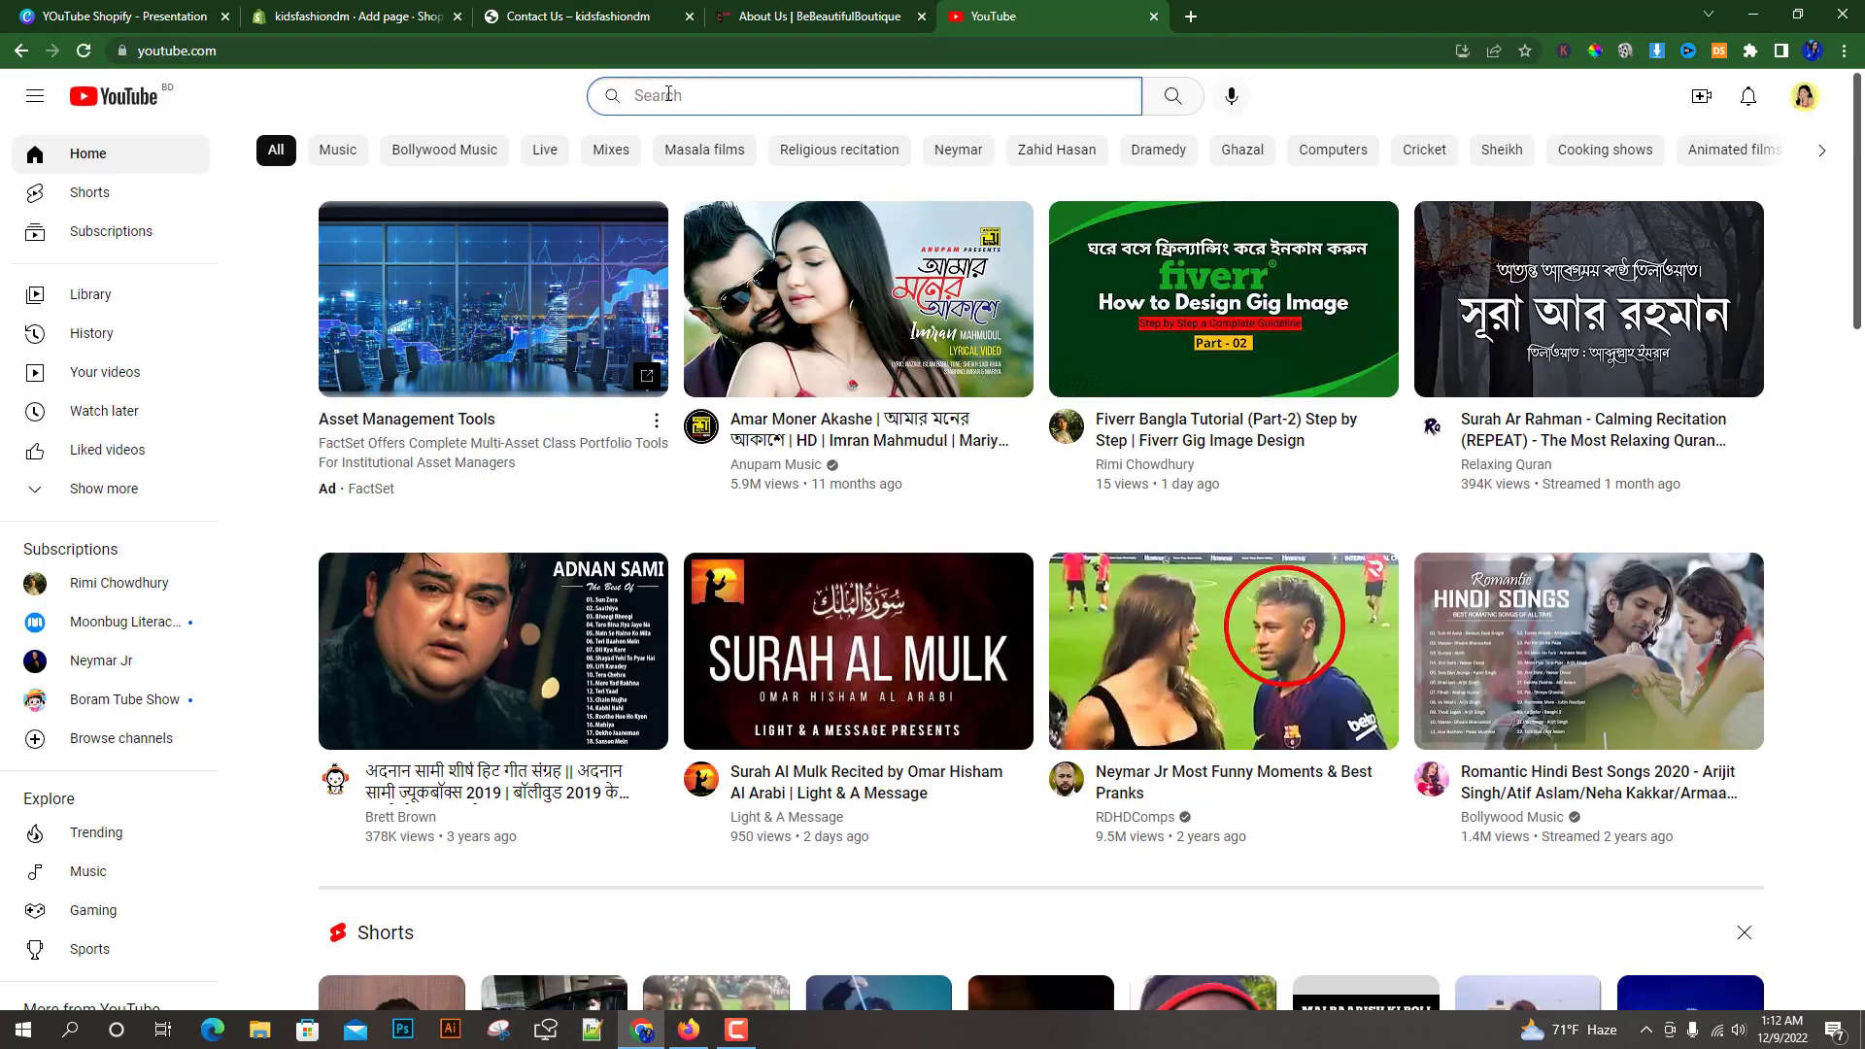
type("kids")
type("fashion")
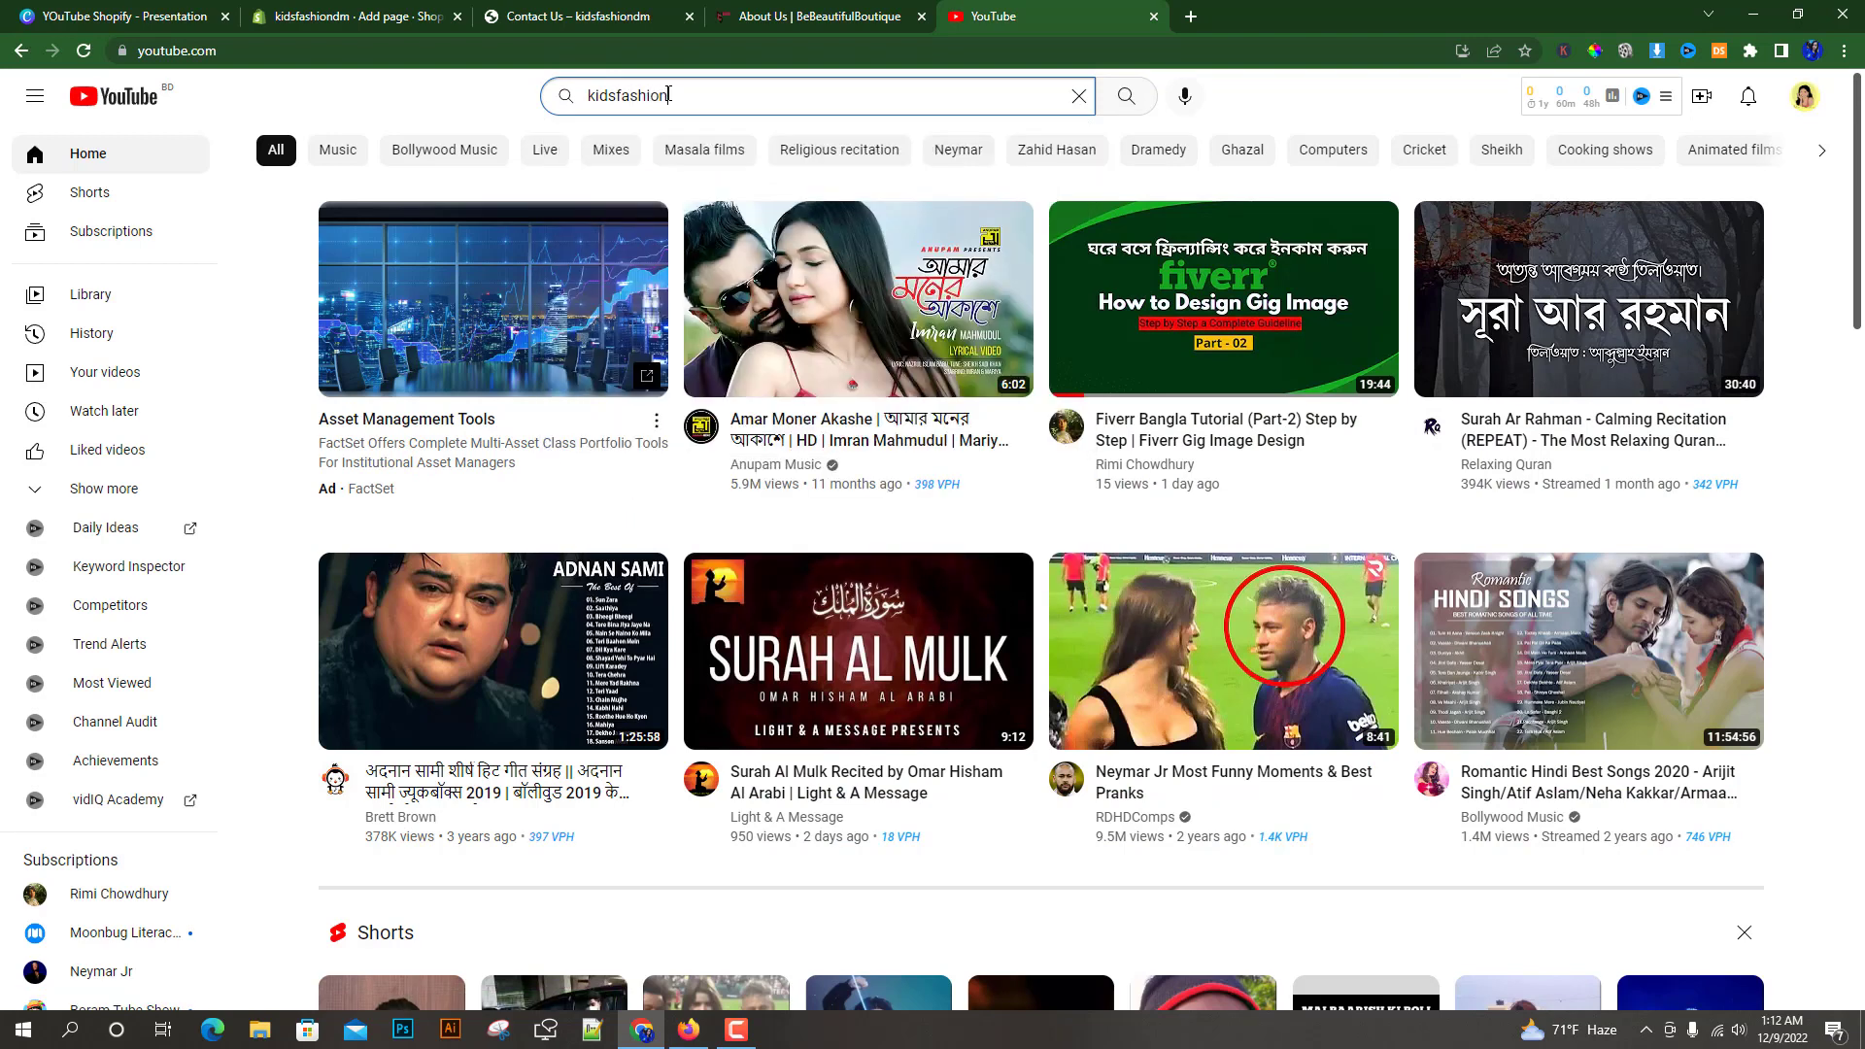
key("Return")
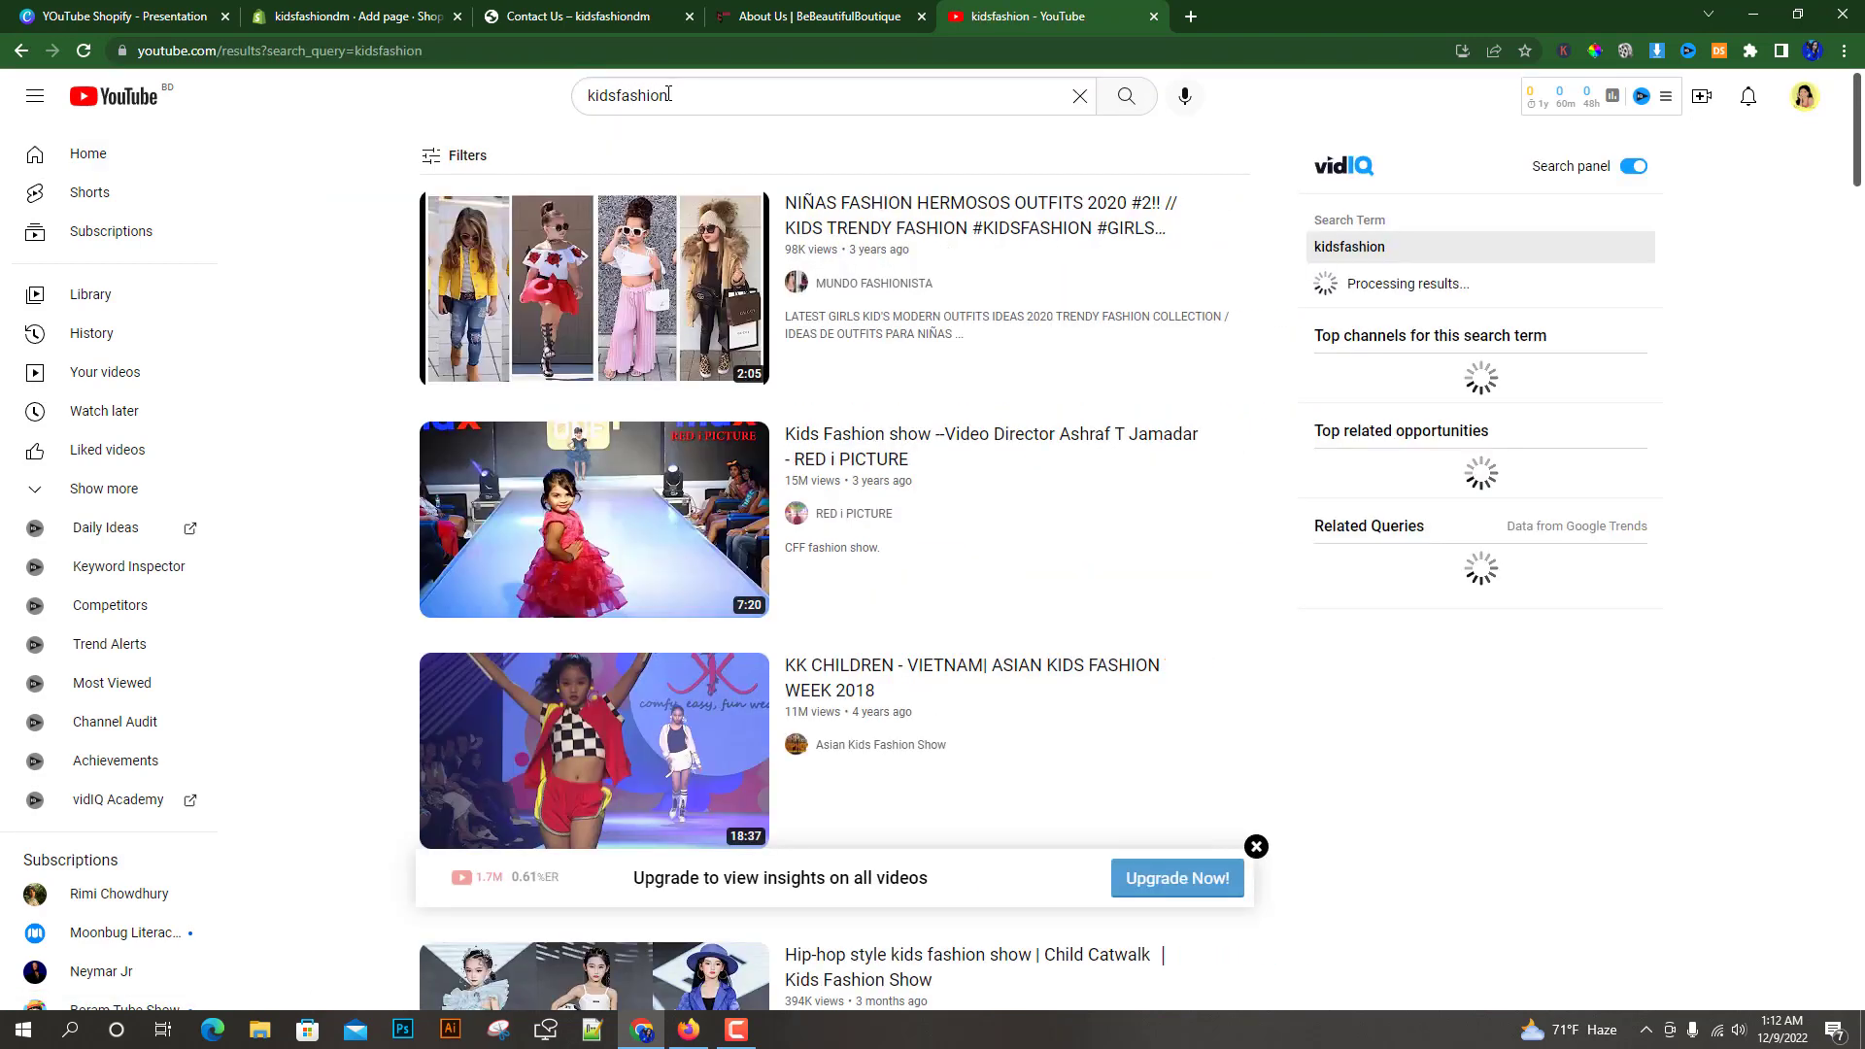
Open the 'NIÑAS FASHION HERMOSOS OUTFITS 2020 #2!!' video from the search results
left_click(705, 90)
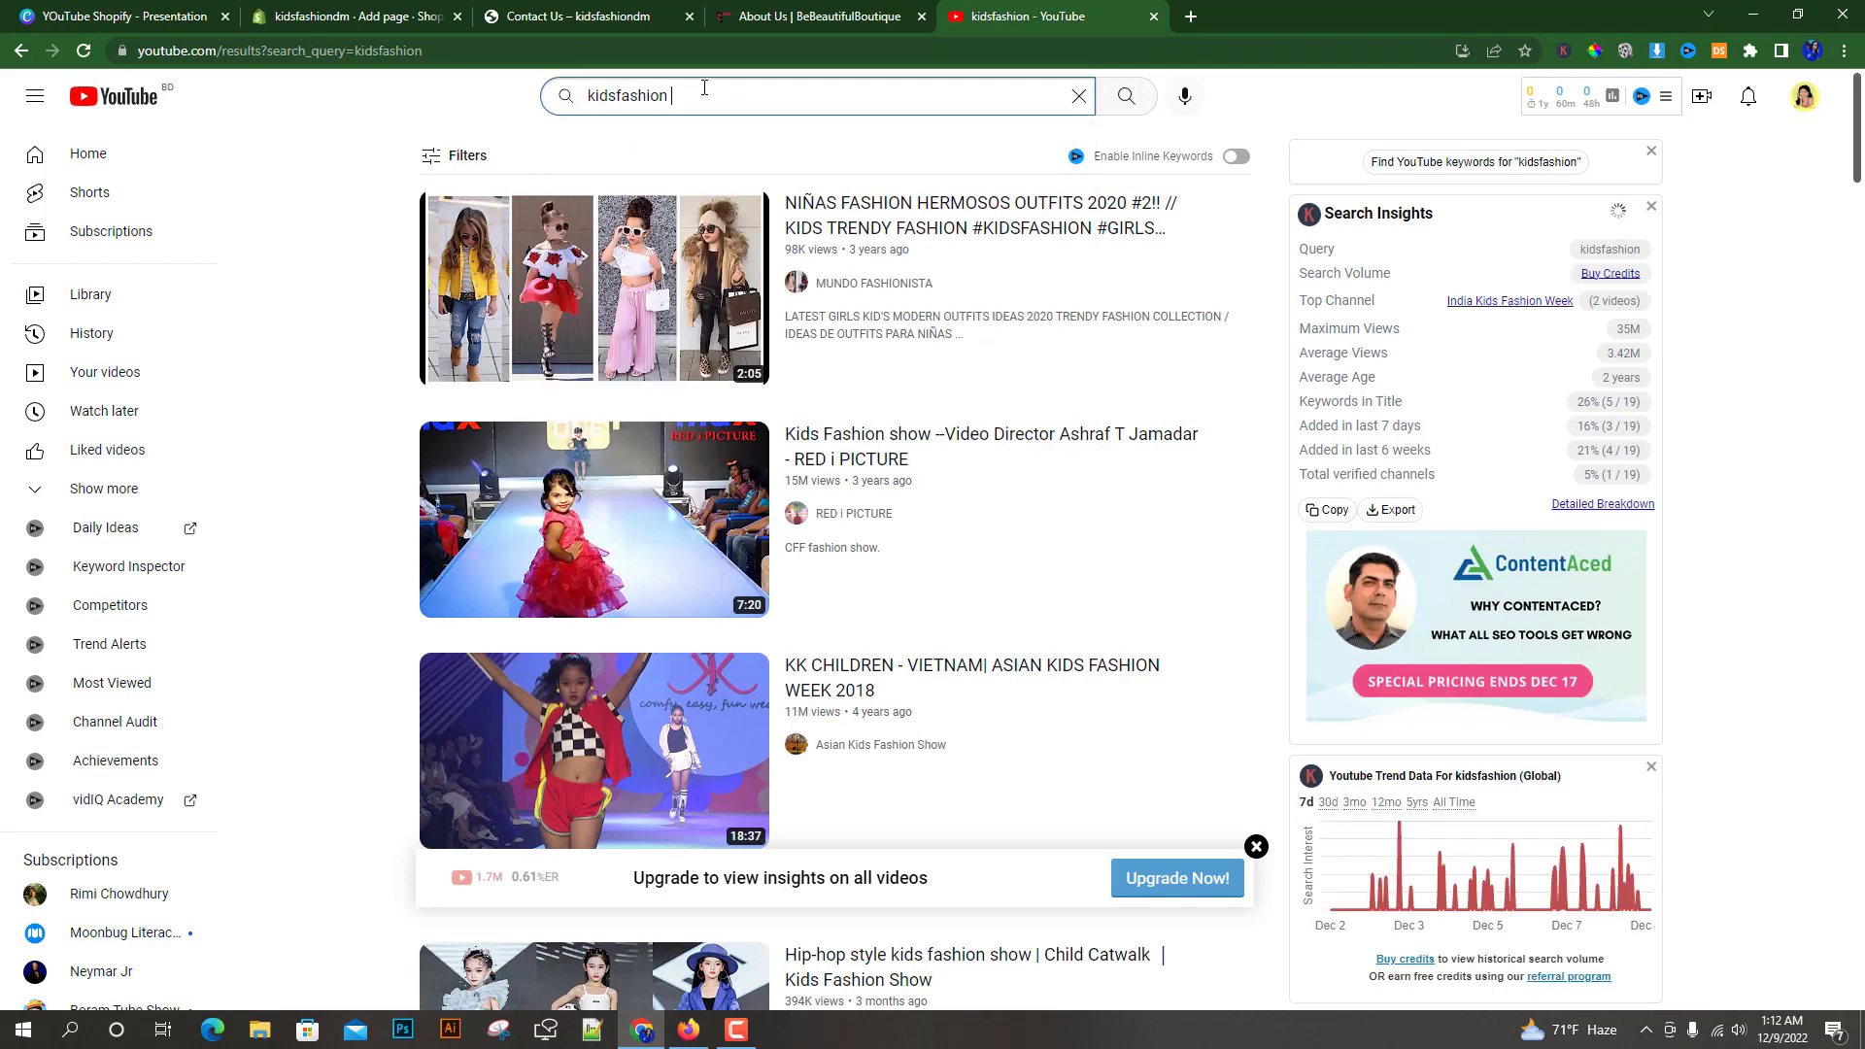
scroll(826, 641, "down", 3)
scroll(850, 564, "up", 3)
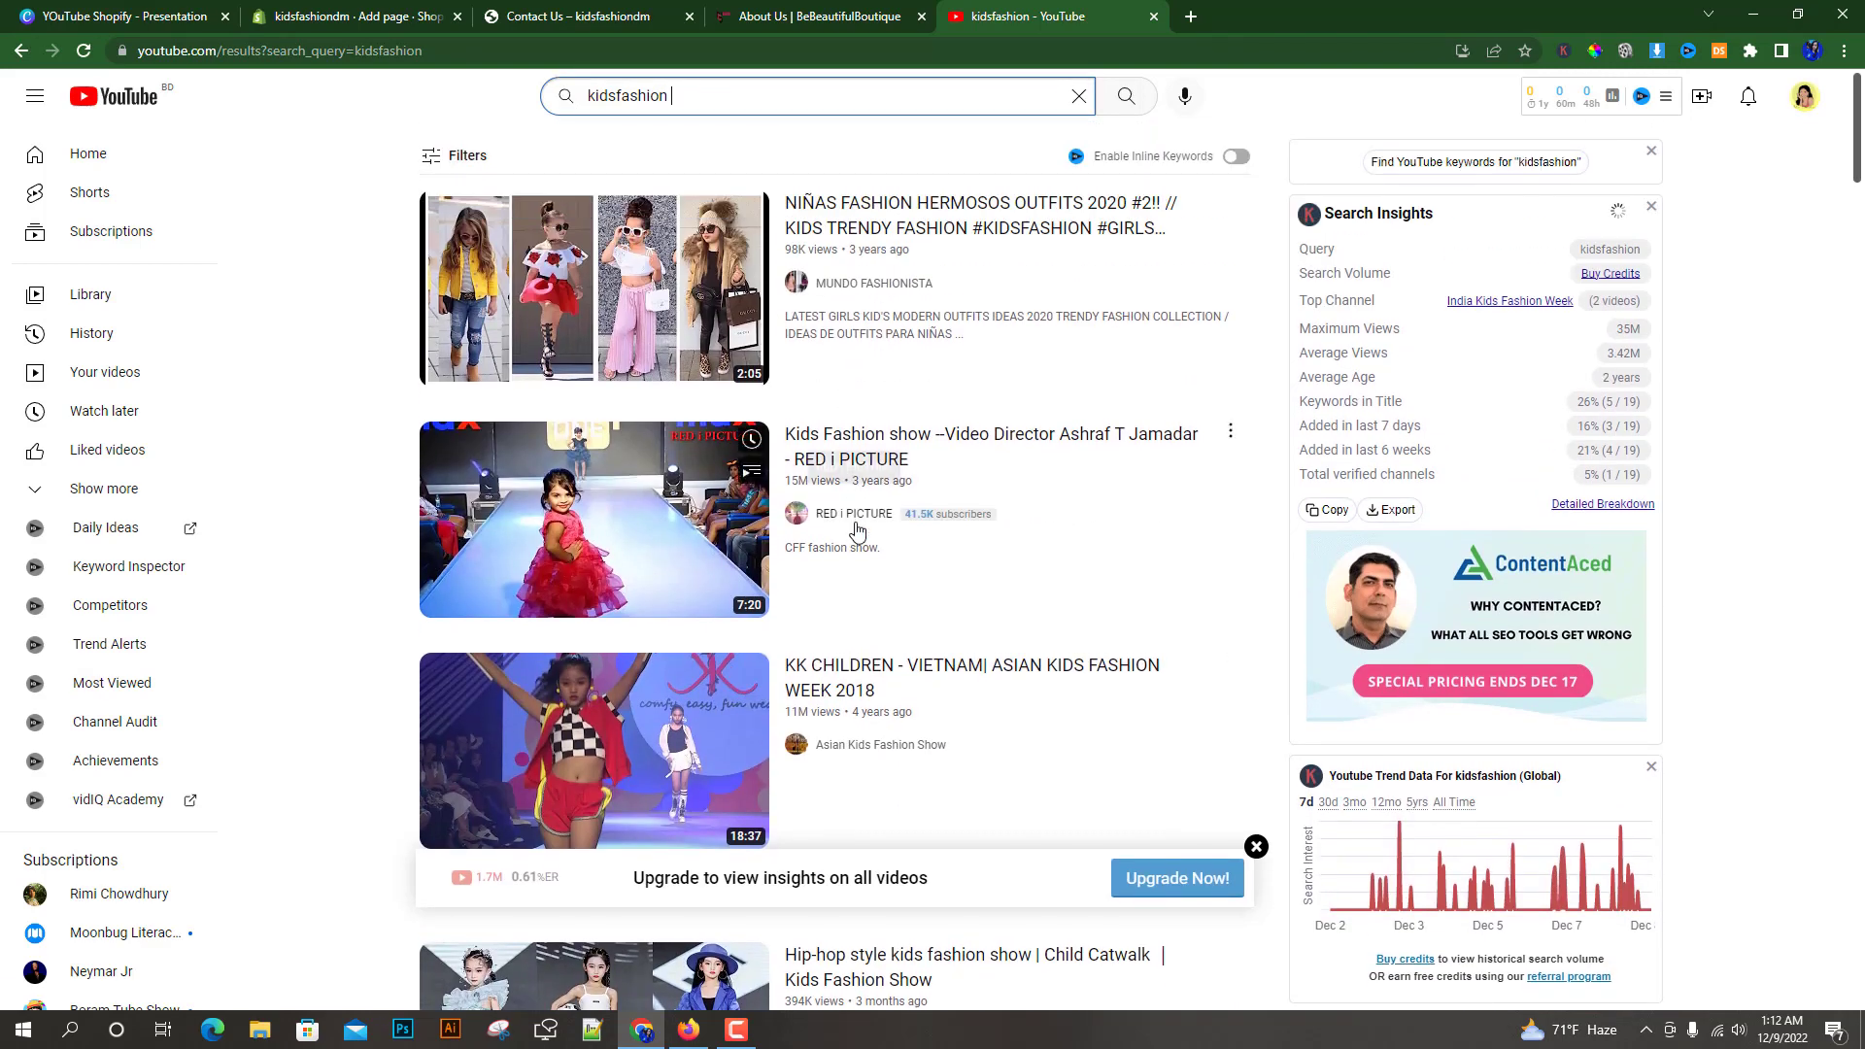
left_click(874, 233)
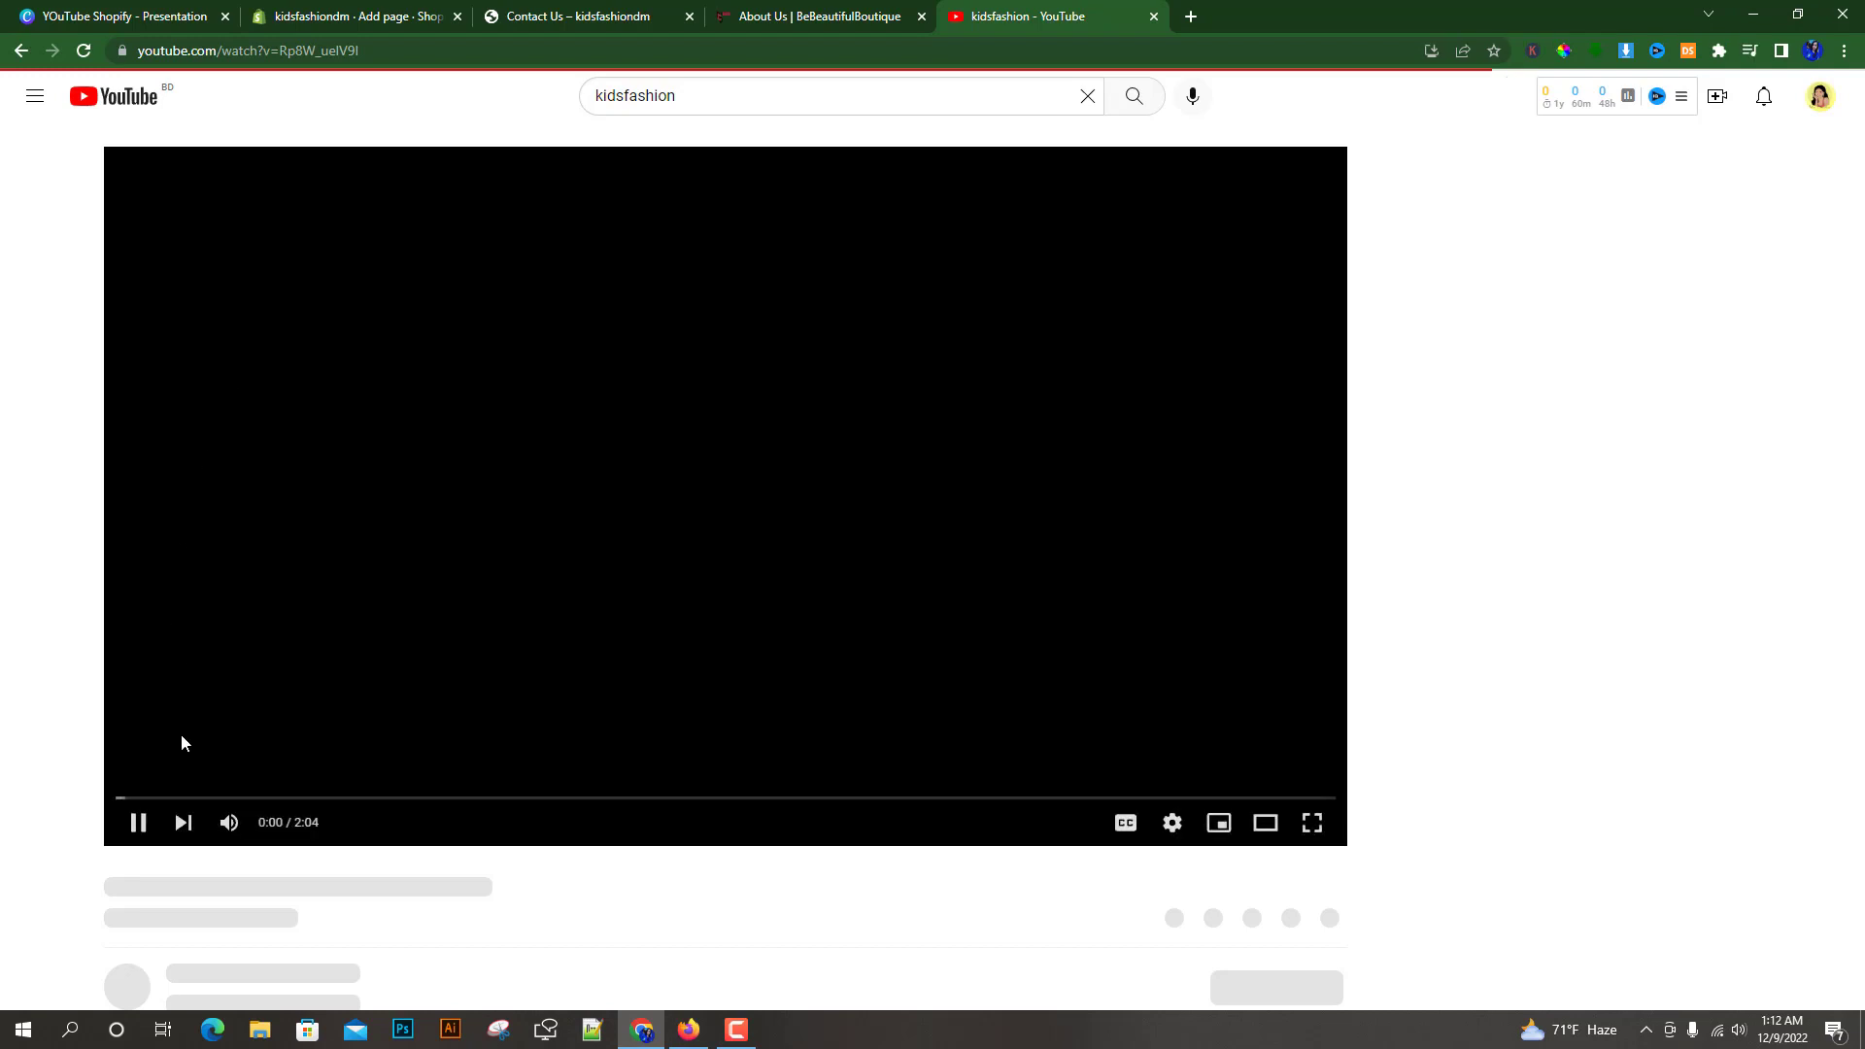
left_click(130, 822)
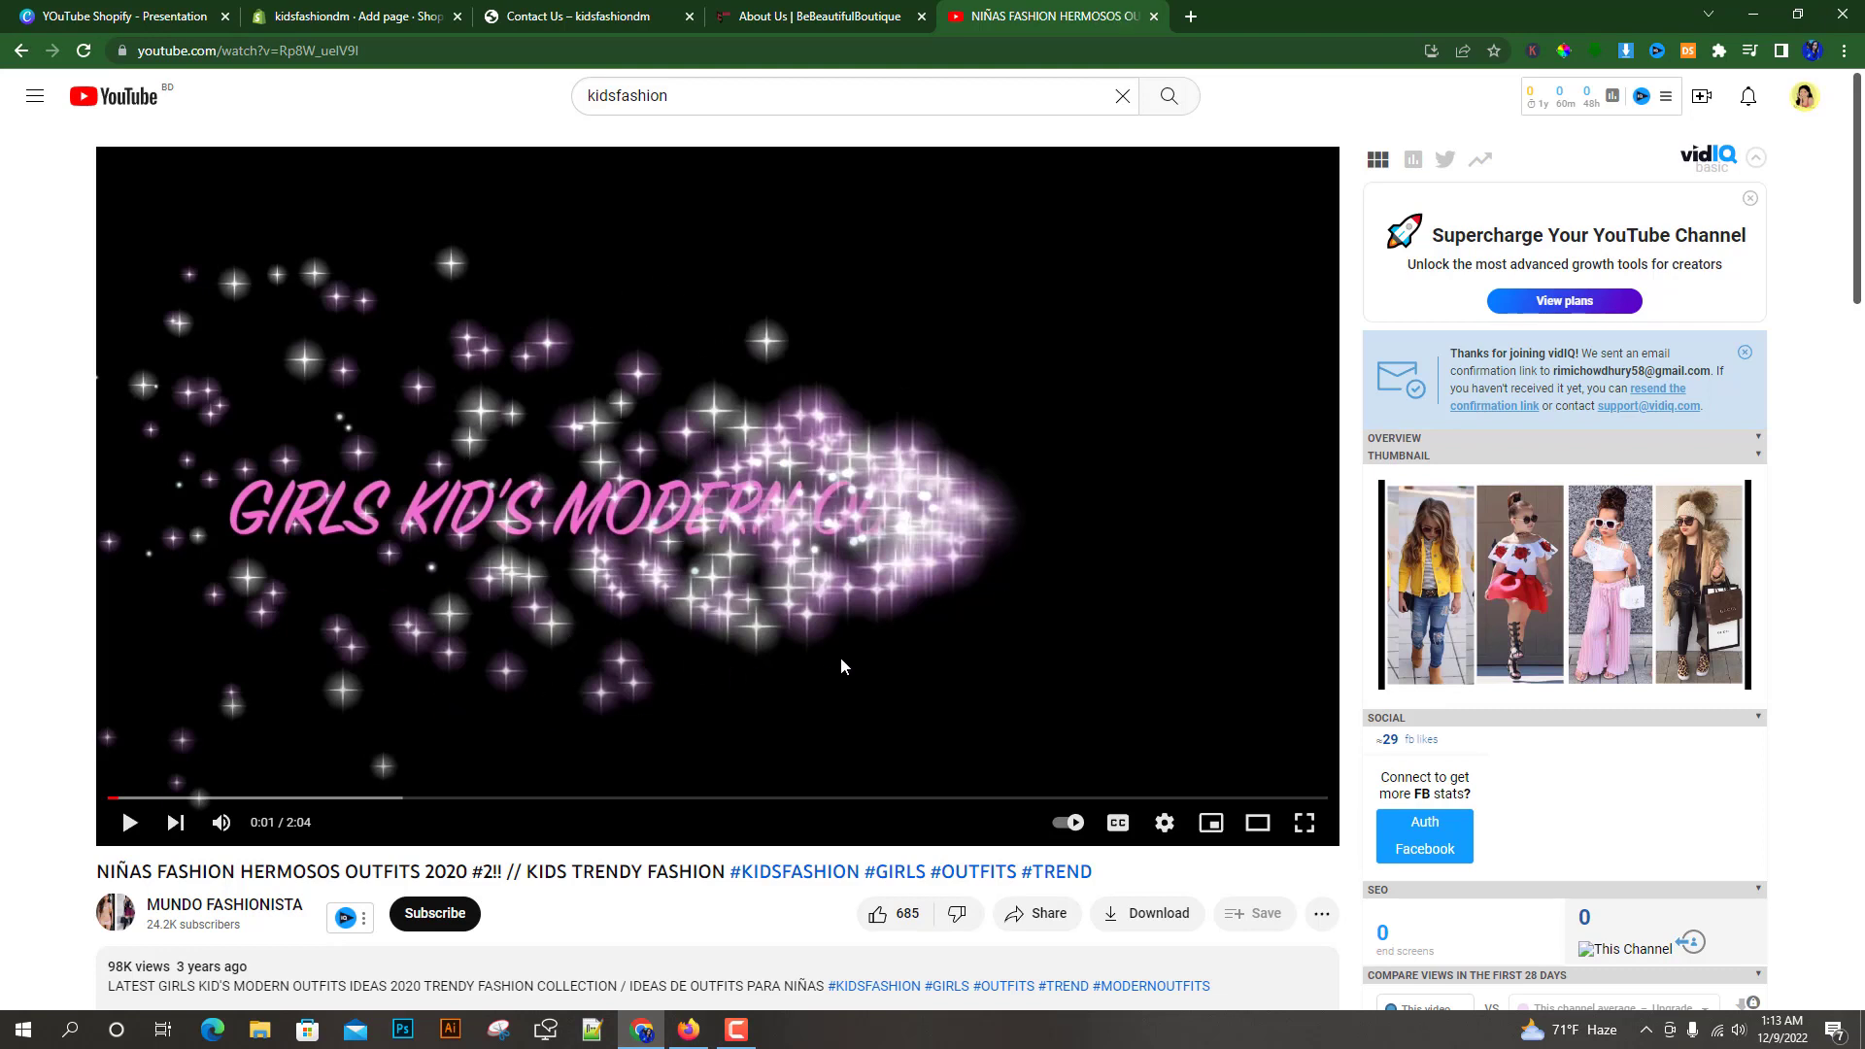
Copy the video's iframe embed code from its Share, Embed option
scroll(890, 522, "down", 2)
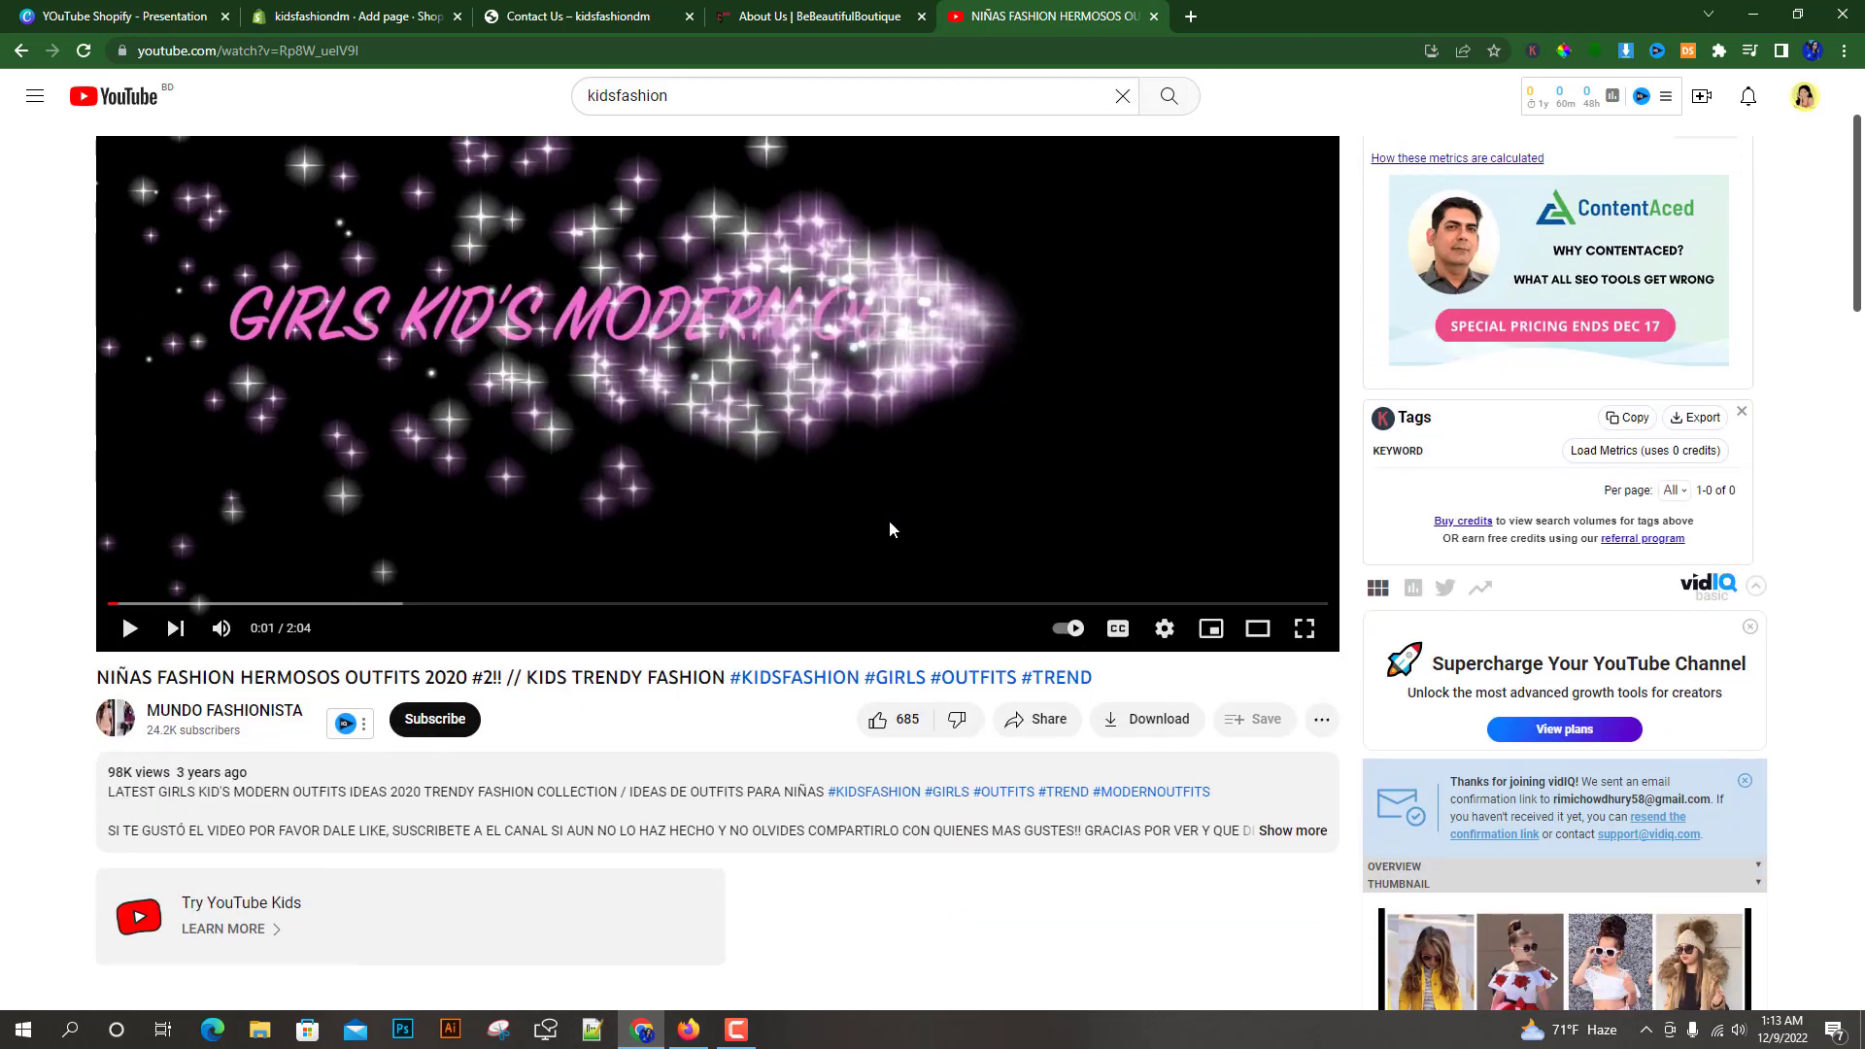
left_click(1036, 721)
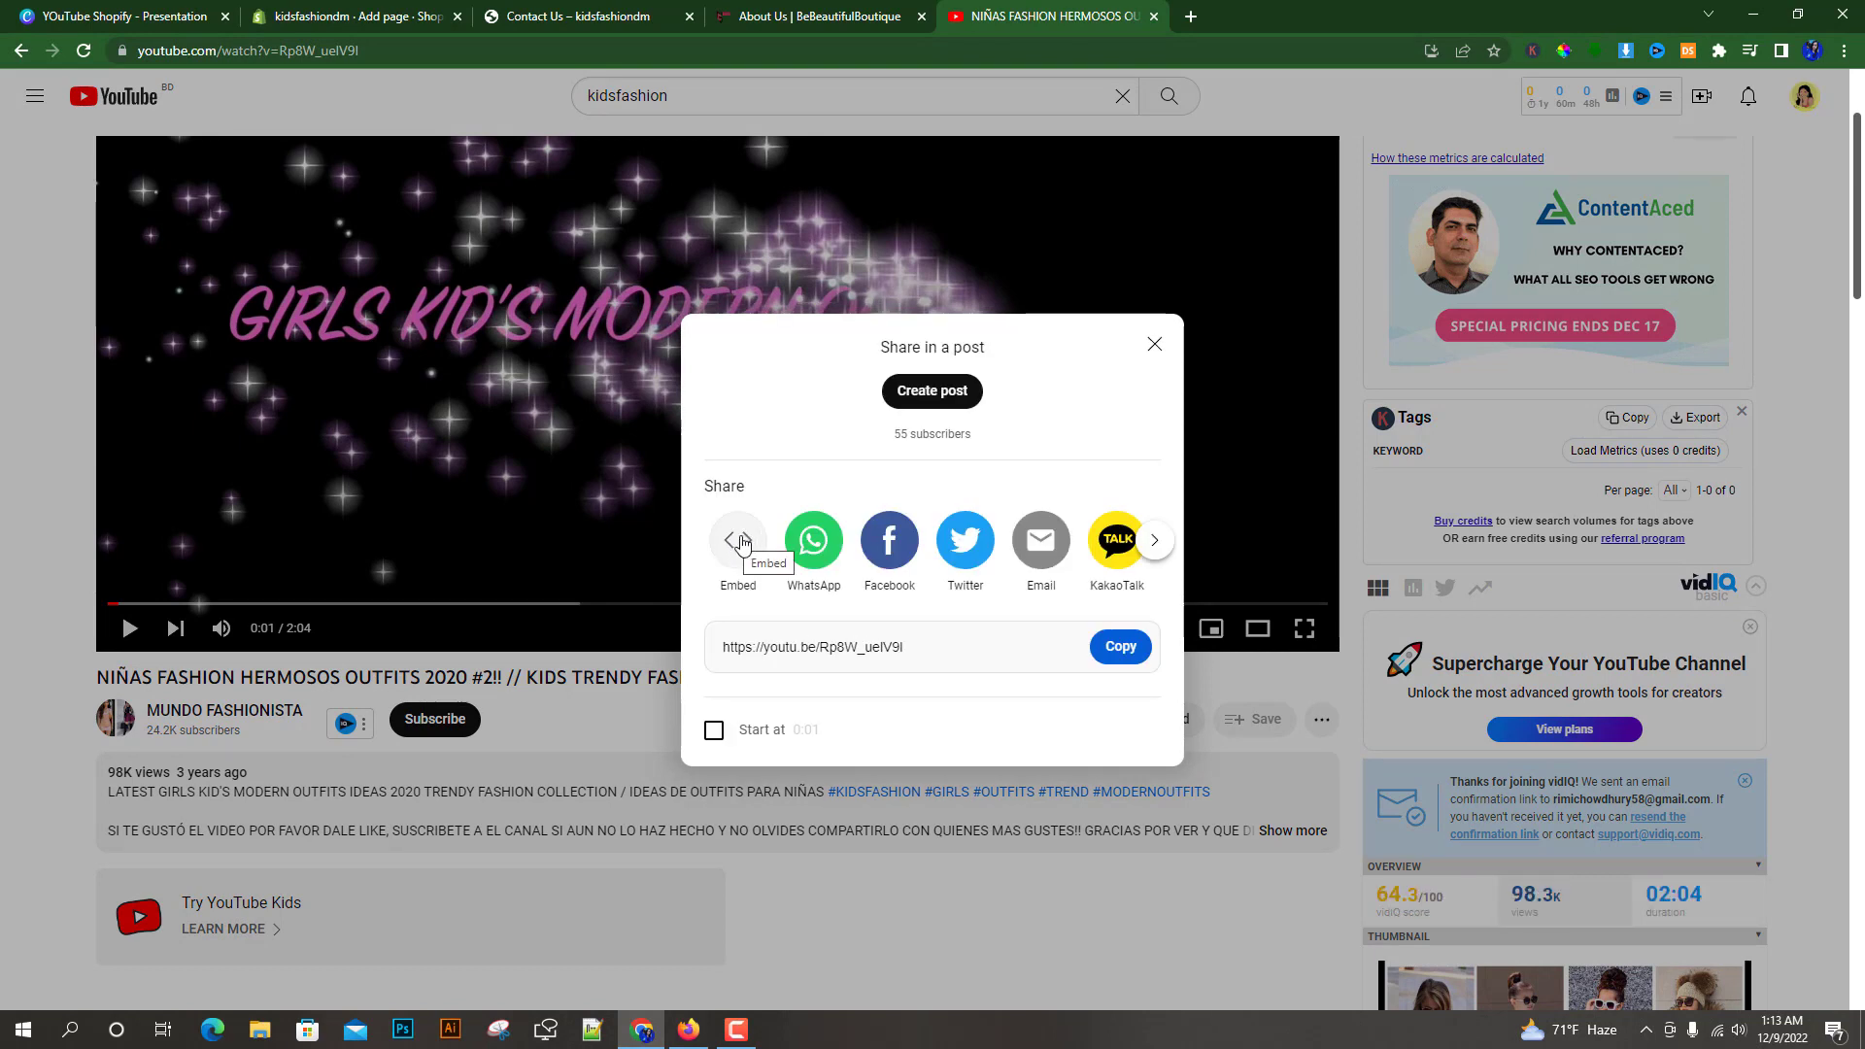
left_click(741, 541)
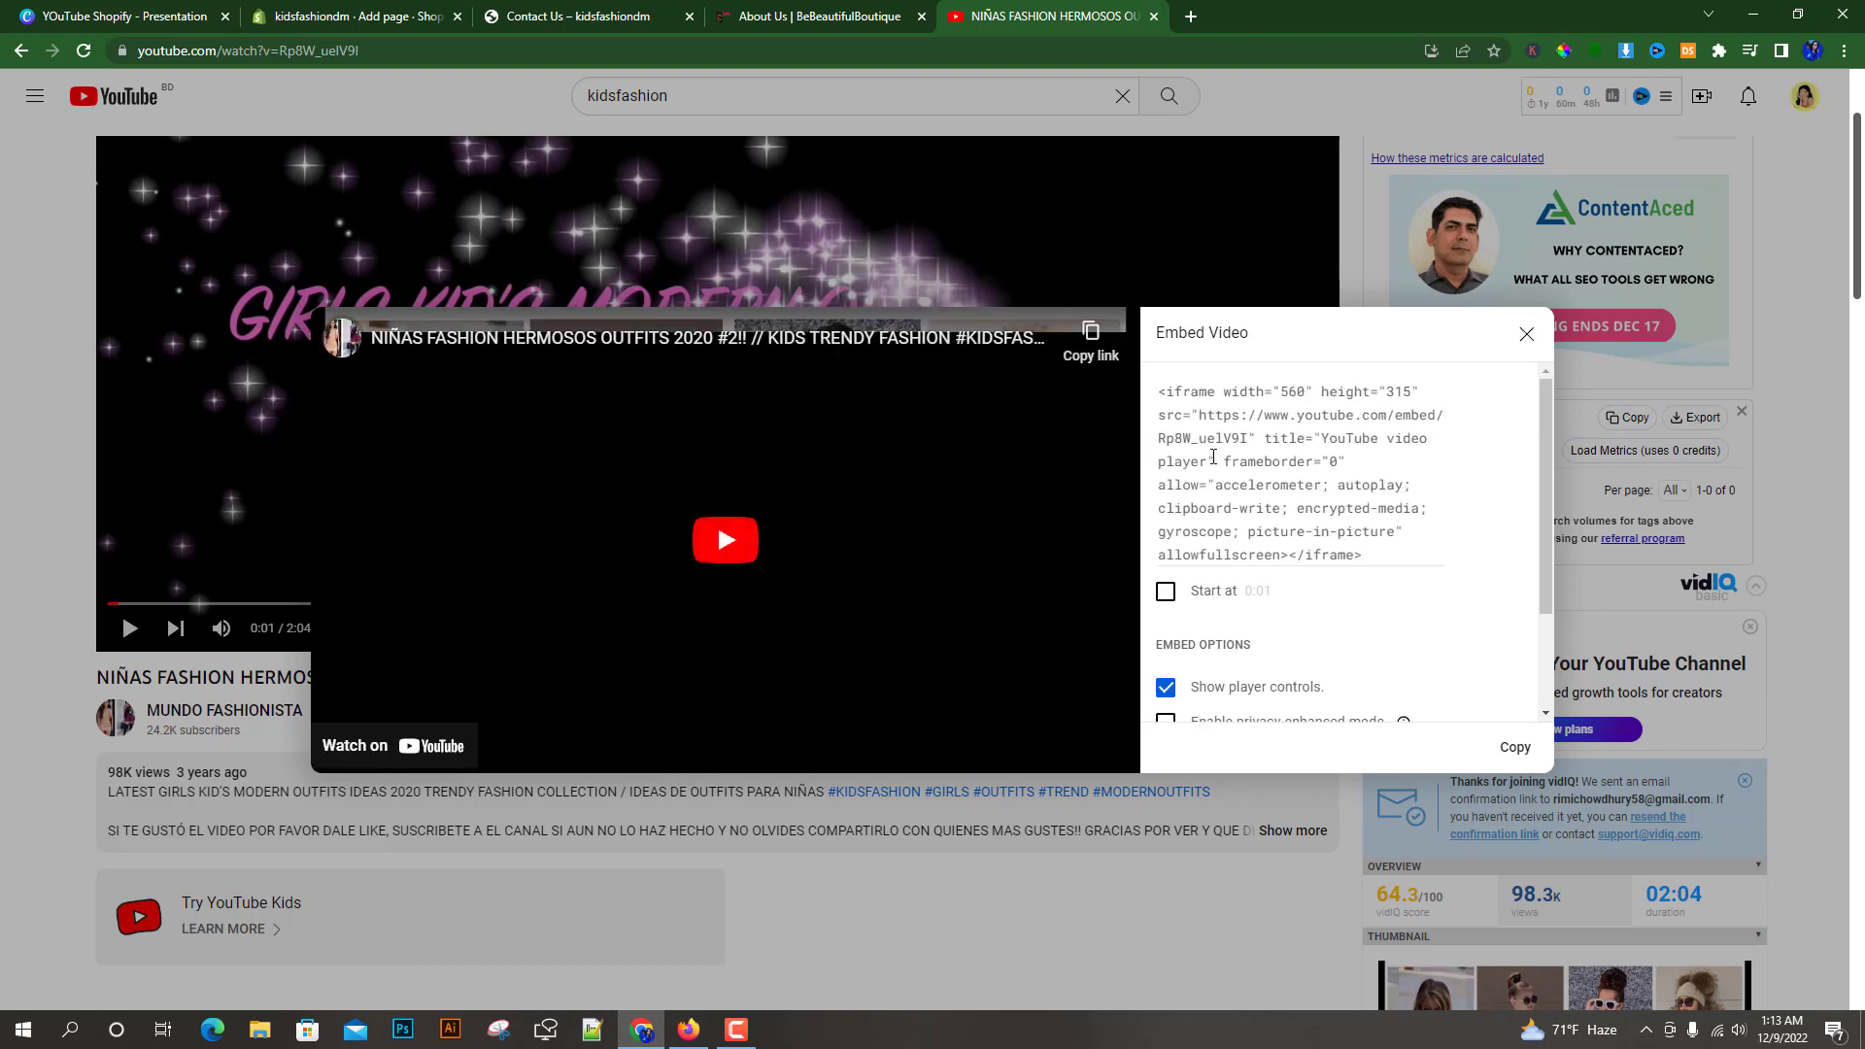
scroll(1257, 462, "down", 2)
scroll(1263, 476, "up", 2)
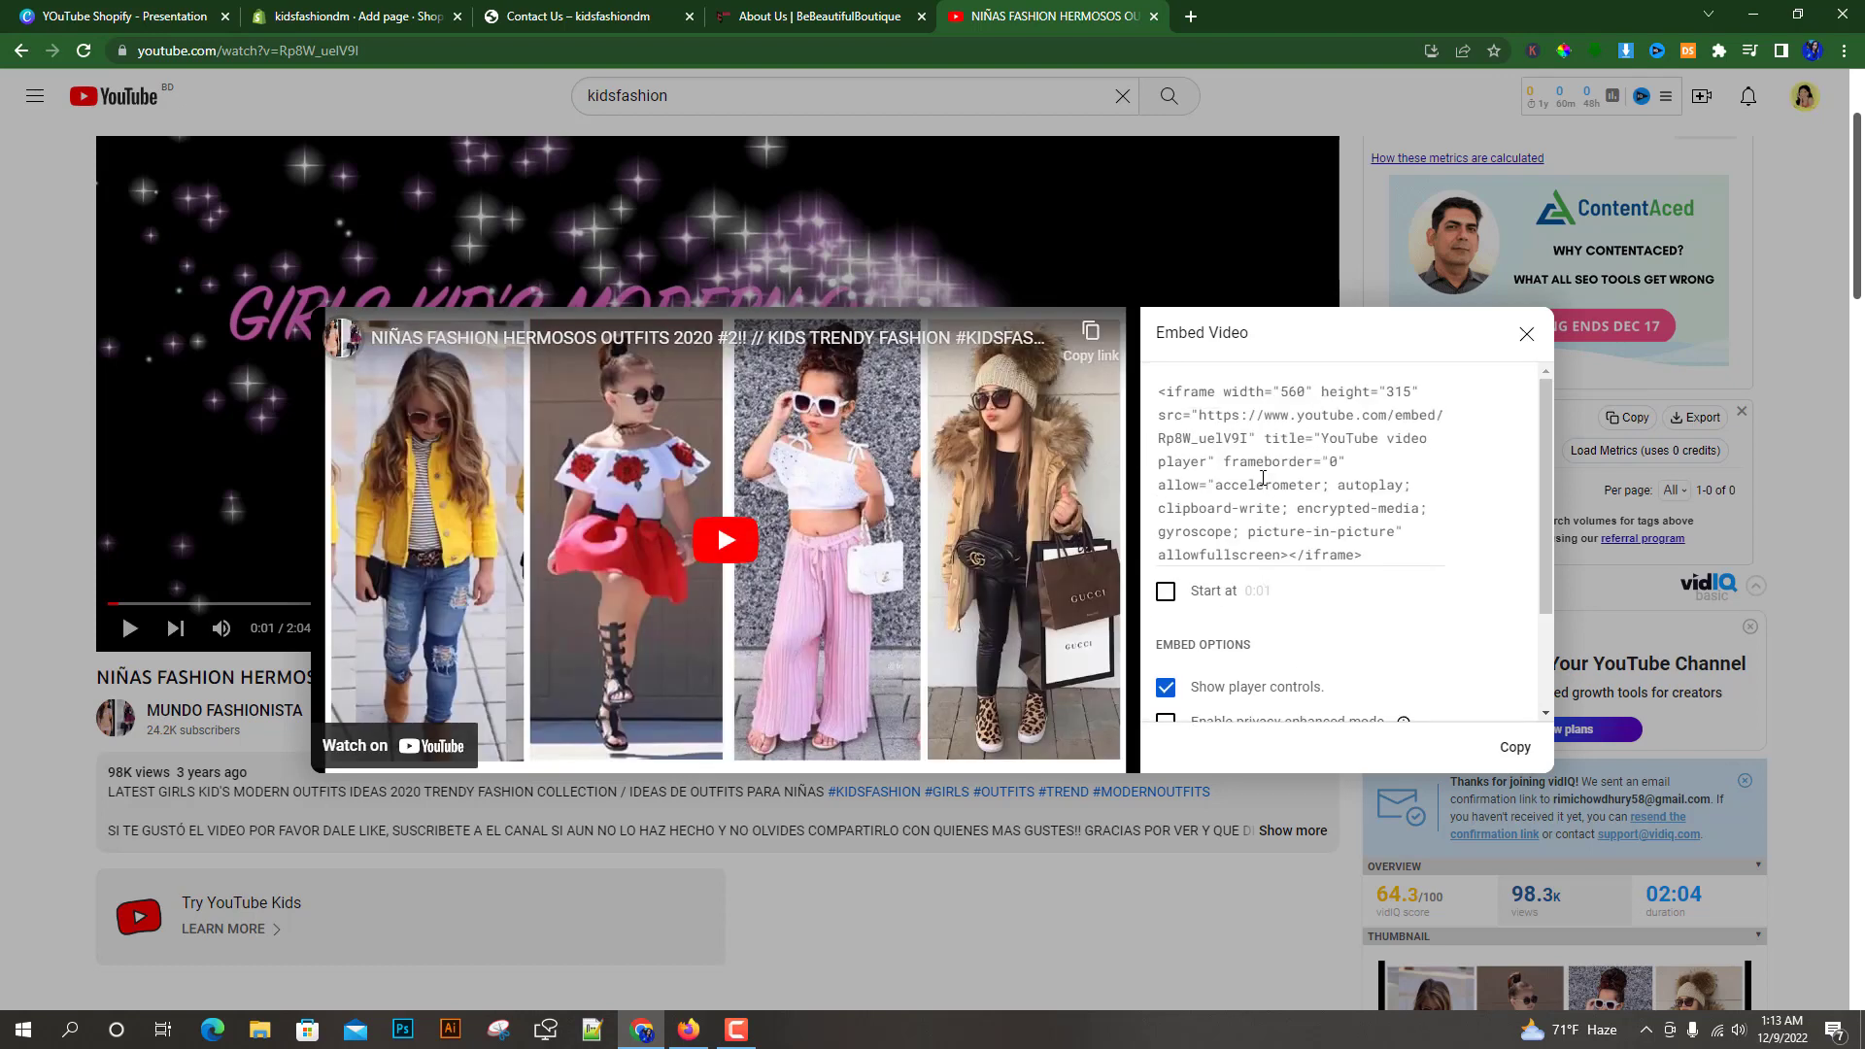
left_click(1384, 552)
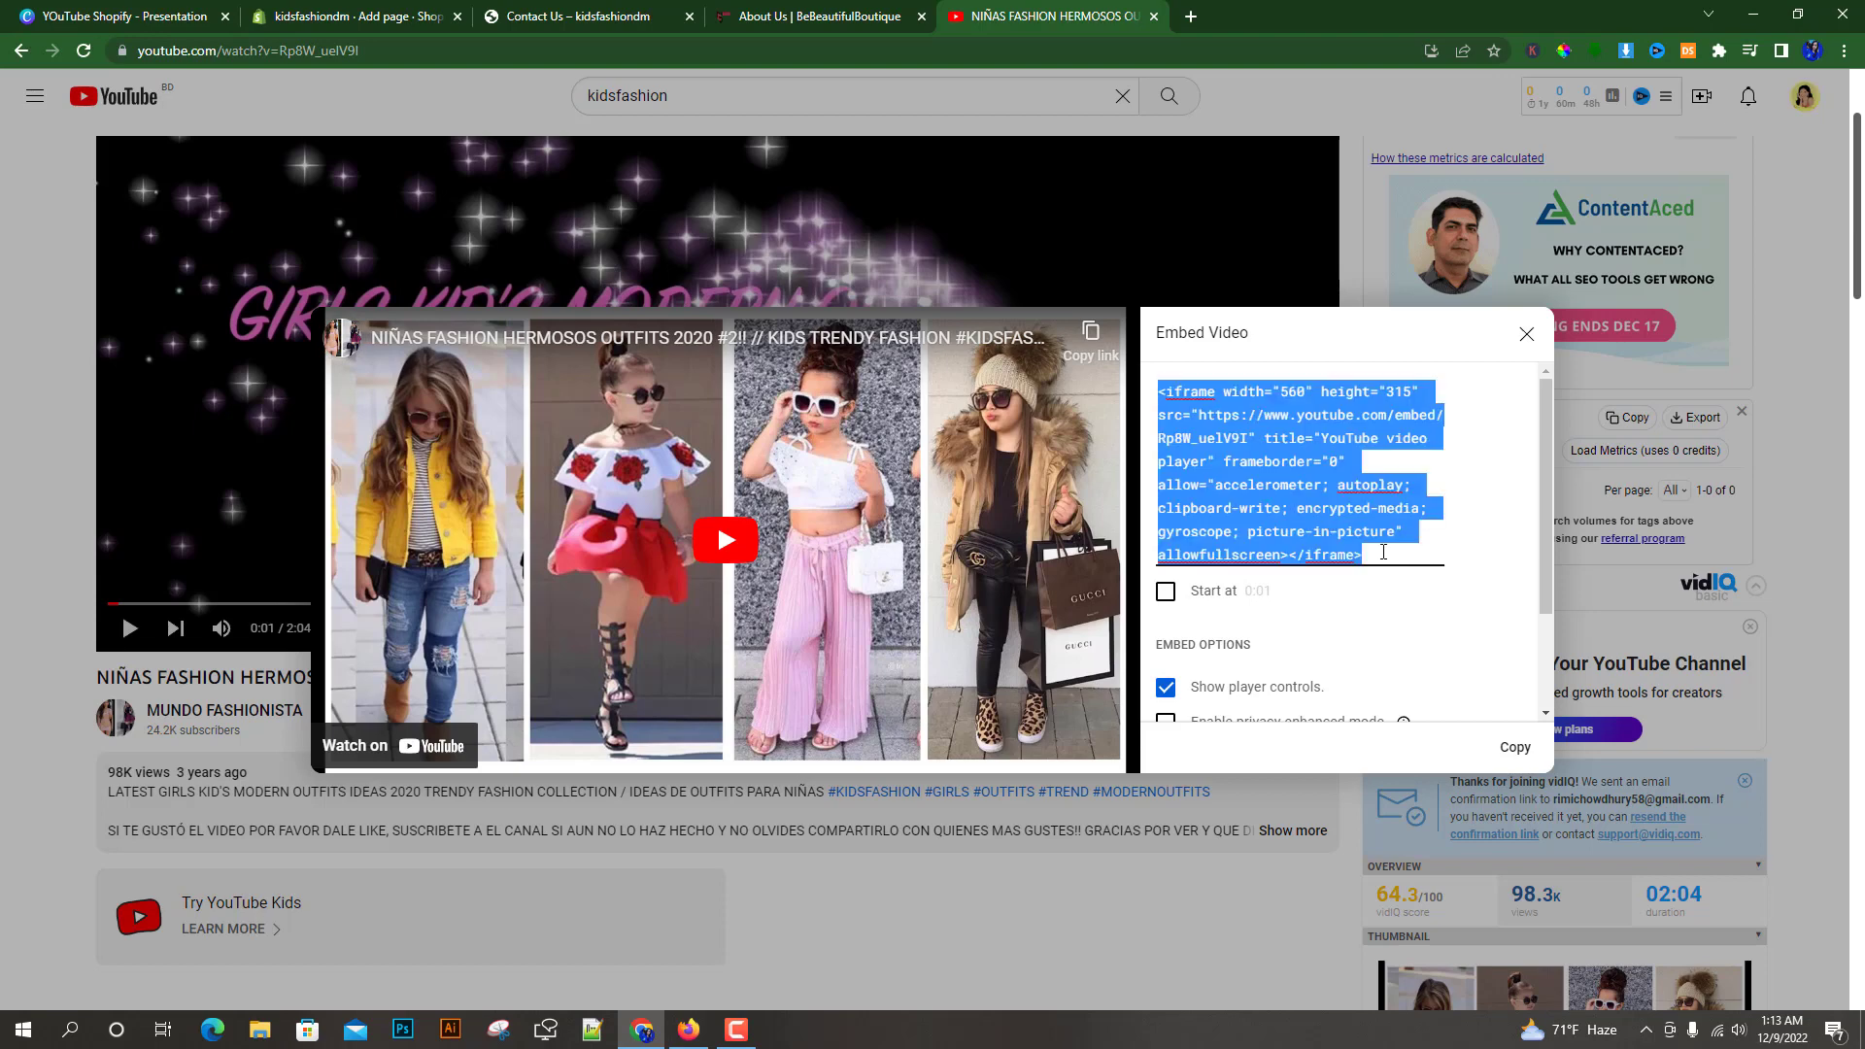
right_click(1273, 460)
left_click(1322, 534)
Paste the embed code into the Insert video dialog on the About Us page and insert the video
left_click(355, 16)
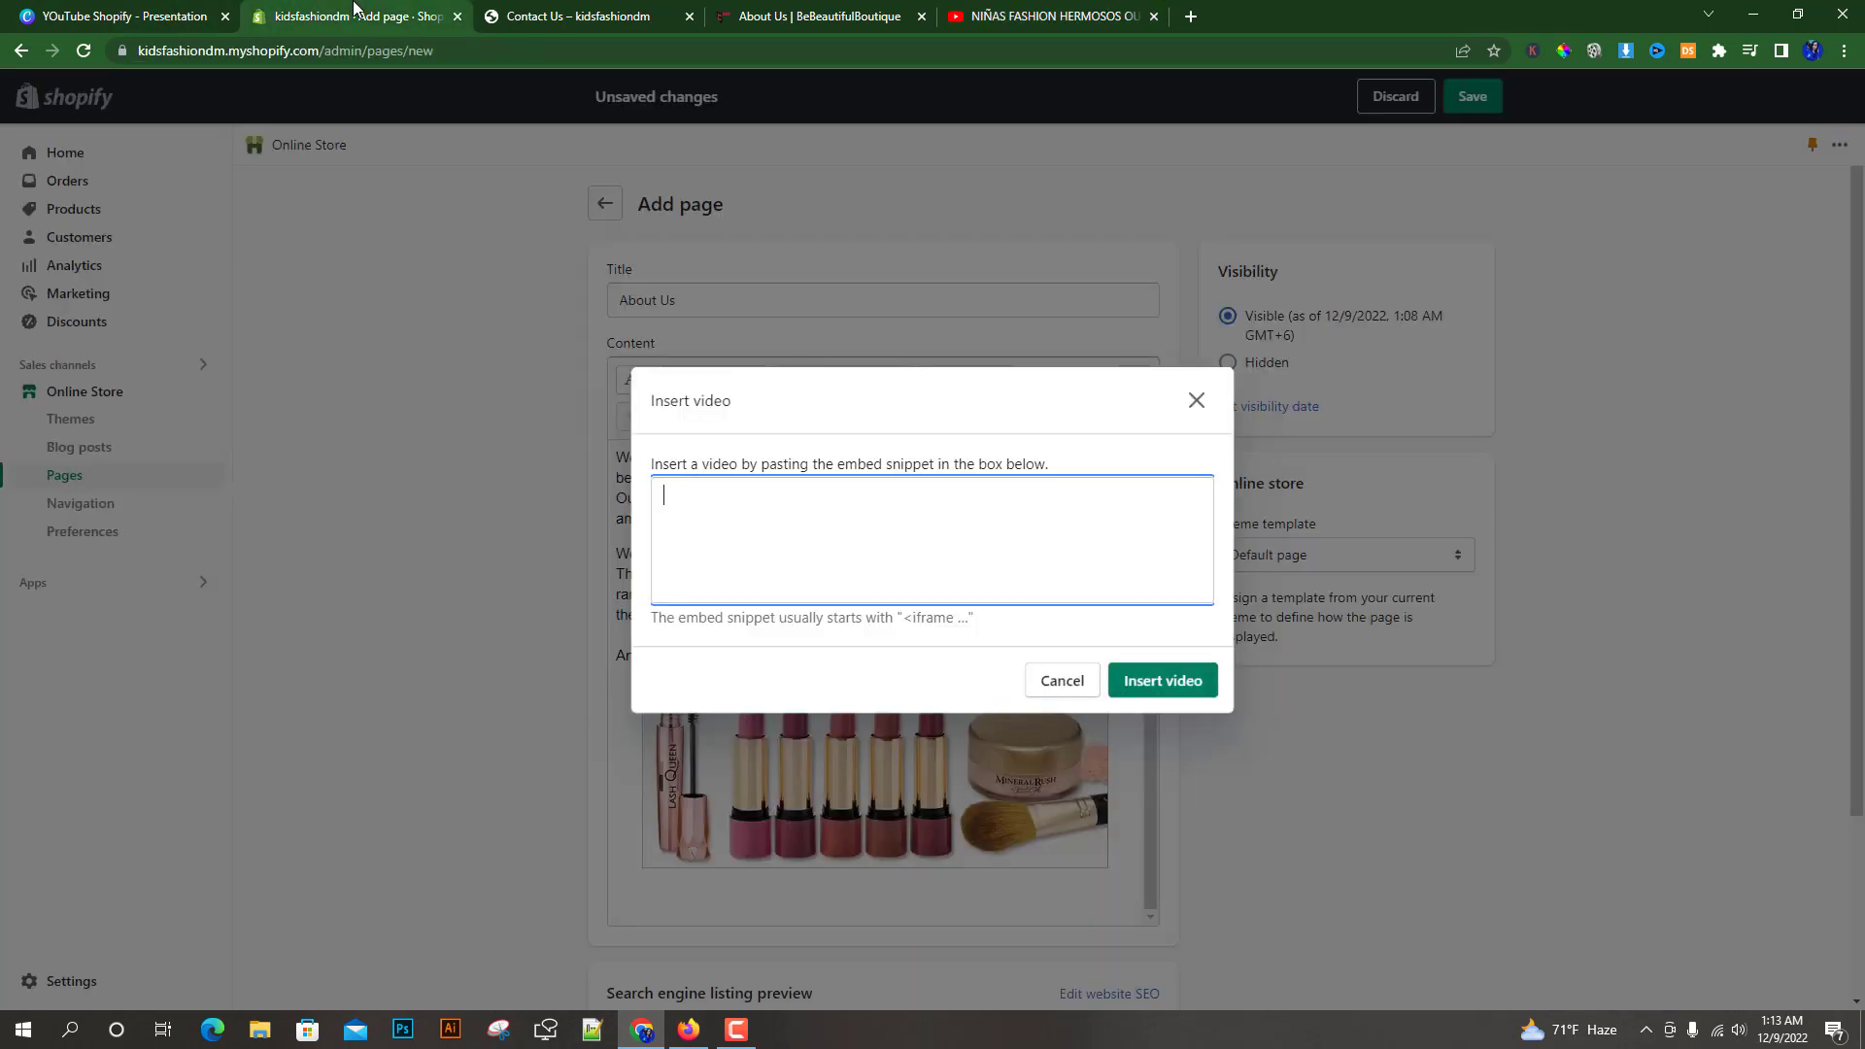
right_click(688, 502)
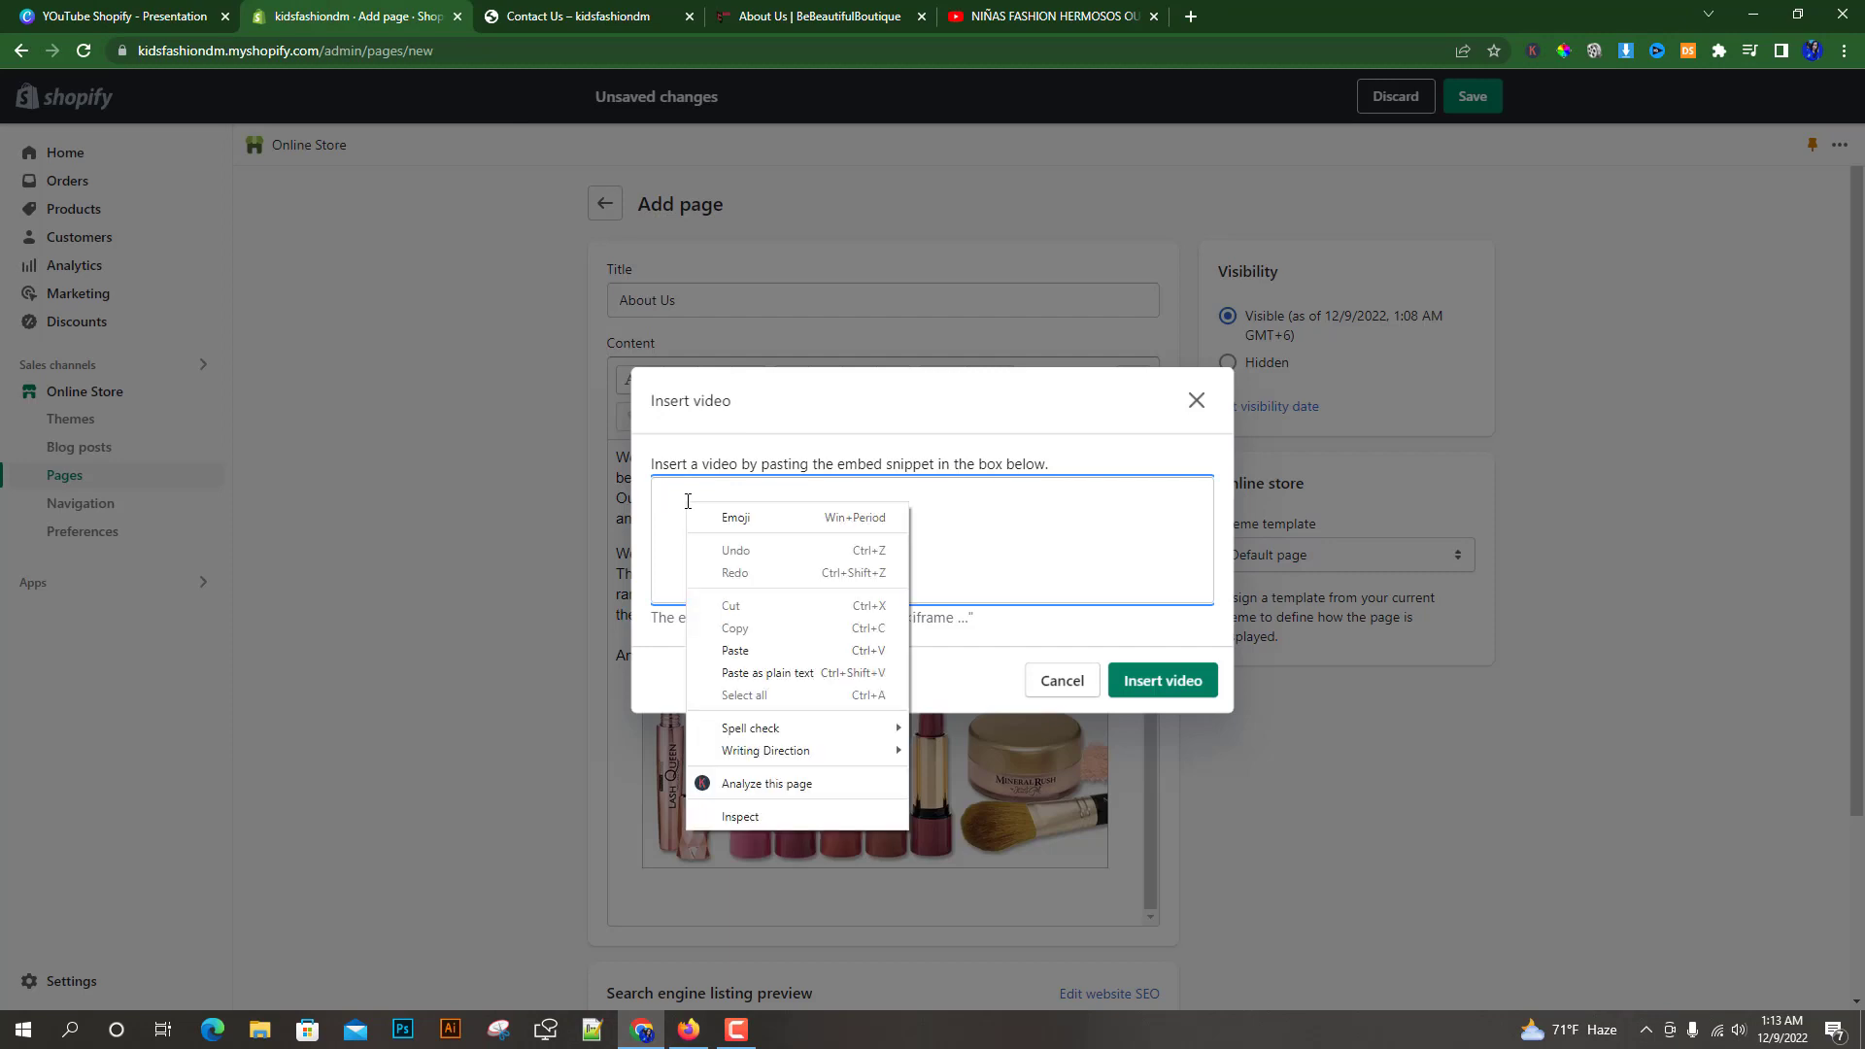
left_click(724, 653)
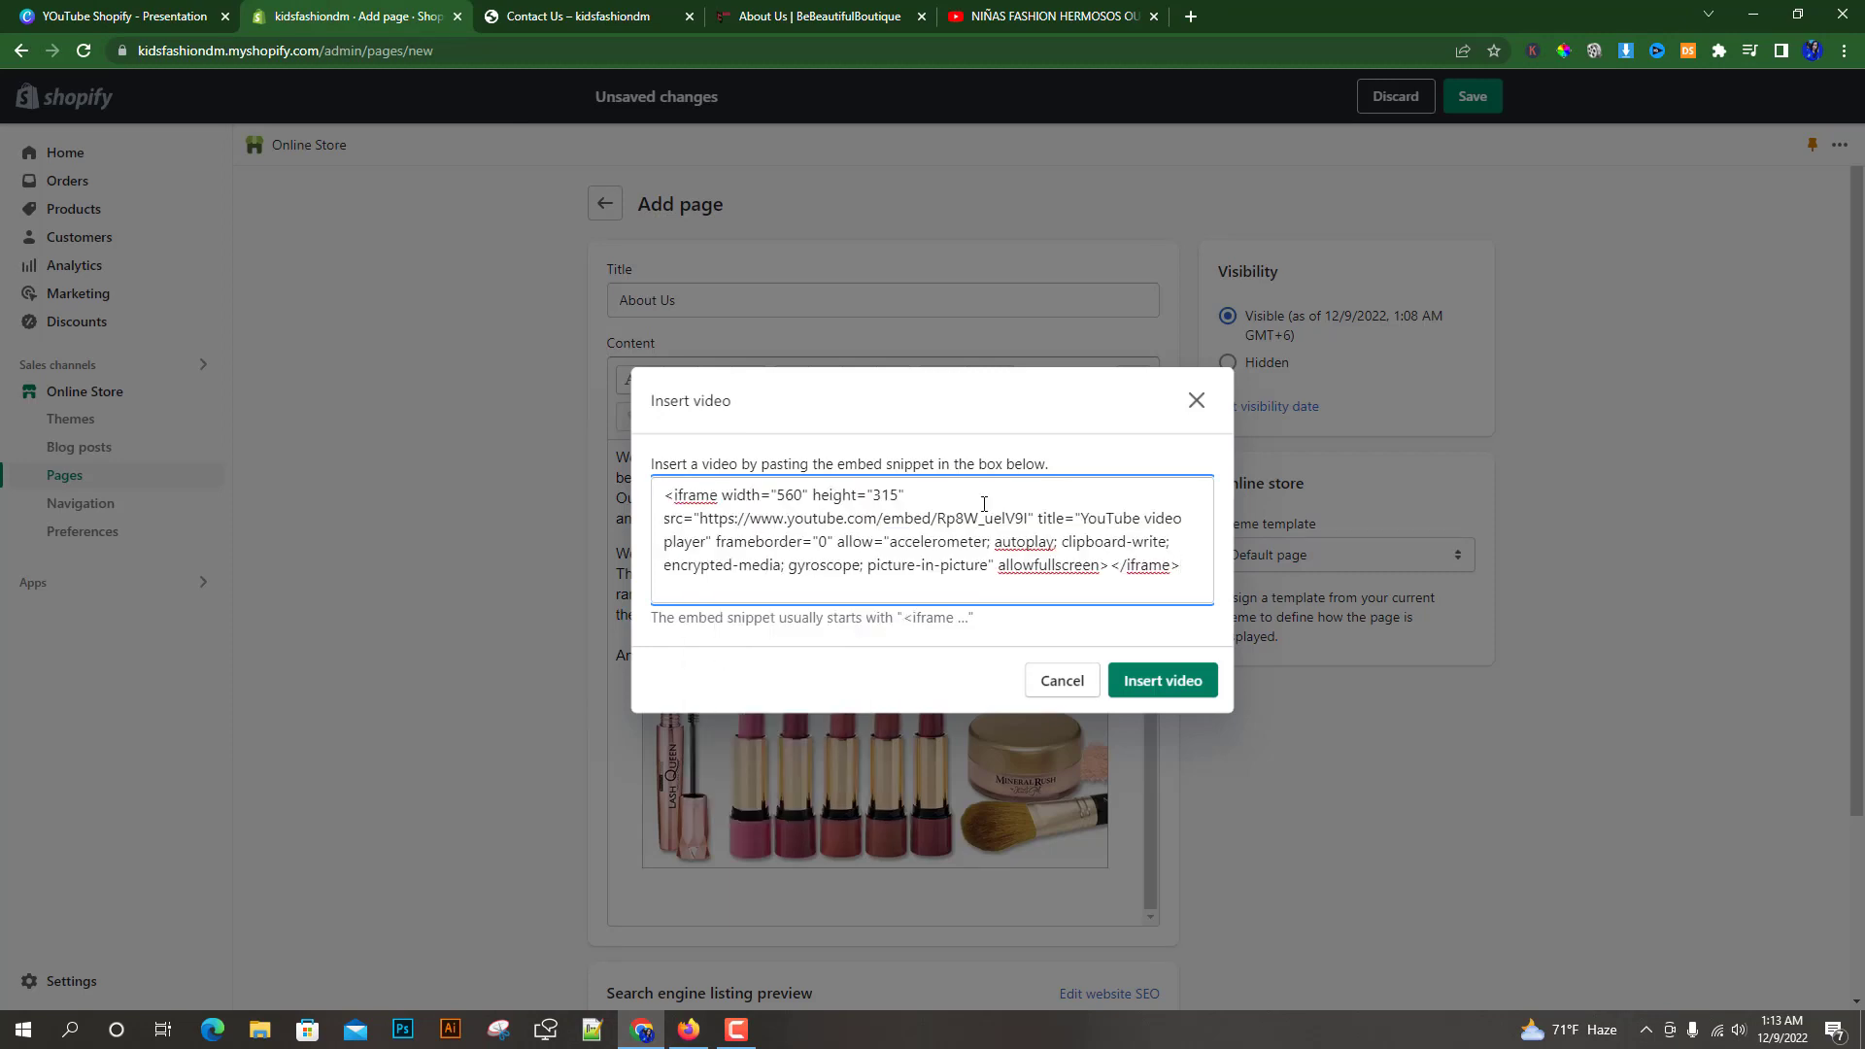
left_click(1147, 680)
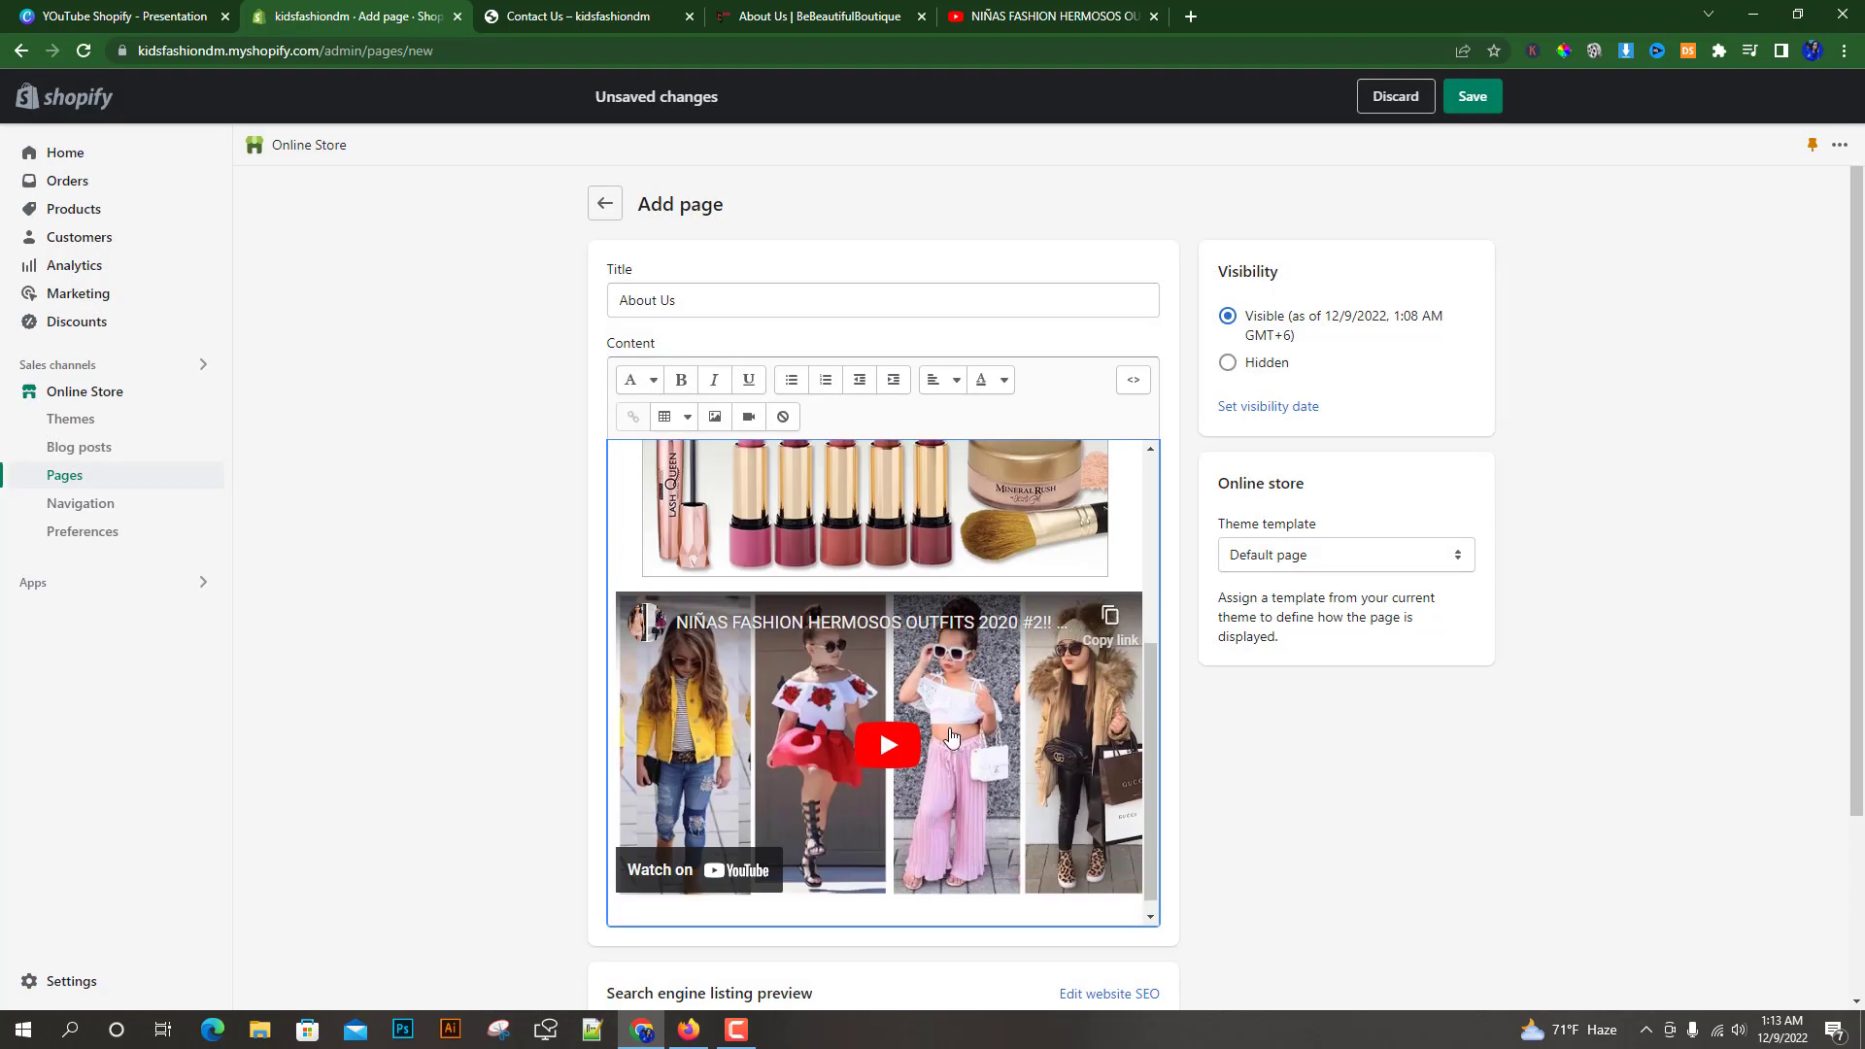
left_click(1011, 16)
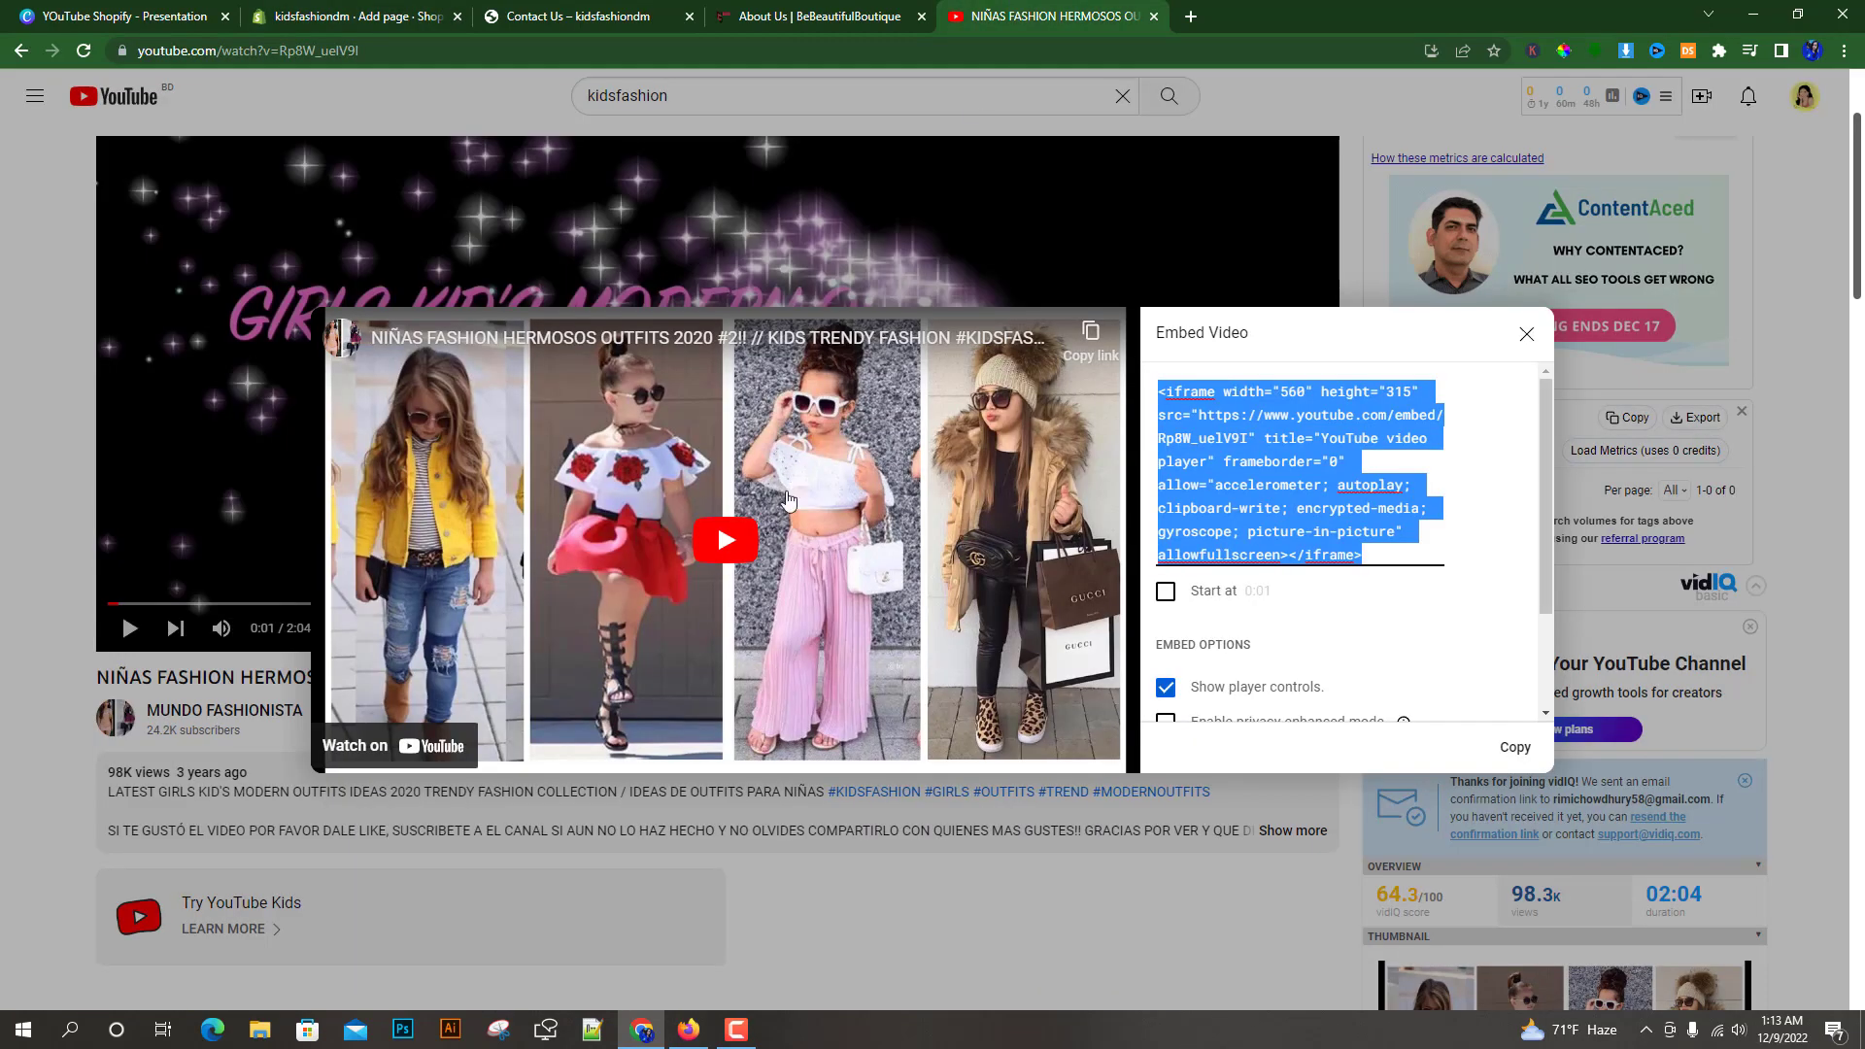
left_click(129, 11)
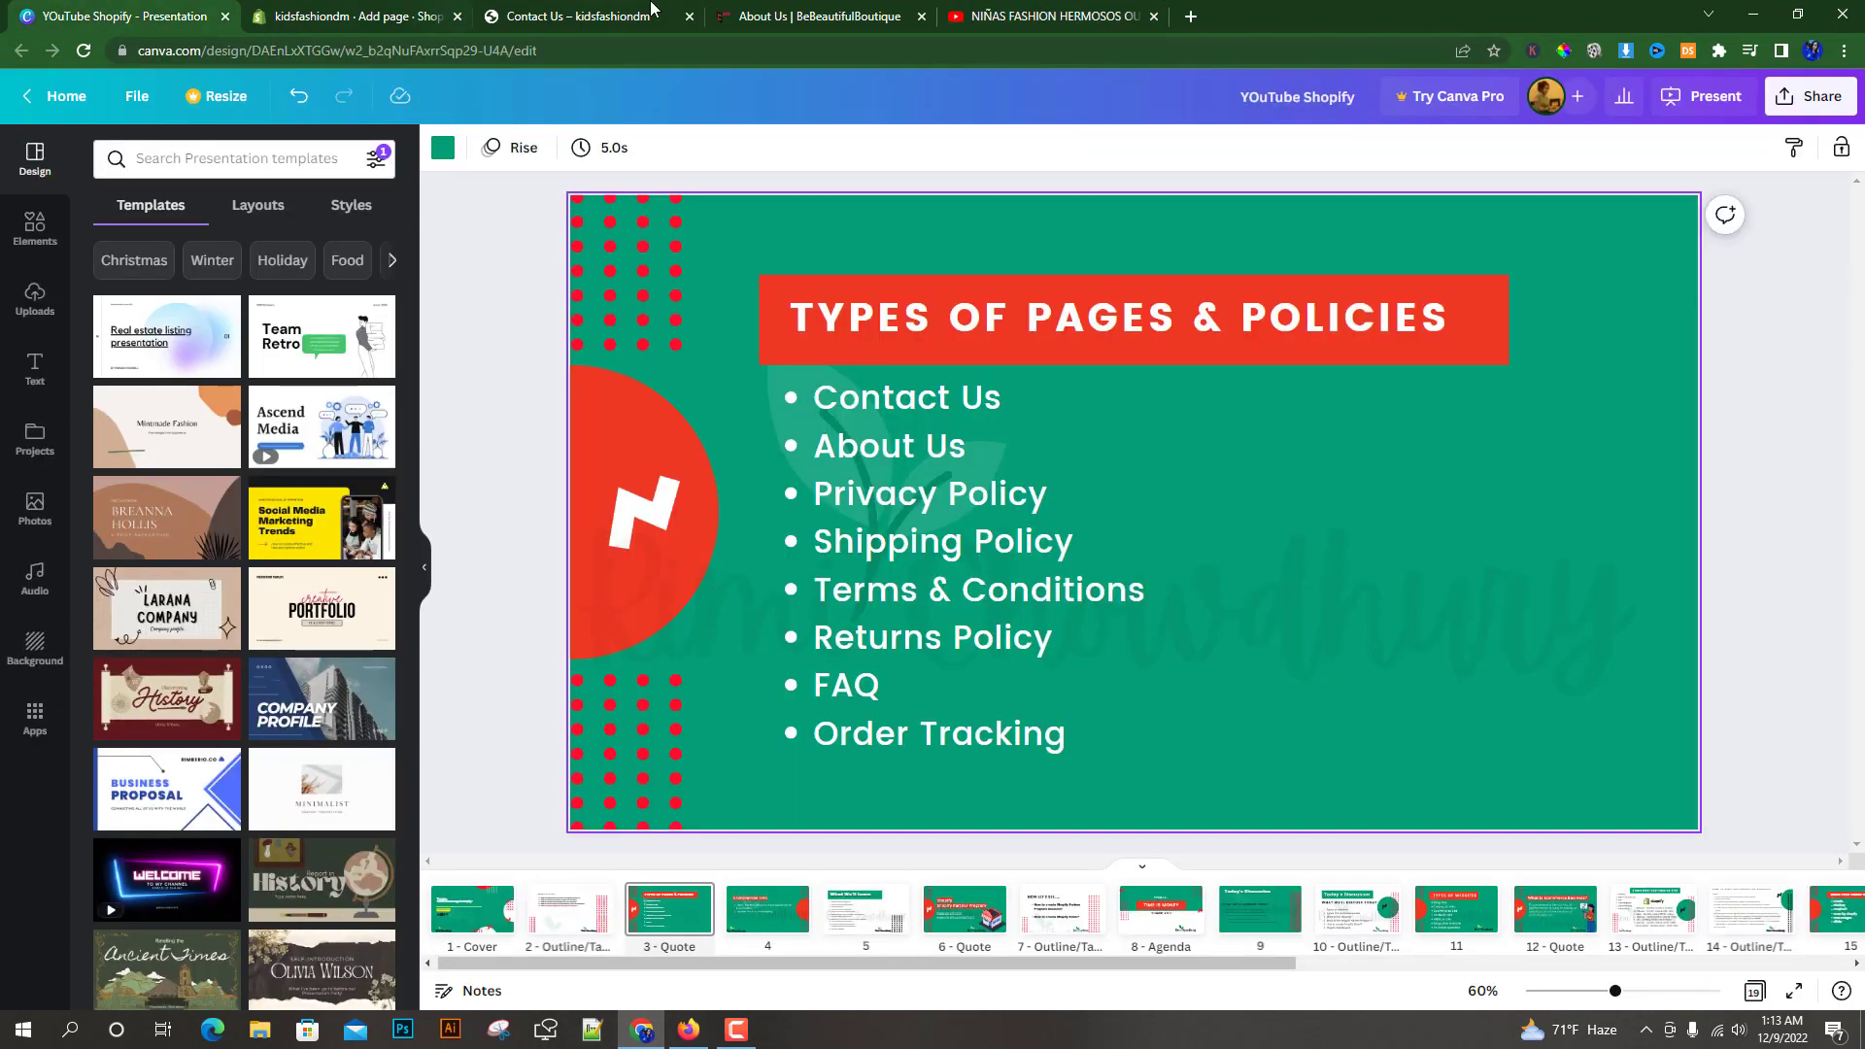
left_click(282, 13)
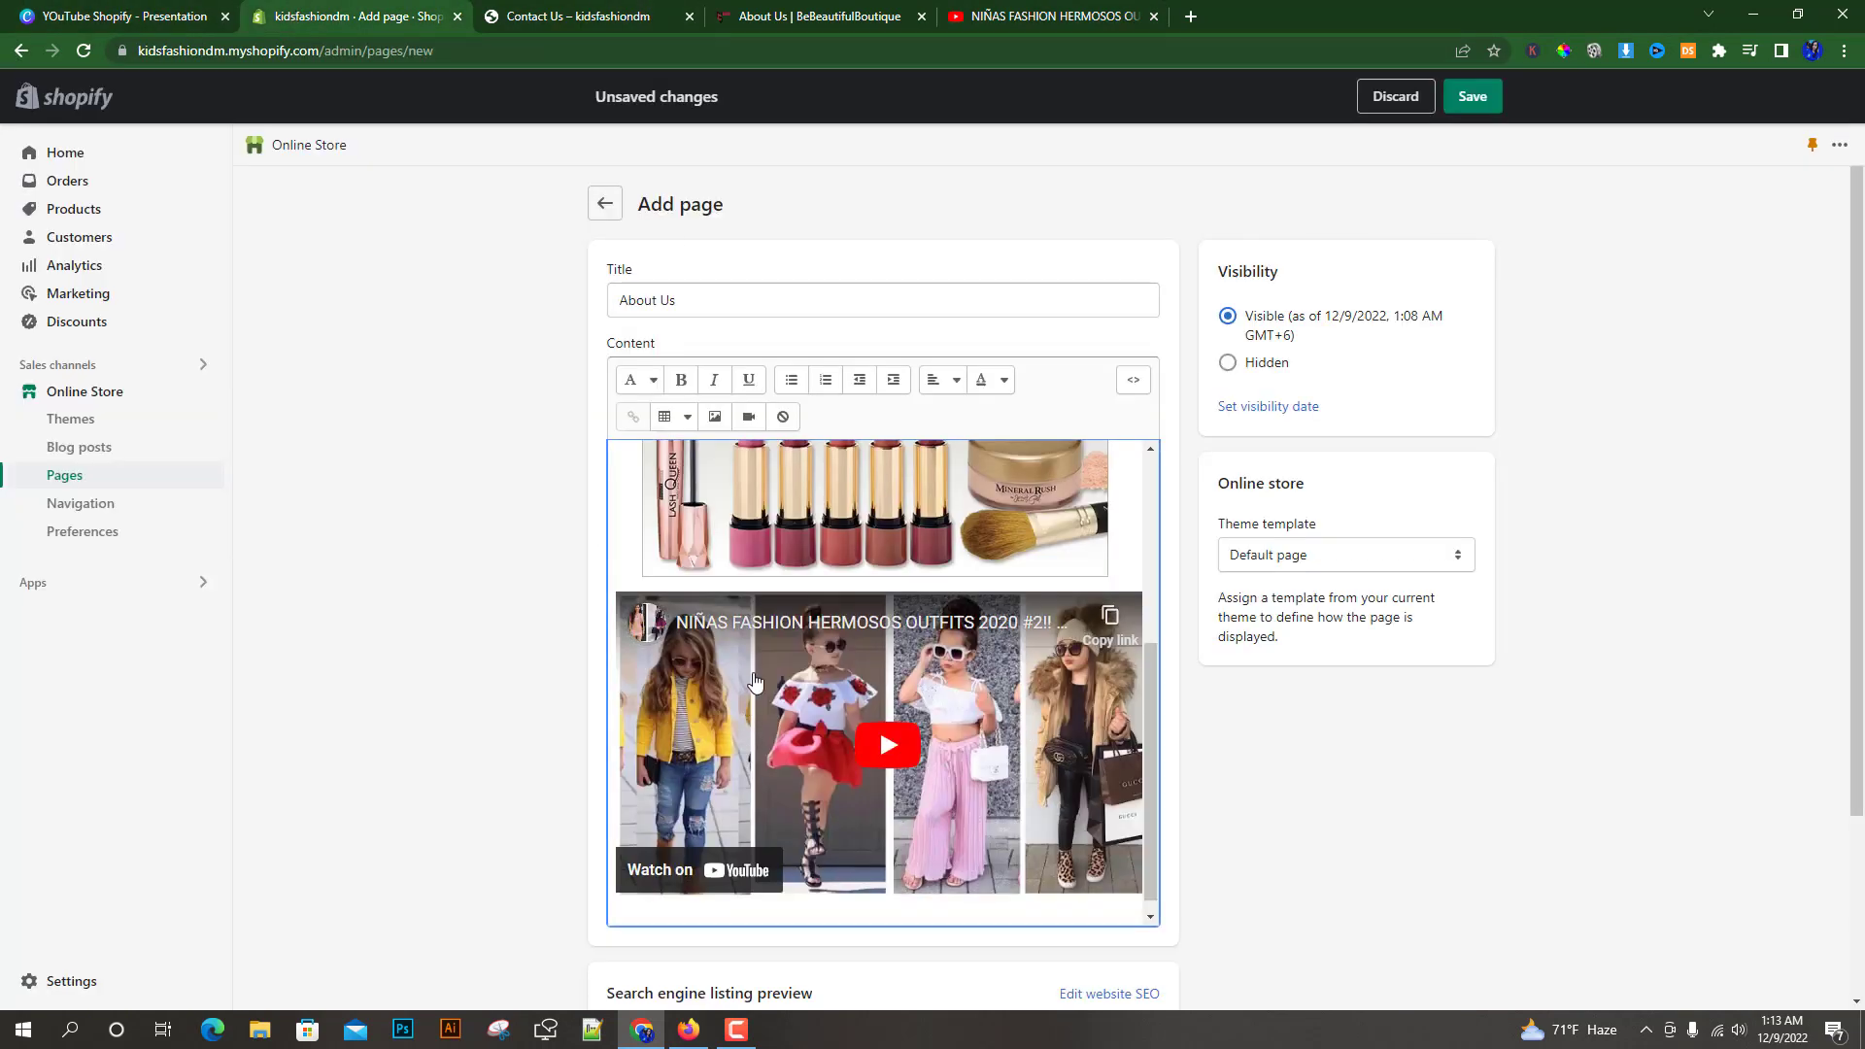
Open the page's theme template choices and select Default page
left_click(915, 617)
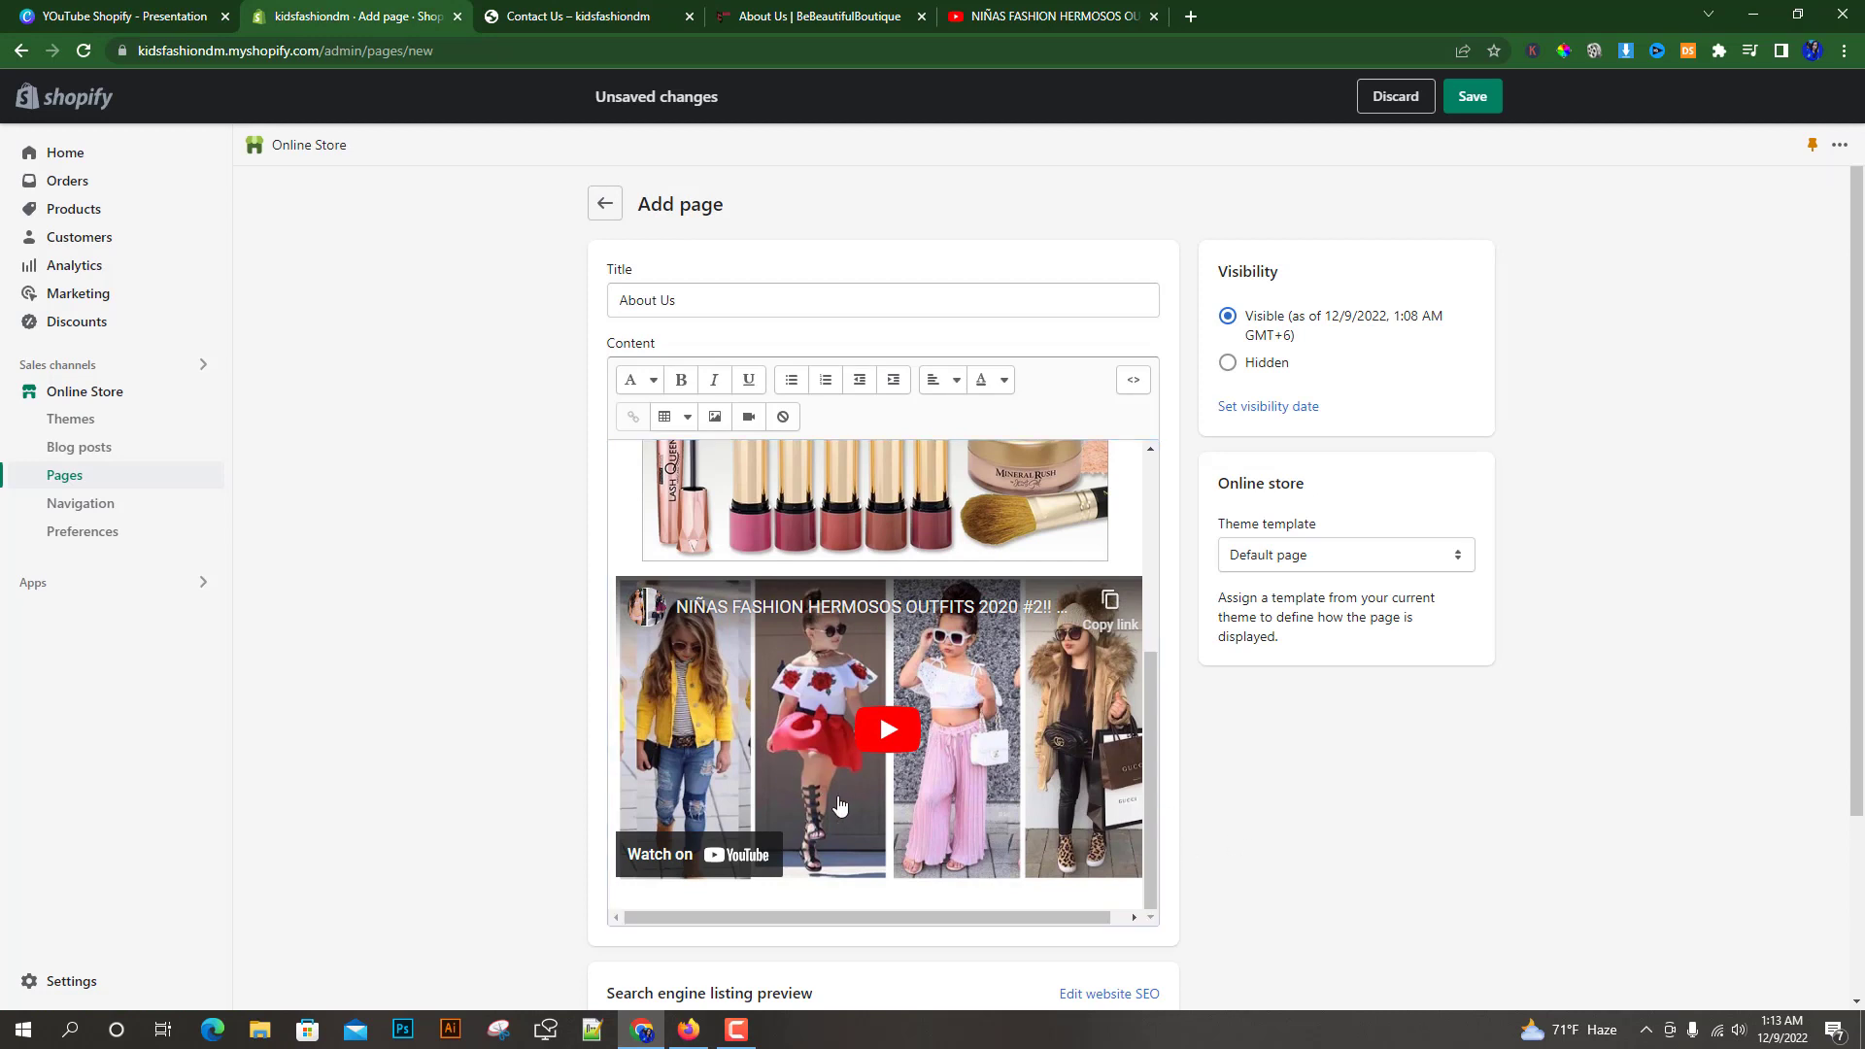
scroll(834, 738, "up", 4)
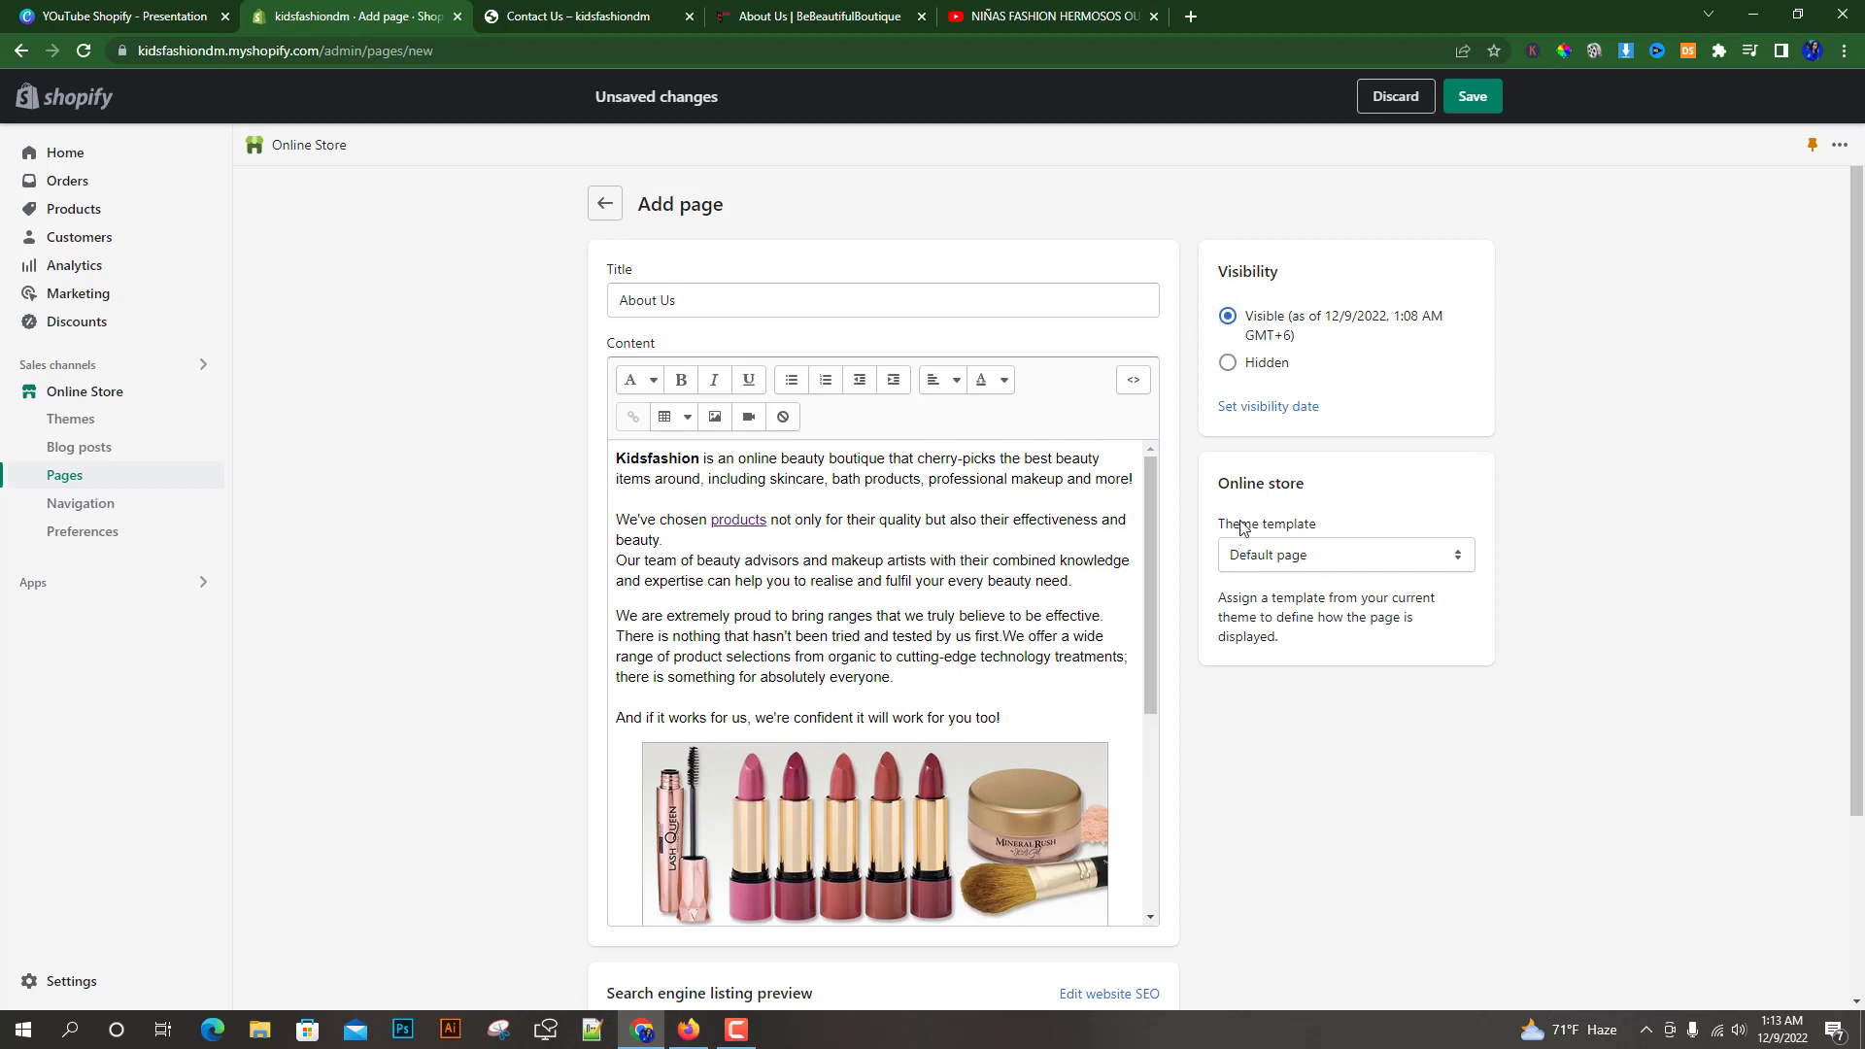
left_click(1341, 555)
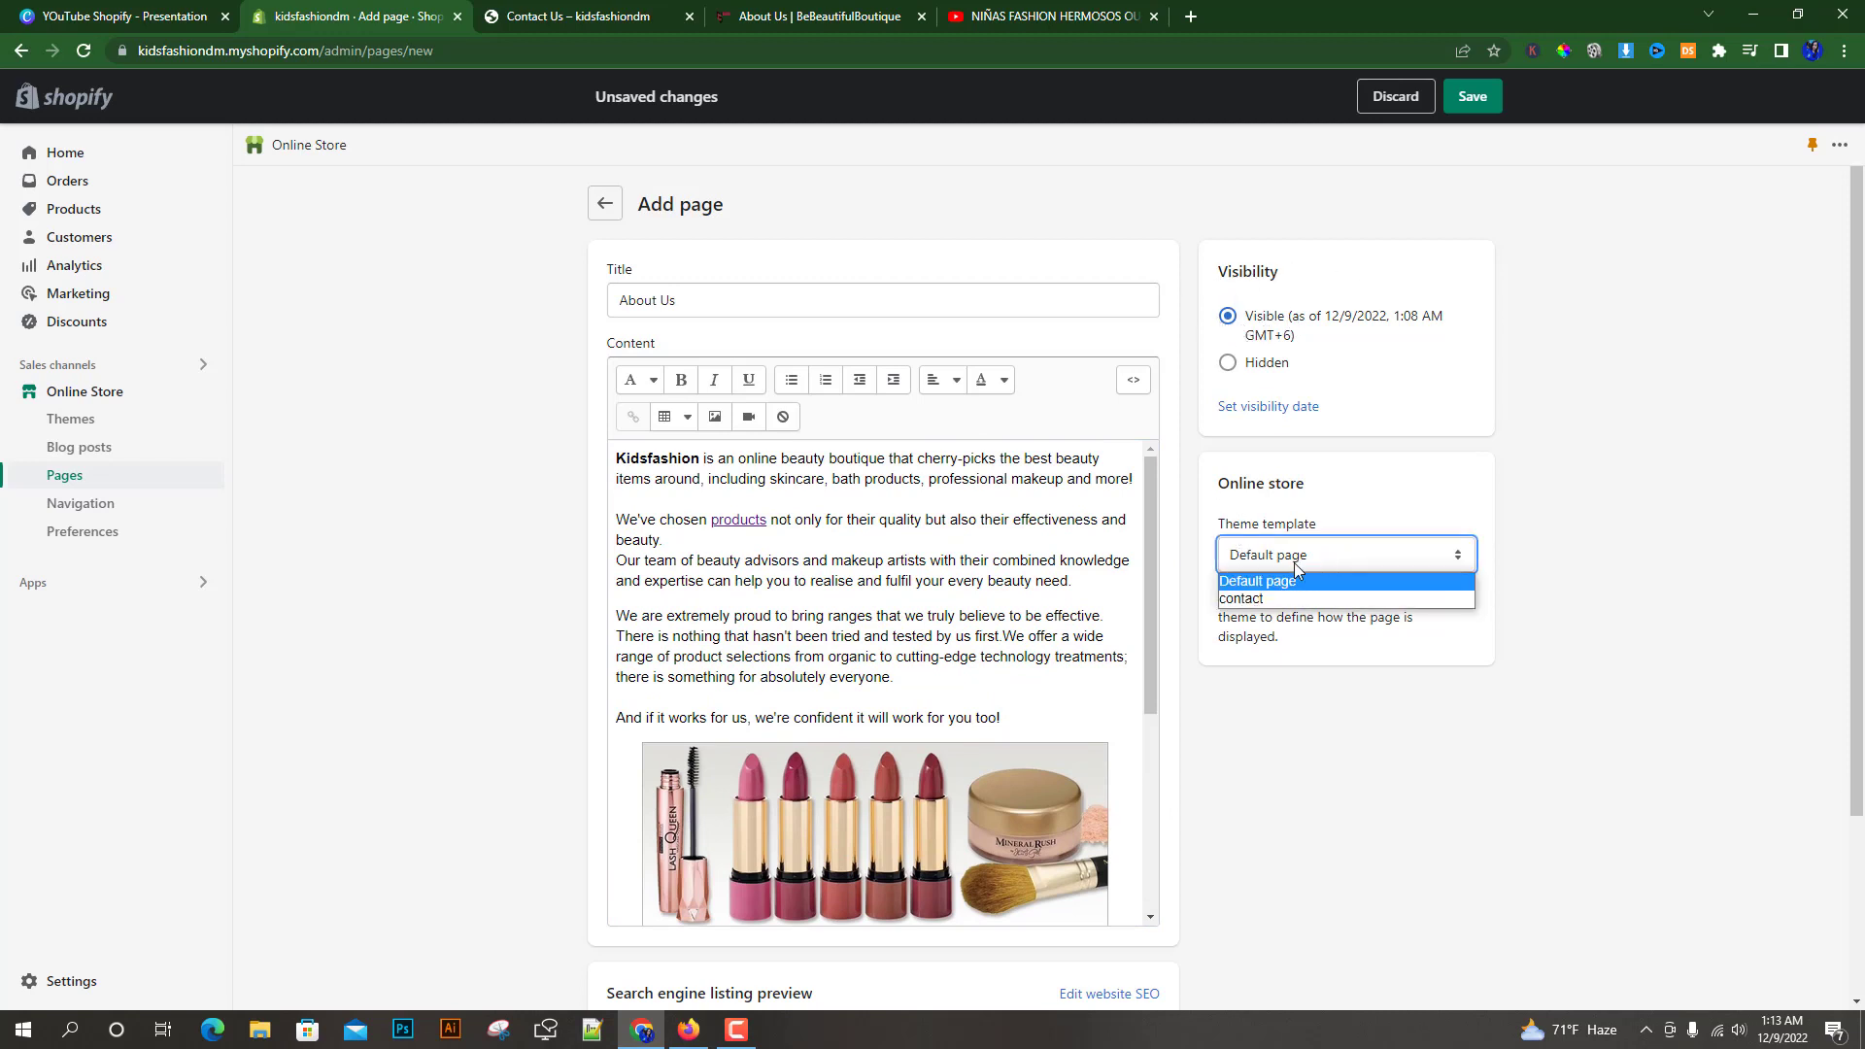
left_click(1248, 582)
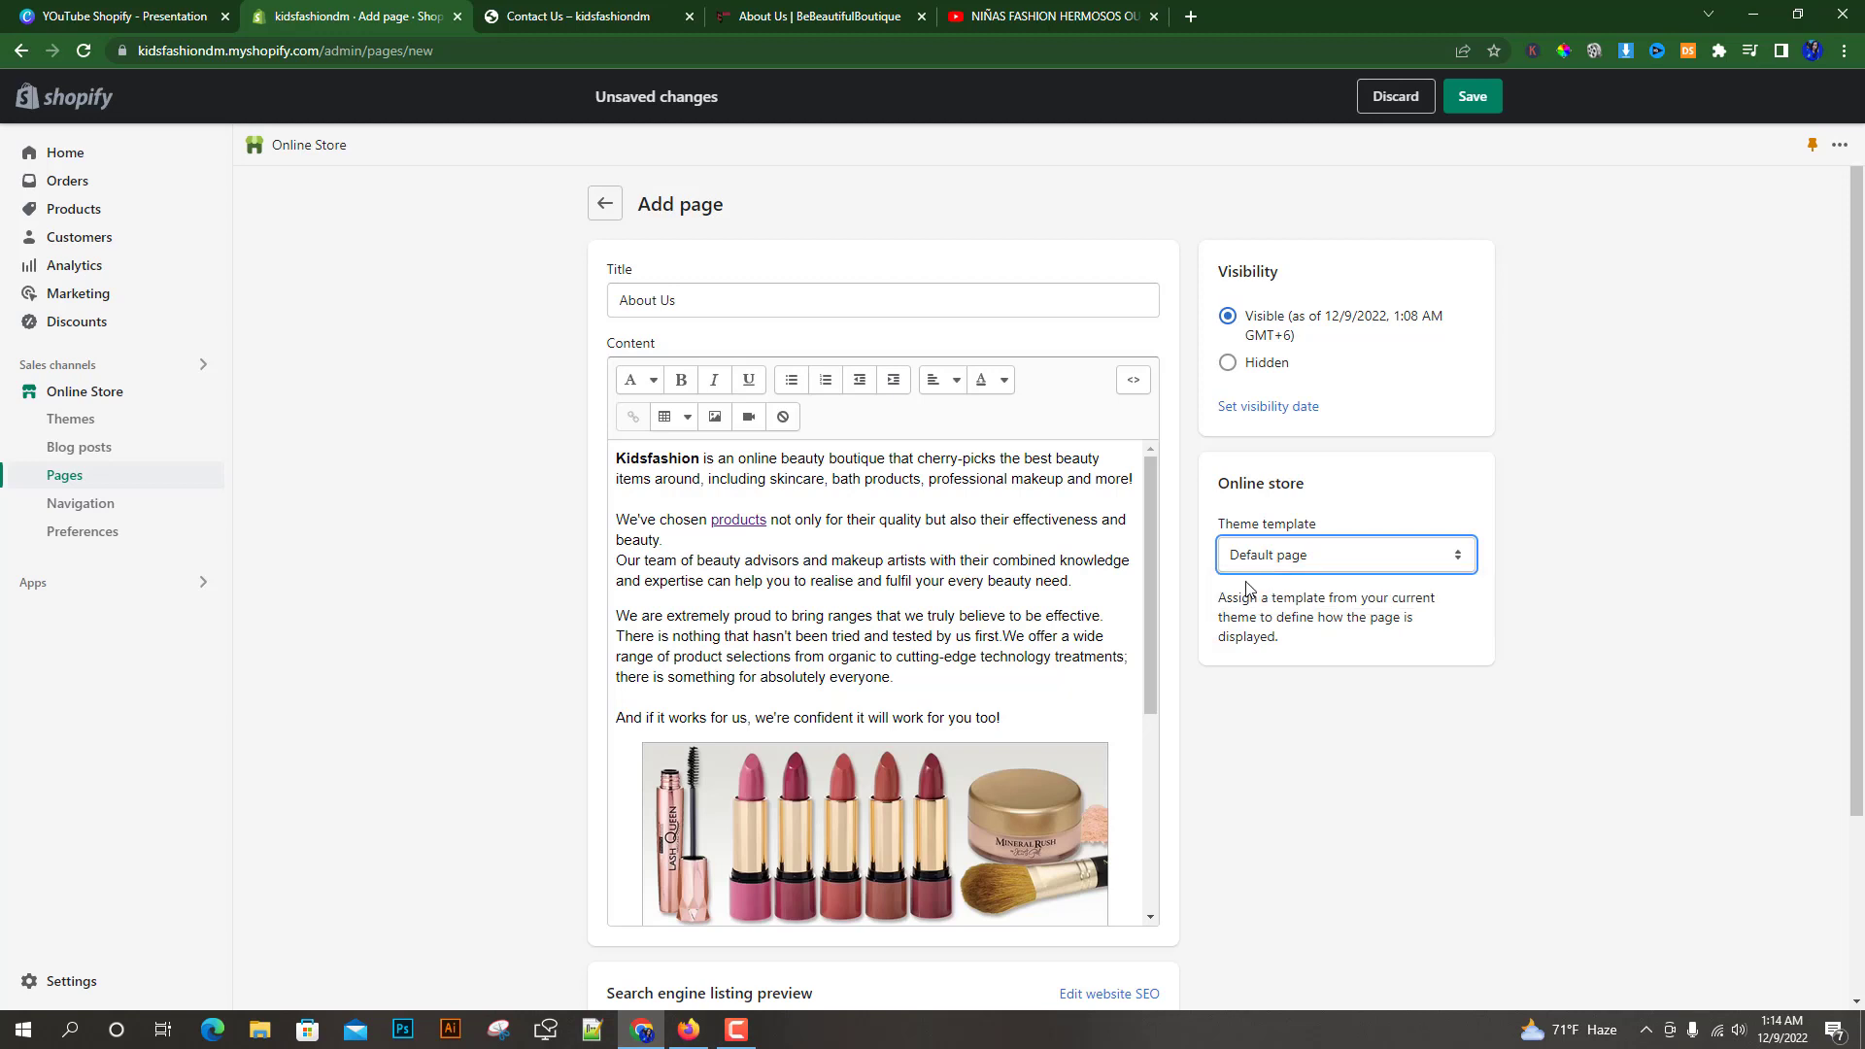
Save the About Us page and view it on the online store
left_click(1479, 100)
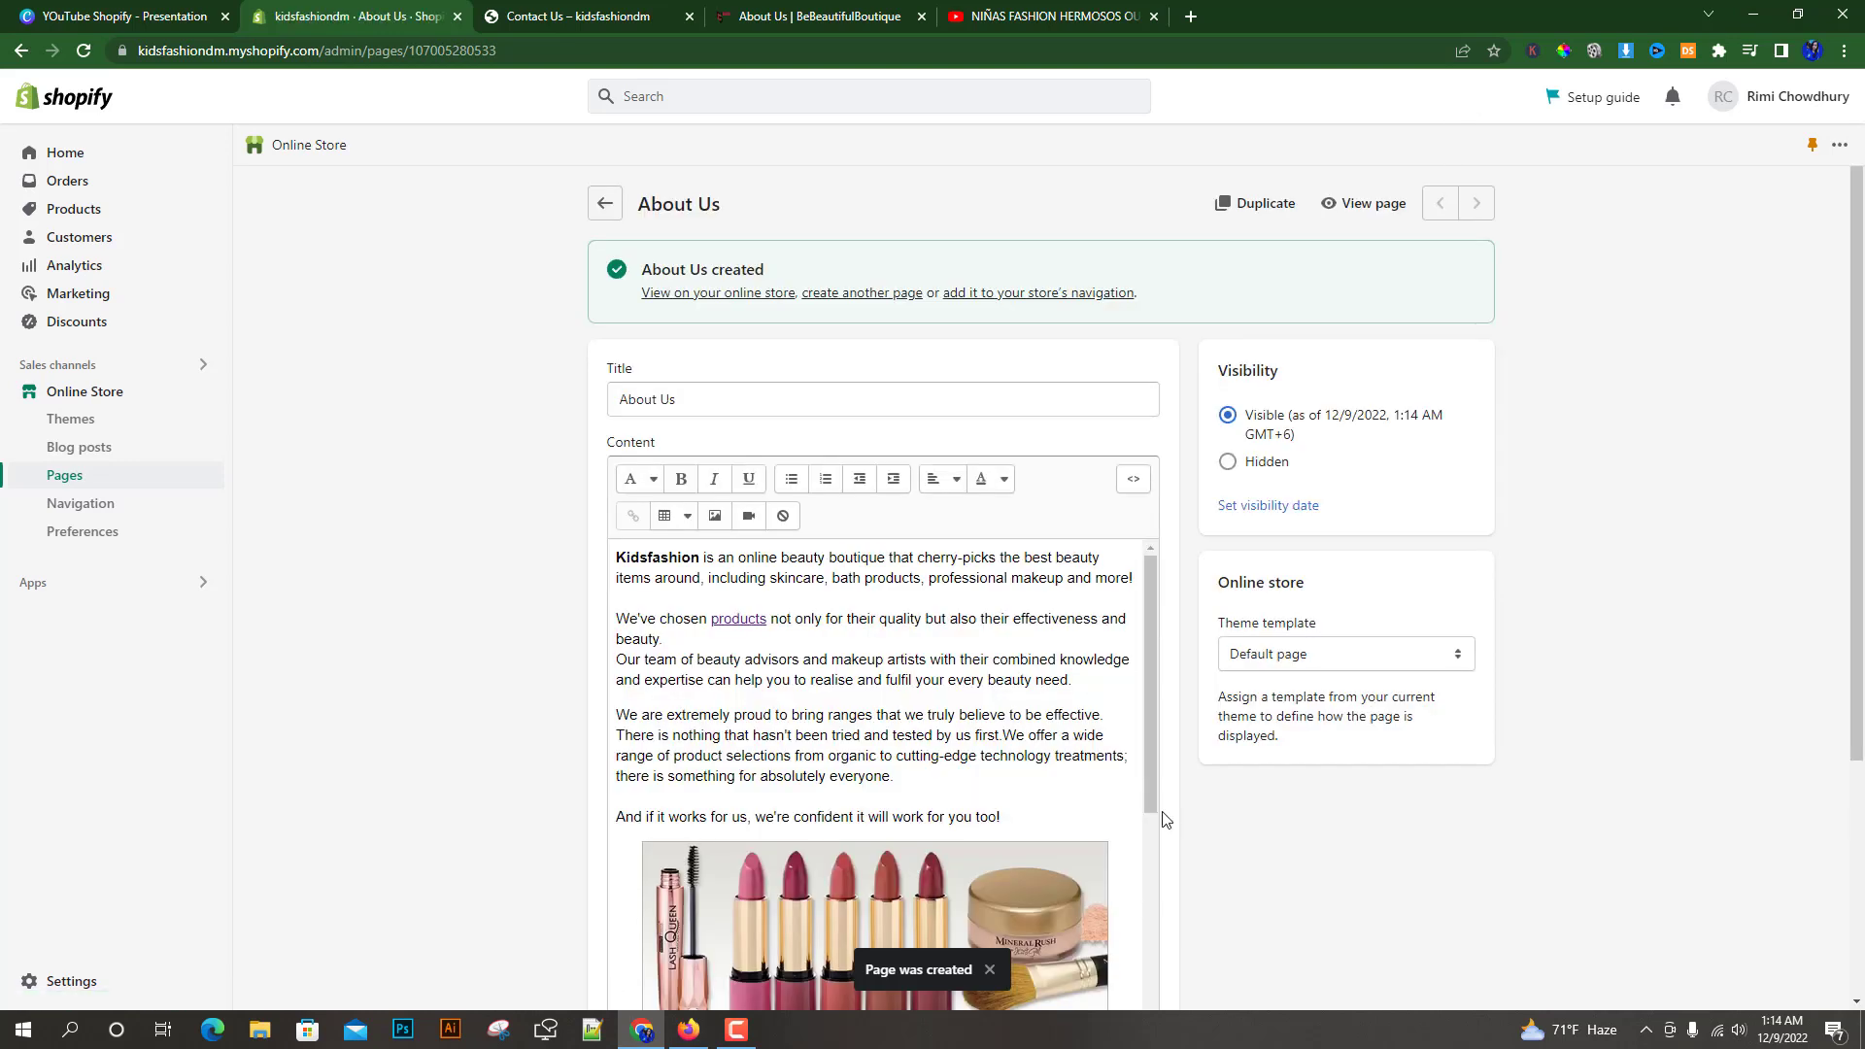
left_click(1370, 204)
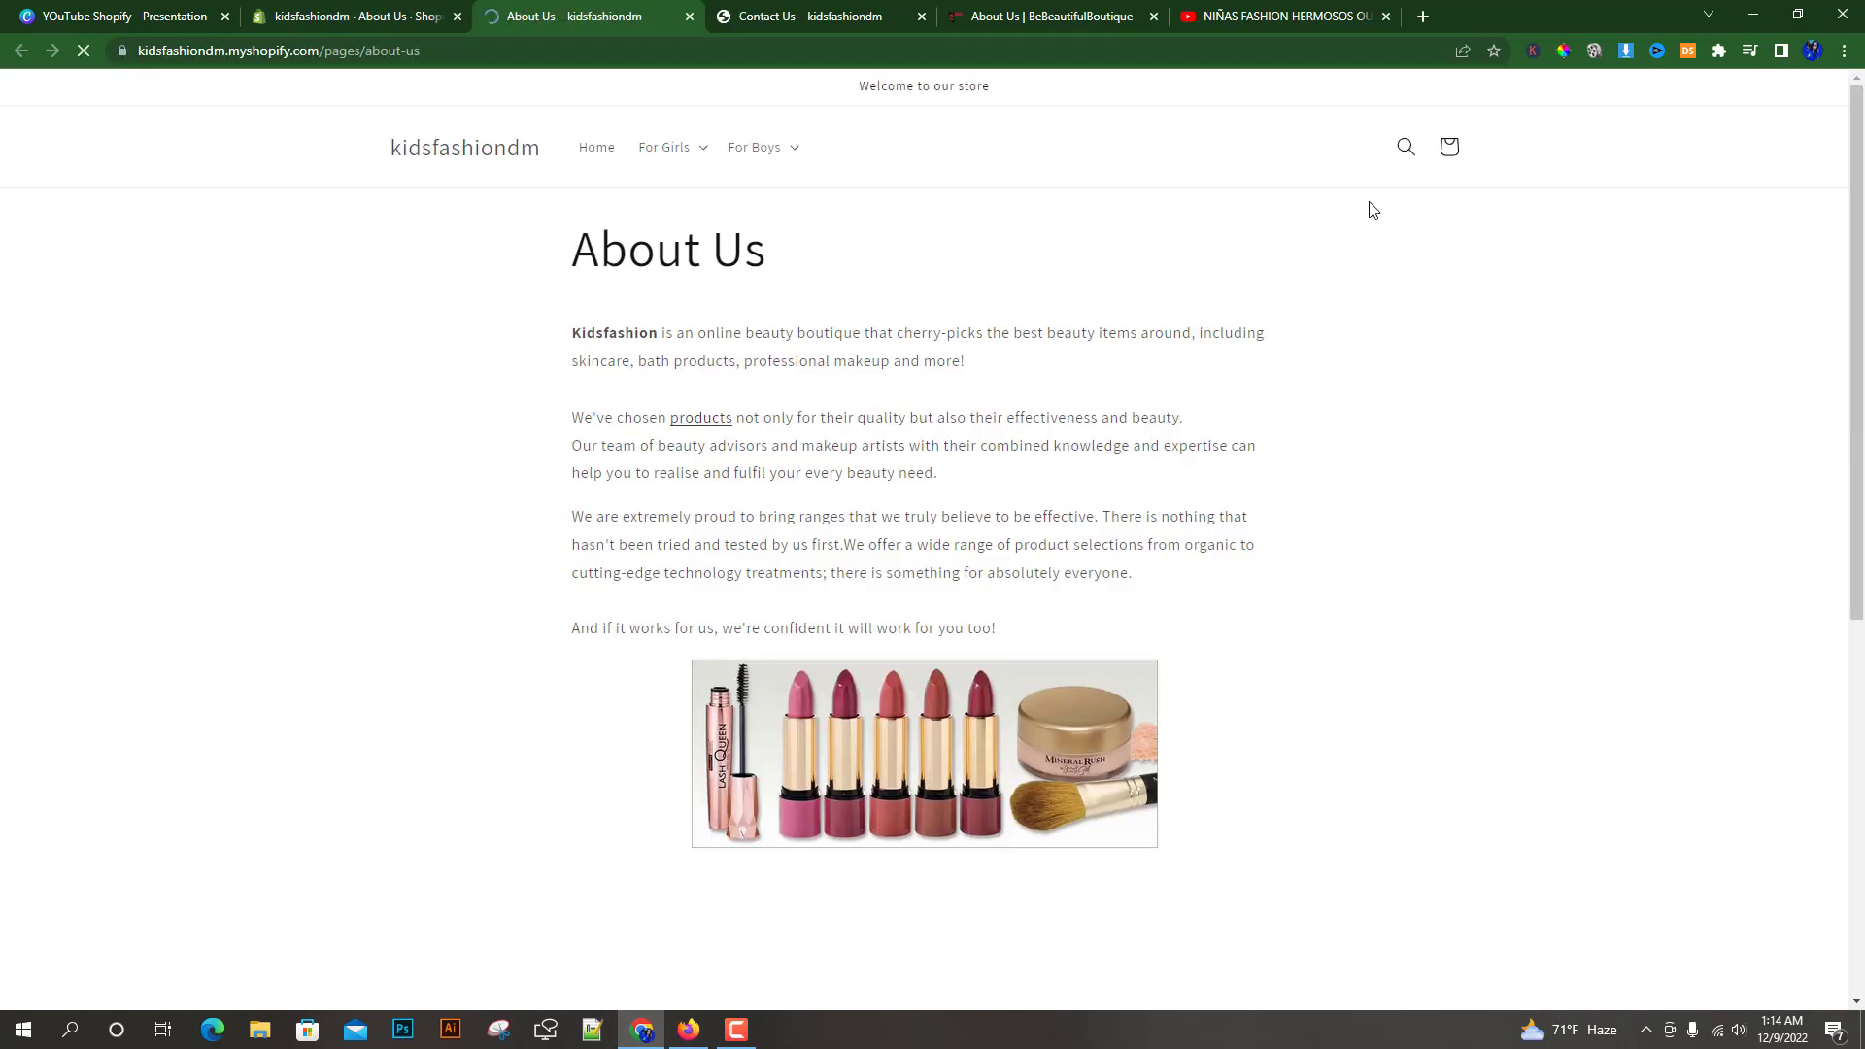
scroll(461, 641, "down", 3)
scroll(467, 609, "up", 3)
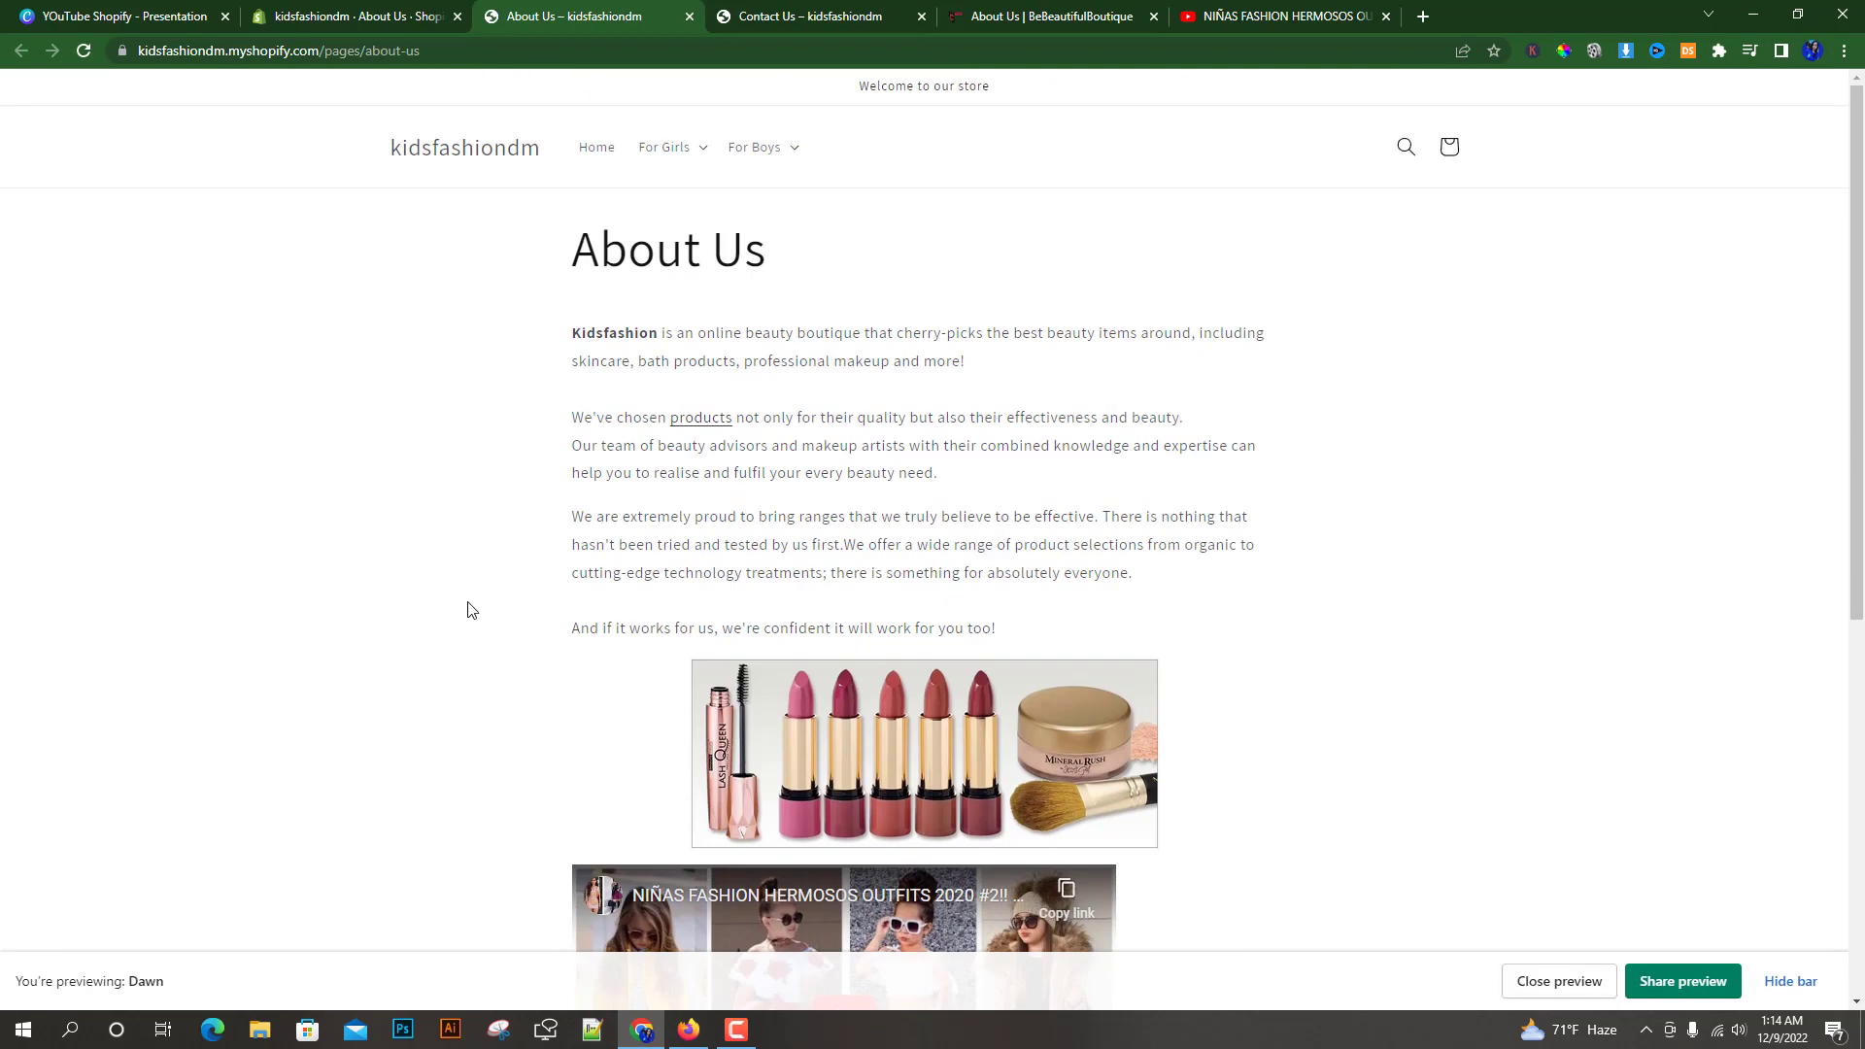
left_click_drag(574, 333, 1006, 633)
left_click(919, 477)
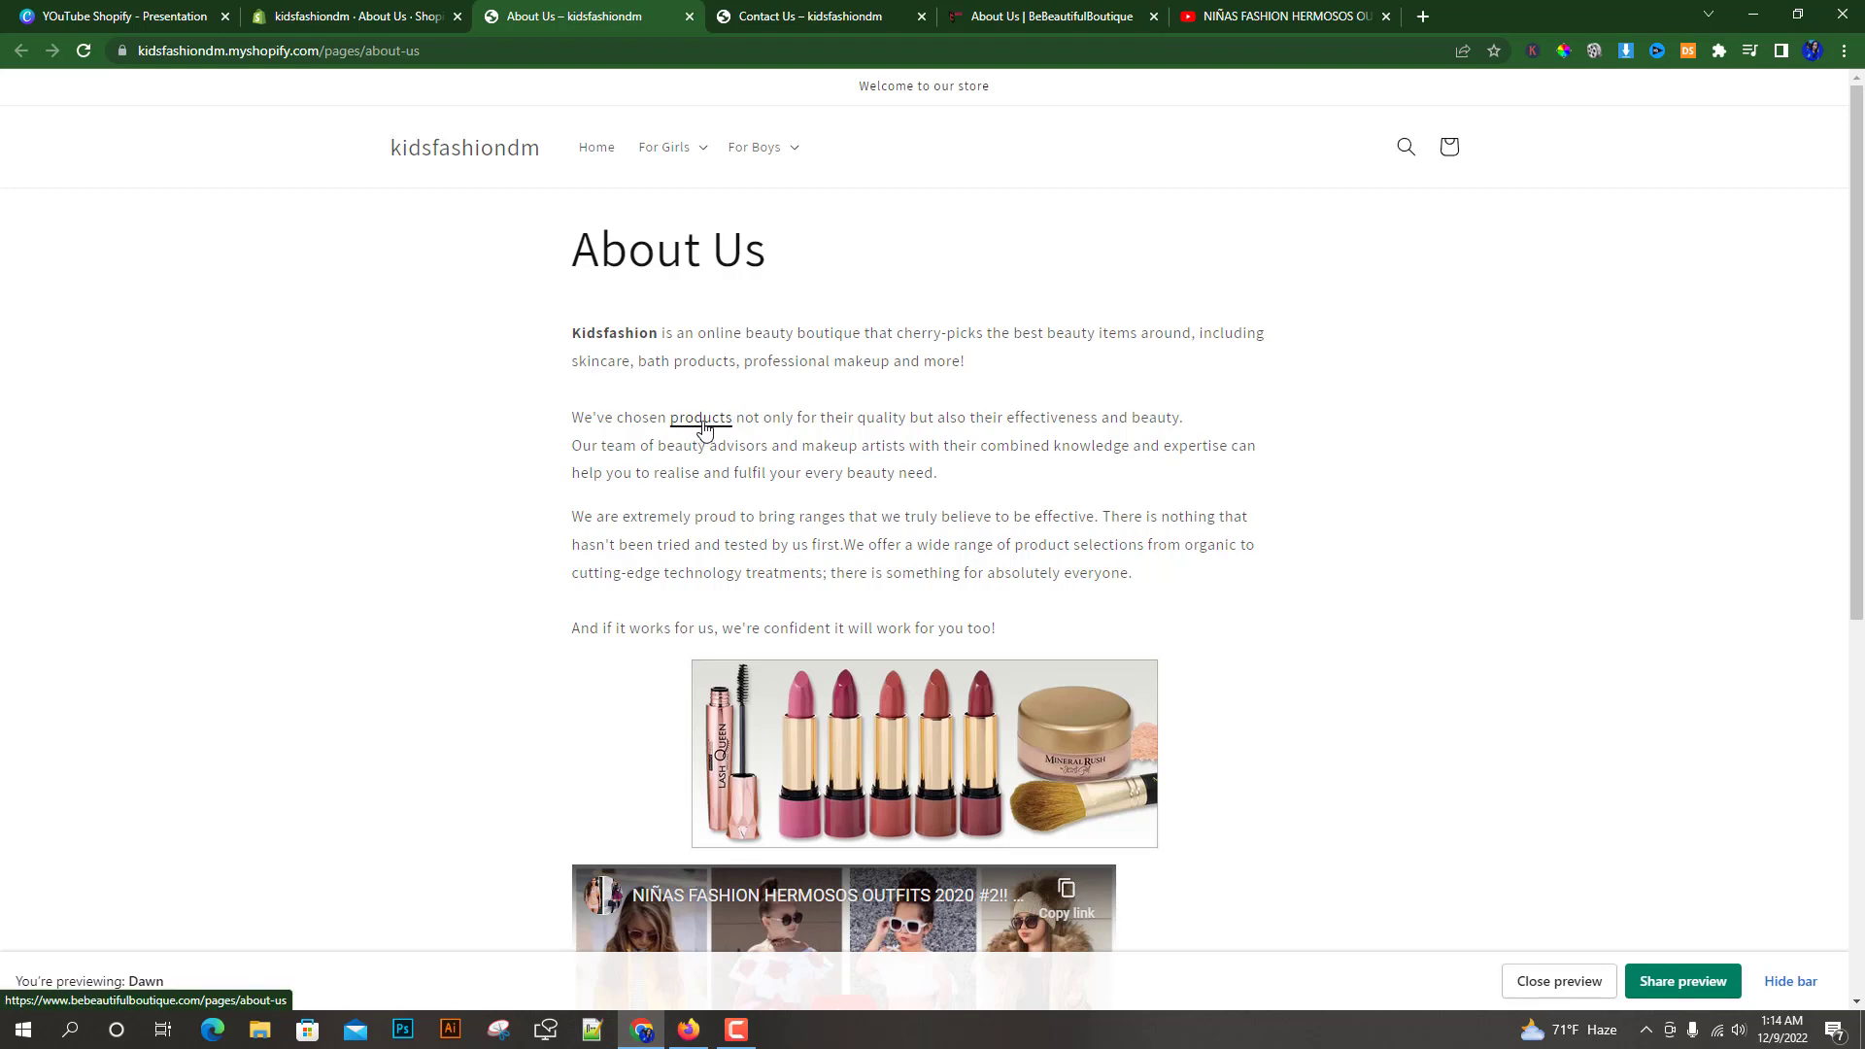
scroll(795, 692, "down", 2)
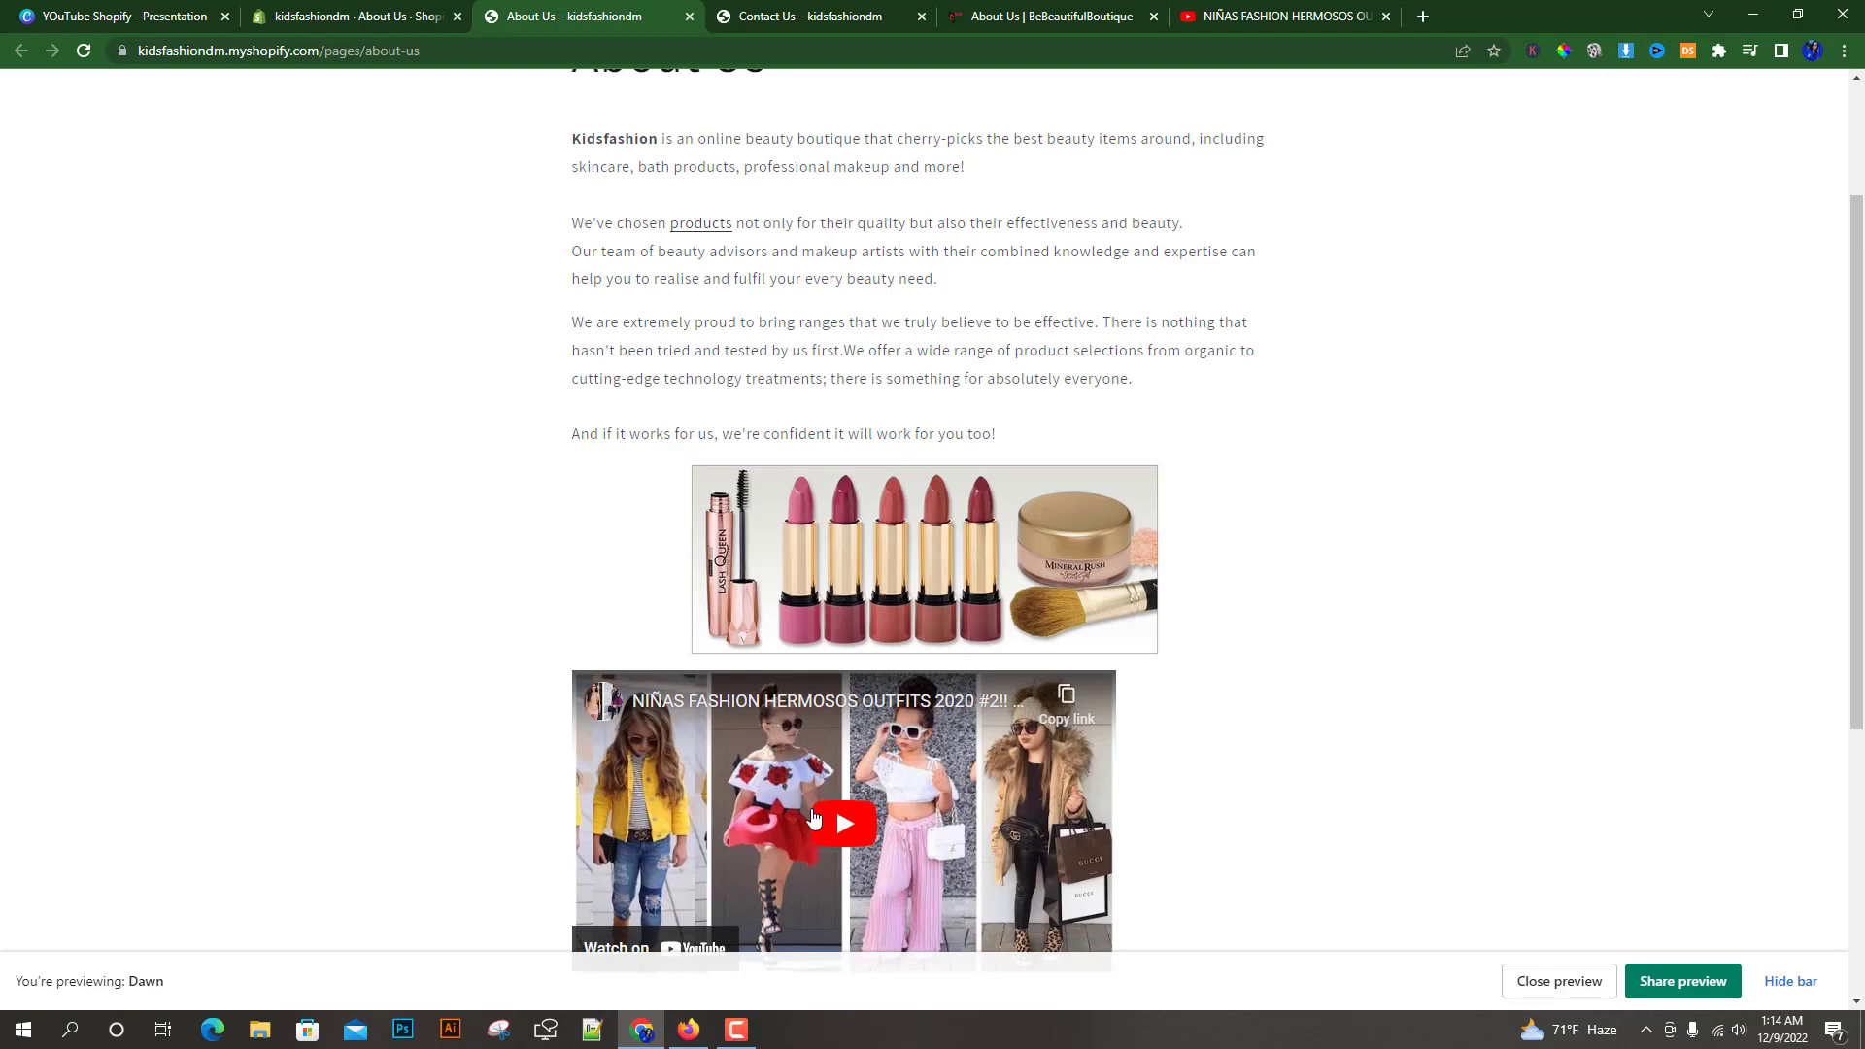
scroll(583, 828, "down", 2)
scroll(533, 772, "up", 4)
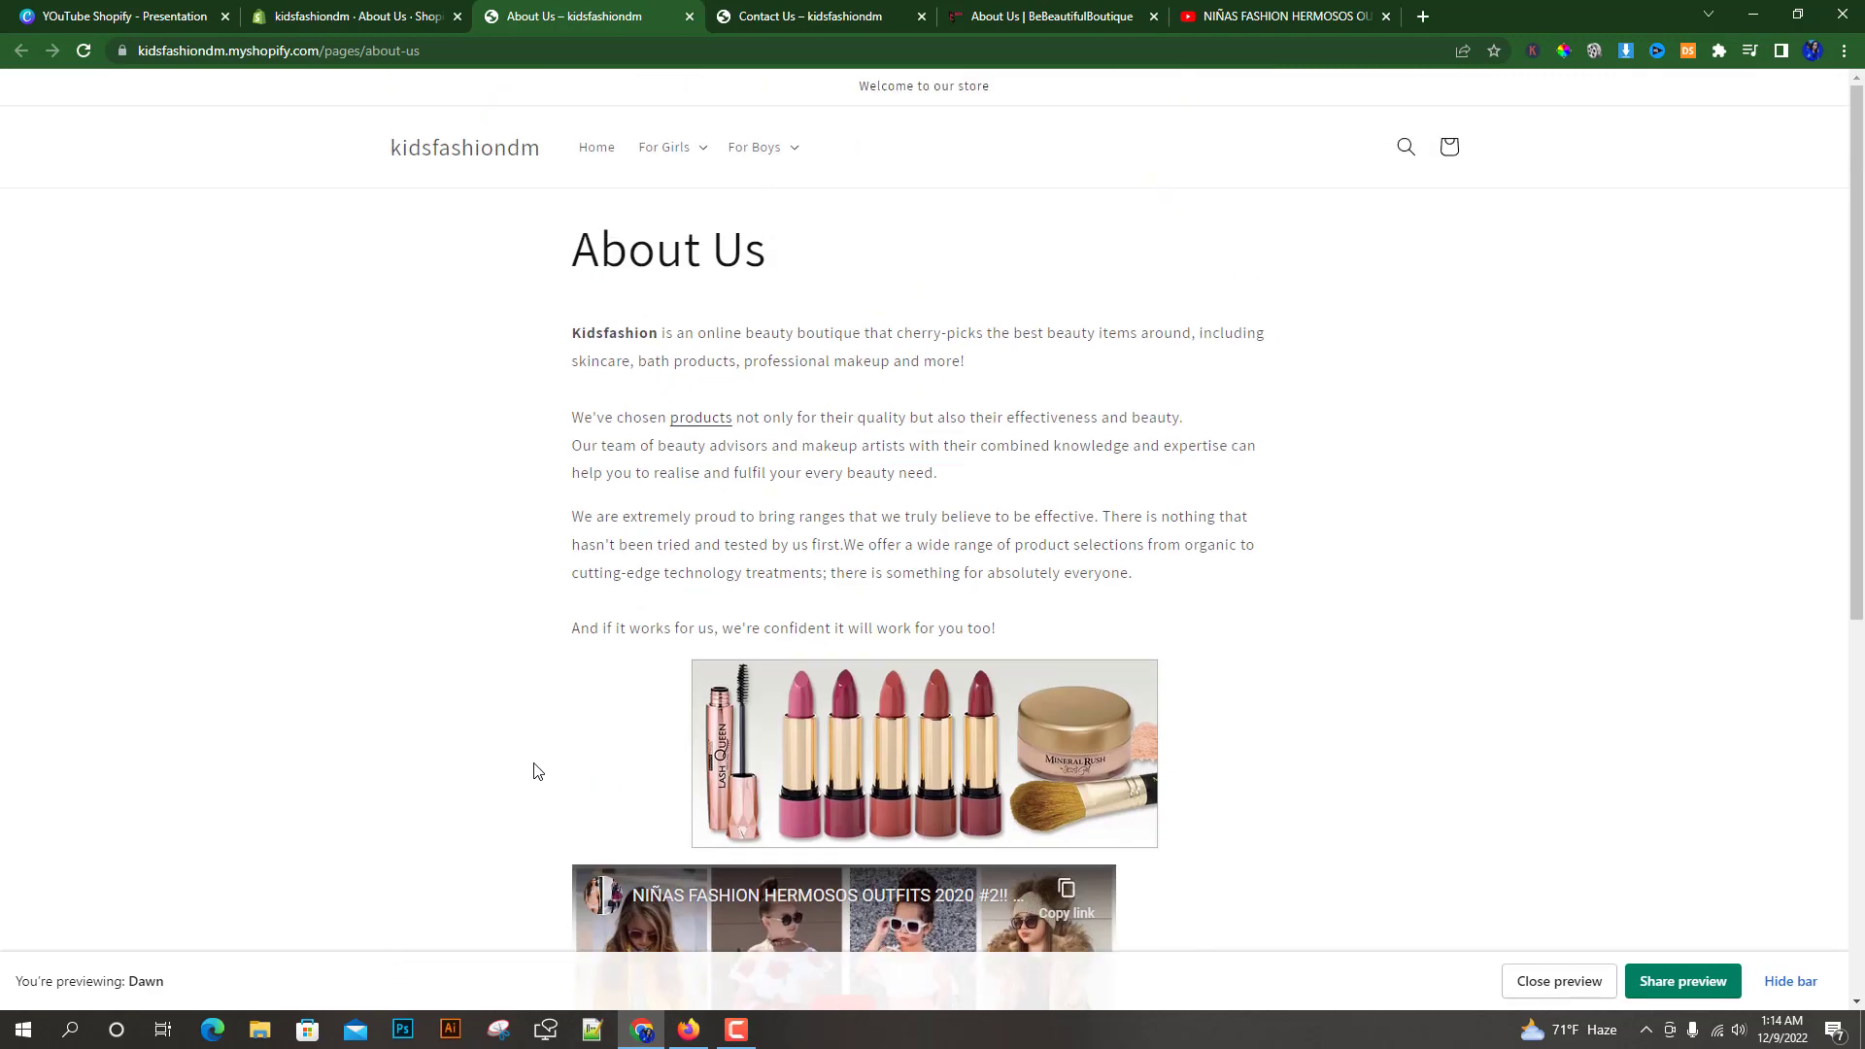
Check the footer quick links on the reference BeBeautifulBoutique site
left_click(334, 9)
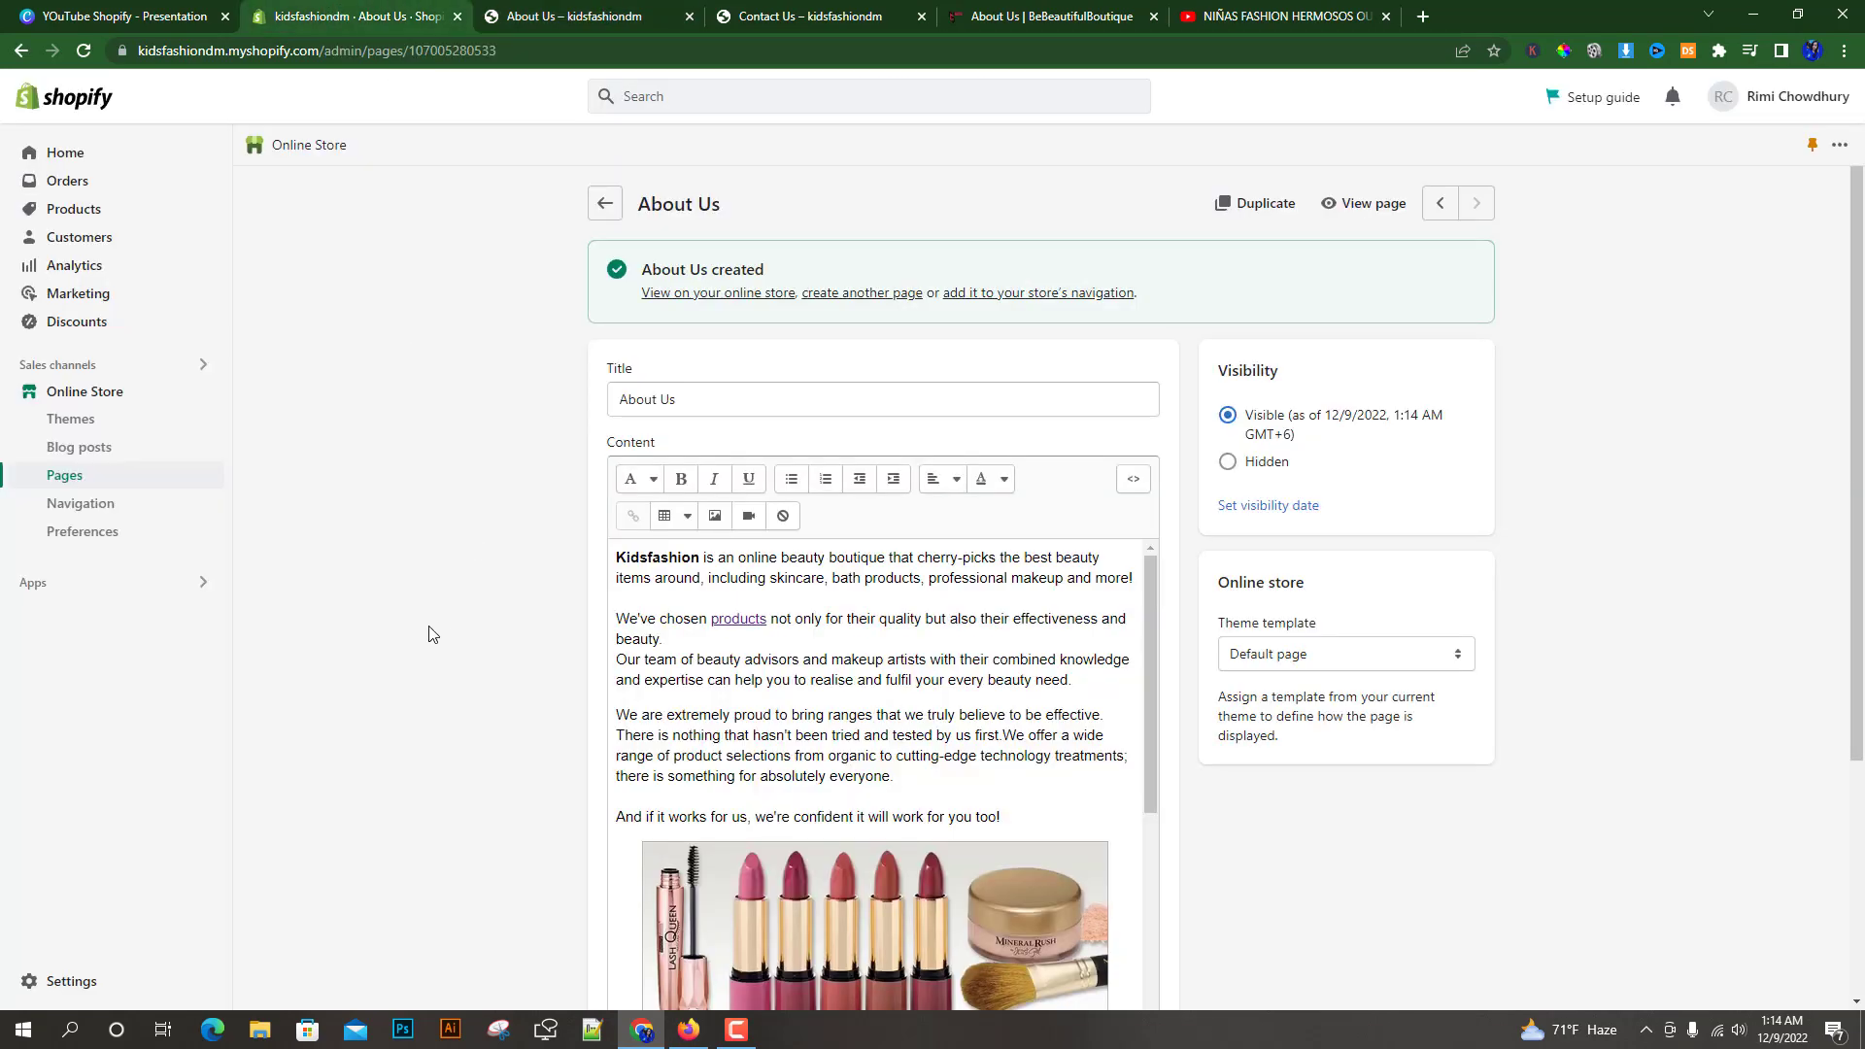
left_click(1043, 14)
scroll(833, 798, "down", 5)
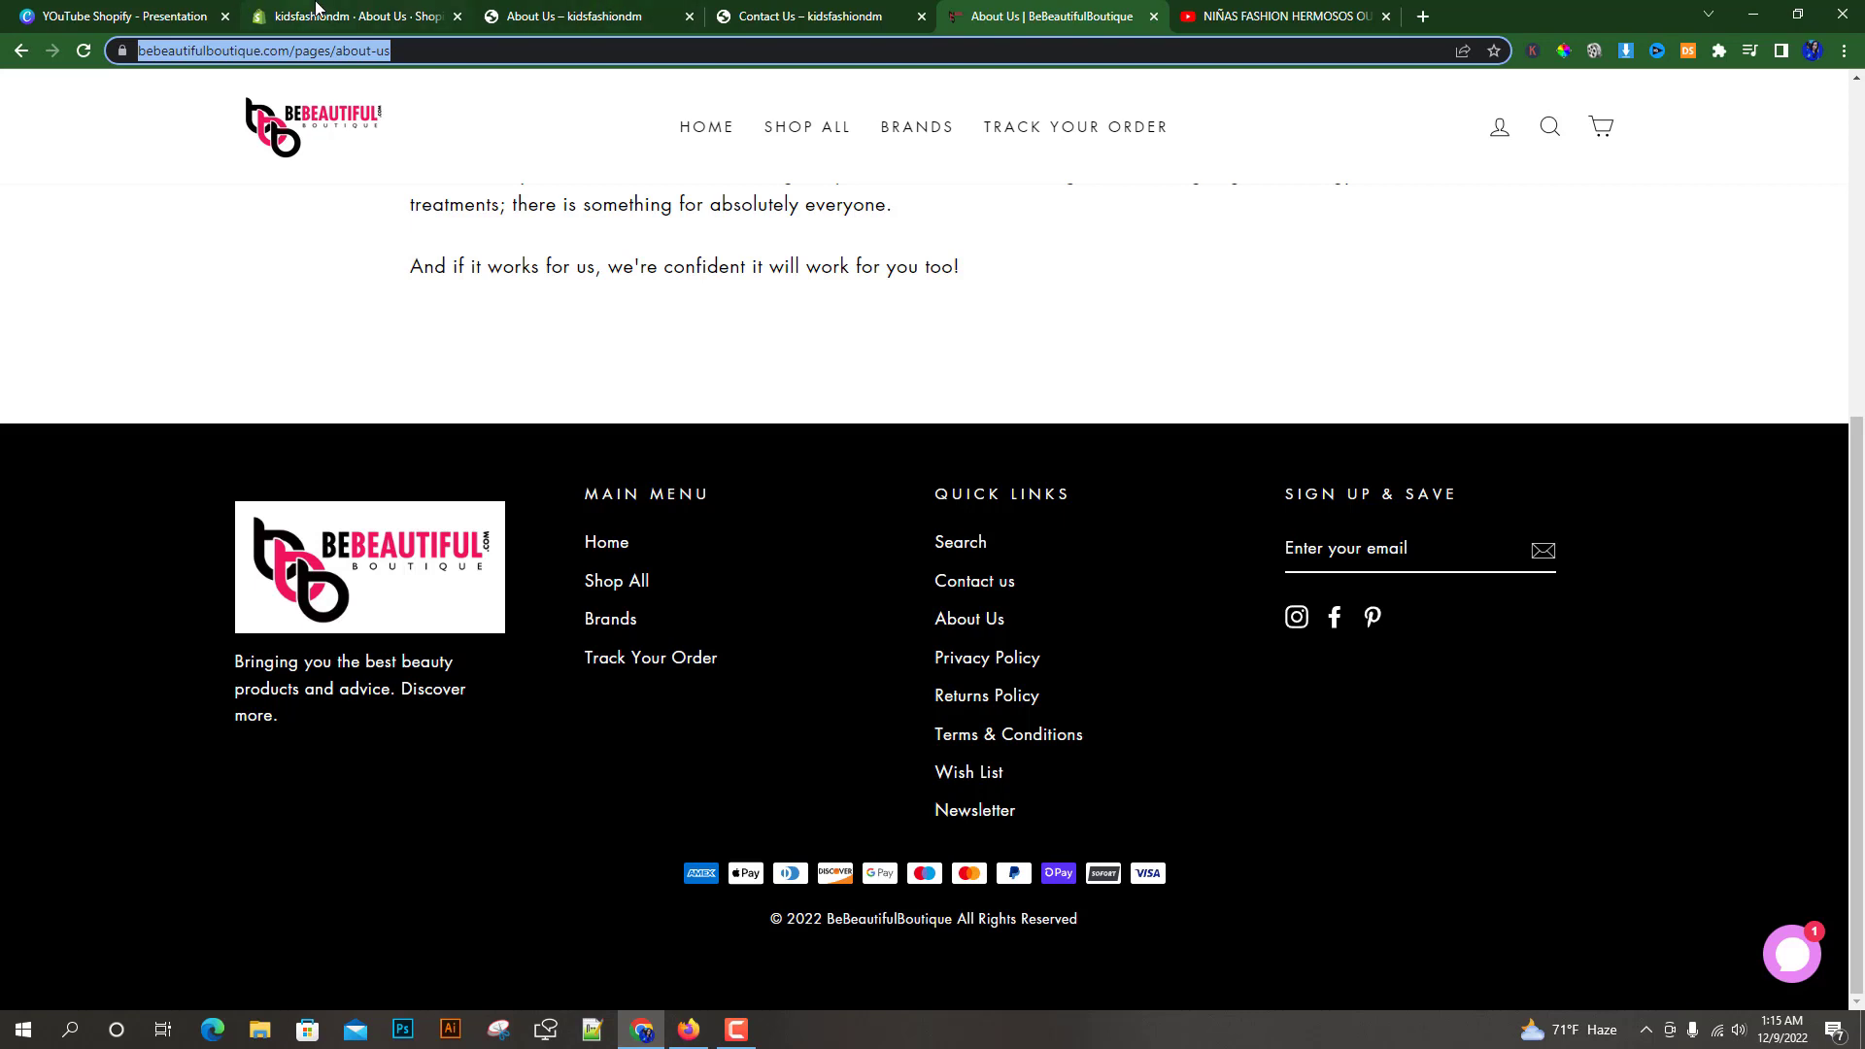
left_click(384, 15)
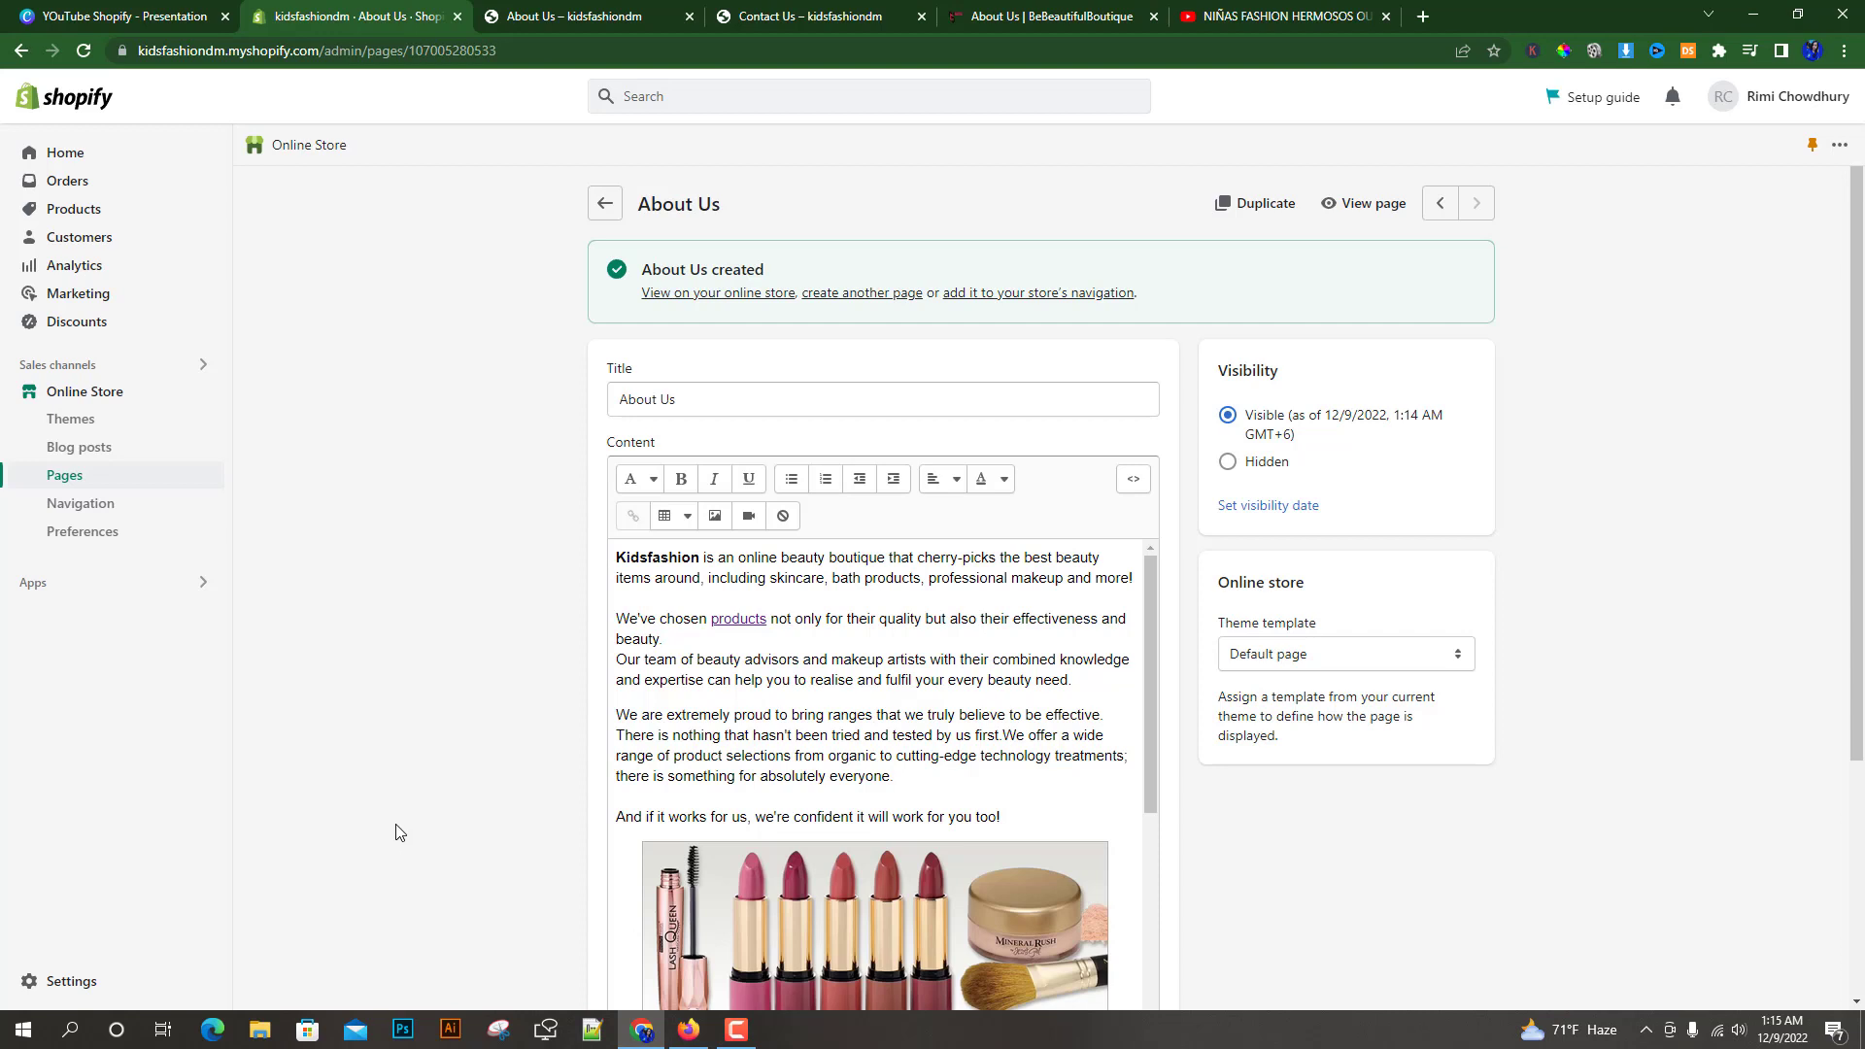
Open the store's Policies settings and create the refund policy from template
left_click(78, 984)
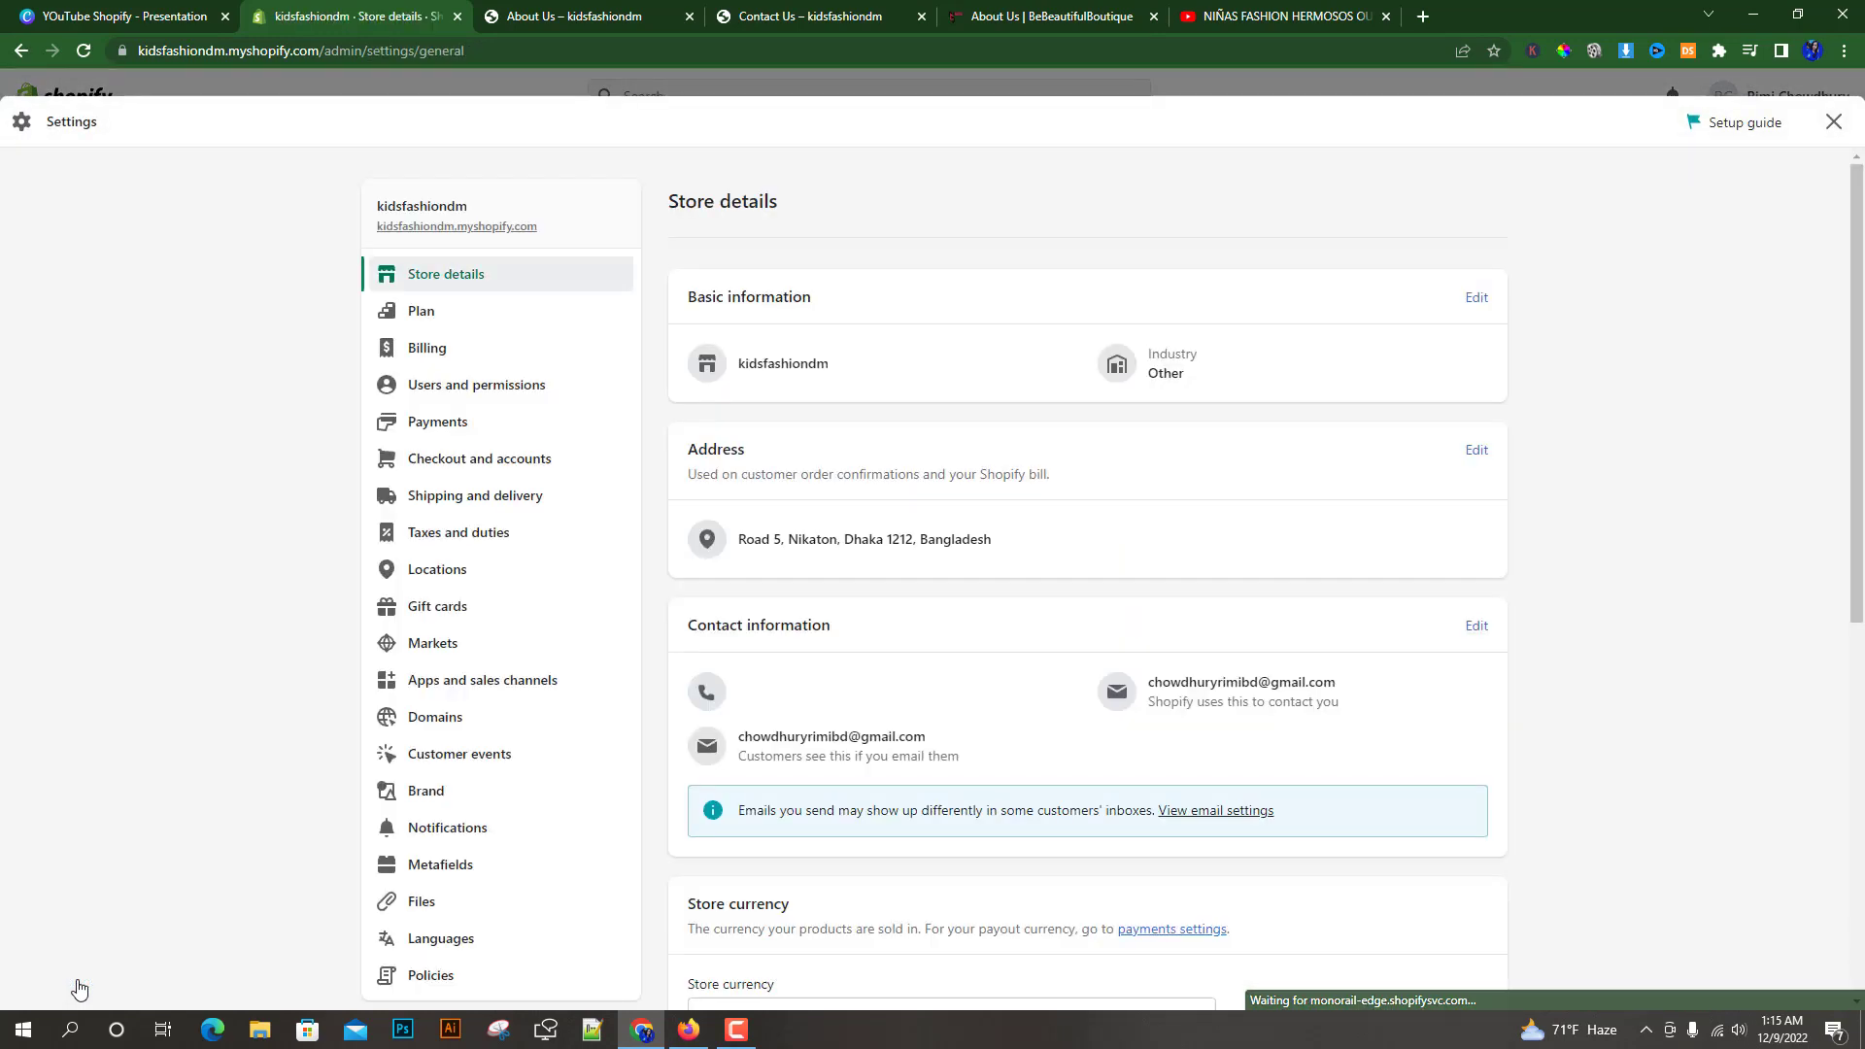
scroll(492, 800, "down", 4)
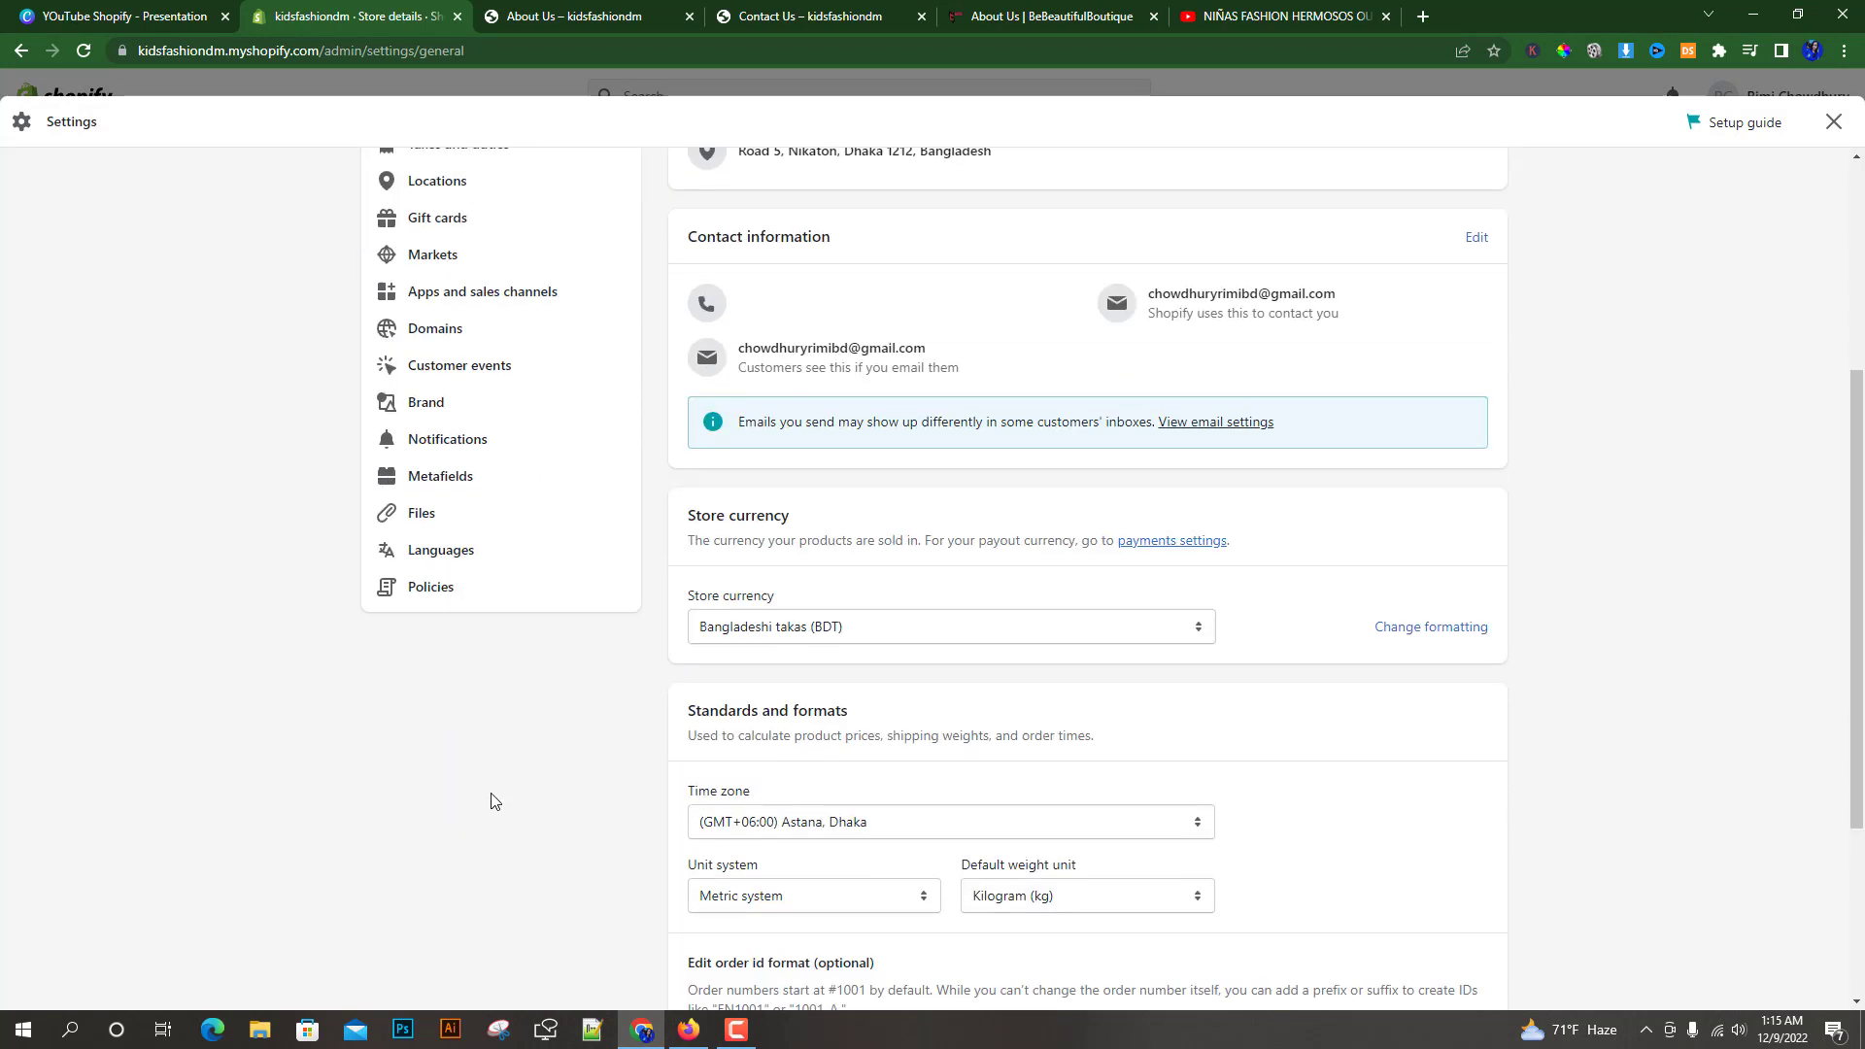
left_click(406, 595)
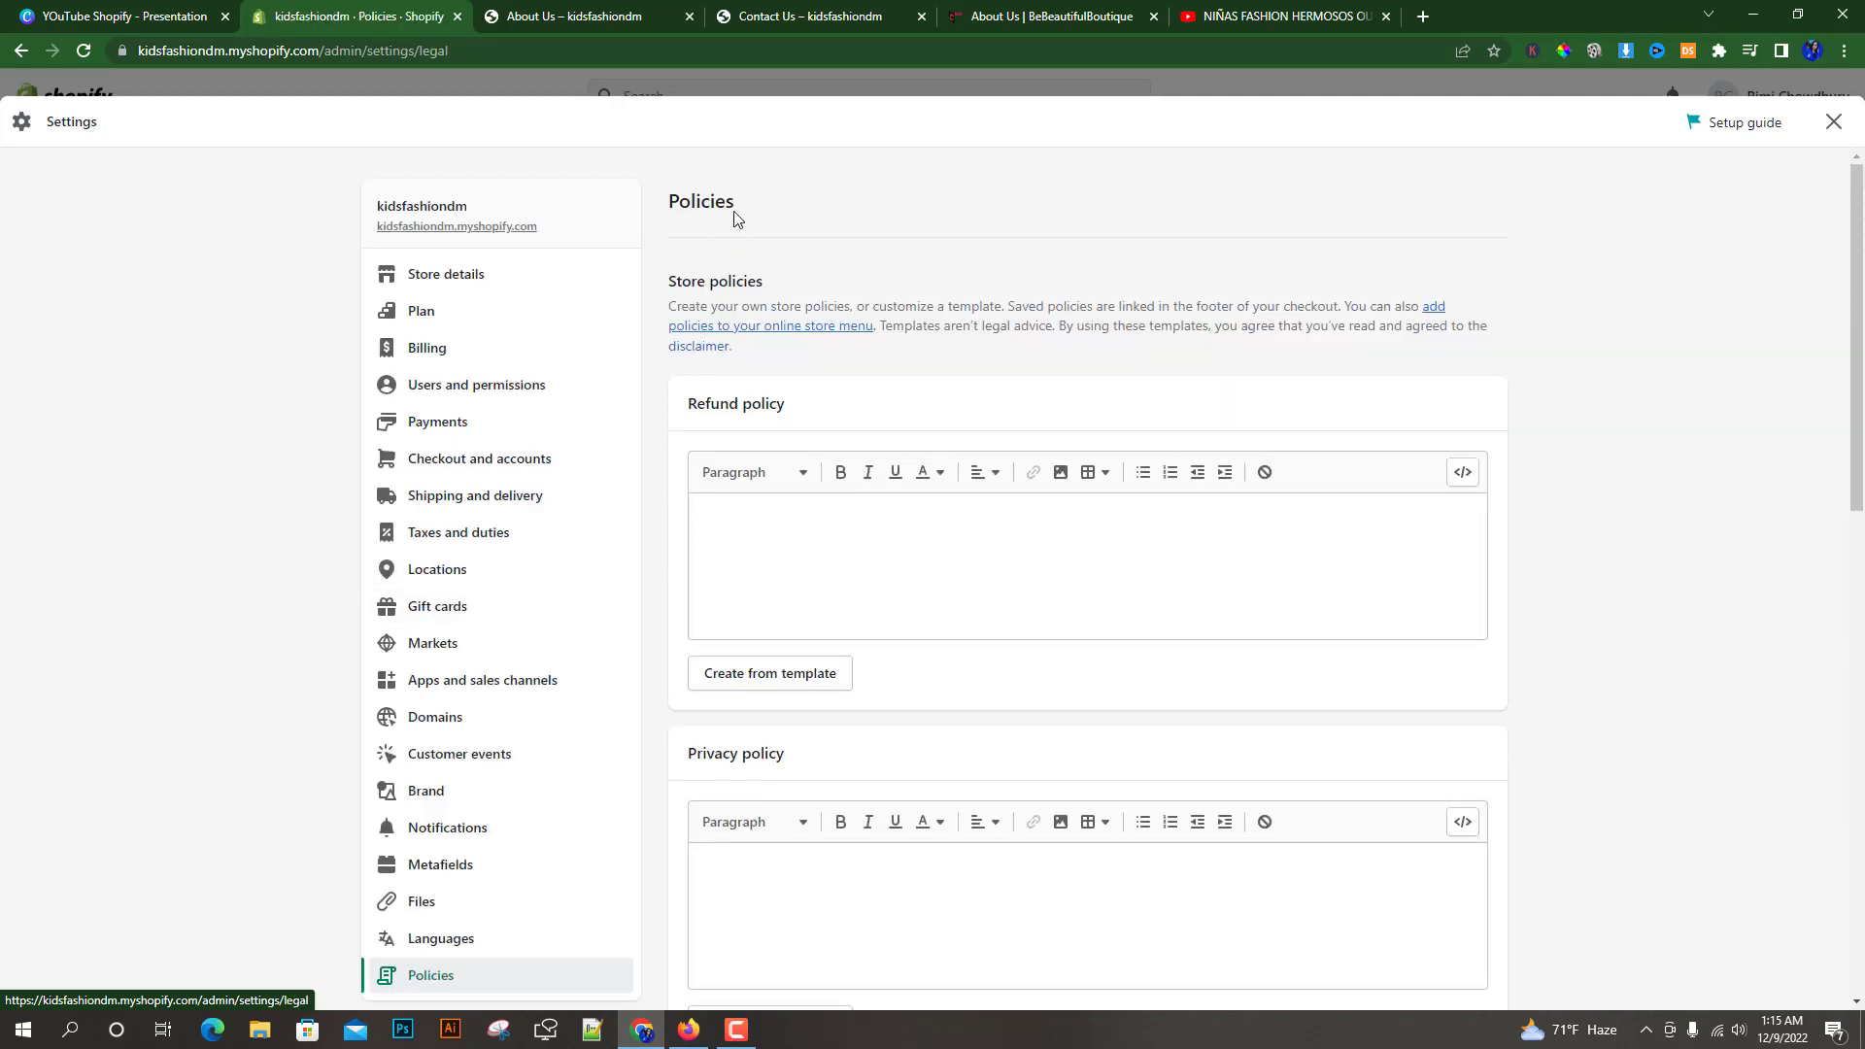
double_click(701, 204)
scroll(663, 340, "down", 1)
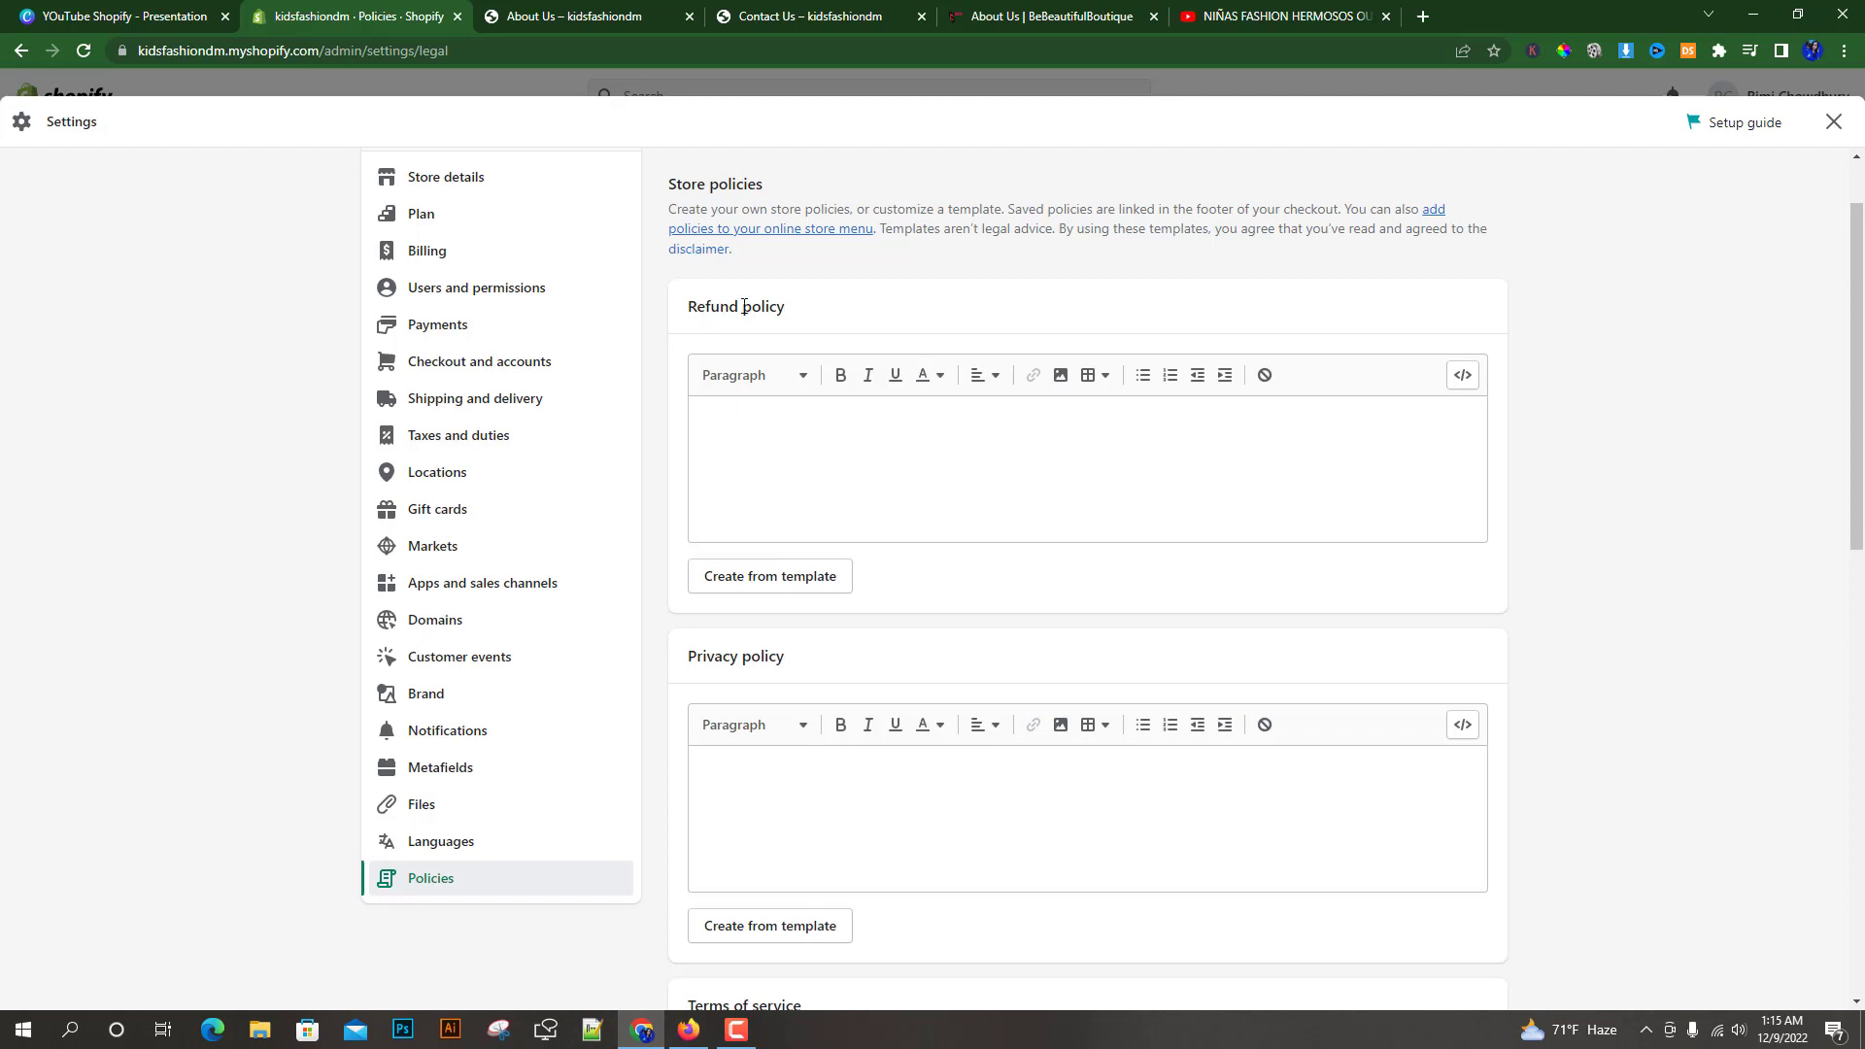
left_click_drag(786, 307, 691, 306)
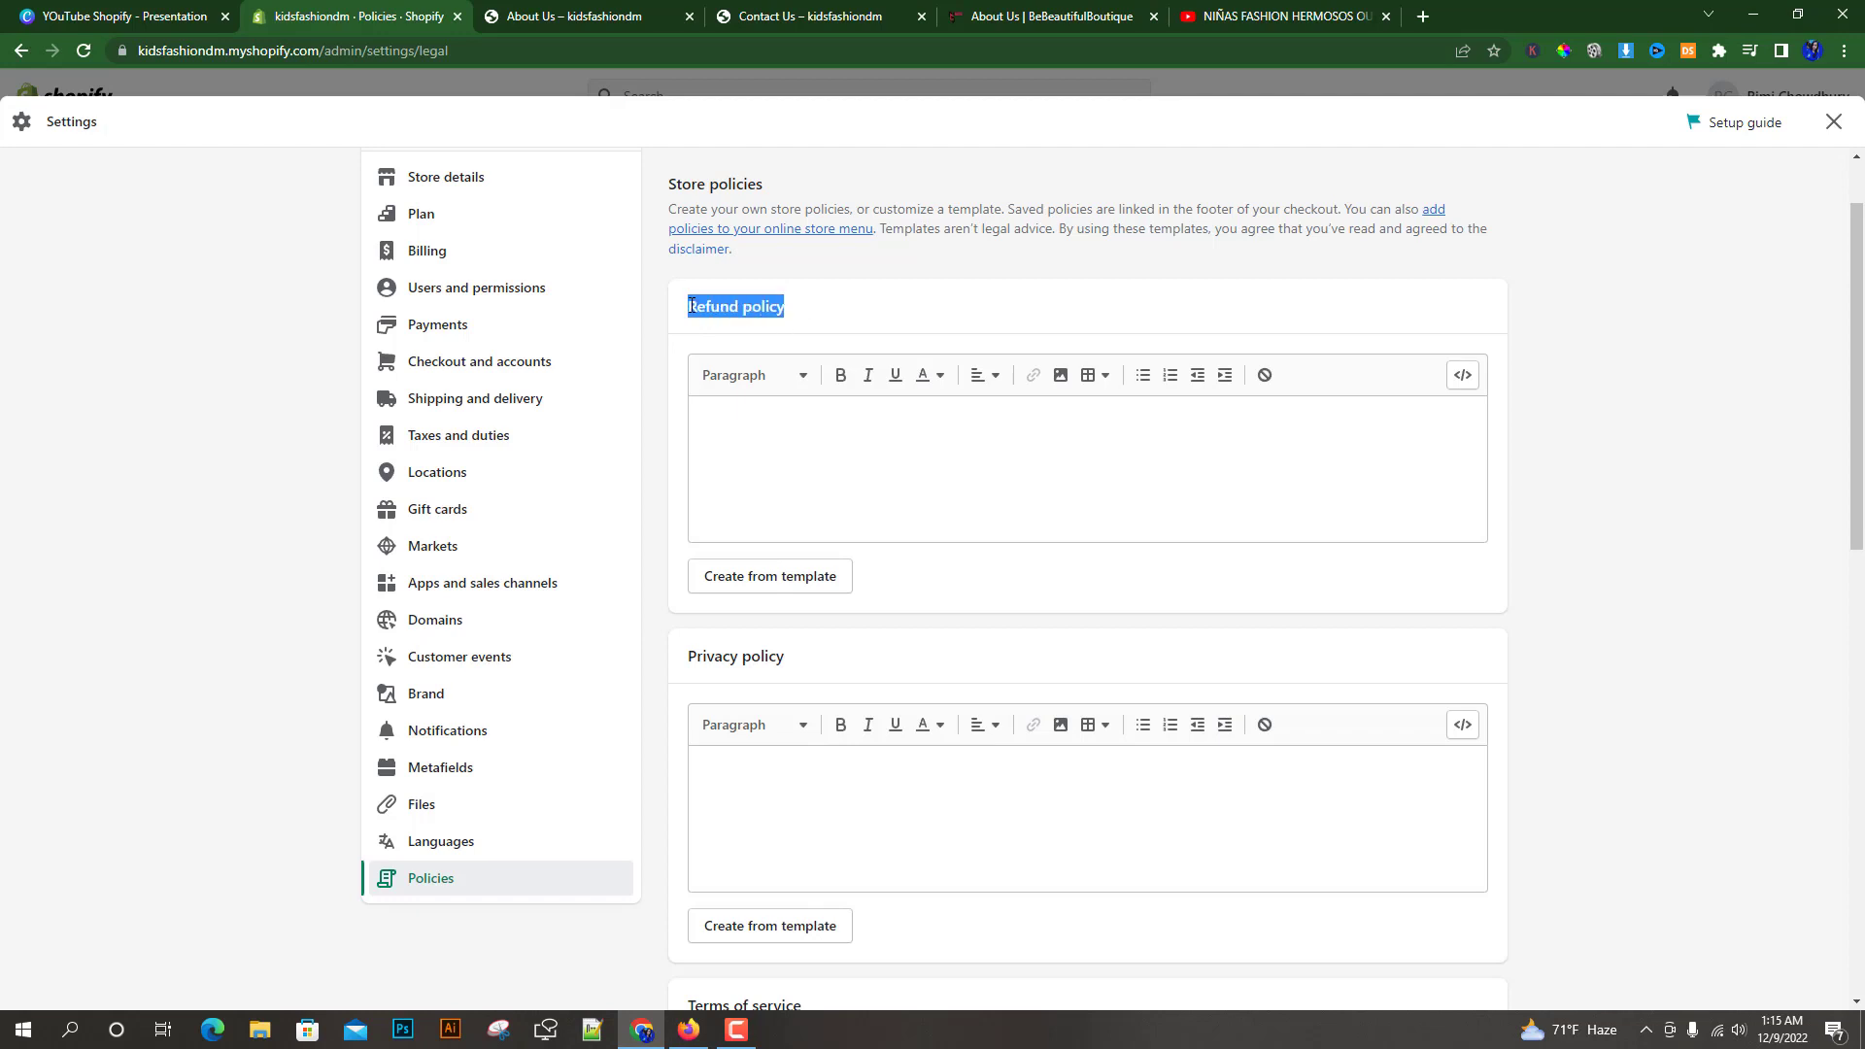
left_click(788, 313)
left_click_drag(795, 311, 684, 314)
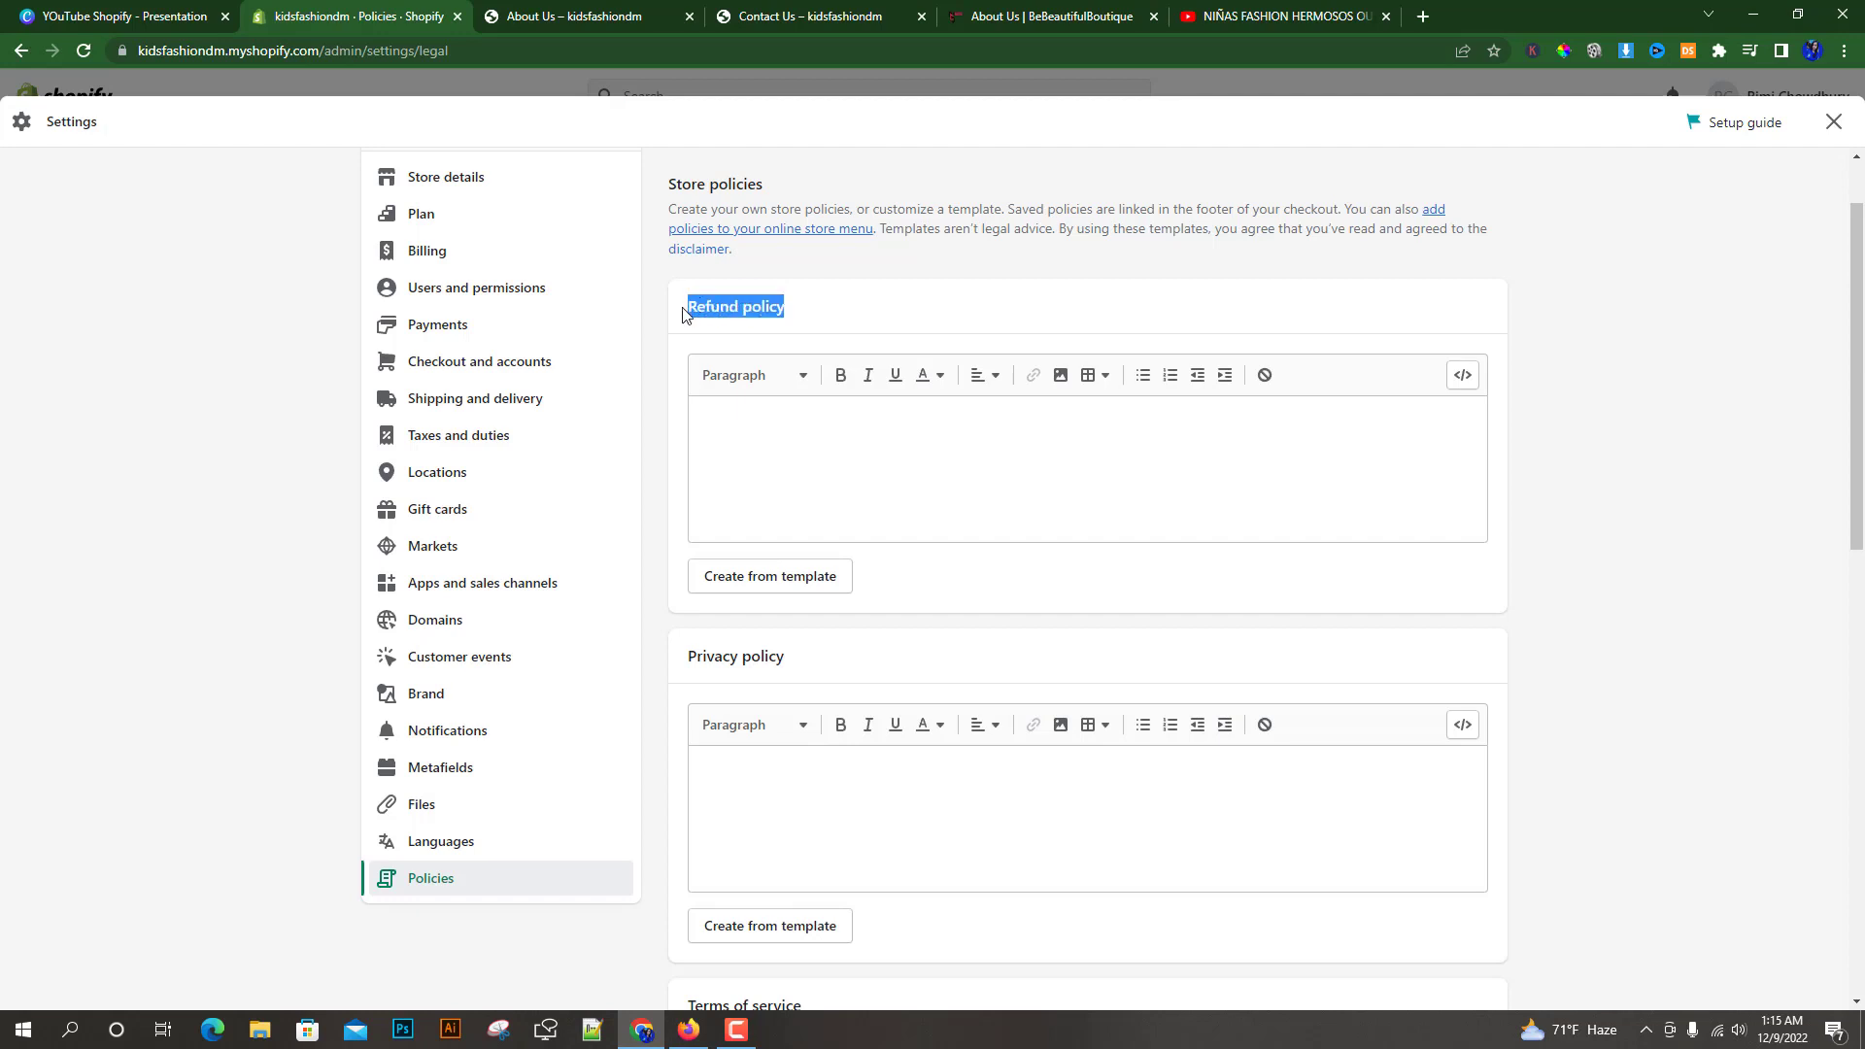
left_click(801, 311)
left_click_drag(797, 311, 698, 302)
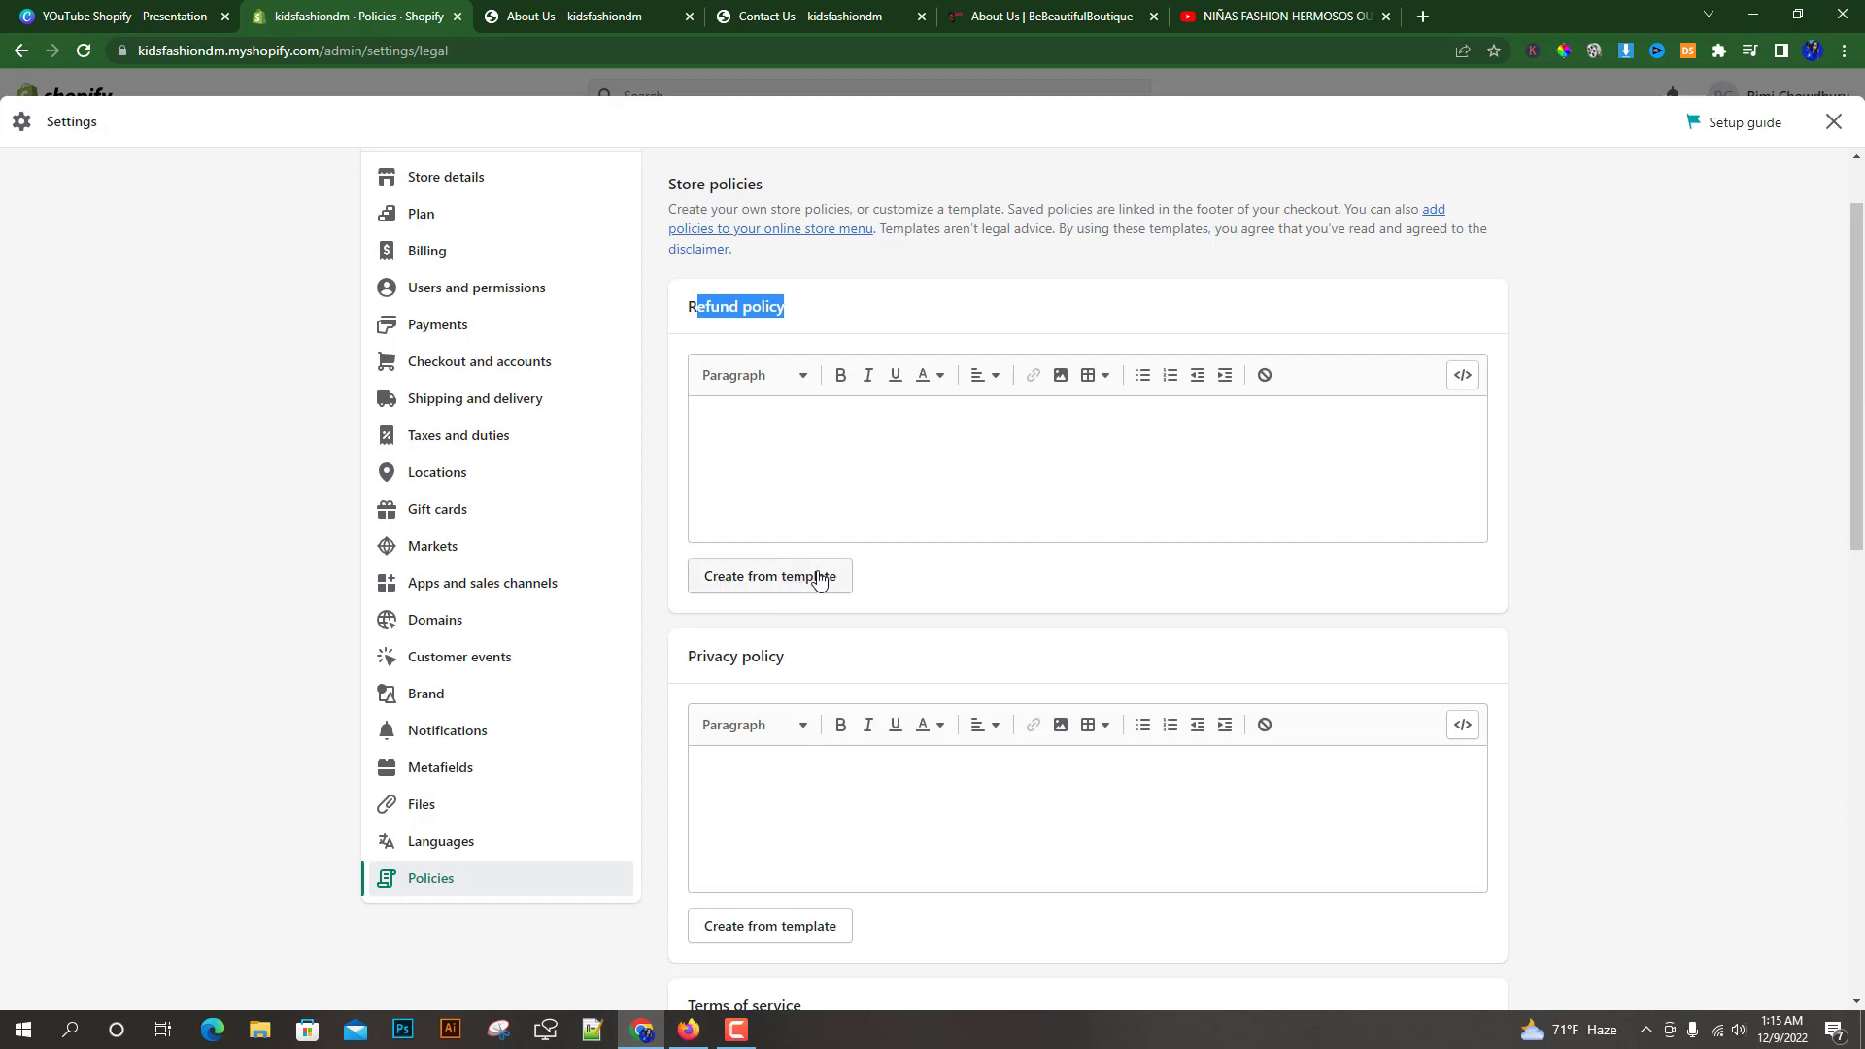
left_click(742, 578)
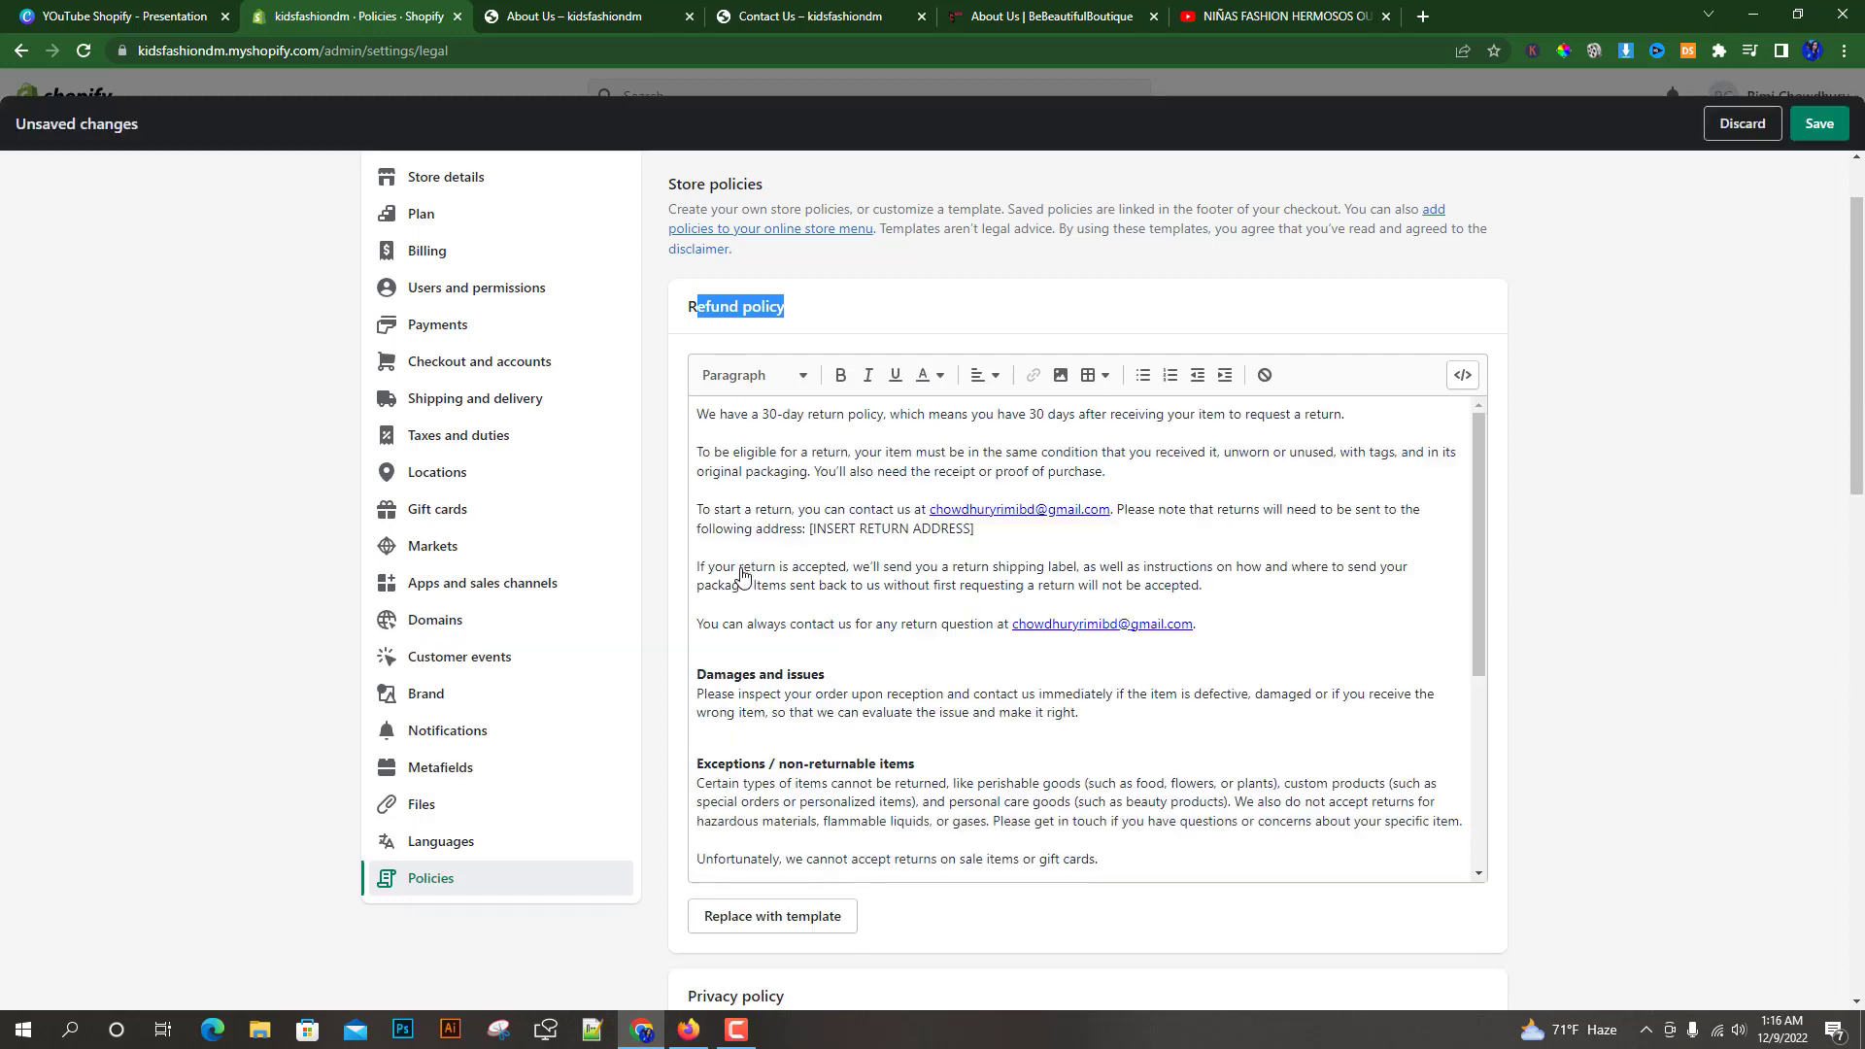
Create the privacy policy from template
left_click(725, 417)
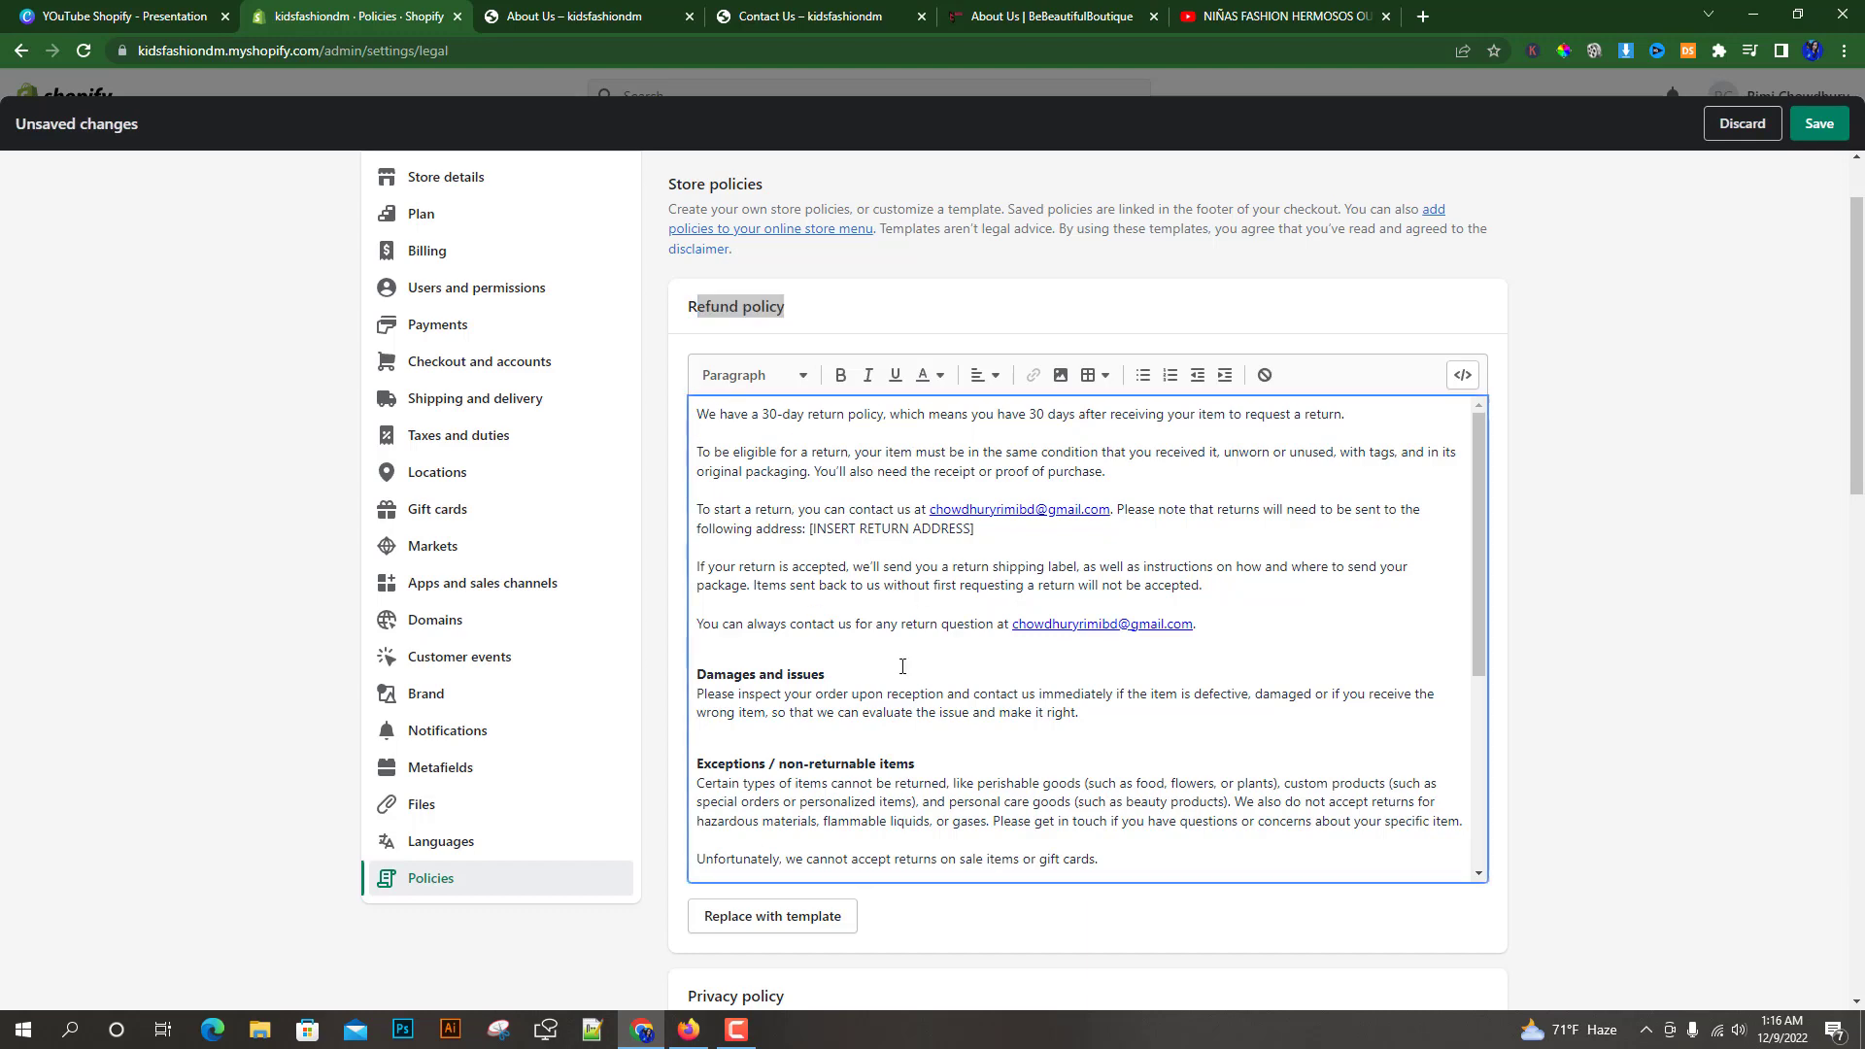
scroll(857, 563, "down", 7)
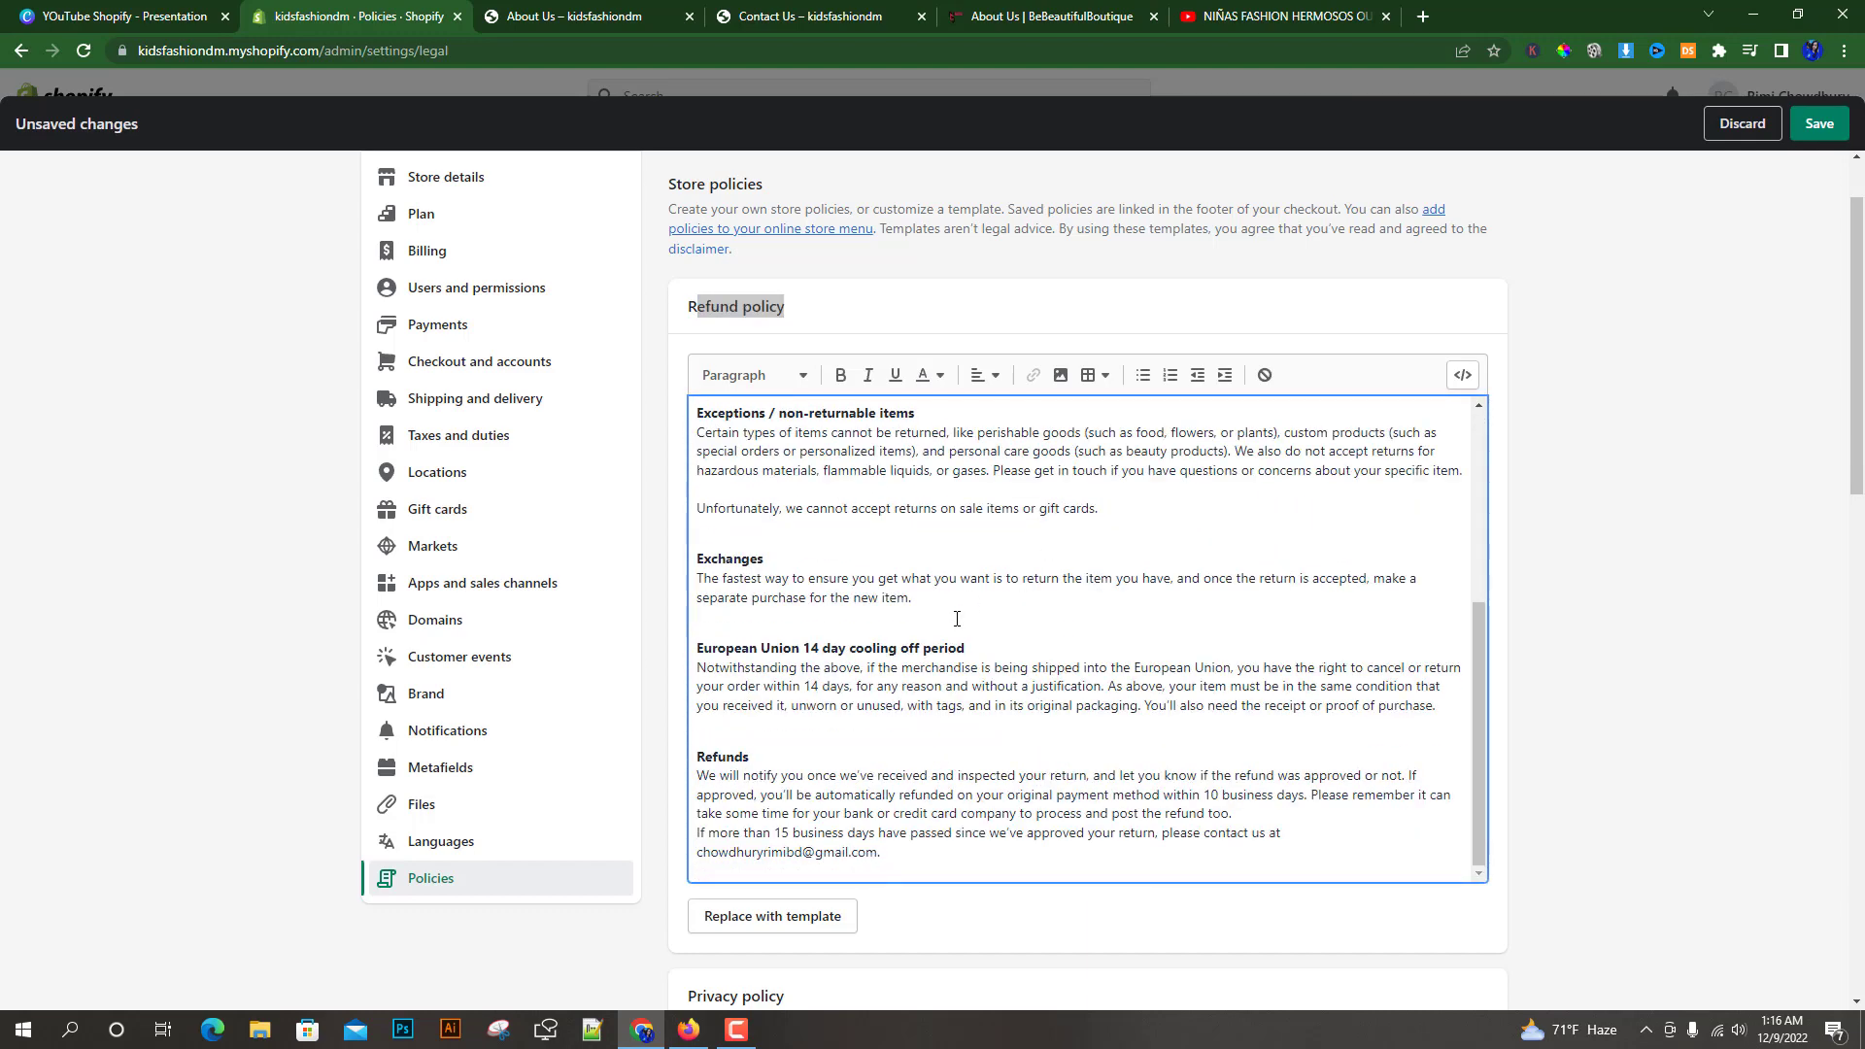
left_click(709, 679)
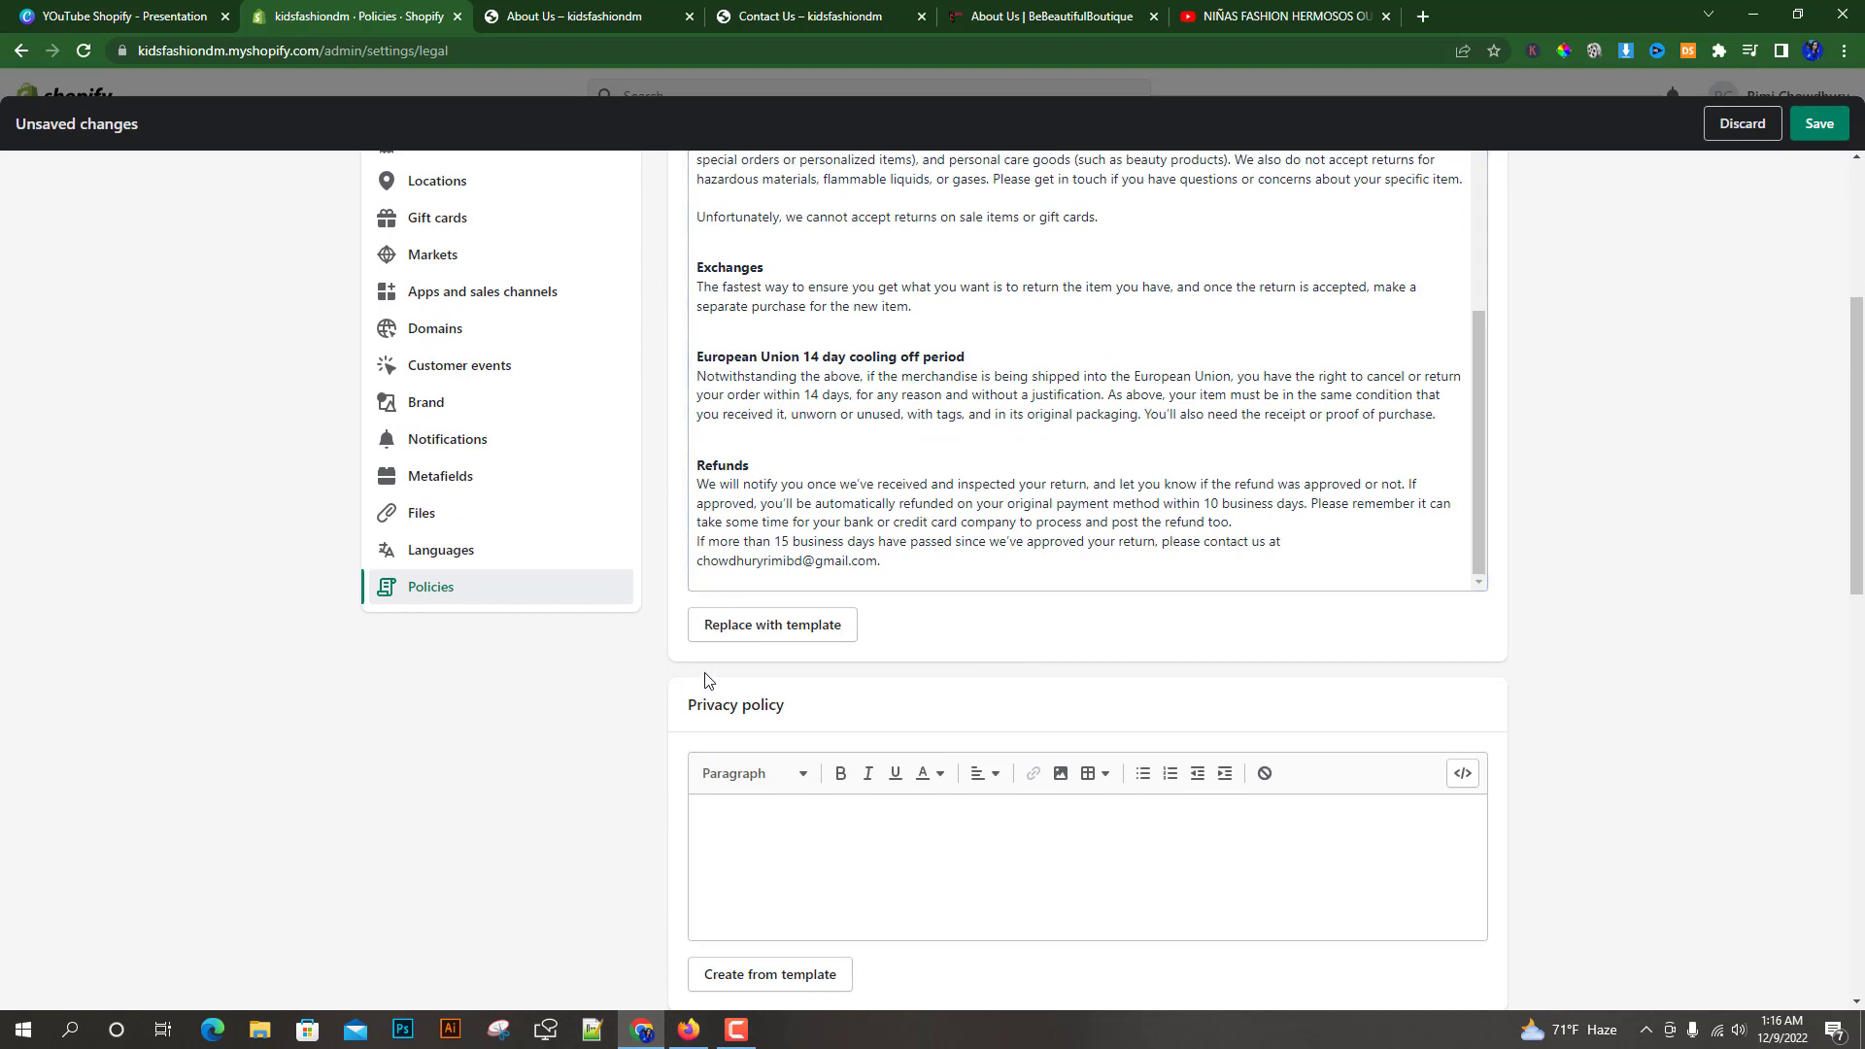
scroll(972, 573, "down", 3)
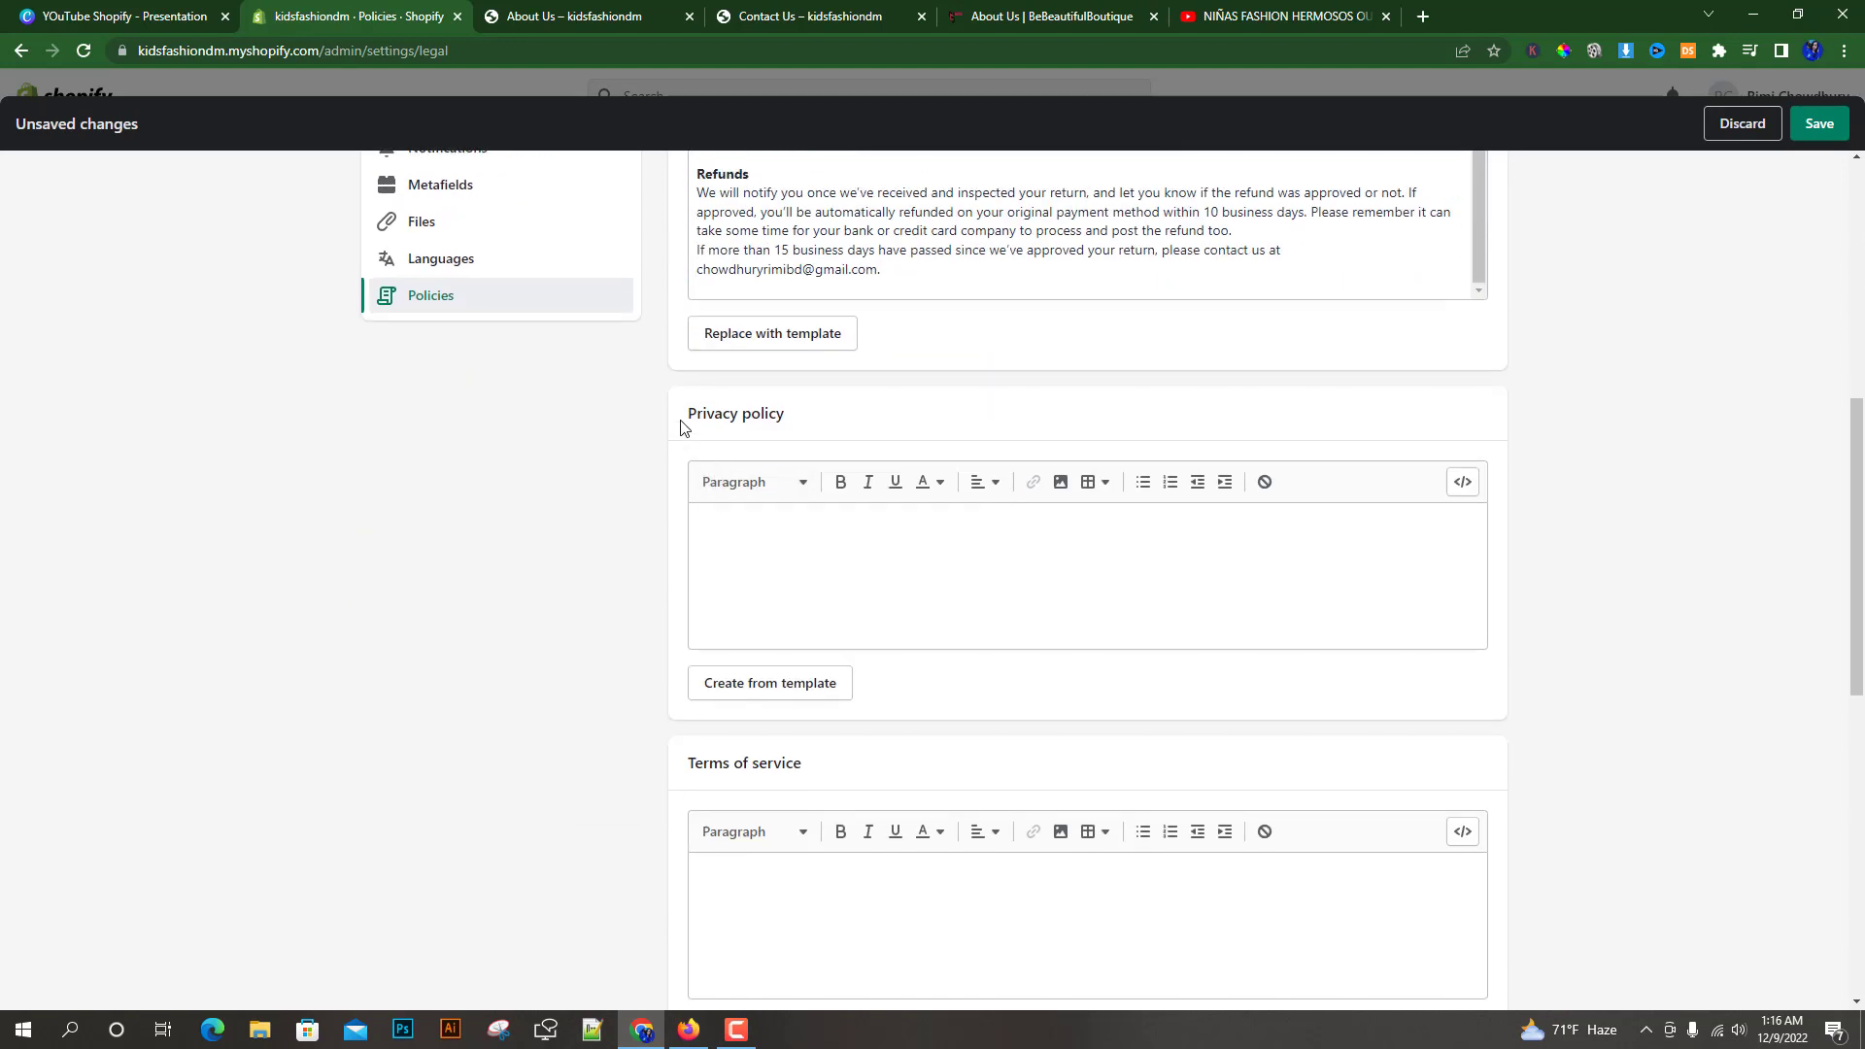
left_click_drag(688, 416, 782, 418)
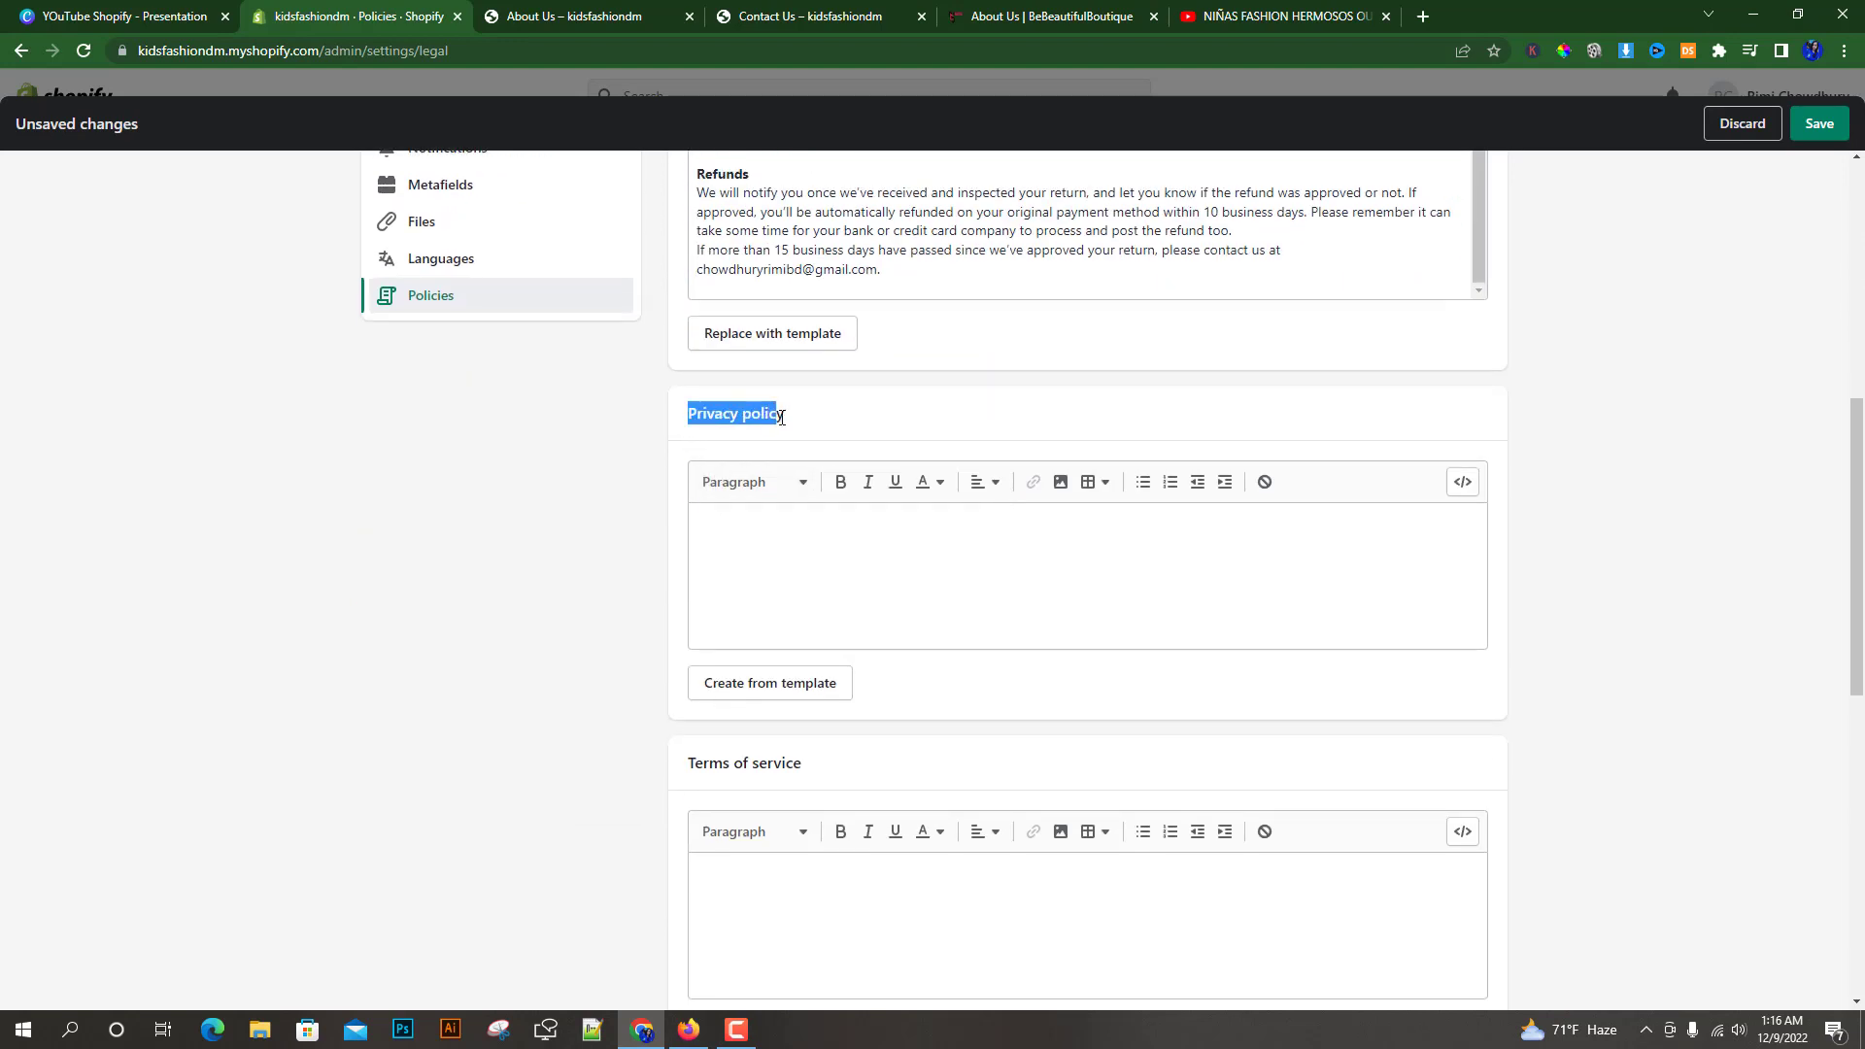
left_click(717, 533)
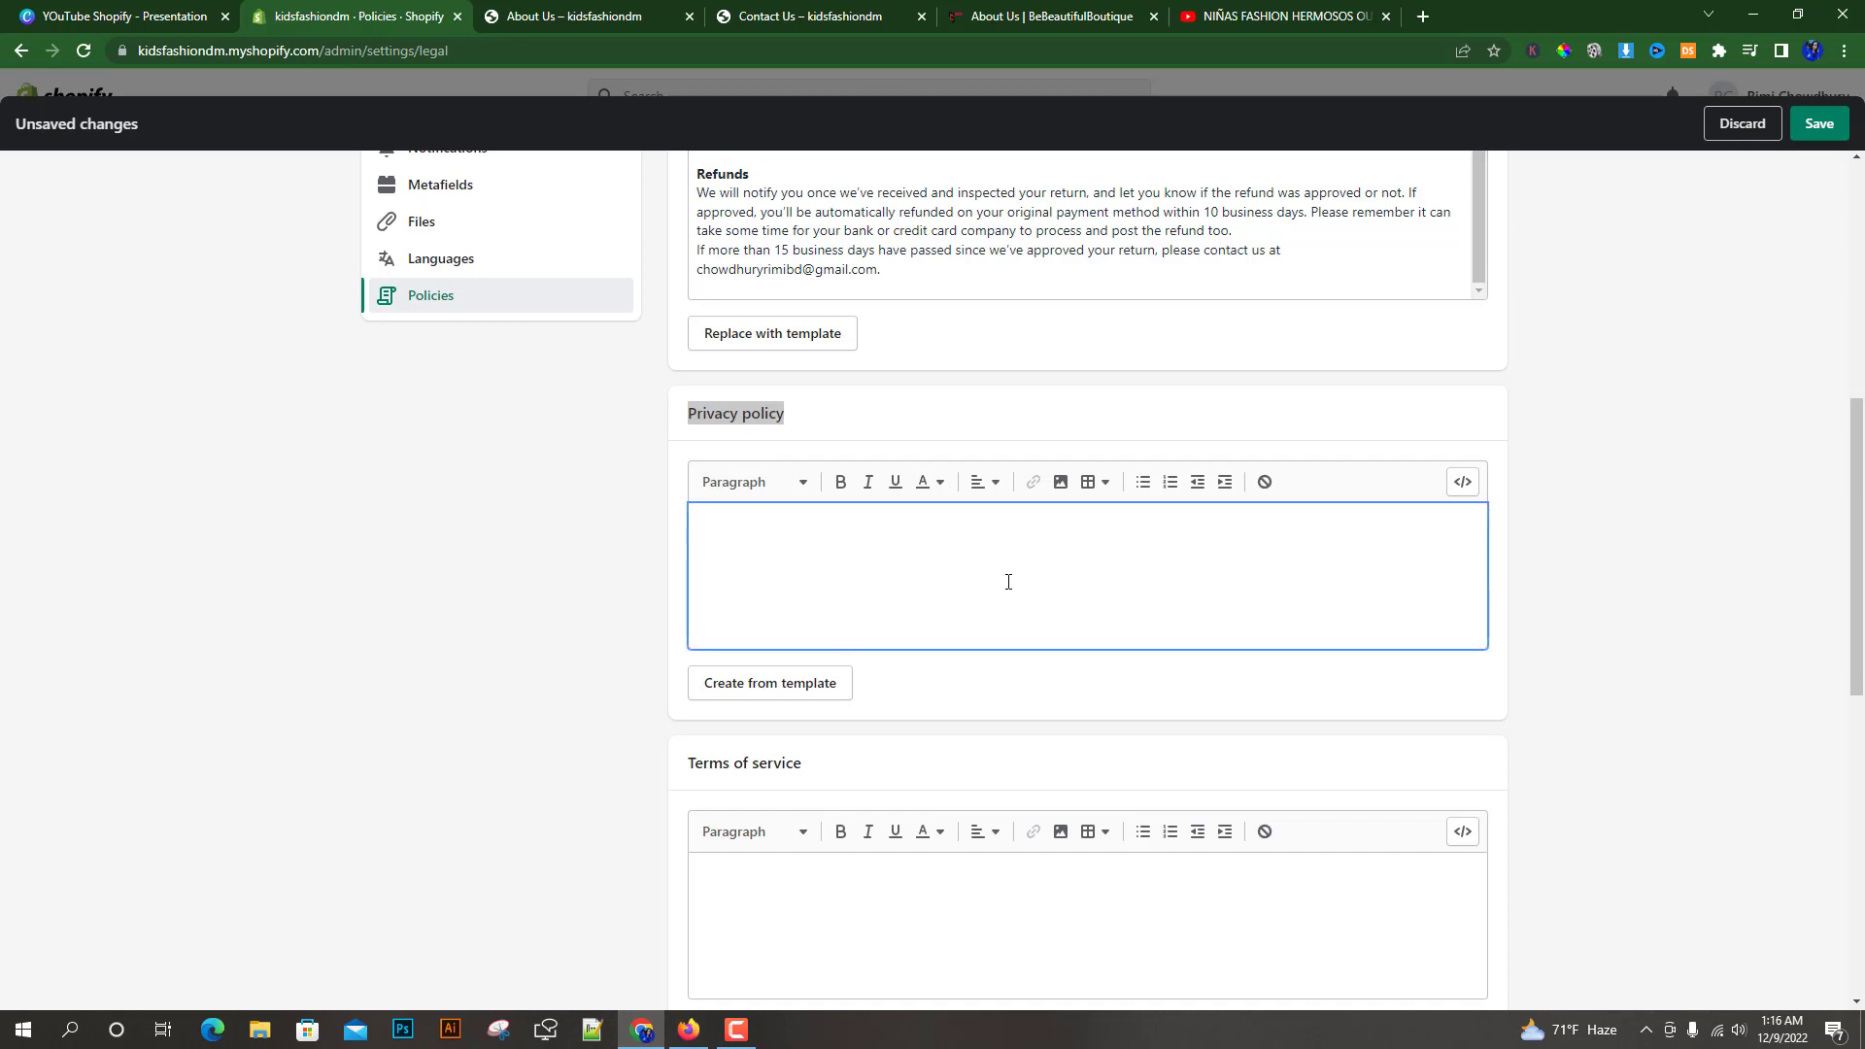
scroll(566, 617, "down", 2)
scroll(638, 633, "up", 2)
left_click(751, 687)
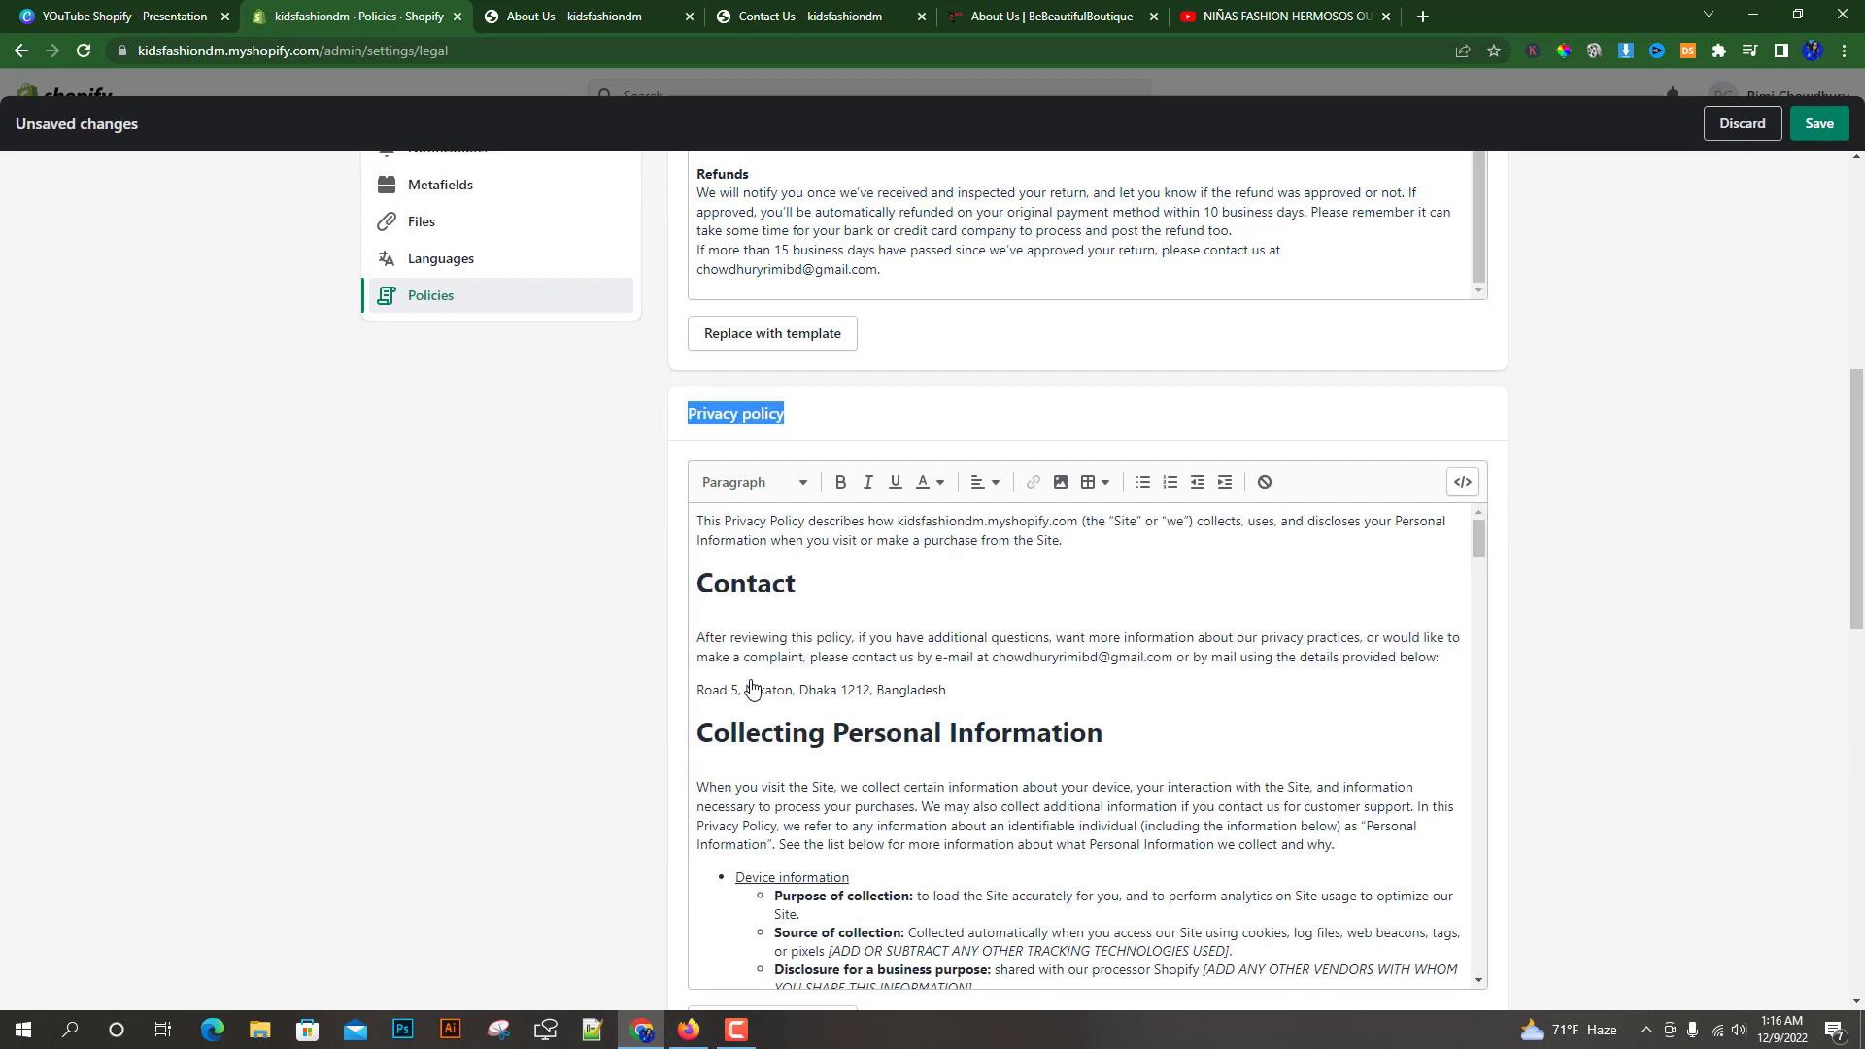
Create the terms of service from template
scroll(836, 614, "down", 4)
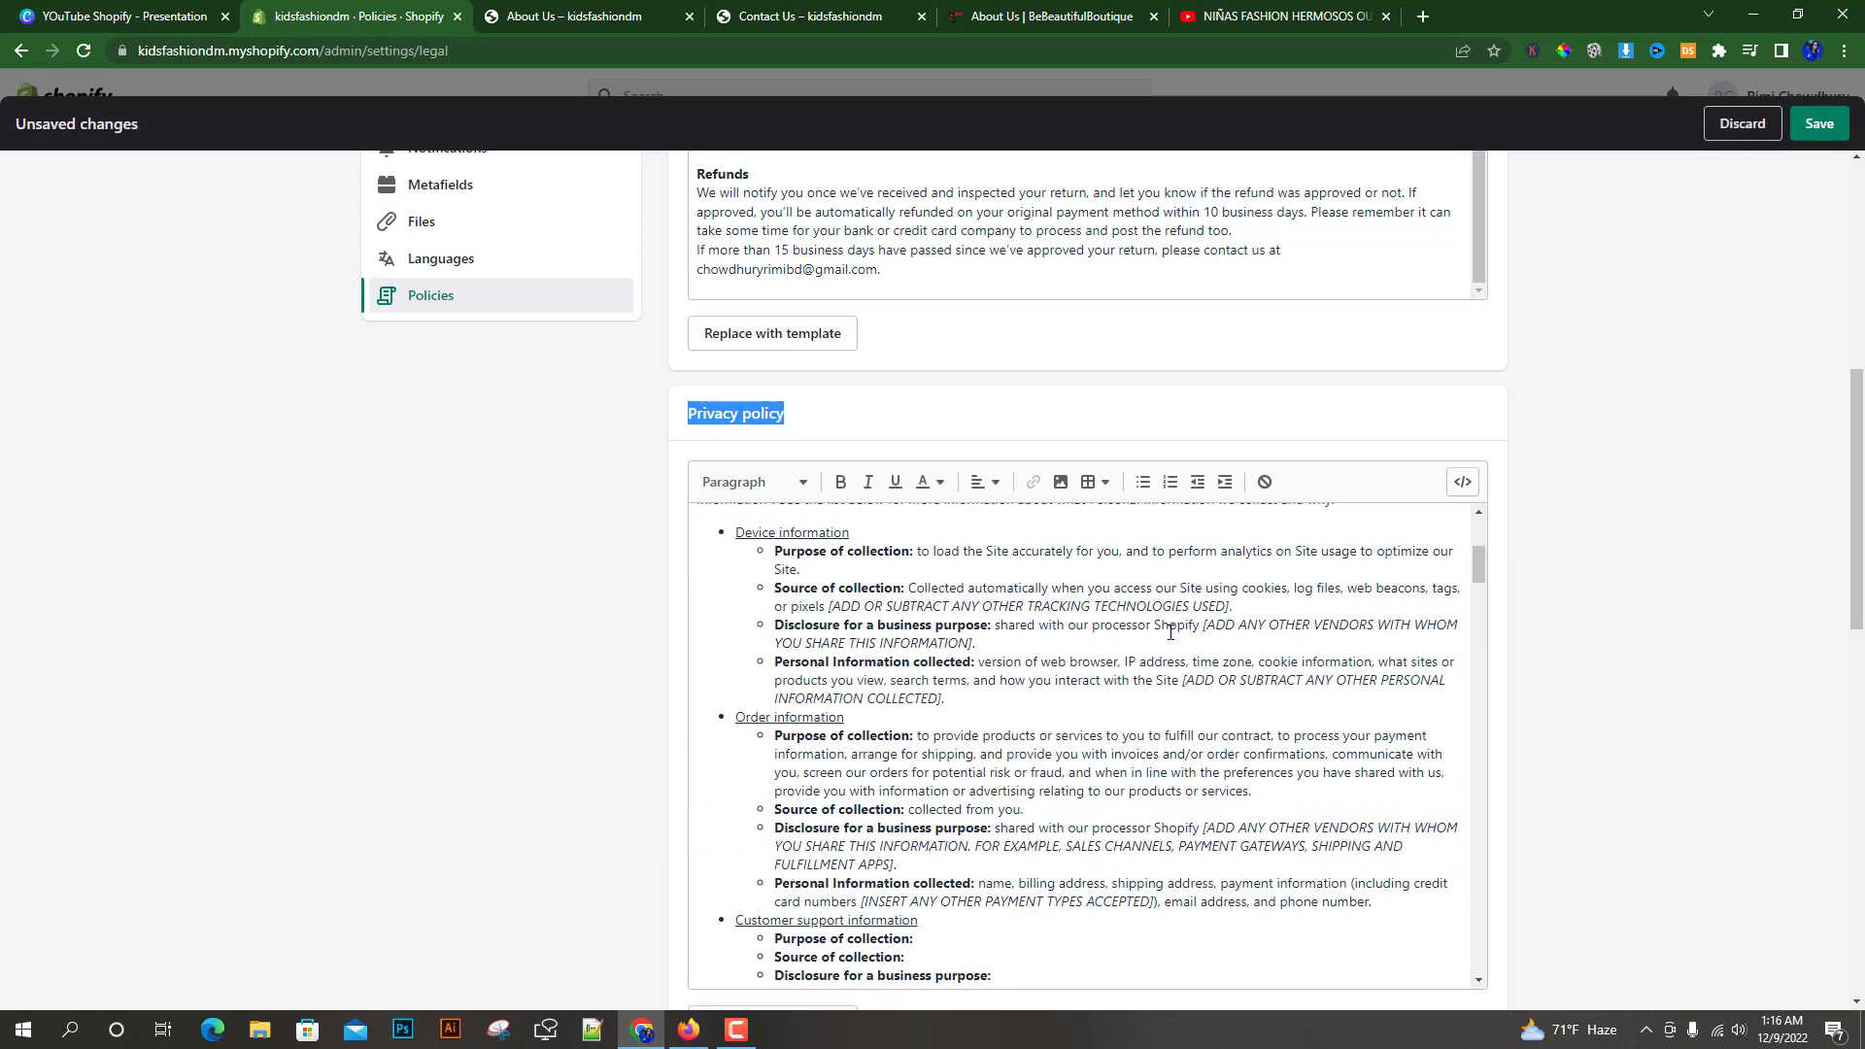
scroll(1077, 851, "up", 3)
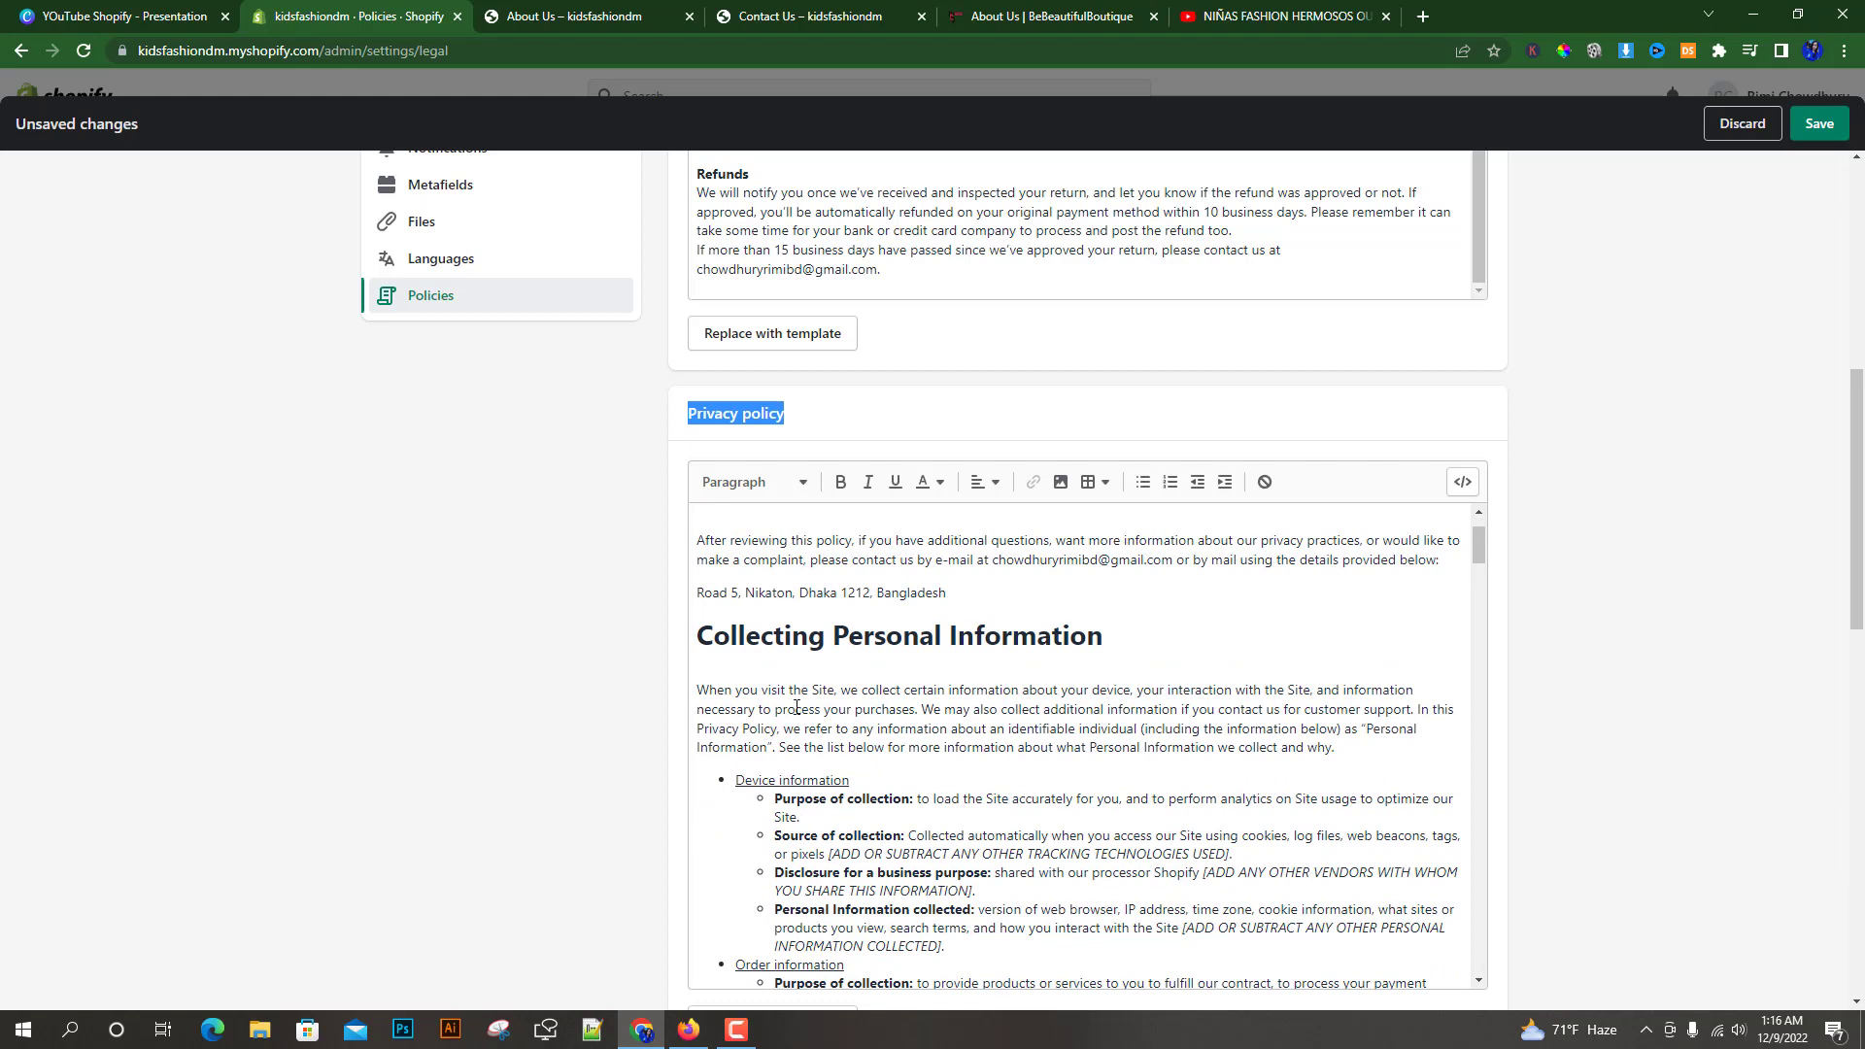
left_click(1066, 728)
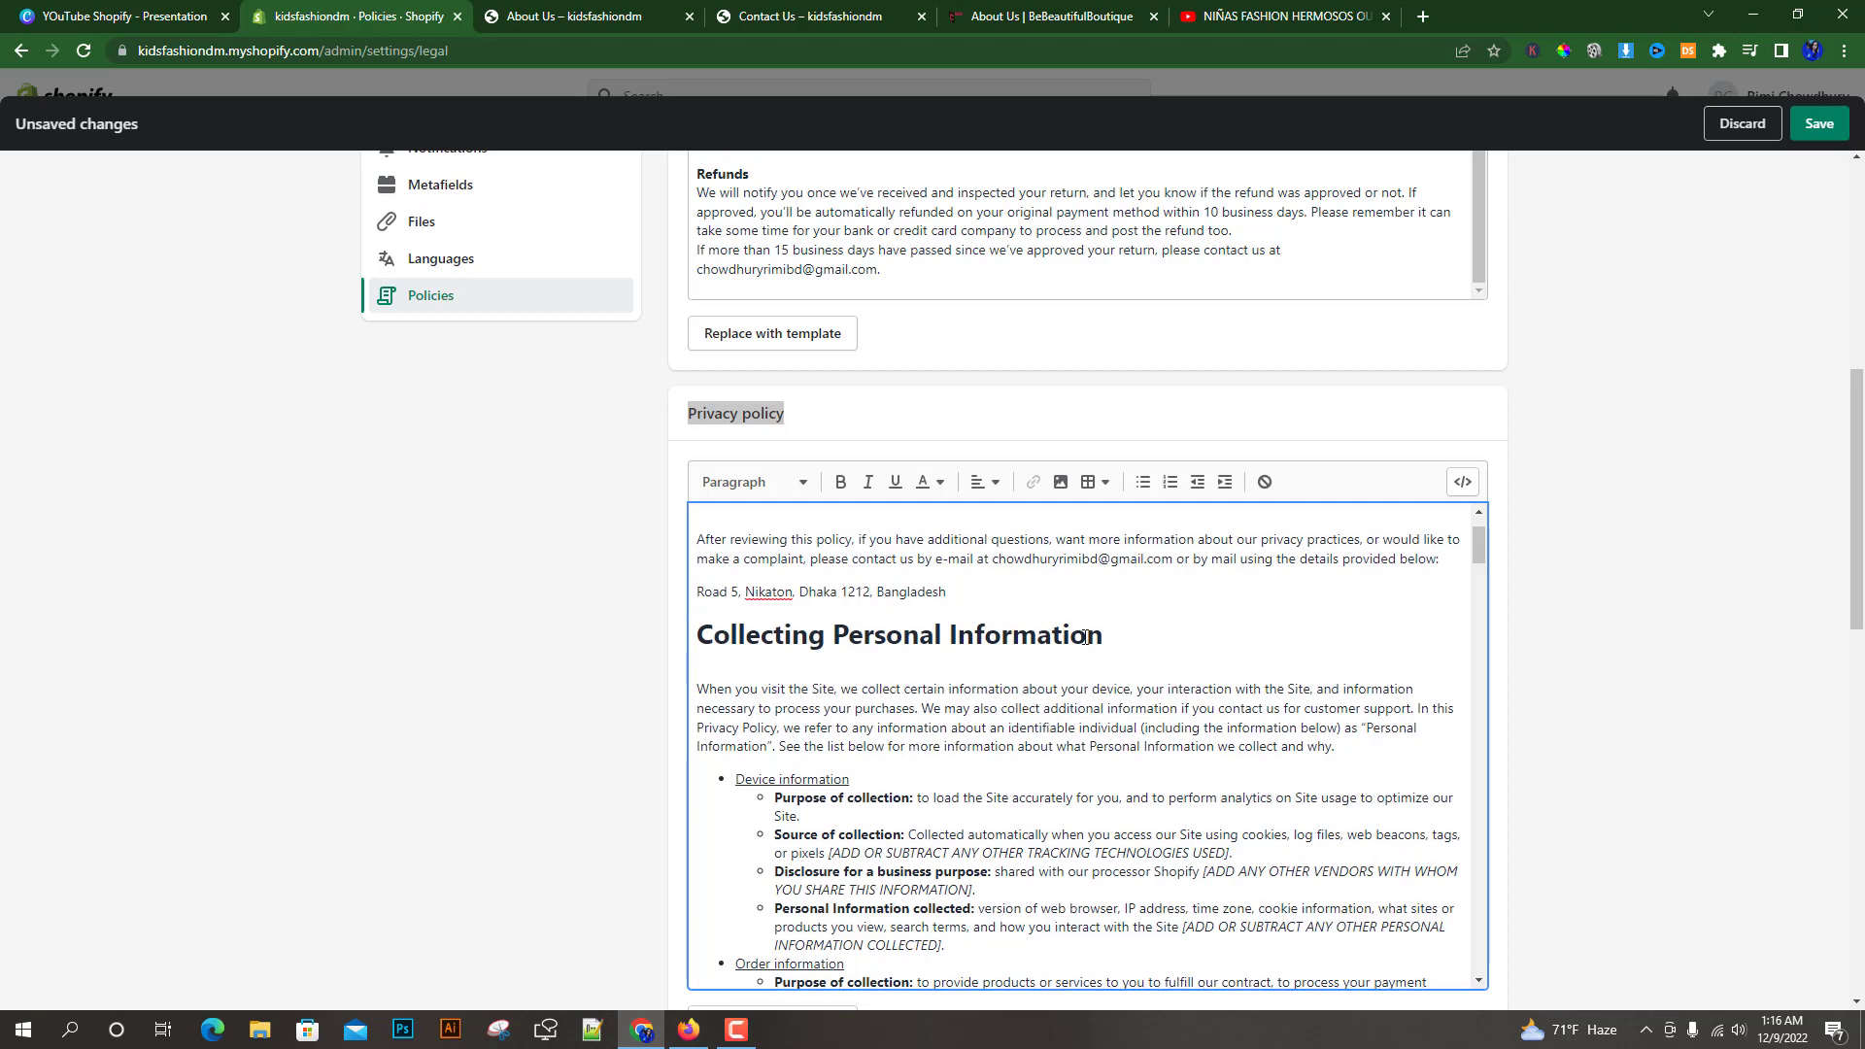
scroll(1030, 654, "down", 3)
scroll(1139, 714, "down", 2)
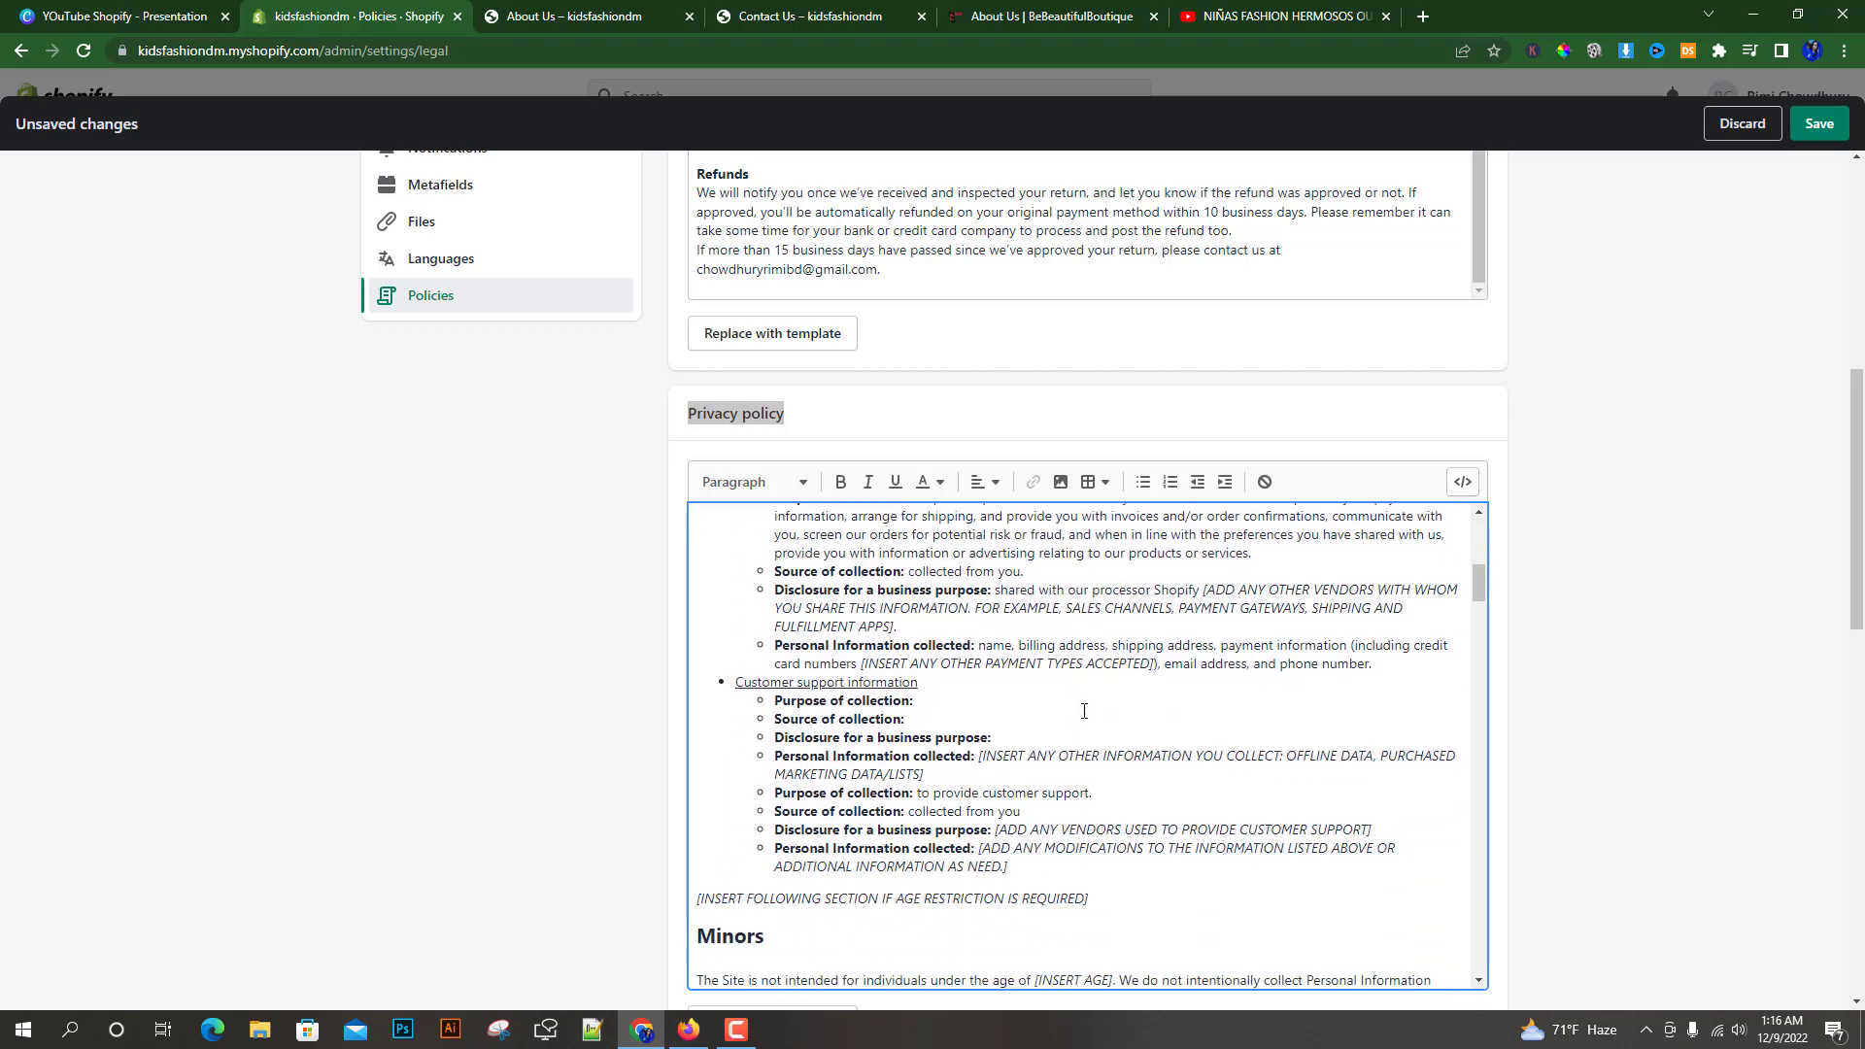
scroll(1593, 766, "down", 7)
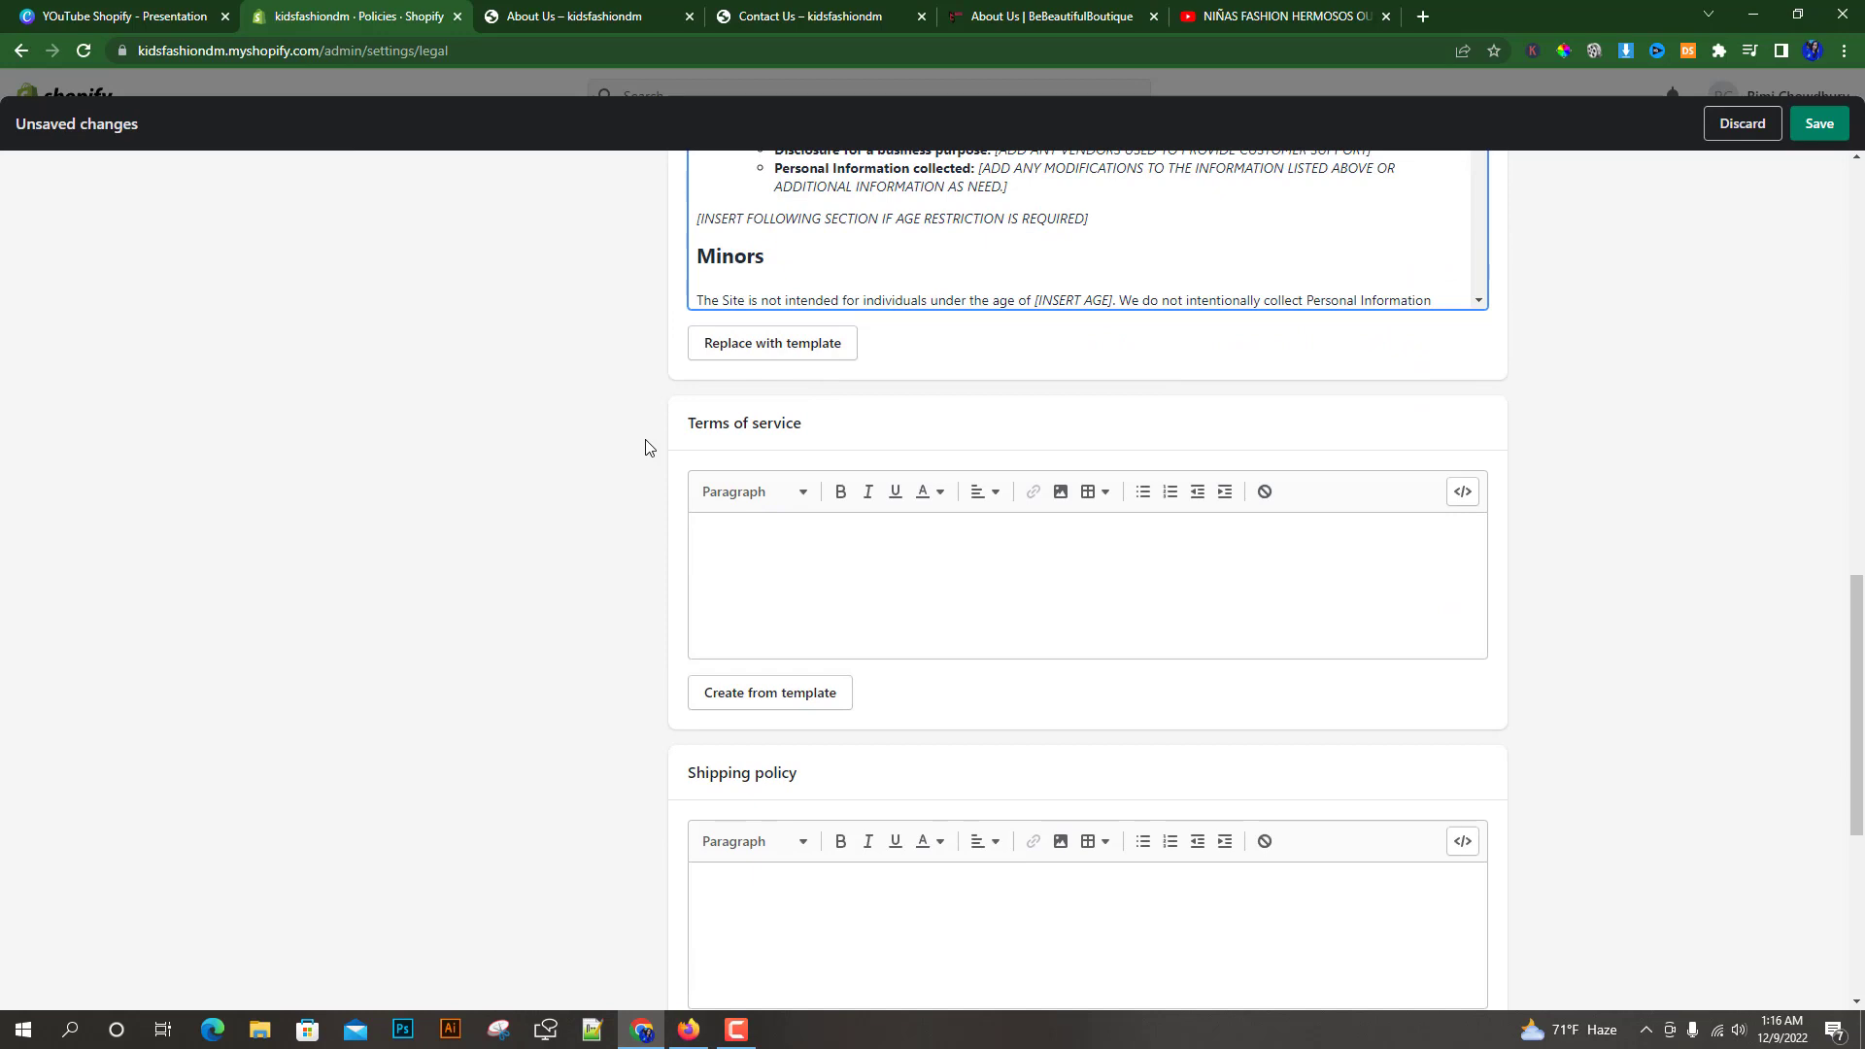
left_click(760, 693)
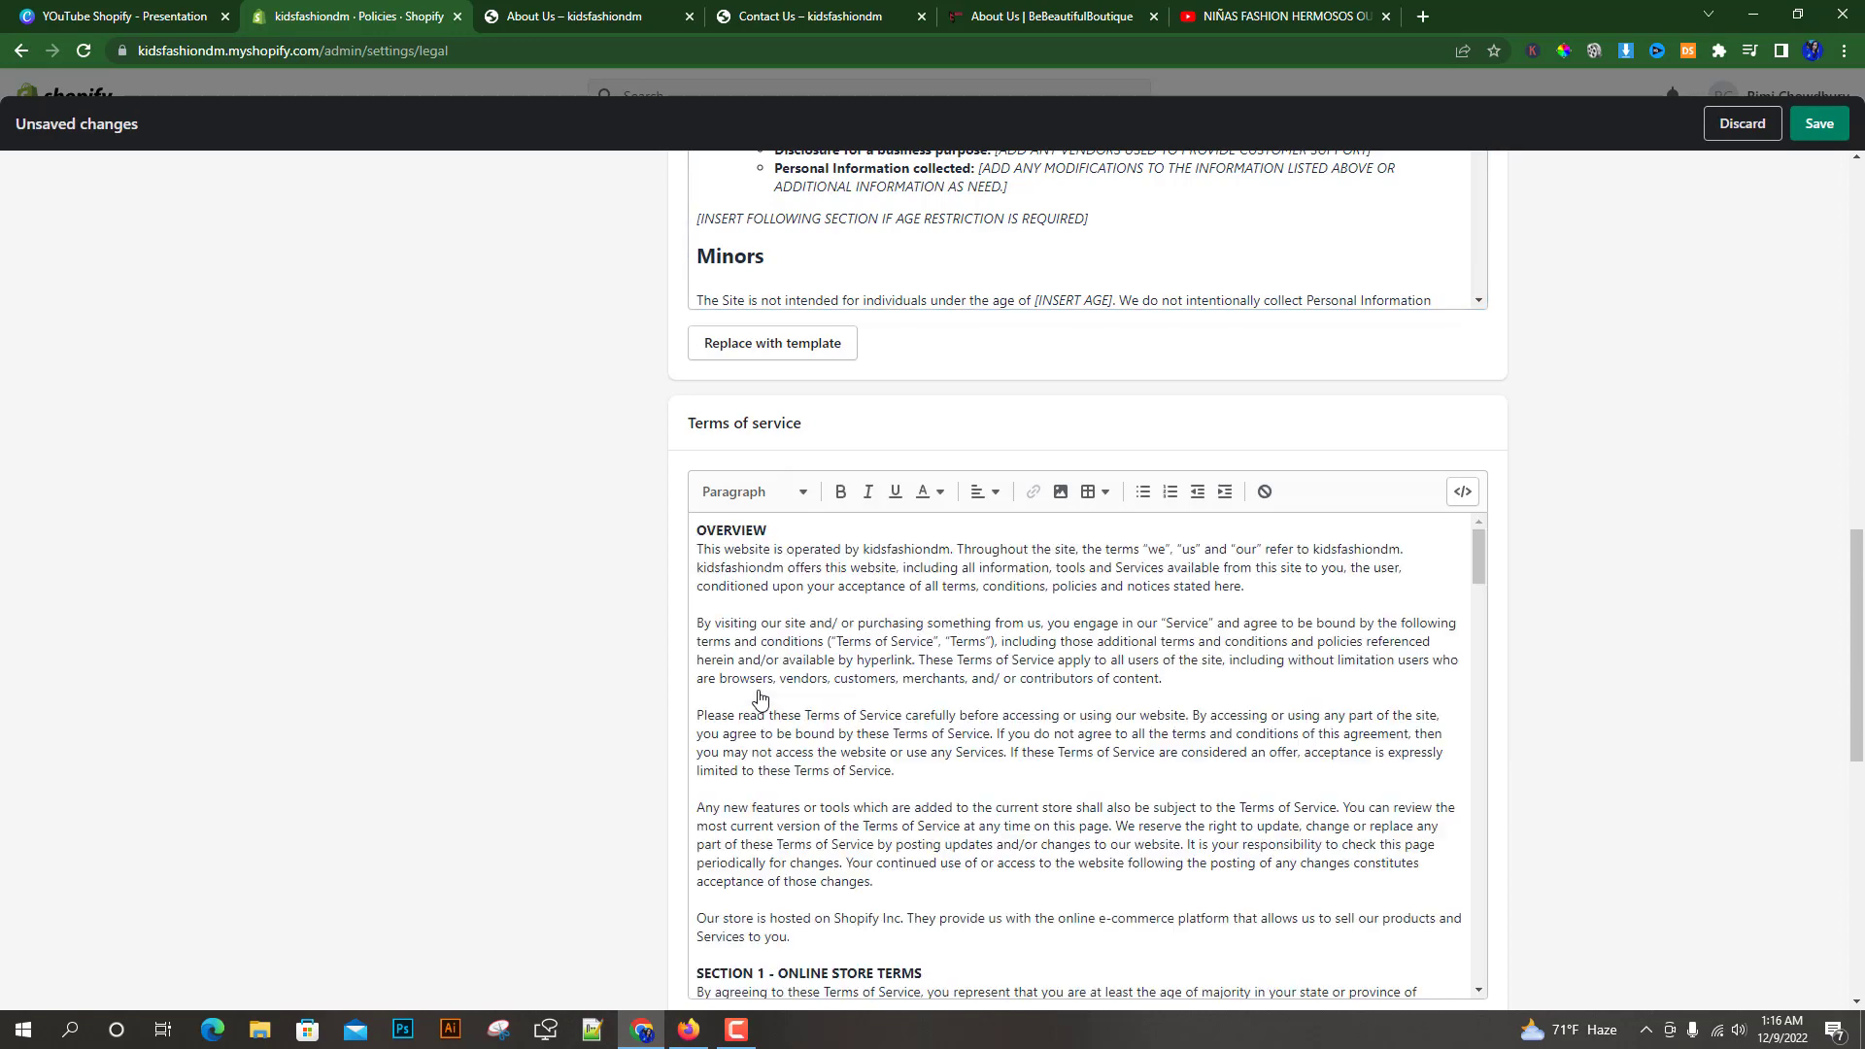
Create the contact information policy from template
scroll(740, 634, "down", 12)
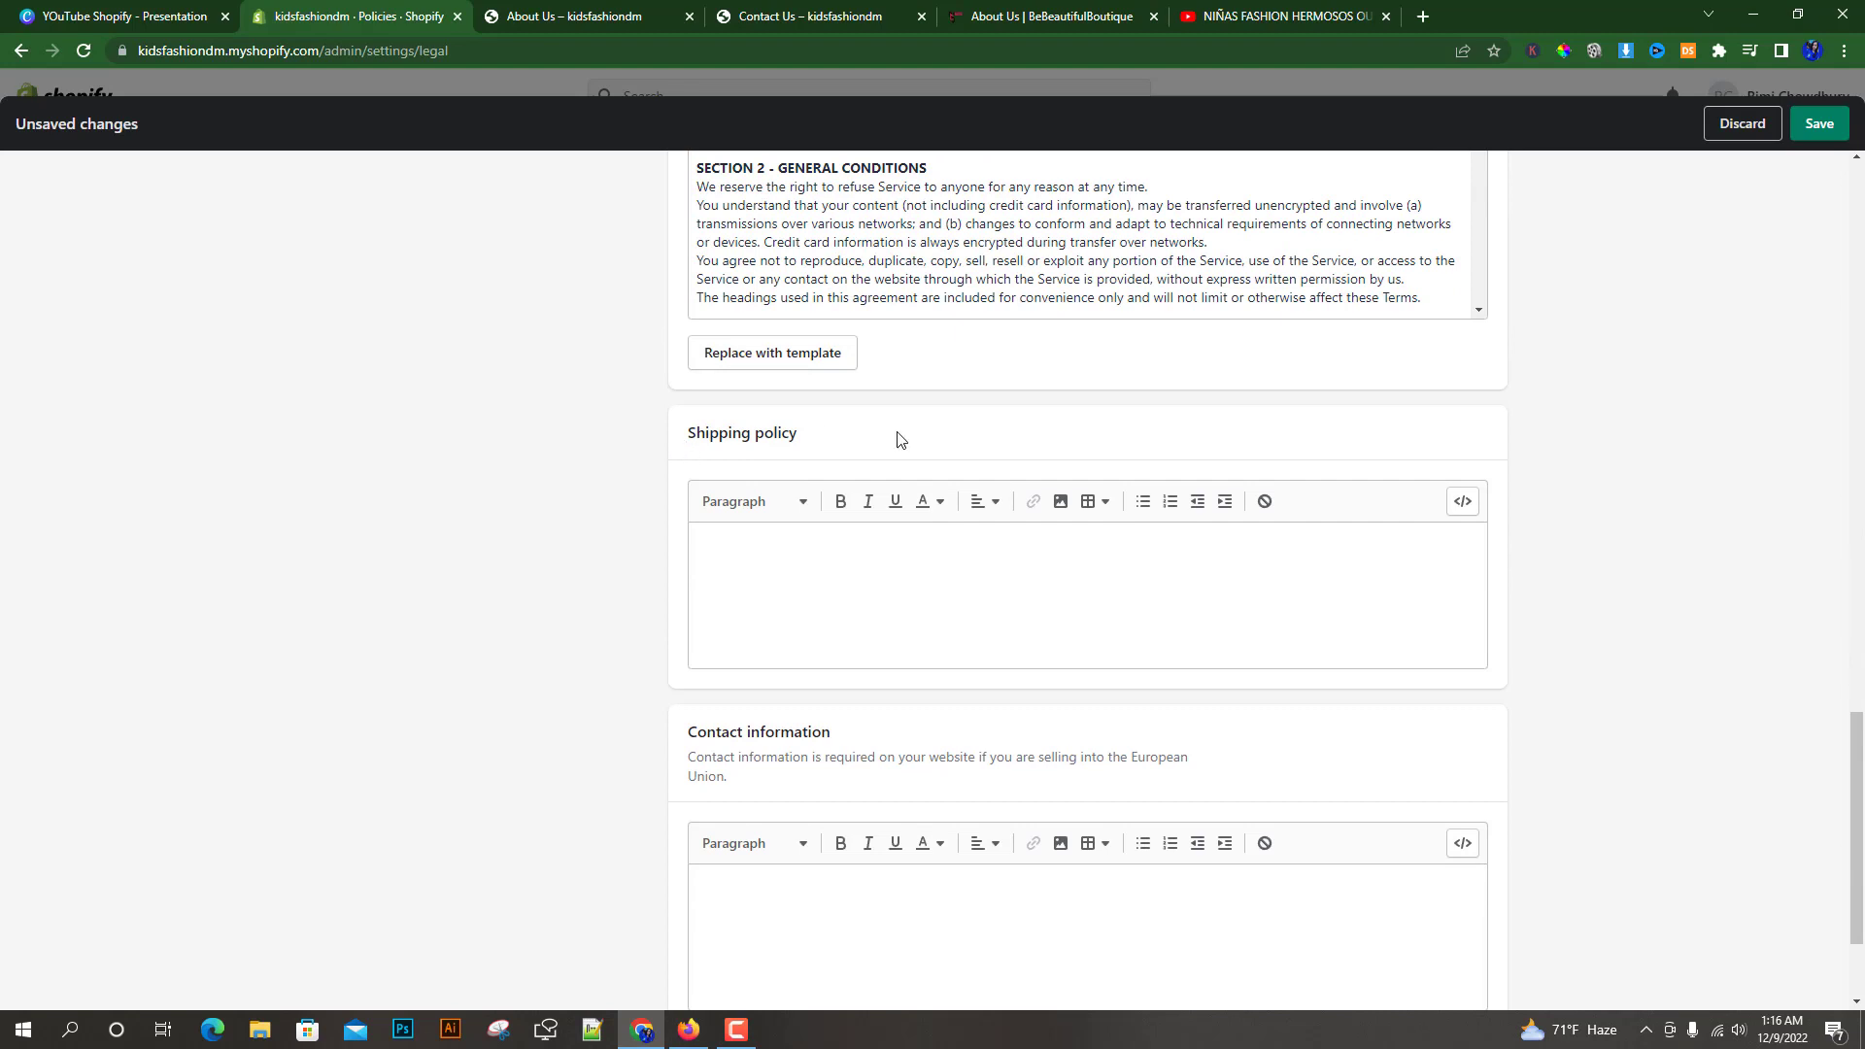
left_click(733, 548)
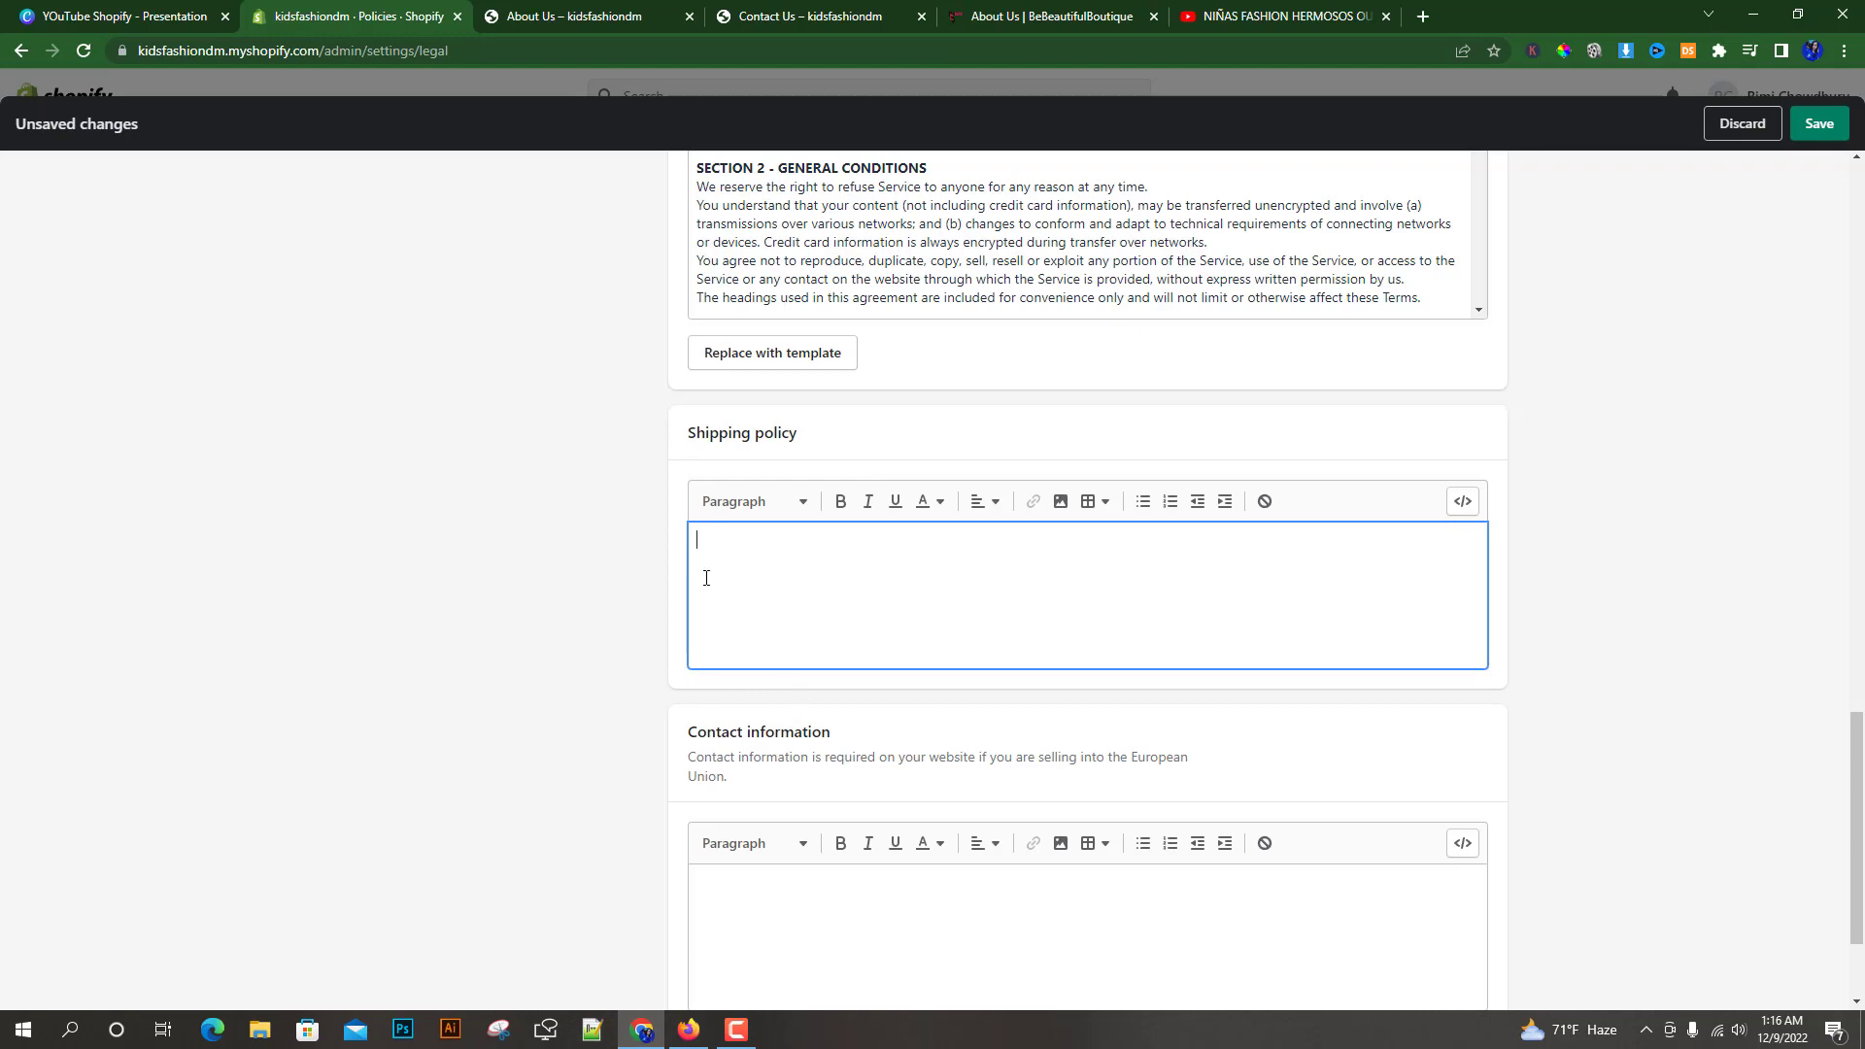
scroll(617, 533, "down", 2)
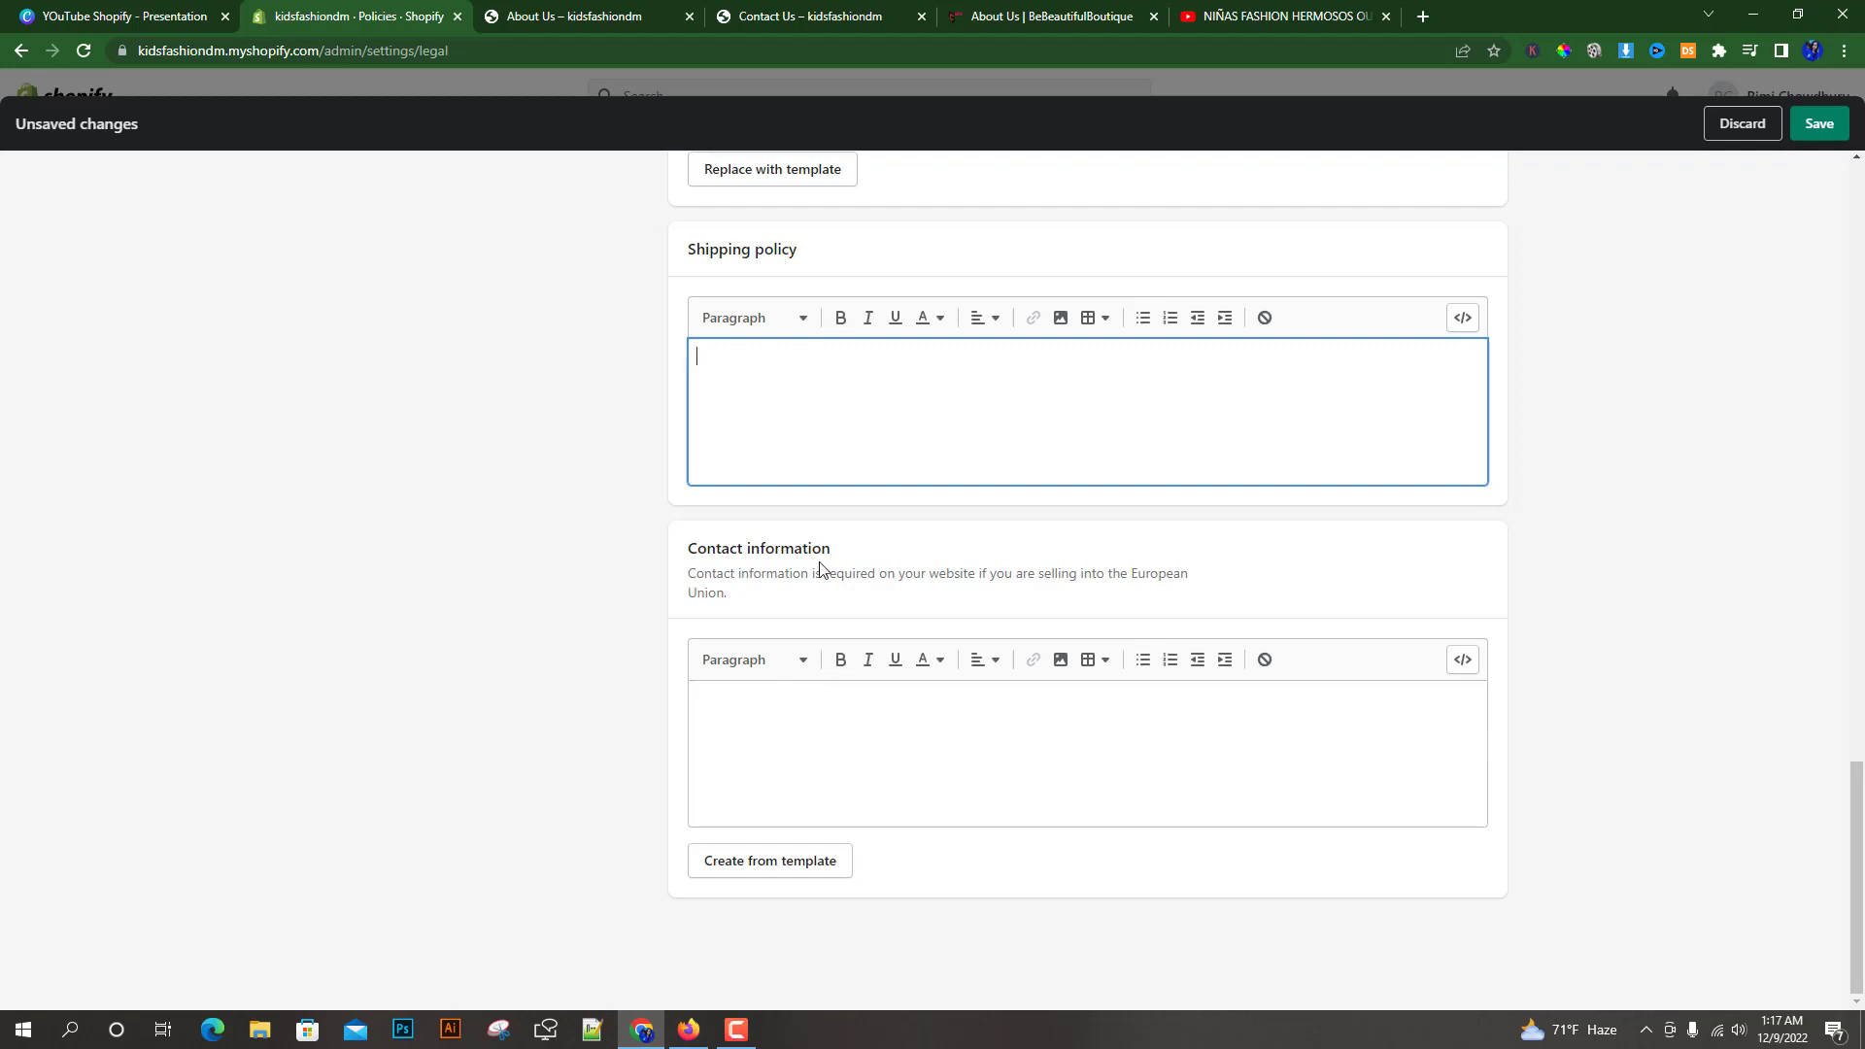
left_click(749, 862)
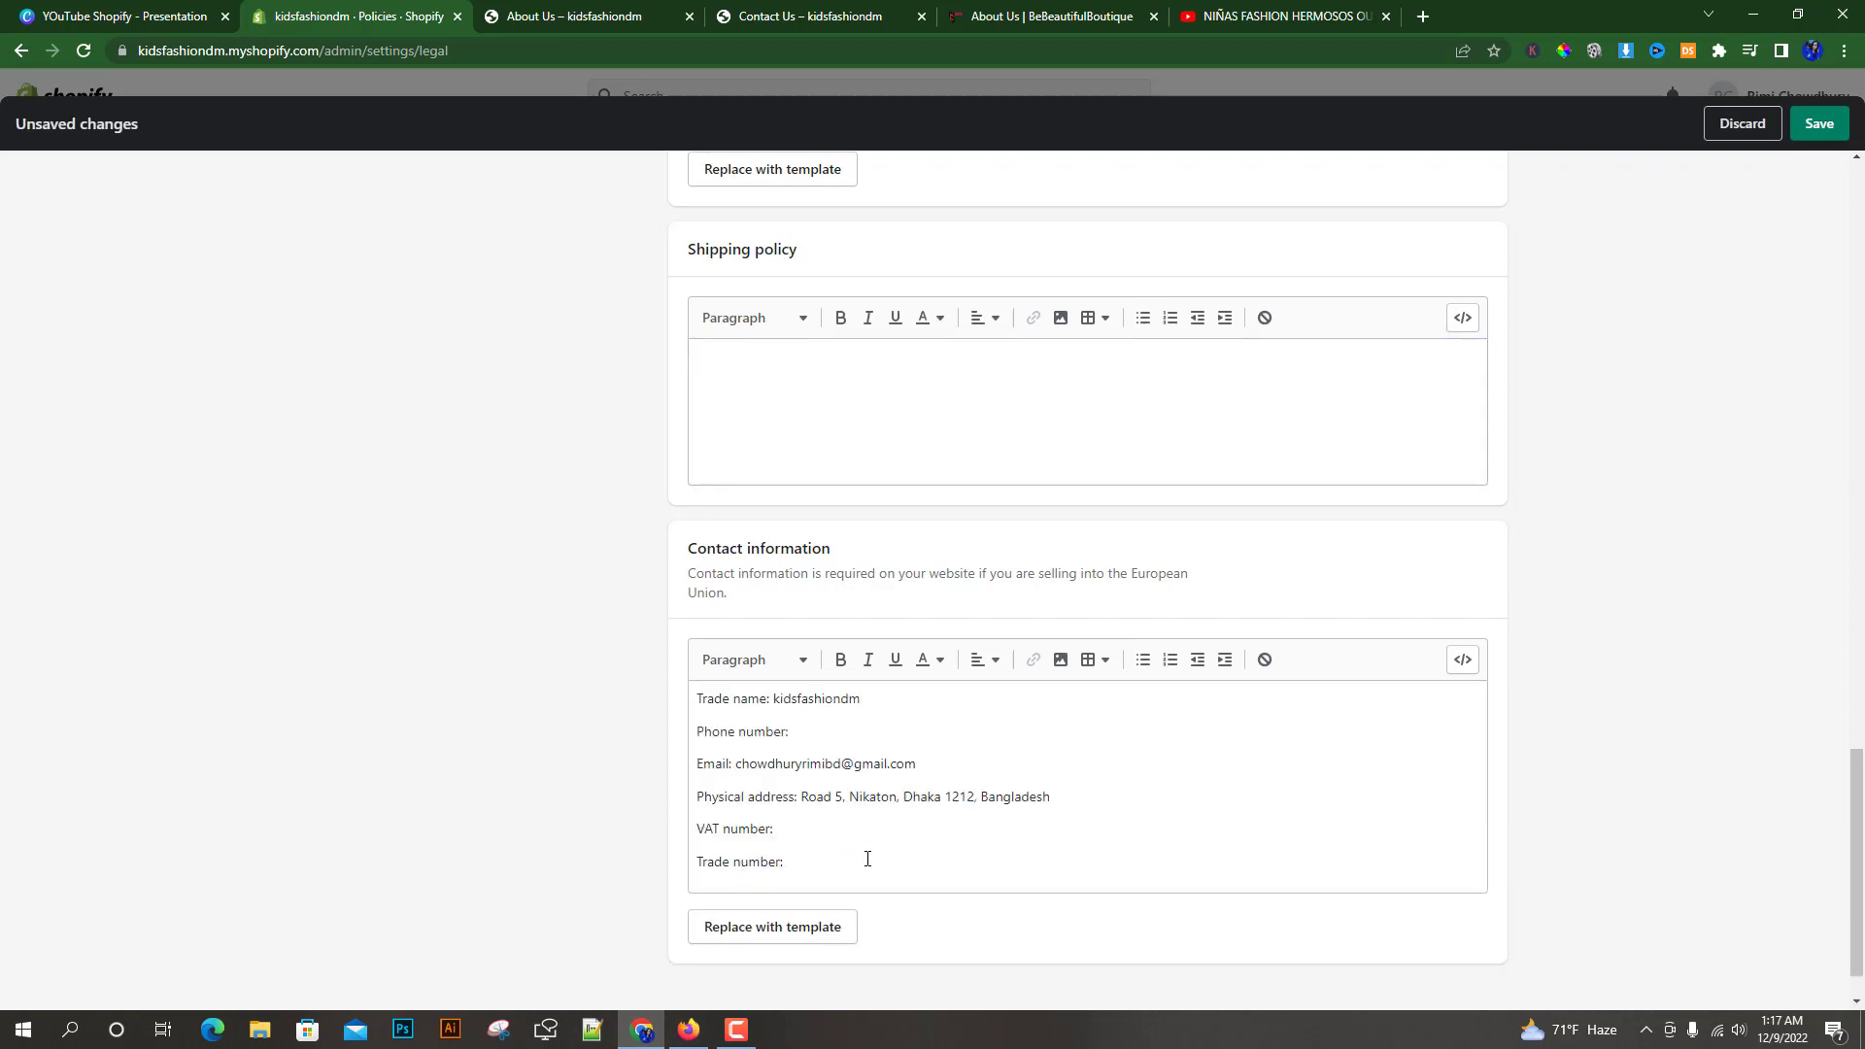
Save the store policies and close Settings
scroll(654, 844, "down", 1)
scroll(766, 756, "up", 4)
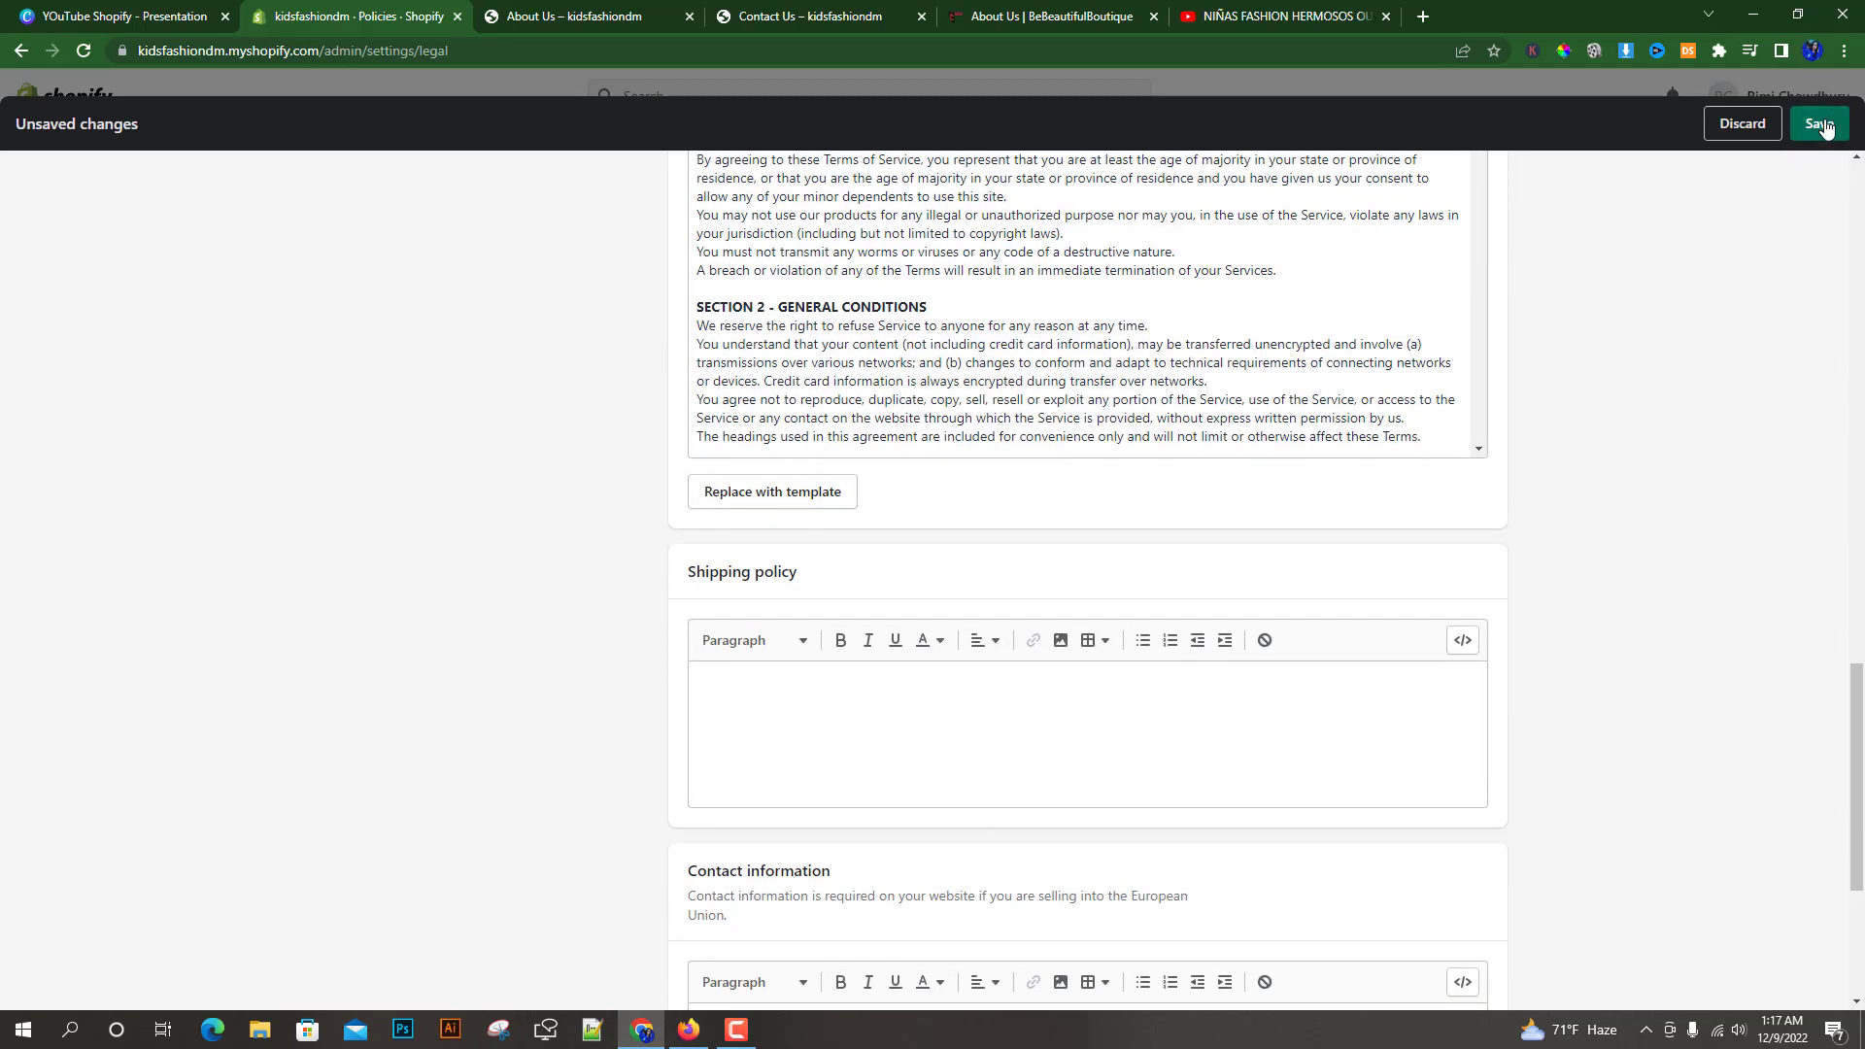
left_click(1823, 127)
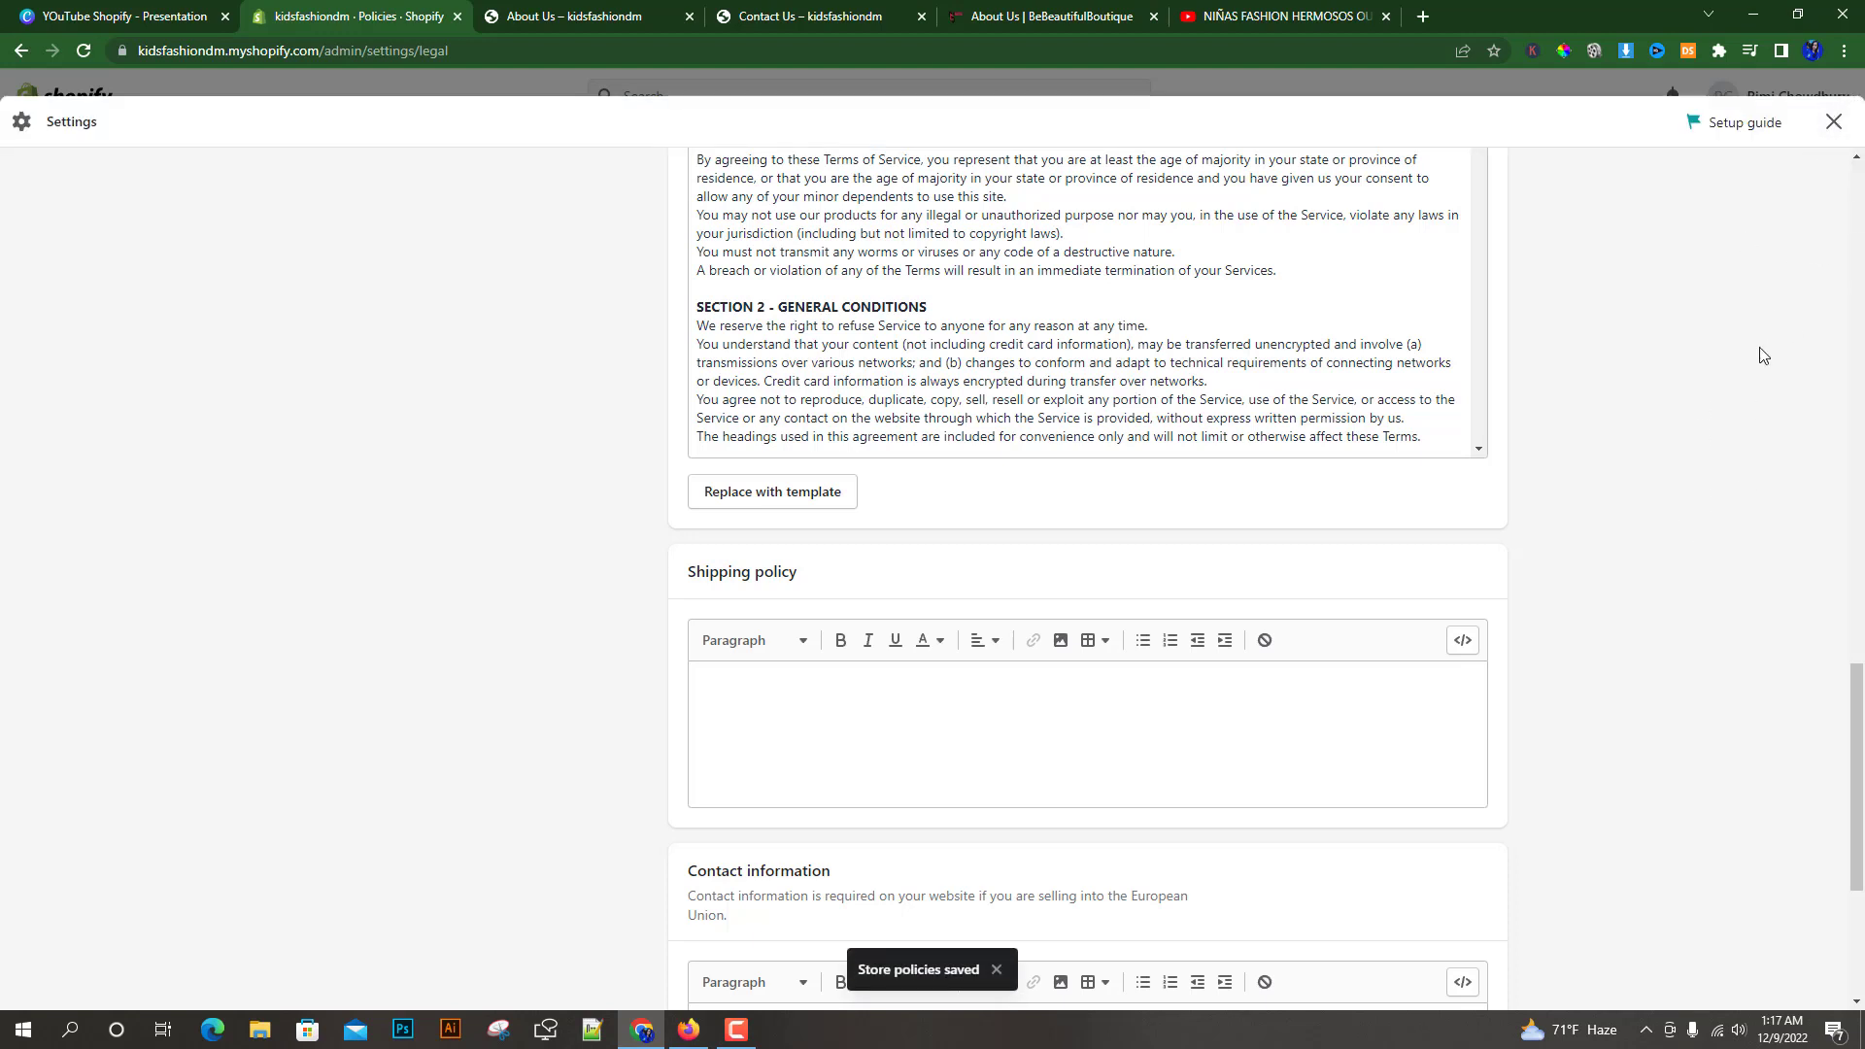
left_click(1833, 123)
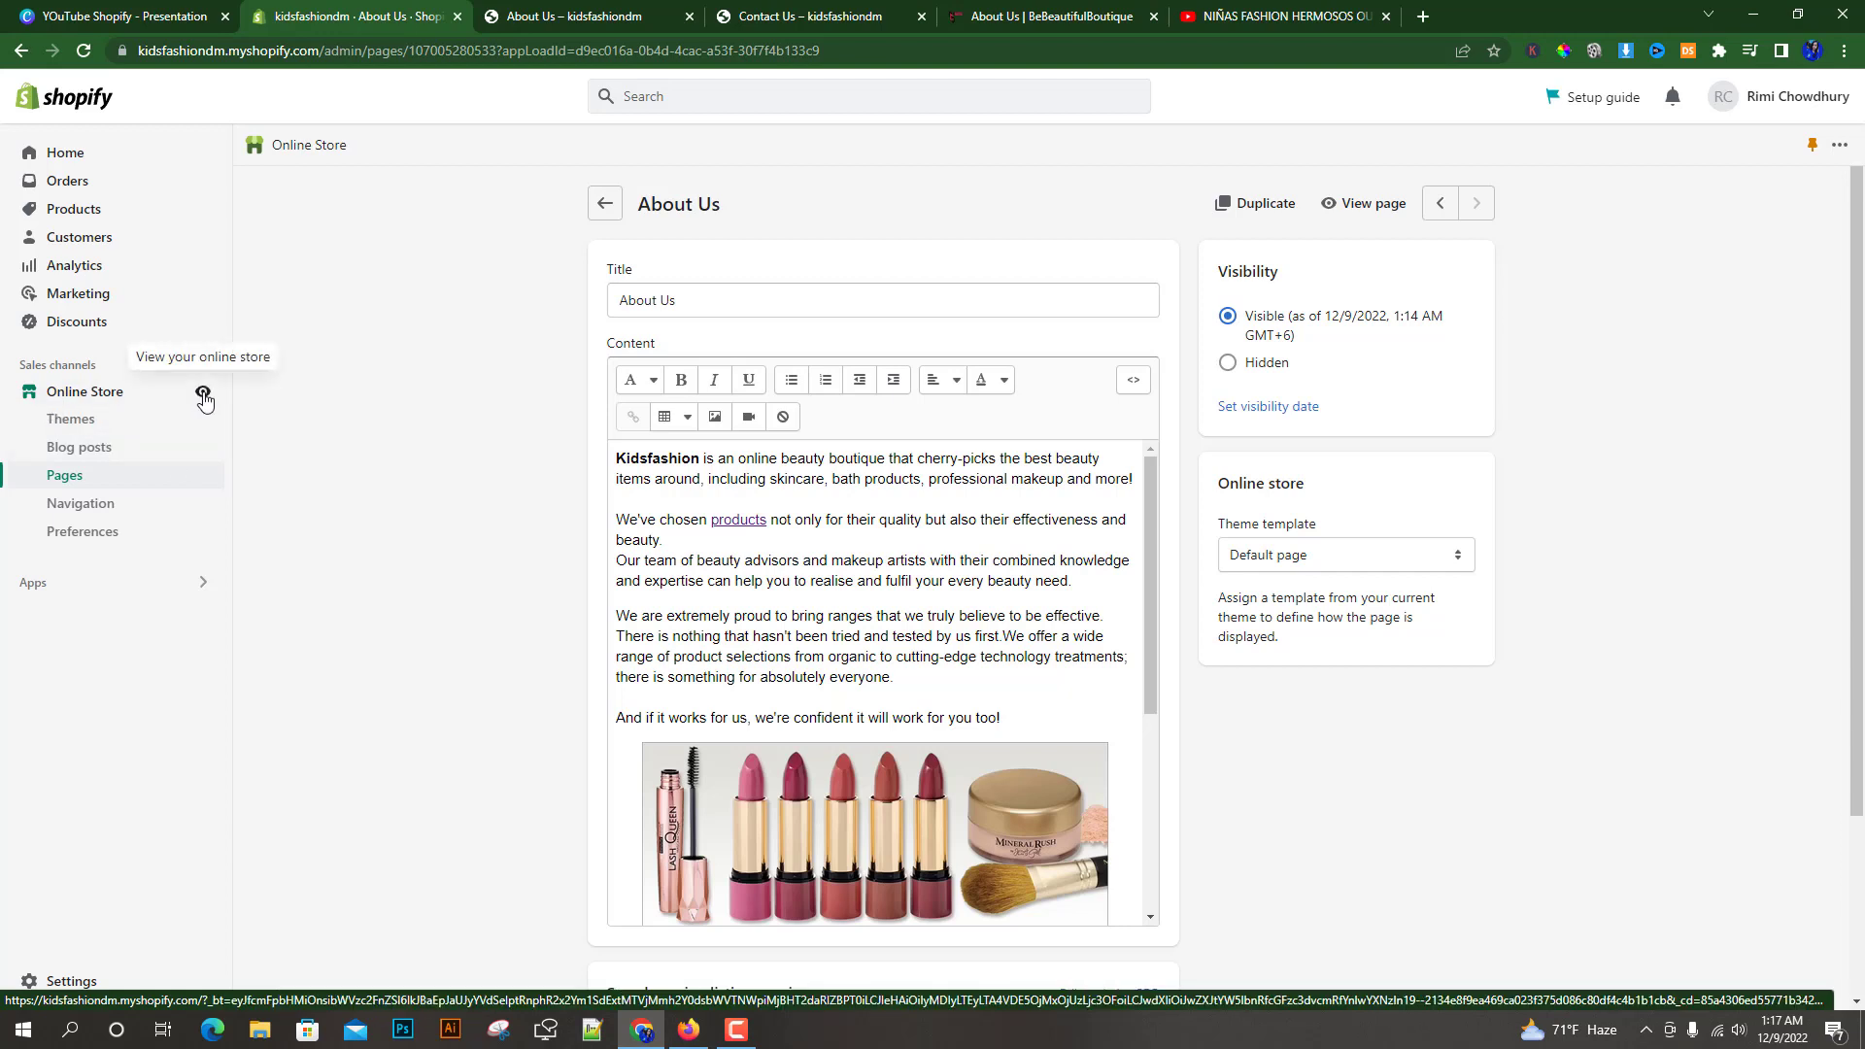
Open the online storefront and compare its header with the reference store's About Us page
left_click(204, 396)
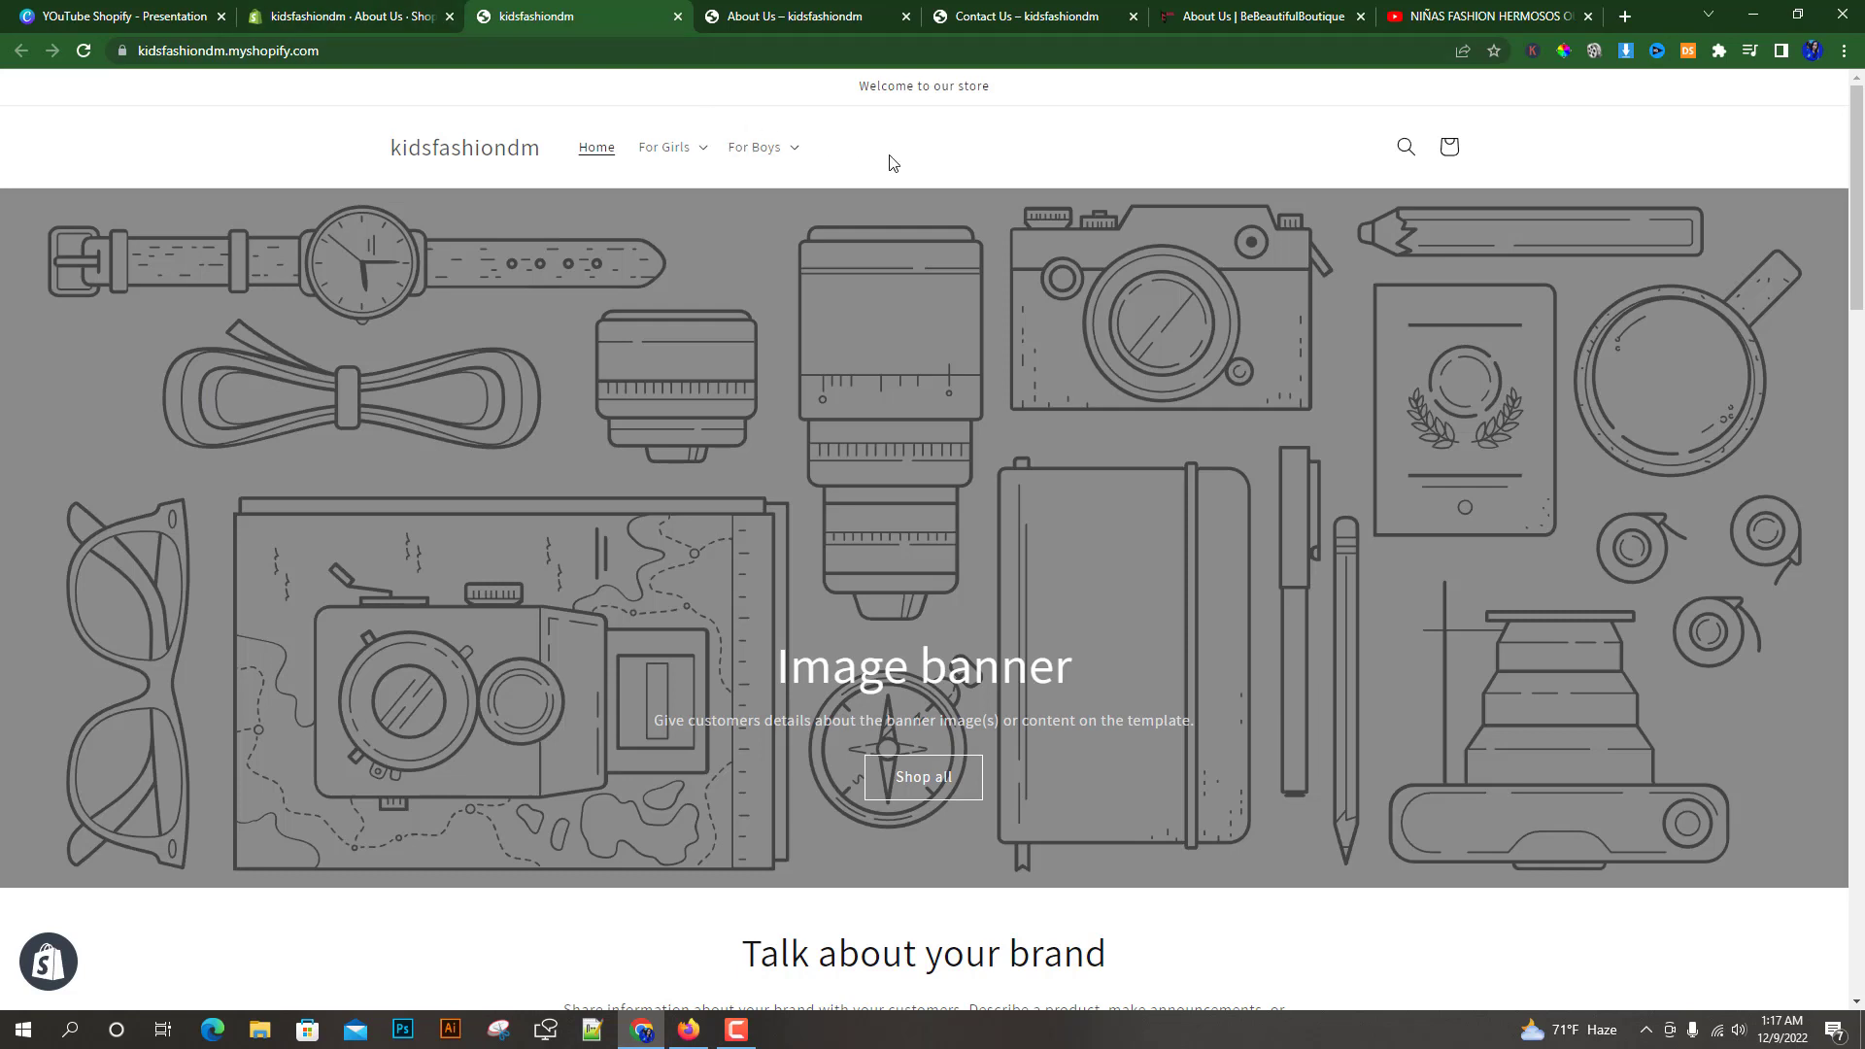
left_click_drag(837, 150, 579, 148)
left_click(936, 162)
left_click(1258, 10)
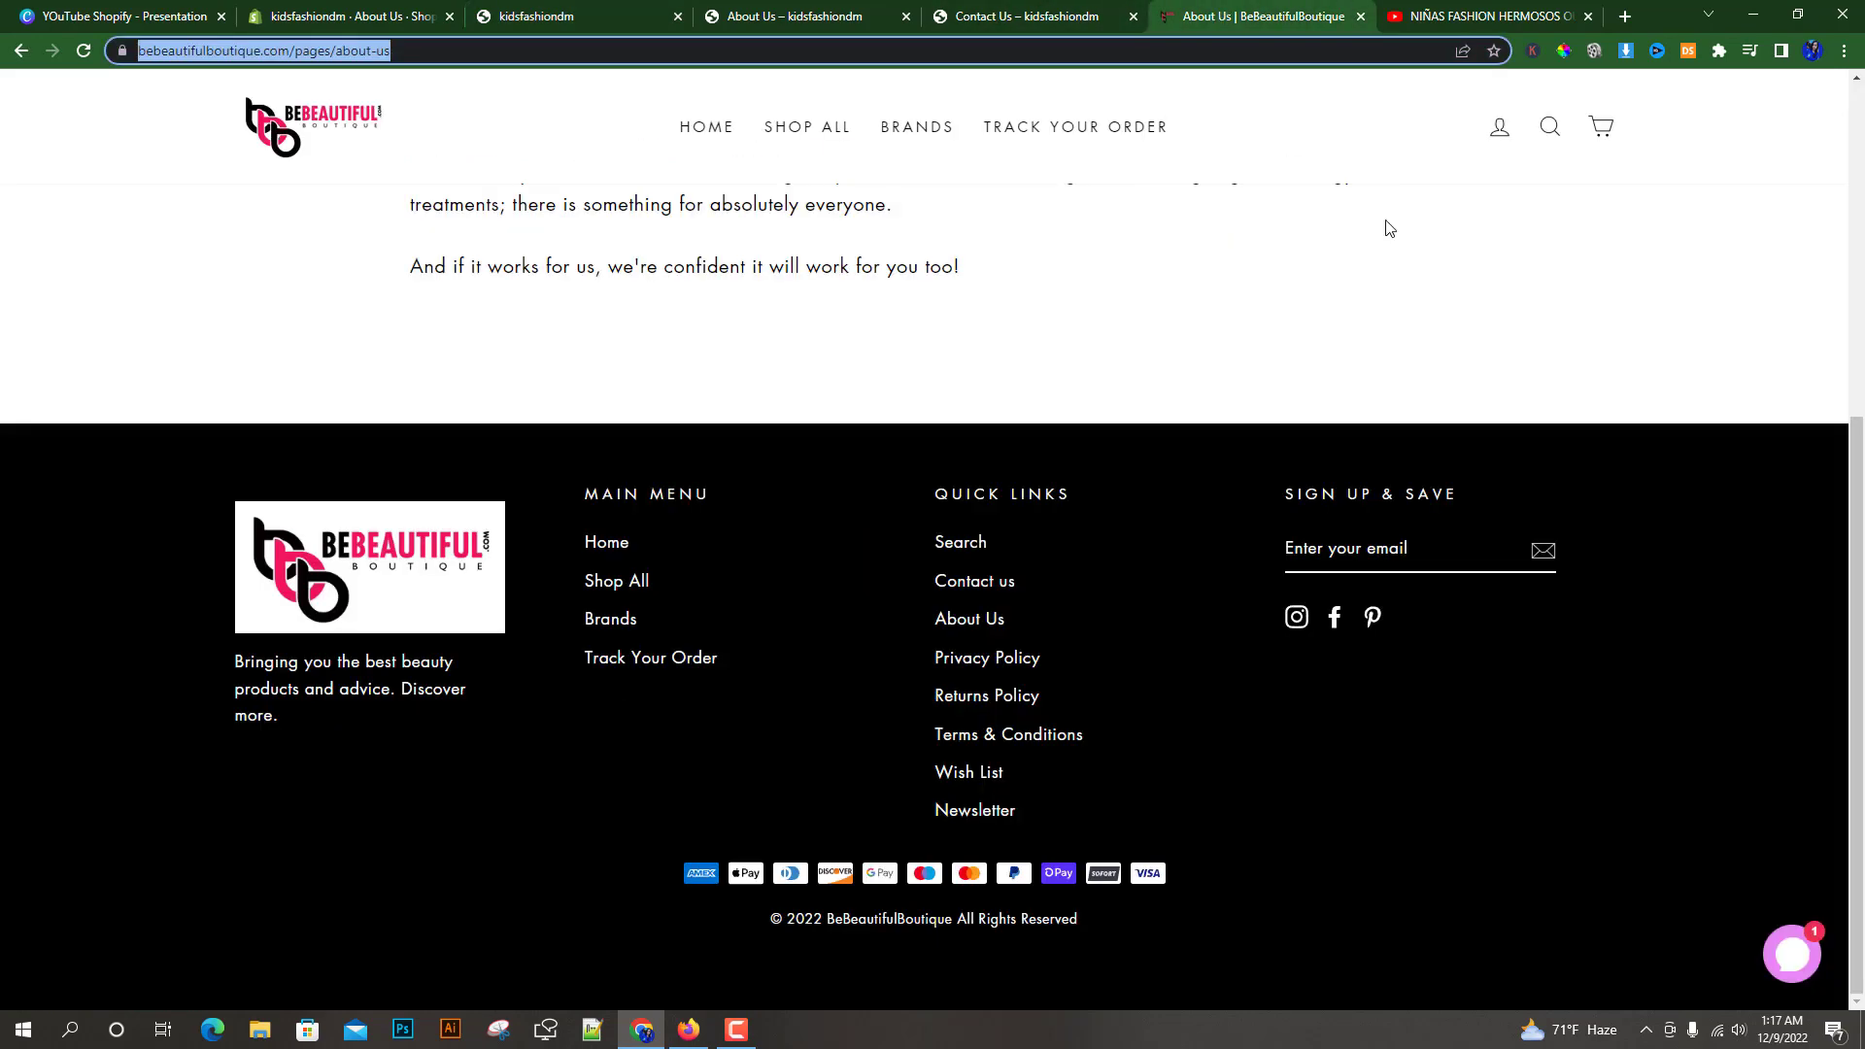
left_click(1858, 635)
left_click_drag(1858, 634, 1845, 299)
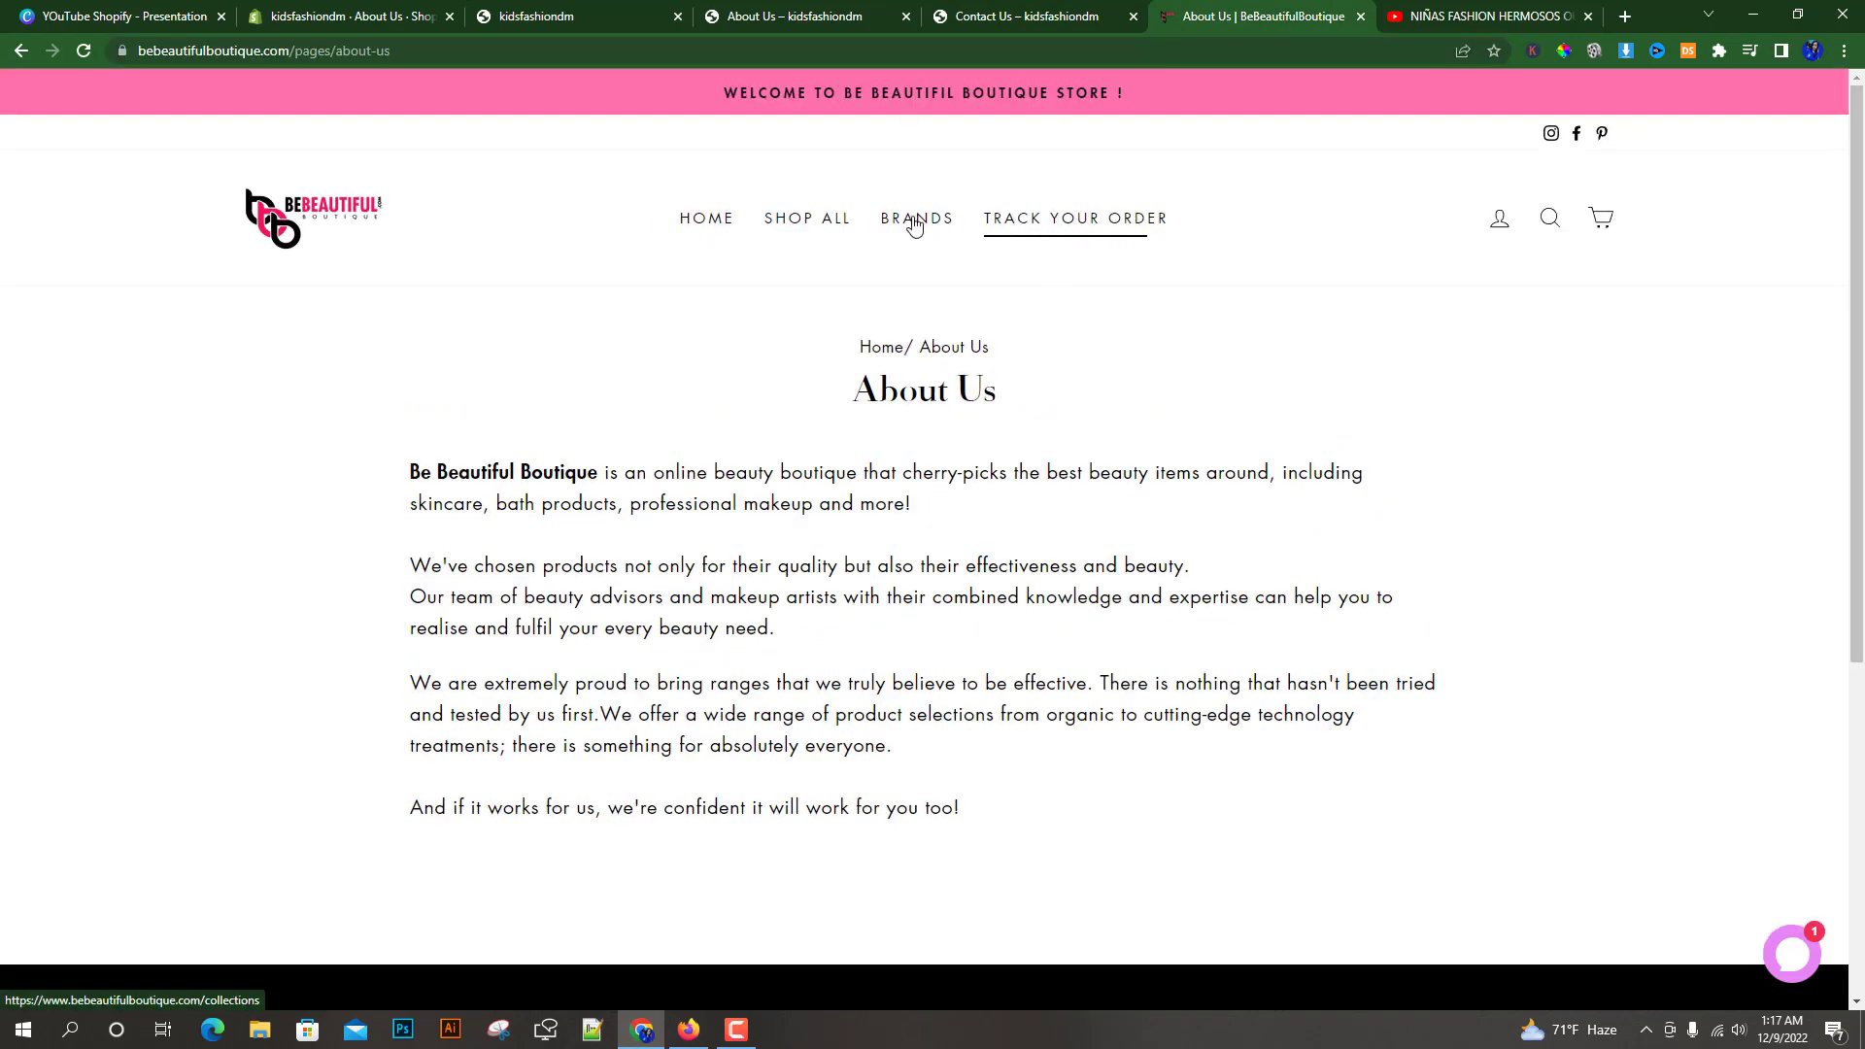
mouse_move(890, 224)
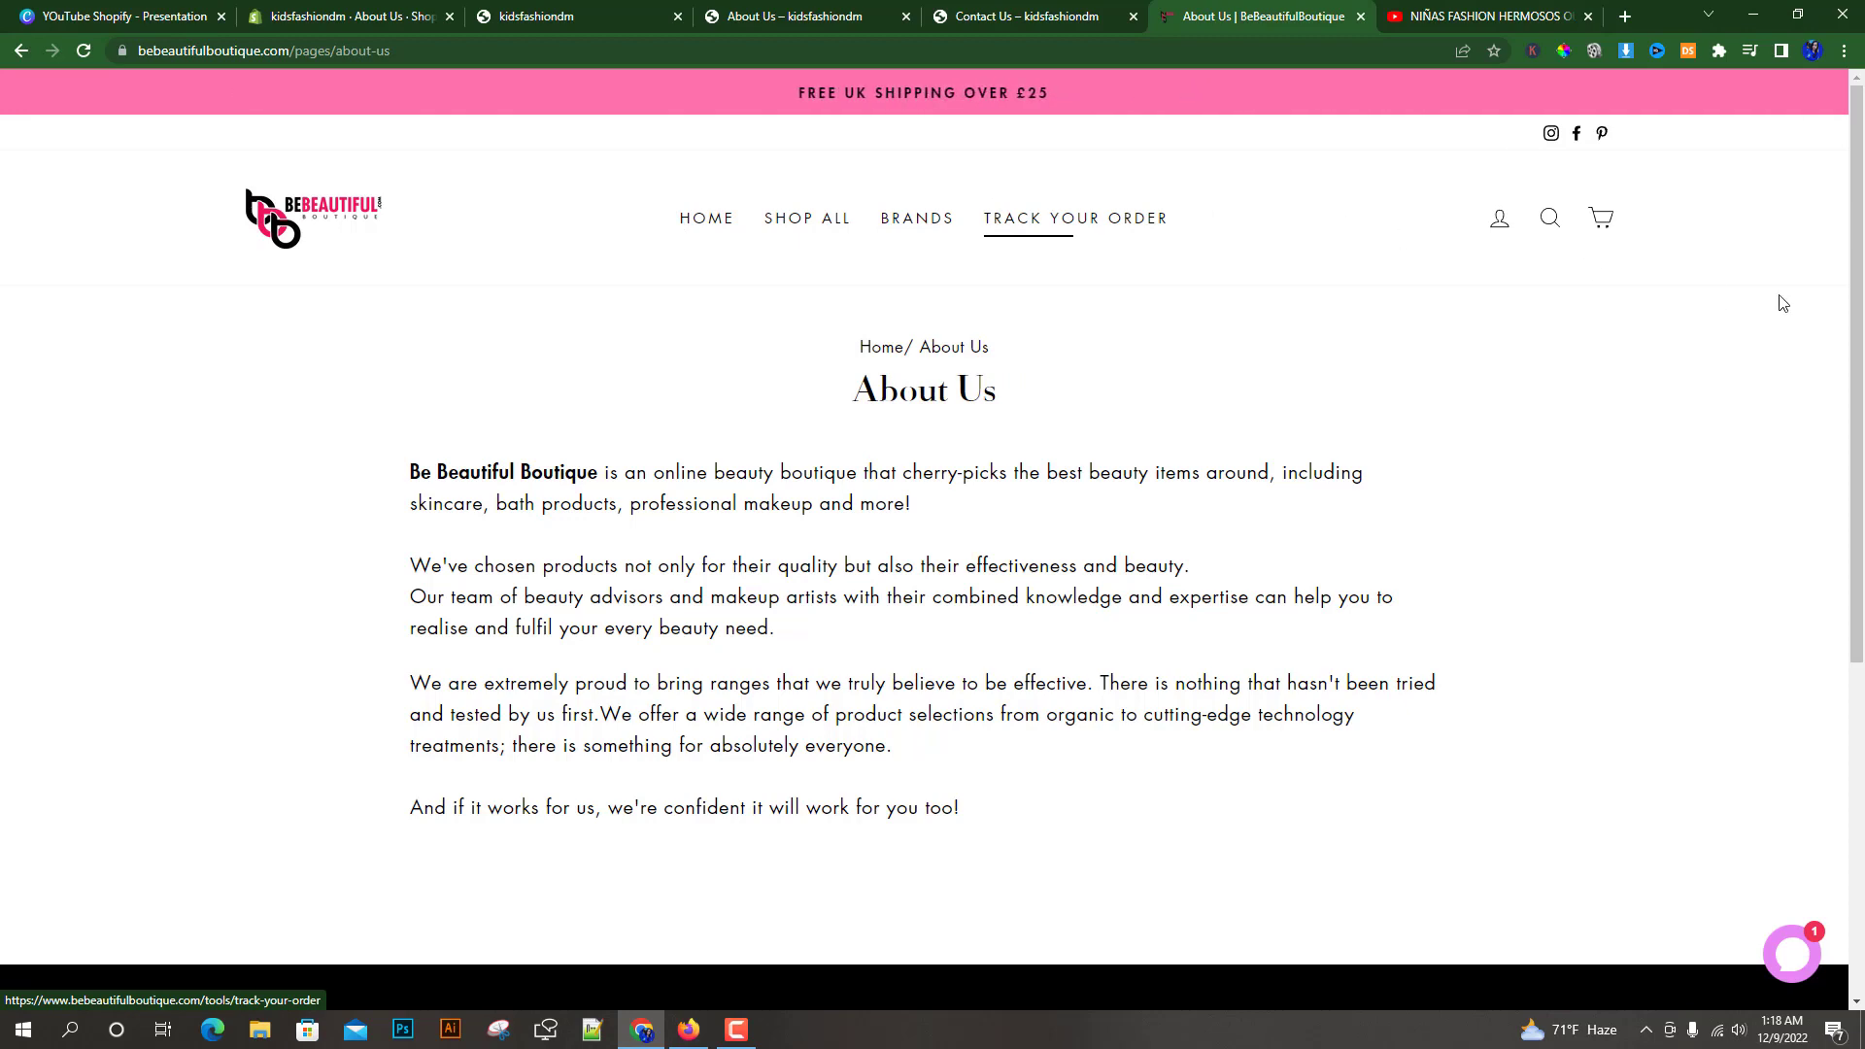
left_click_drag(1854, 219, 1854, 551)
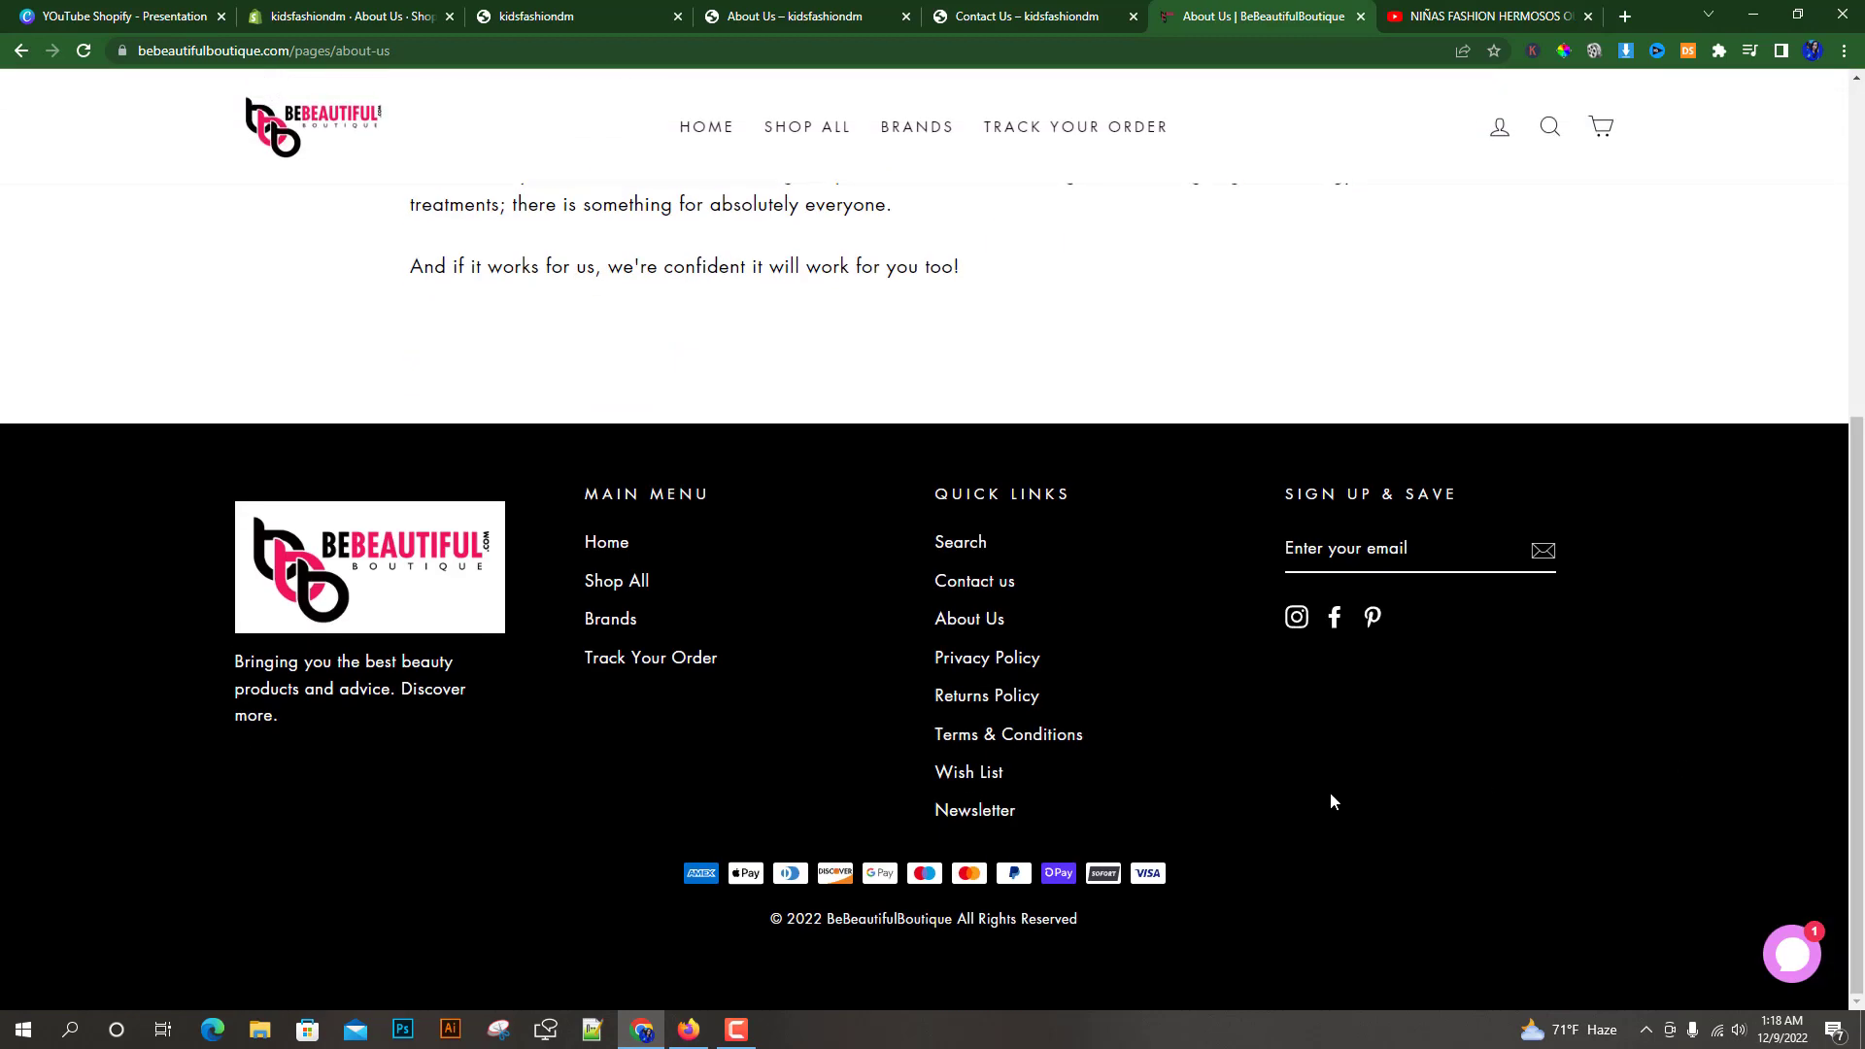
left_click(715, 10)
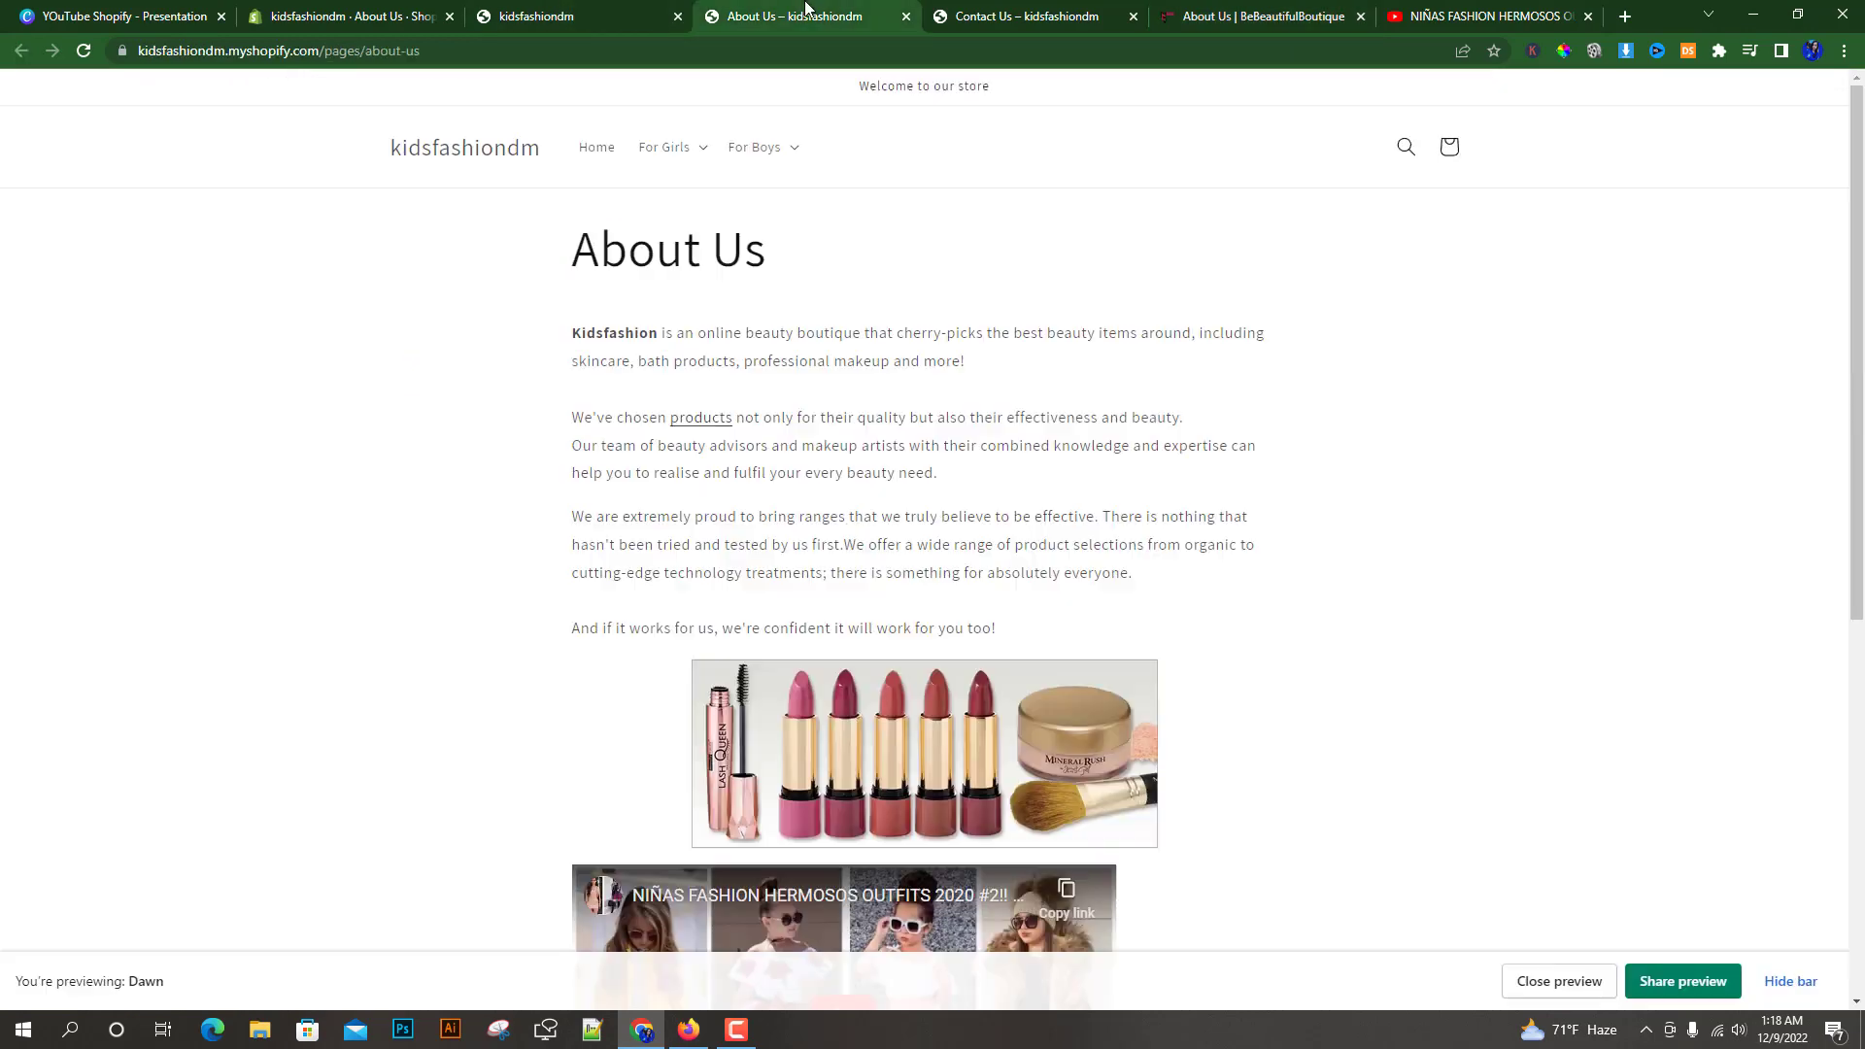
Examine the storefront's homepage footer sections and the About Us page editor
left_click(583, 16)
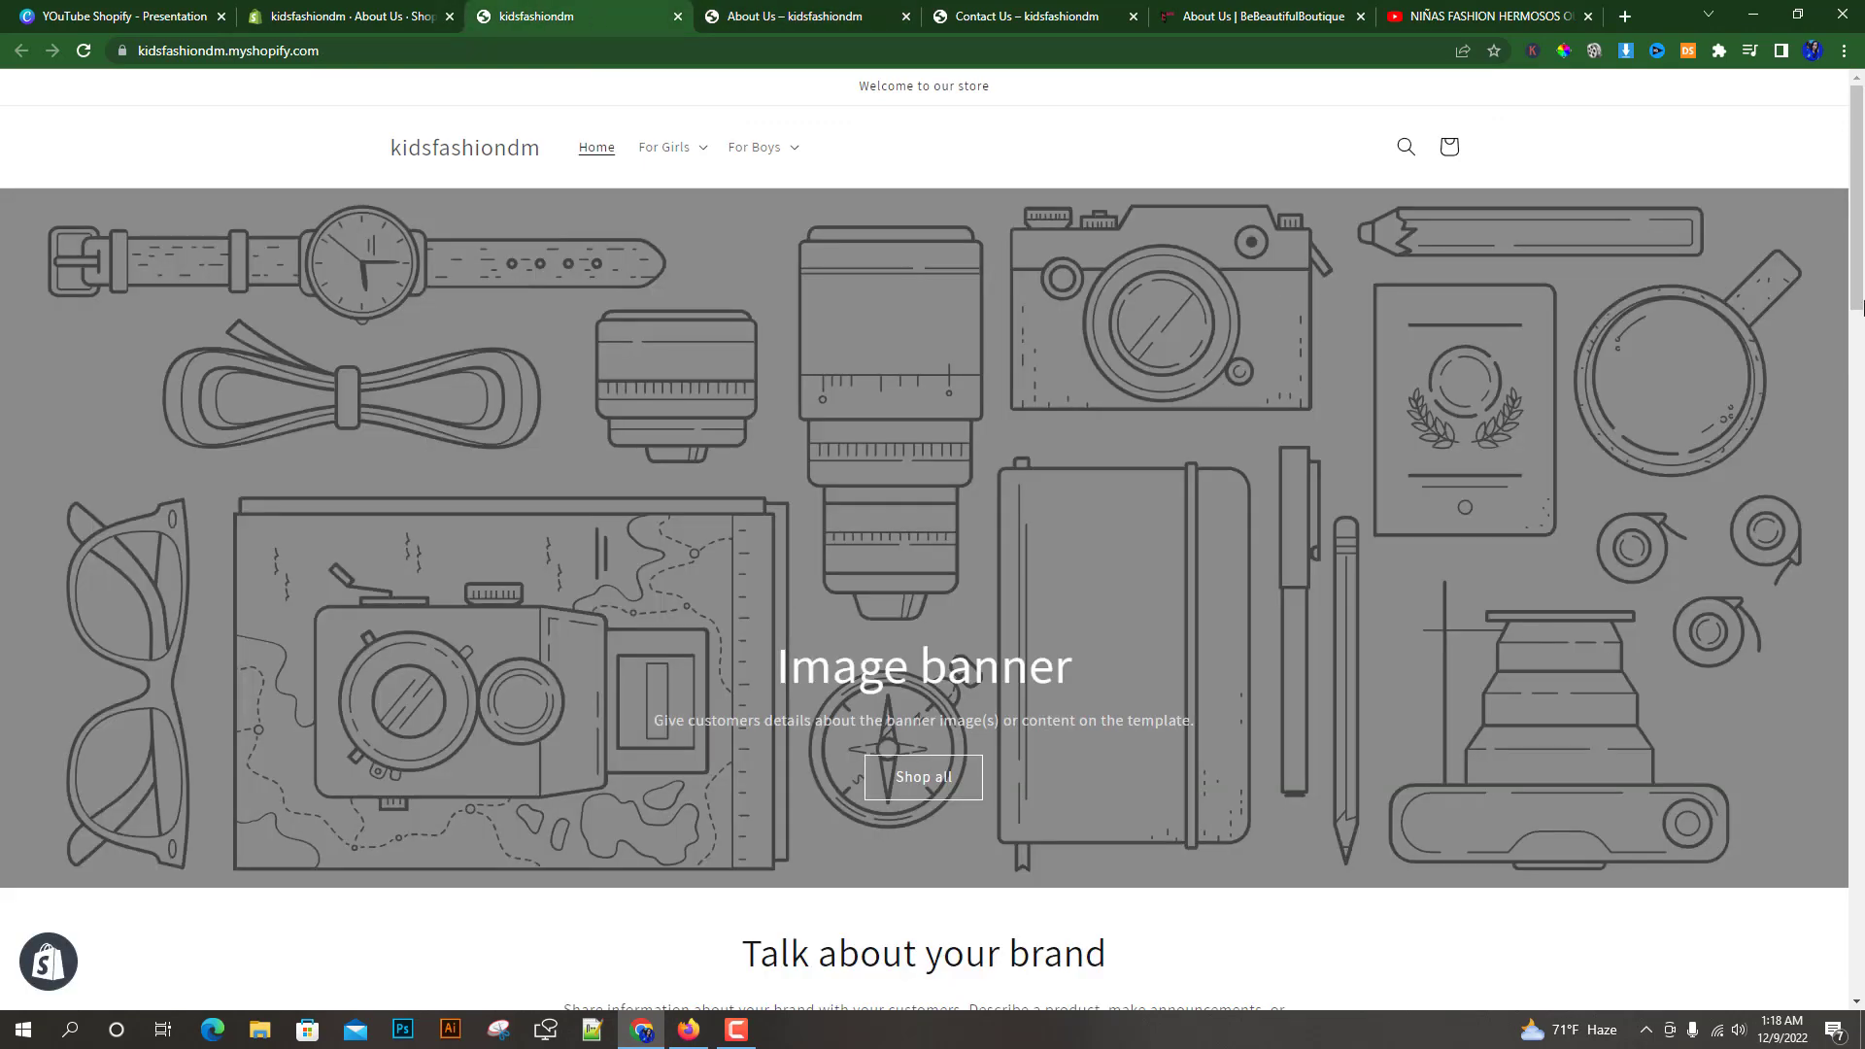
left_click_drag(1860, 309, 1038, 771)
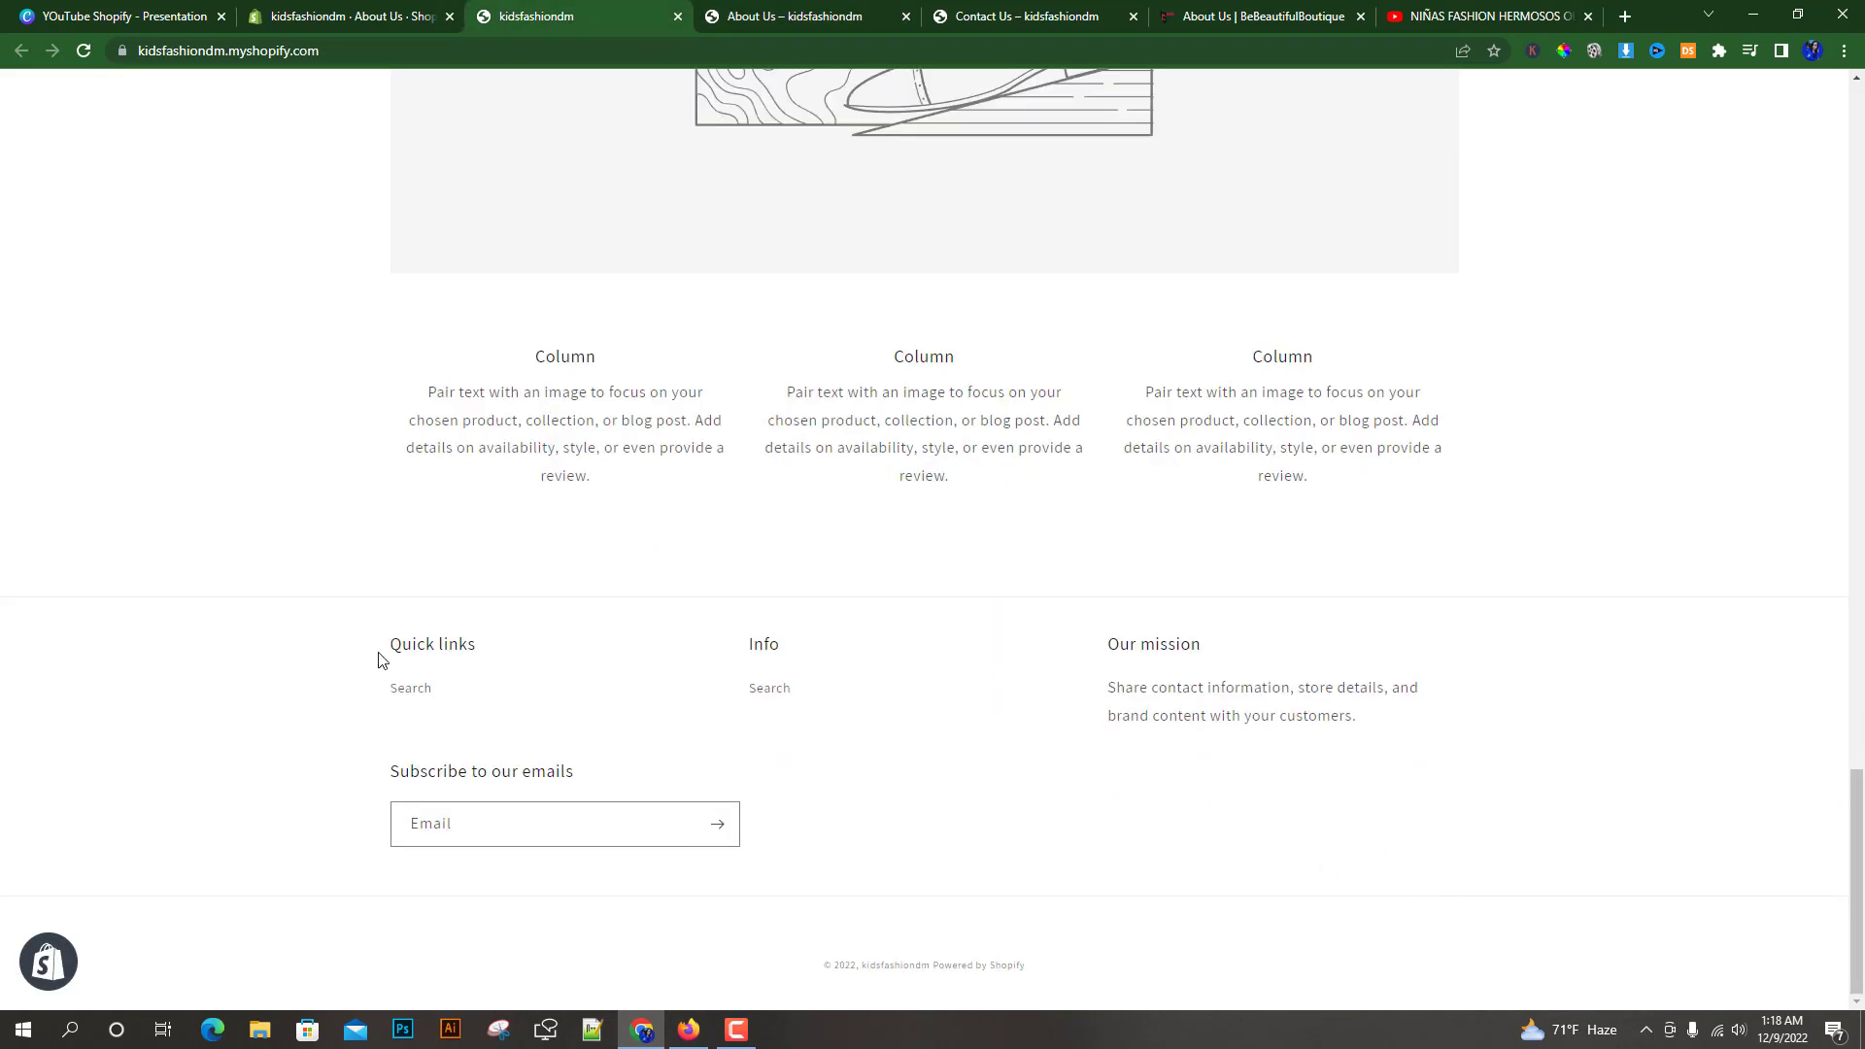
left_click_drag(382, 660, 1231, 658)
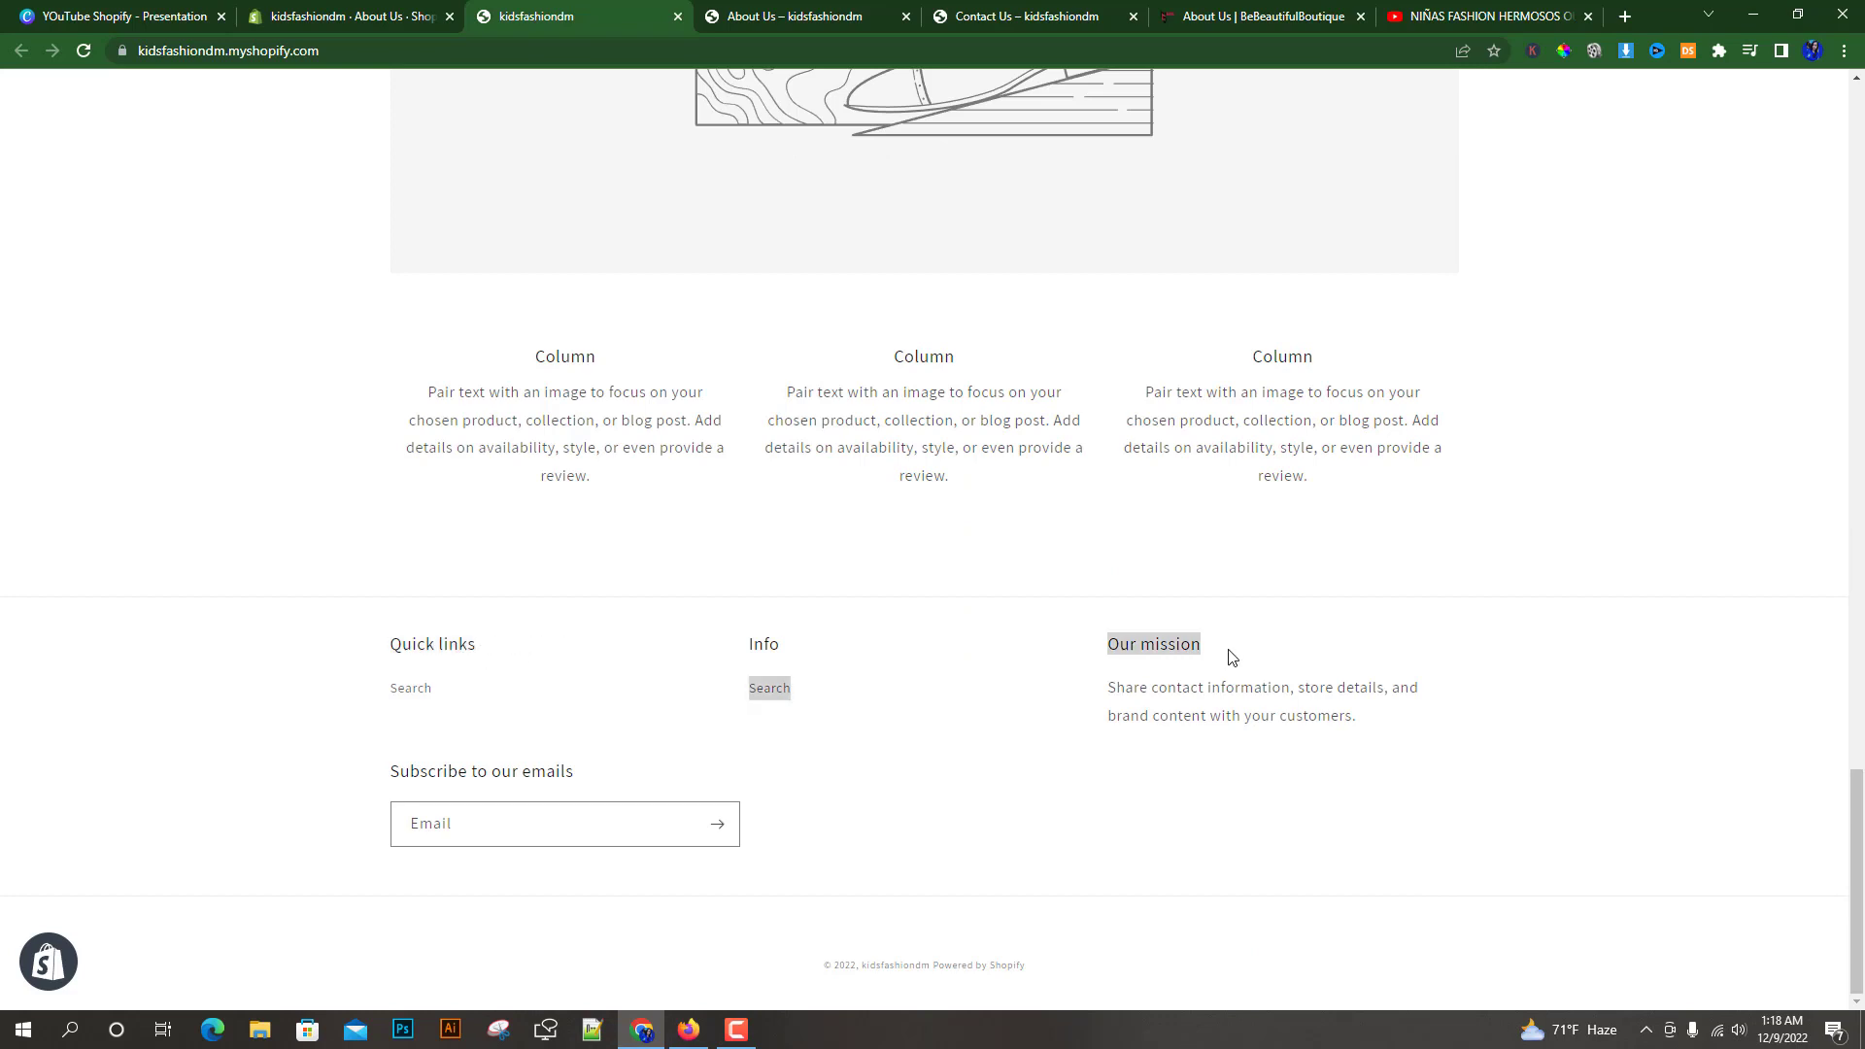
left_click(795, 694)
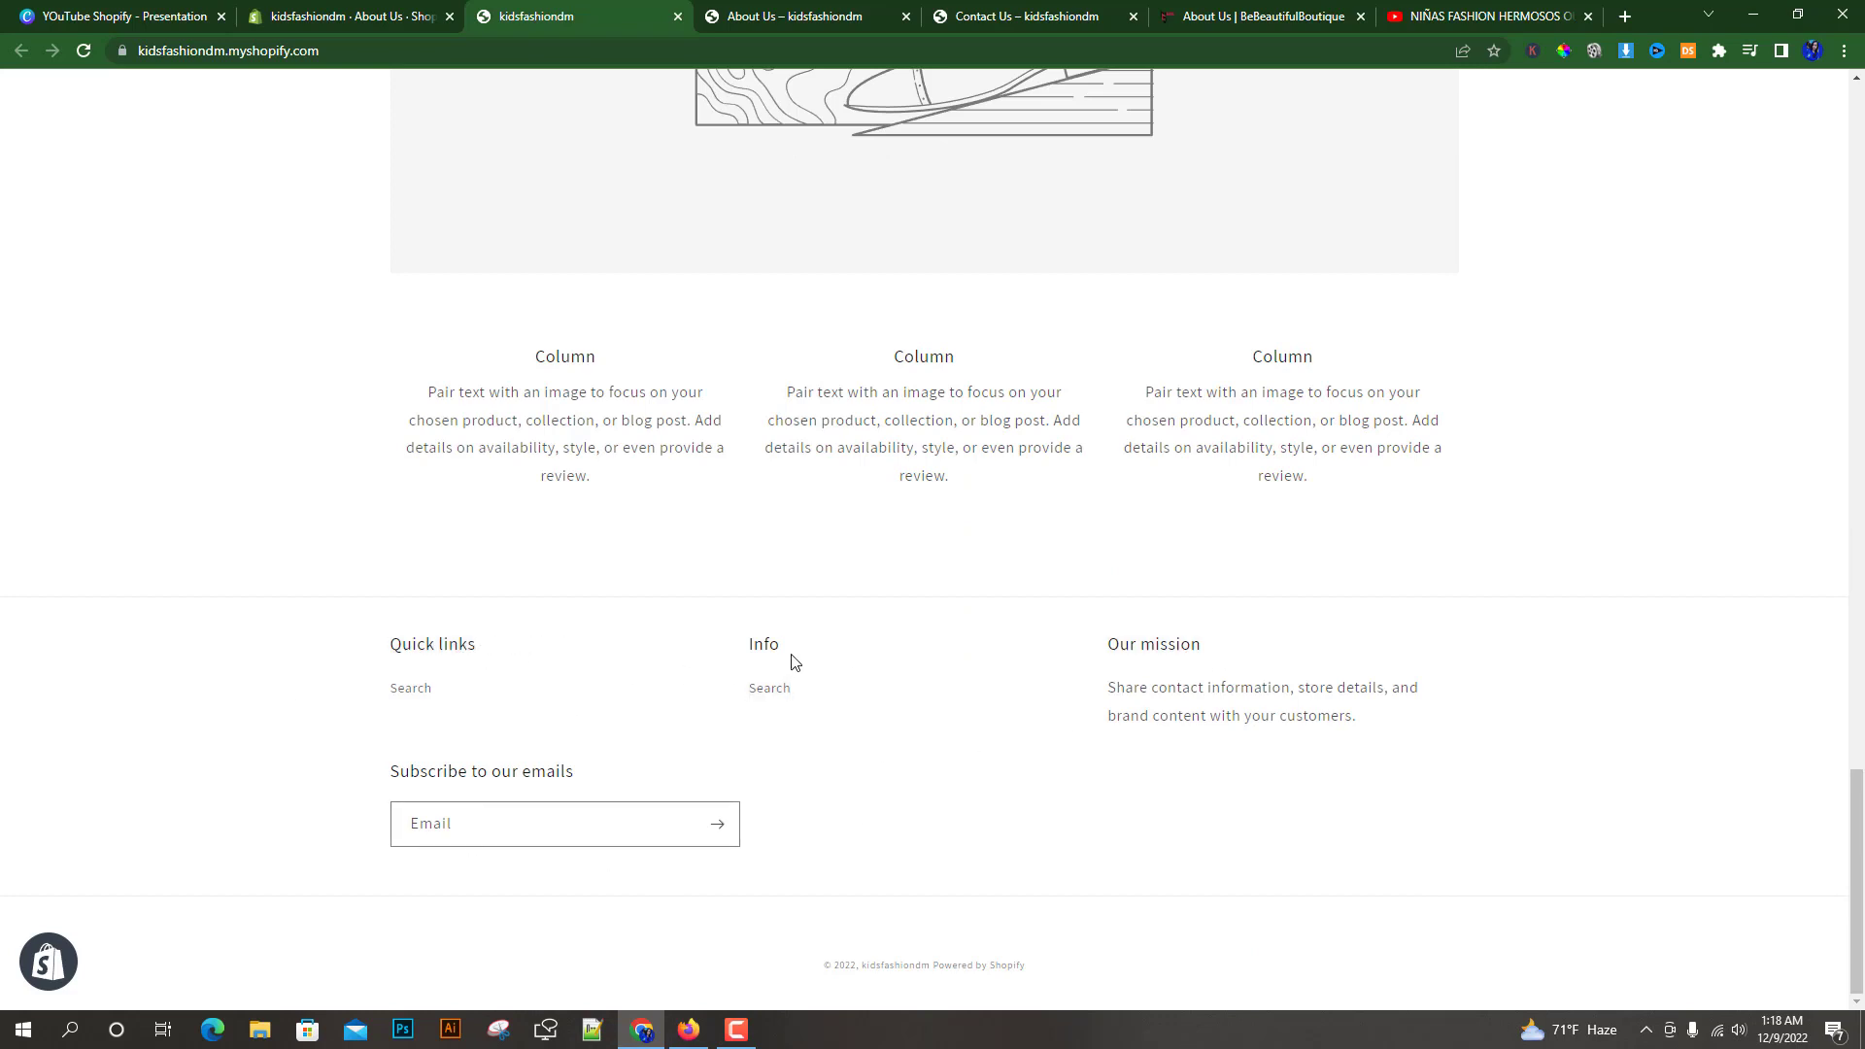
left_click(336, 10)
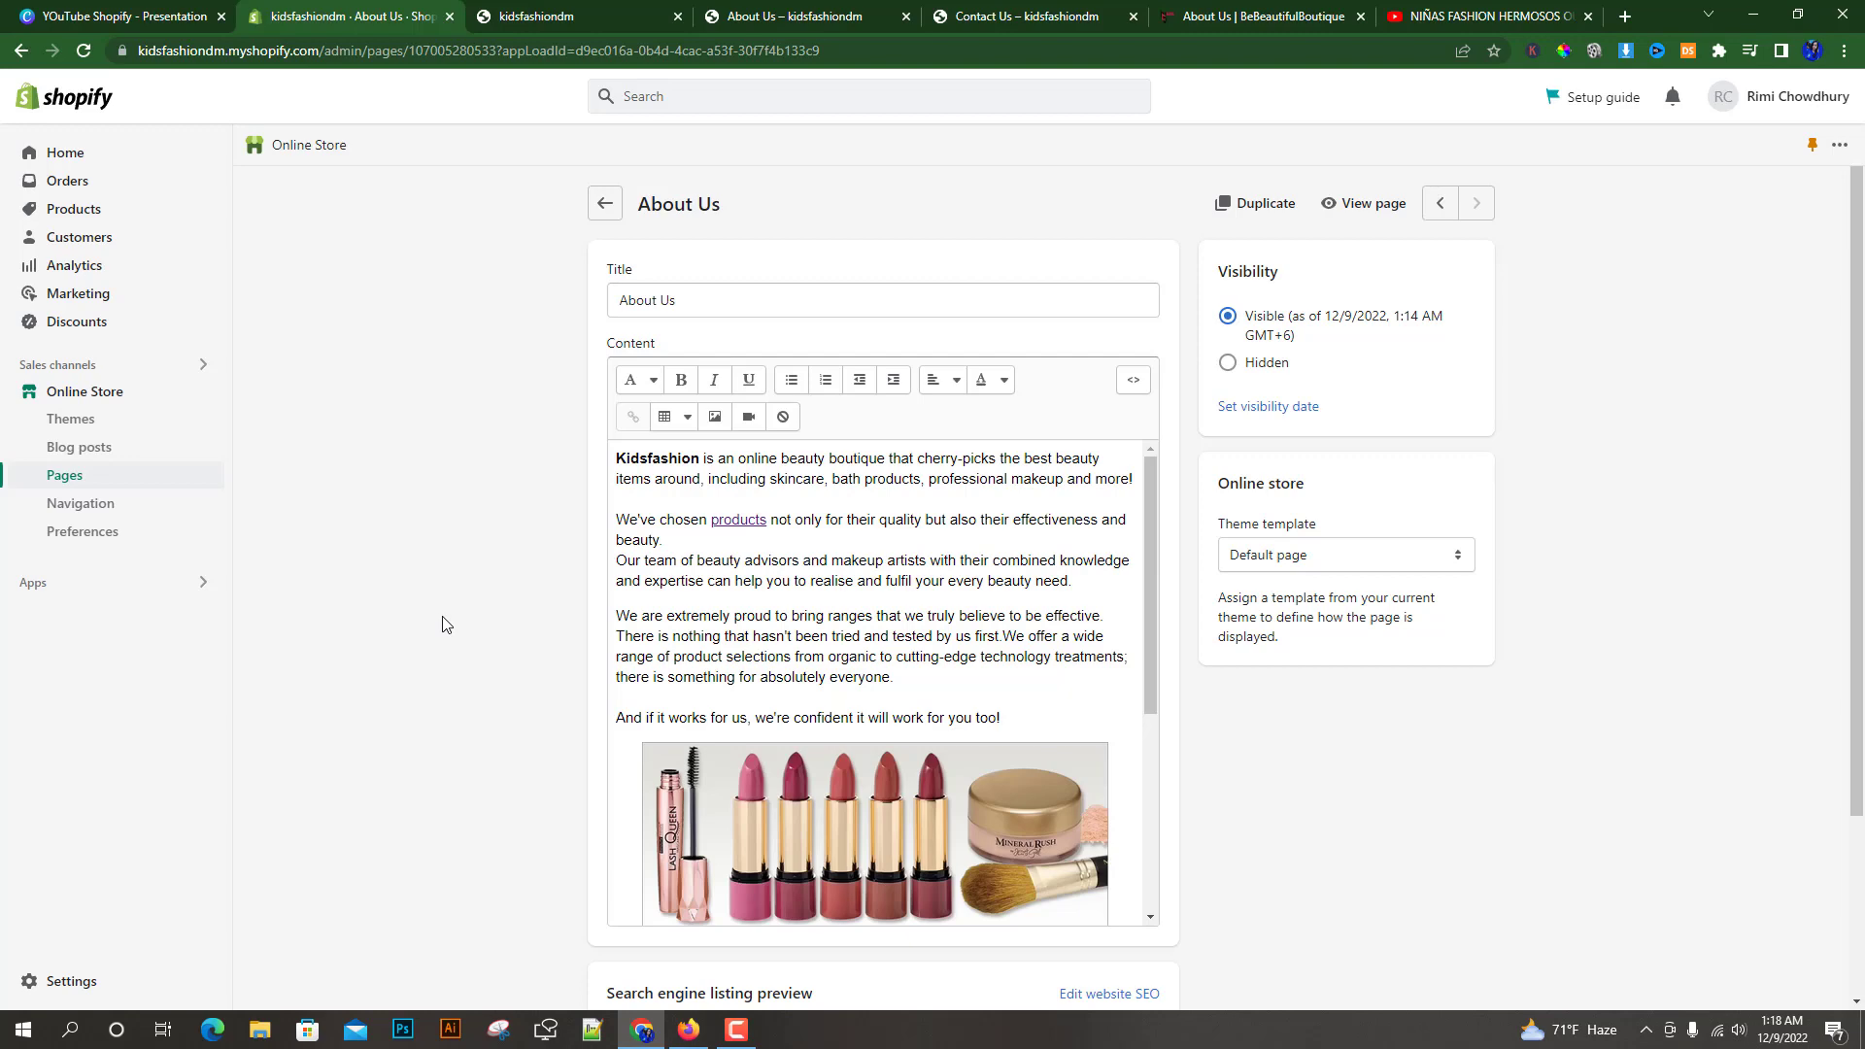
left_click(574, 17)
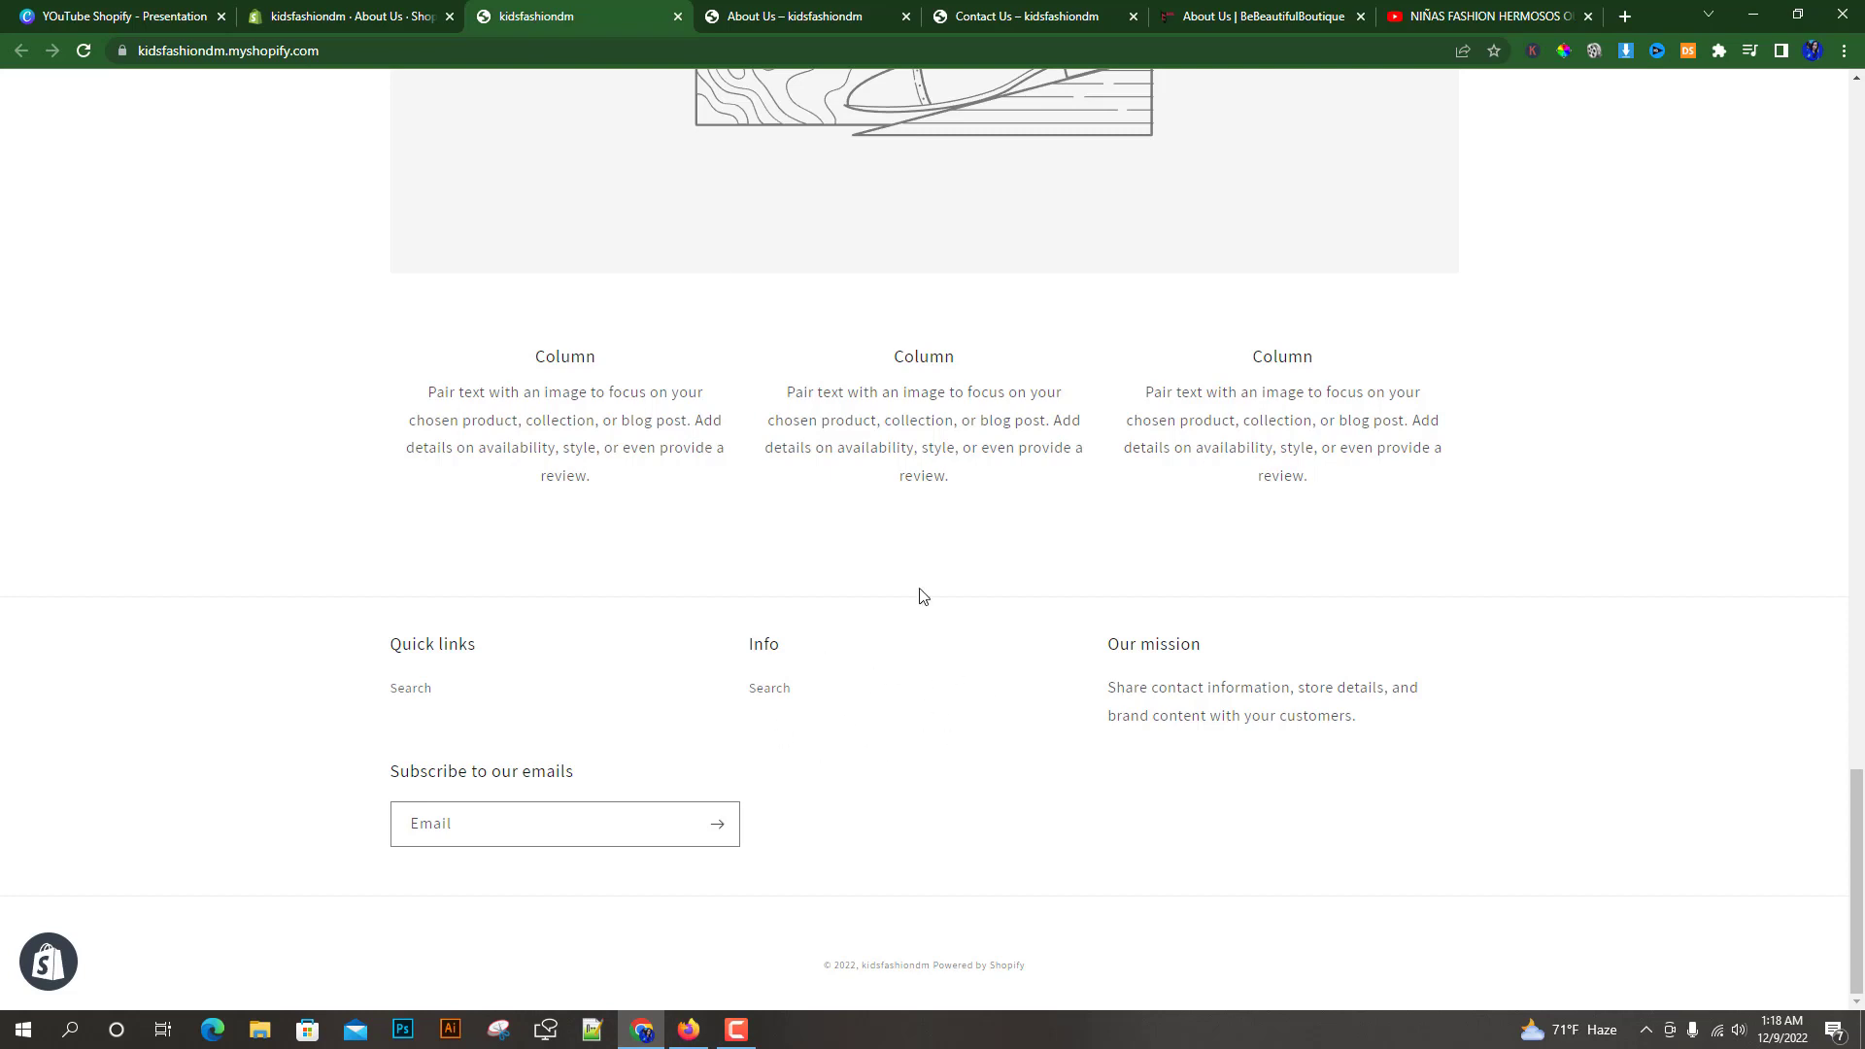
left_click(327, 8)
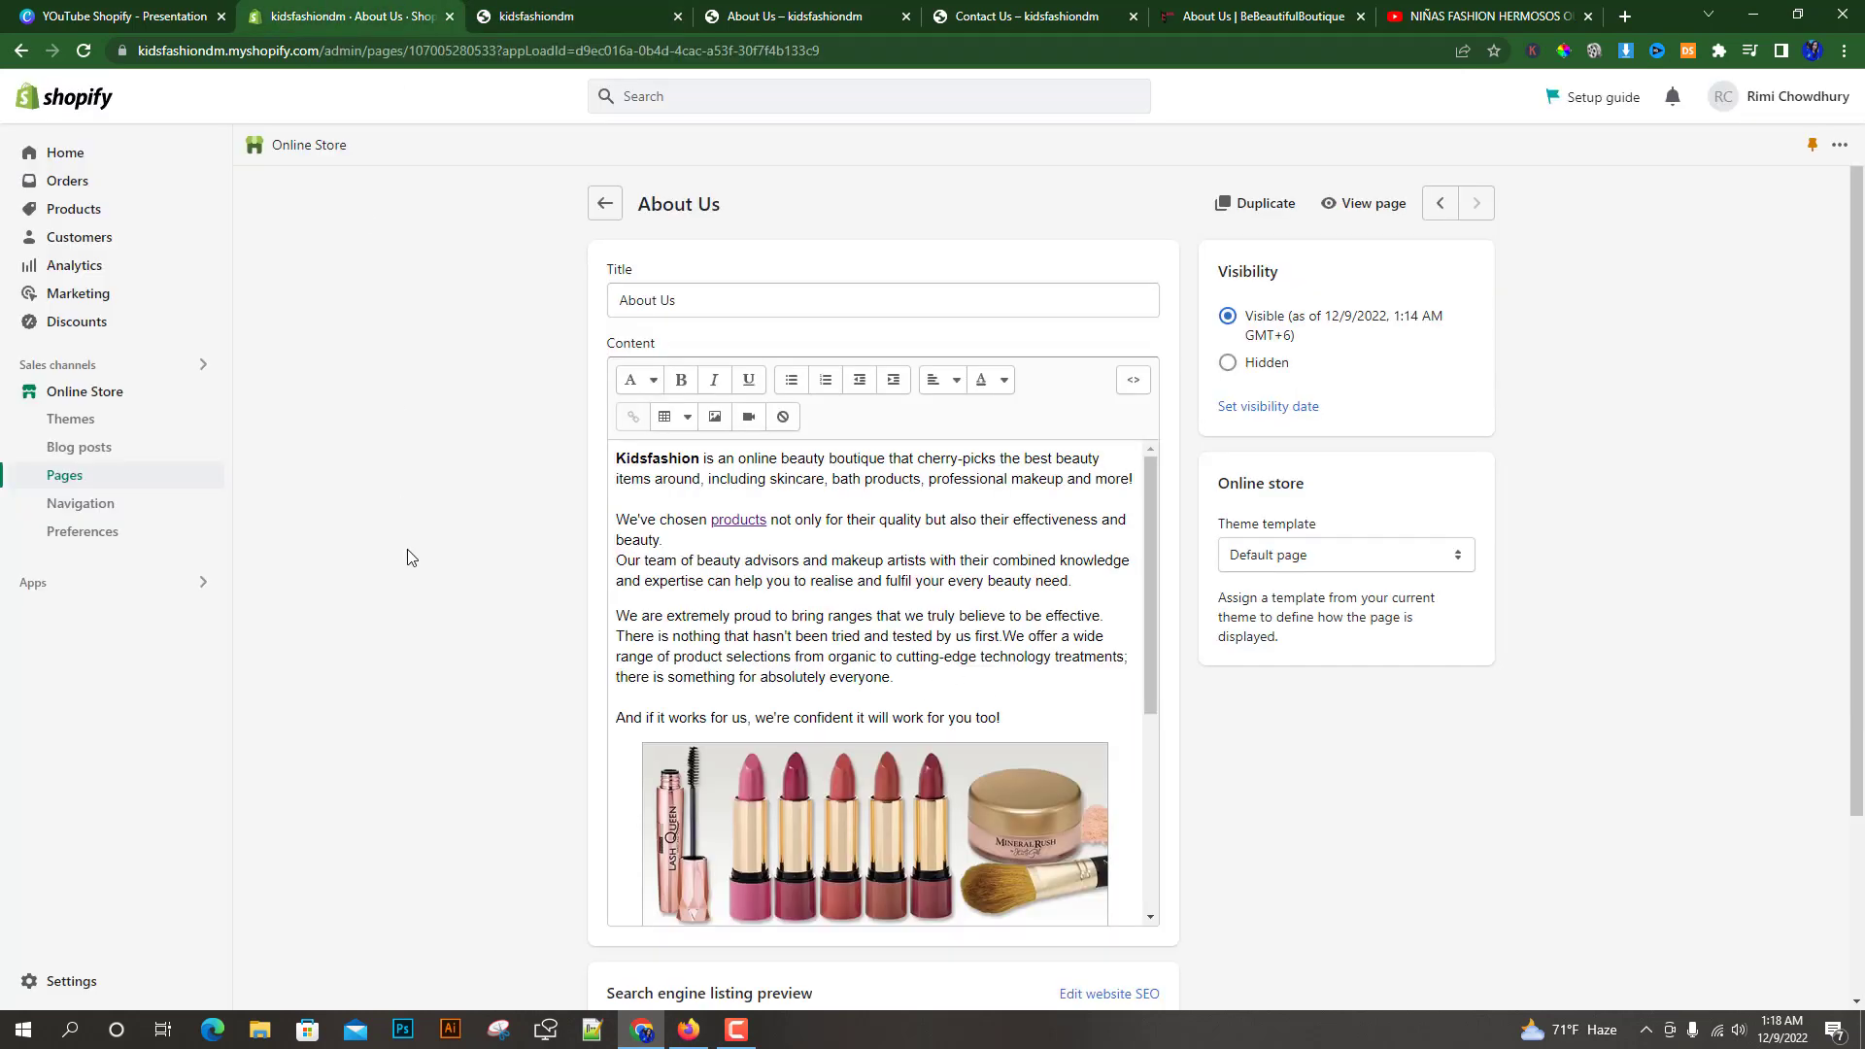
Open the Main menu in Navigation and add a Contact Us item linked to the Contact Us page
left_click(93, 512)
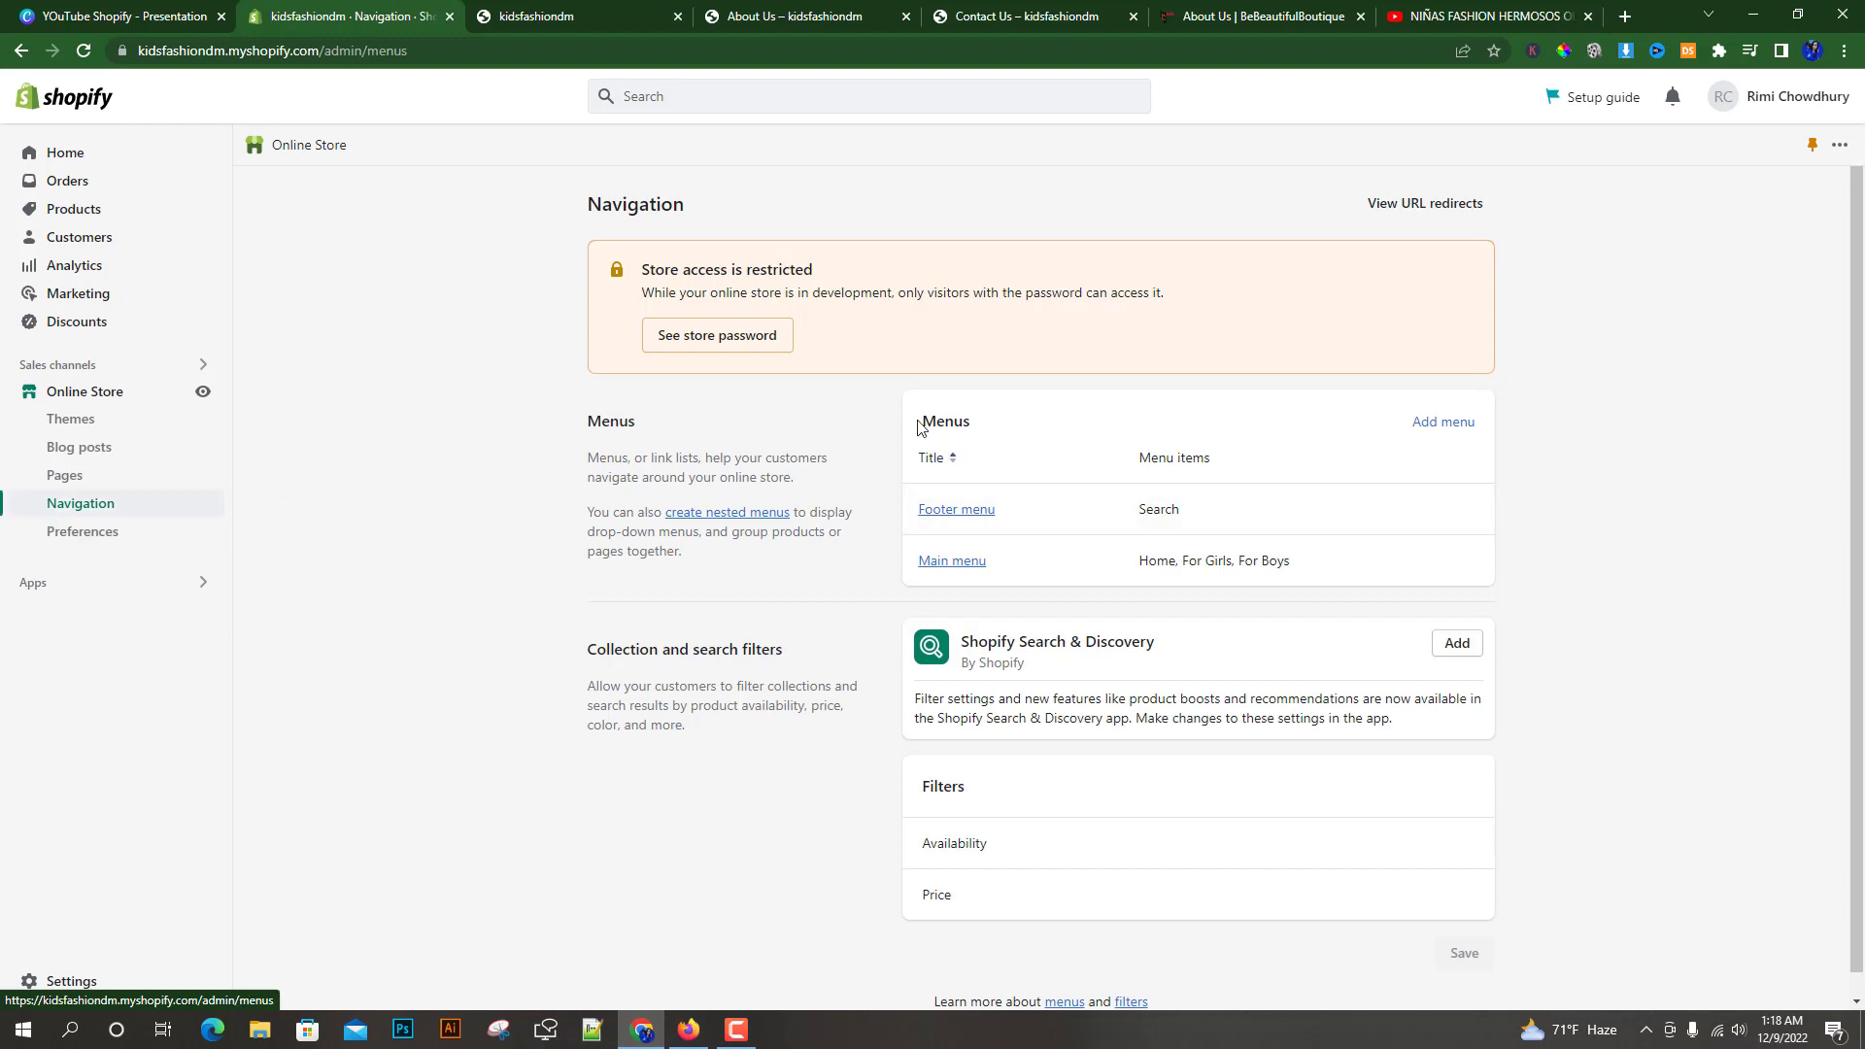
left_click_drag(919, 421, 991, 424)
left_click(1558, 562)
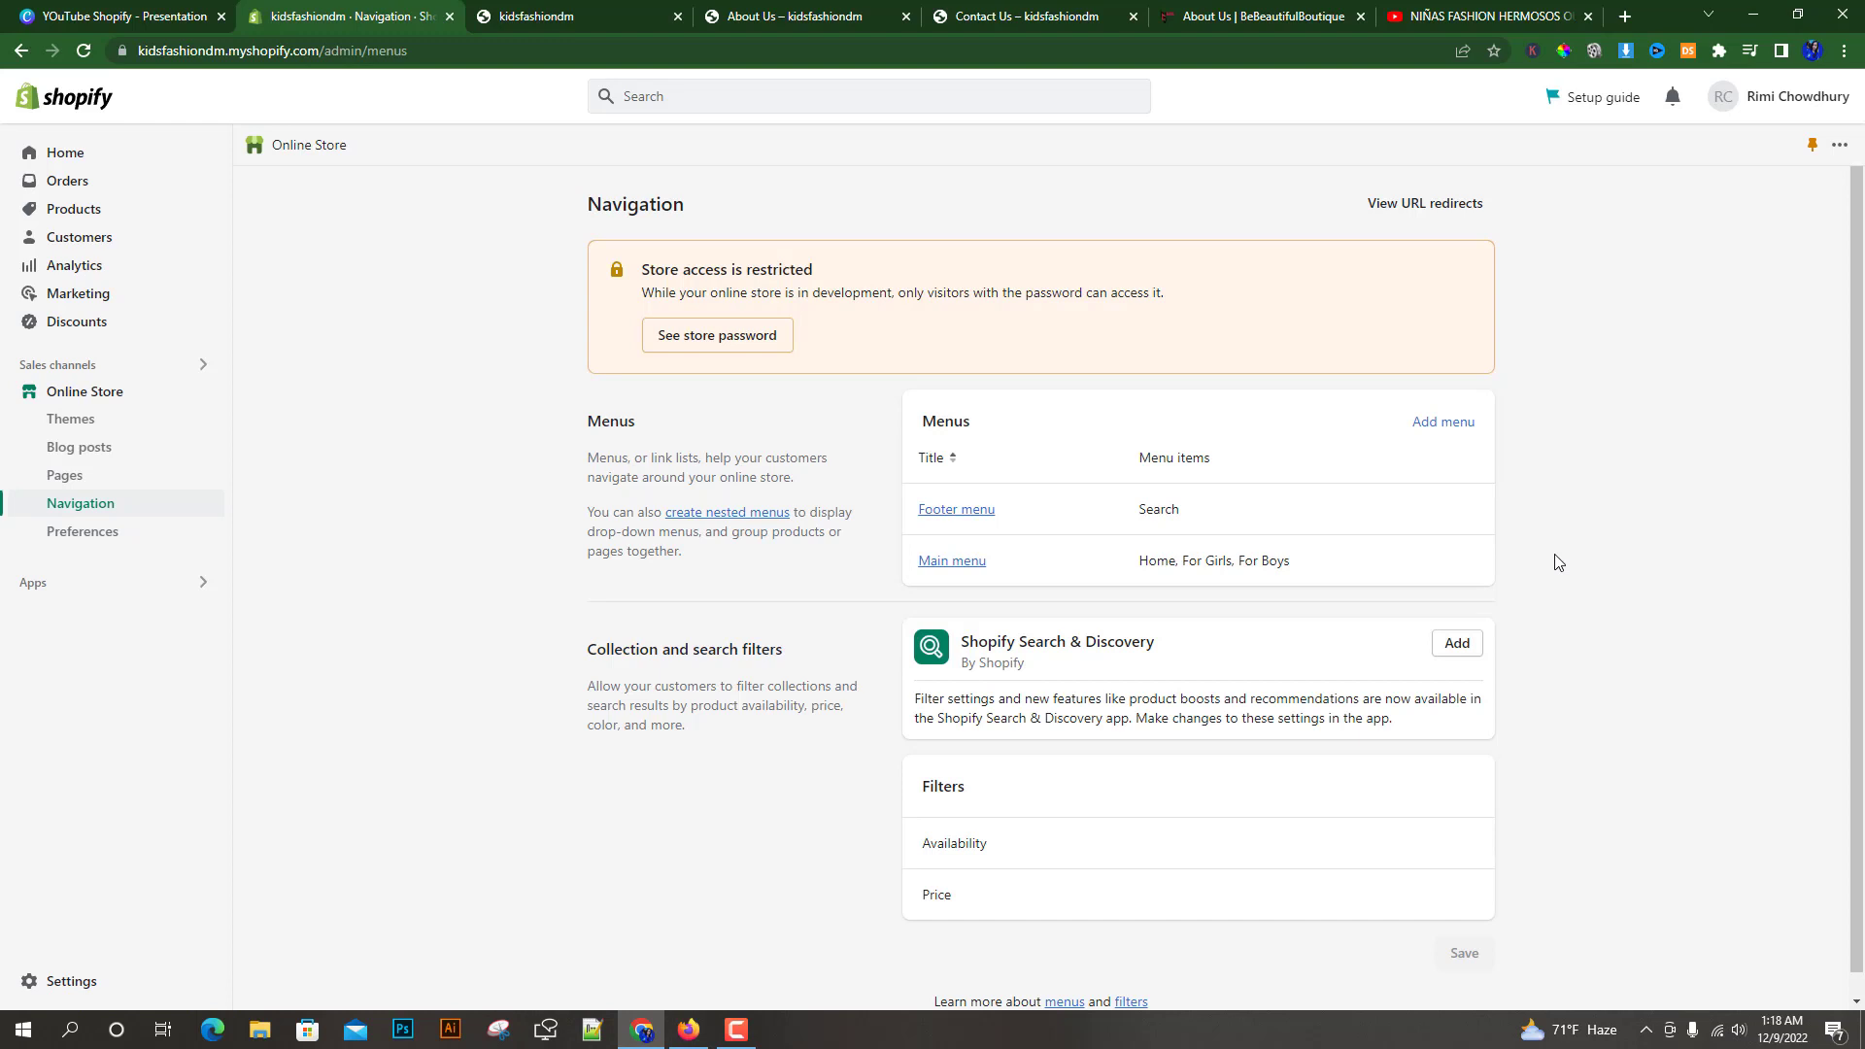
scroll(1502, 569, "down", 1)
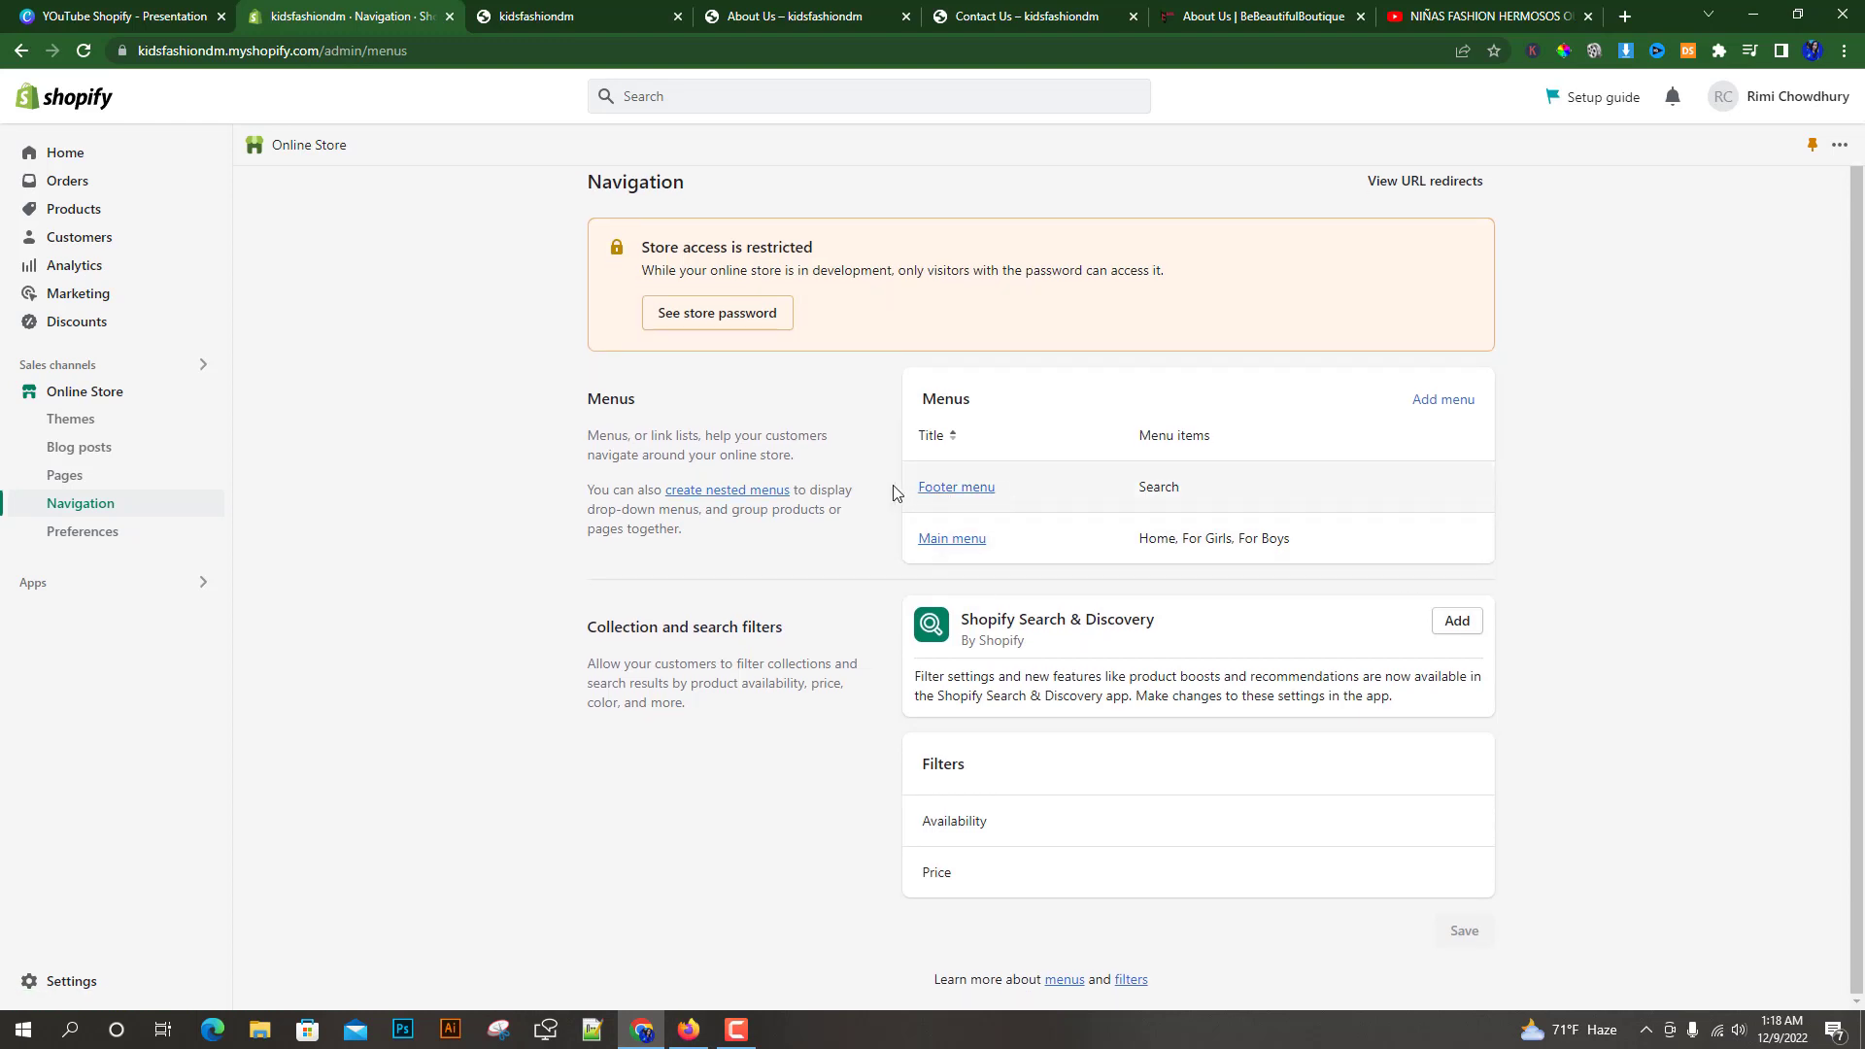
left_click(957, 544)
scroll(461, 614, "down", 1)
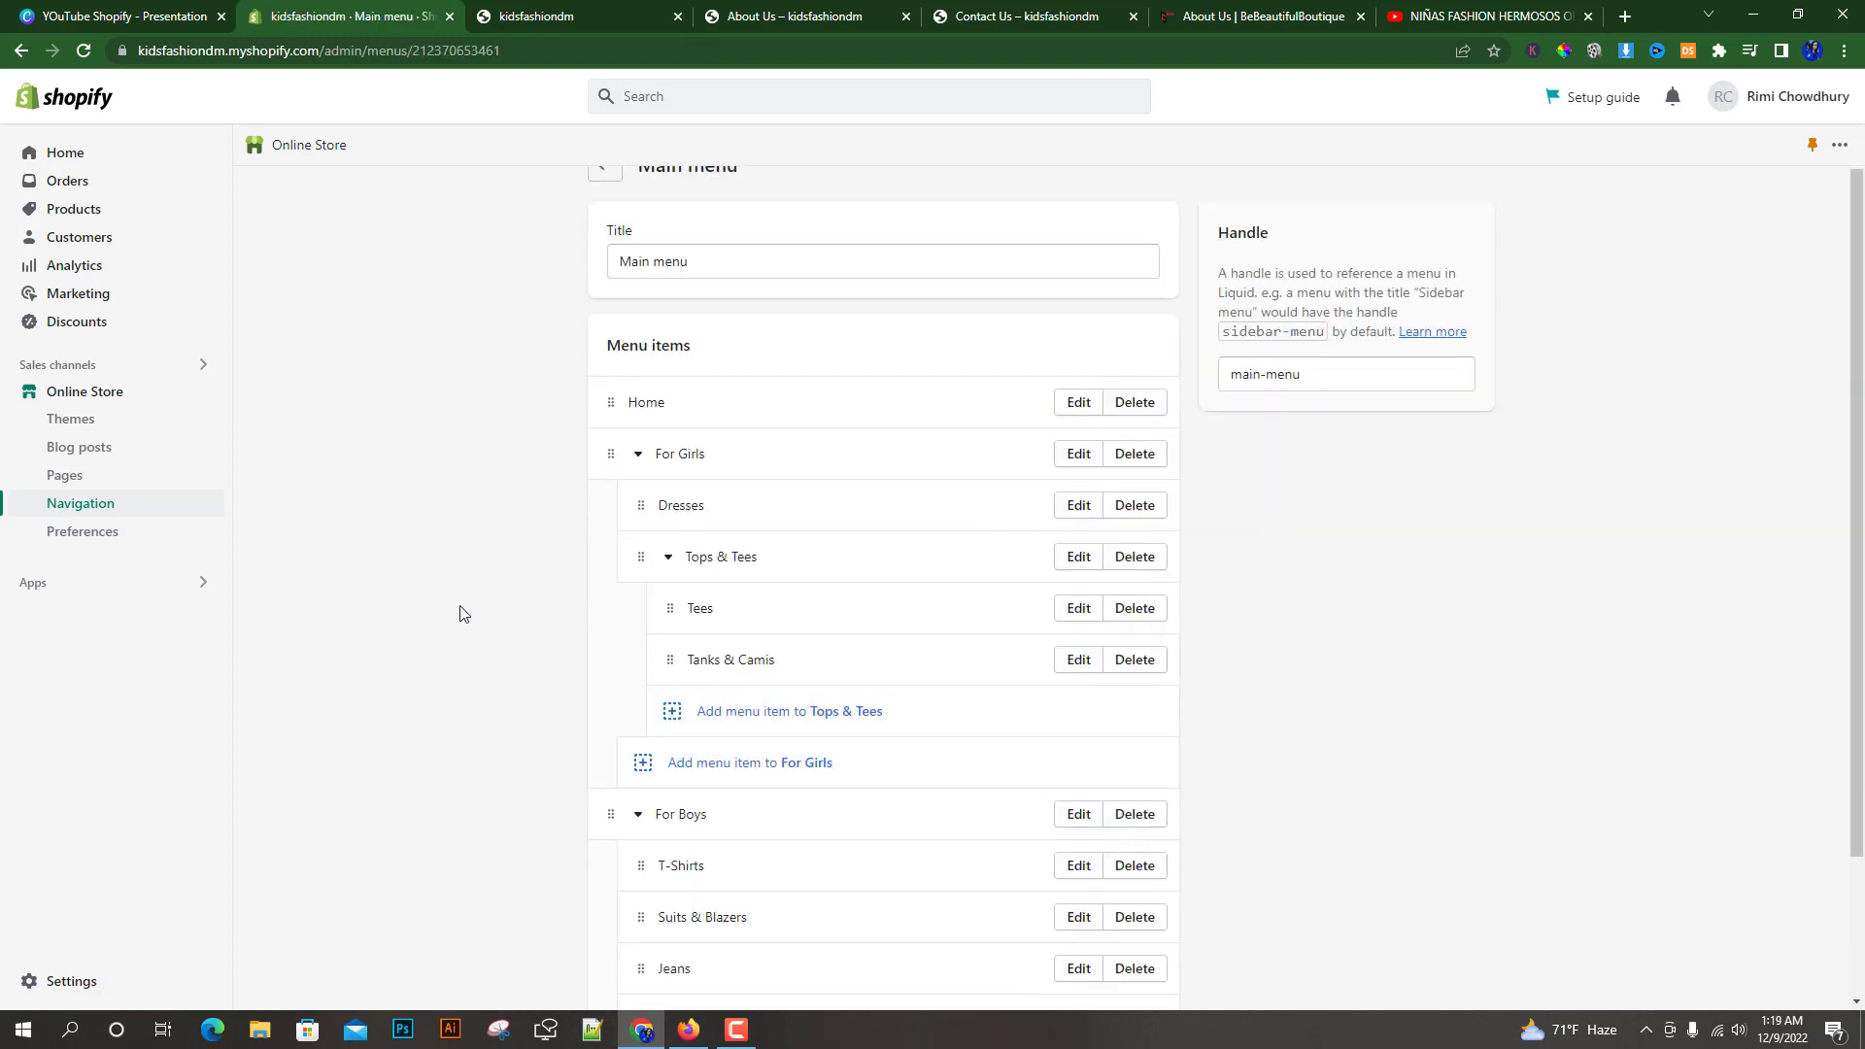
scroll(461, 615, "down", 2)
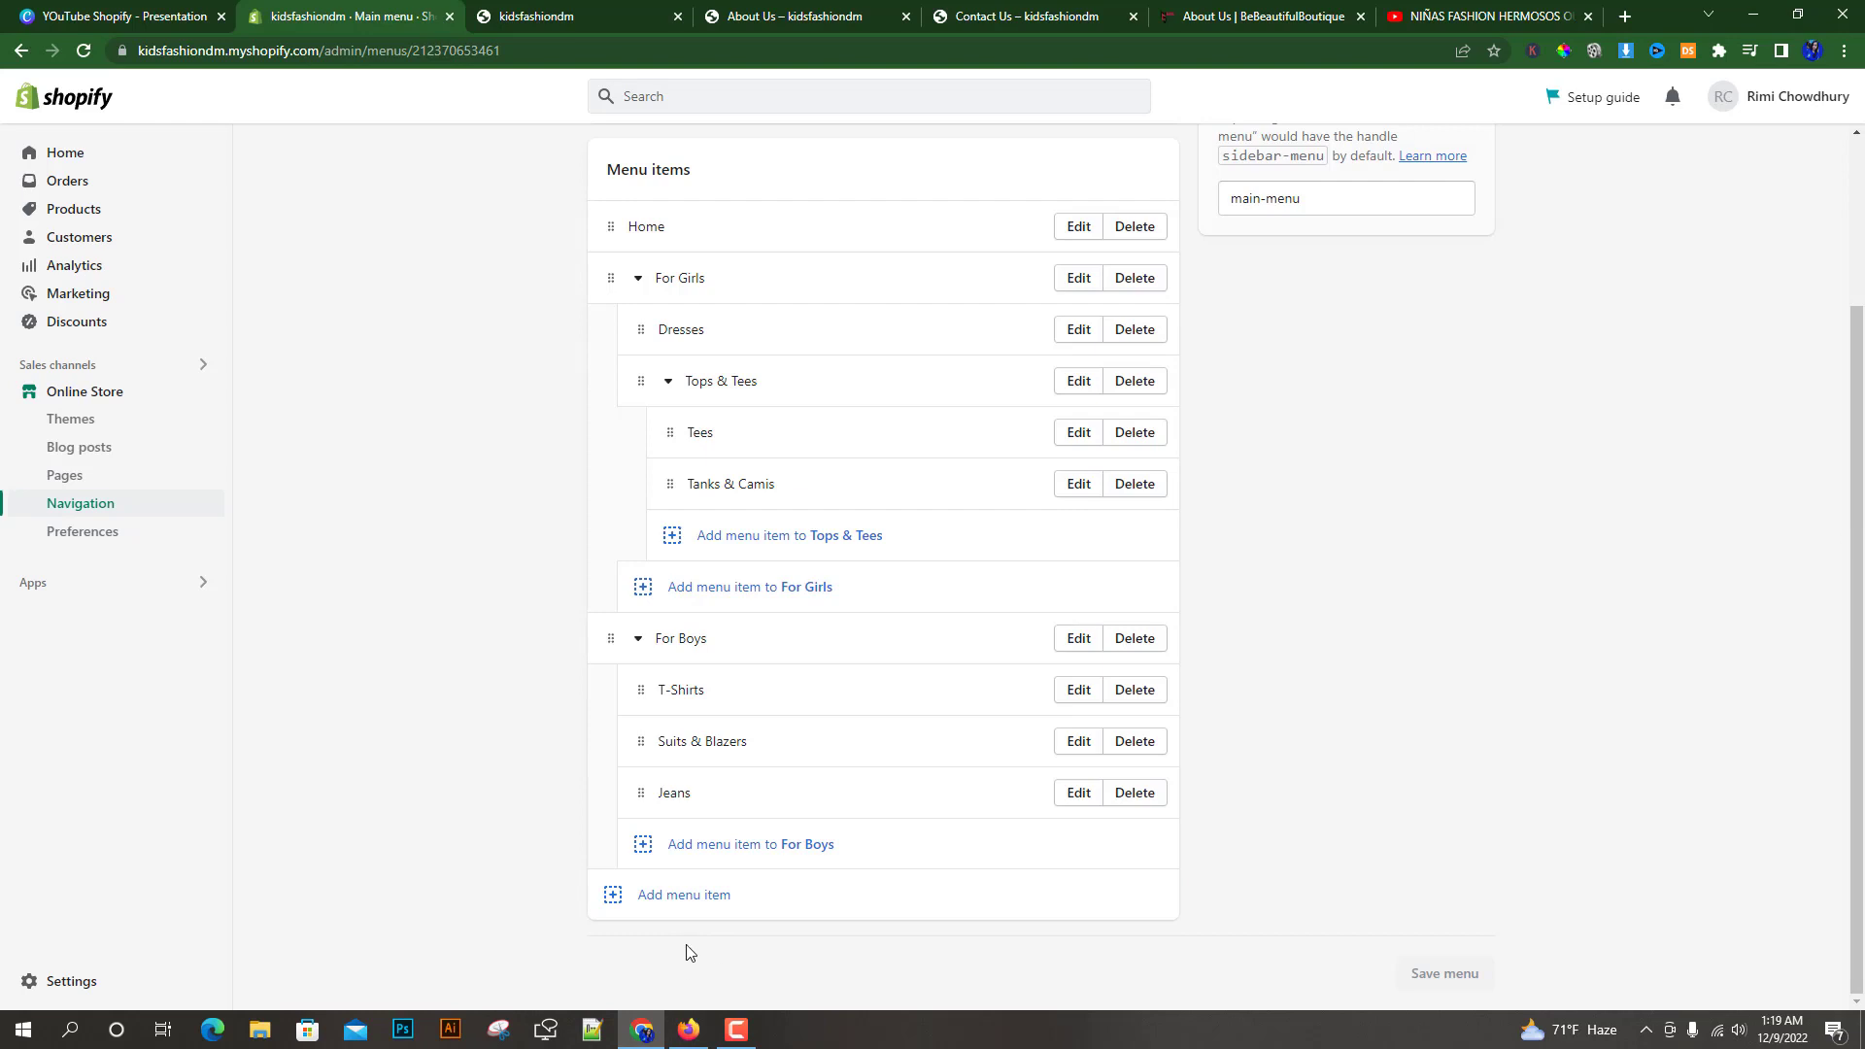
left_click(684, 896)
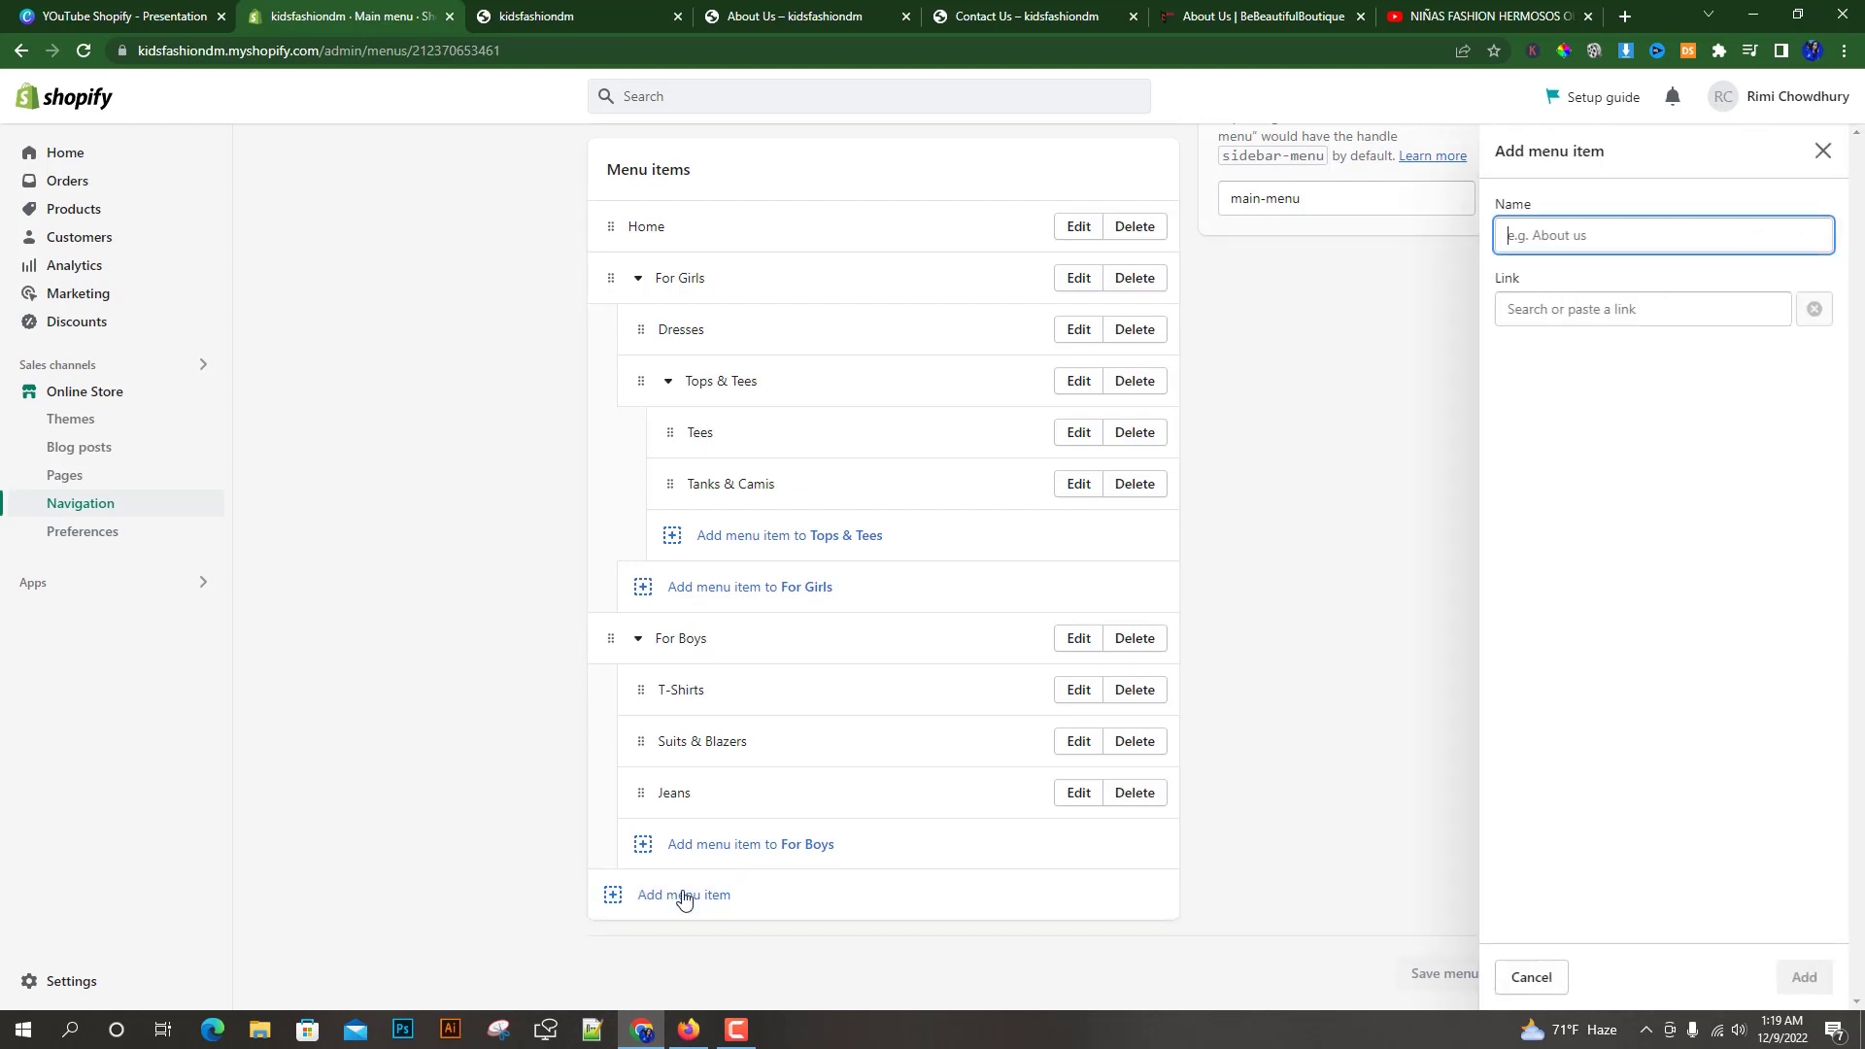
left_click(1564, 304)
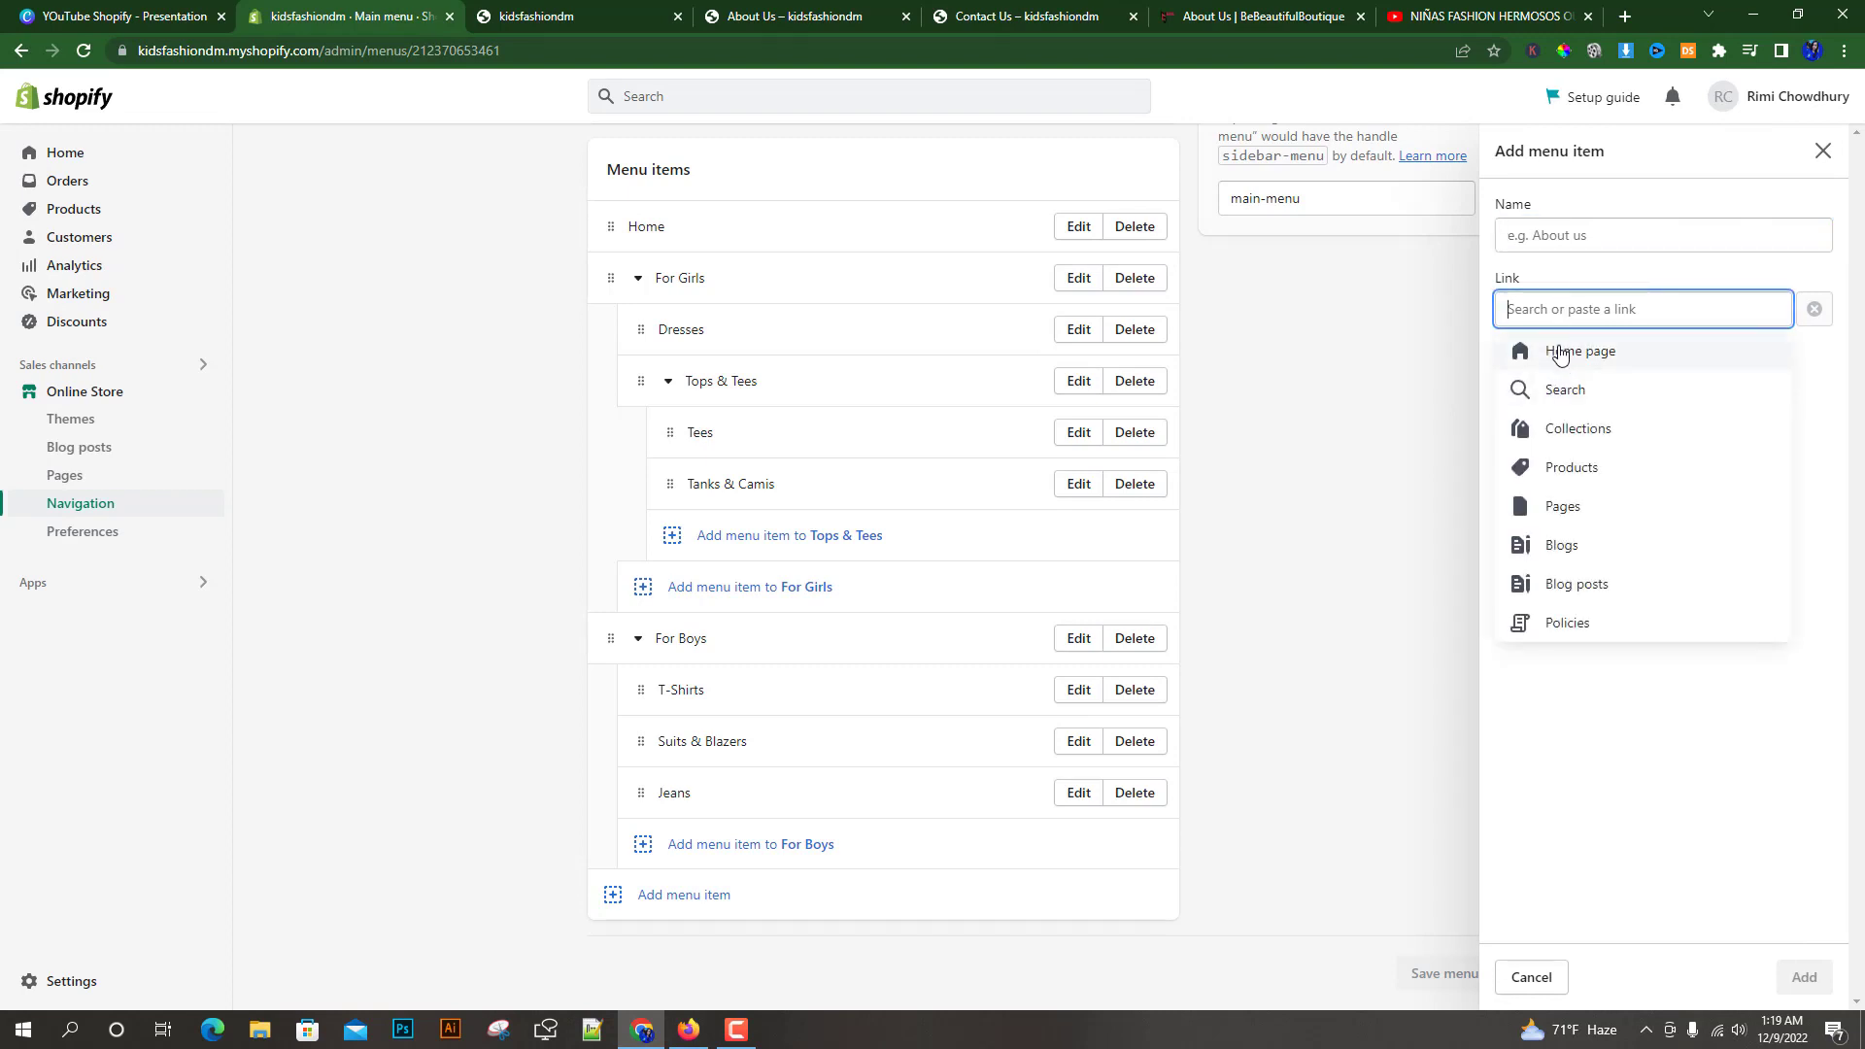
left_click(1581, 507)
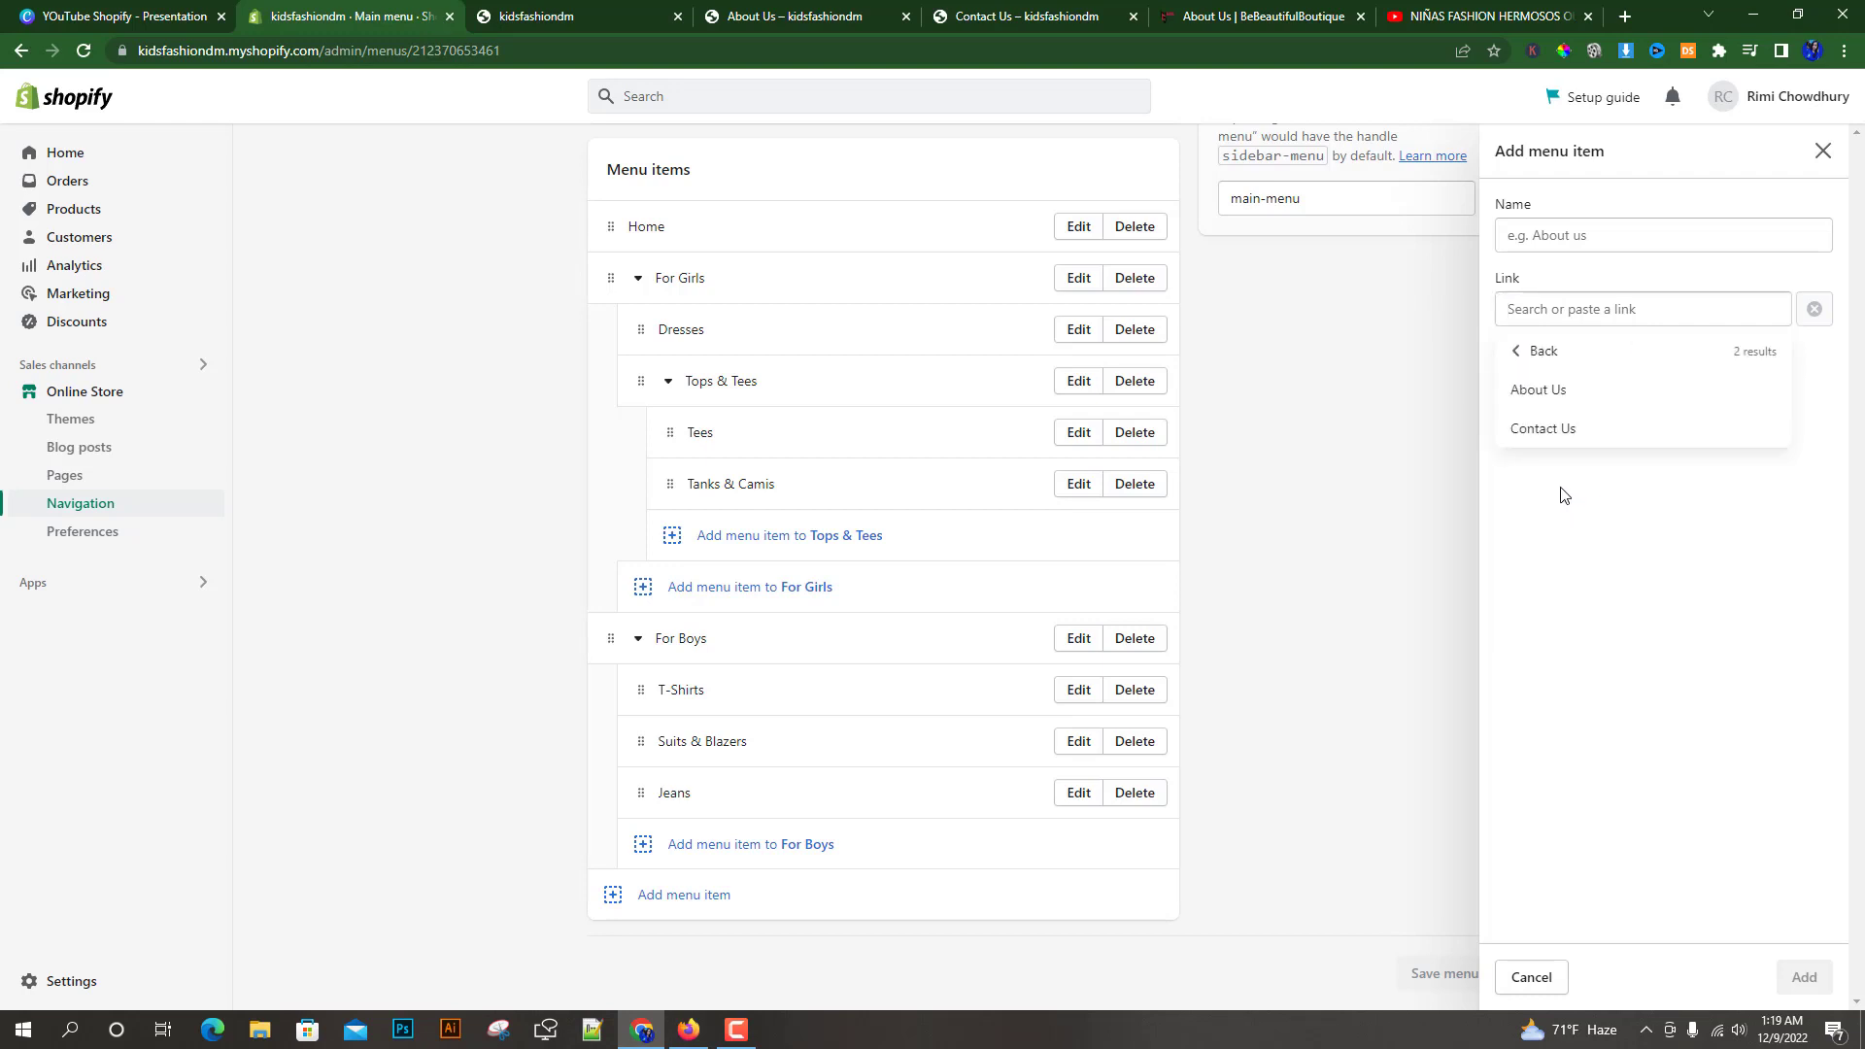
left_click(1554, 433)
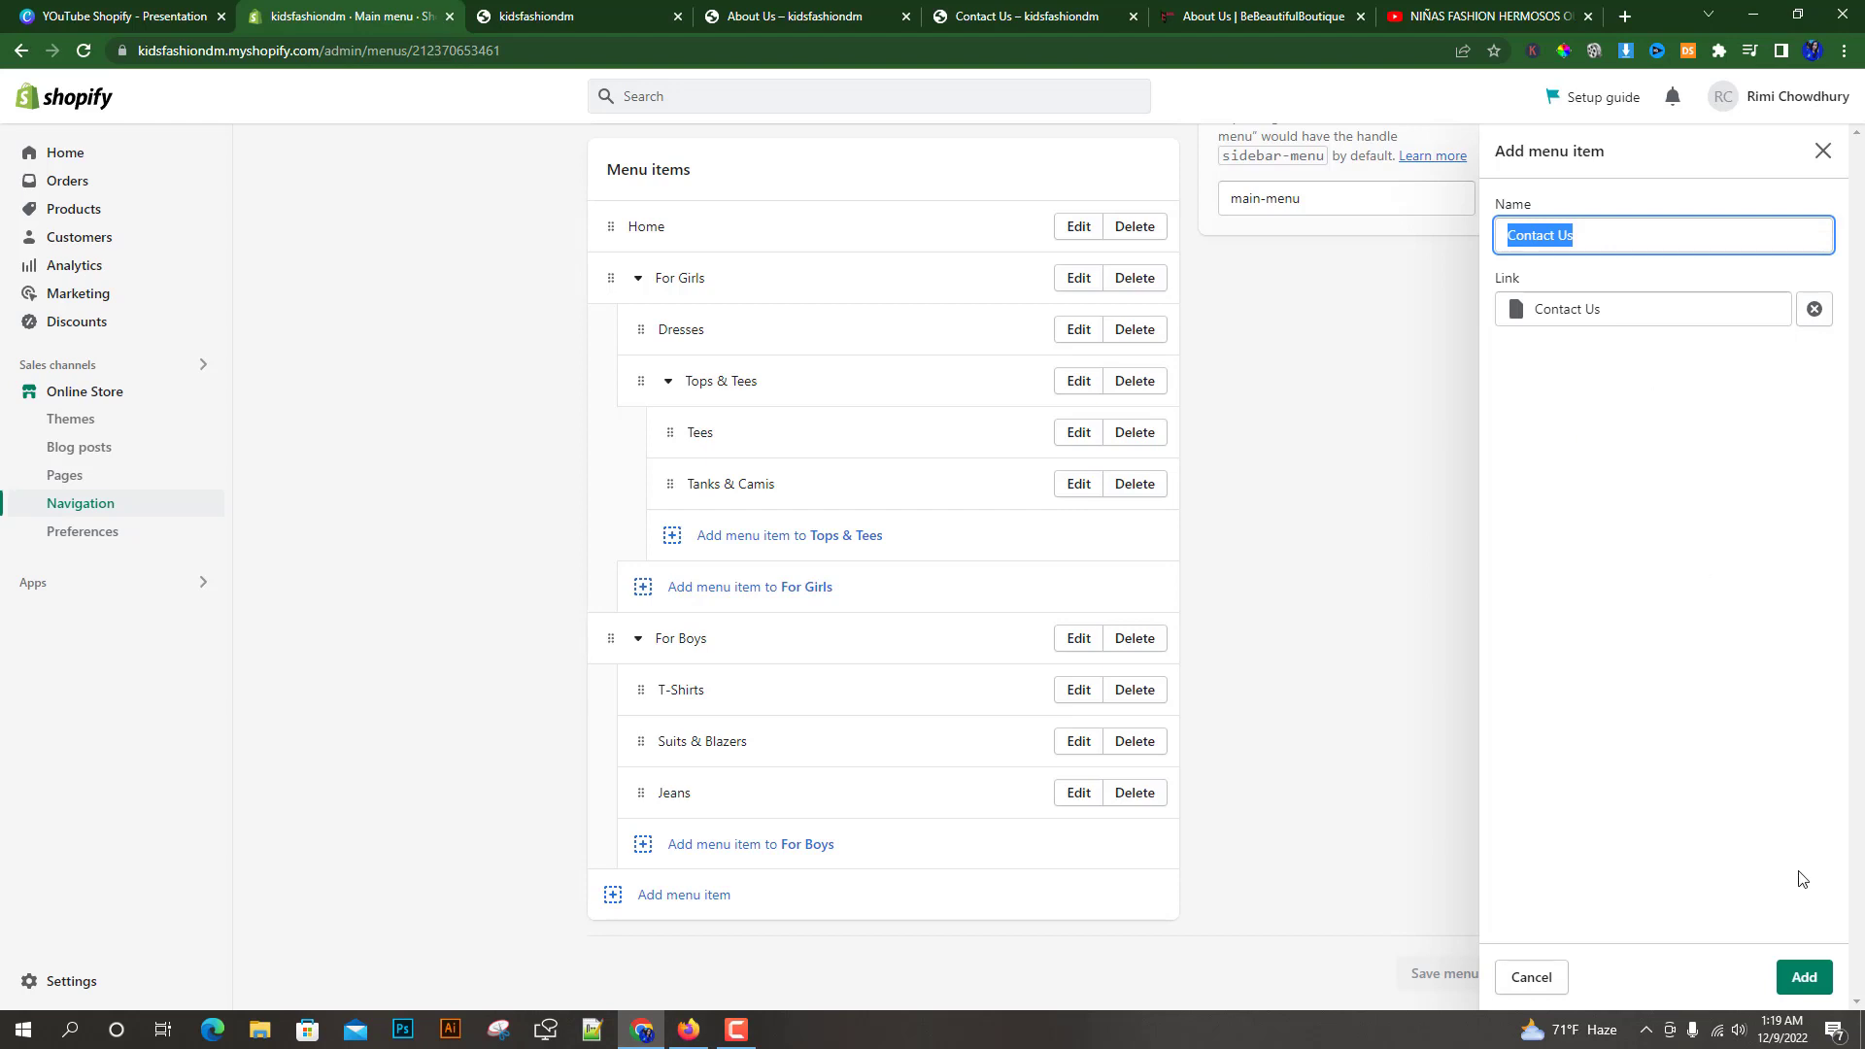
left_click(1805, 976)
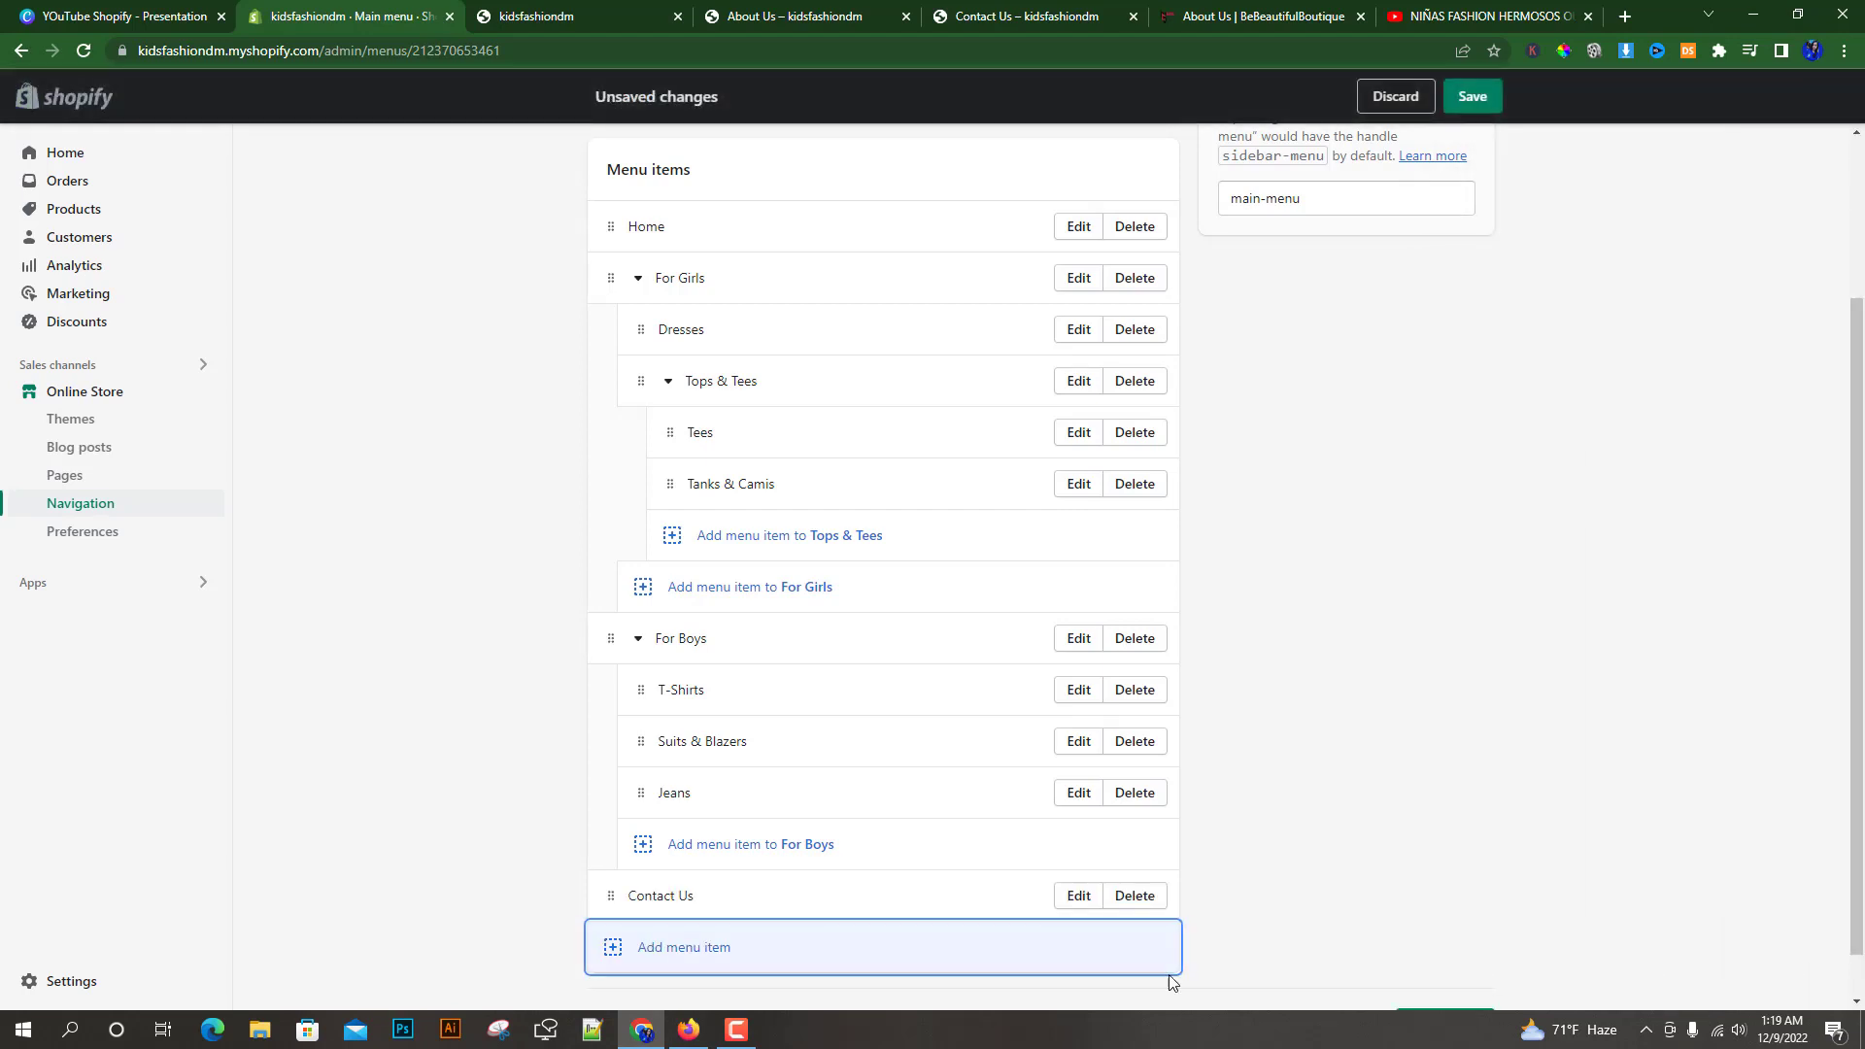
Add an About Us menu item linked to the About Us page and save the main menu
scroll(514, 716, "down", 1)
left_click(683, 899)
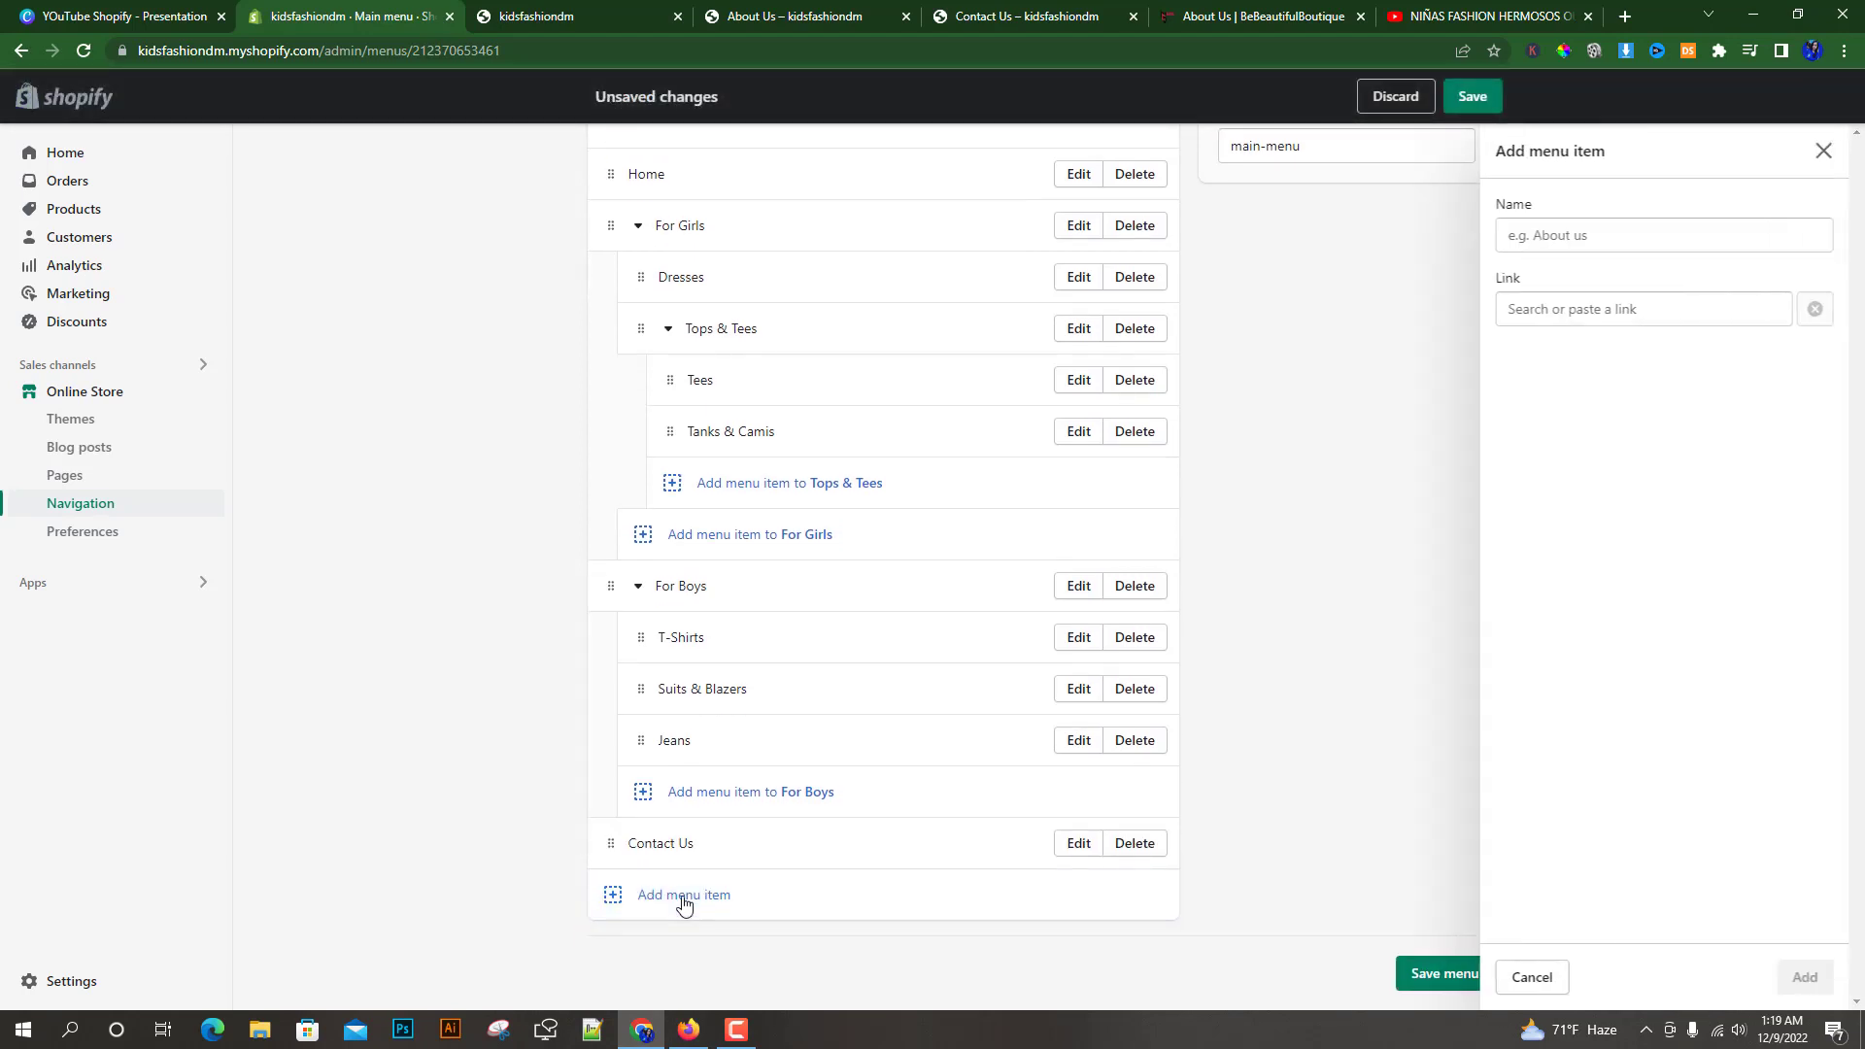
left_click(1613, 309)
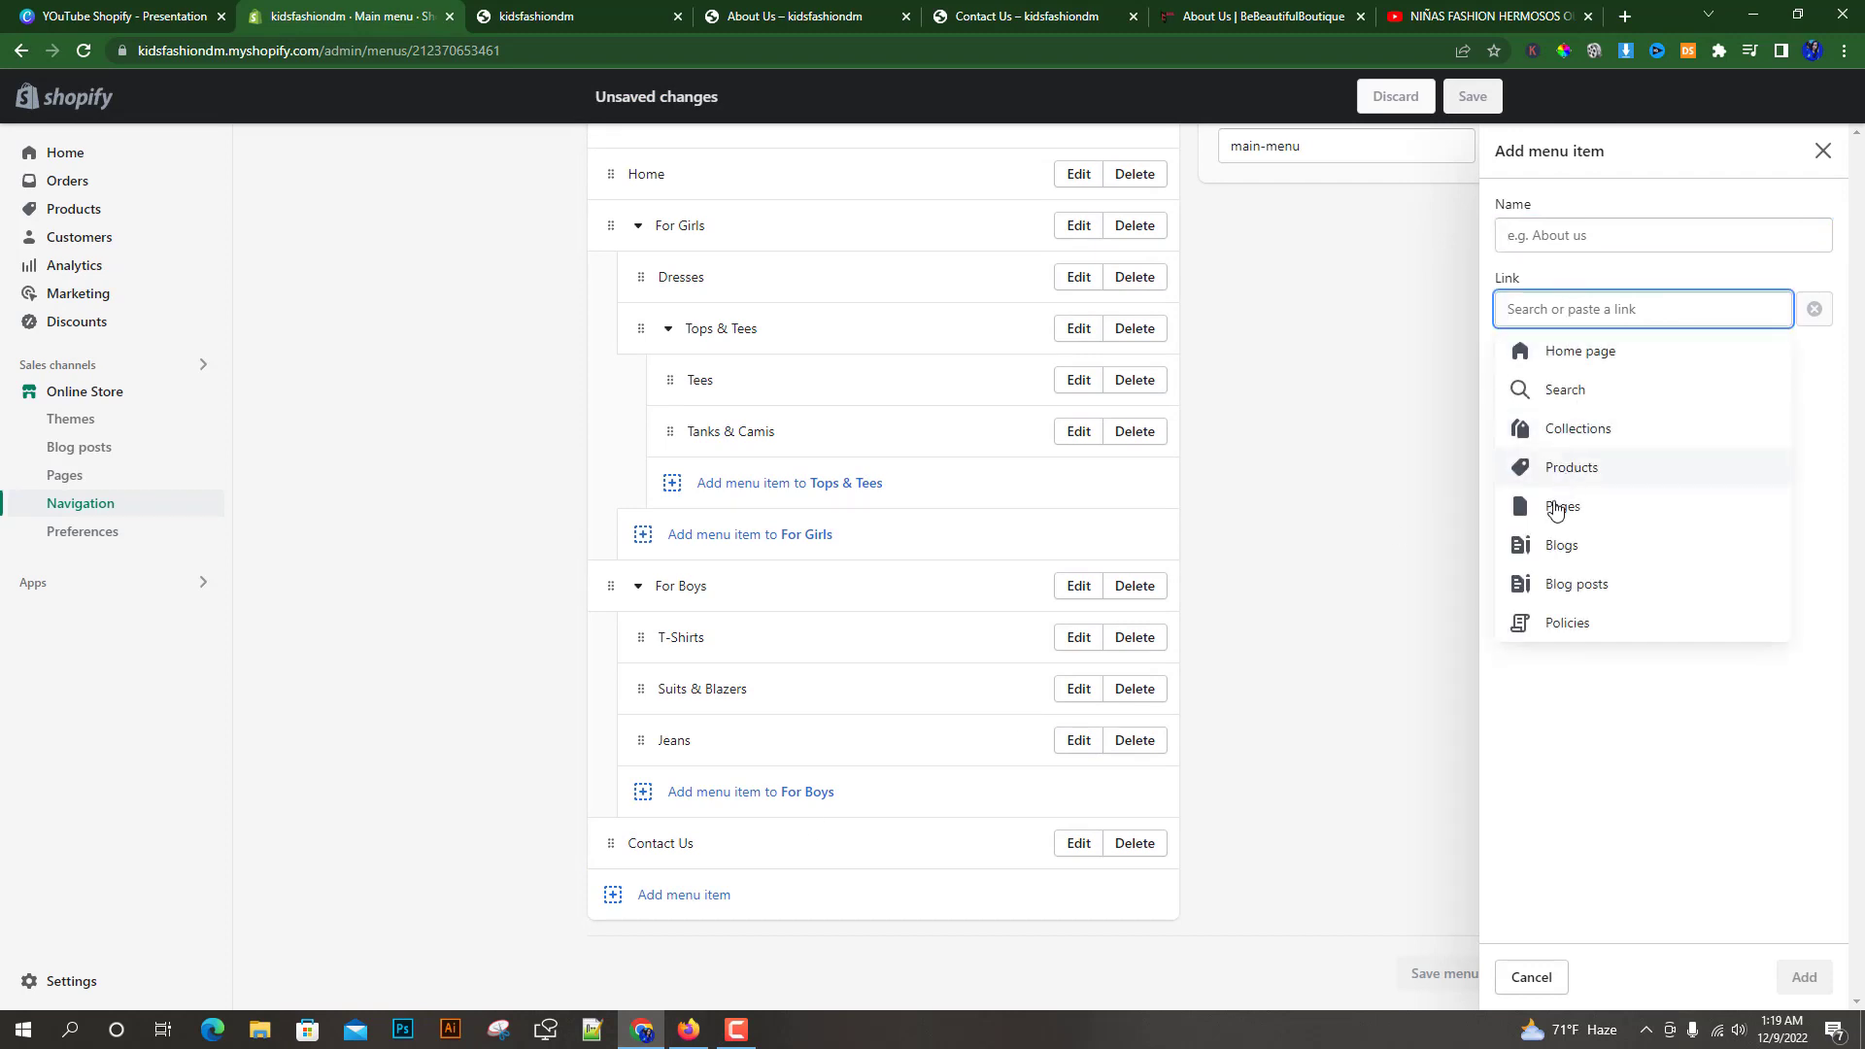
left_click(1552, 506)
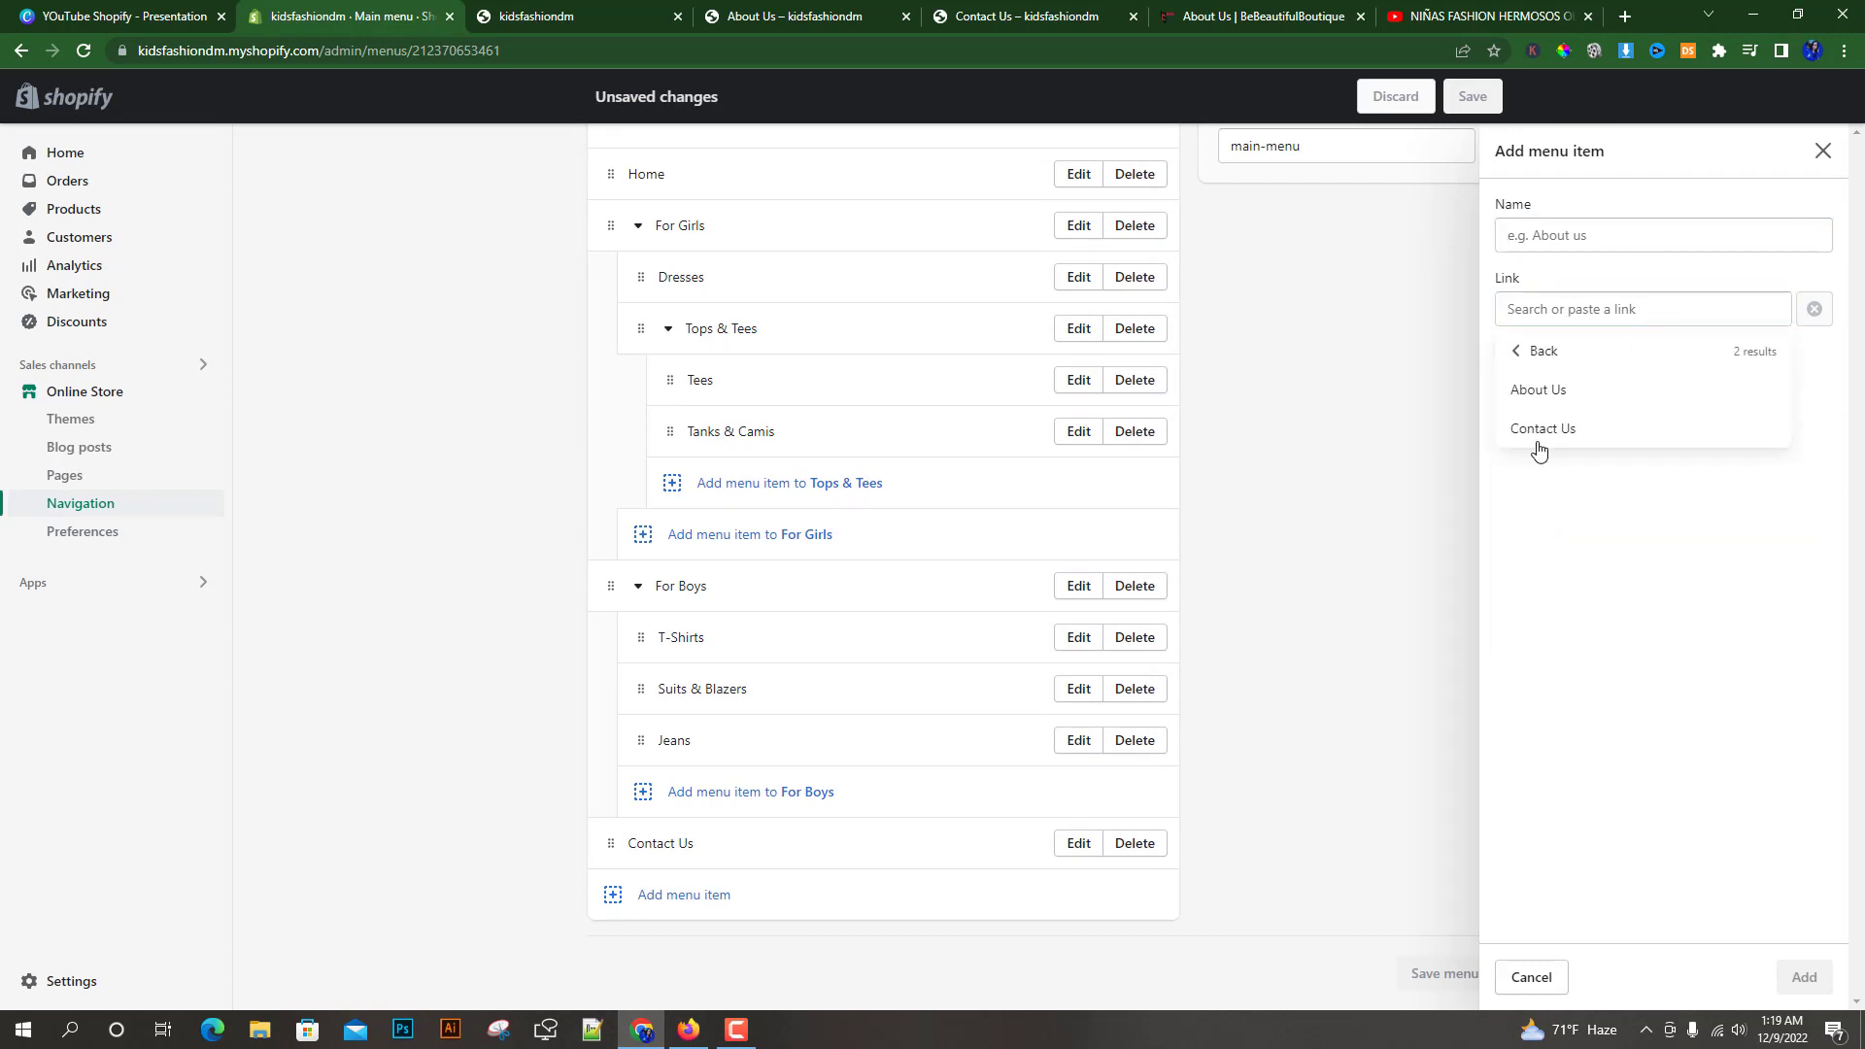
left_click(1516, 390)
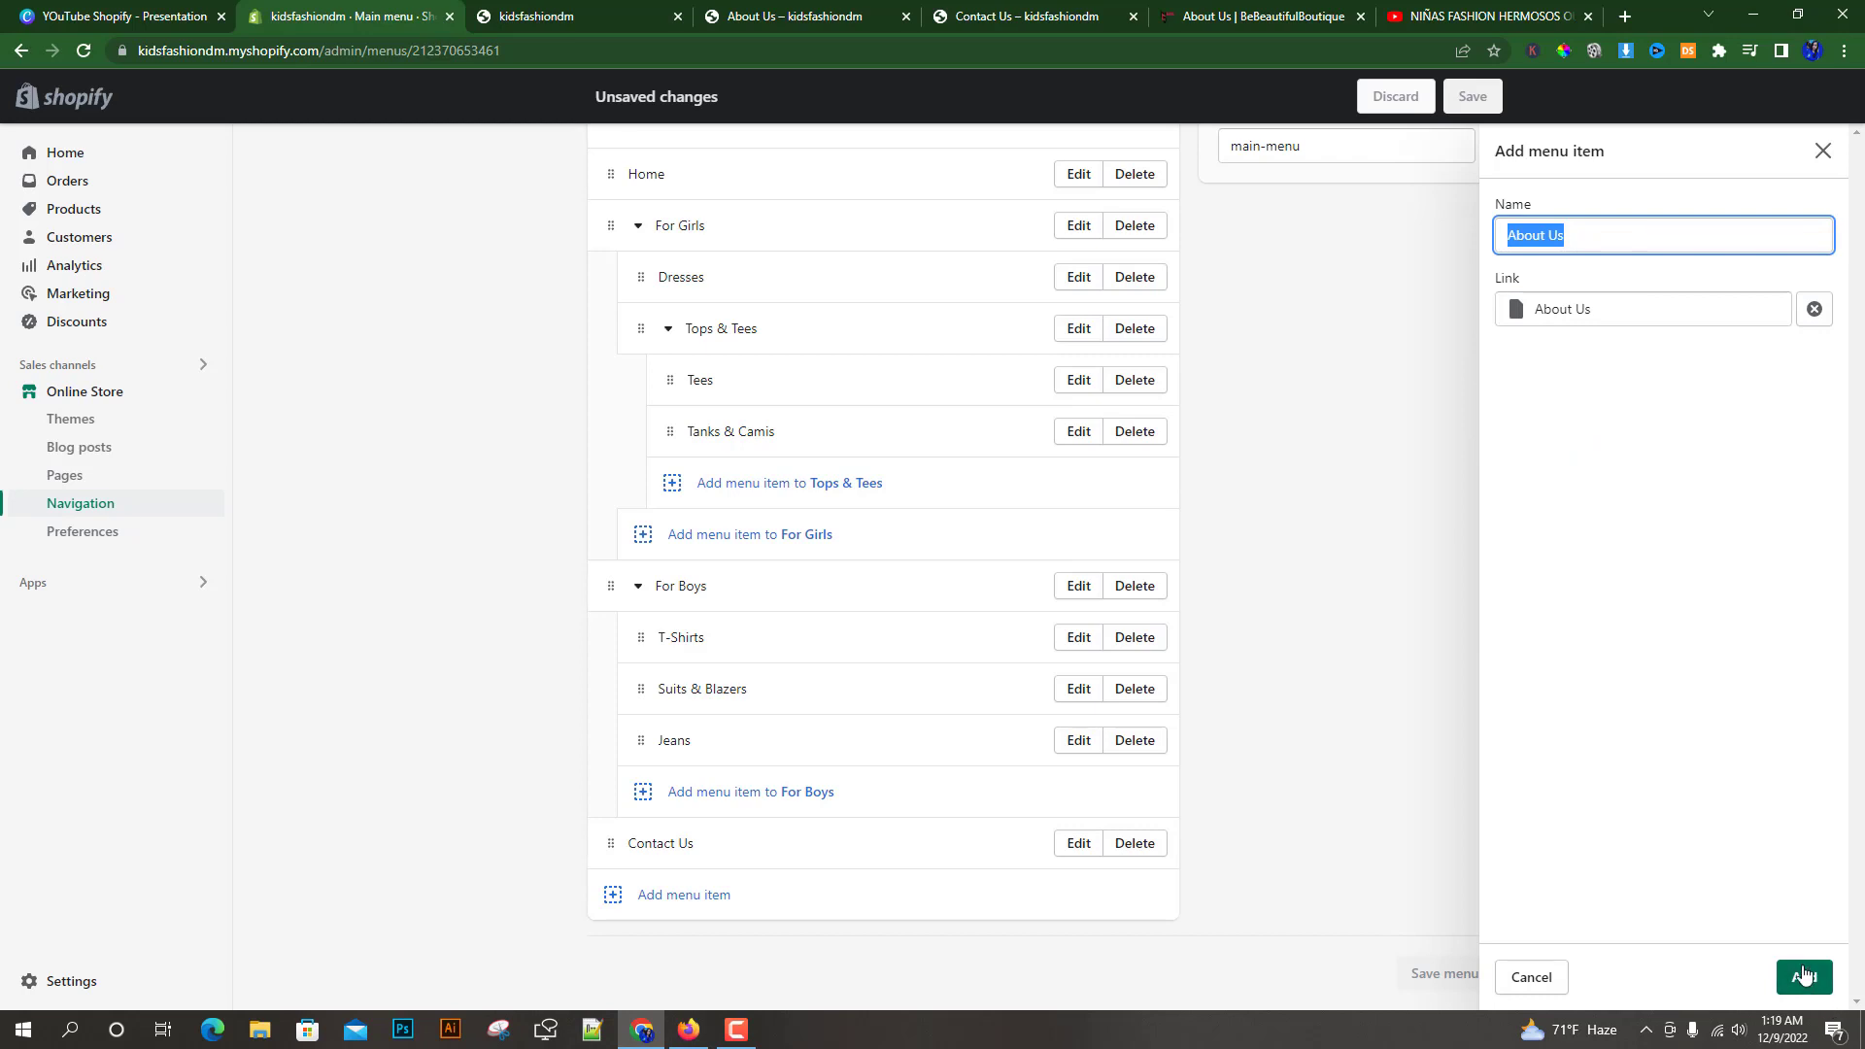
left_click(1804, 977)
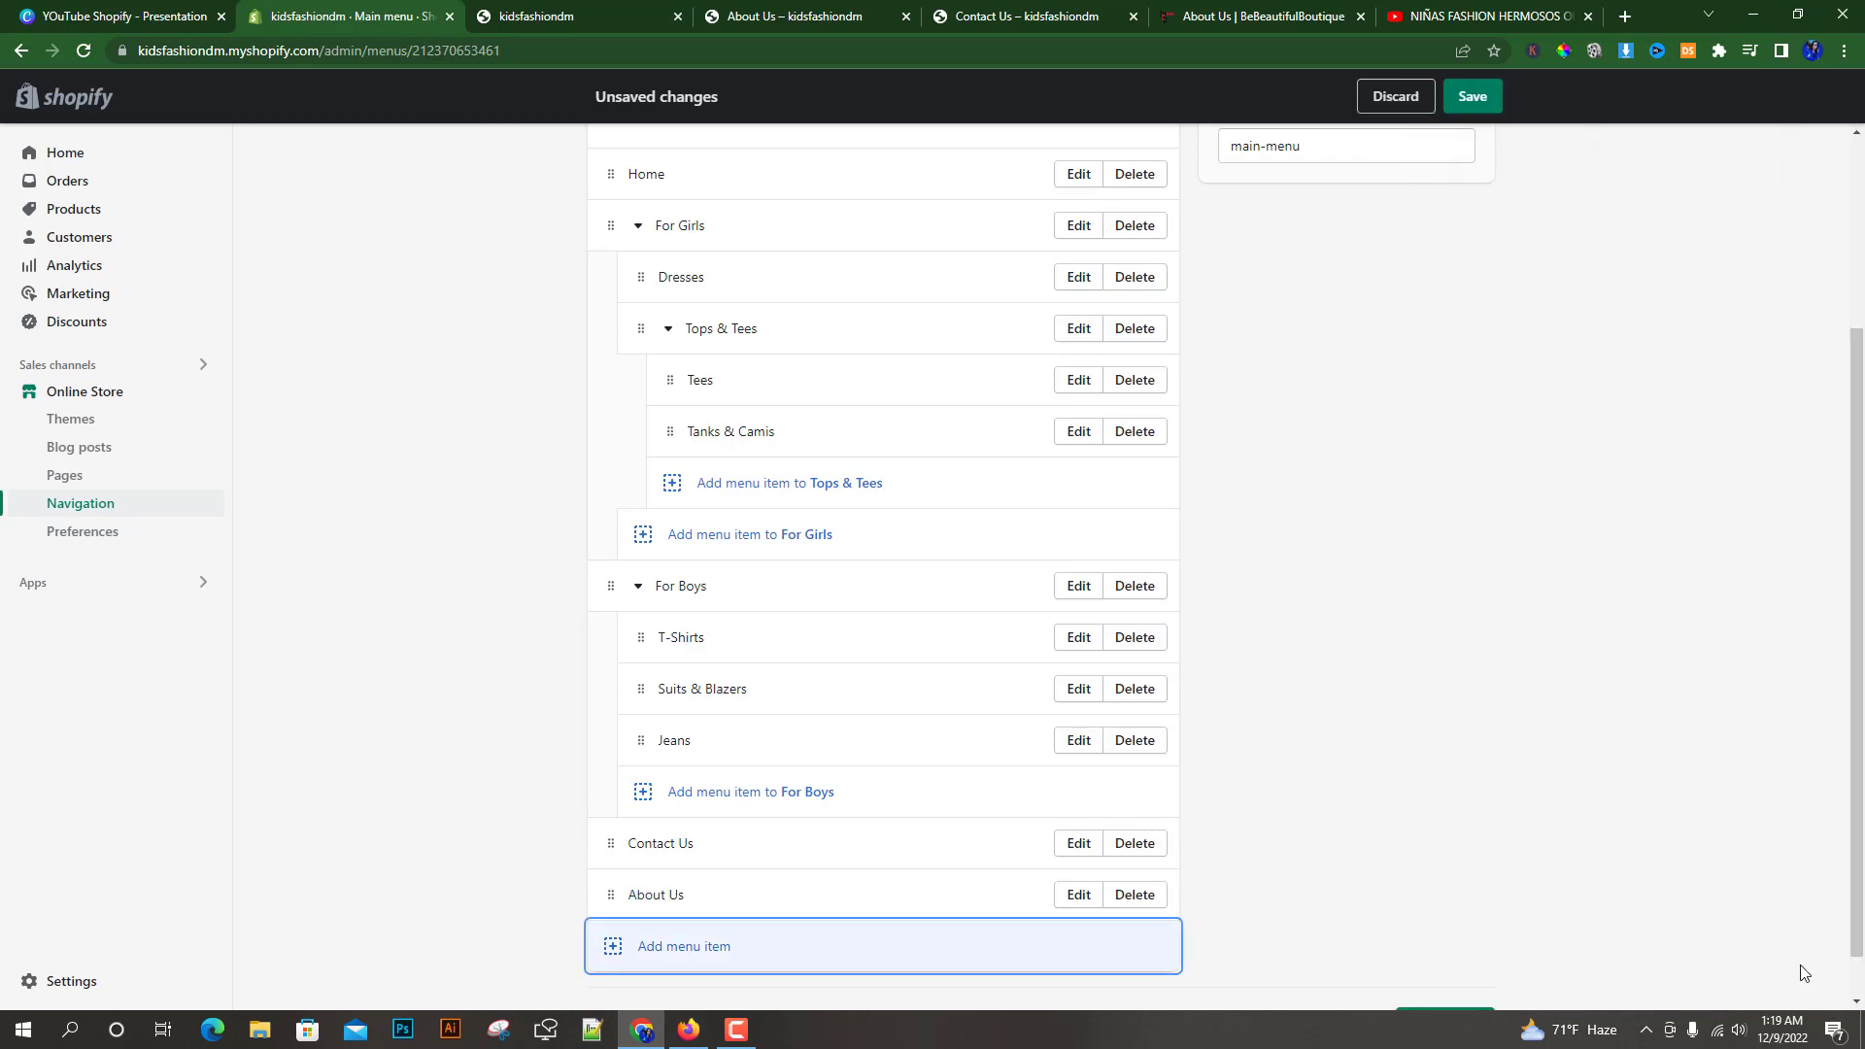
left_click(1473, 98)
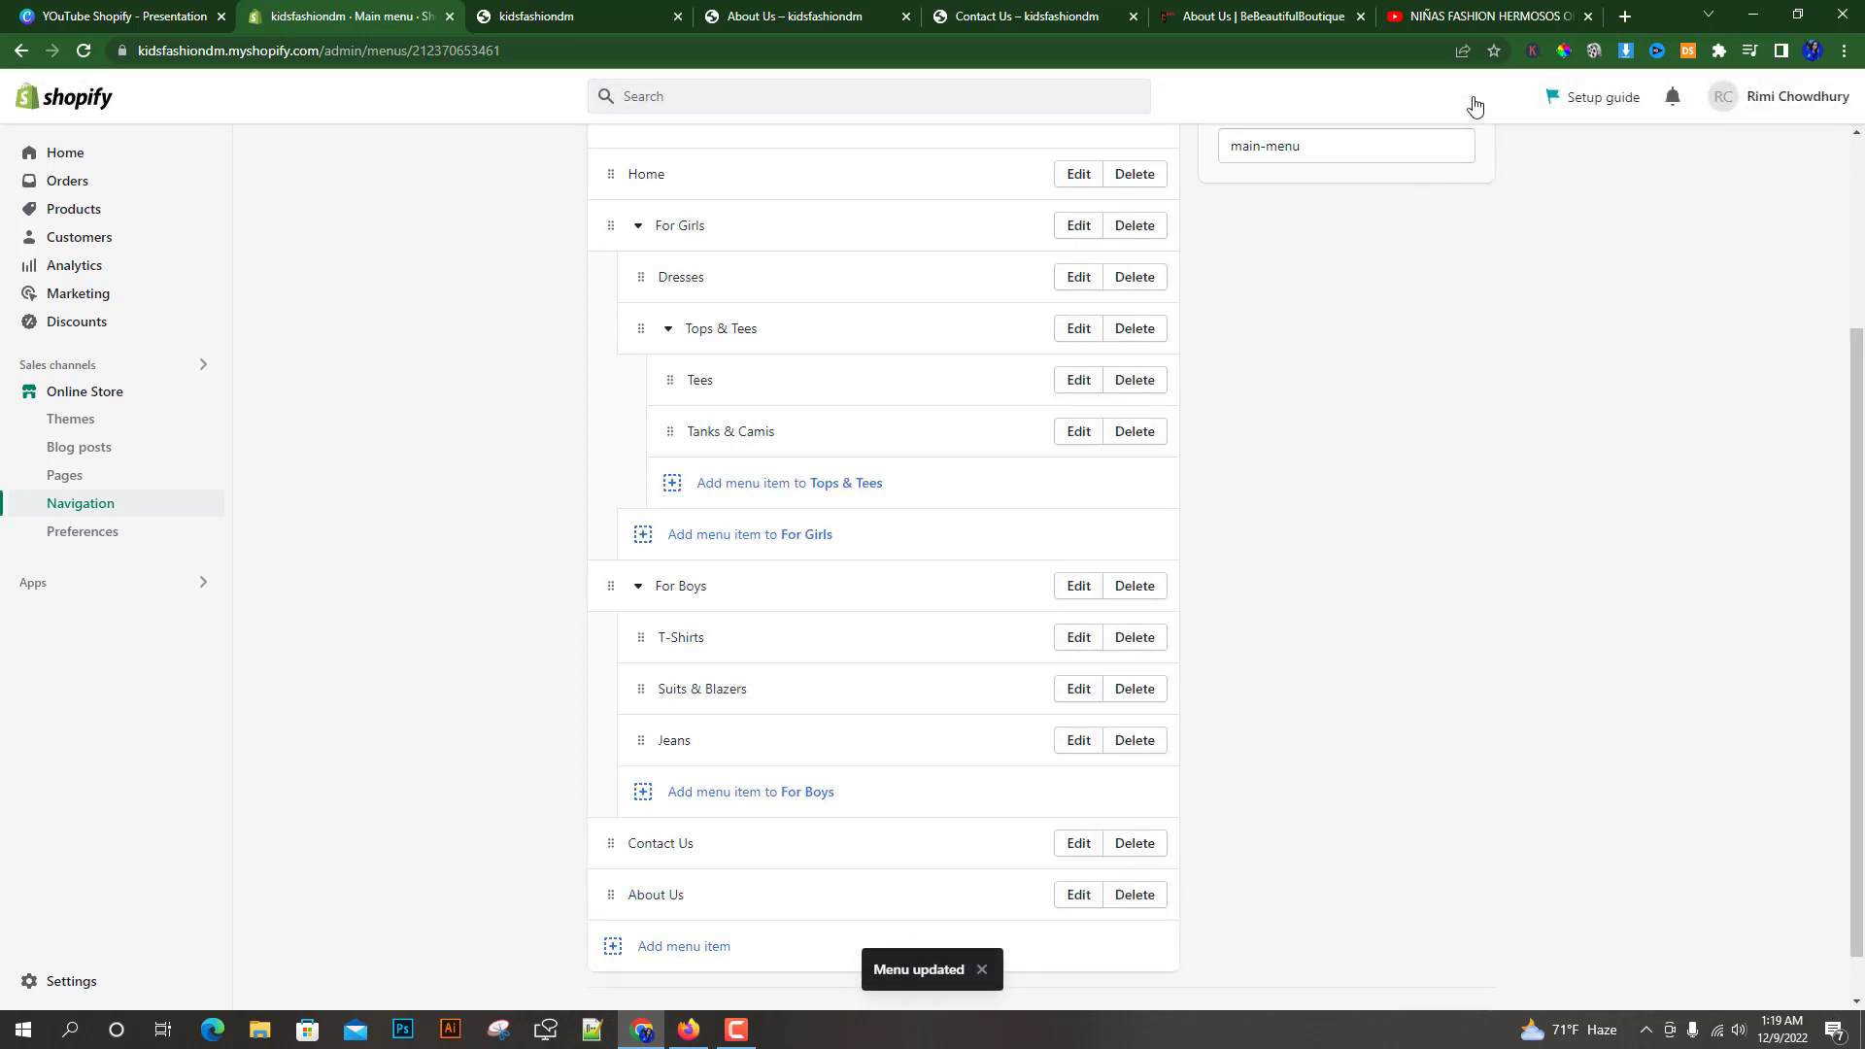
Move About Us above Contact Us in the main menu, save, and return to Navigation
scroll(503, 406, "up", 3)
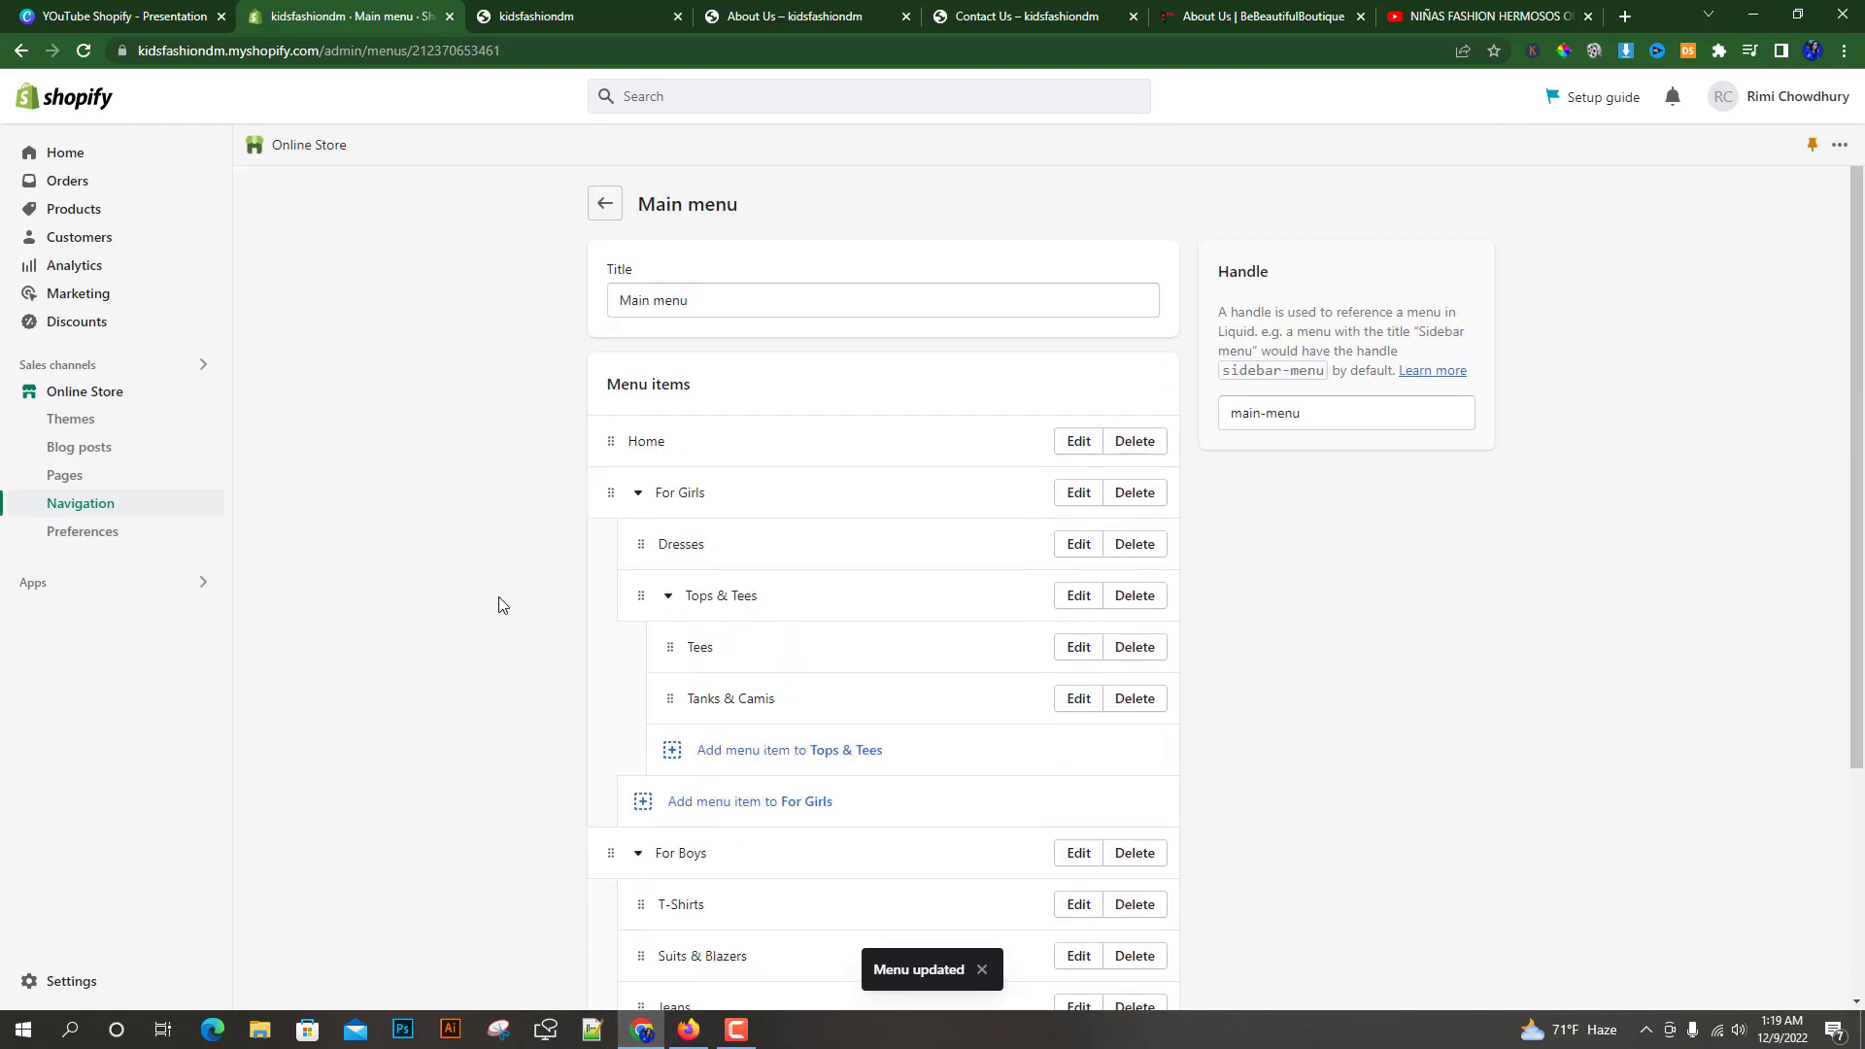
scroll(460, 677, "down", 3)
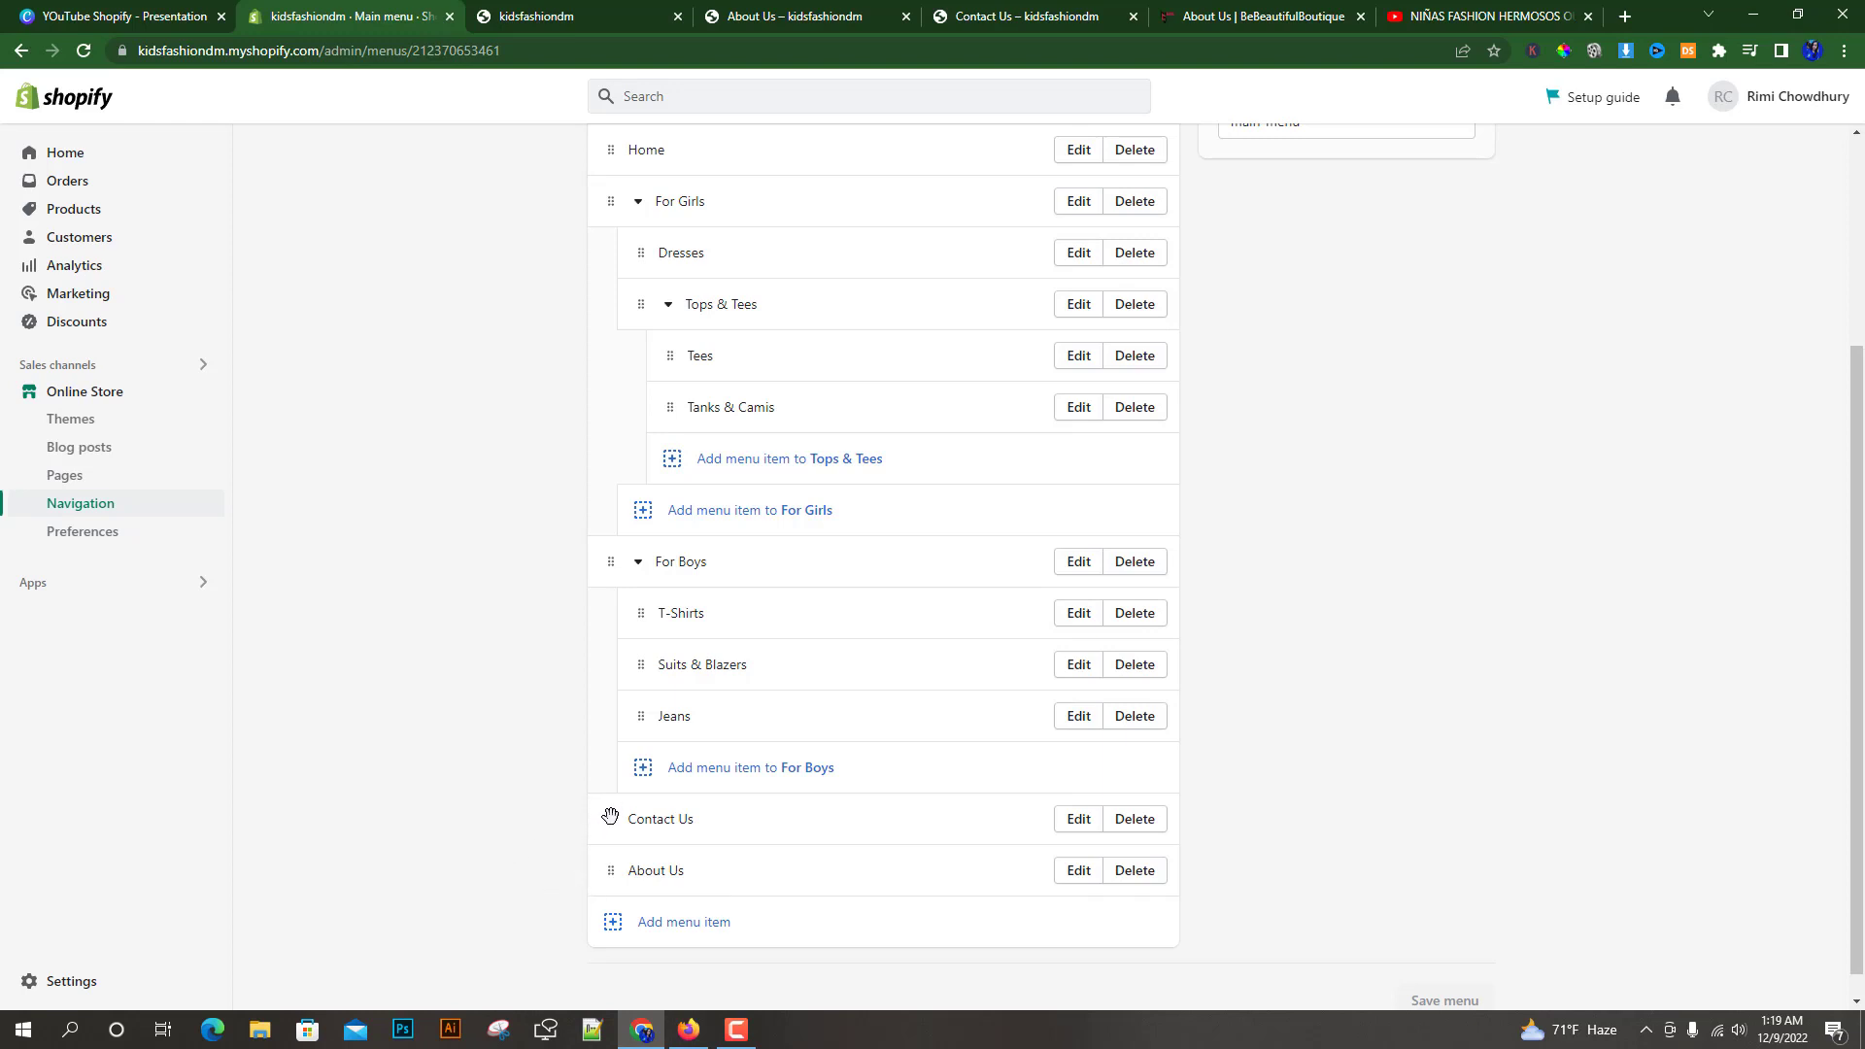
left_click_drag(610, 819, 602, 871)
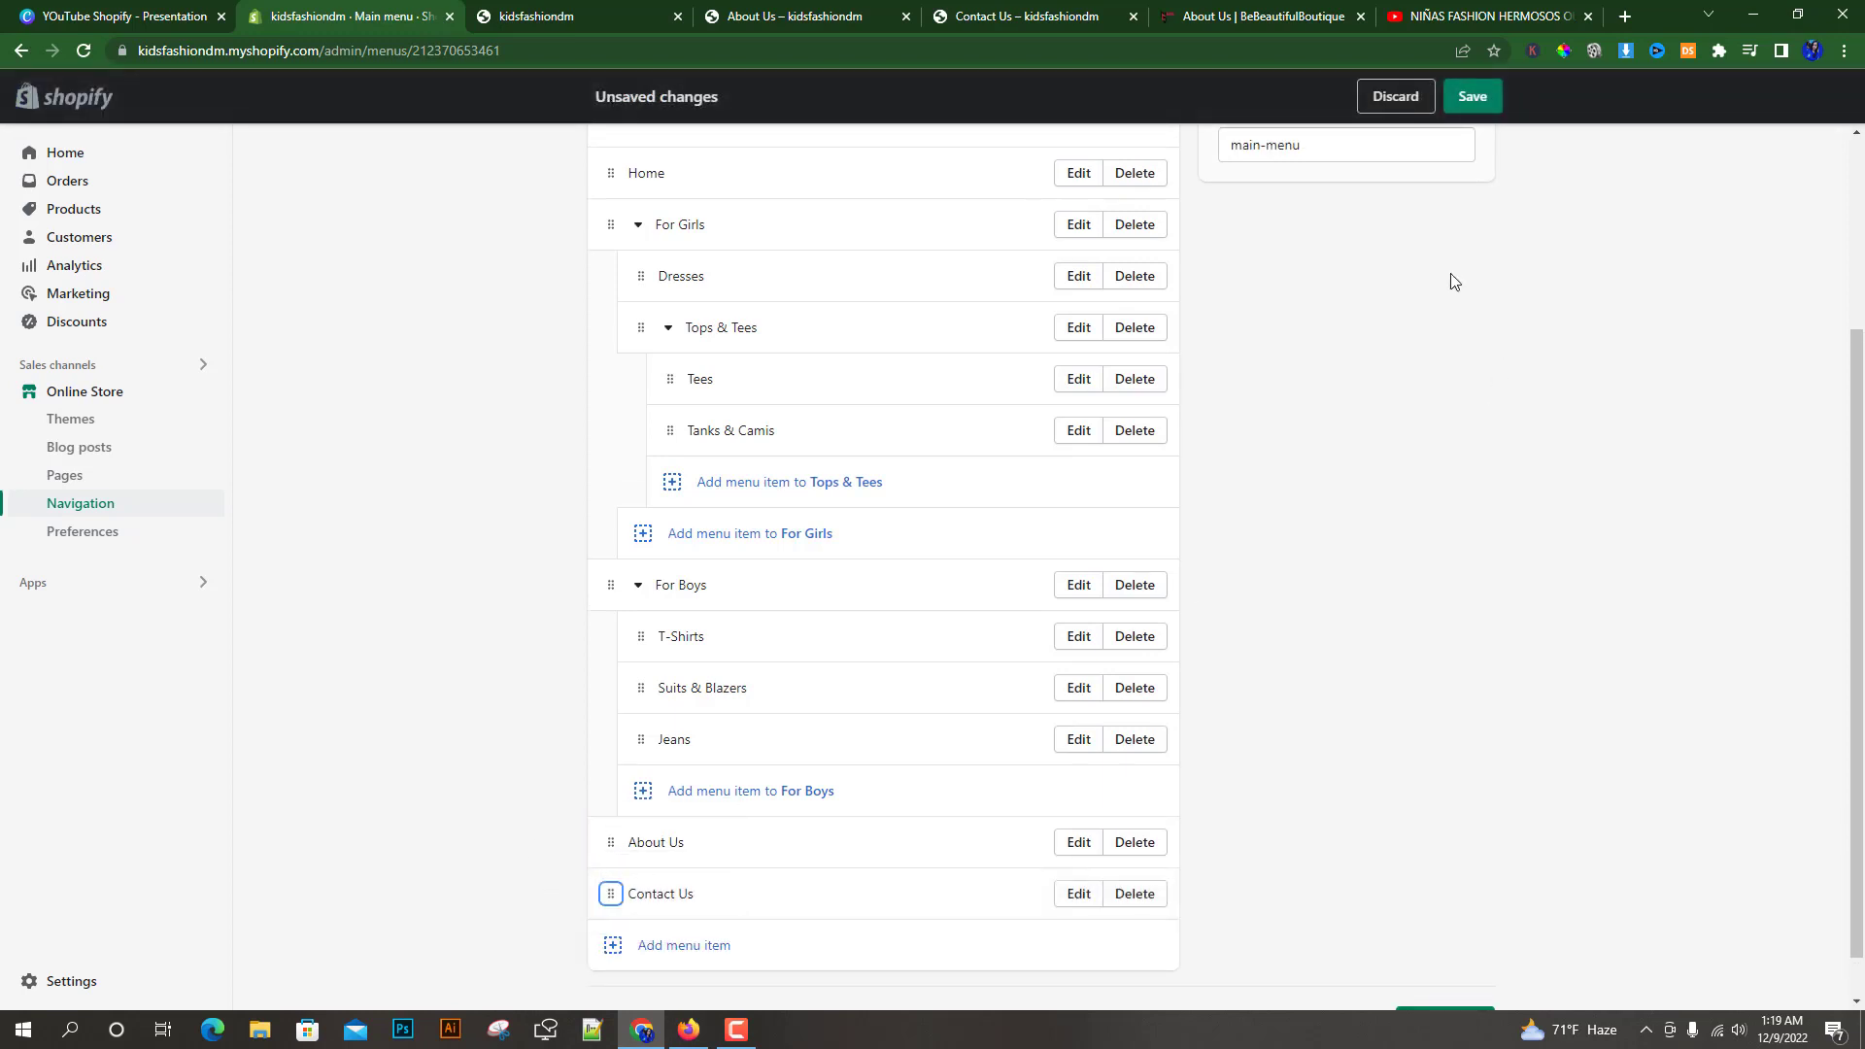
left_click(1474, 94)
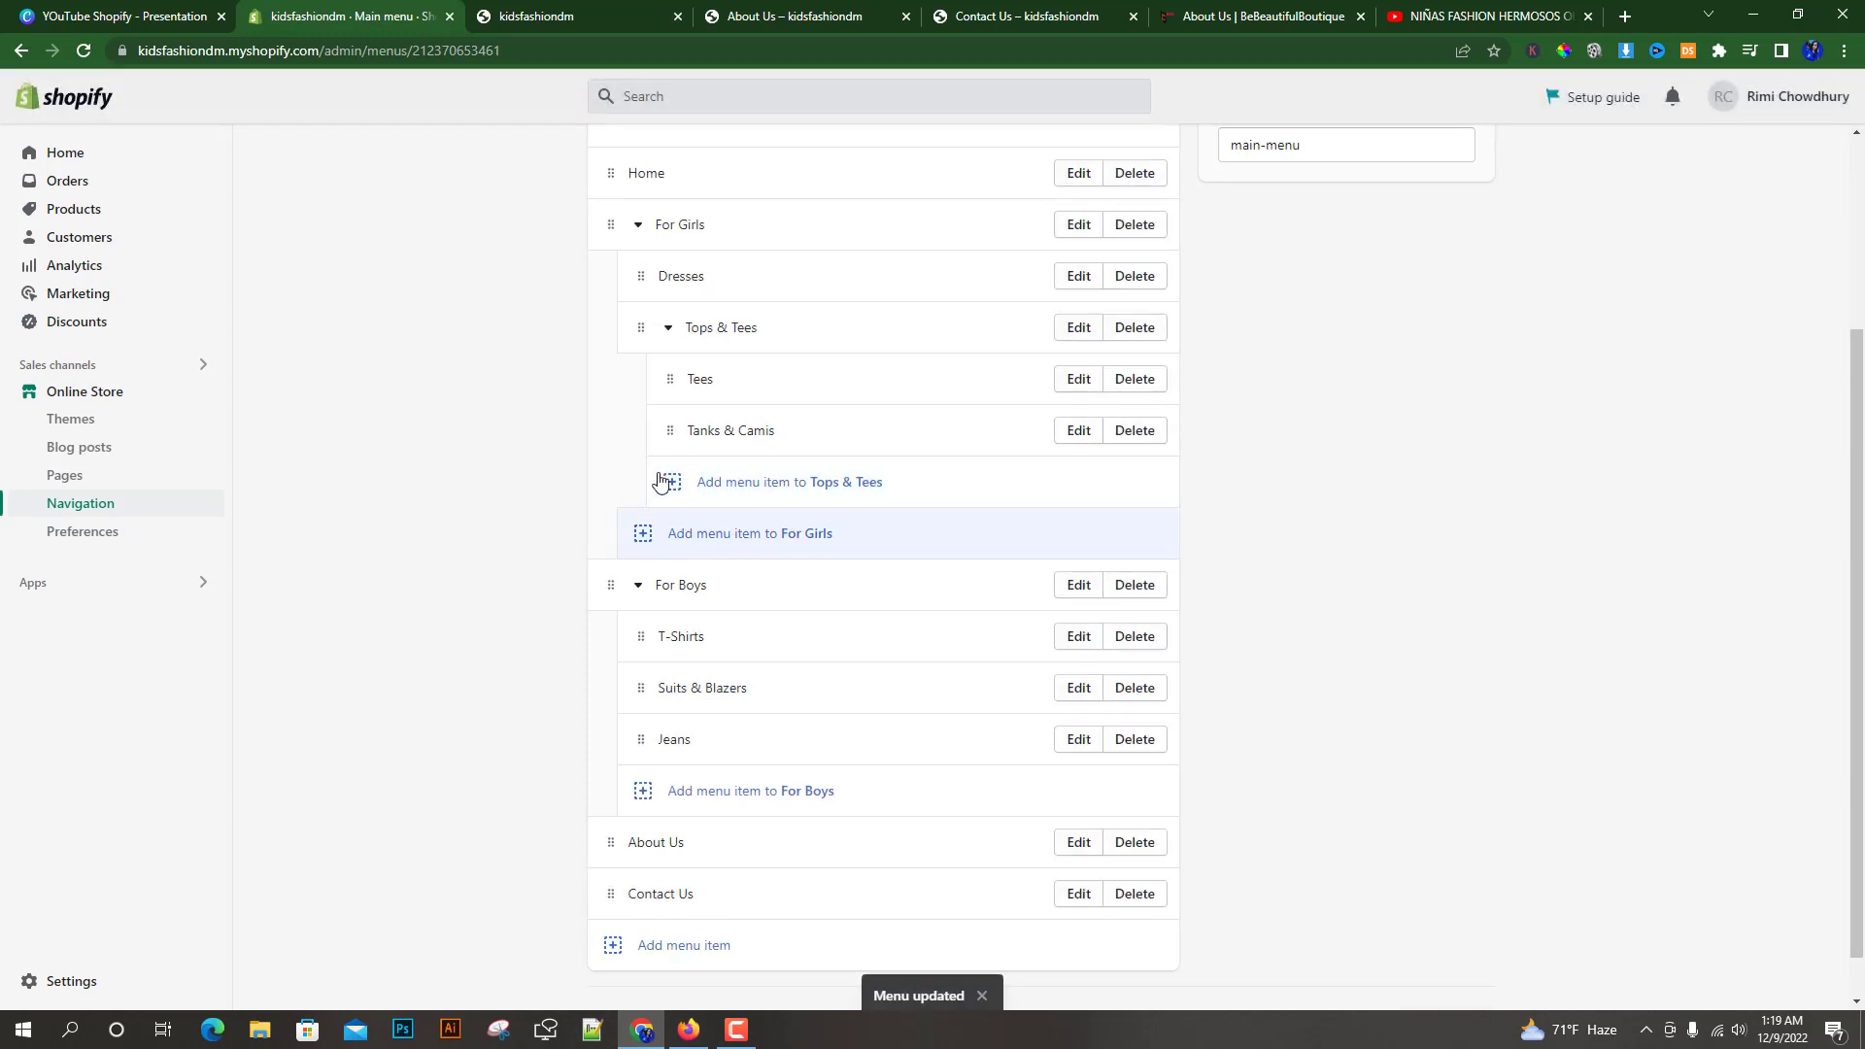
scroll(490, 508, "up", 3)
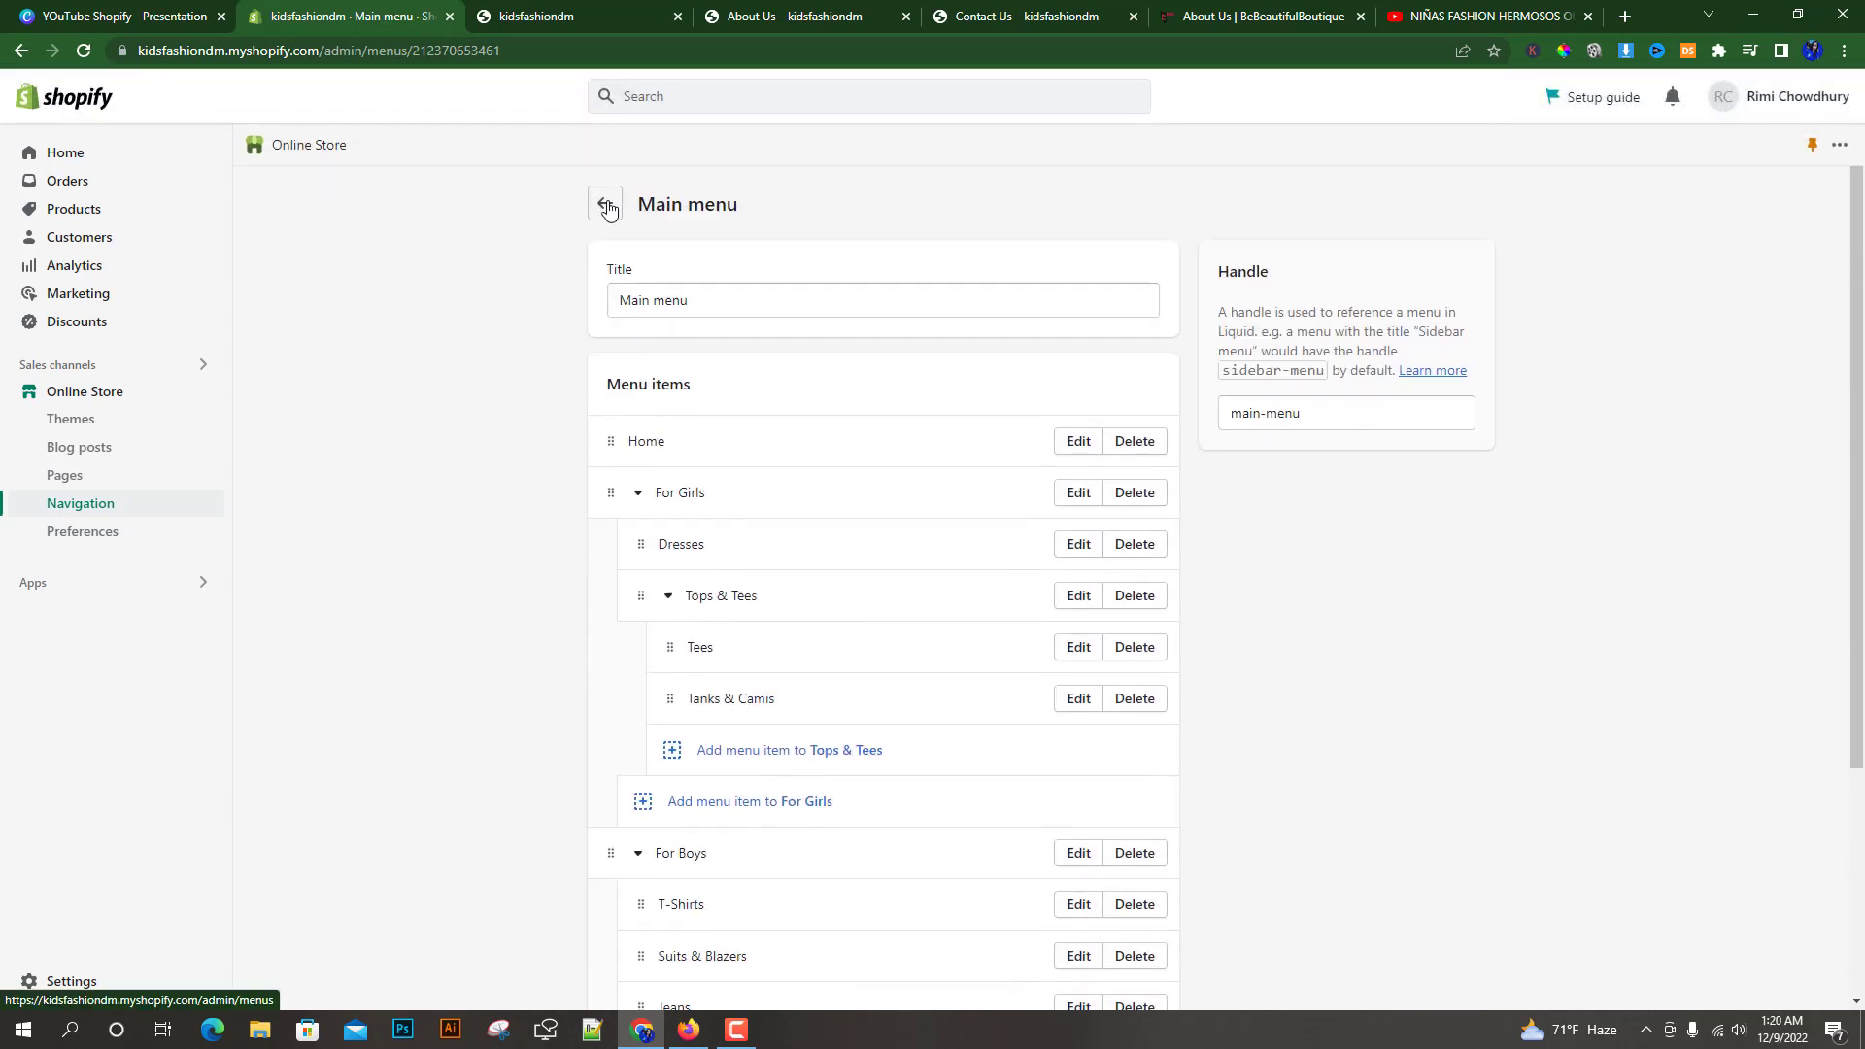
left_click(606, 206)
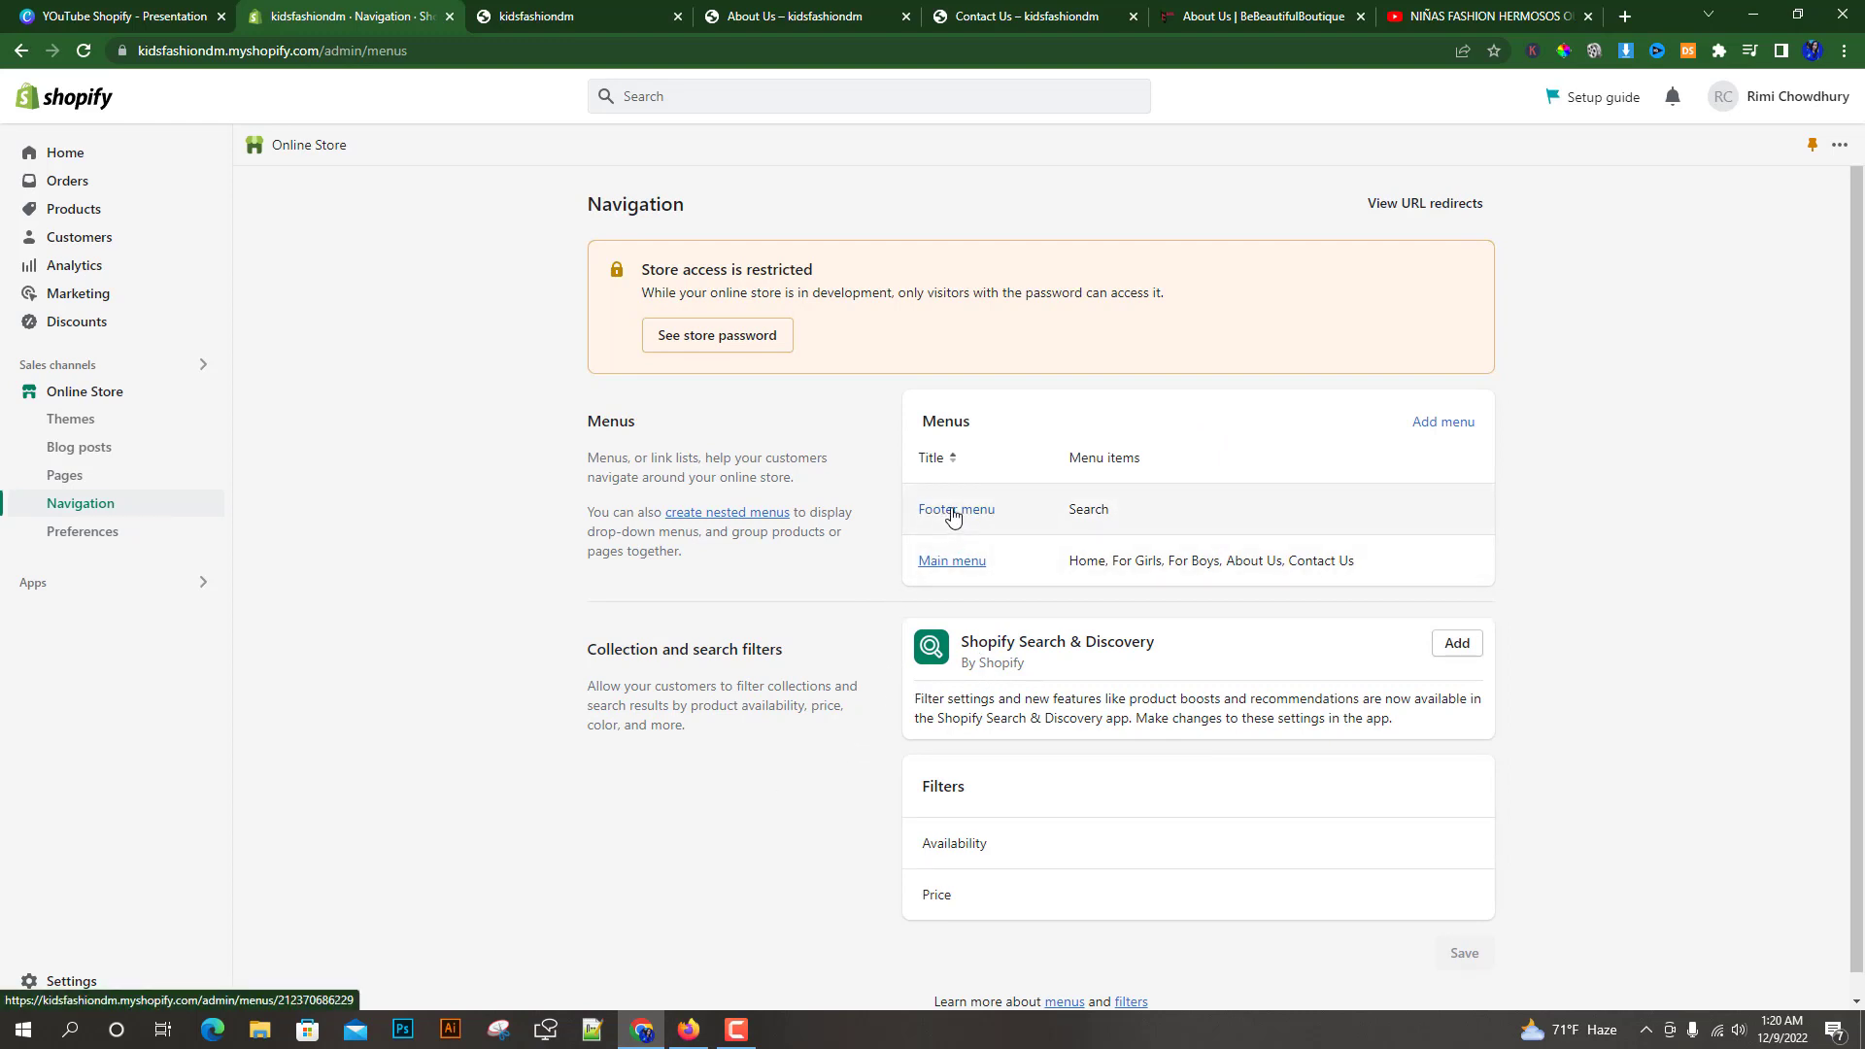
Open the Footer menu and add a Contact Information item linked to the Contact Information policy
left_click(953, 515)
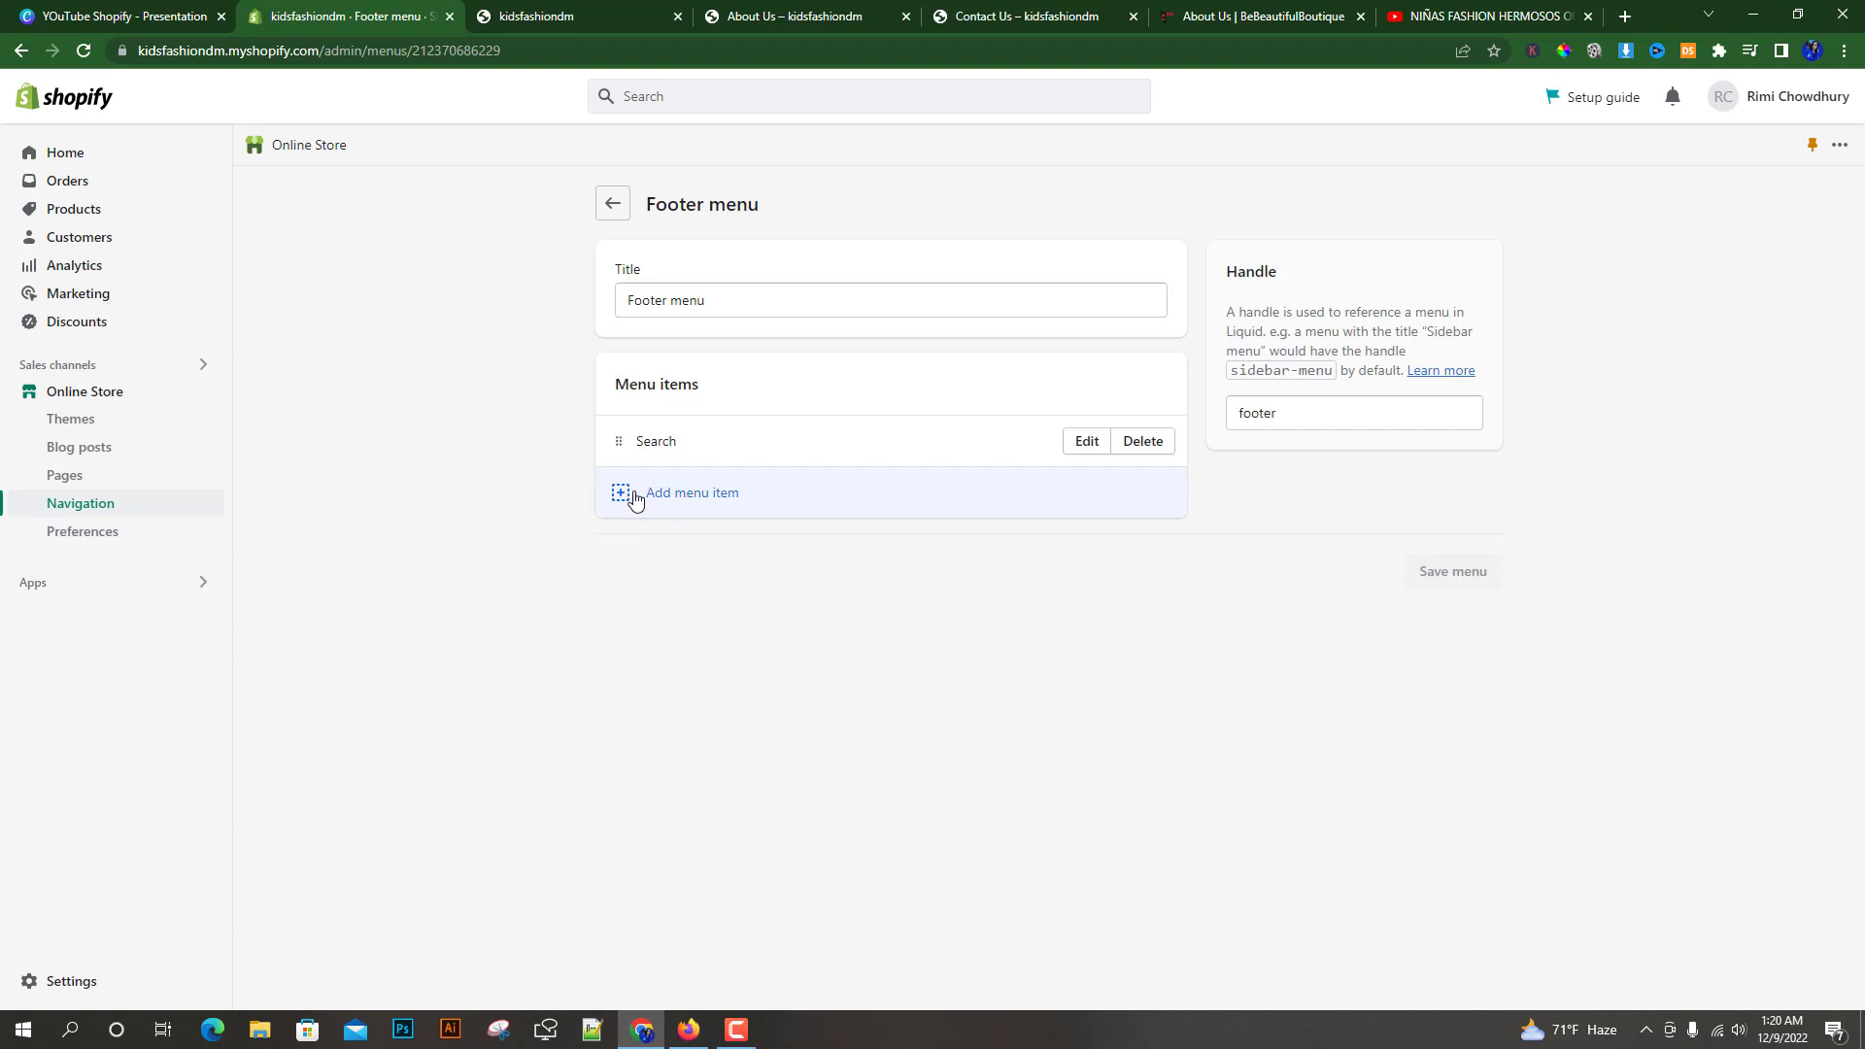
left_click(699, 496)
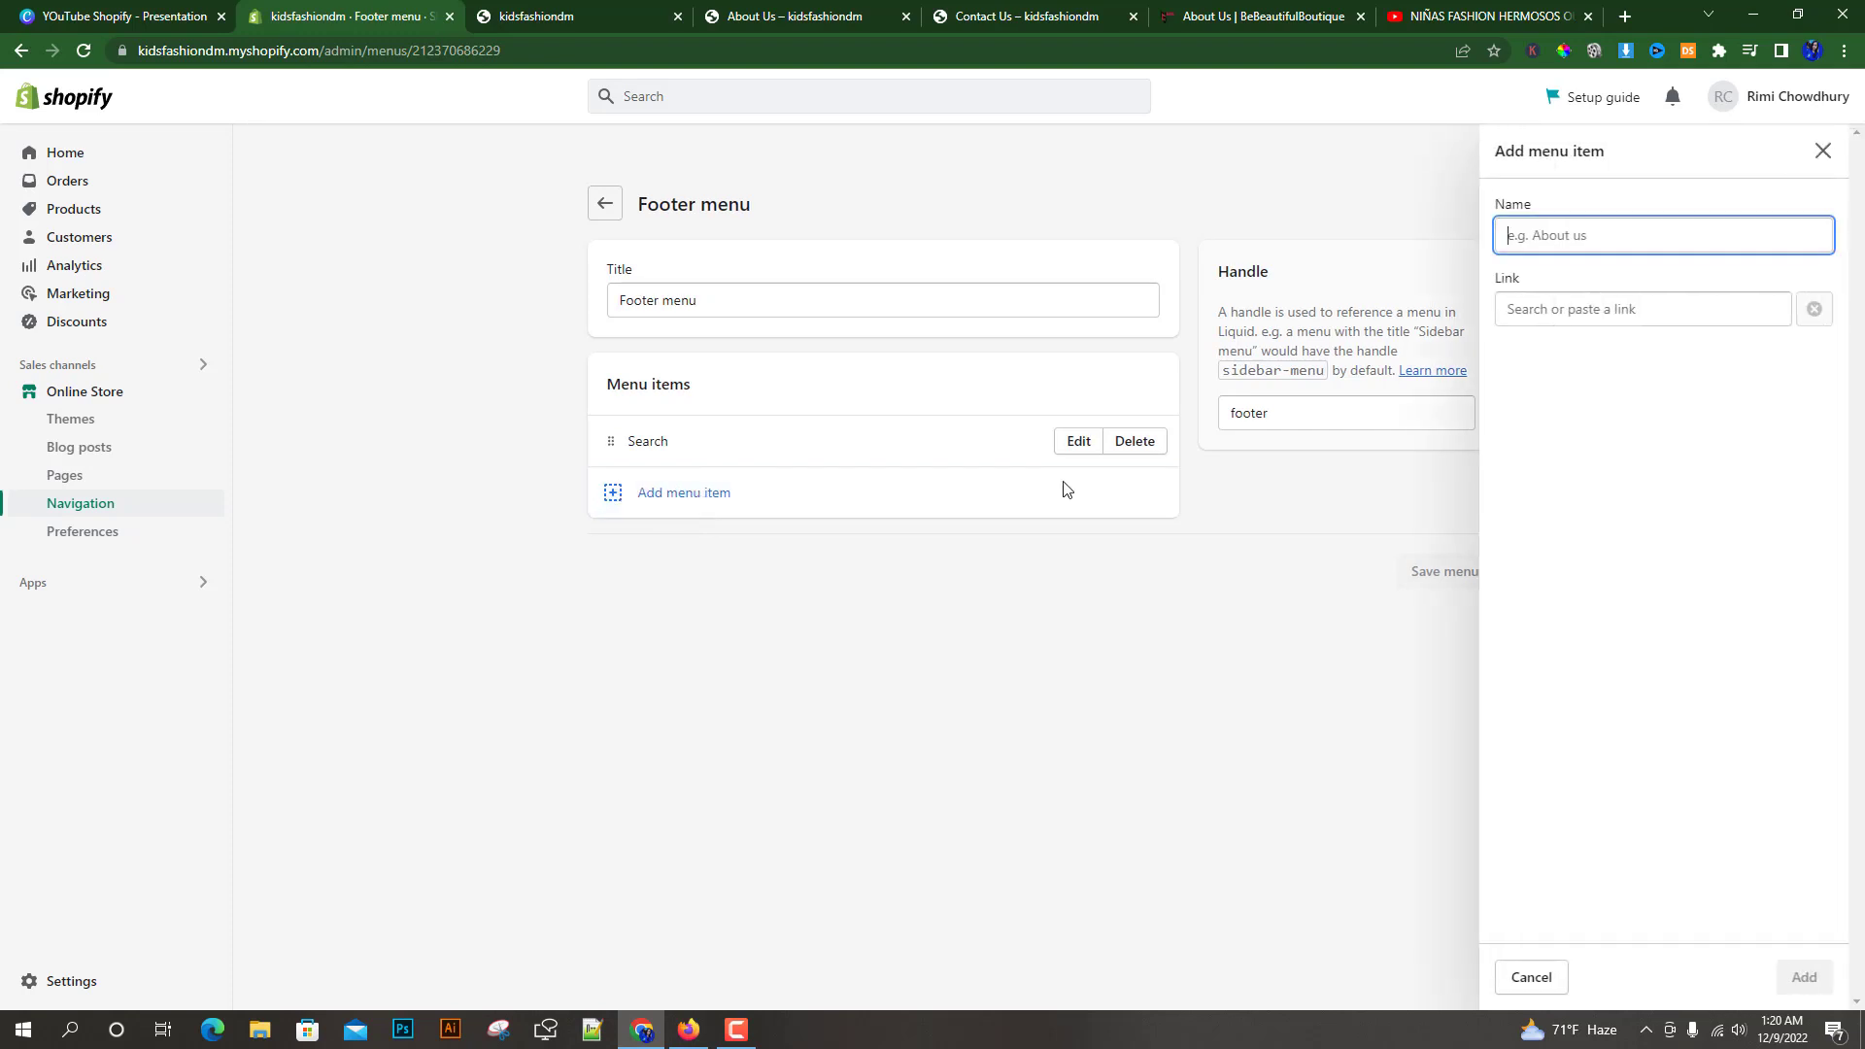
left_click(1559, 309)
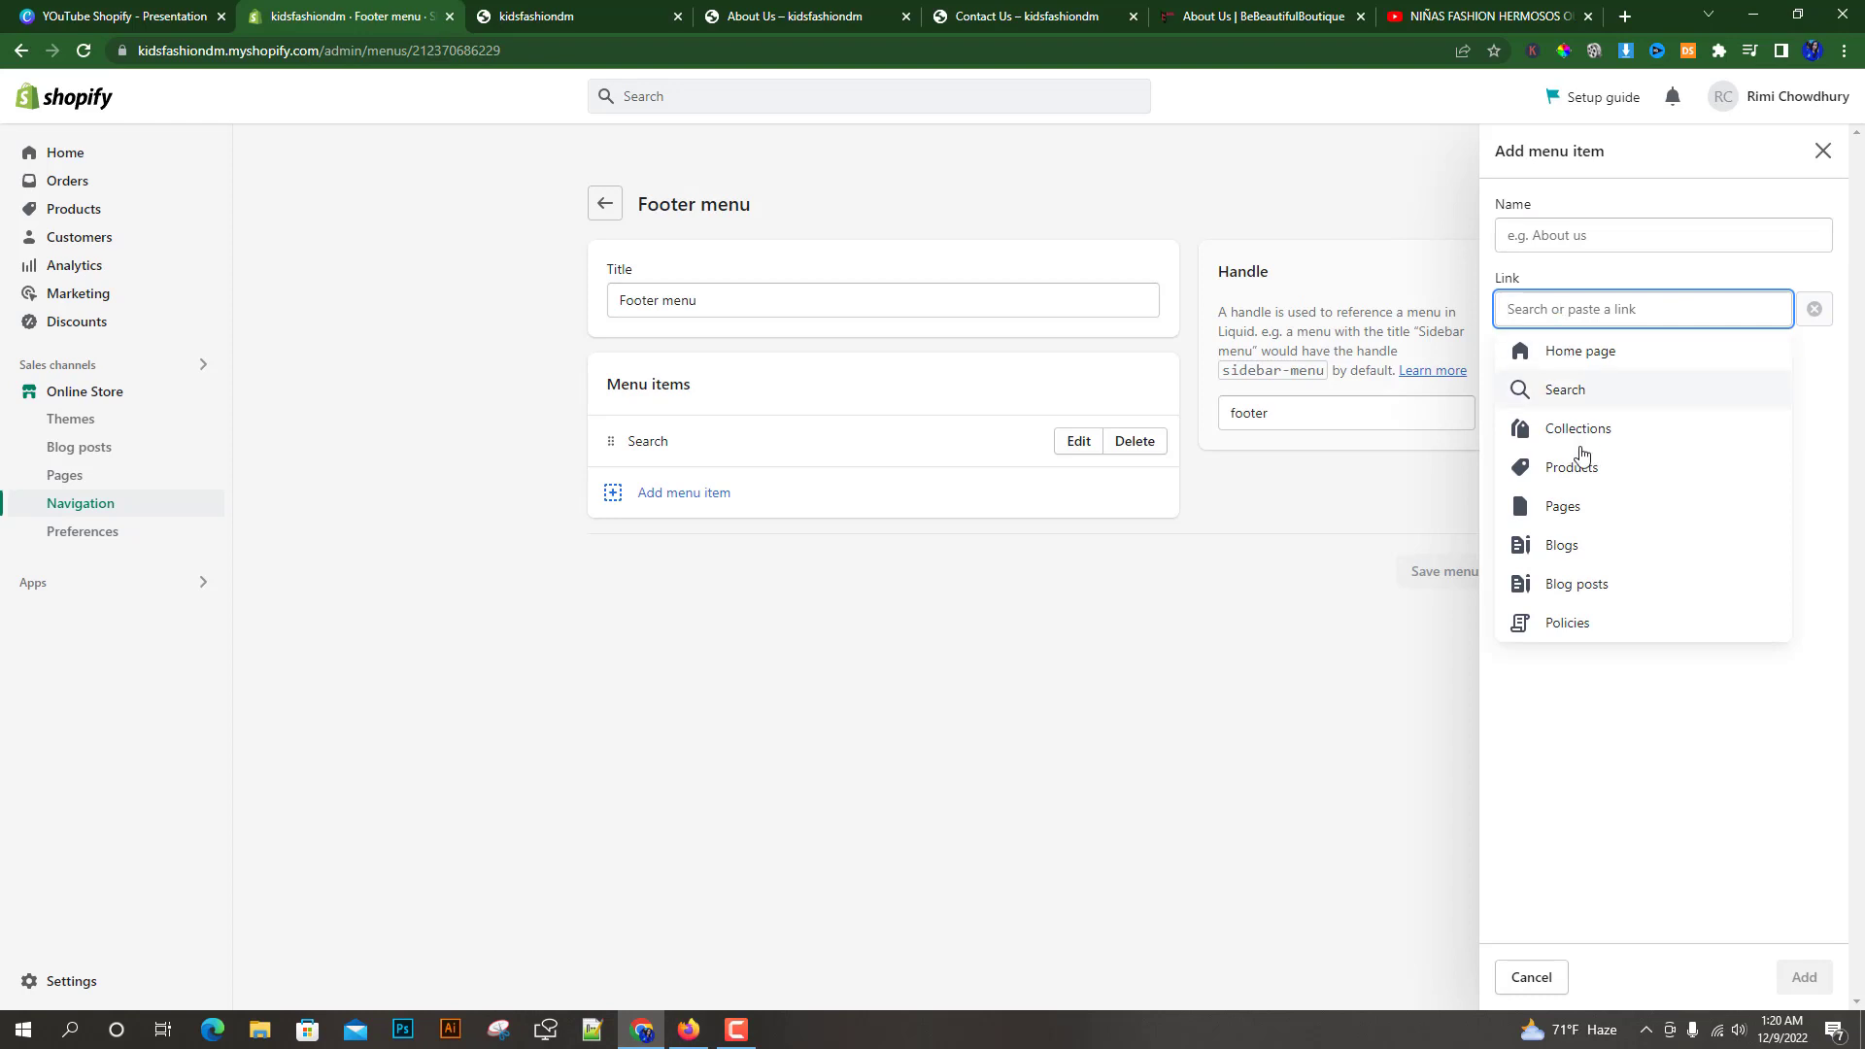
left_click(1567, 627)
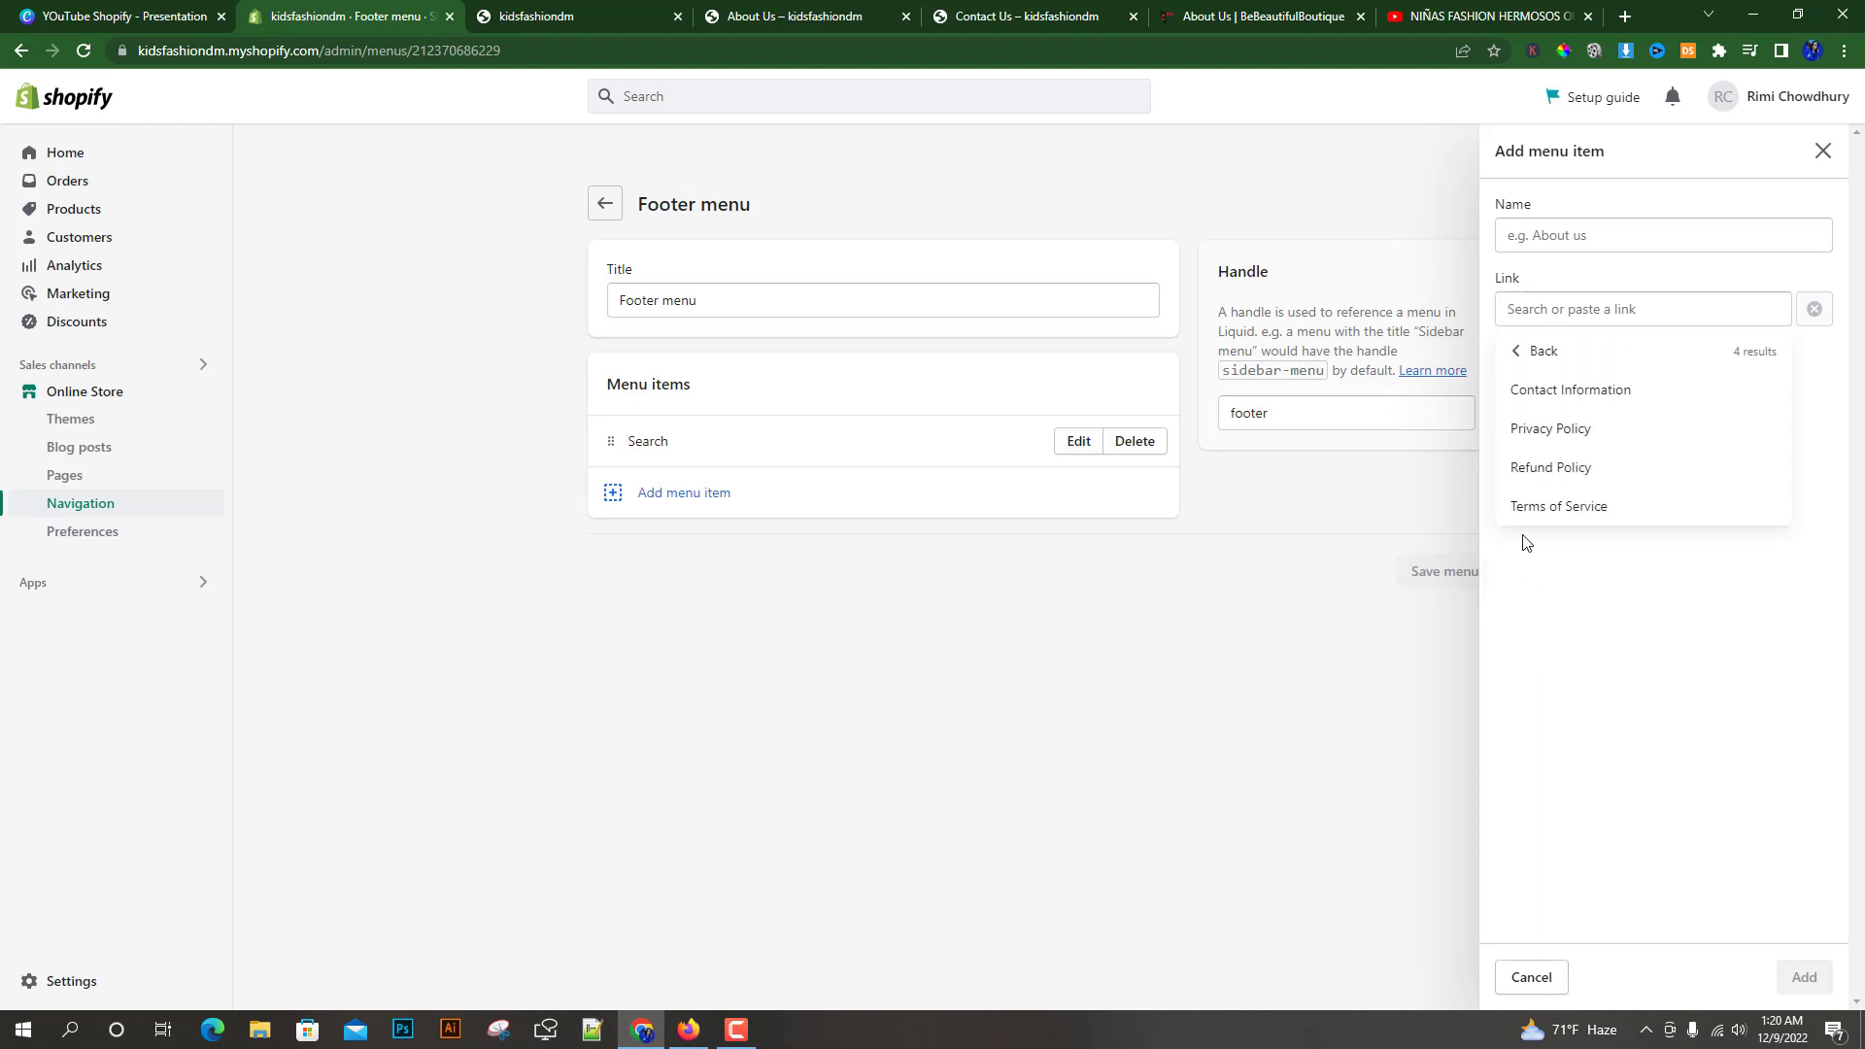
left_click(1572, 392)
left_click(1818, 979)
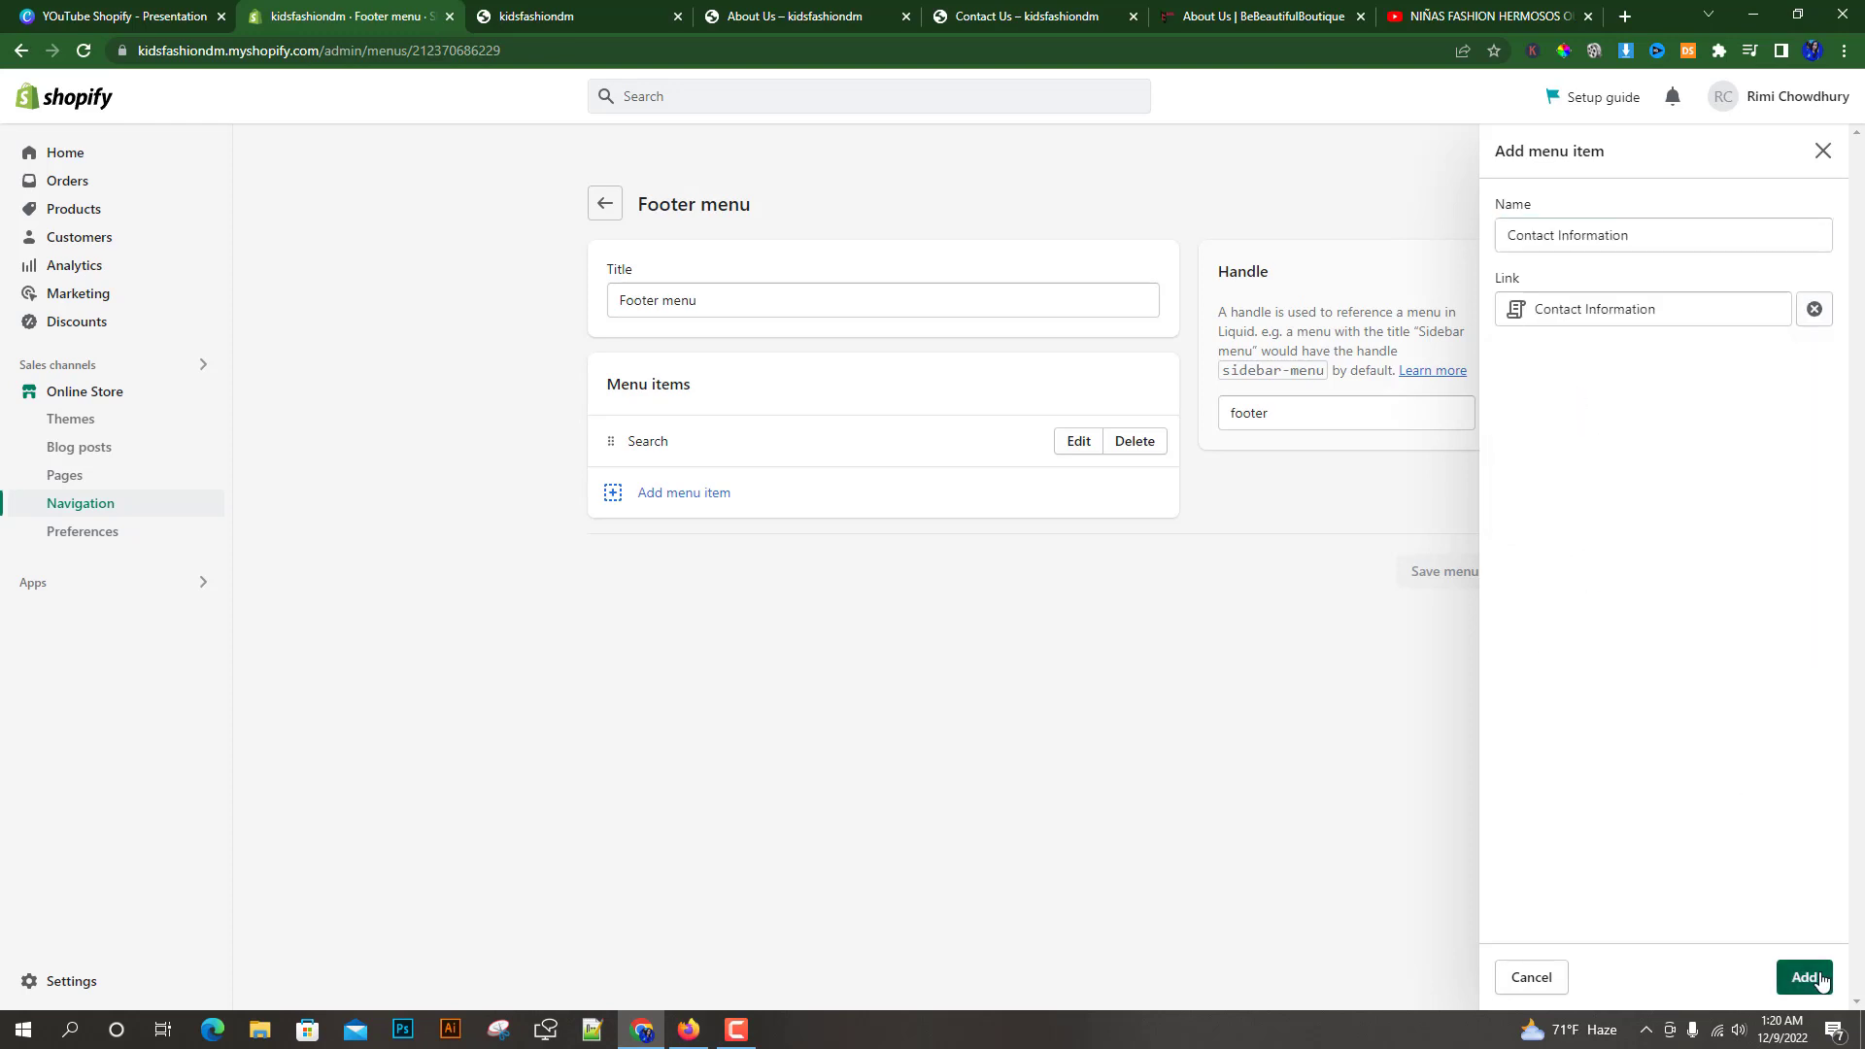
Add a Privacy Policy item to the footer menu linked to the Privacy Policy policy
left_click(793, 543)
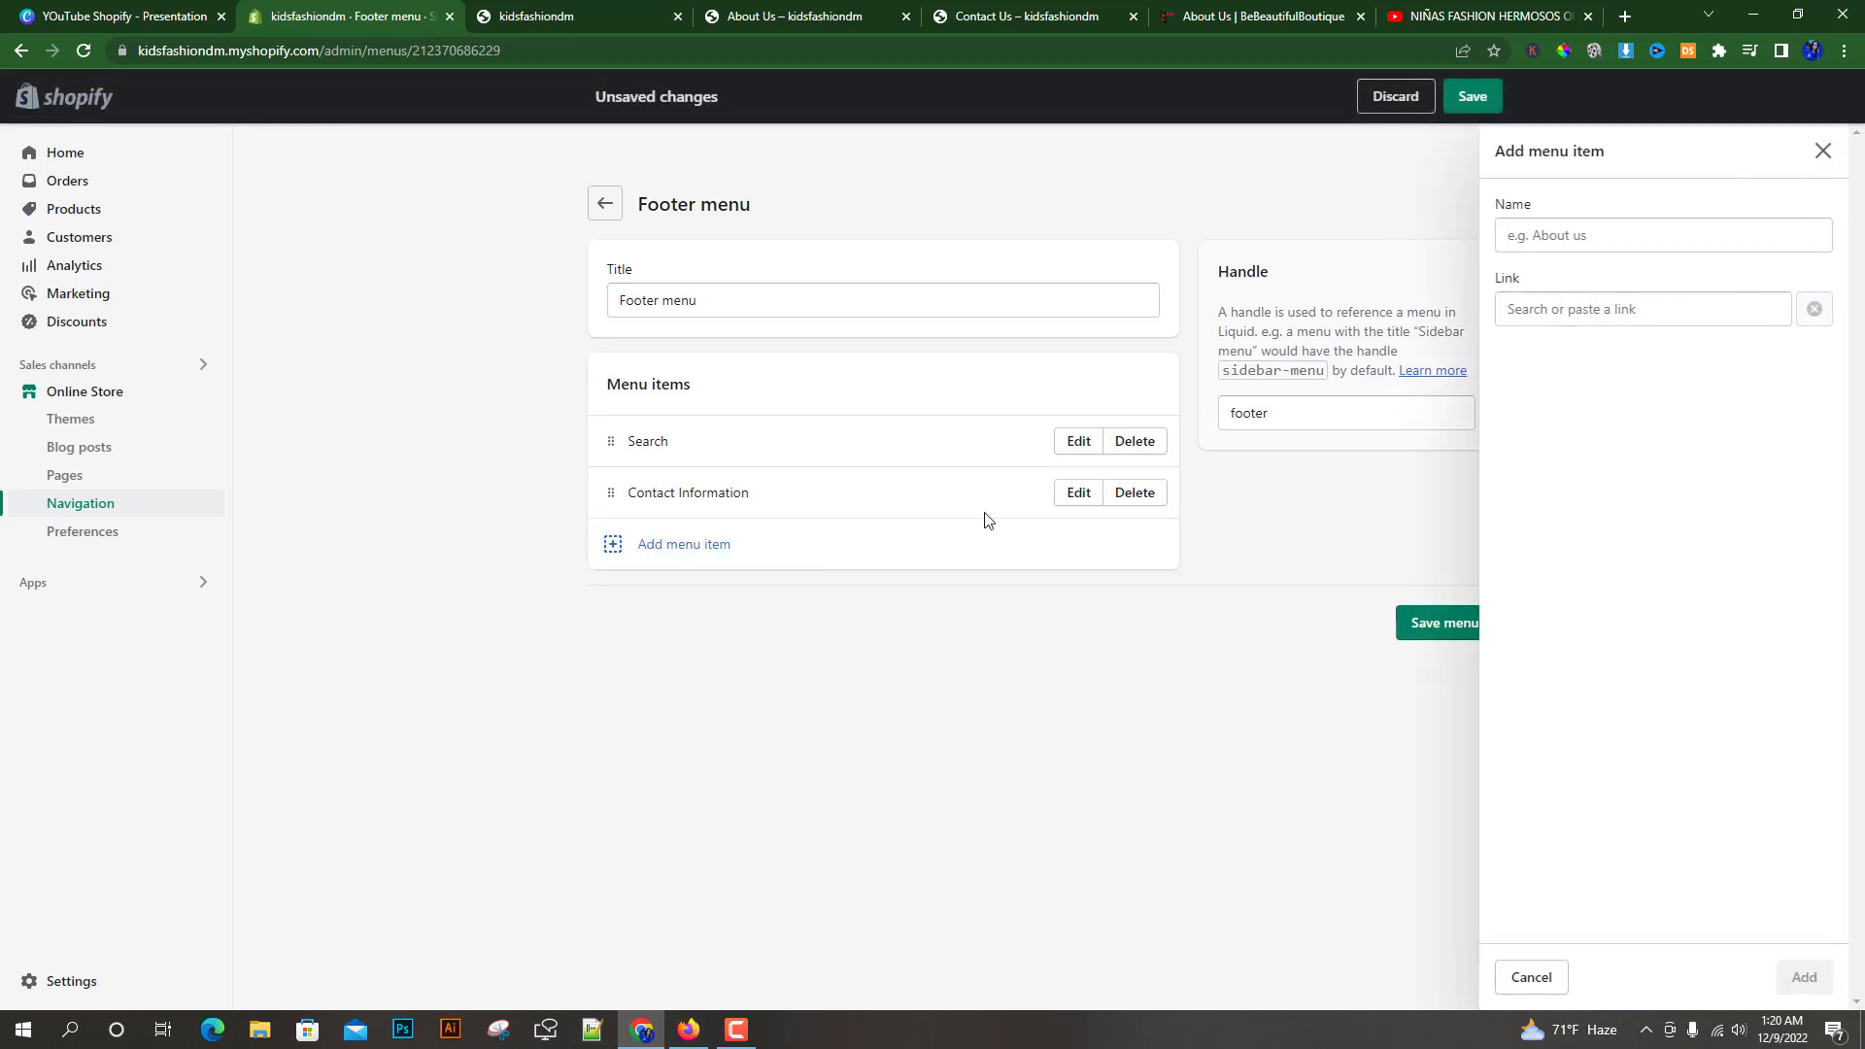
left_click(1703, 308)
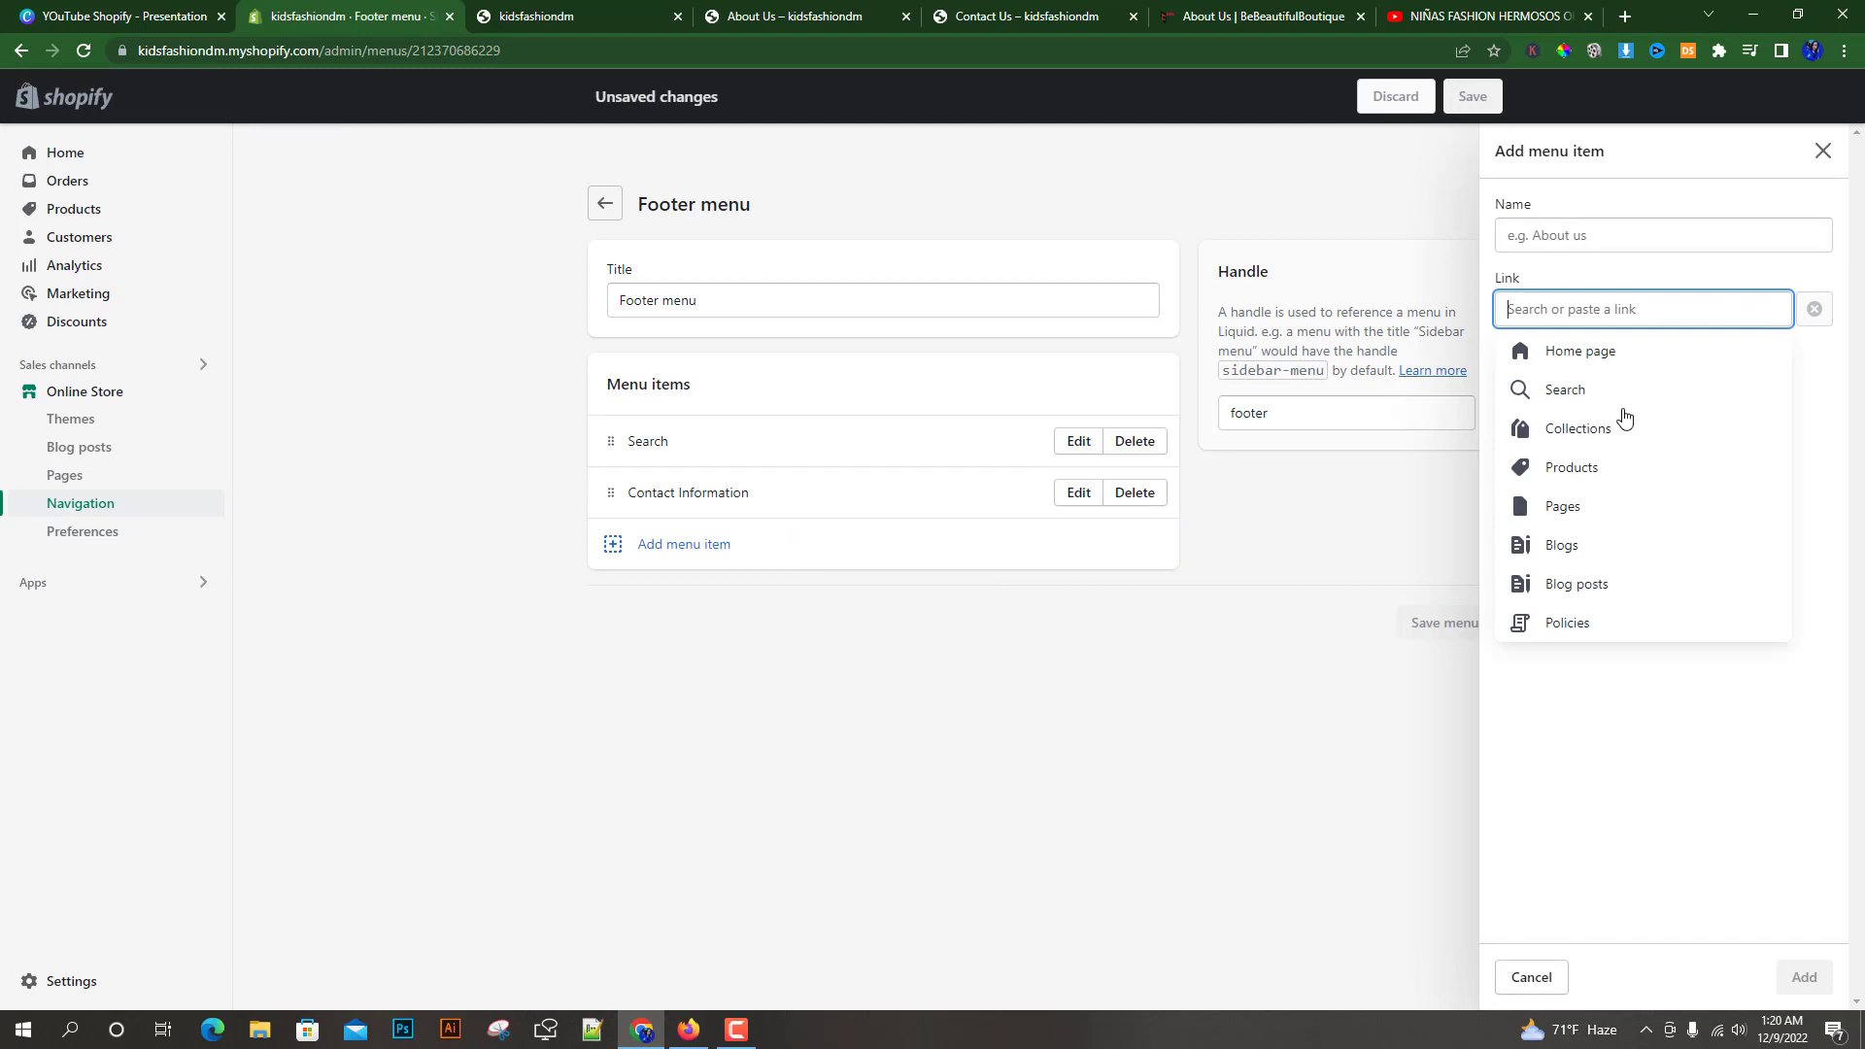
left_click(1571, 621)
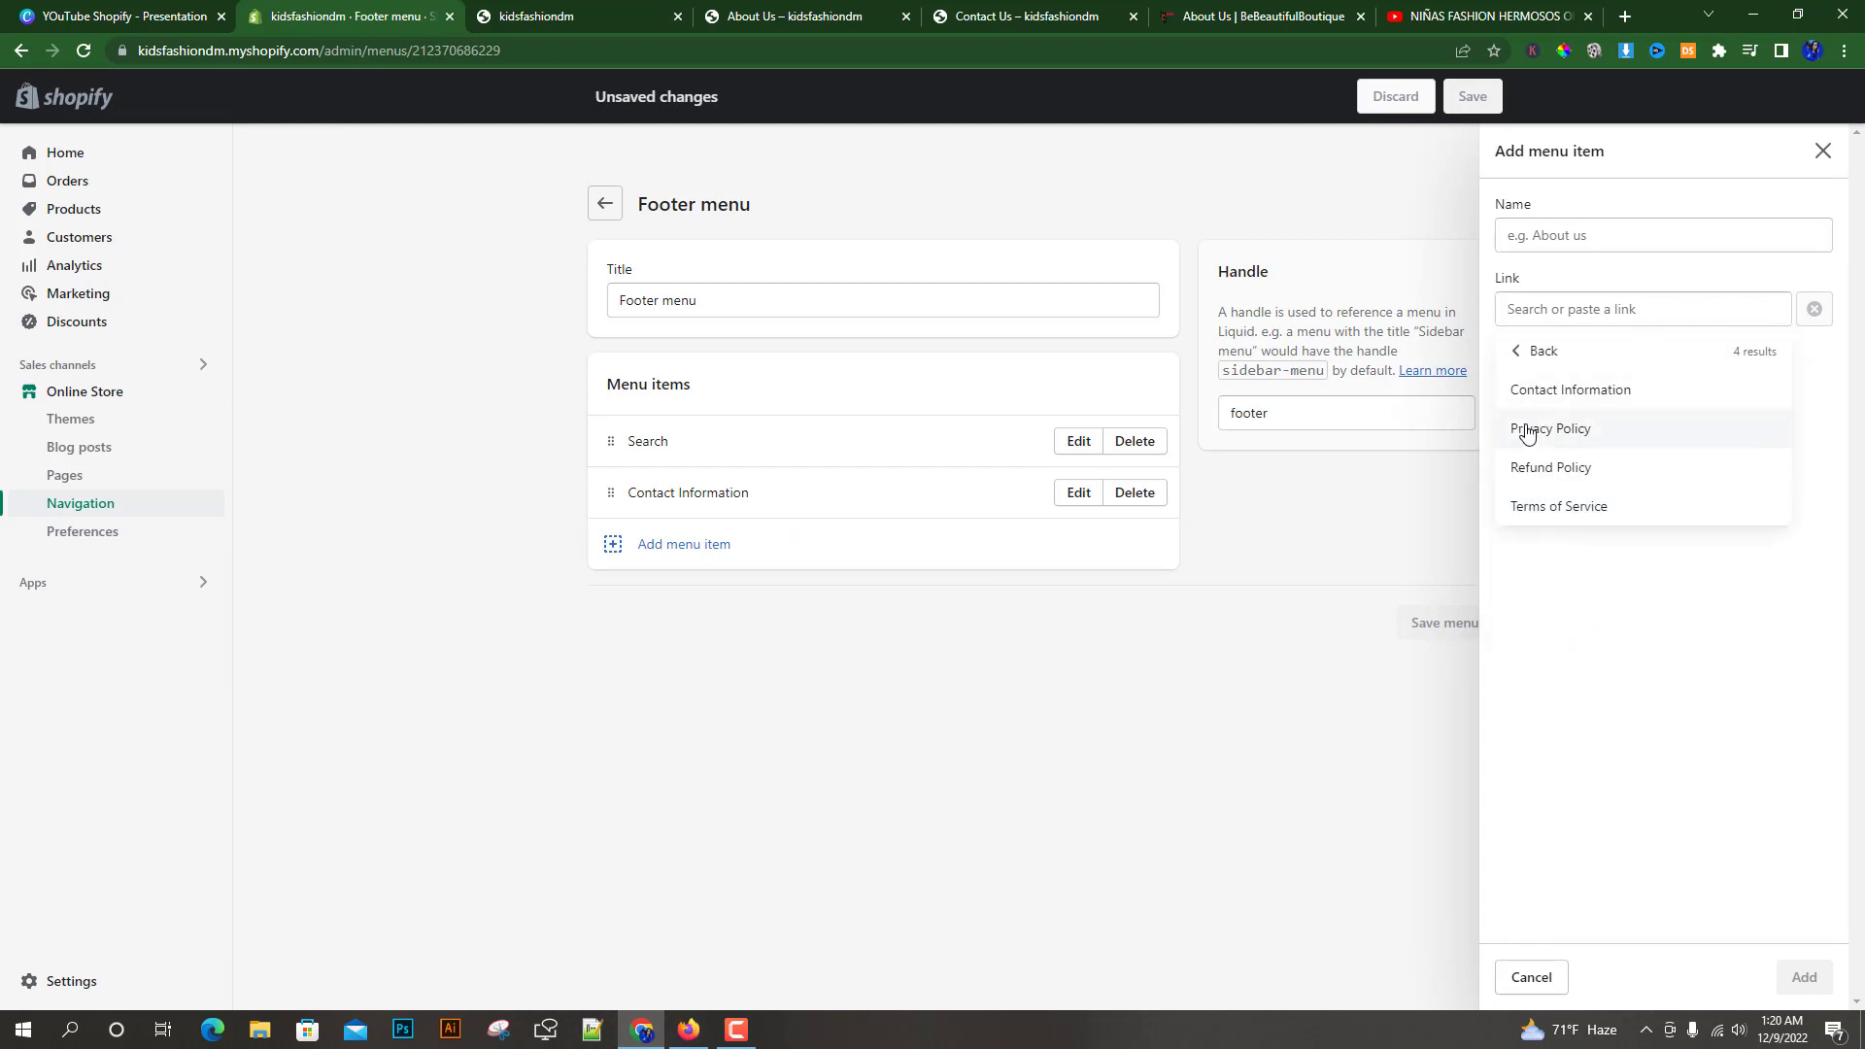
left_click(1526, 431)
left_click(1803, 983)
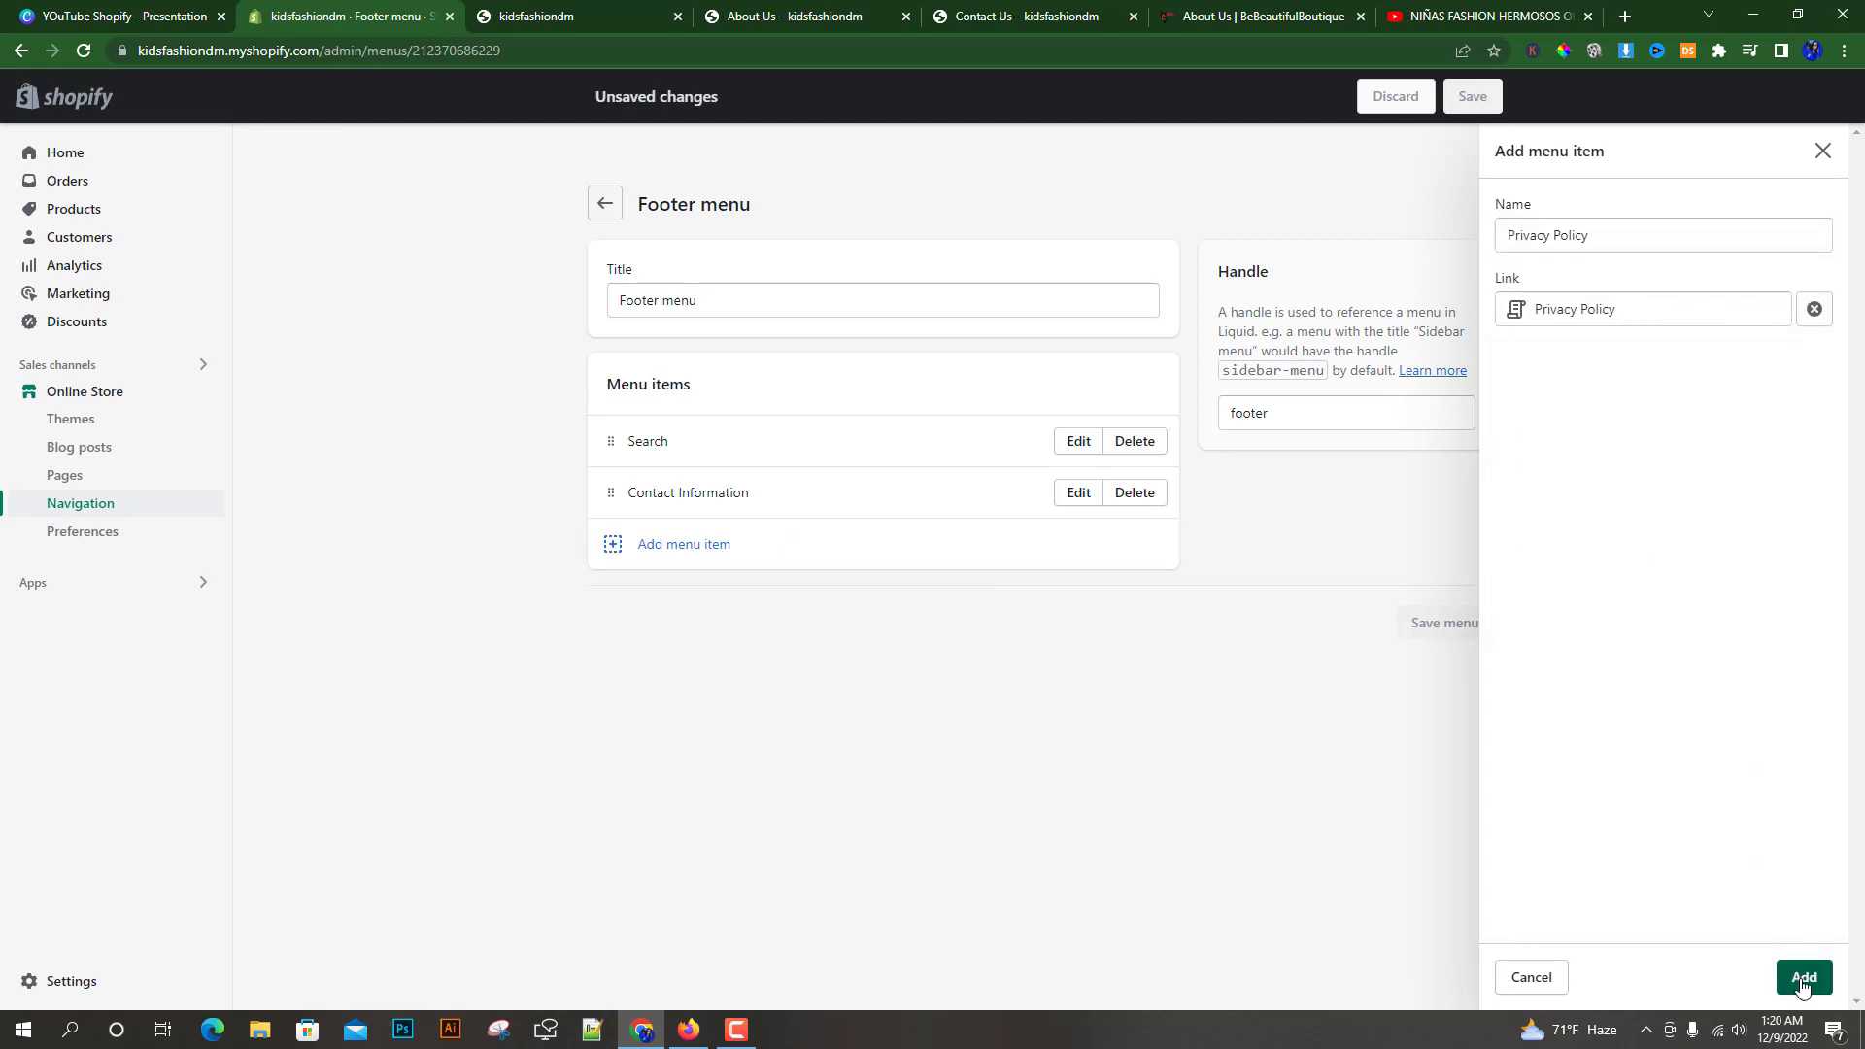
Add a Refund Policy item to the footer menu linked to the Refund Policy policy
left_click(698, 597)
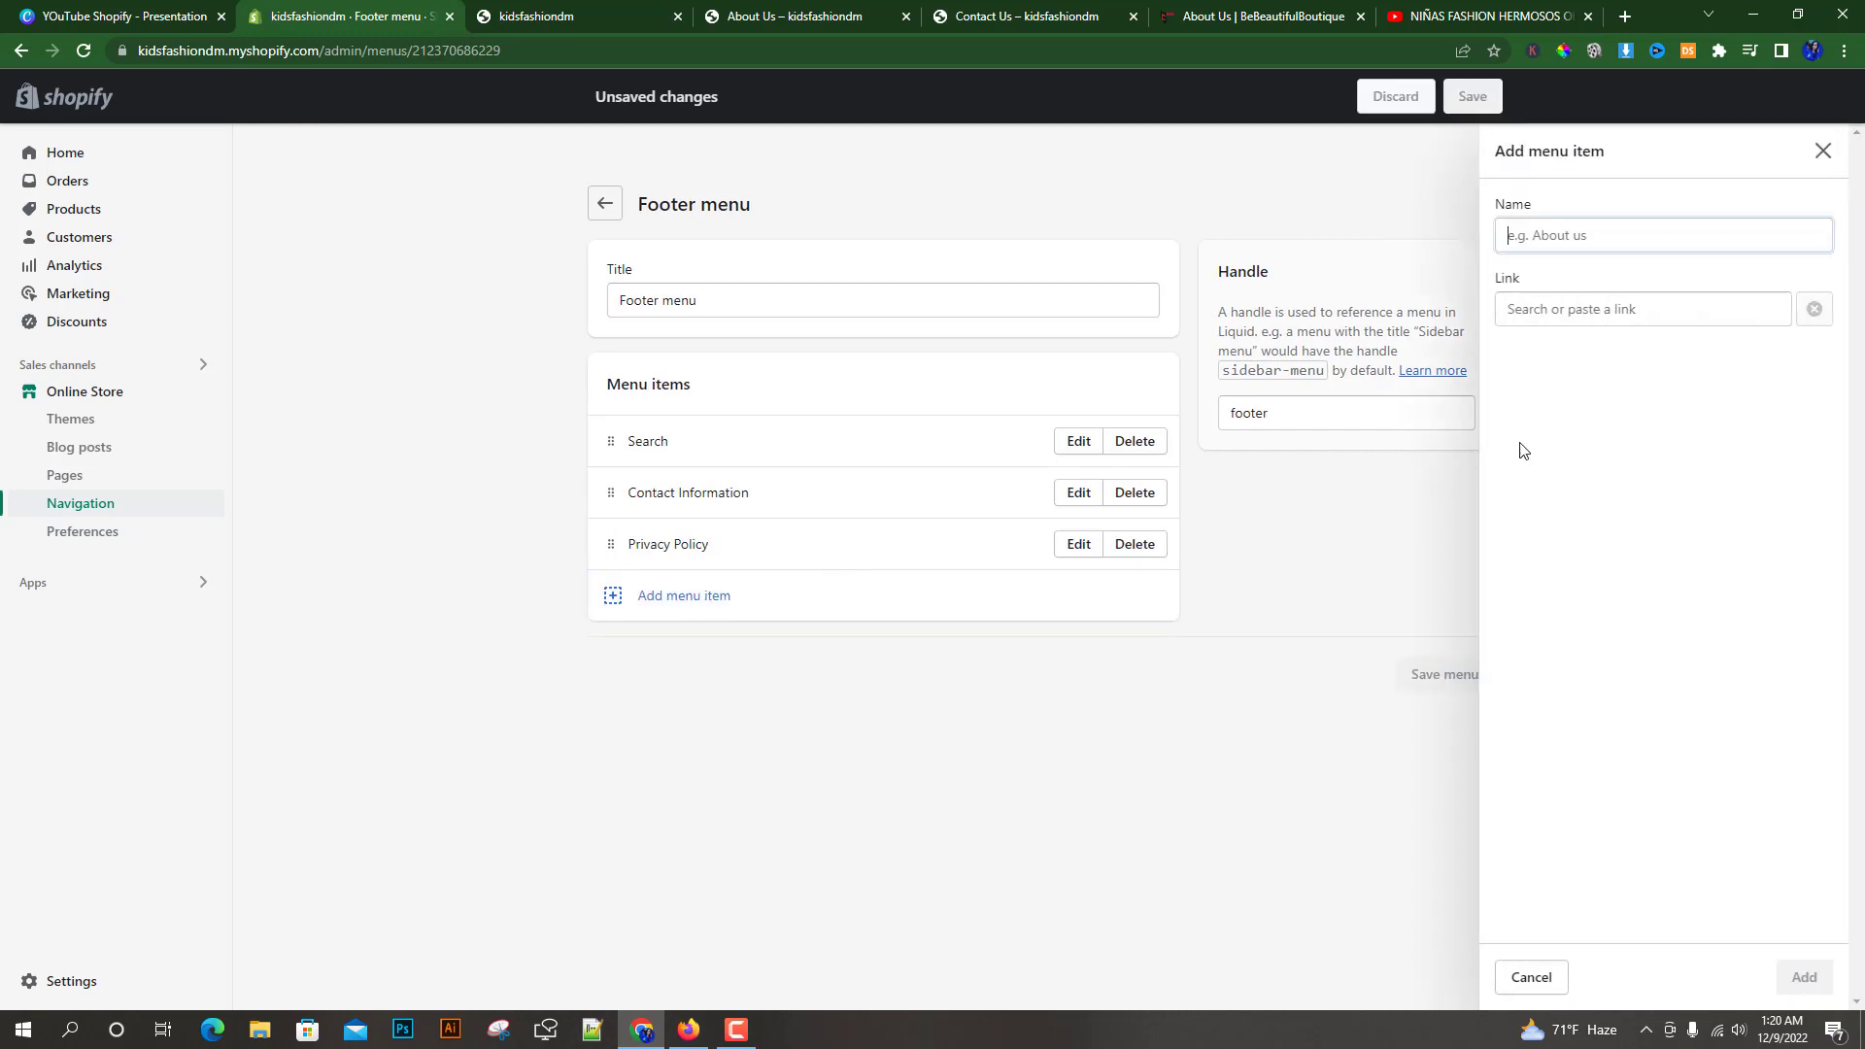
left_click(1587, 306)
left_click(1566, 633)
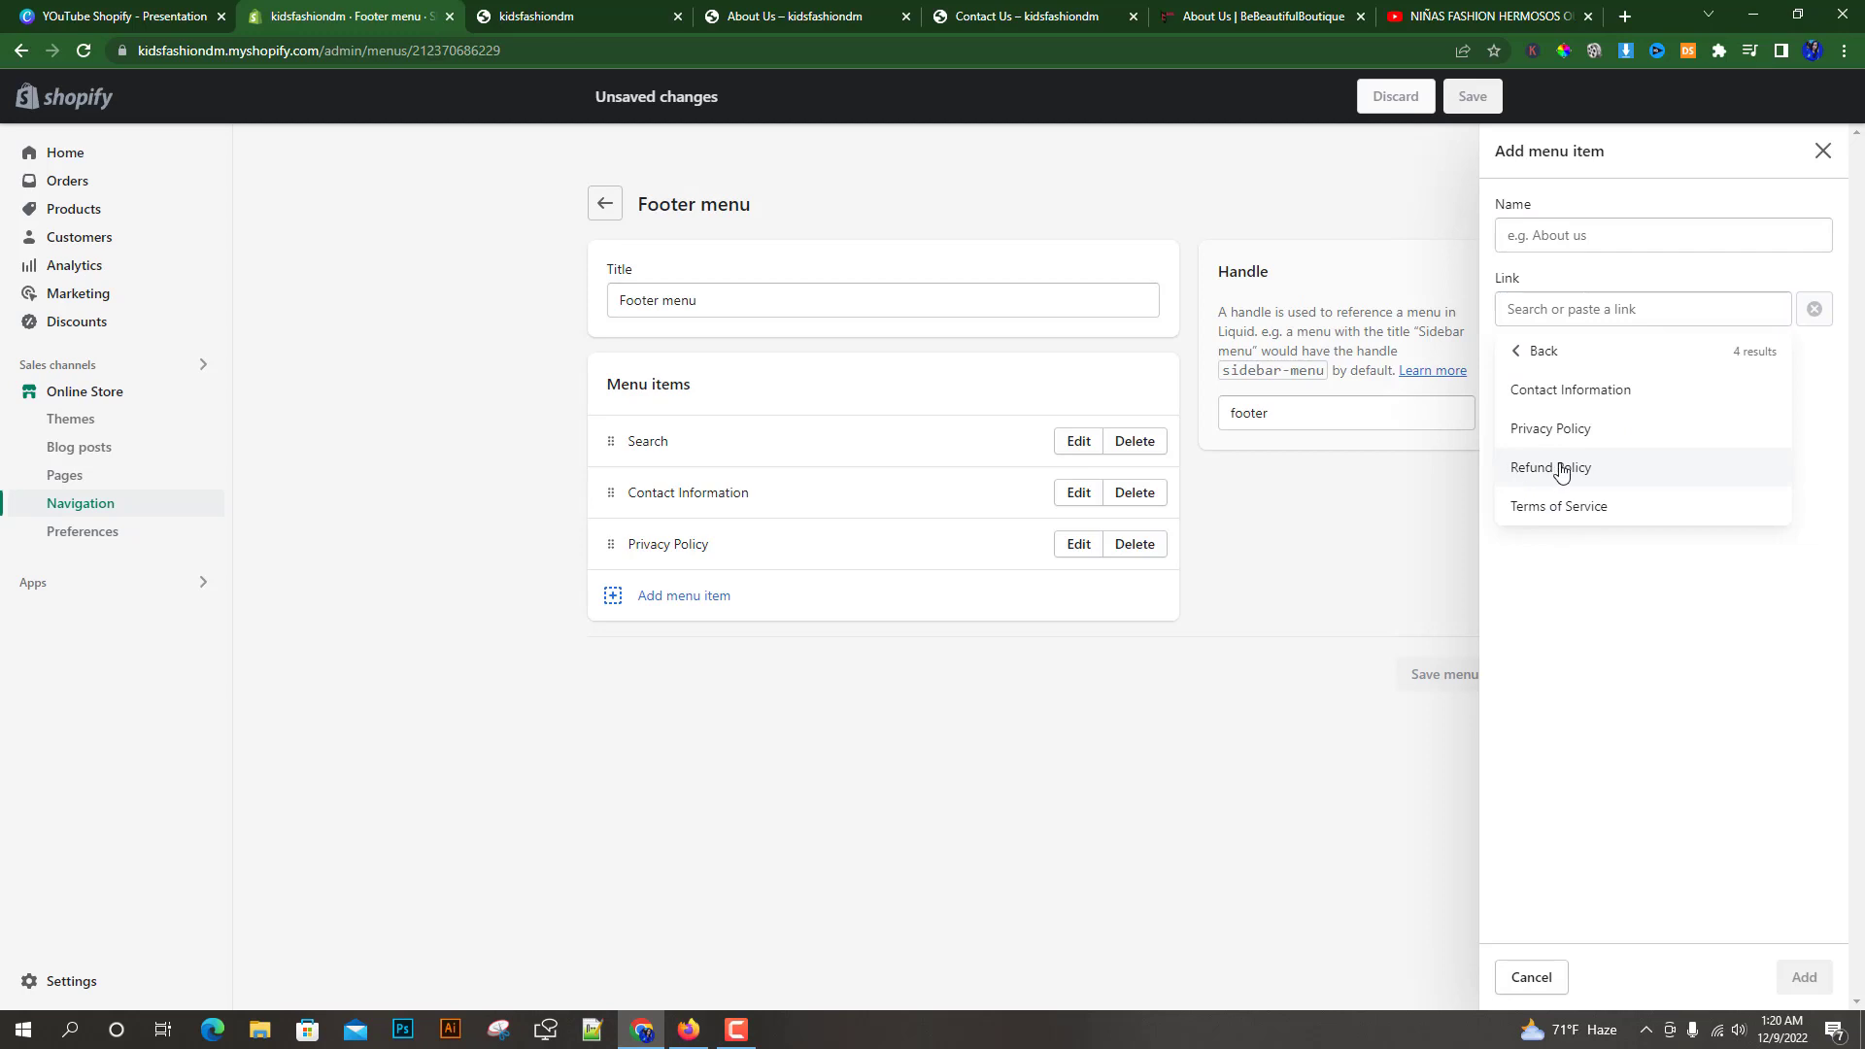
left_click(1555, 466)
left_click(1804, 977)
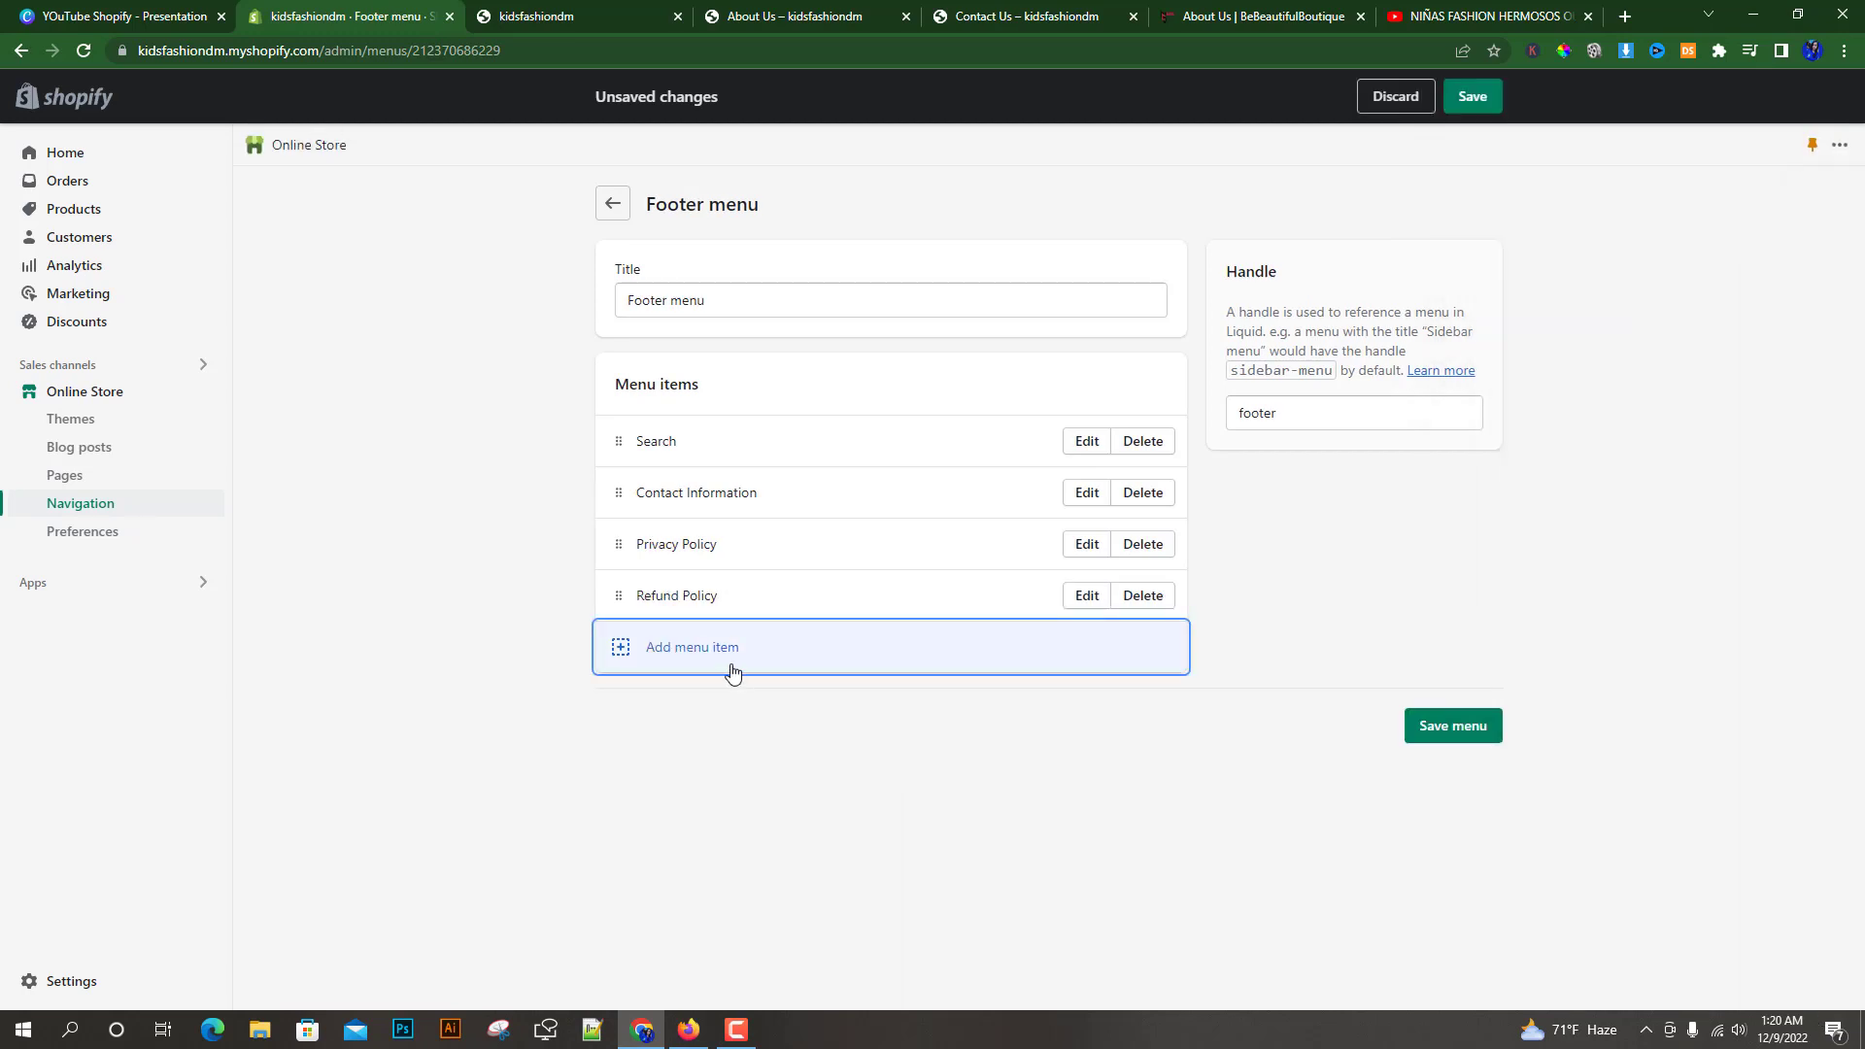
Add a Terms of Service item linked to the Terms of Service policy and save the footer menu
left_click(731, 649)
left_click(1613, 316)
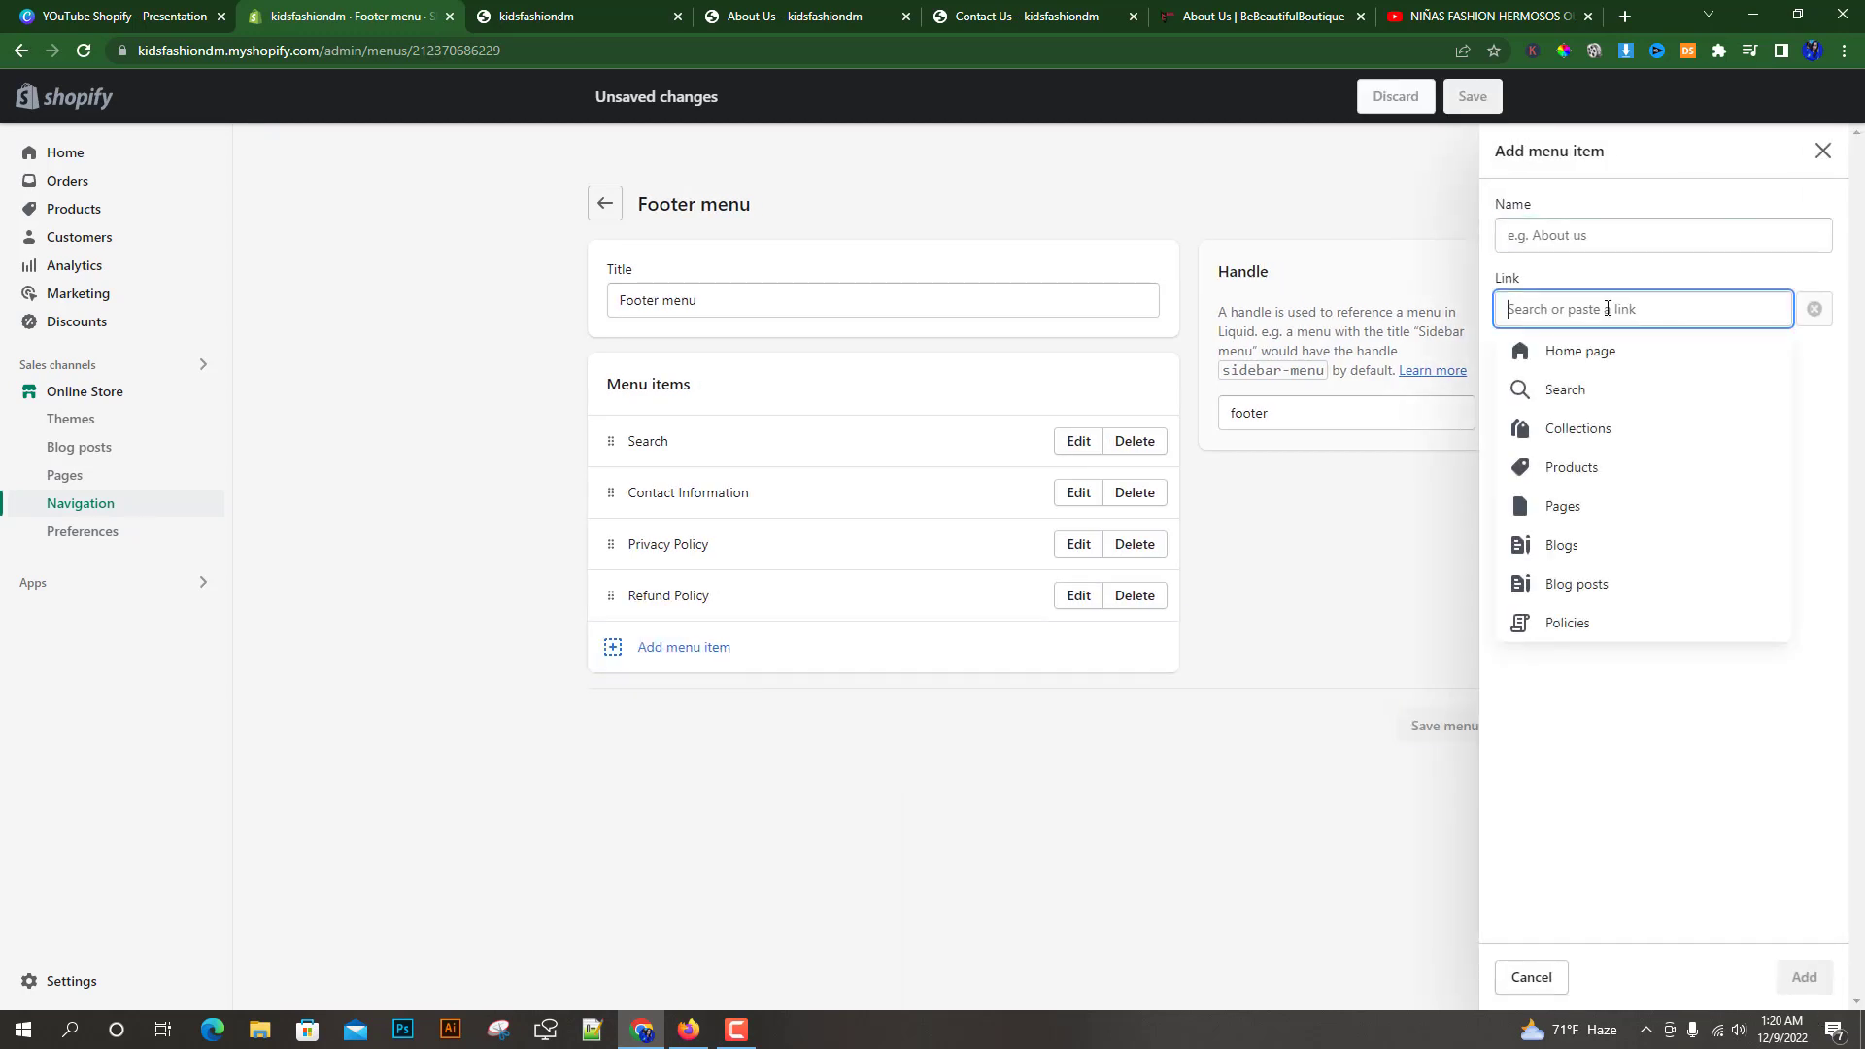
left_click(1548, 636)
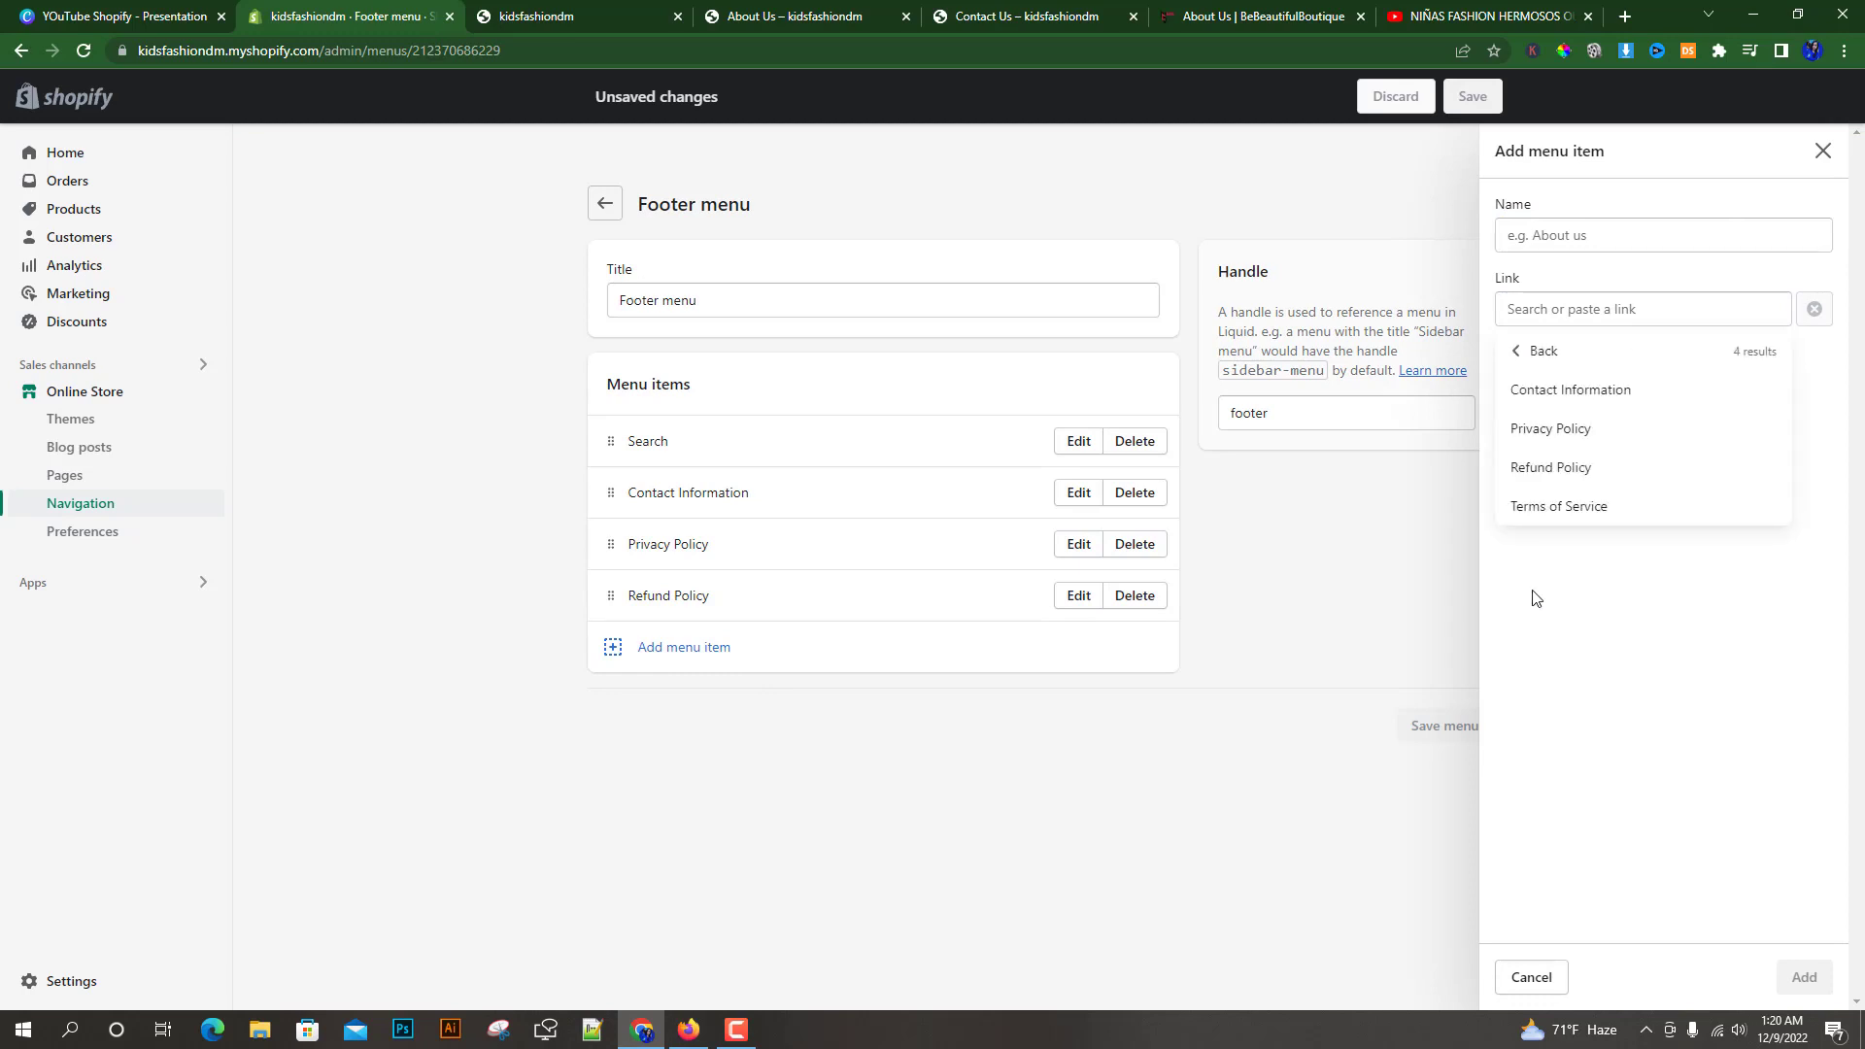
left_click(1559, 506)
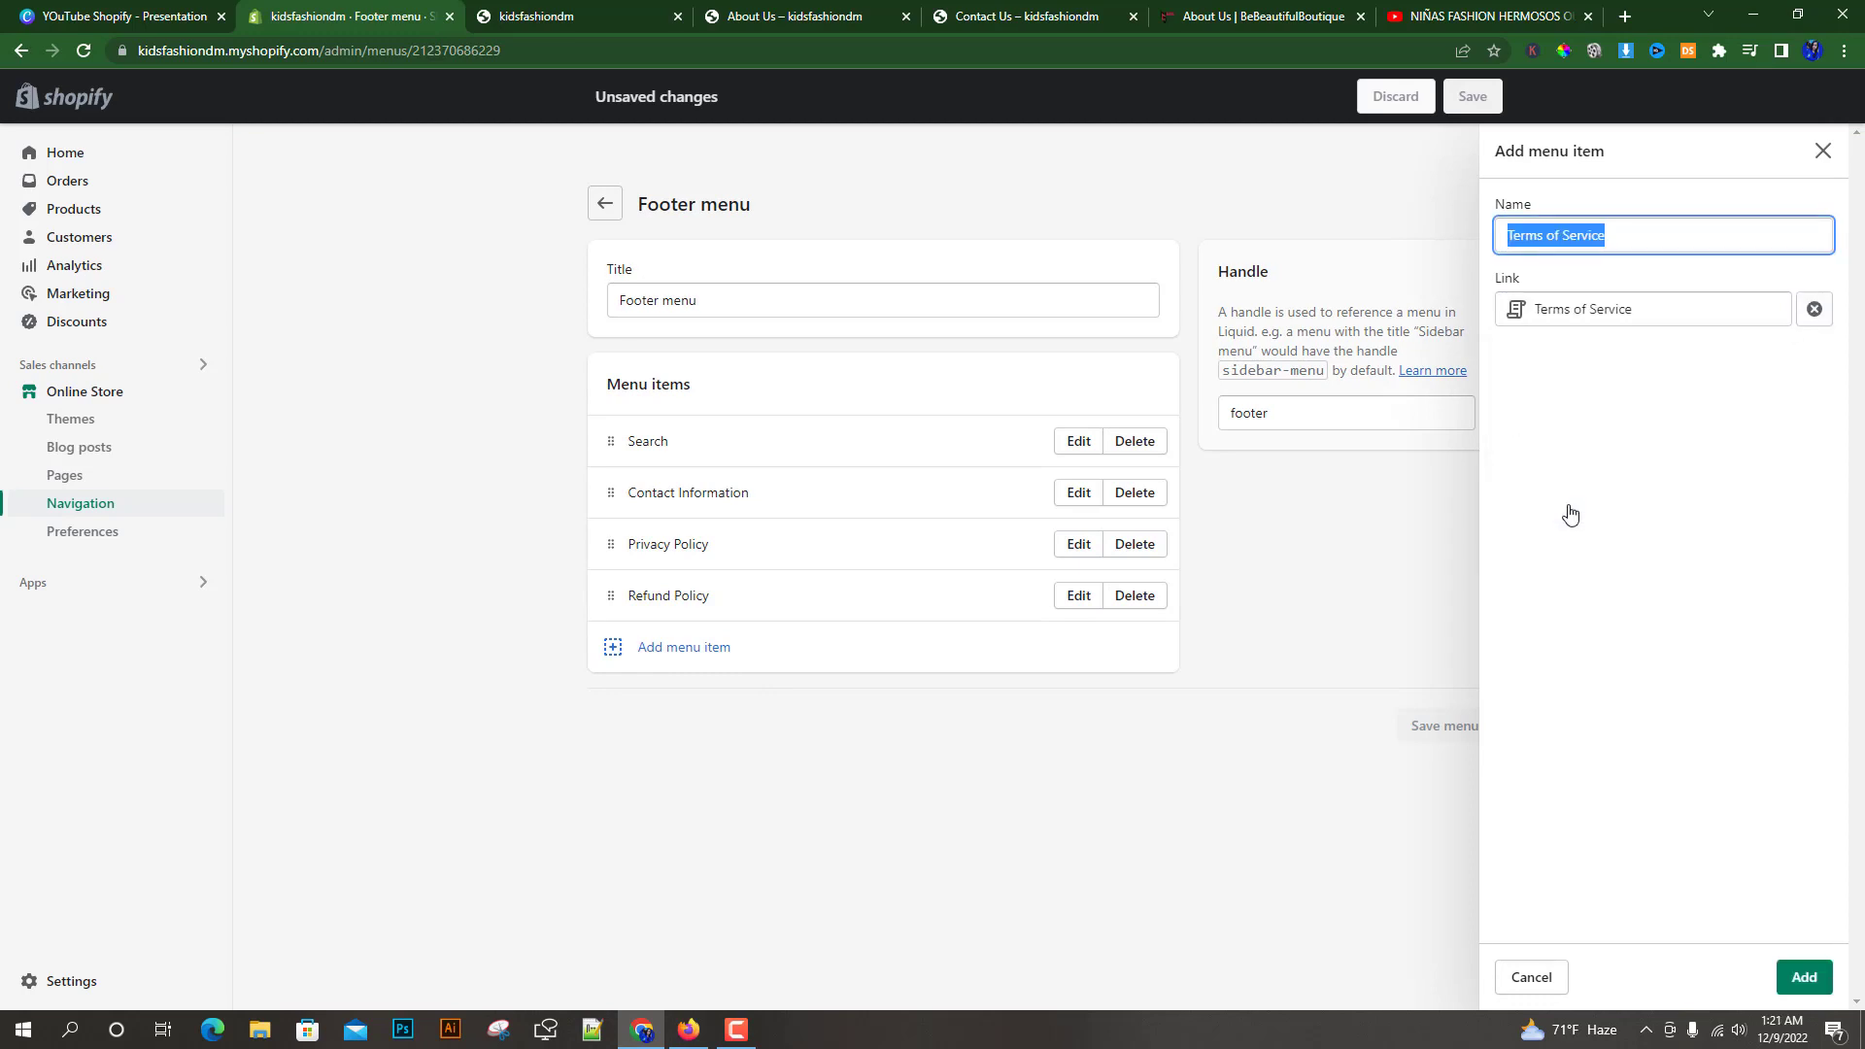
left_click(1805, 977)
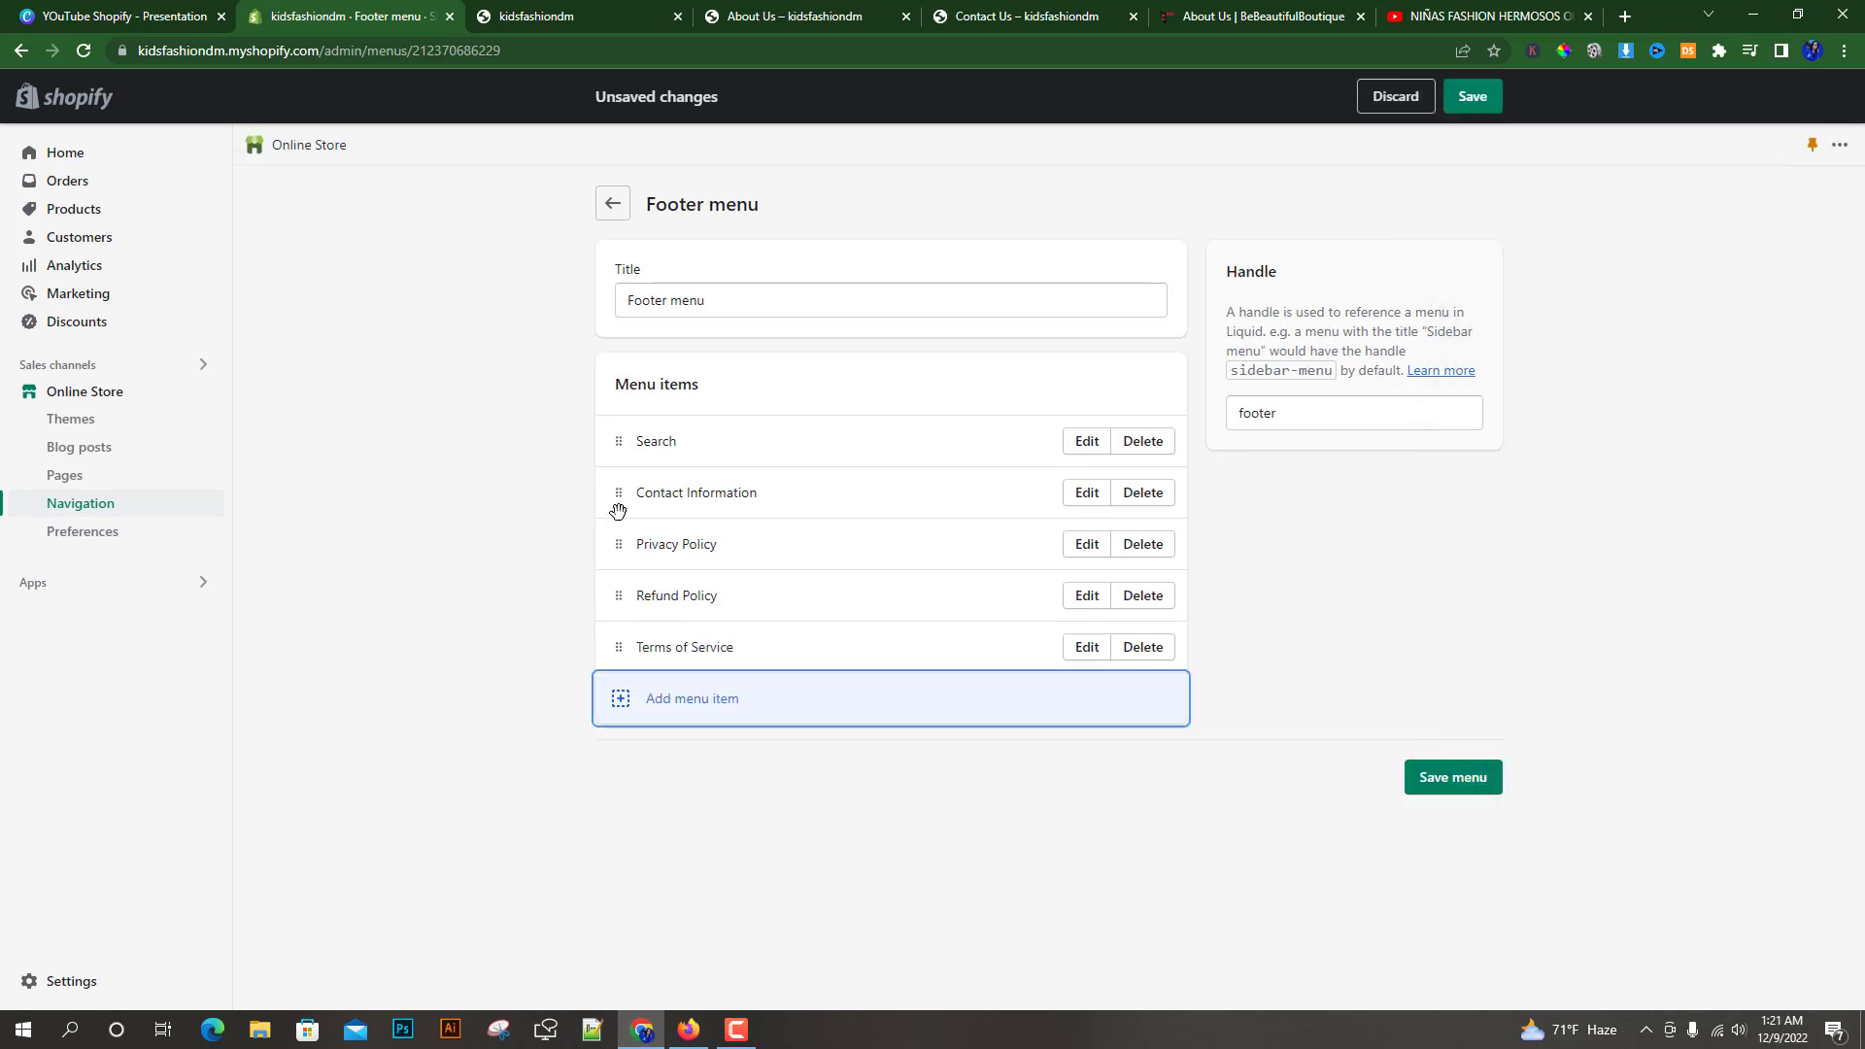
left_click(1455, 777)
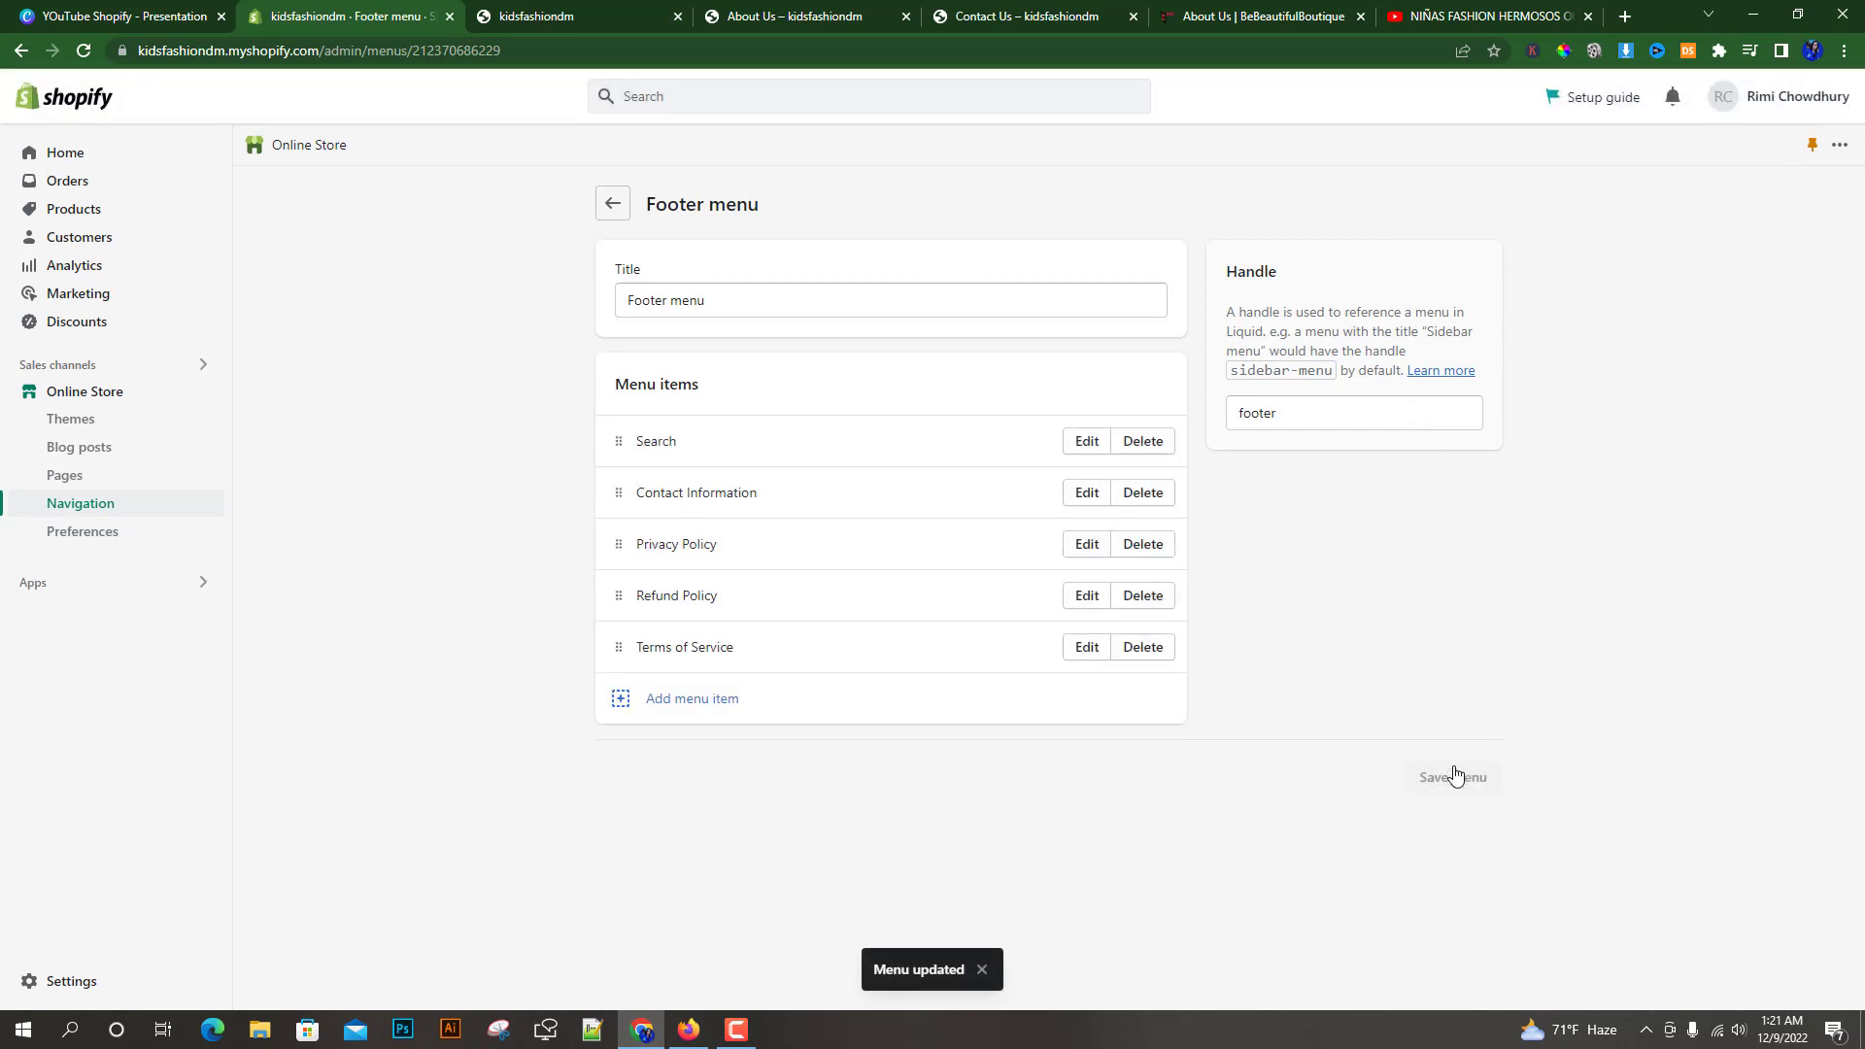
Reload the storefront and examine the footer's Quick links and Info link lists, then return to the footer menu
left_click(597, 14)
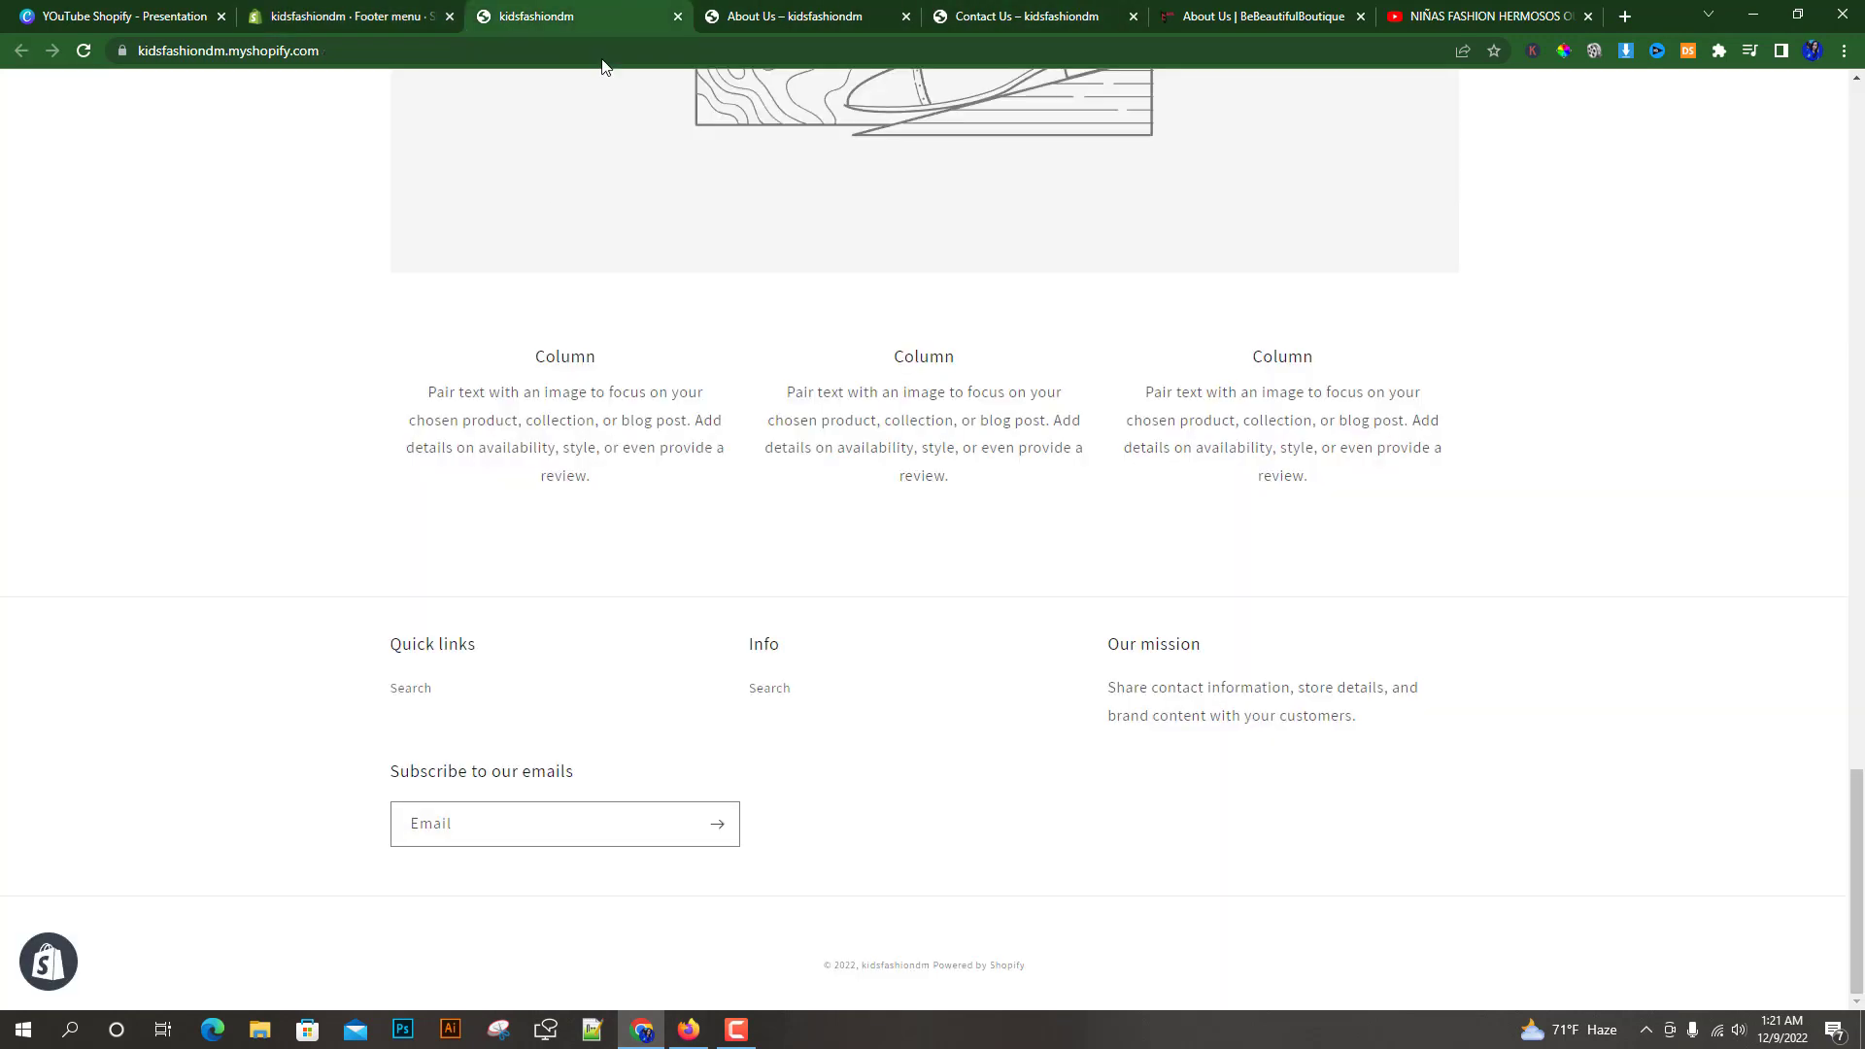
right_click(244, 312)
left_click(293, 373)
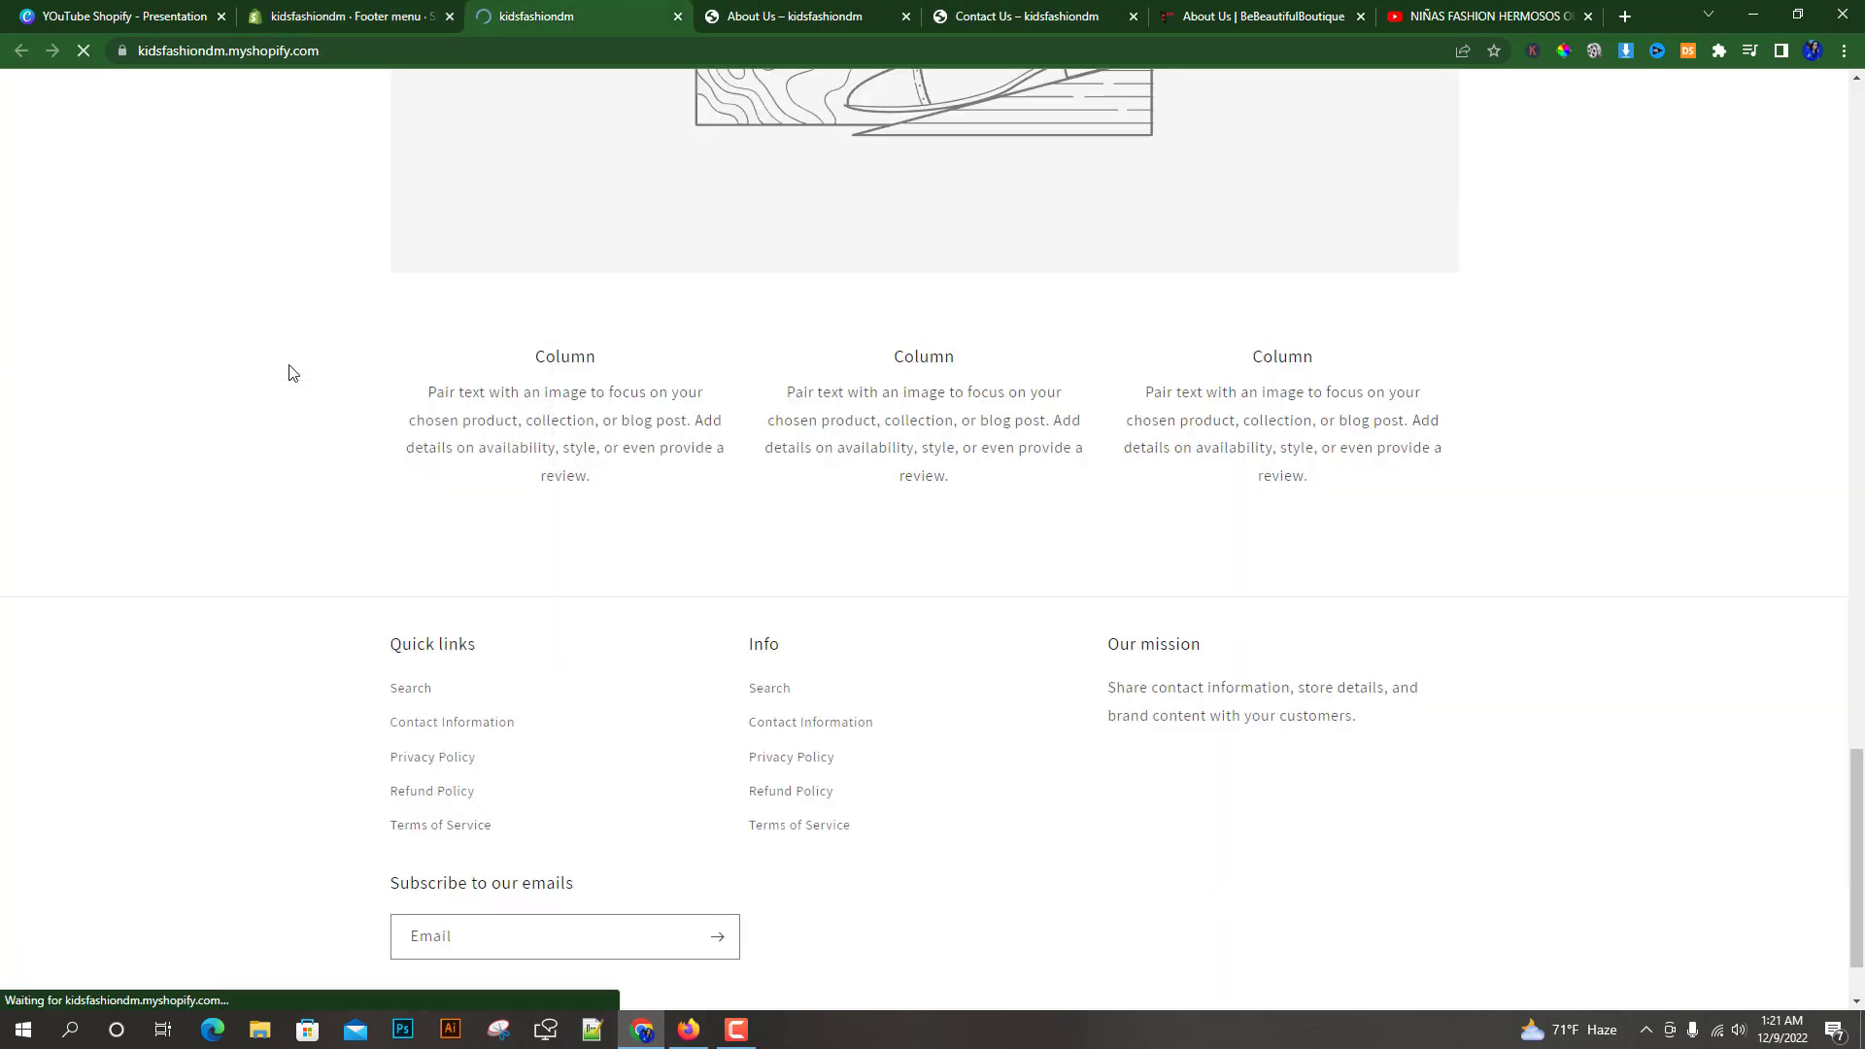
scroll(304, 579, "down", 1)
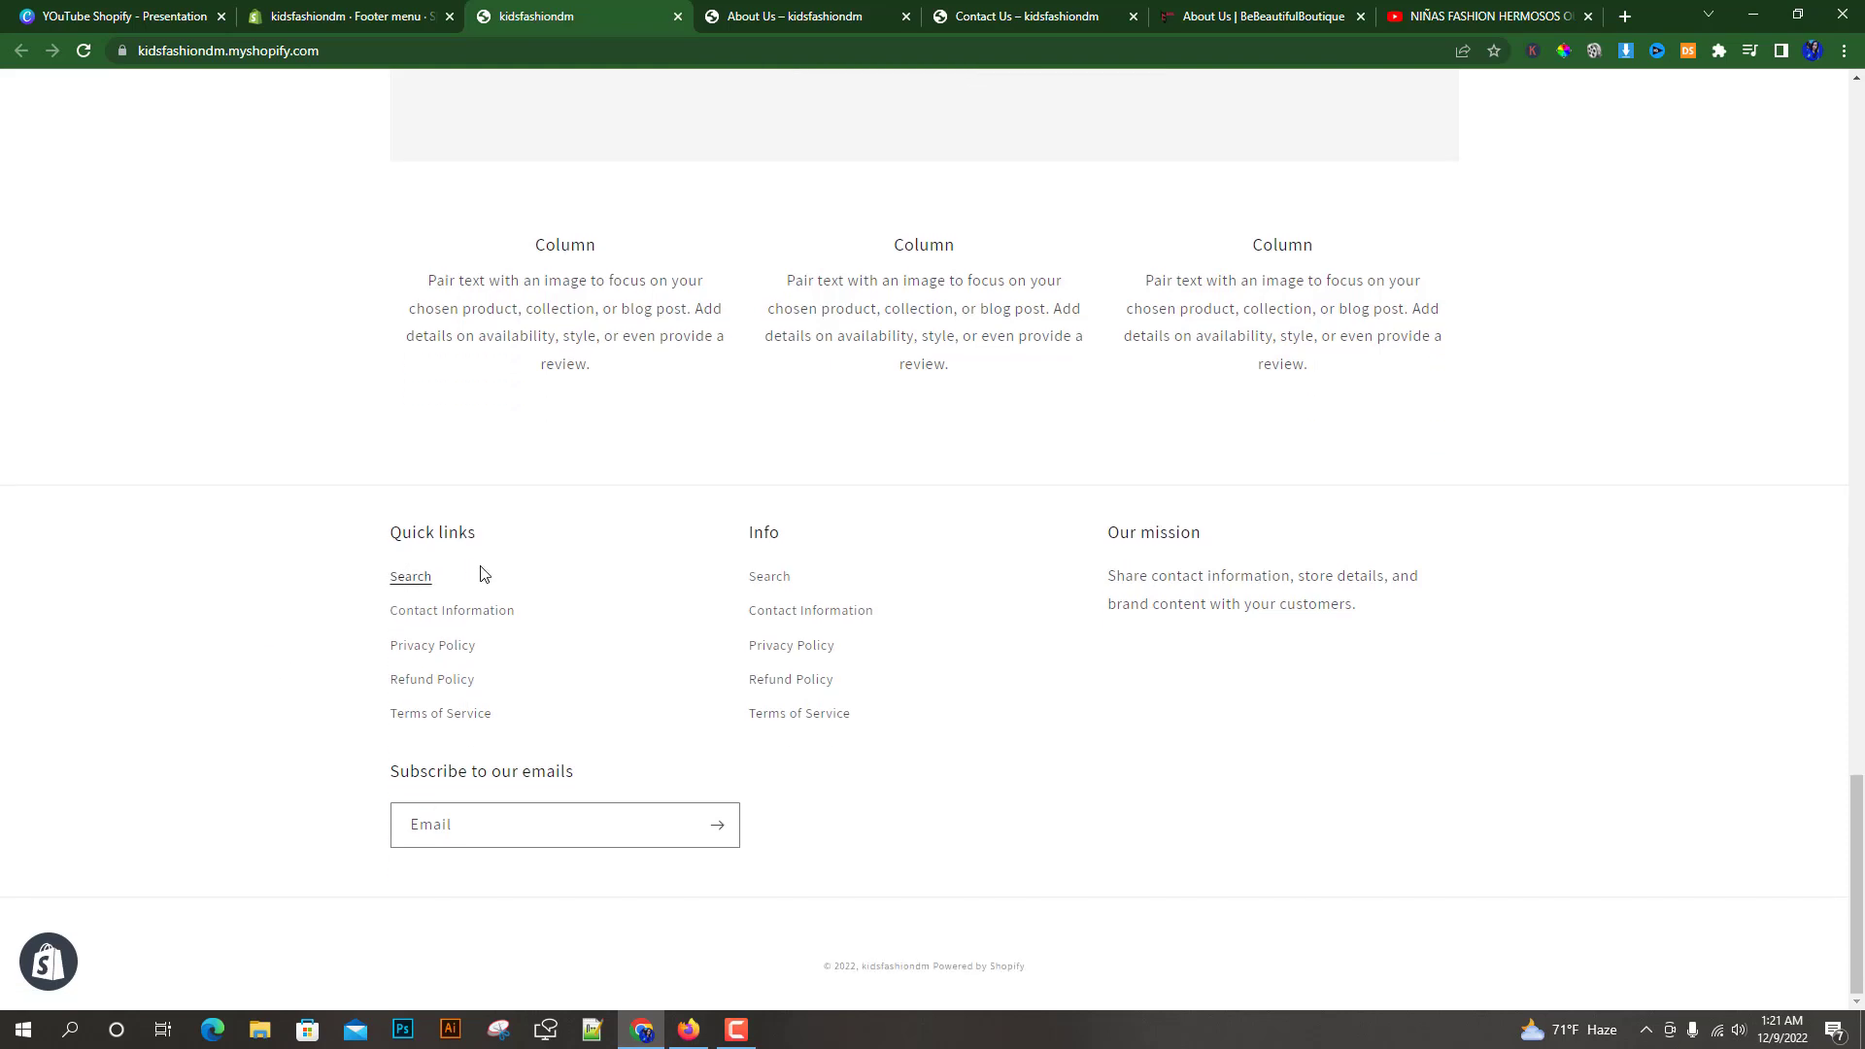
left_click_drag(492, 541, 385, 542)
left_click(330, 566)
left_click_drag(460, 586, 517, 623)
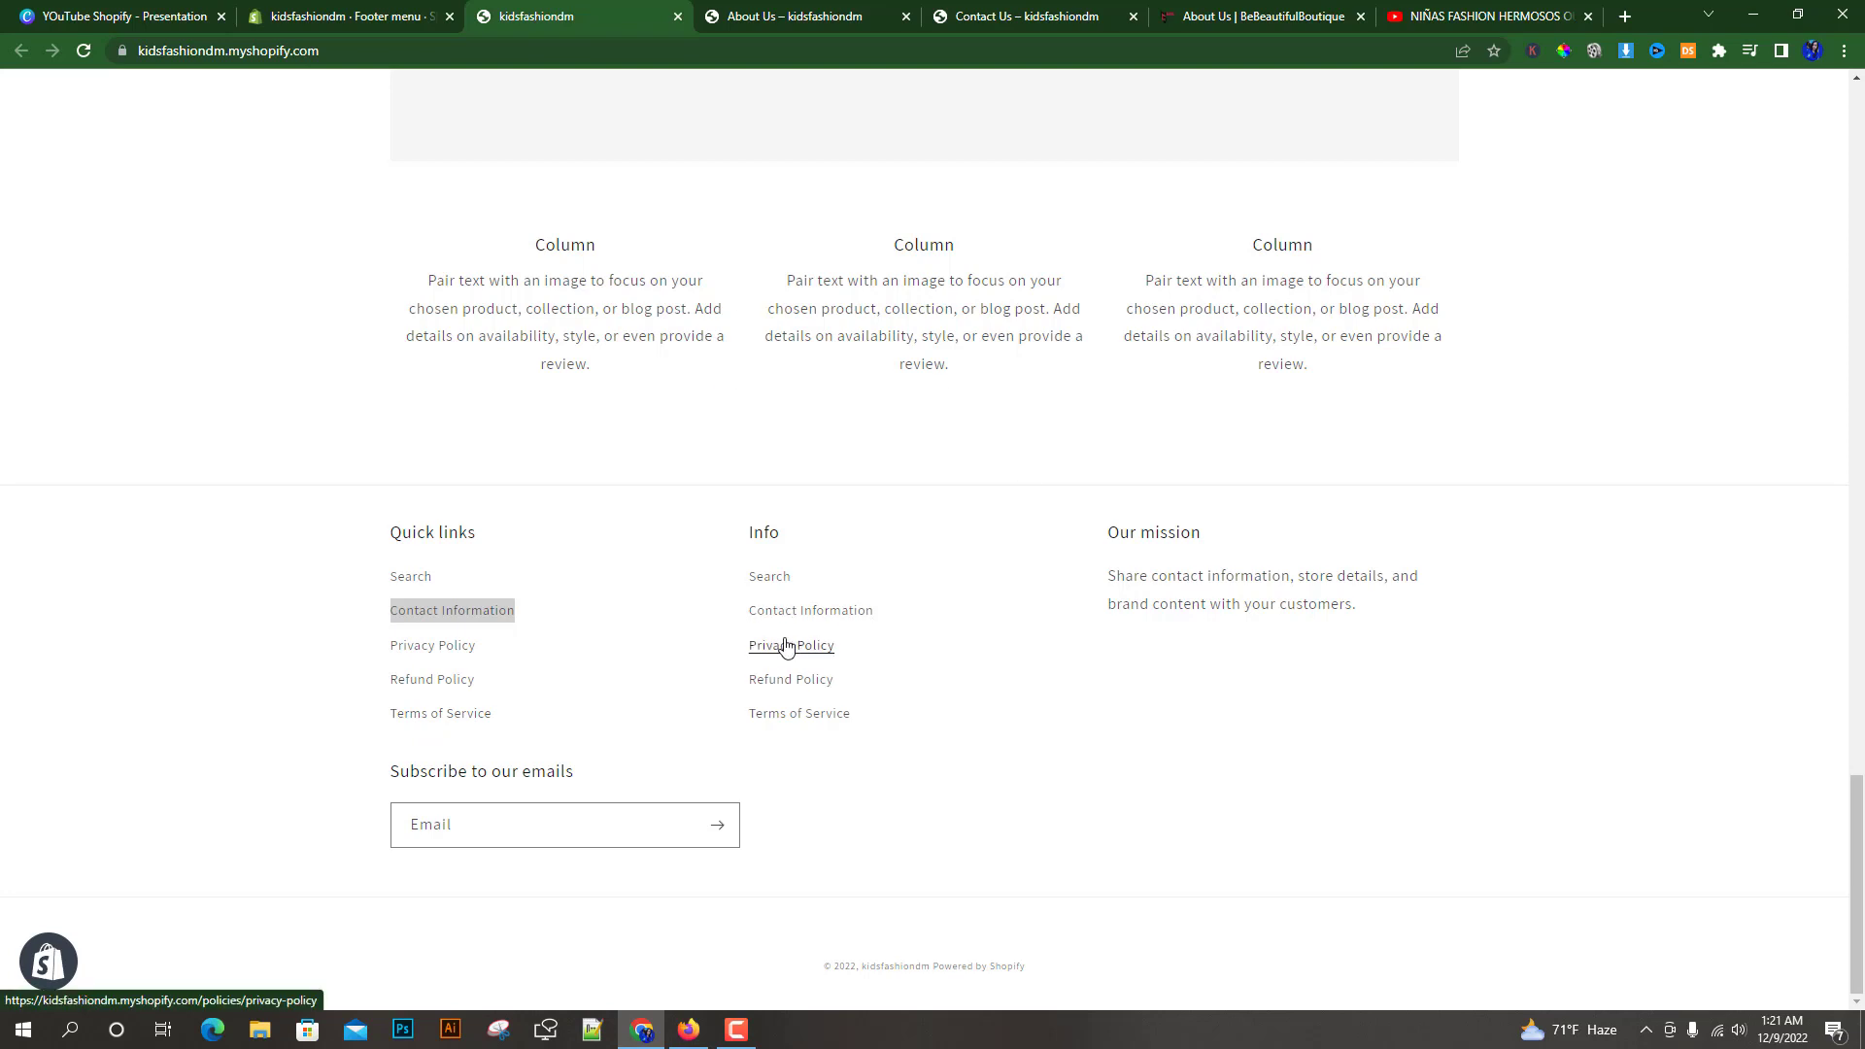
left_click(340, 8)
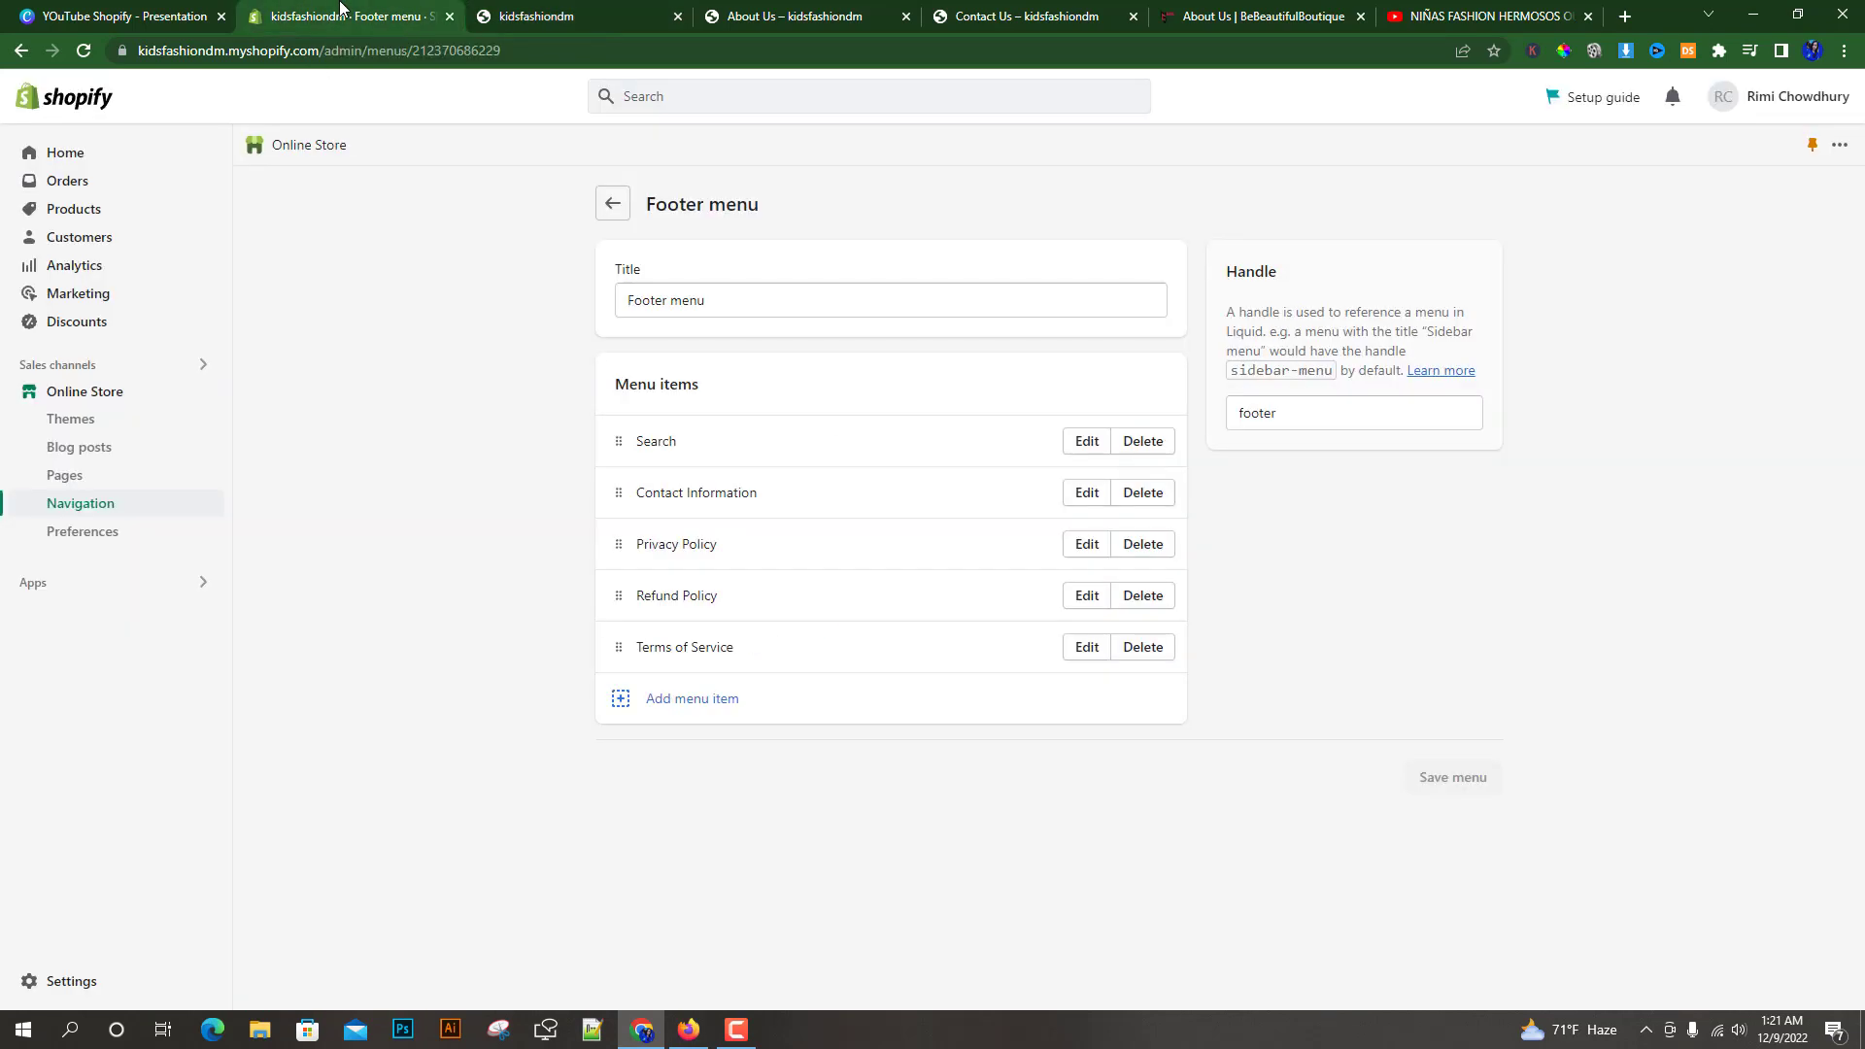